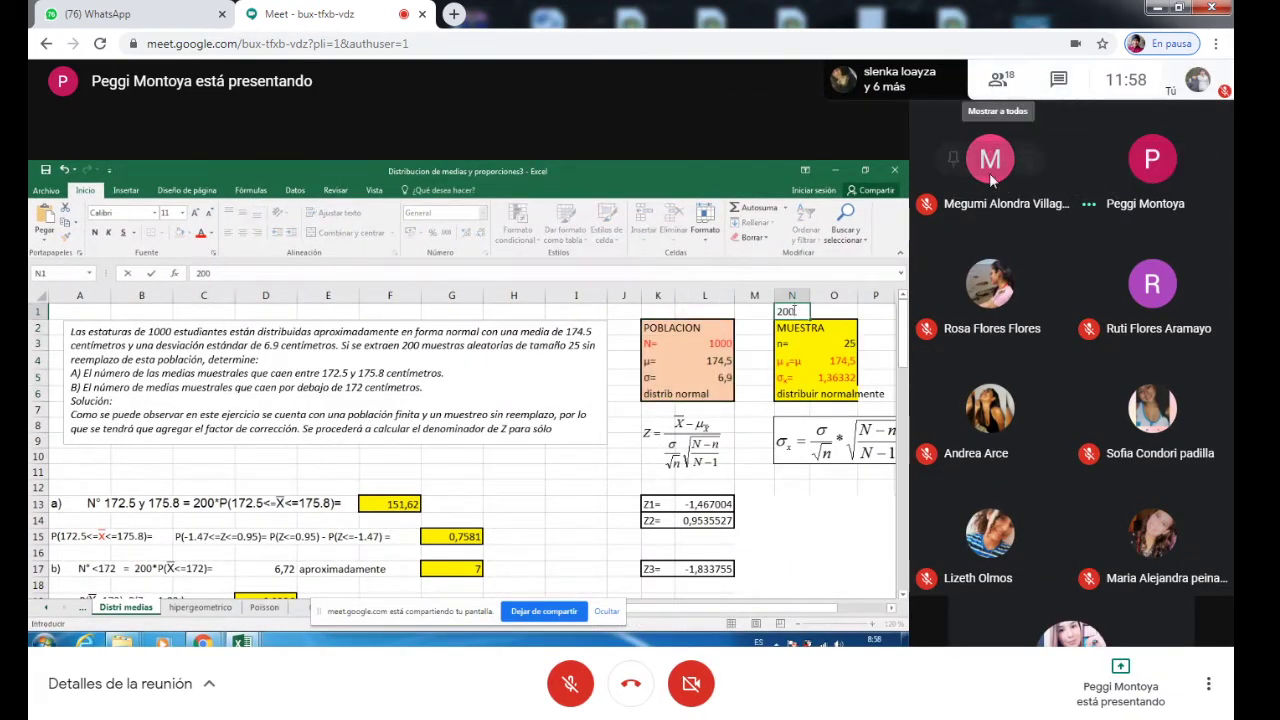
# - Change the meeting layout to Foco so the shared presentation fills the call view
pyautogui.click(1205, 697)
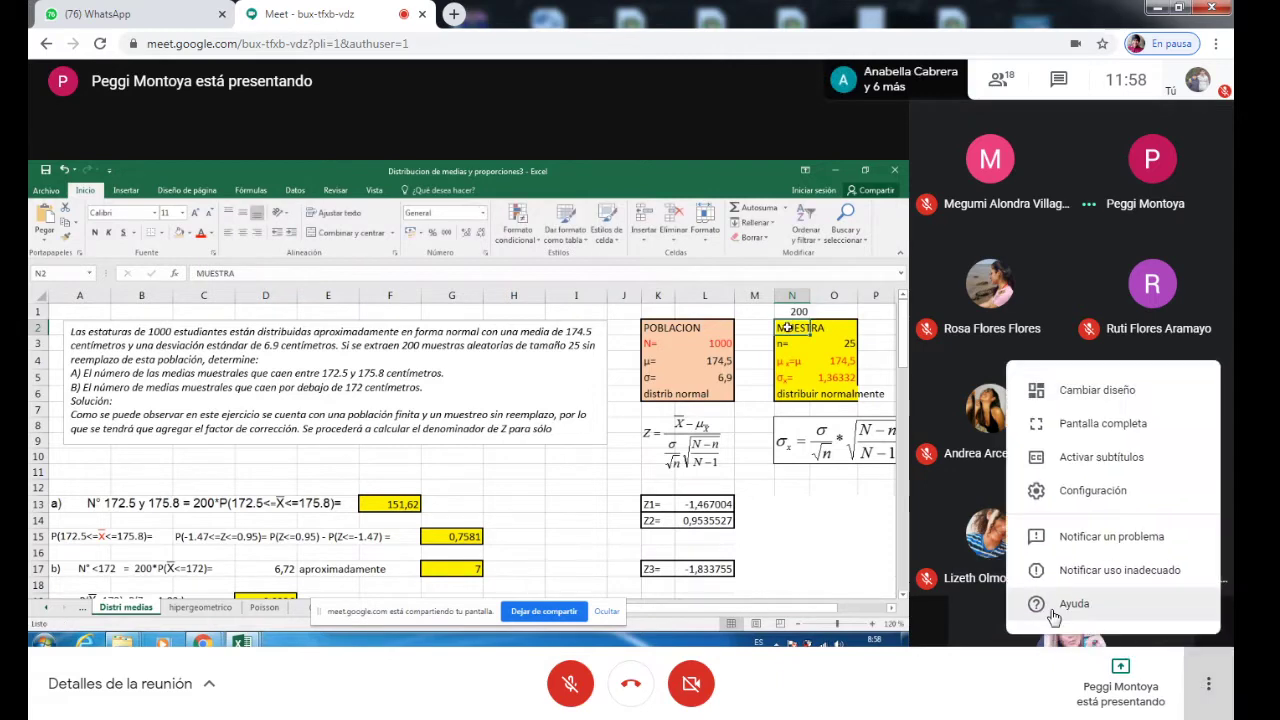
pyautogui.click(1132, 398)
pyautogui.click(548, 390)
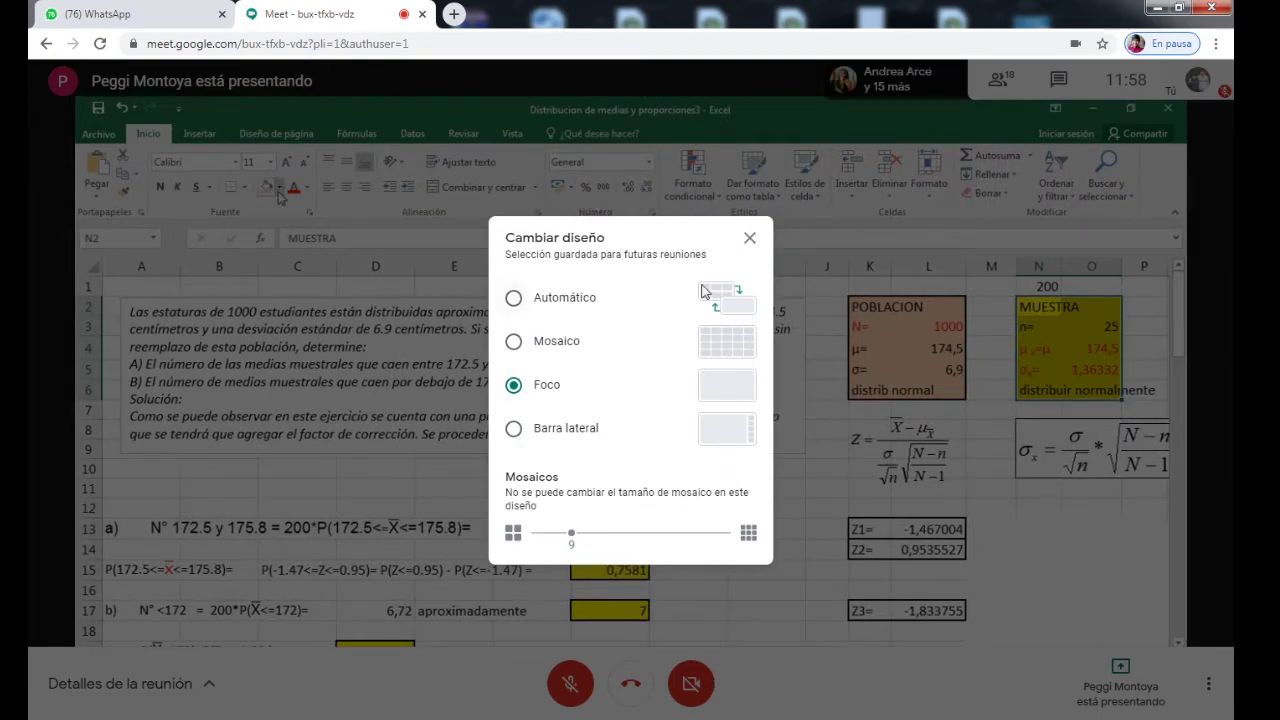
pyautogui.click(750, 238)
pyautogui.doubleClick(782, 344)
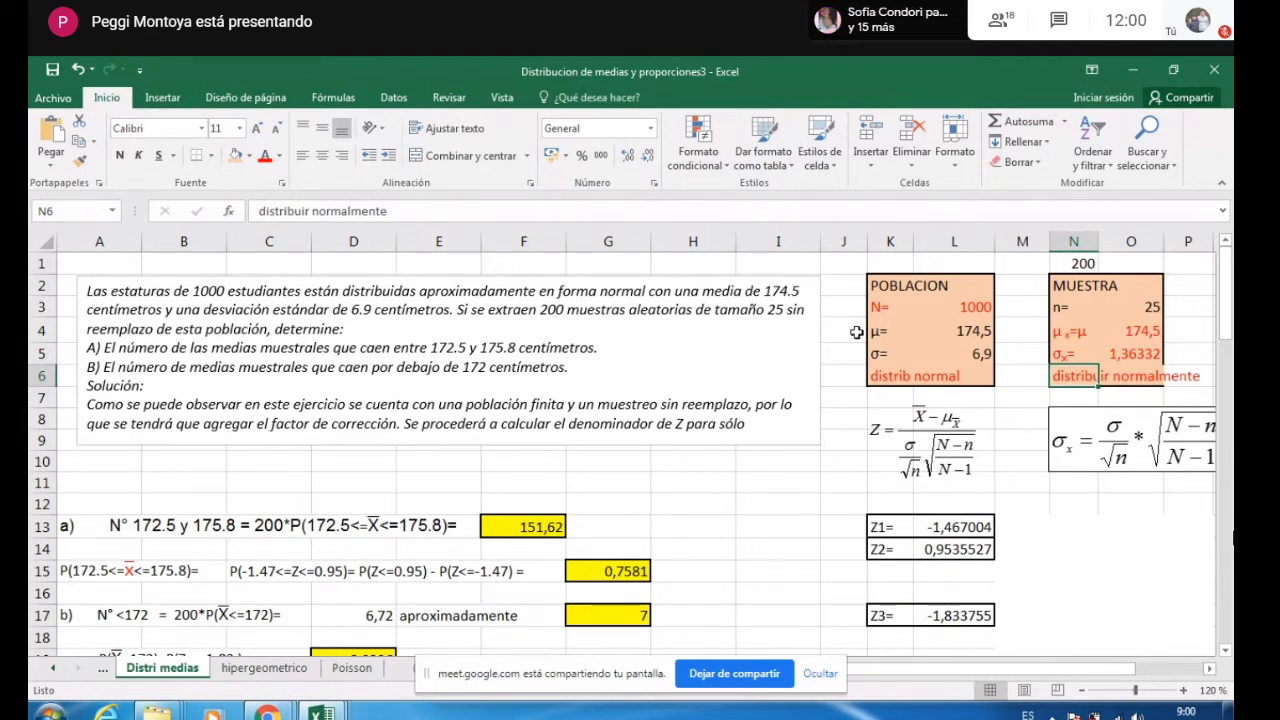
# - Minimise both open Excel workbooks and check the contents of the practicos folder inside ESTA PSIC
pyautogui.click(1135, 72)
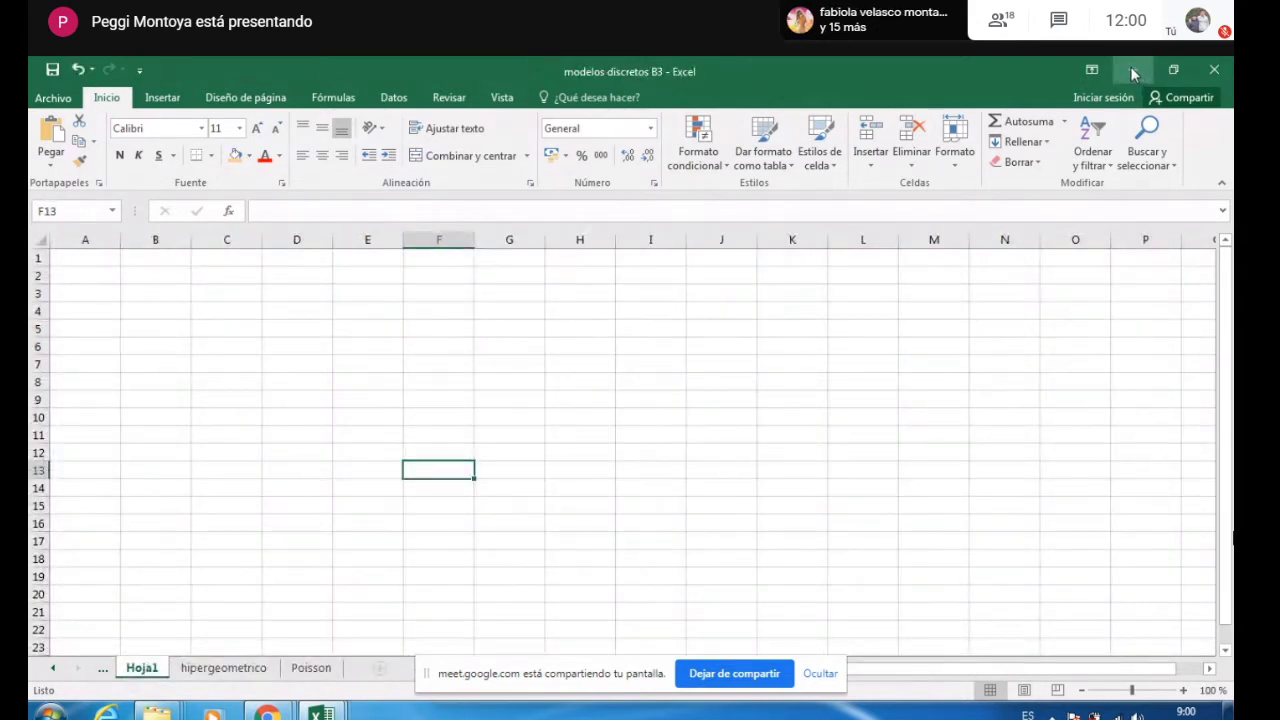
pyautogui.click(1131, 74)
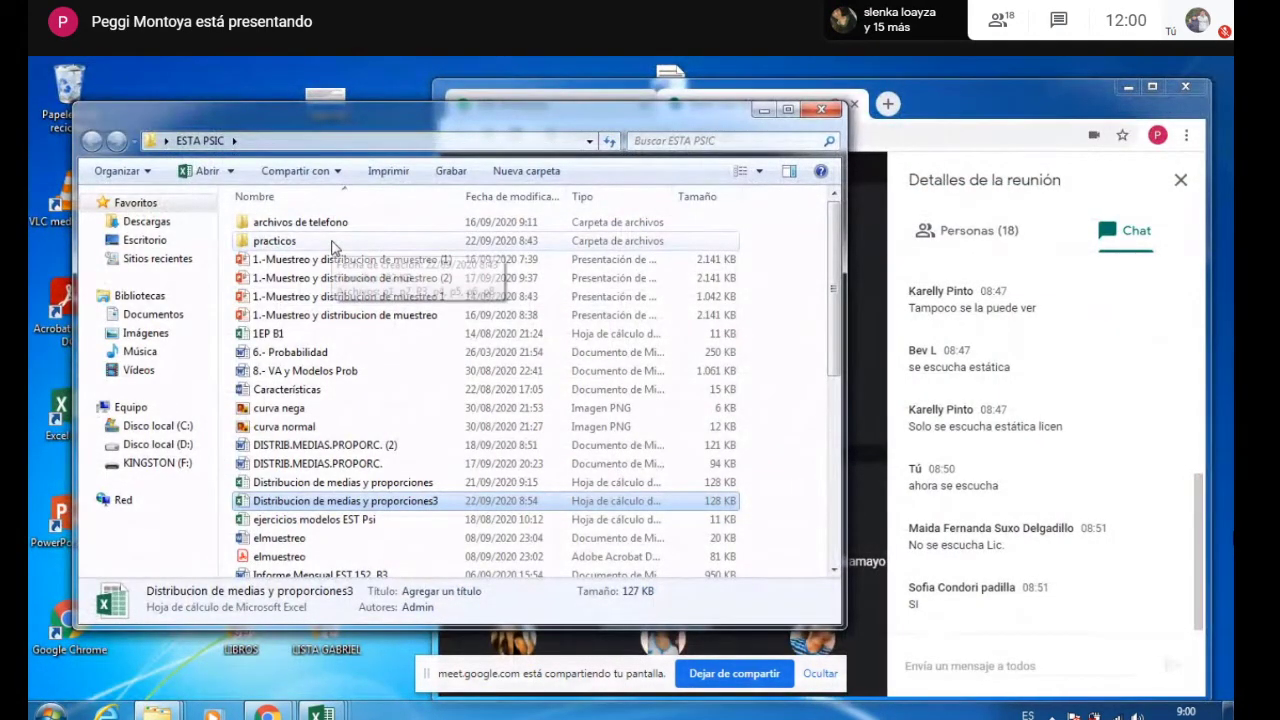
pyautogui.click(333, 247)
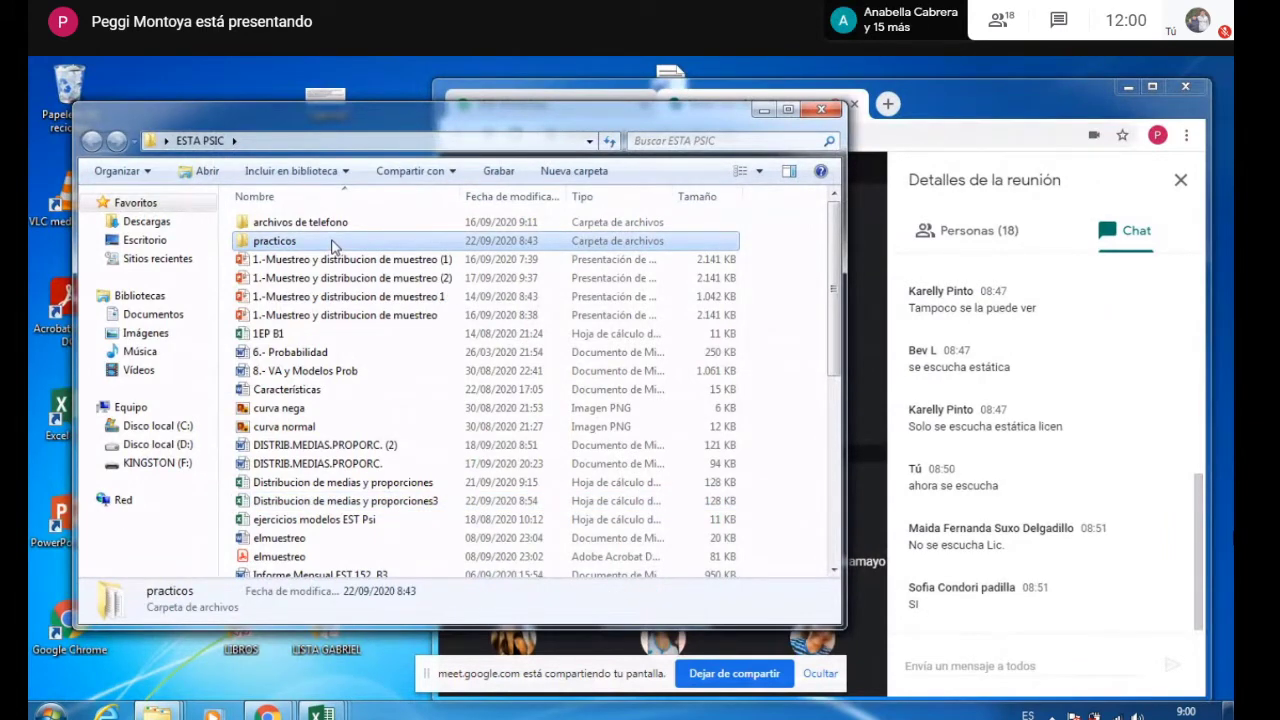
pyautogui.press('F2')
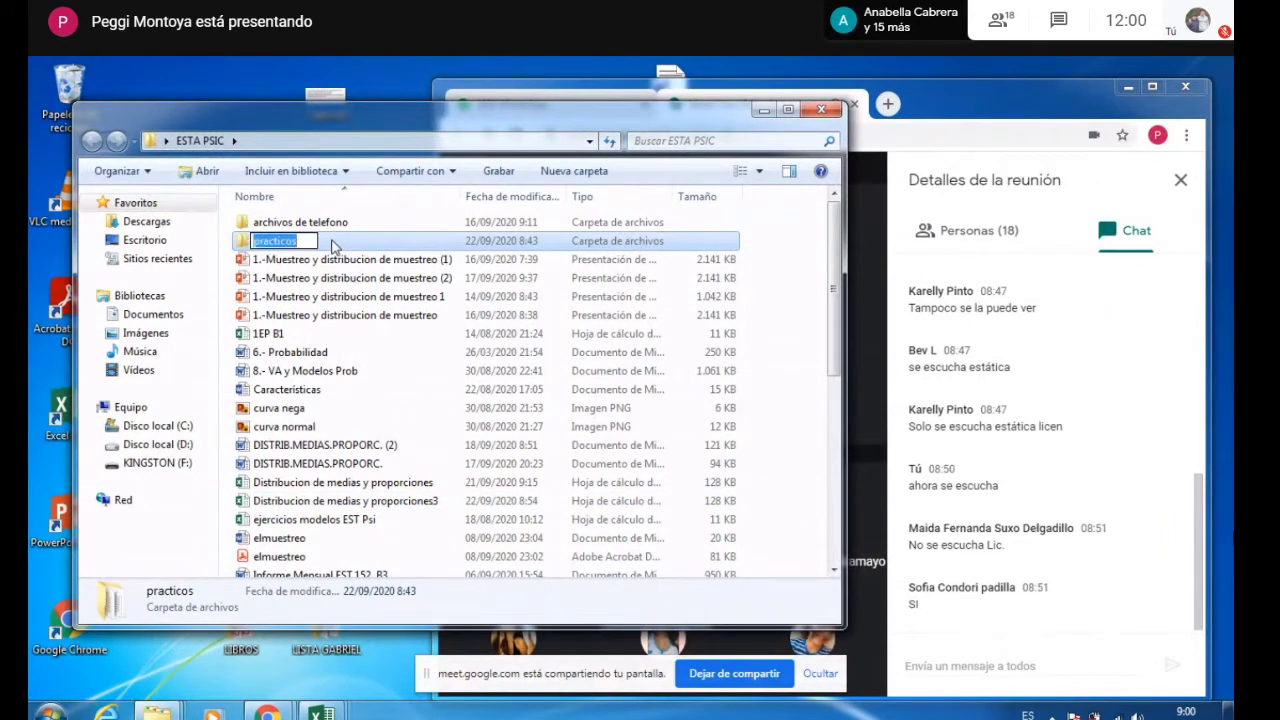
pyautogui.press('Return')
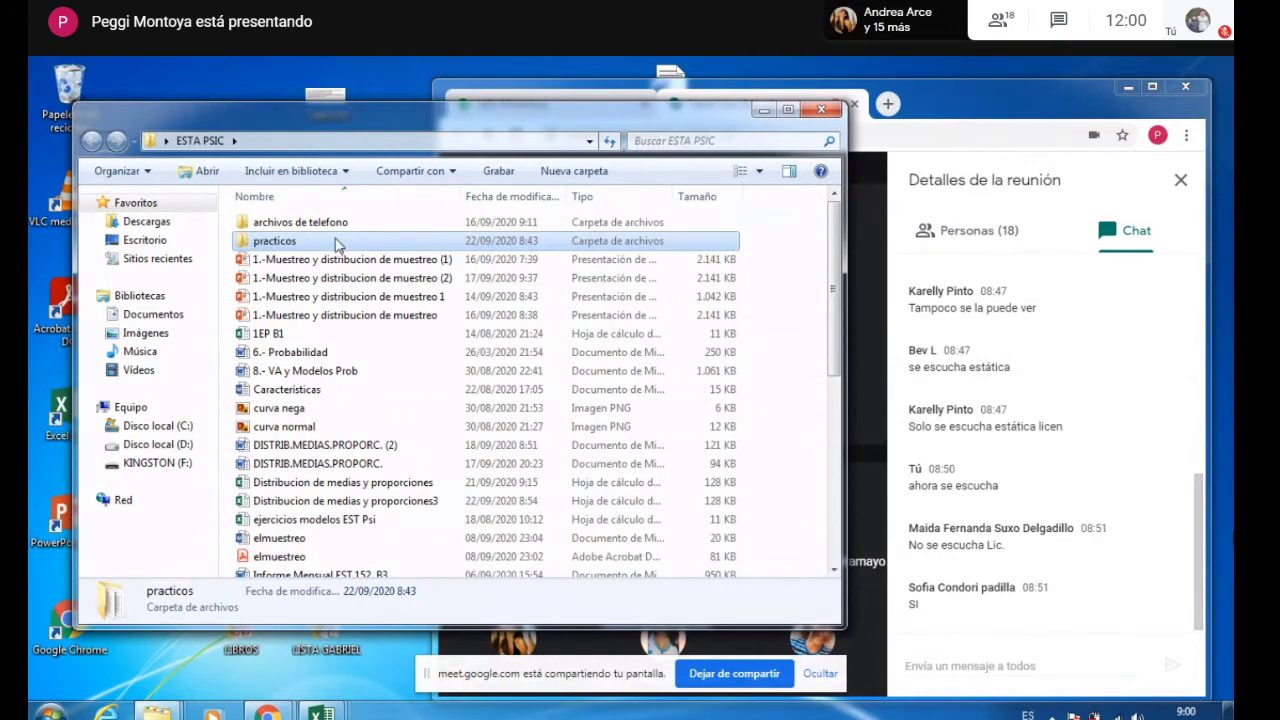
pyautogui.doubleClick(250, 244)
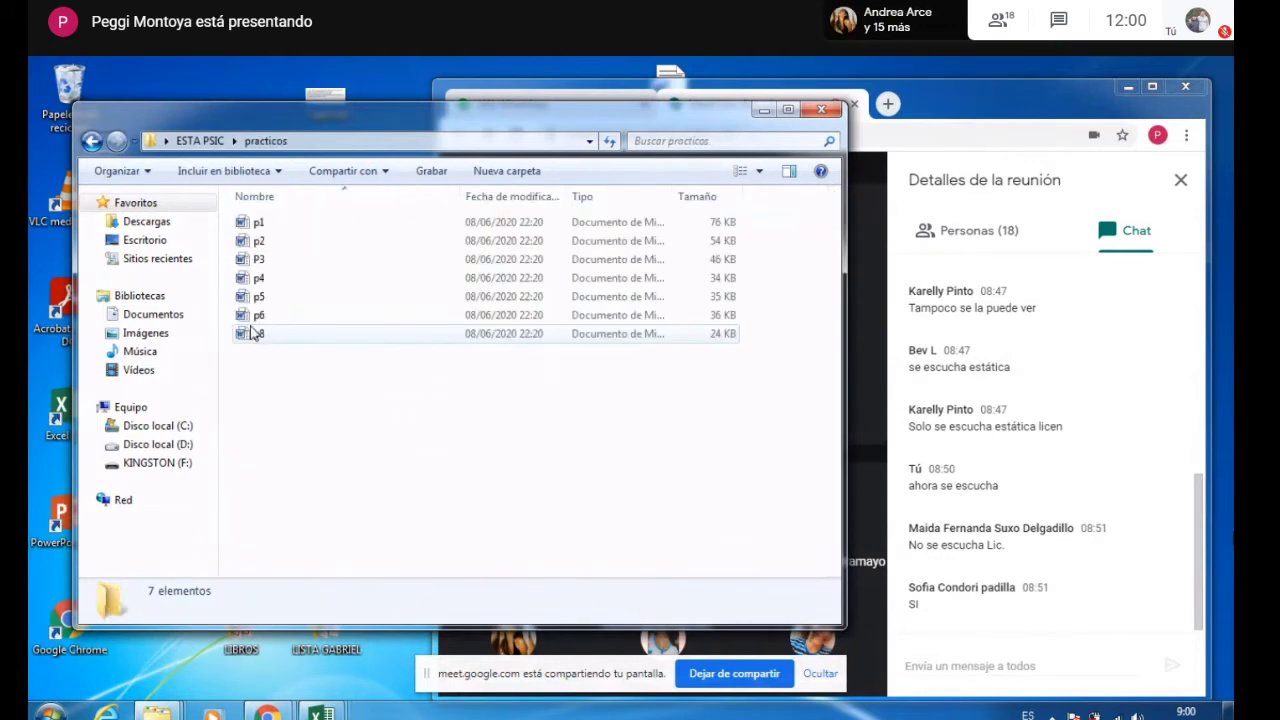
pyautogui.click(91, 141)
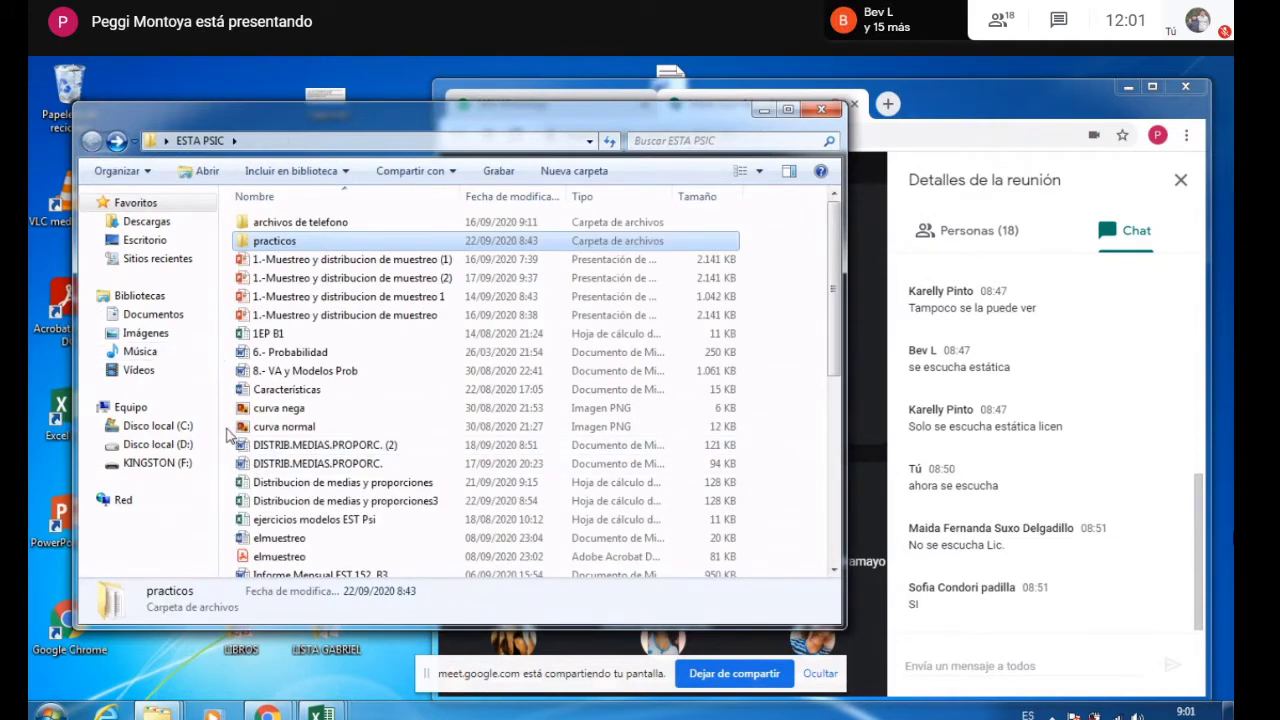
# - Look through the files of the ESTA PSIC folder down to the end of the list
pyautogui.press('Down')
pyautogui.press('Down')
pyautogui.press('Down')
pyautogui.press('Down')
pyautogui.press('Down')
pyautogui.press('Down')
pyautogui.press('Down')
pyautogui.press('Down')
pyautogui.press('Down')
pyautogui.press('Down')
pyautogui.press('Down')
pyautogui.press('Down')
pyautogui.press('Down')
pyautogui.press('Down')
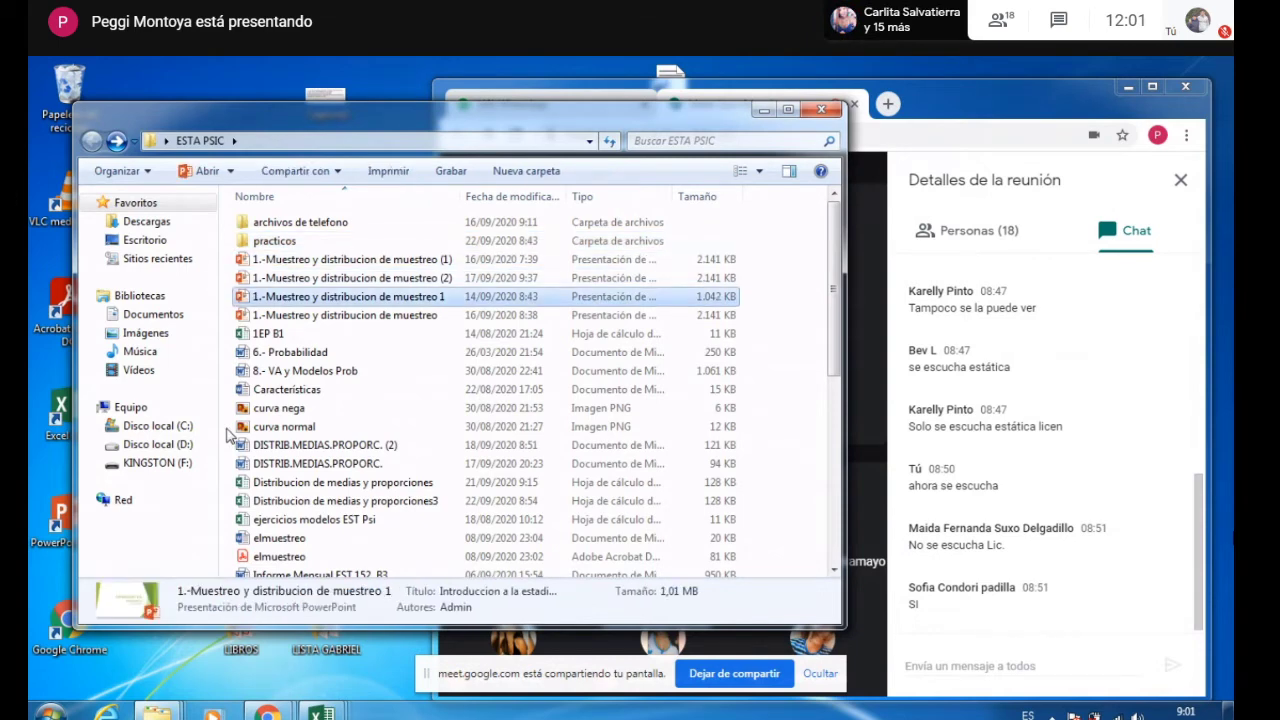
pyautogui.press('Down')
pyautogui.press('Down')
pyautogui.press('Down')
pyautogui.press('Down')
pyautogui.press('Down')
pyautogui.press('Down')
pyautogui.press('Down')
pyautogui.press('Down')
pyautogui.press('Down')
pyautogui.press('Down')
pyautogui.press('Down')
pyautogui.press('Down')
pyautogui.press('Down')
pyautogui.press('Down')
pyautogui.press('Down')
pyautogui.press('Down')
pyautogui.press('Down')
pyautogui.press('Down')
pyautogui.press('Down')
pyautogui.press('Down')
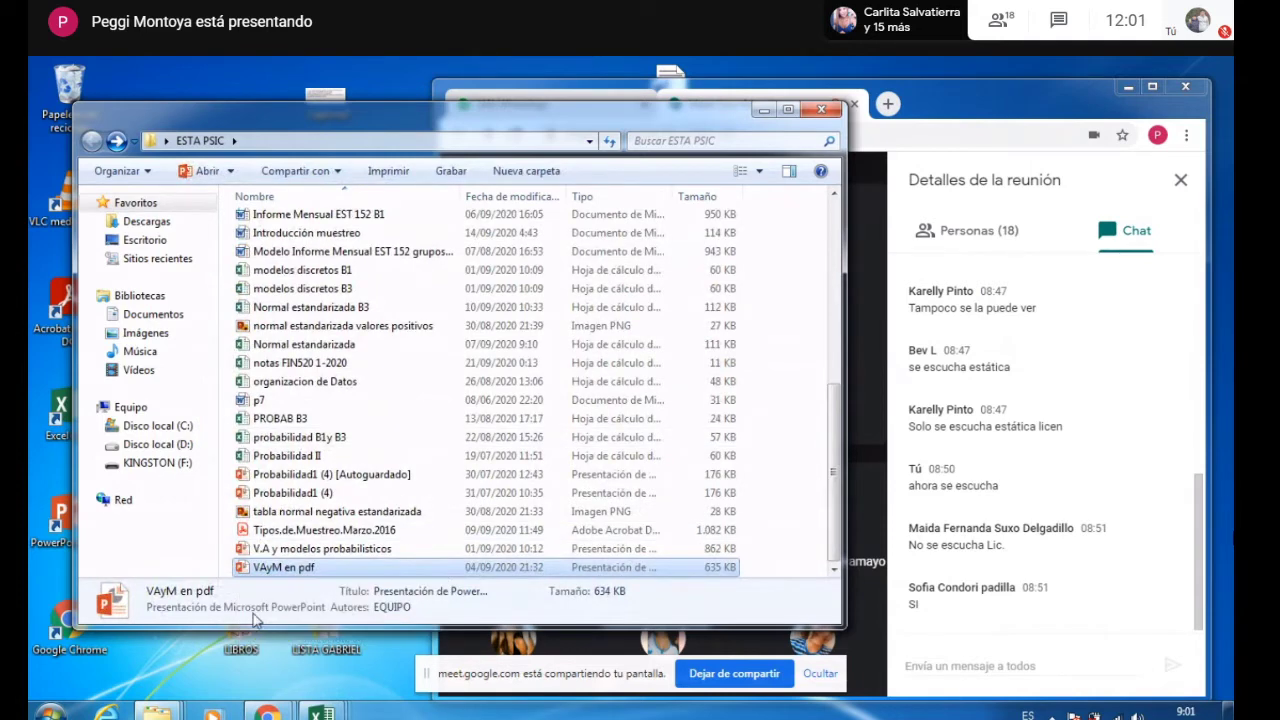
pyautogui.click(240, 554)
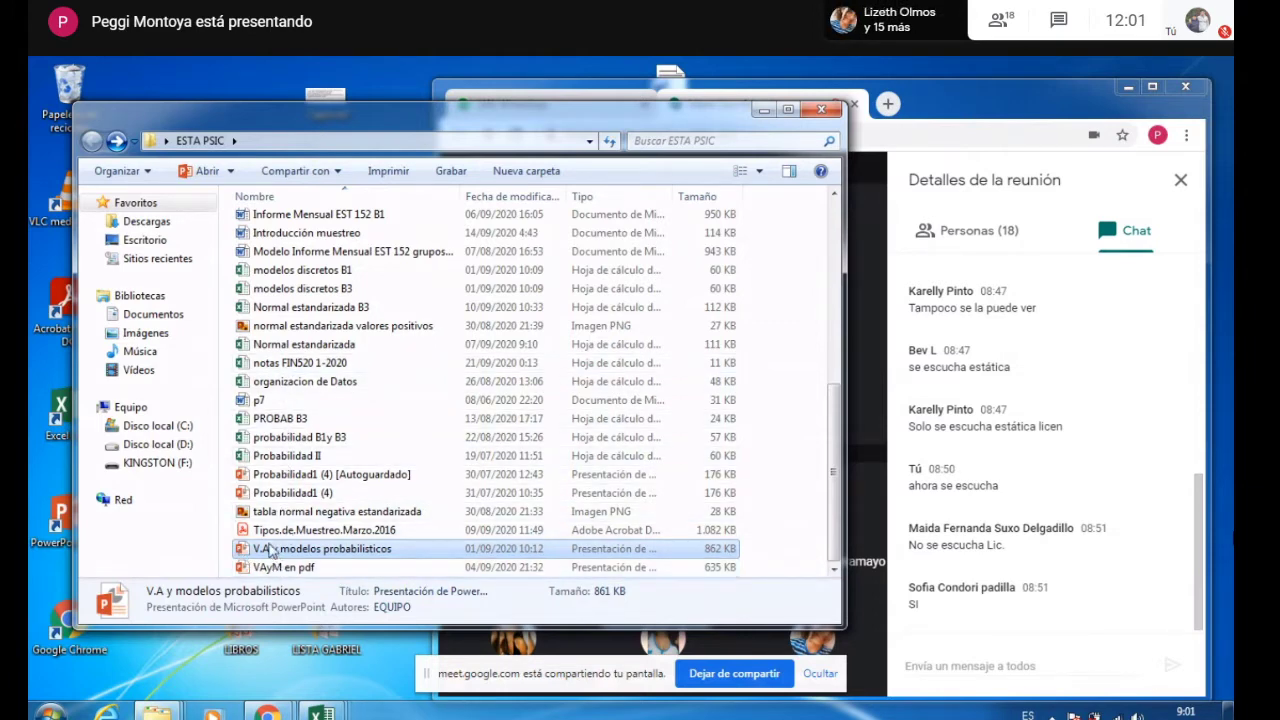
# - Open the presentation "1.-Muestreo y distribucion de muestreo" from the ESTA PSIC folder
pyautogui.press('Up')
pyautogui.press('Up')
pyautogui.press('Up')
pyautogui.press('Up')
pyautogui.press('Up')
pyautogui.press('Up')
pyautogui.press('Up')
pyautogui.press('Up')
pyautogui.press('Up')
pyautogui.press('Up')
pyautogui.press('Up')
pyautogui.press('Up')
pyautogui.press('Up')
pyautogui.press('Up')
pyautogui.press('Up')
pyautogui.press('Up')
pyautogui.press('Up')
pyautogui.press('Up')
pyautogui.press('Up')
pyautogui.press('Up')
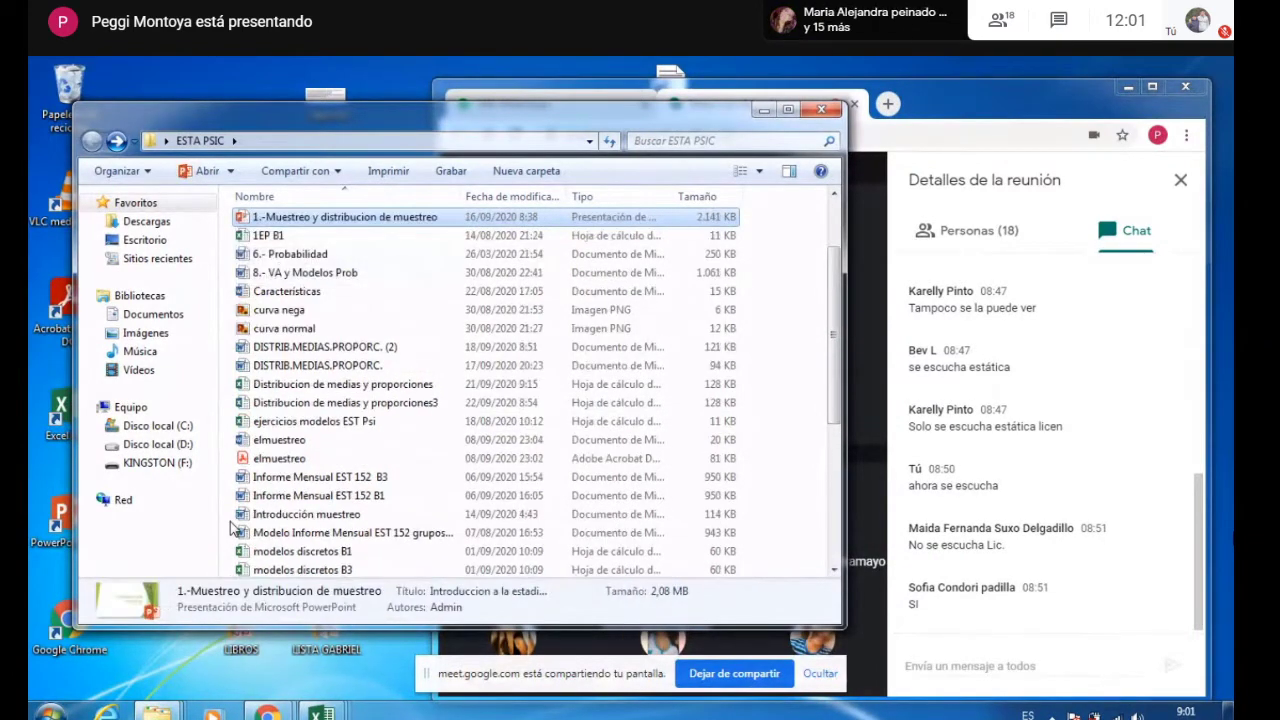
pyautogui.doubleClick(280, 217)
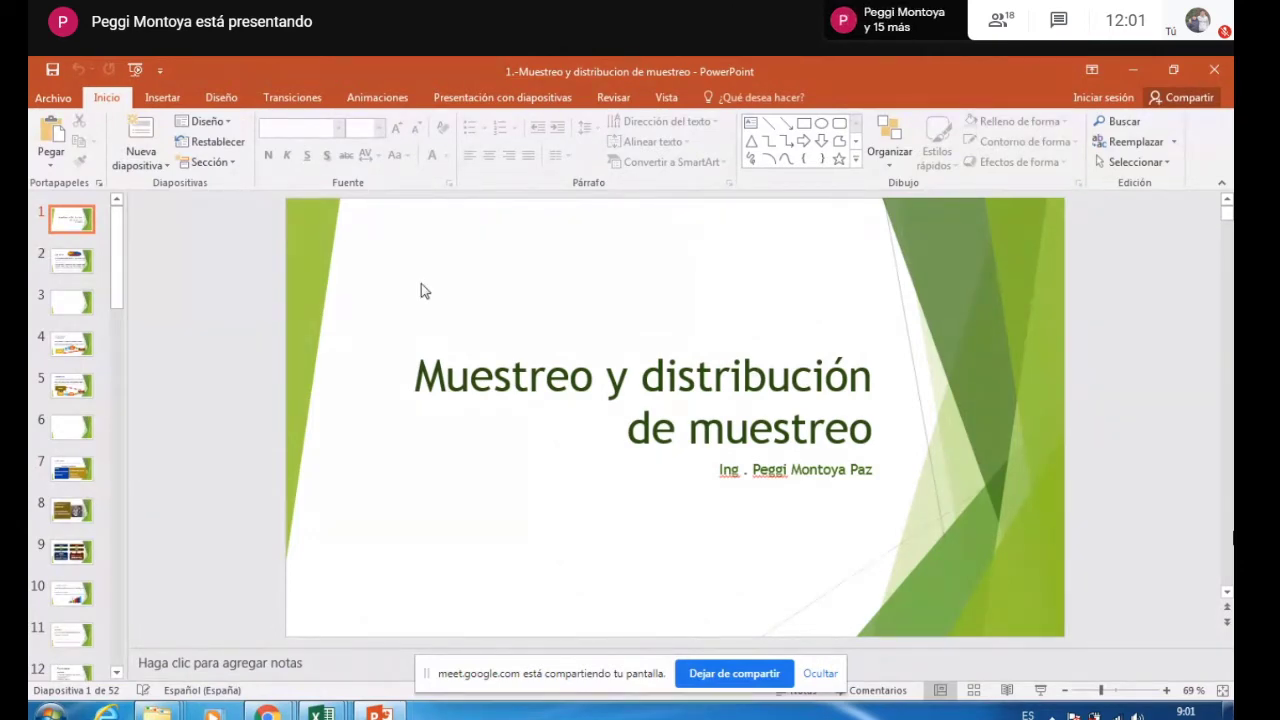
# - Look through the presentation's slides up to slide 19, and minimise its window
pyautogui.scroll(-6, 421, 285)
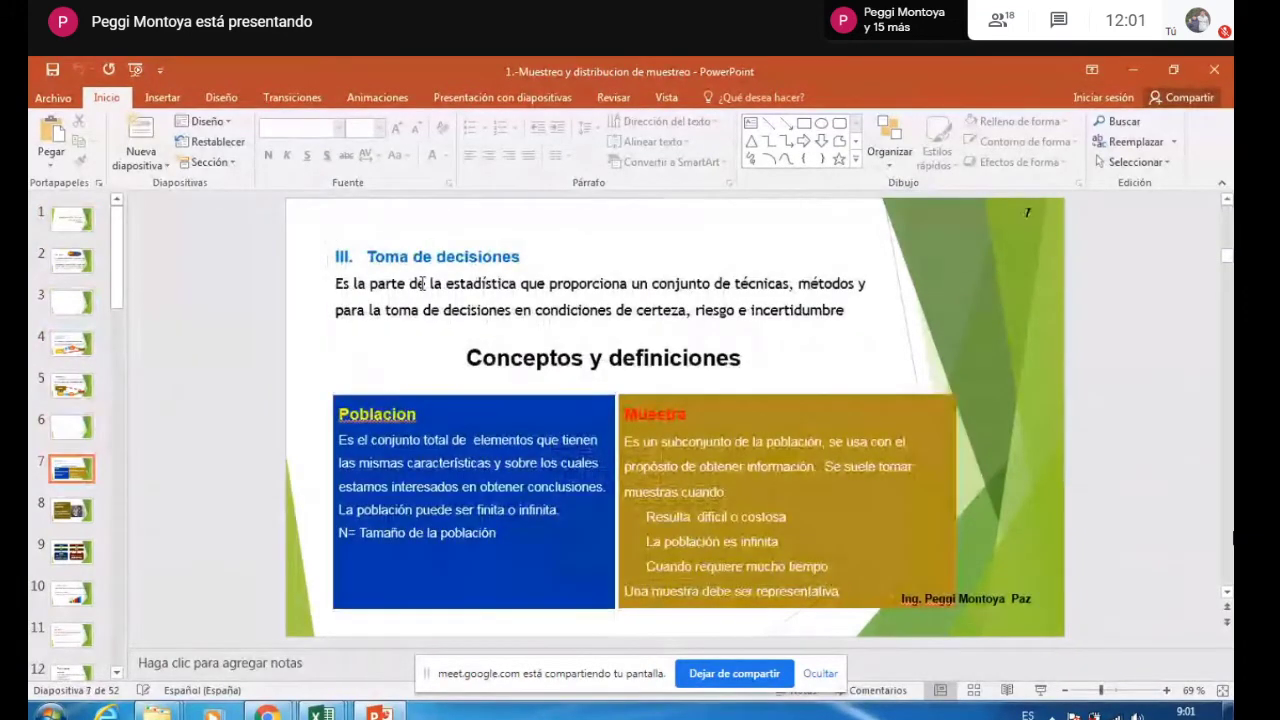
pyautogui.scroll(-1, 421, 283)
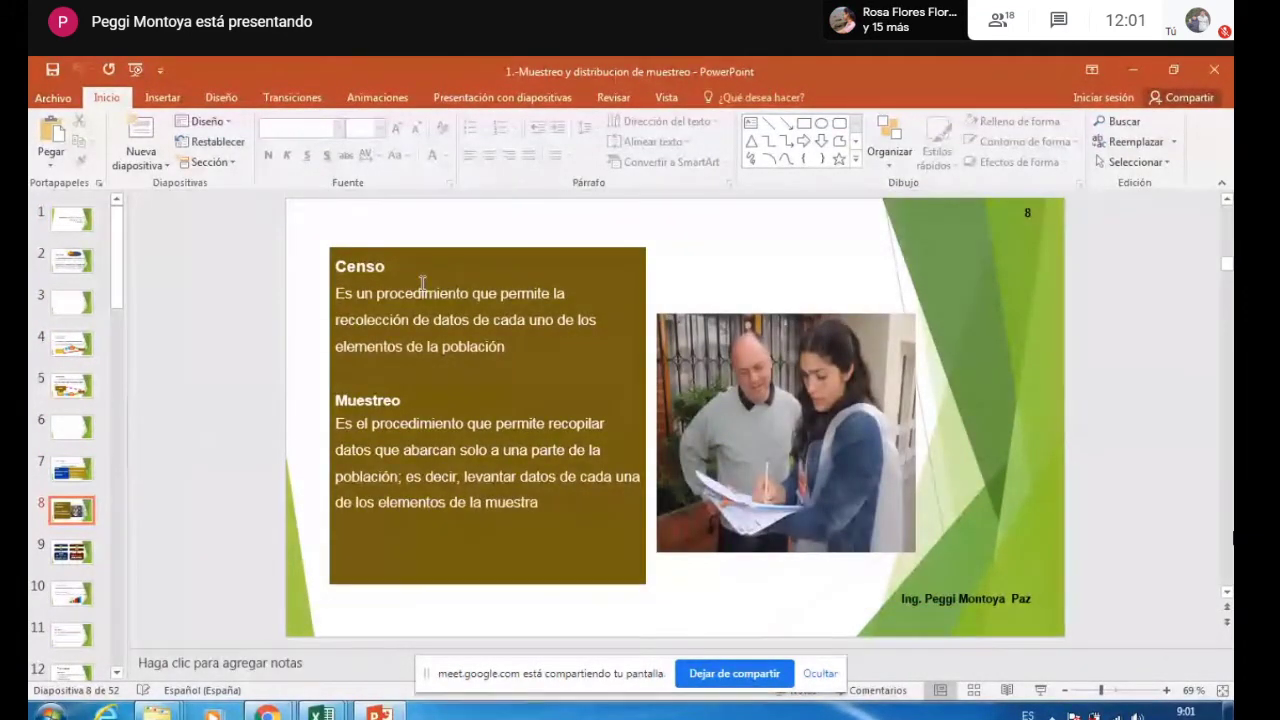
pyautogui.scroll(-3, 421, 284)
pyautogui.scroll(-3, 421, 285)
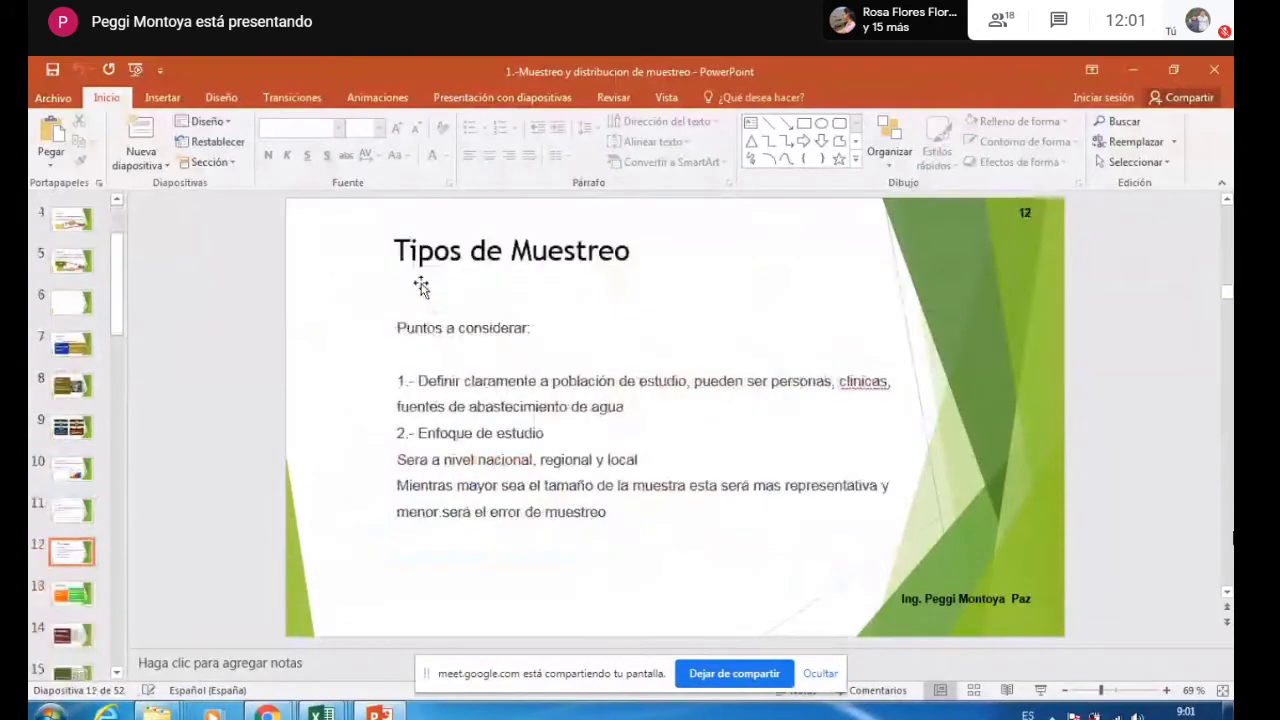
pyautogui.scroll(-3, 421, 287)
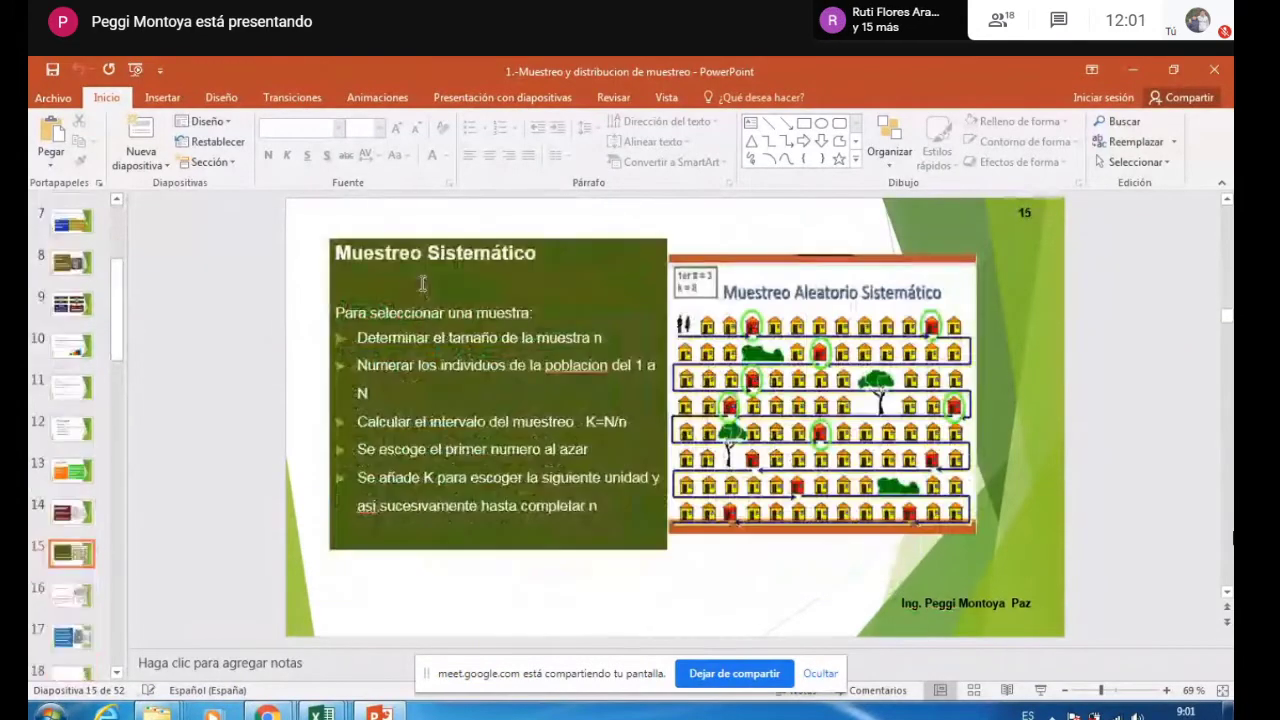
pyautogui.scroll(-2, 421, 287)
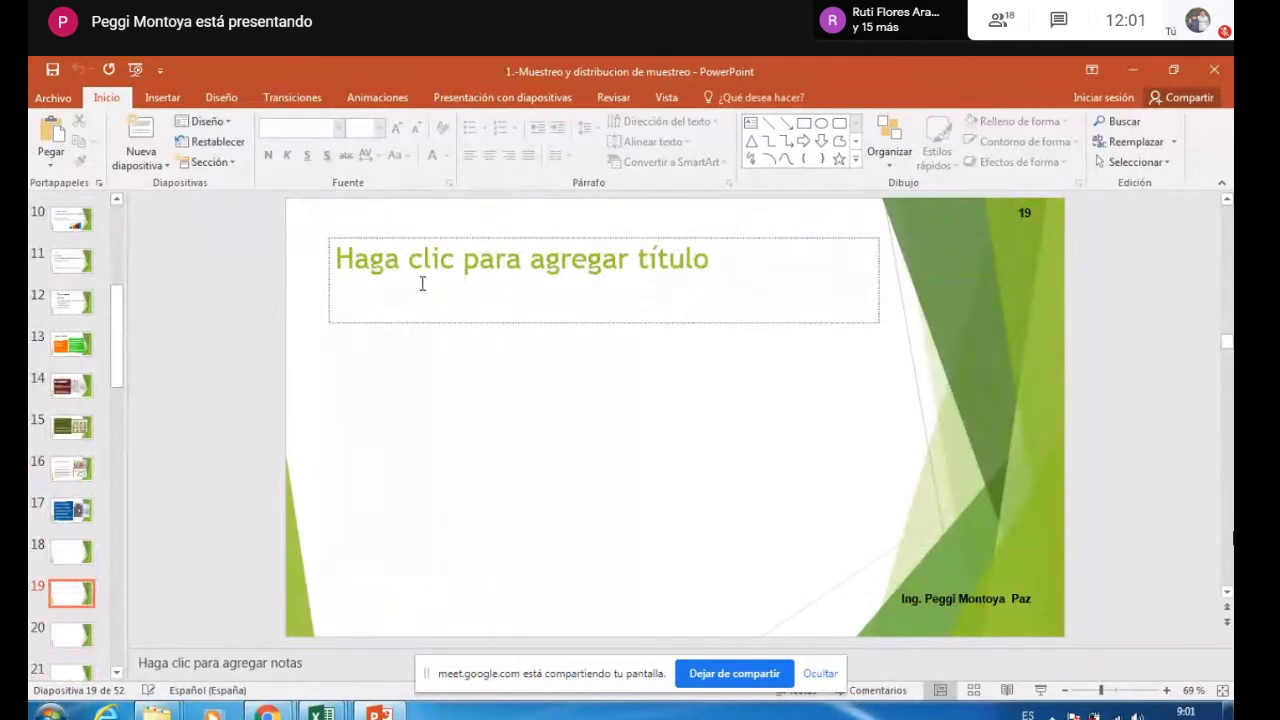
pyautogui.click(1138, 71)
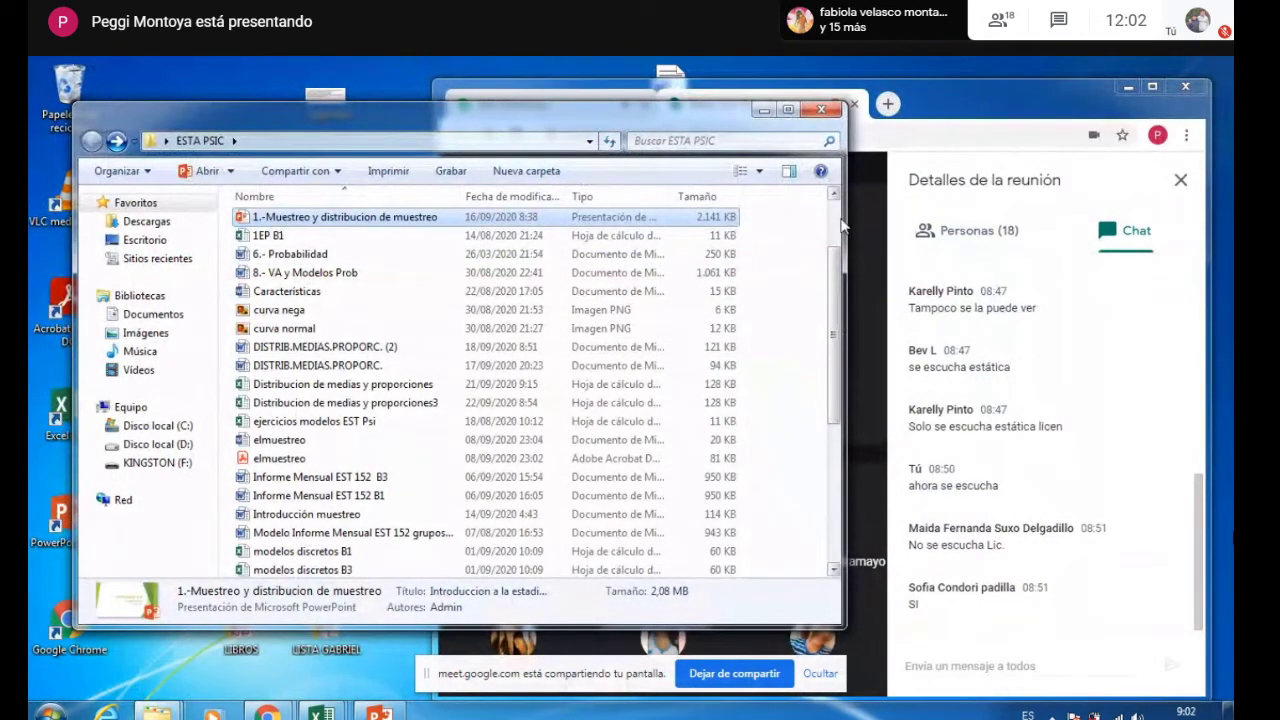
# - Check the slides of the presentation "1.-Muestreo y distribucion de muestreo (2)" from the ESTA PSIC folder, and close it
pyautogui.scroll(2, 842, 226)
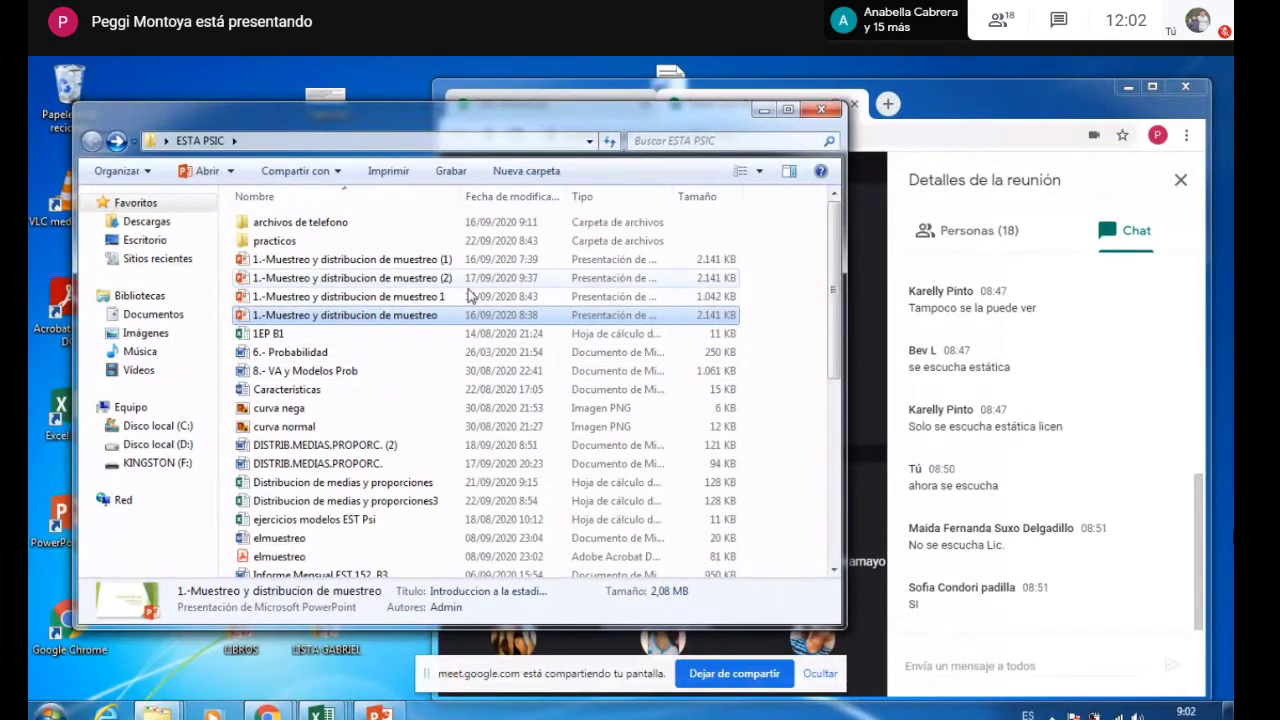
pyautogui.doubleClick(445, 280)
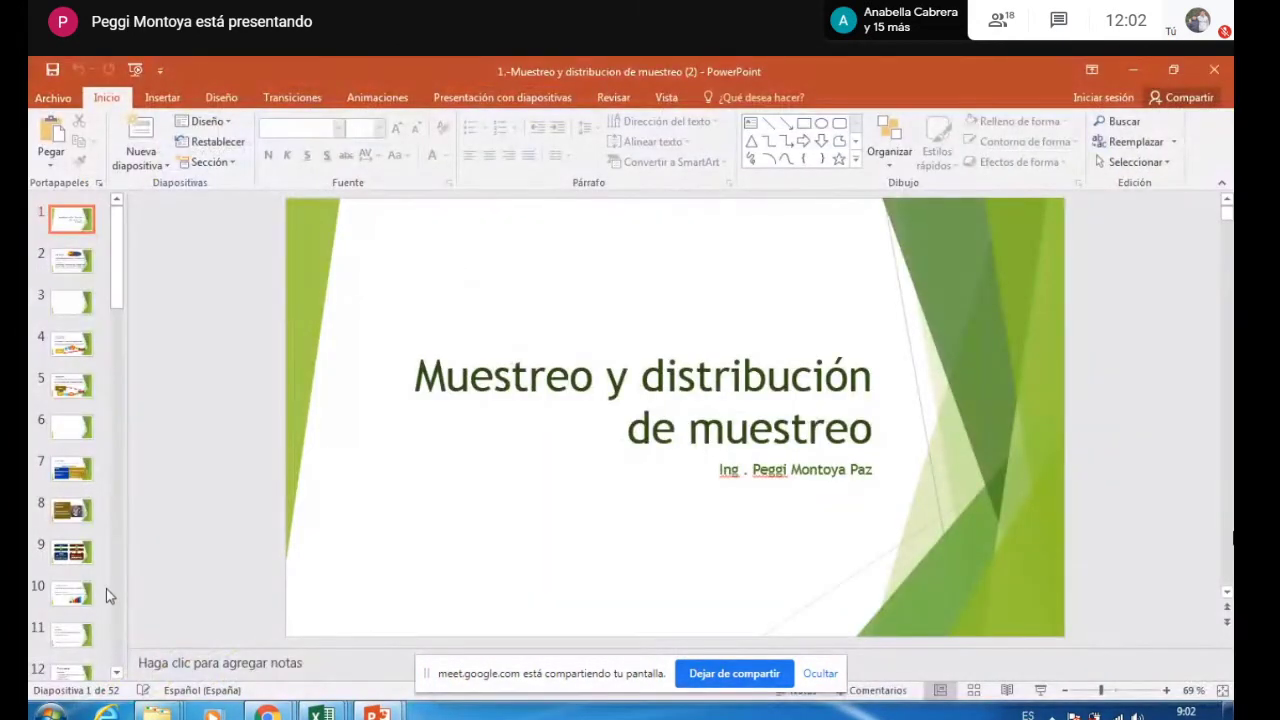
pyautogui.scroll(-5, 106, 588)
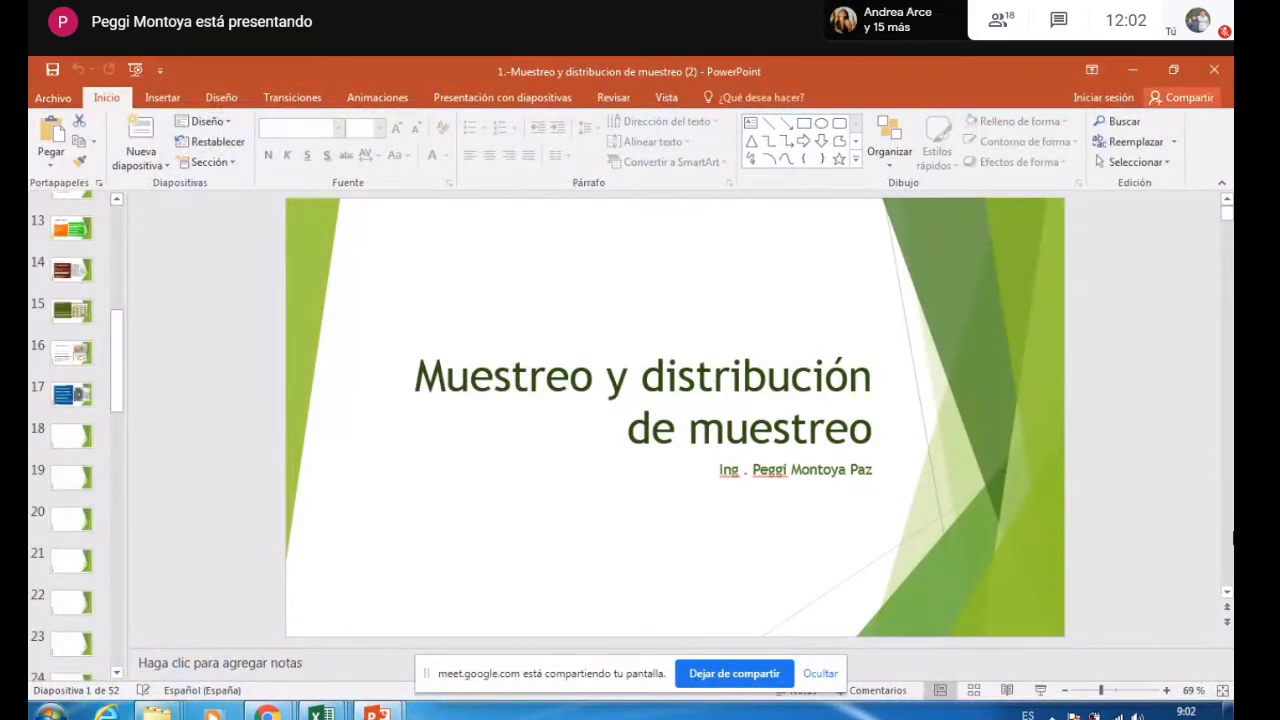
pyautogui.click(1218, 69)
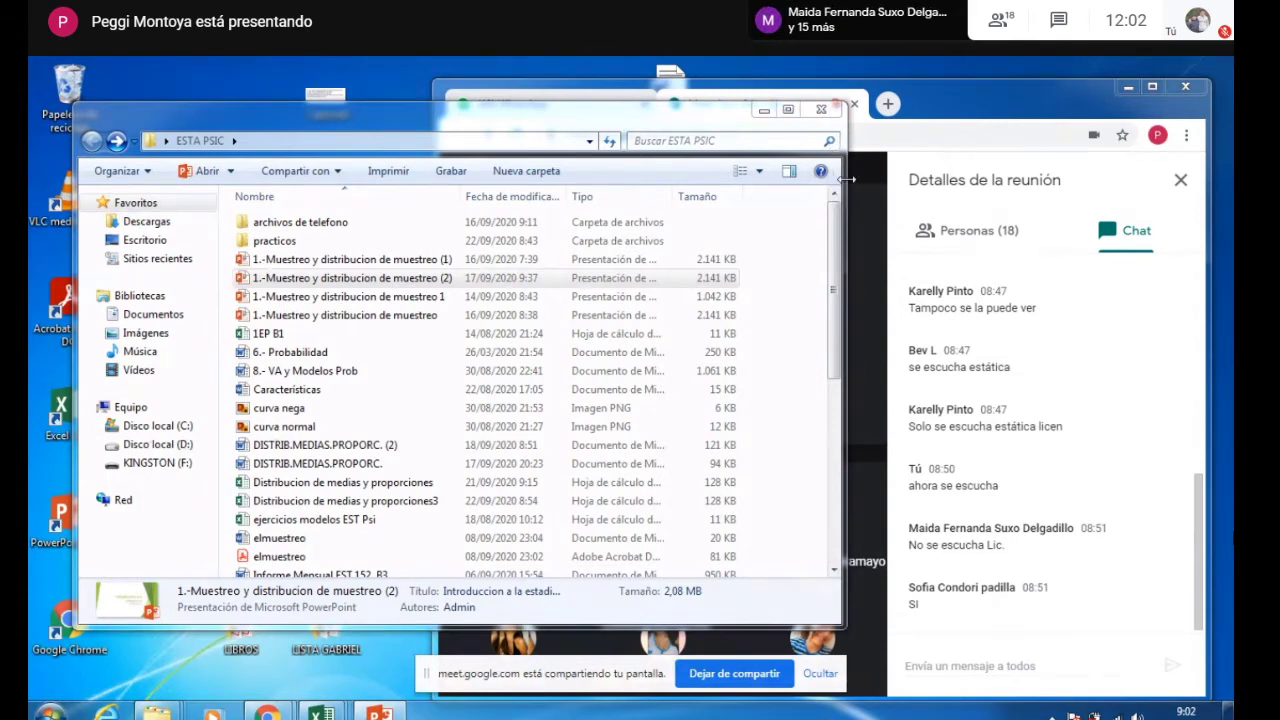
# - Close the ESTA PSIC folder, switch to WhatsApp Web, and find the EST II B1 group chat by searching "est"
pyautogui.click(829, 111)
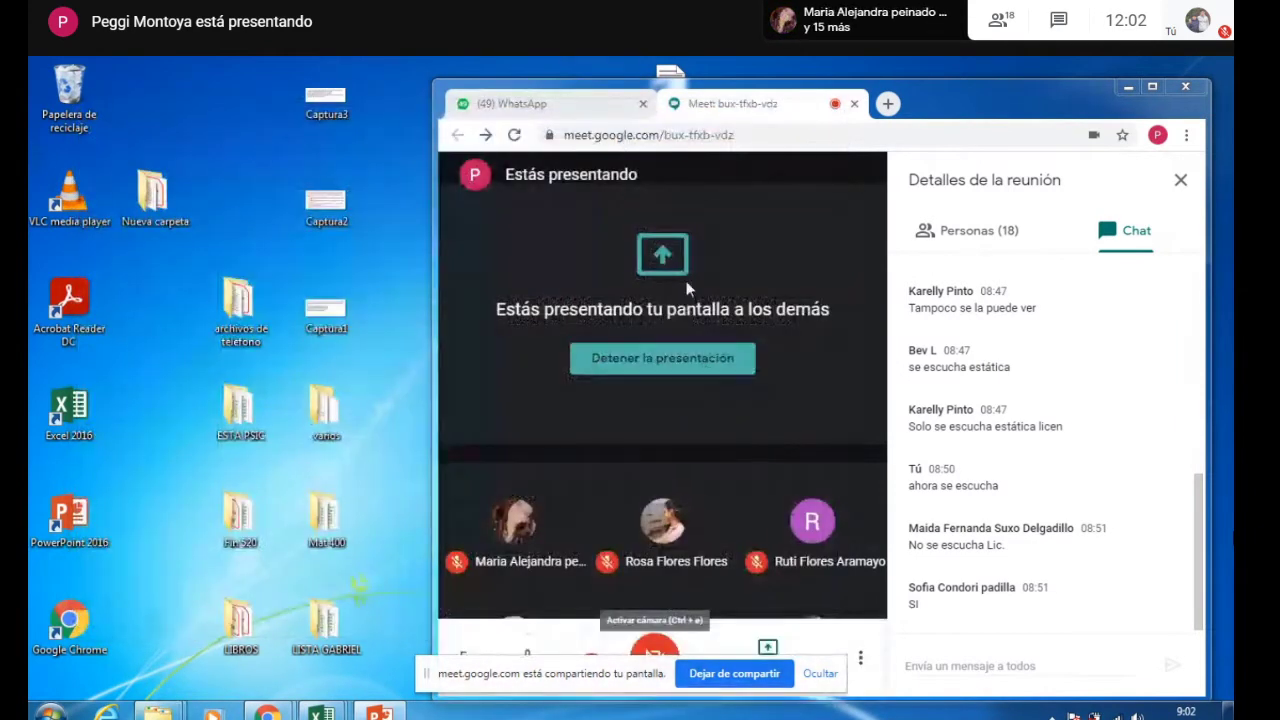
pyautogui.click(593, 110)
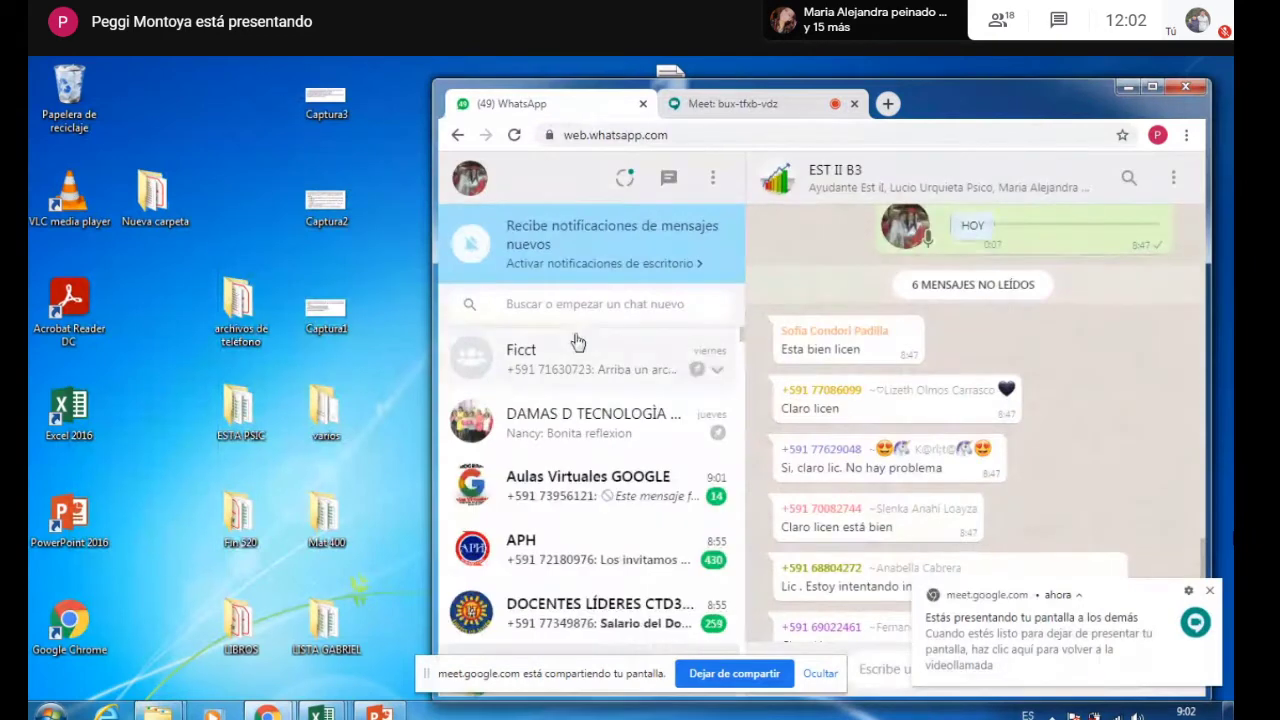
pyautogui.click(508, 302)
pyautogui.write('est')
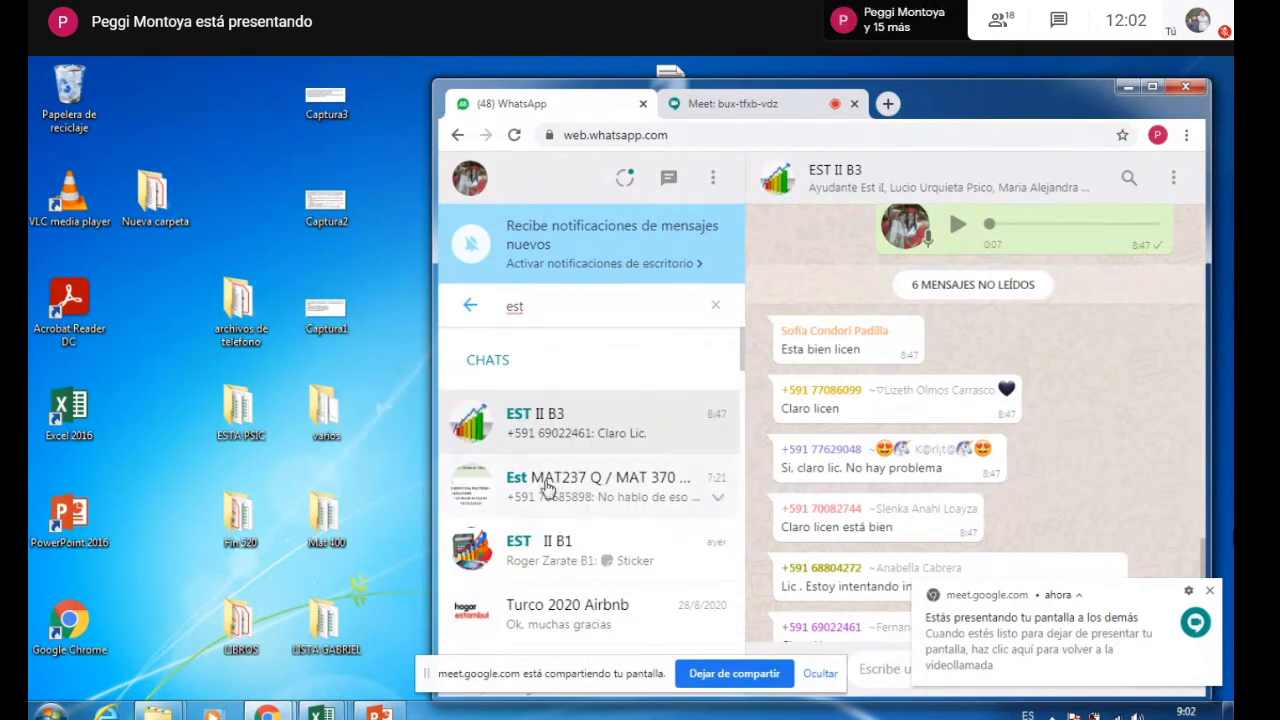
pyautogui.click(550, 548)
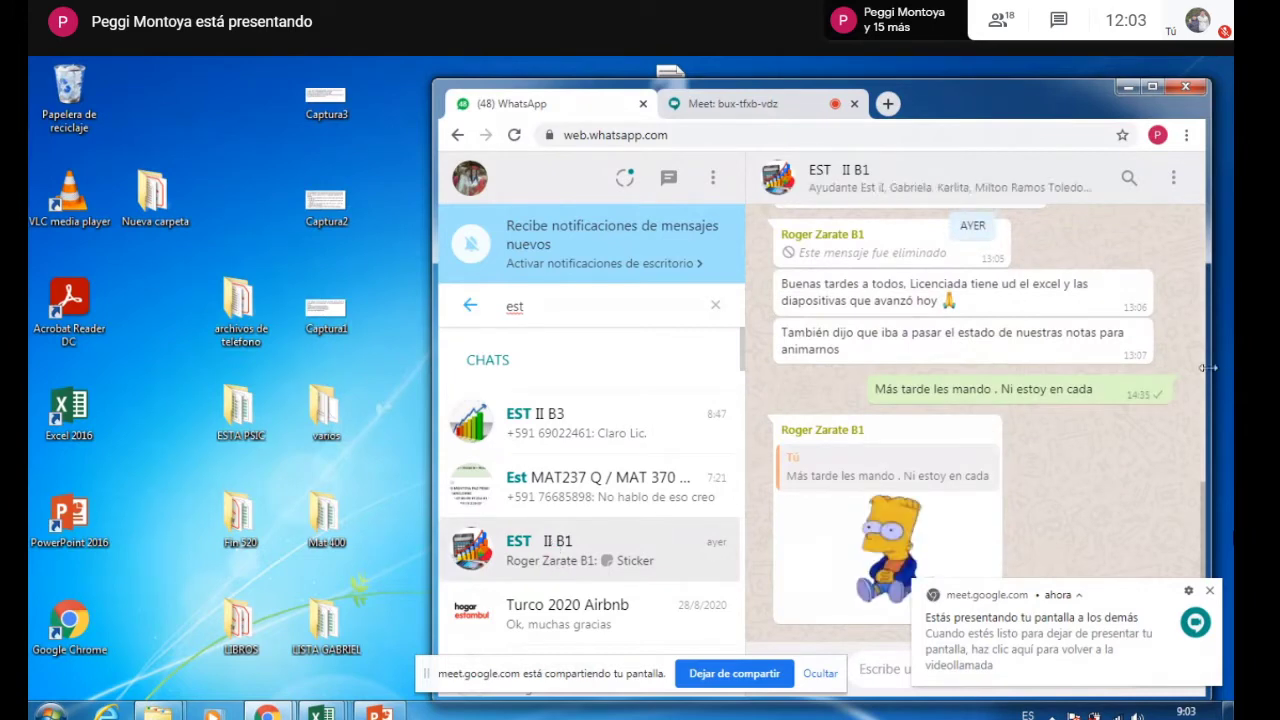
# - Look back through the EST II B1 group messages to Thursday's conversation, and maximise the browser window
pyautogui.scroll(10, 1188, 362)
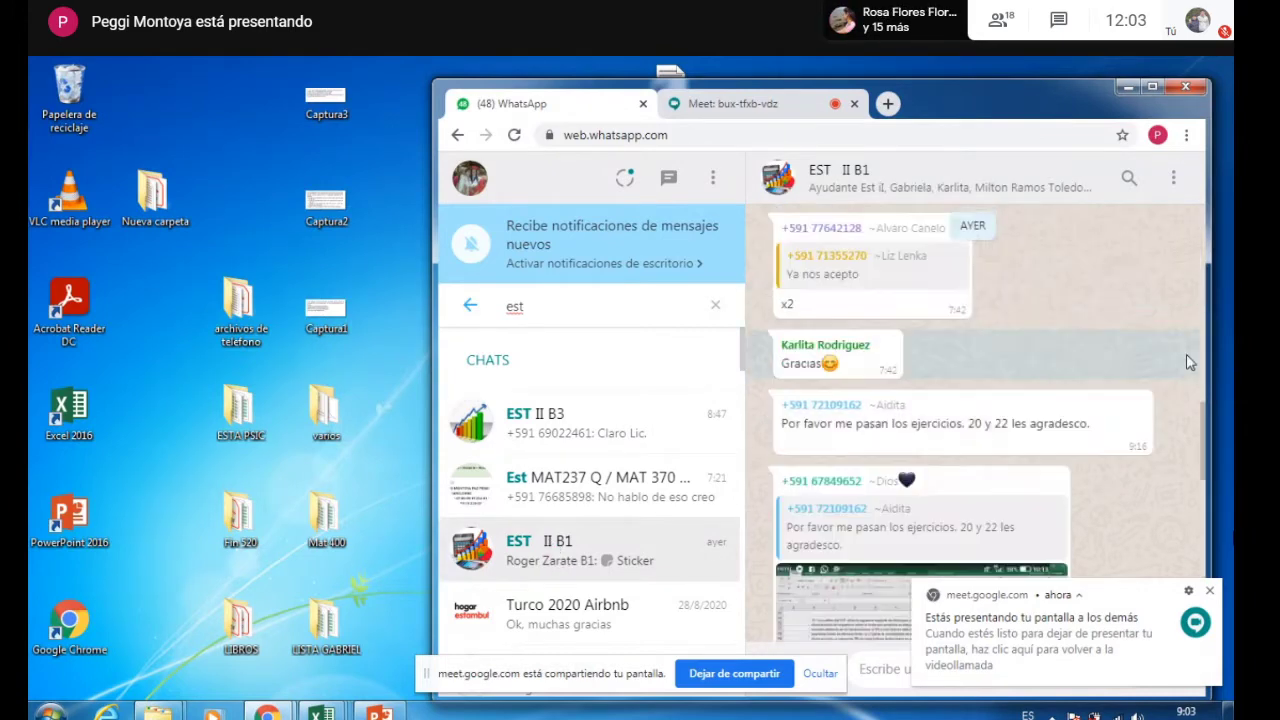
pyautogui.scroll(5, 1188, 362)
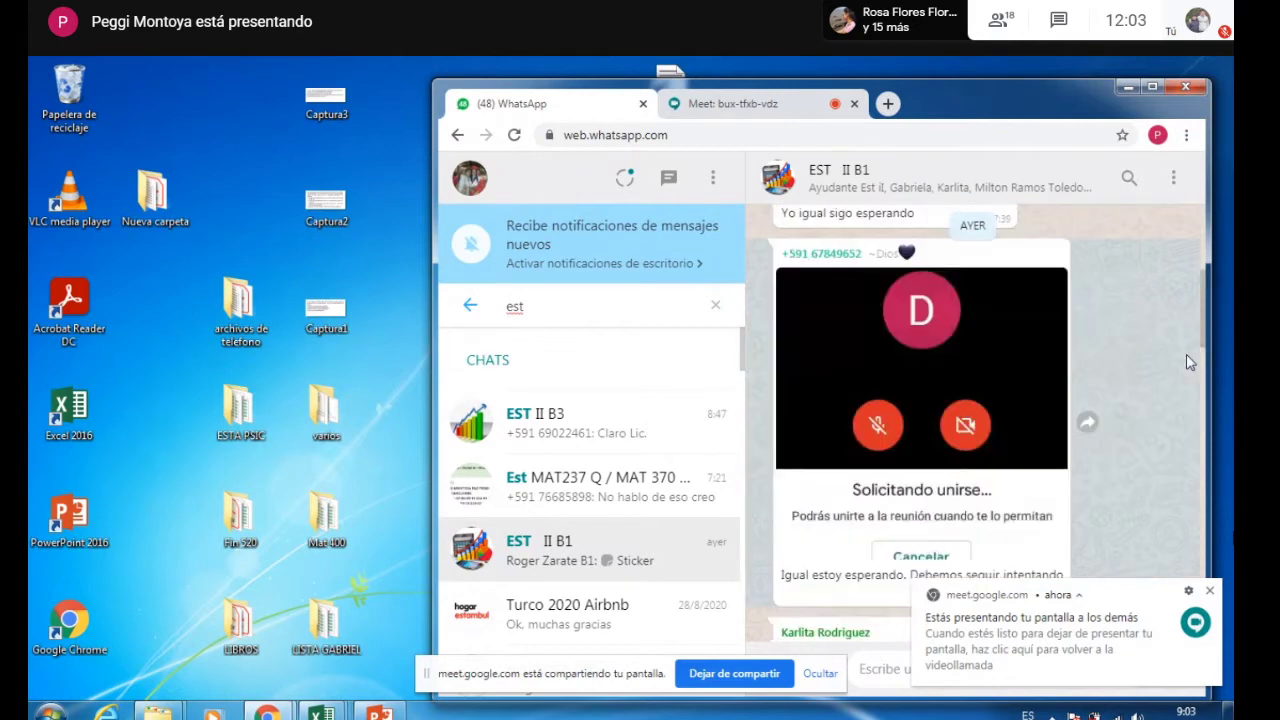
pyautogui.scroll(5, 1188, 360)
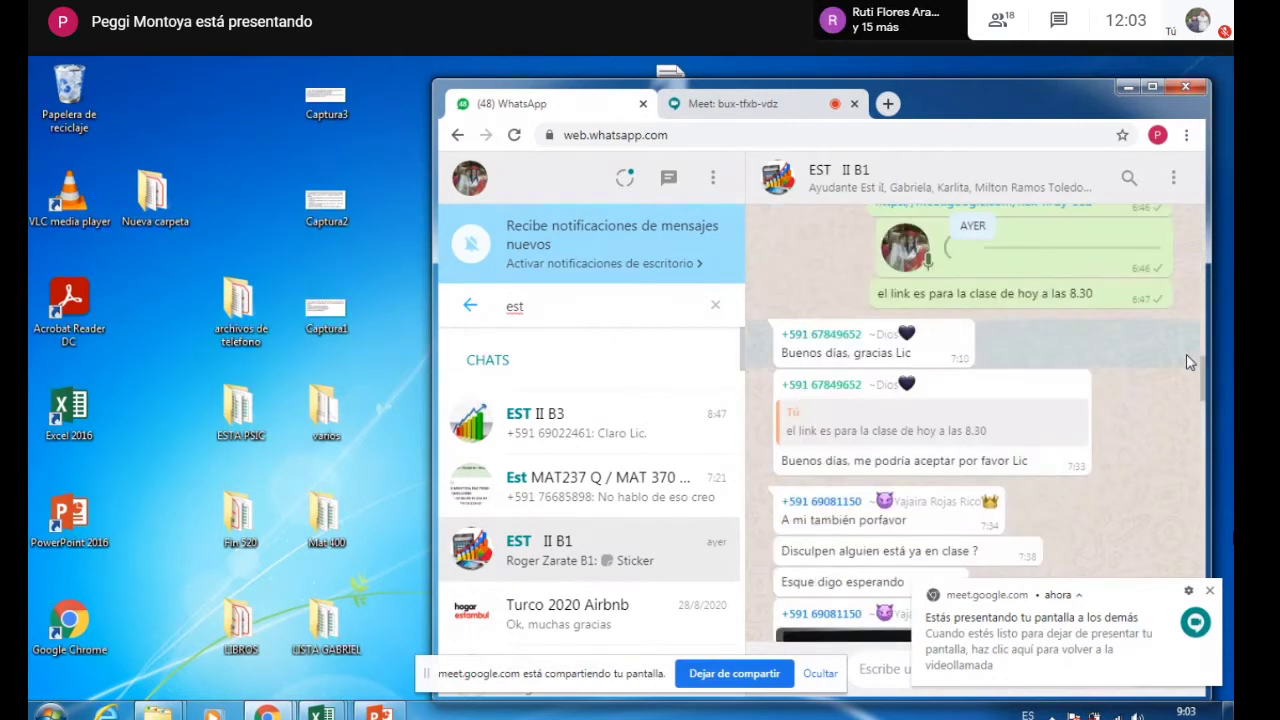
pyautogui.scroll(10, 1187, 356)
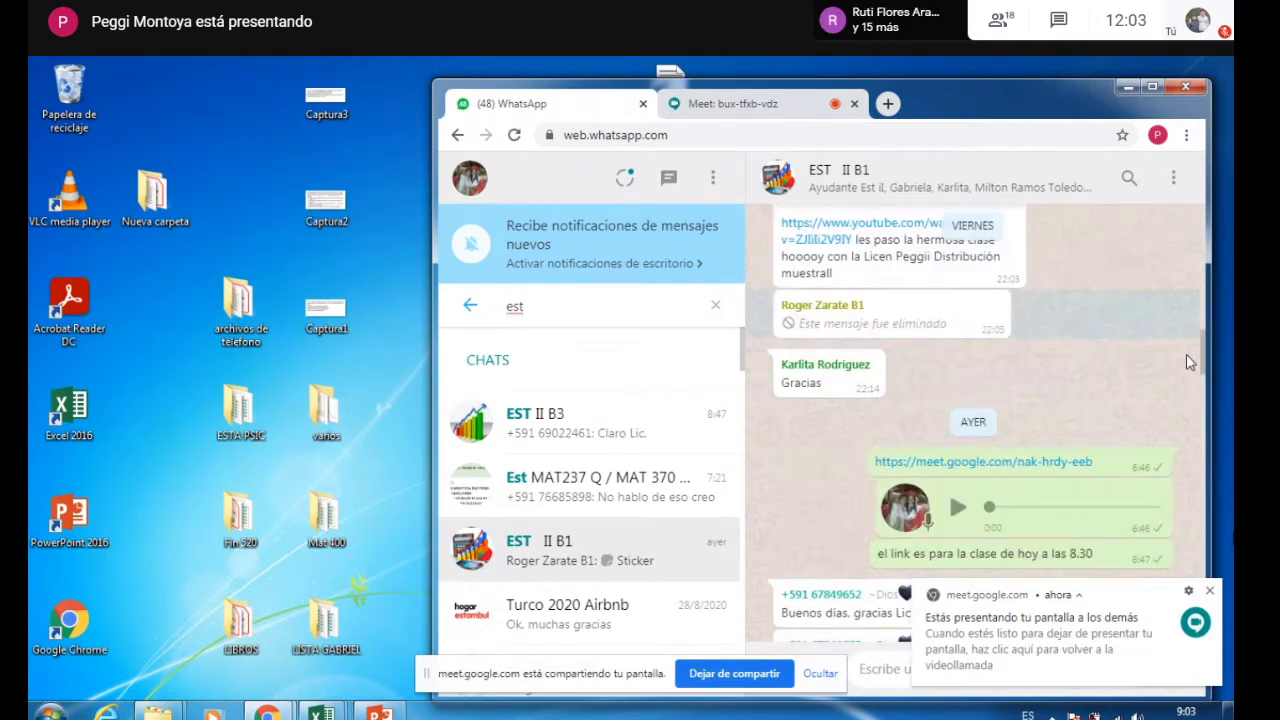
pyautogui.scroll(10, 1190, 362)
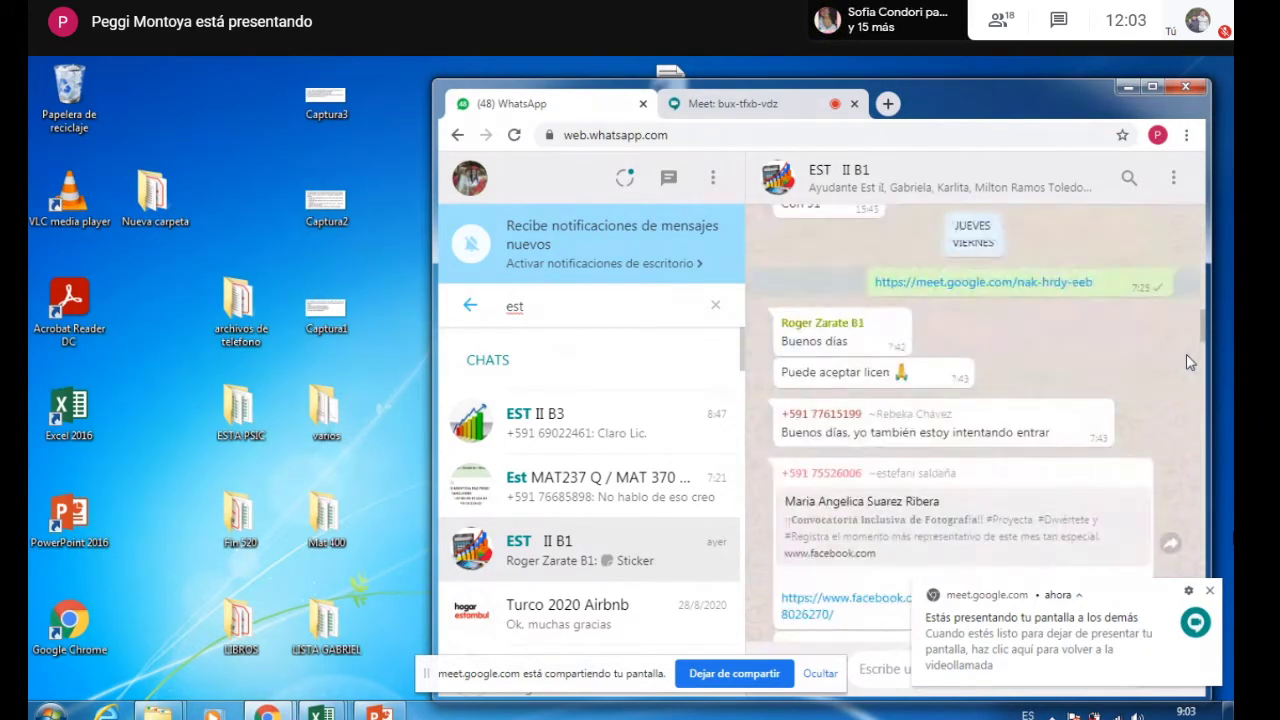
pyautogui.scroll(3, 1188, 362)
pyautogui.scroll(10, 1188, 362)
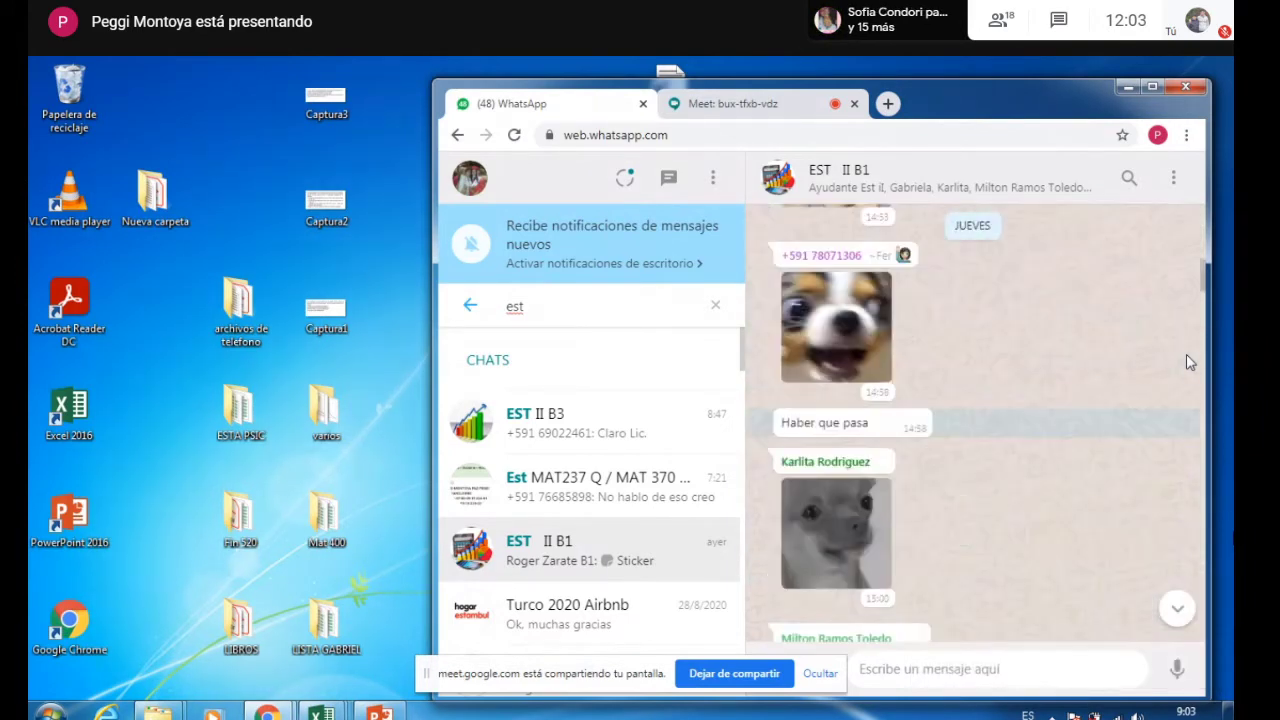
pyautogui.scroll(10, 1188, 362)
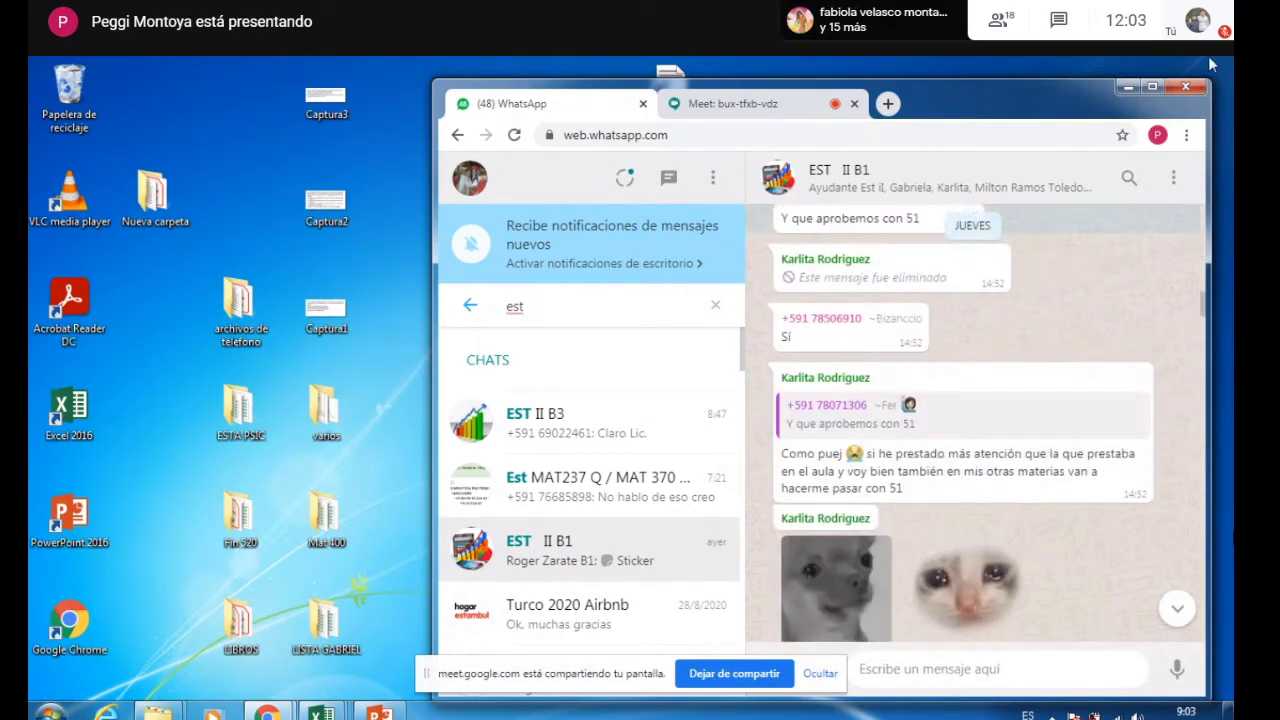
pyautogui.click(1152, 87)
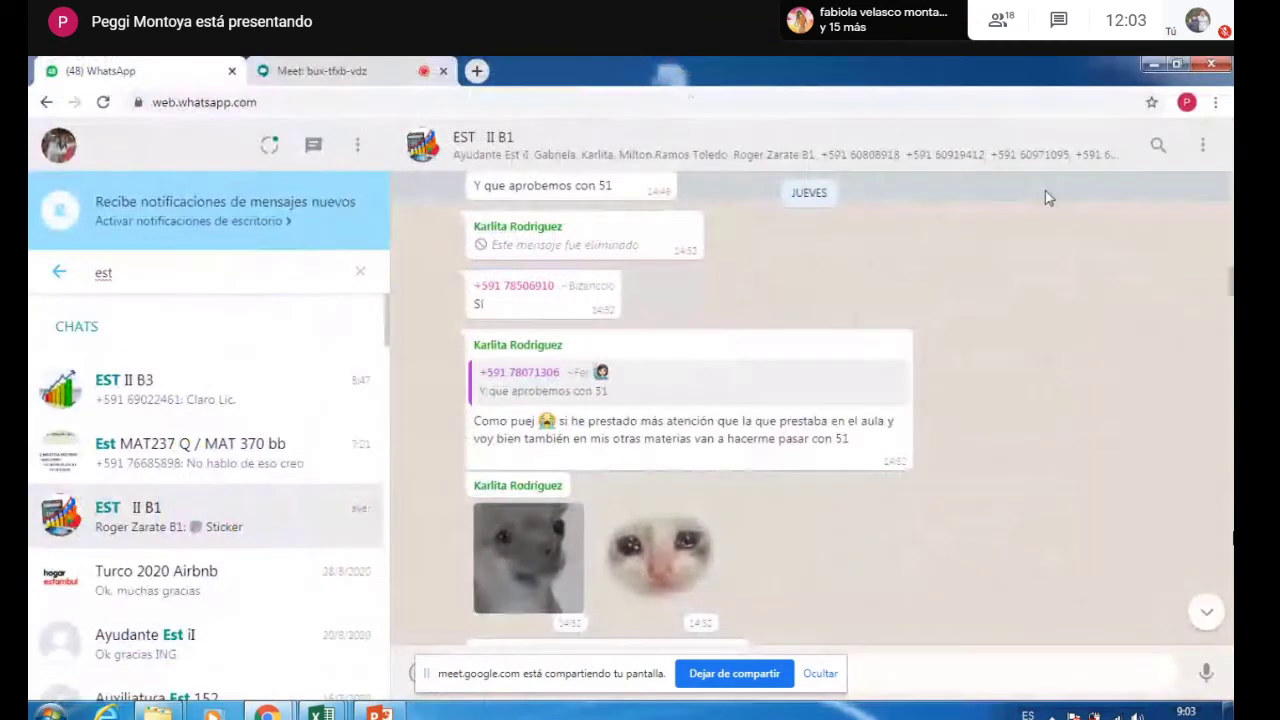
# - Download the presentation "1.-Muestreo y distribucion de muestreo.pptx" shared in the group chat on 14/9/2020, and open it
pyautogui.scroll(10, 1128, 272)
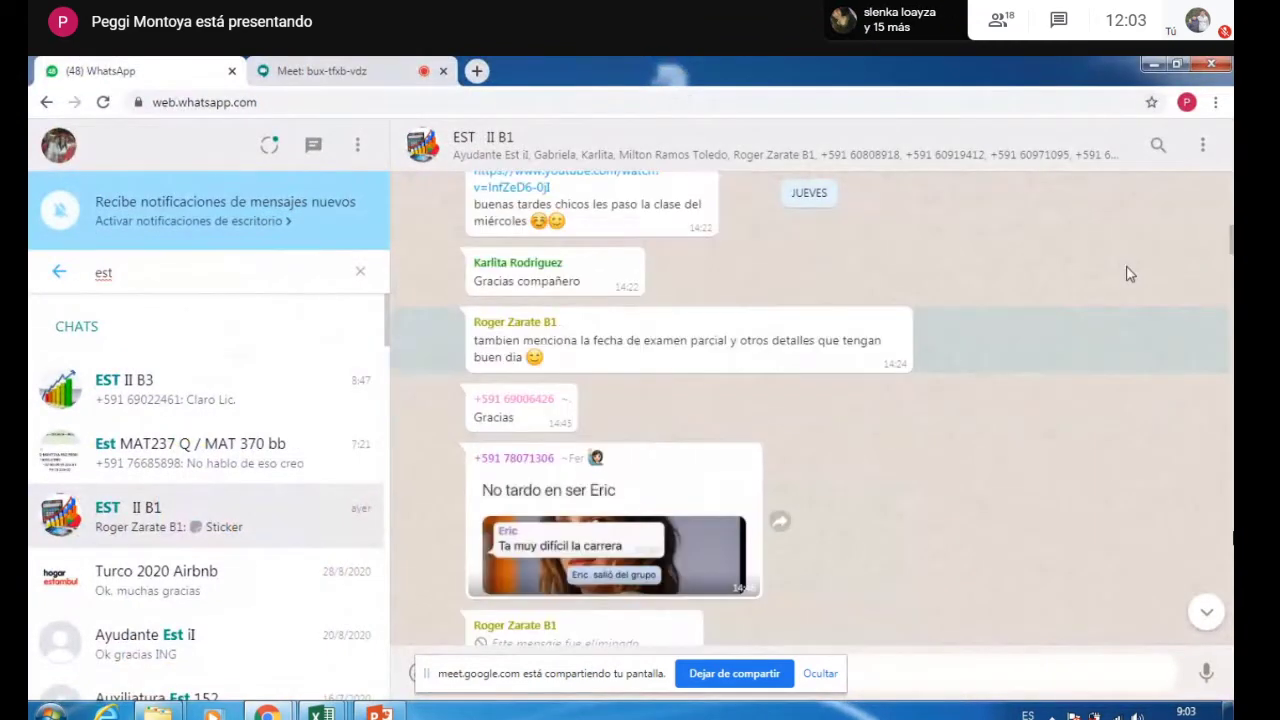
pyautogui.scroll(10, 1128, 272)
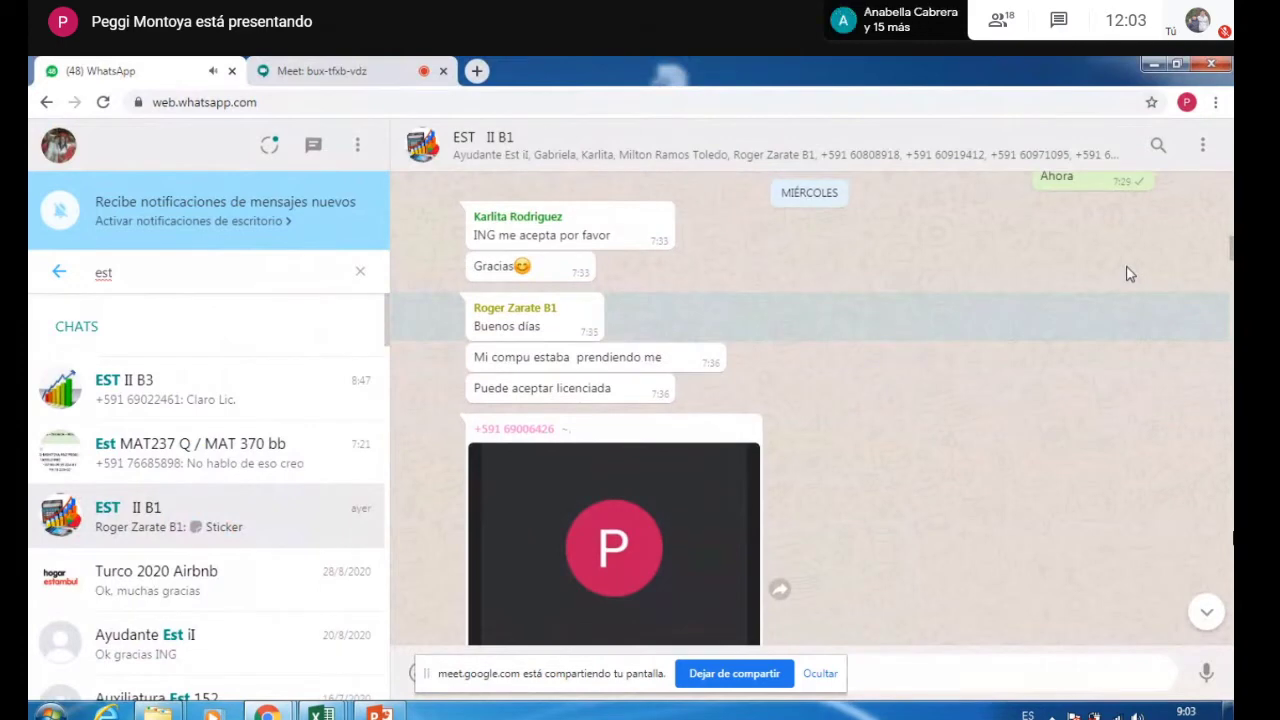
pyautogui.scroll(3, 1128, 272)
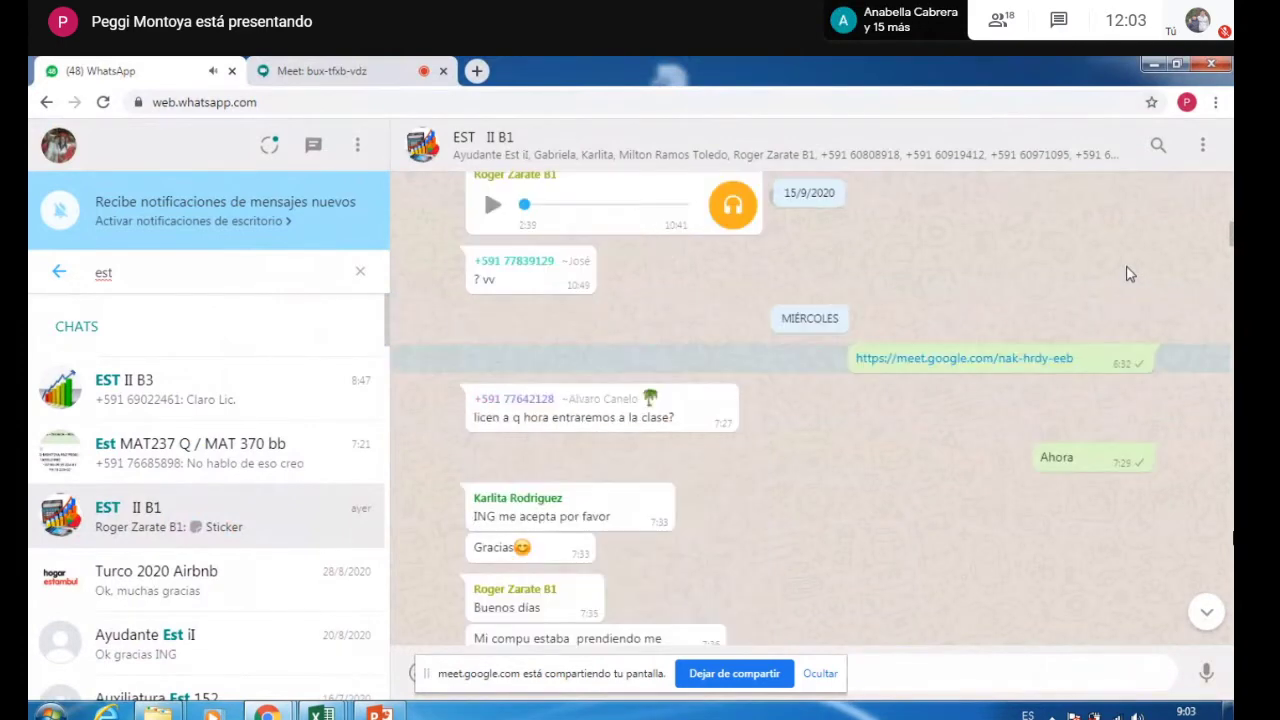
pyautogui.scroll(5, 1128, 272)
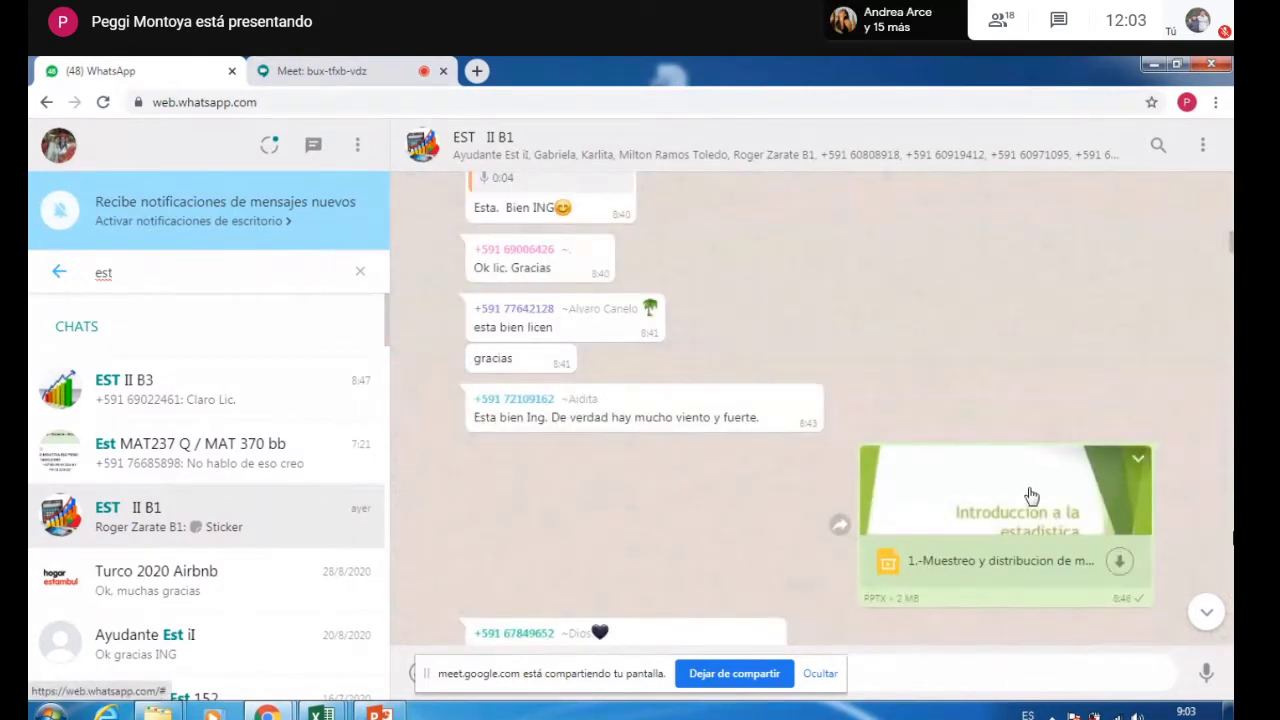
pyautogui.click(1116, 564)
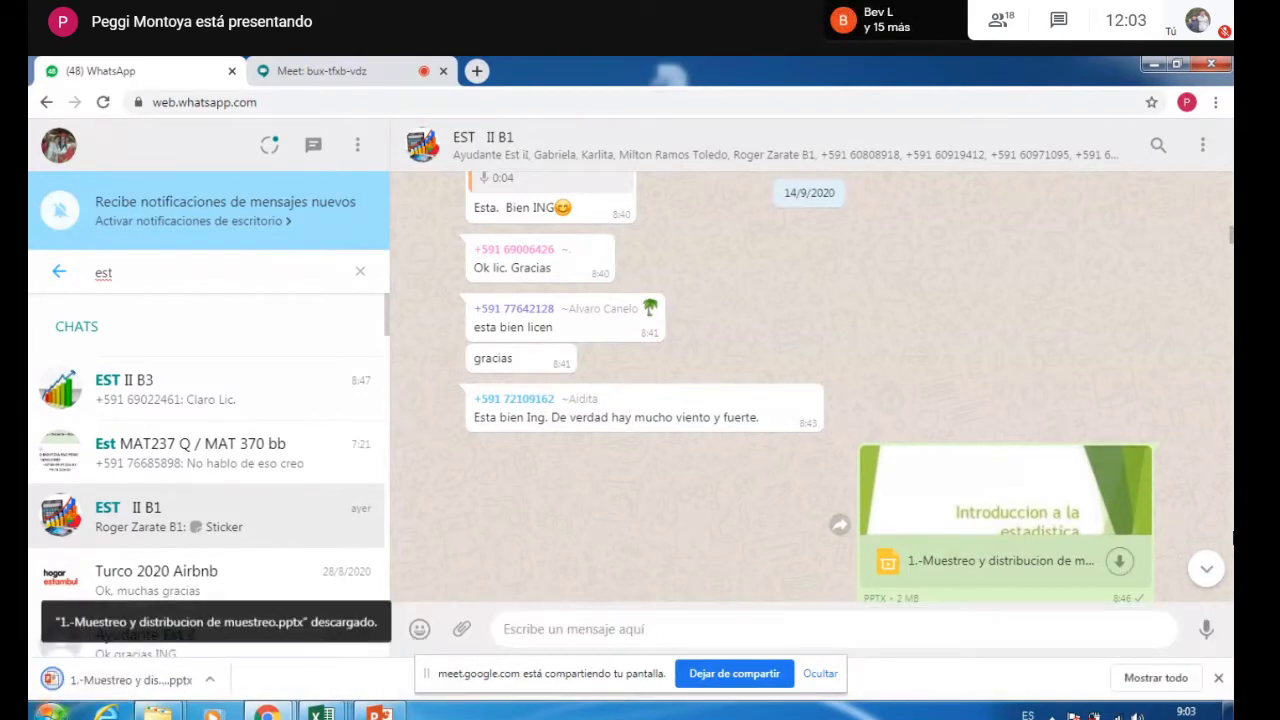
pyautogui.click(97, 689)
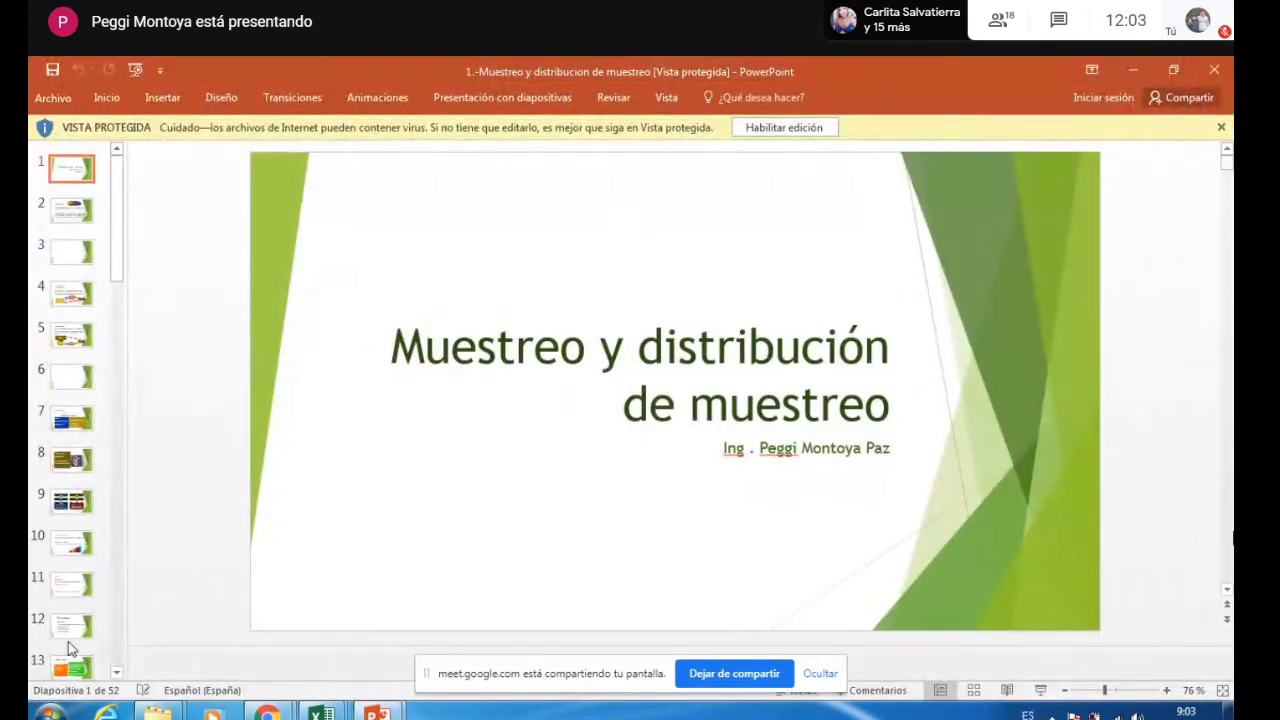
# - Look through the presentation's slide thumbnails up to slide 39, and minimise the presentation and browser windows
pyautogui.scroll(-5, 115, 651)
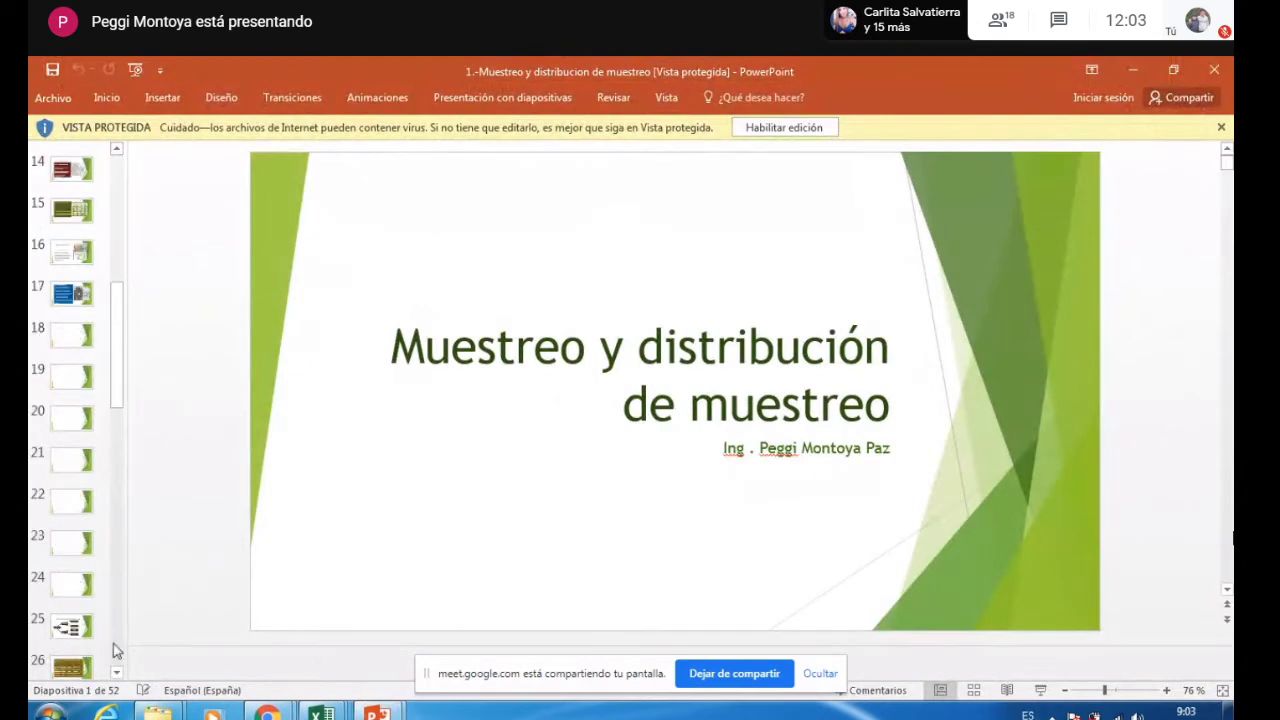
pyautogui.scroll(-5, 118, 658)
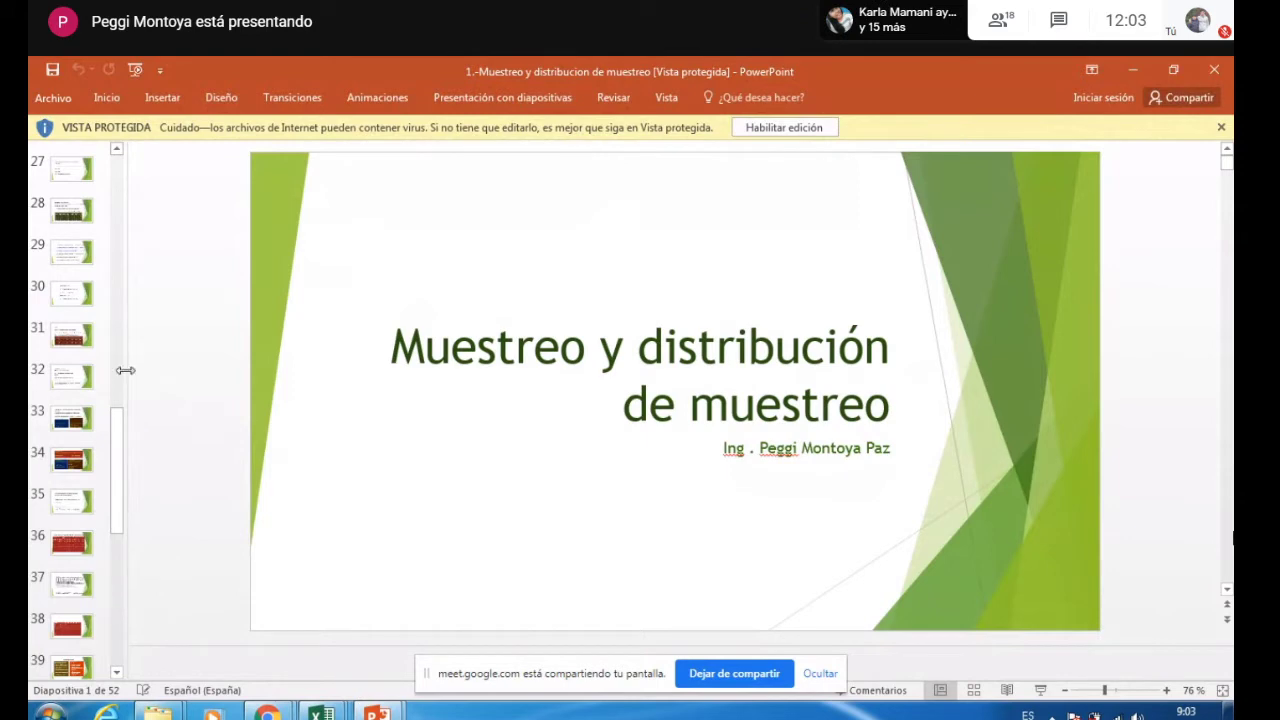
pyautogui.scroll(5, 118, 374)
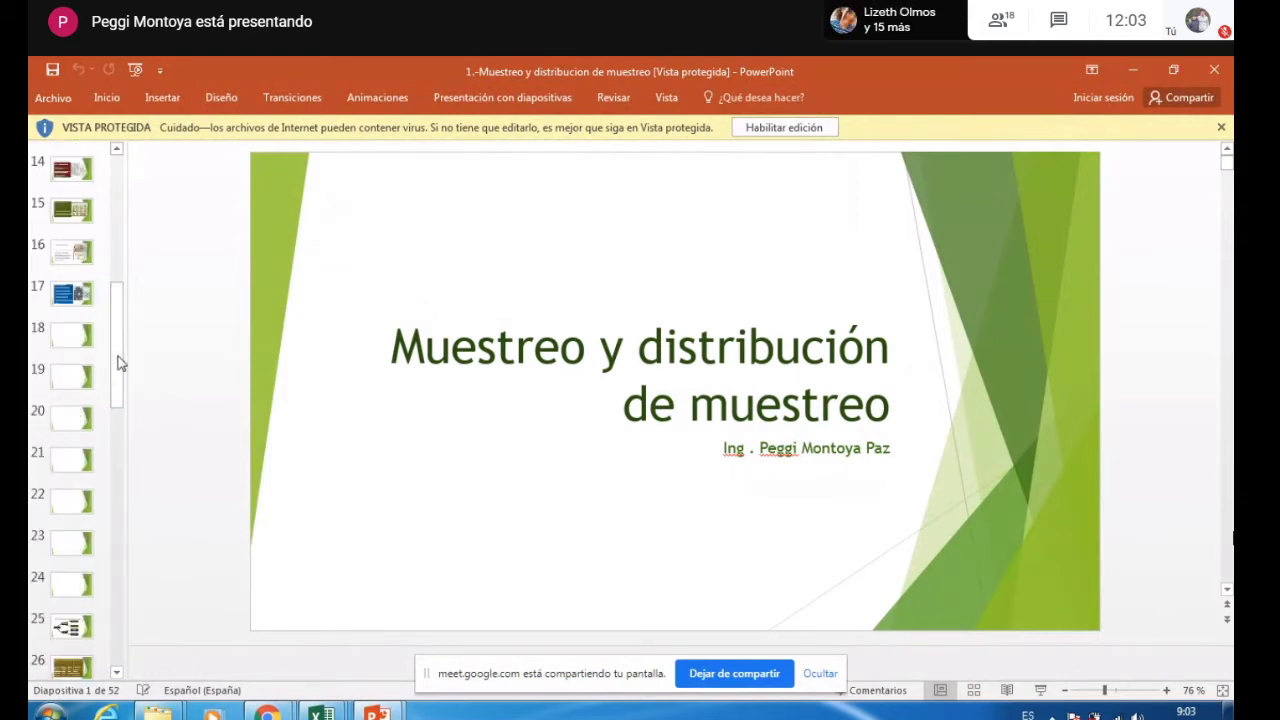
pyautogui.click(1132, 68)
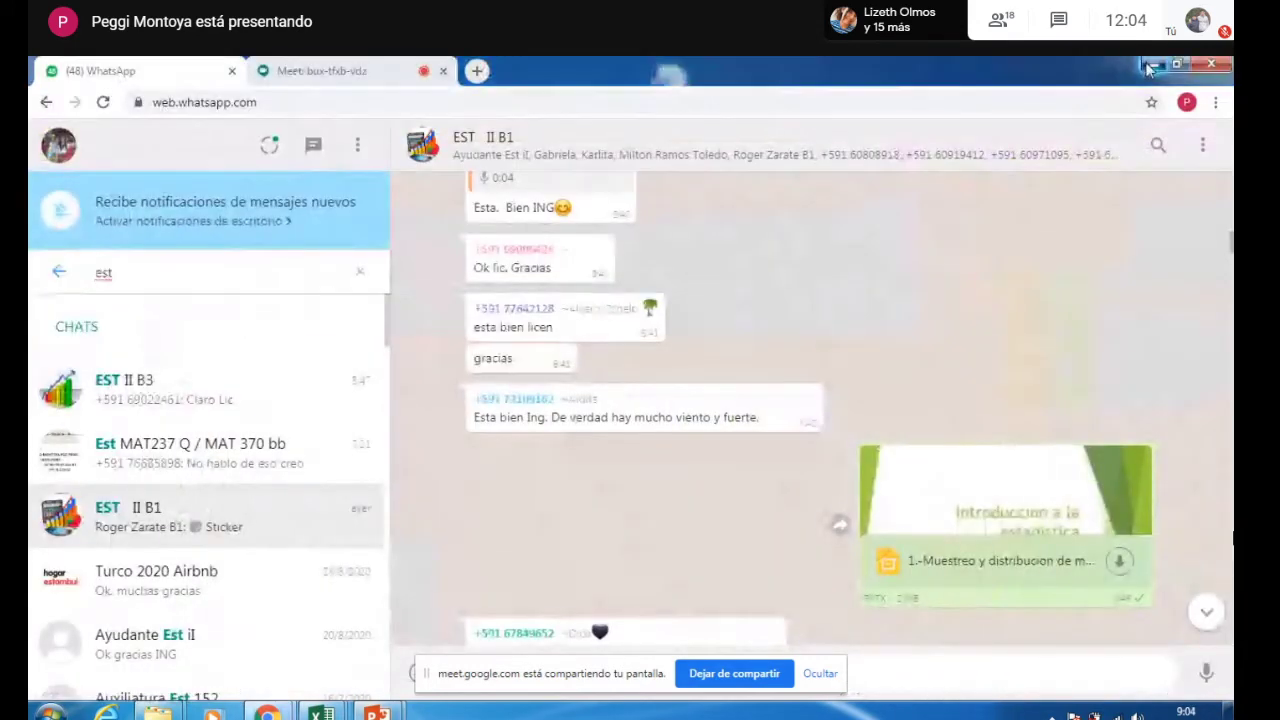
pyautogui.click(1153, 64)
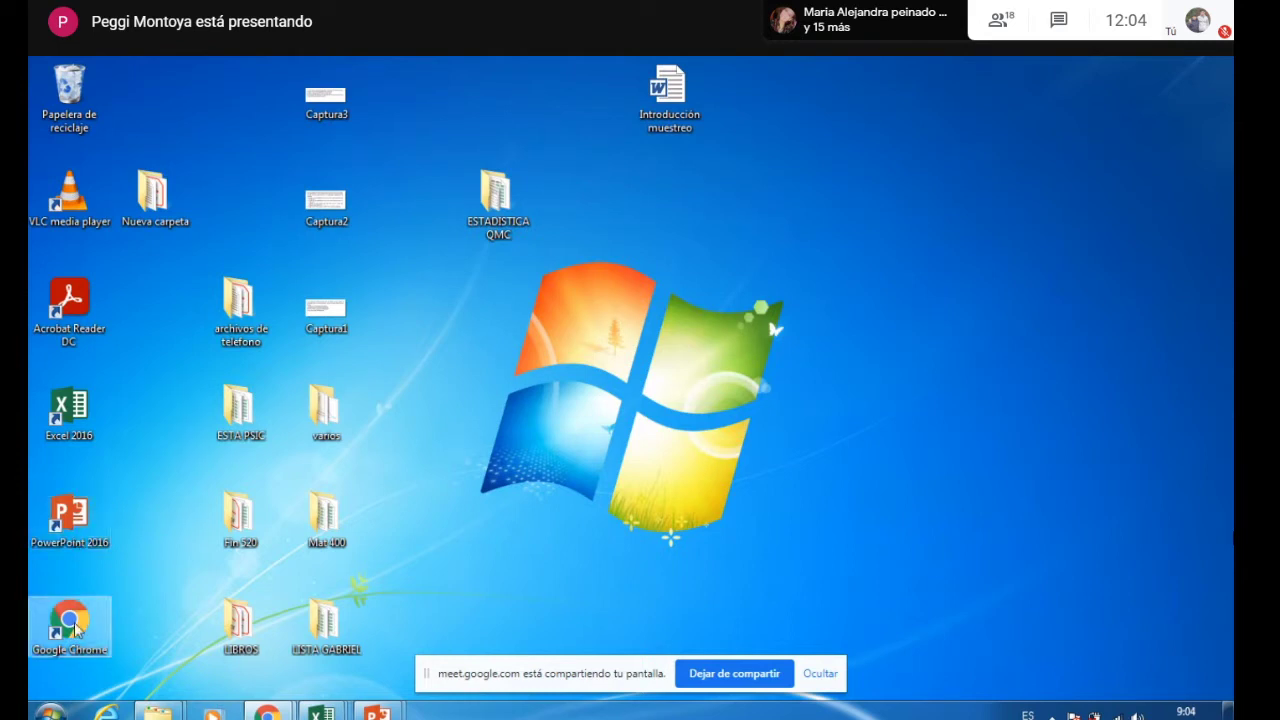
# - Open the downloaded presentation "1.-Muestreo y distribucion de muestreo" from the Descargas folder
pyautogui.click(55, 712)
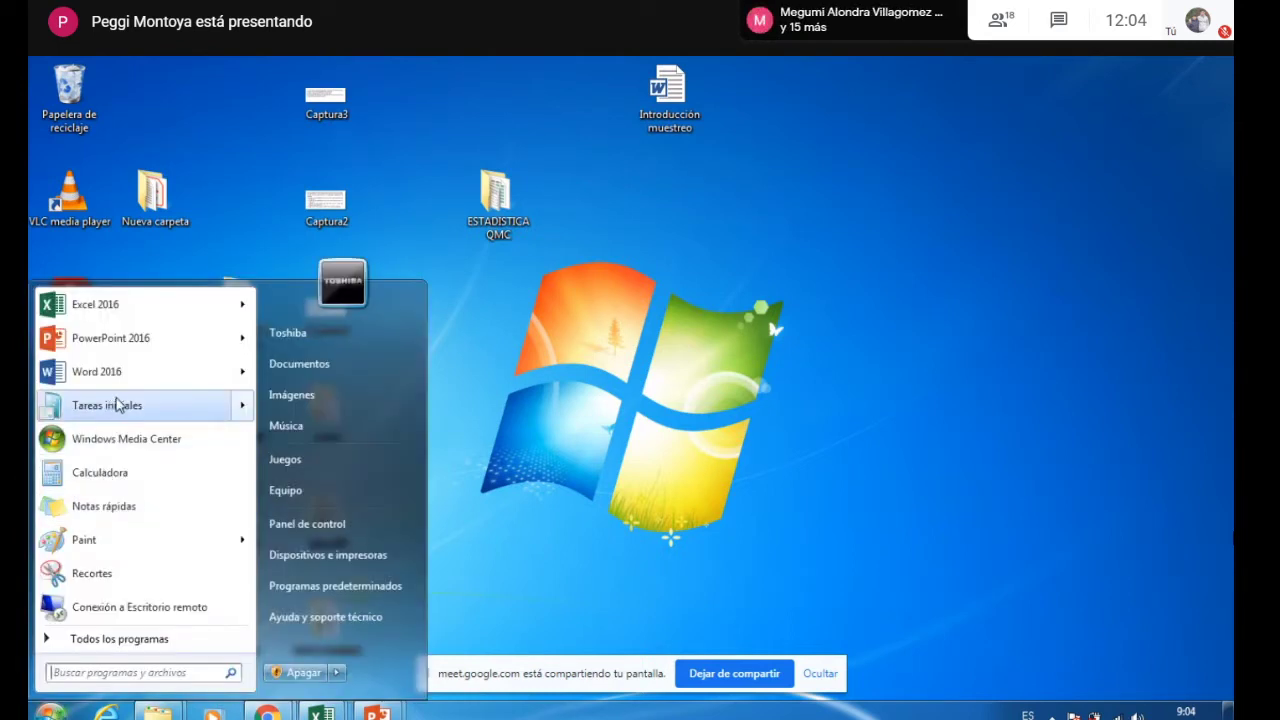
pyautogui.click(283, 372)
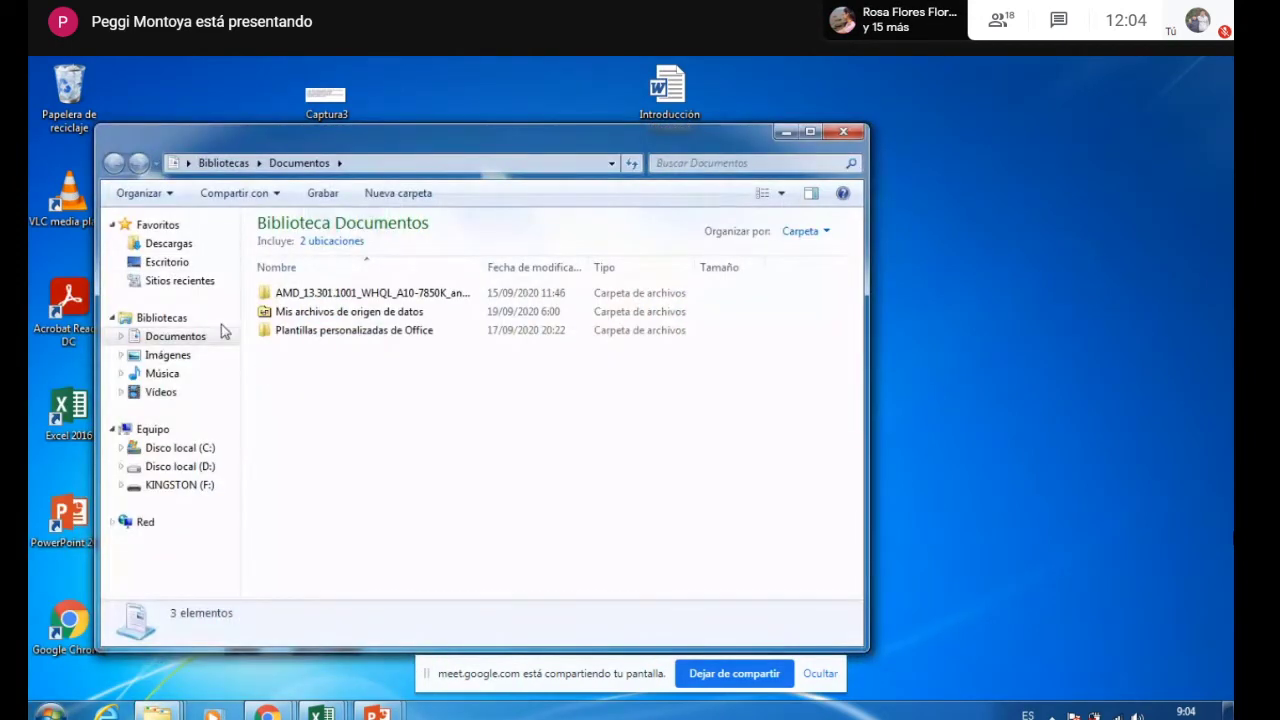
pyautogui.click(185, 245)
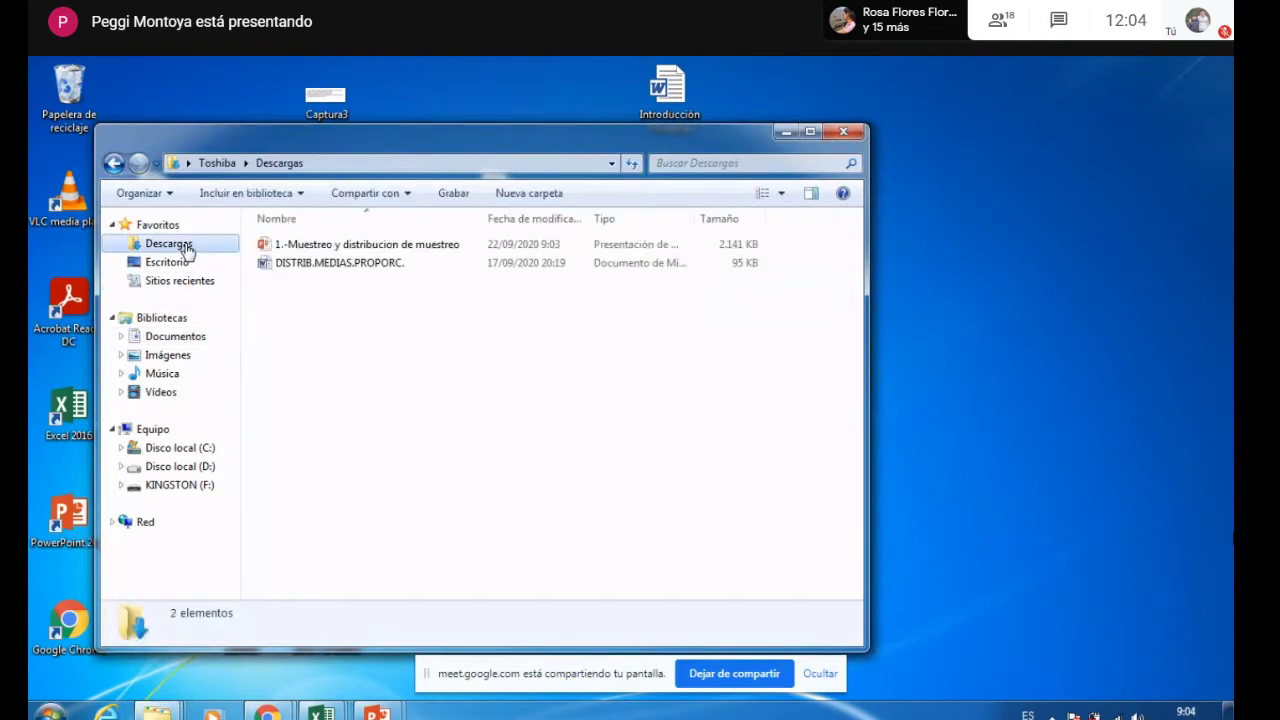
pyautogui.click(305, 248)
pyautogui.doubleClick(305, 248)
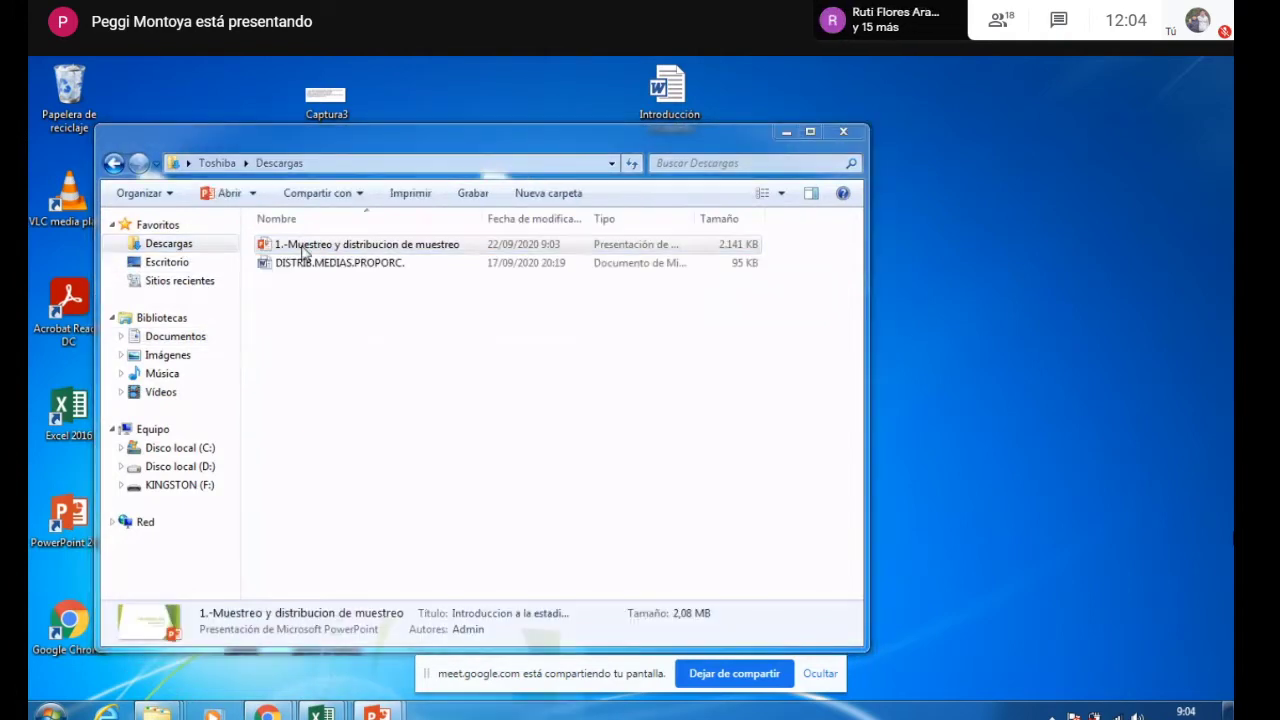
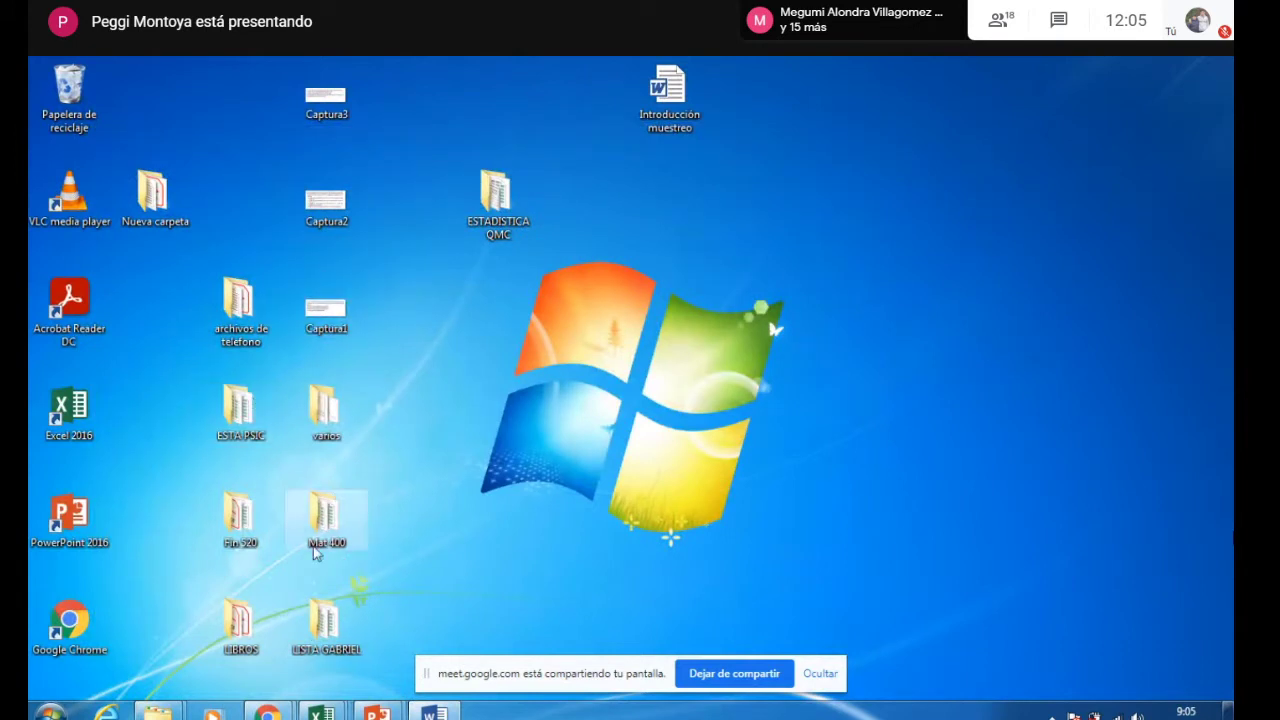
# - Switch to the Excel workbook "Distribucion de medias y proporciones3" and select empty cell H11 on the Distri medias sheet
pyautogui.moveTo(337, 712)
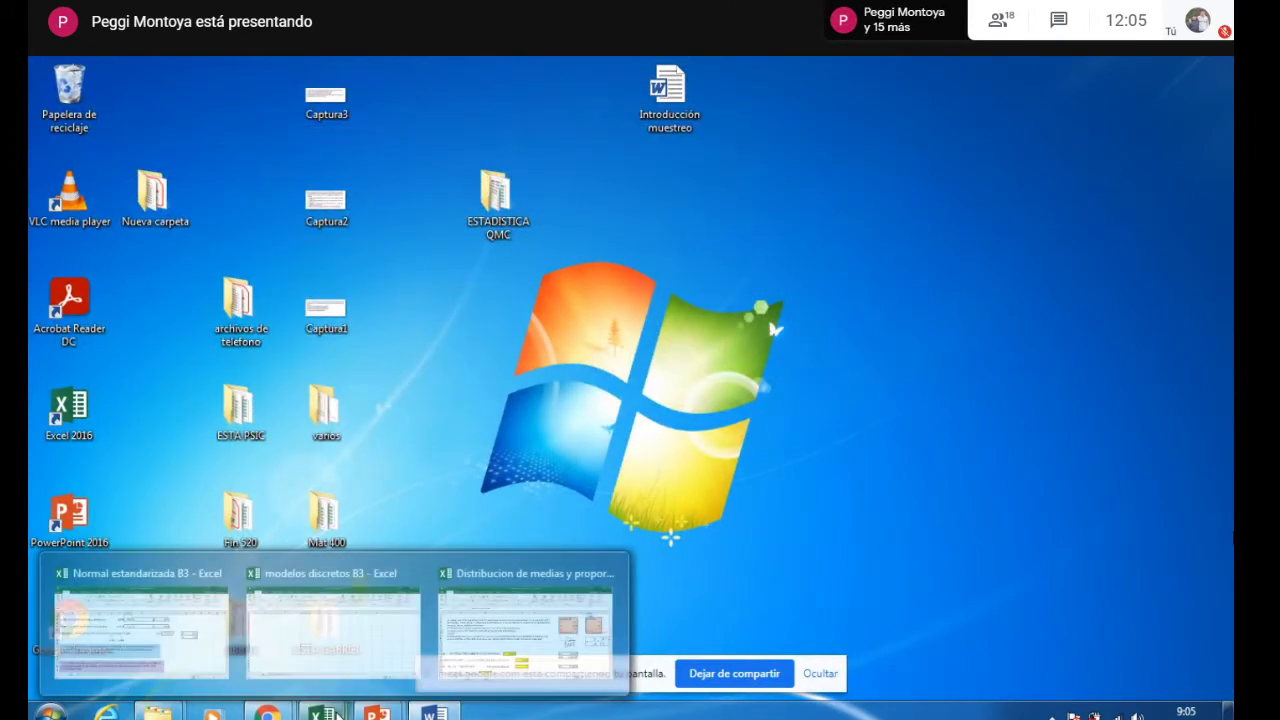
pyautogui.moveTo(420, 634)
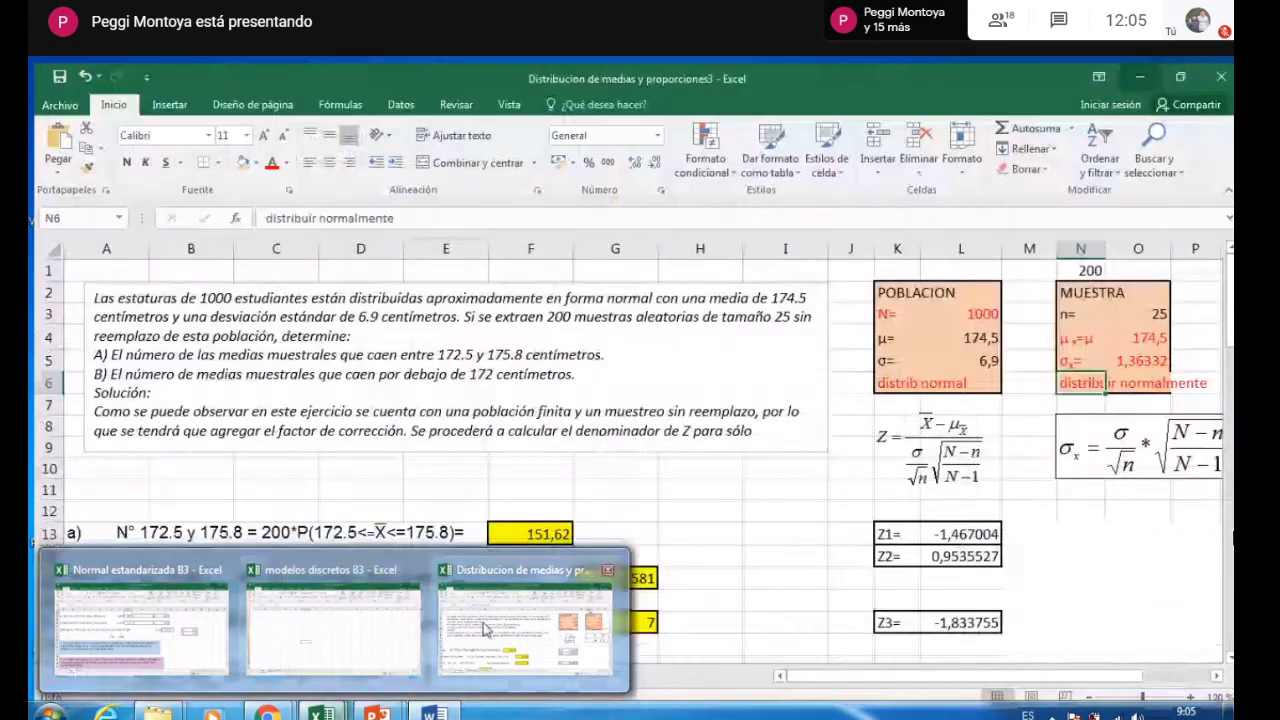
pyautogui.click(485, 628)
pyautogui.click(704, 481)
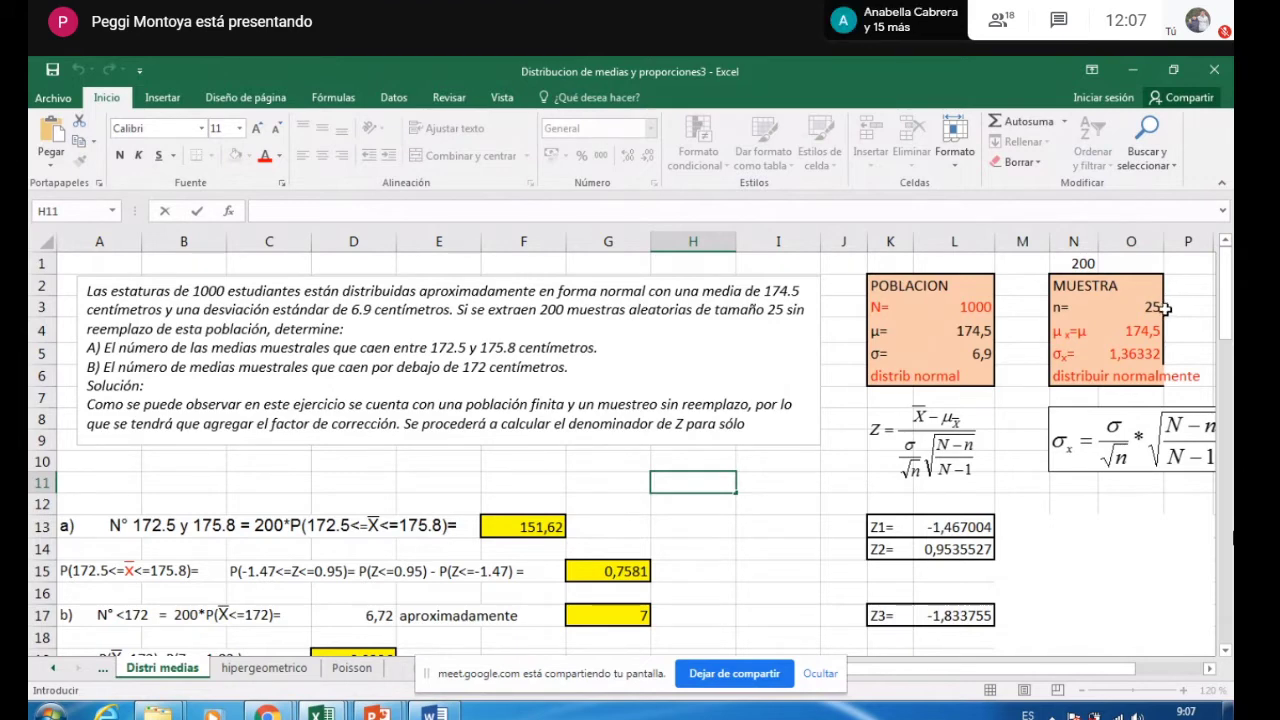
# - Review the distribution labels under POBLACION and MUESTRA, and clear the sample standard deviation formula in cell O5
pyautogui.click(936, 376)
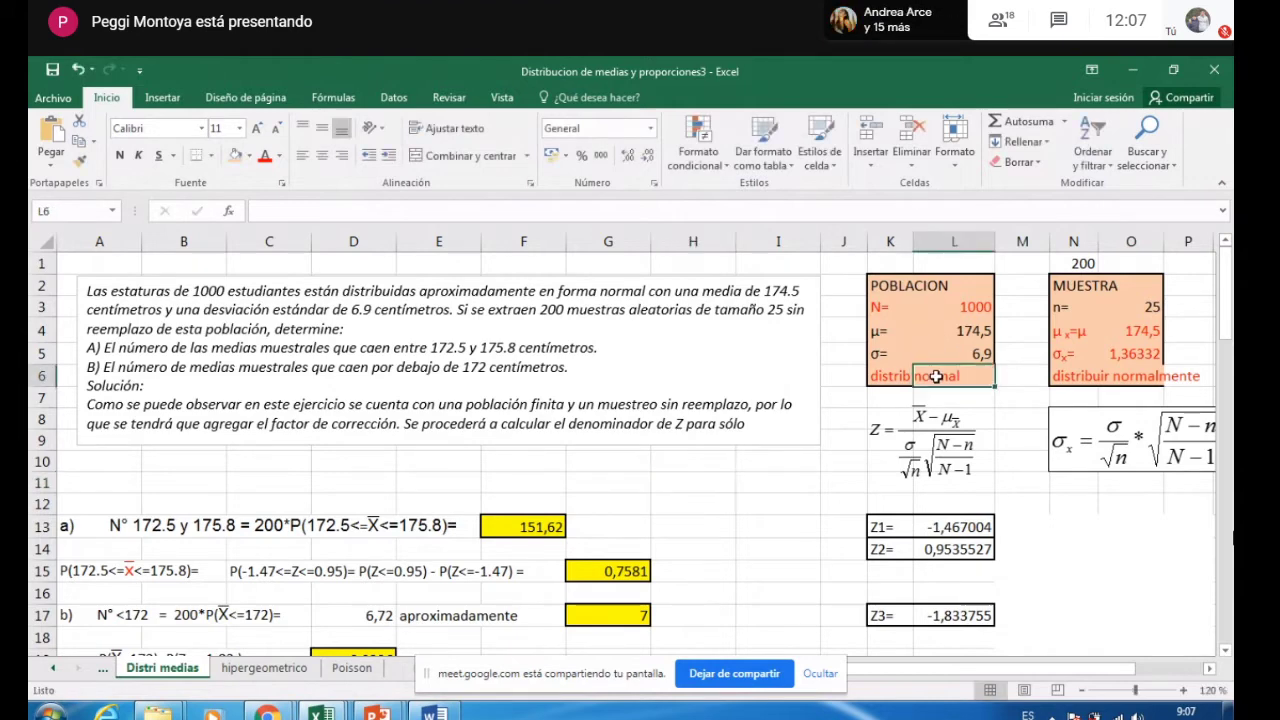
pyautogui.click(1078, 381)
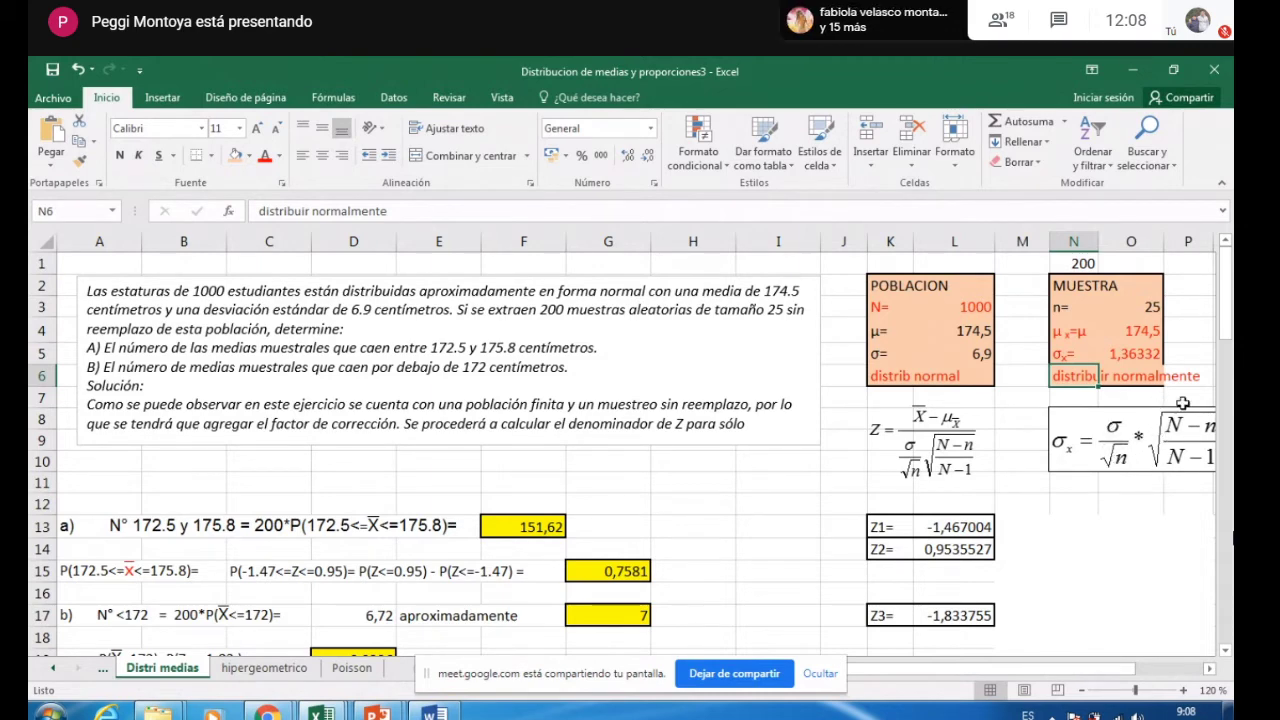
pyautogui.click(1144, 355)
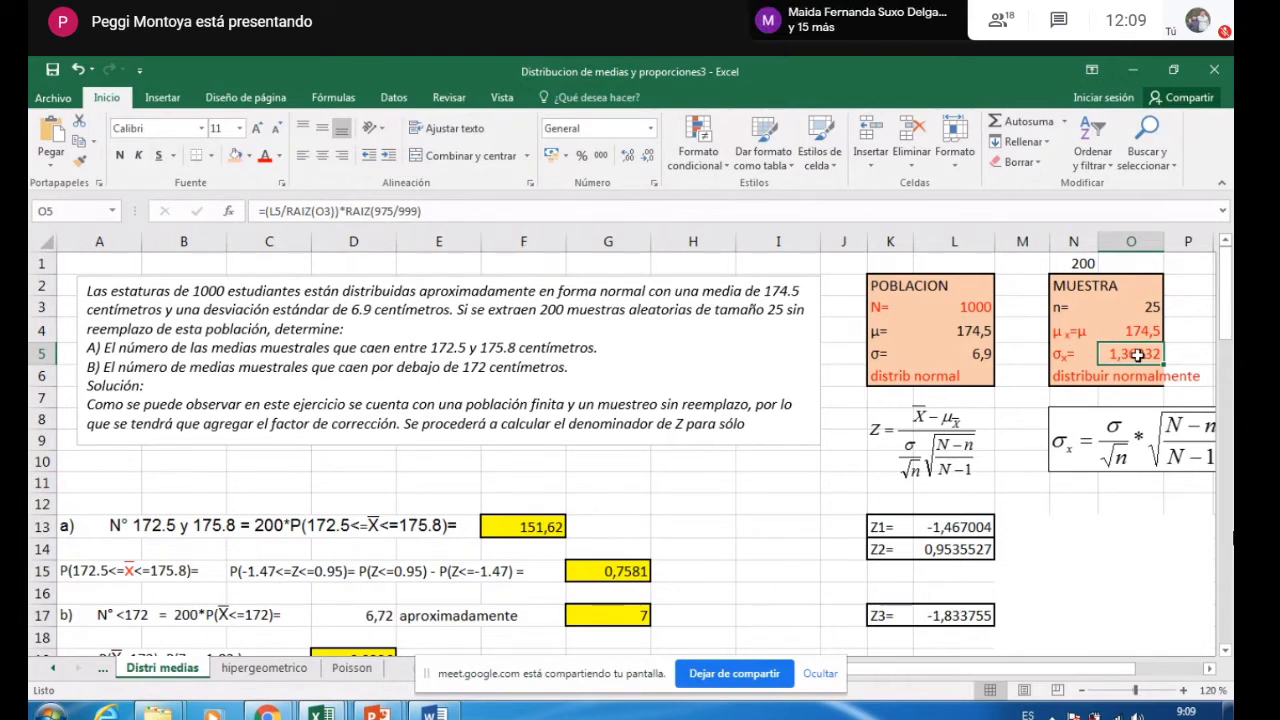
pyautogui.press('Delete')
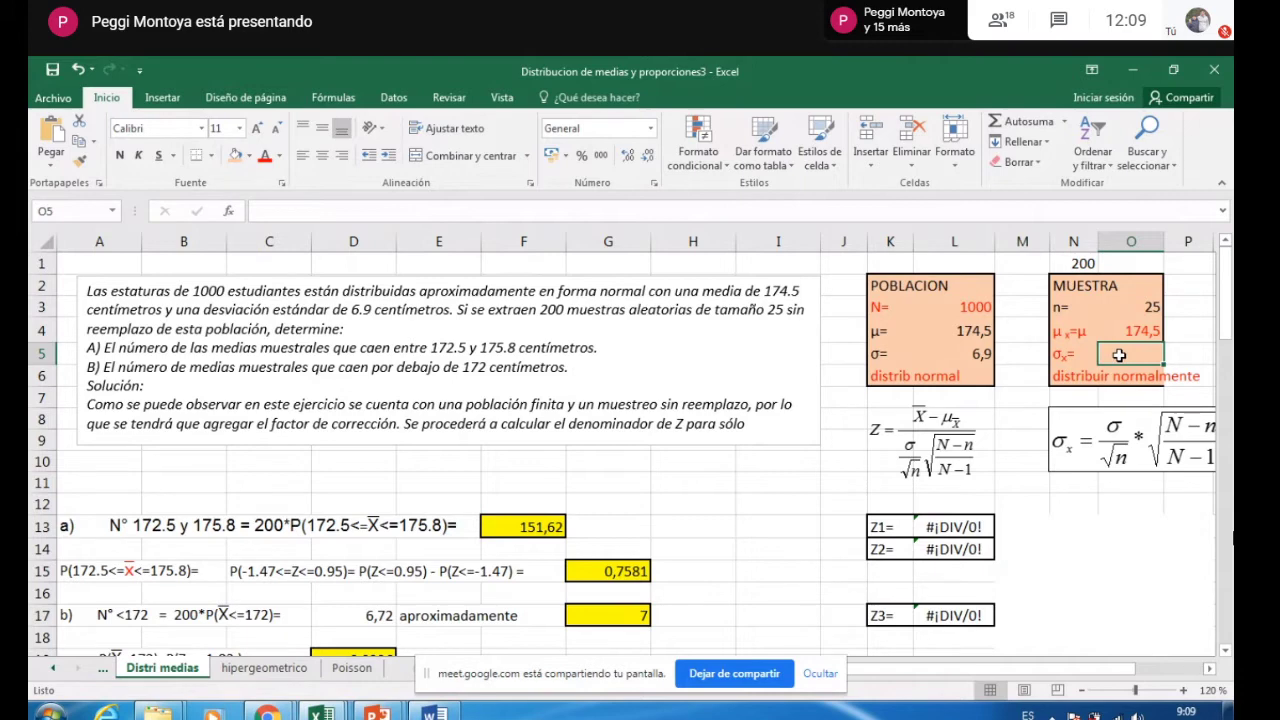
pyautogui.write('=')
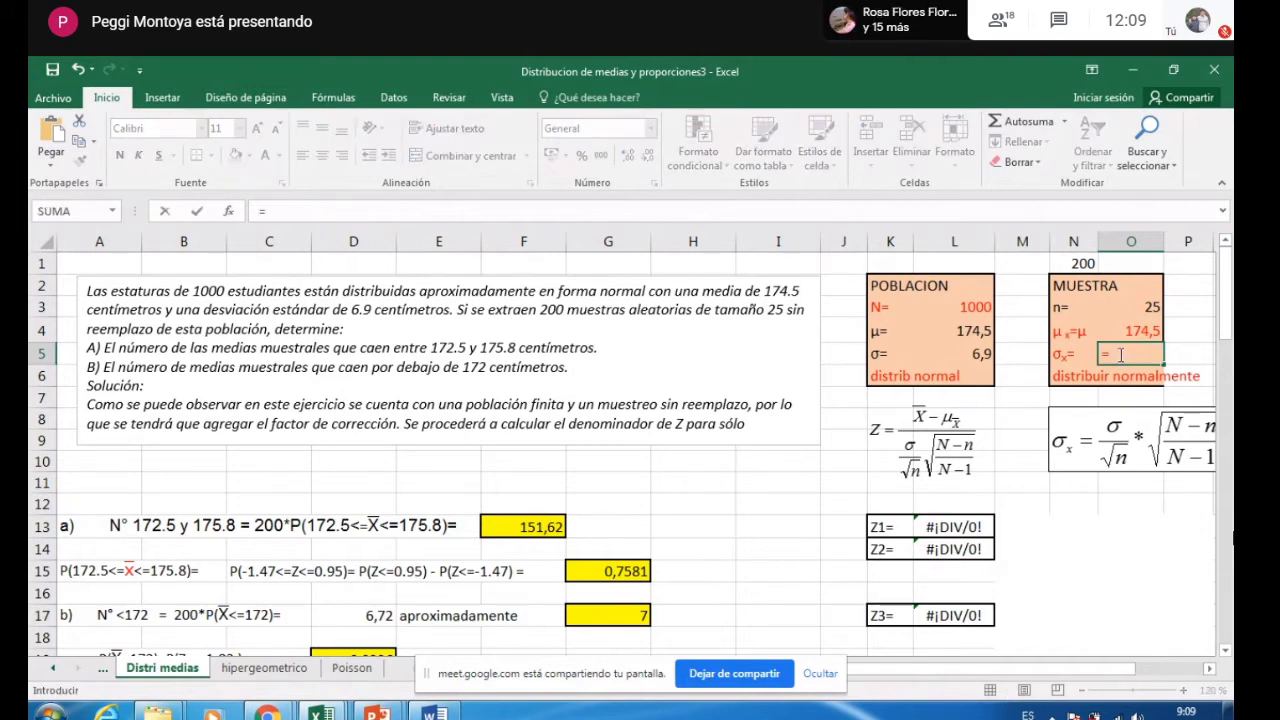
pyautogui.click(980, 353)
pyautogui.write('/')
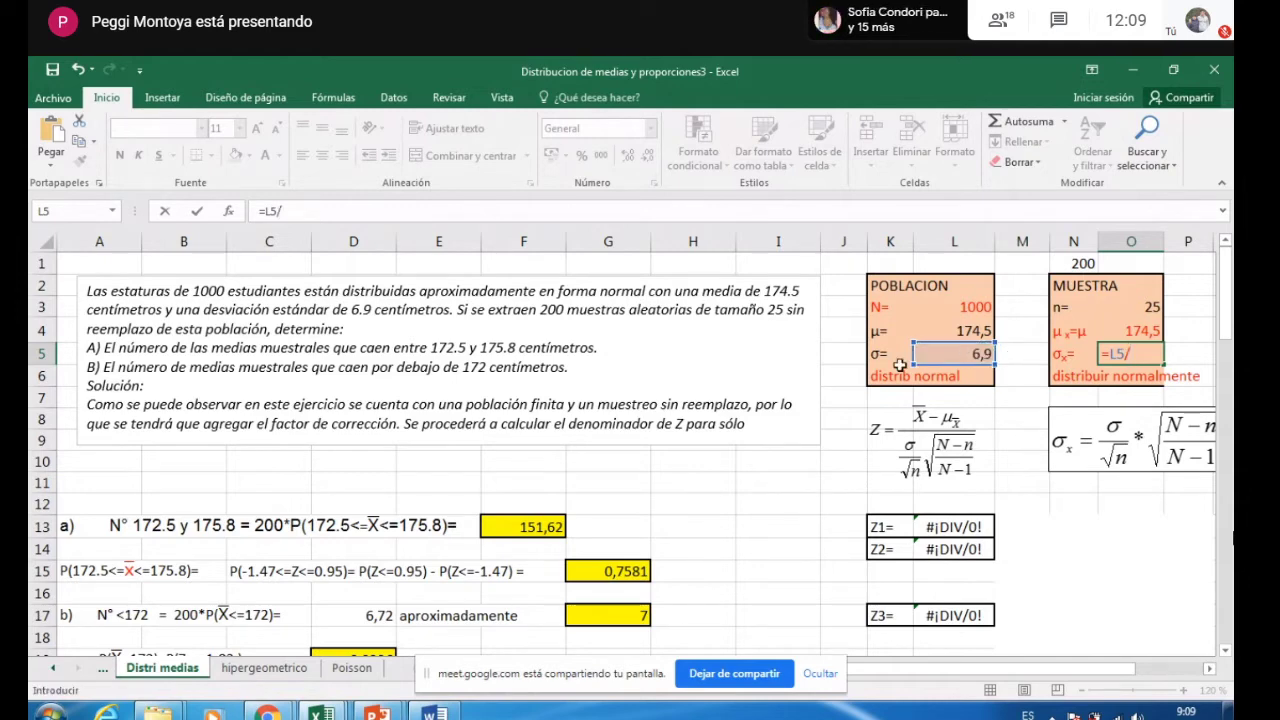
pyautogui.click(233, 213)
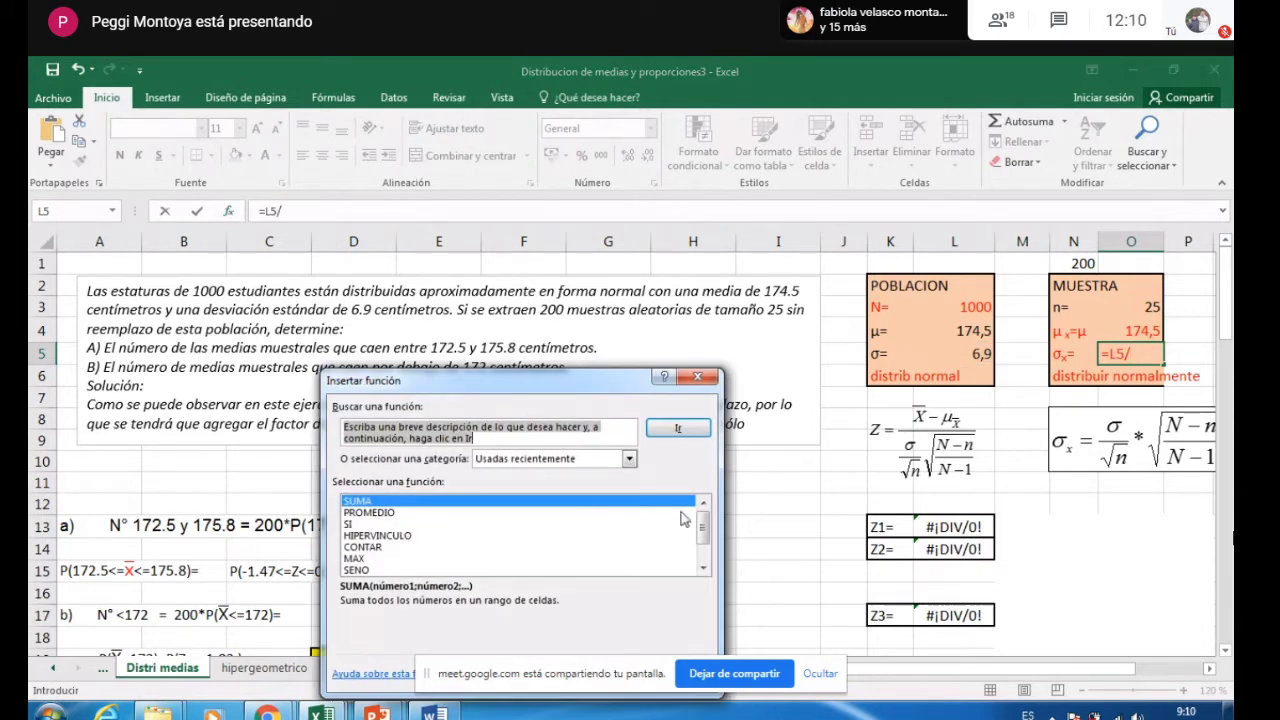
pyautogui.click(696, 376)
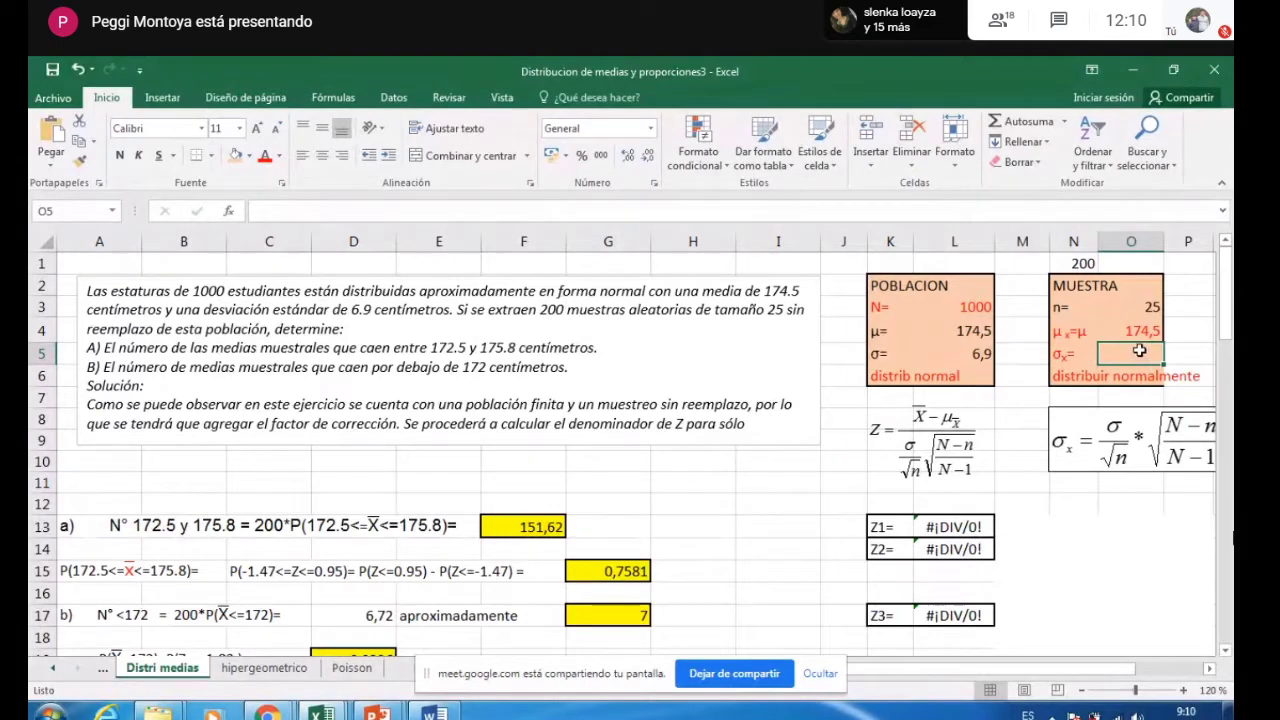
# - Start the sample standard deviation formula in cell O5 with the population deviation over the root of the sample size, =L5/raiz(O3)
pyautogui.write('=')
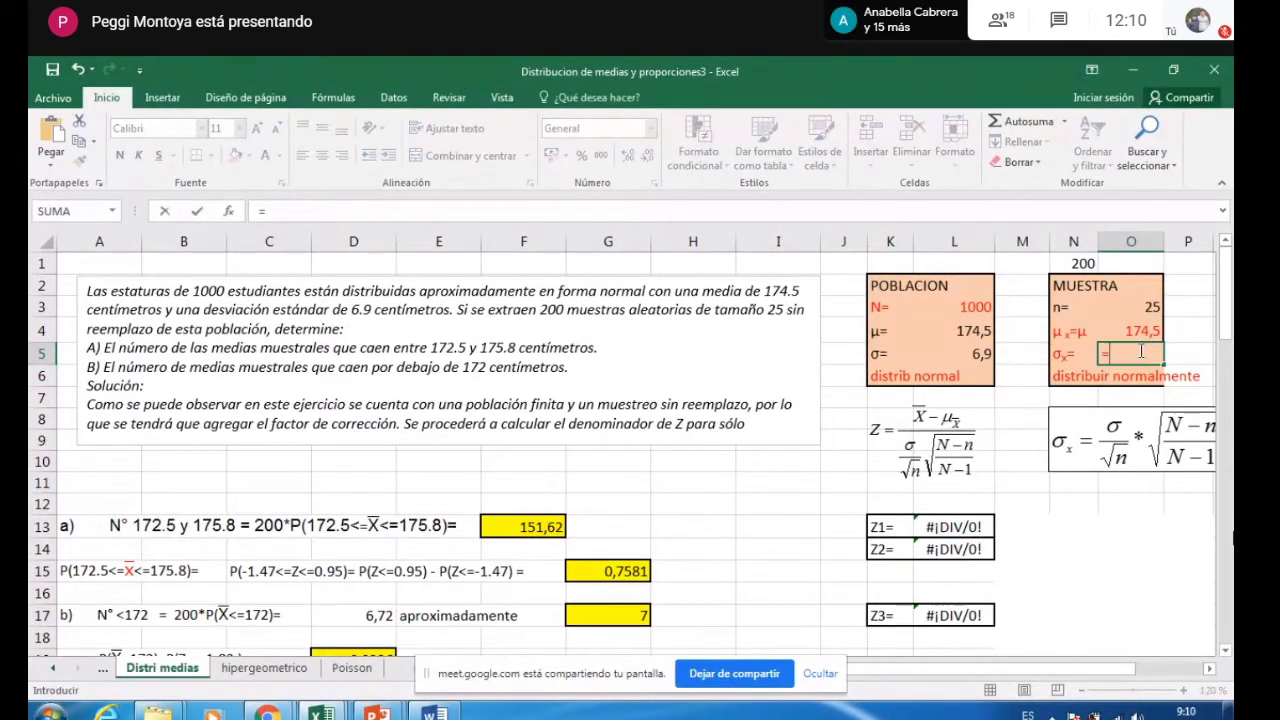
pyautogui.click(985, 355)
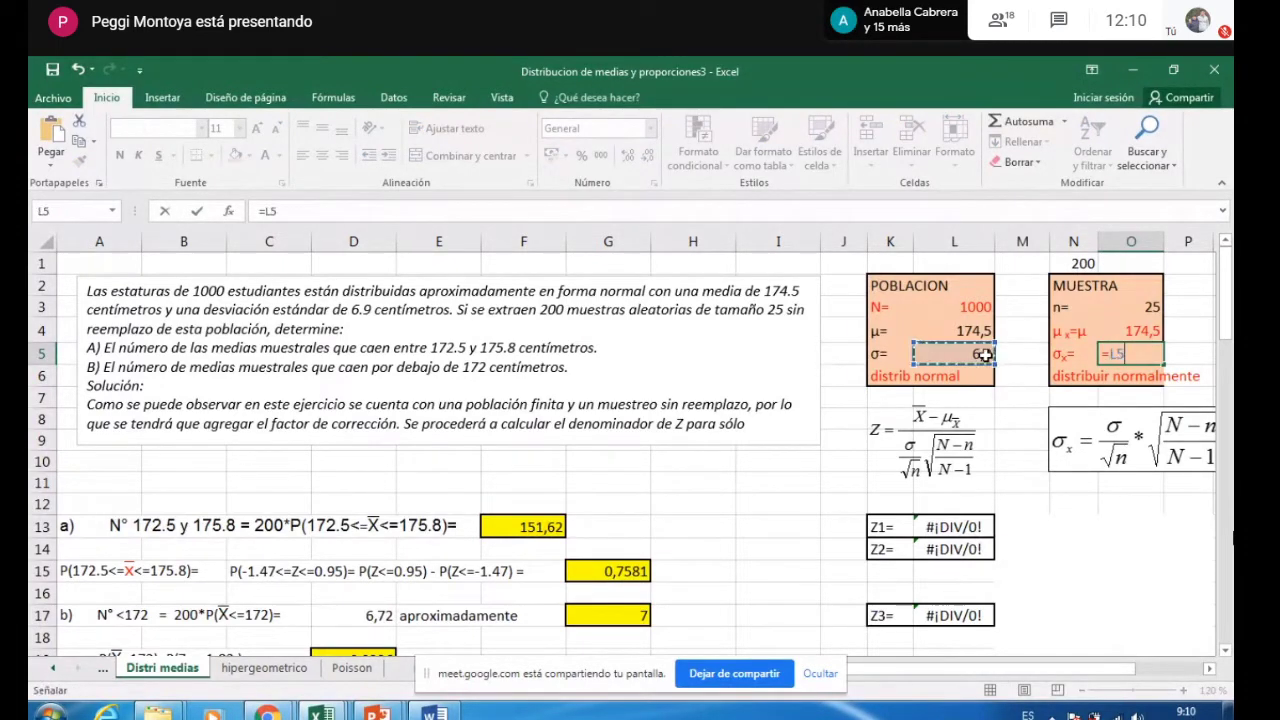
pyautogui.write('/')
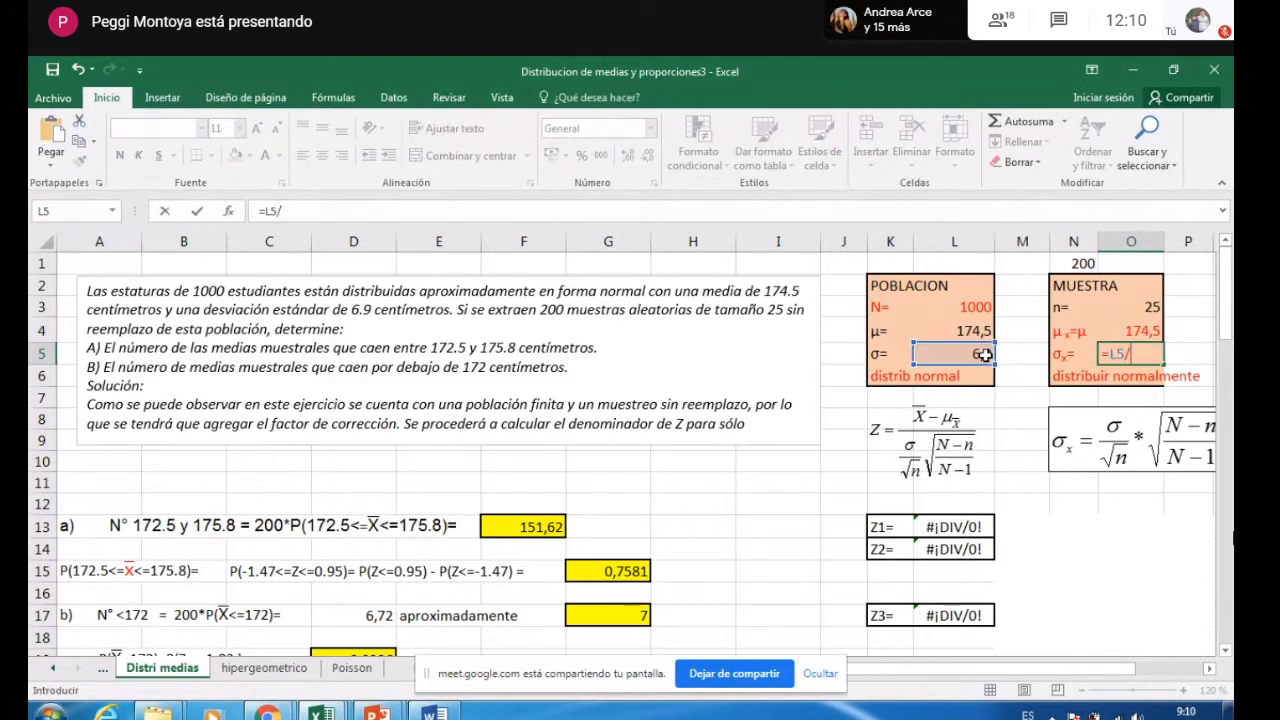
pyautogui.write('ra')
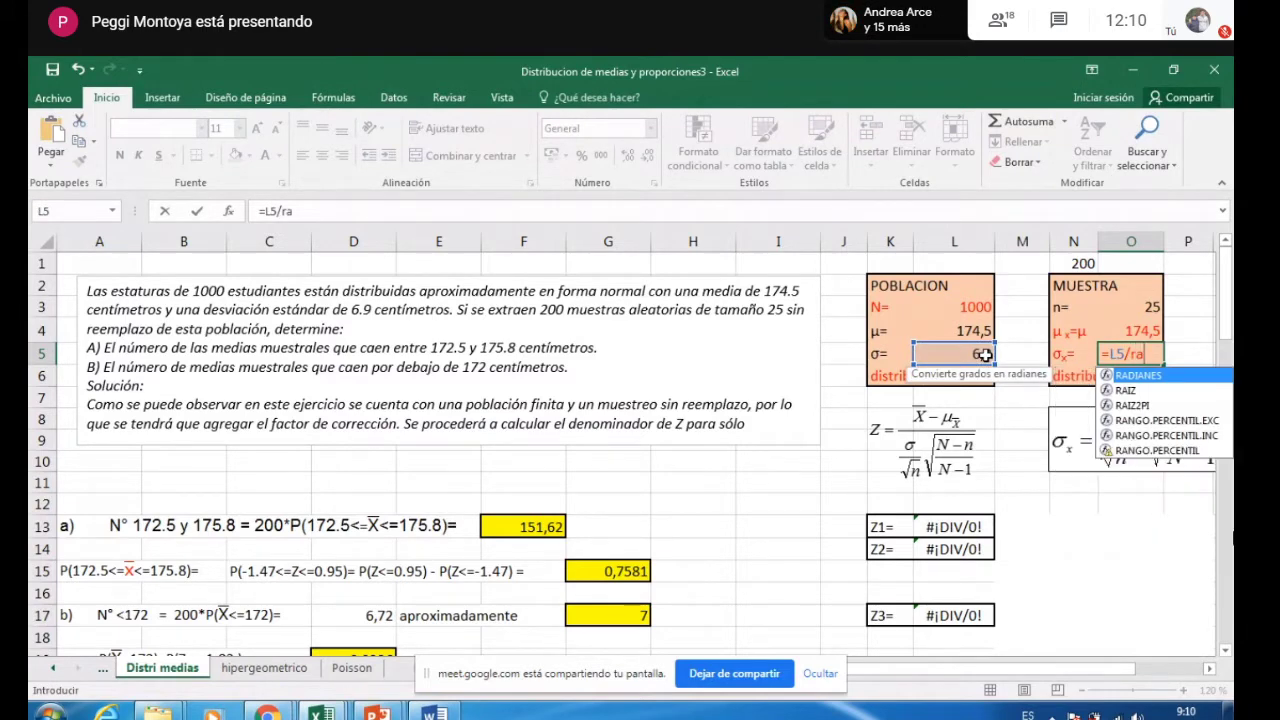
pyautogui.write('iz')
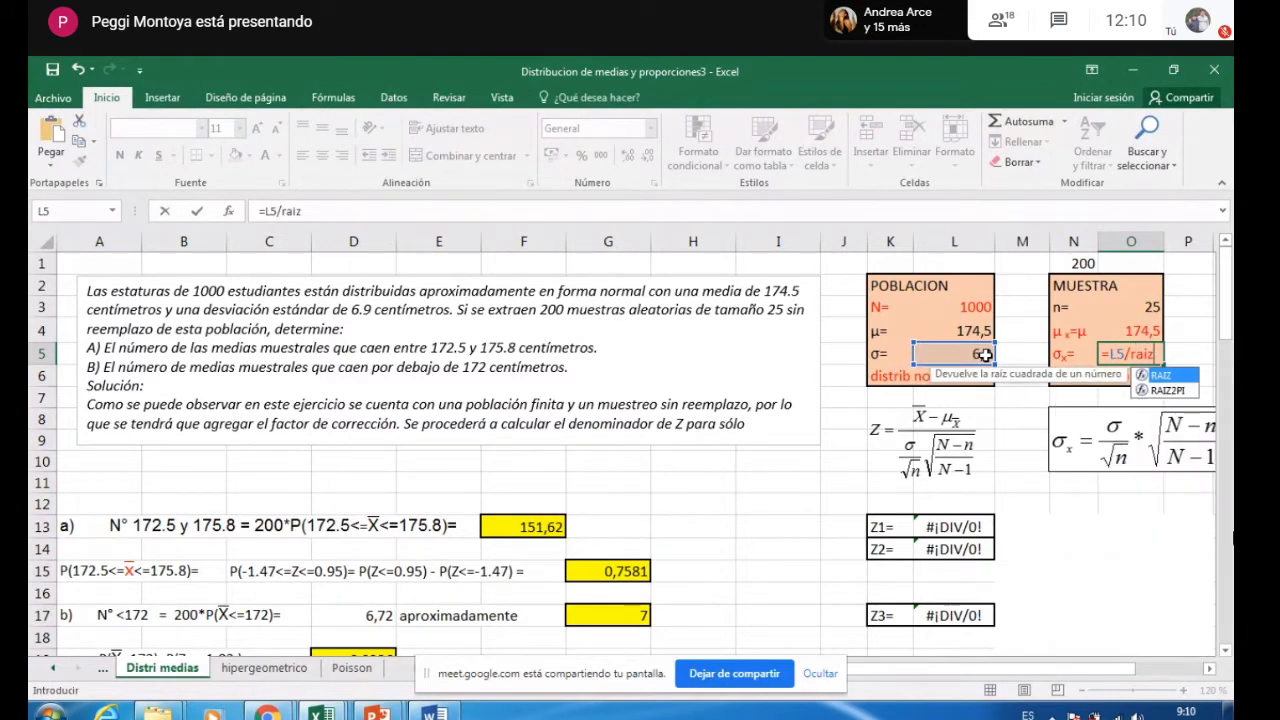
pyautogui.write('(')
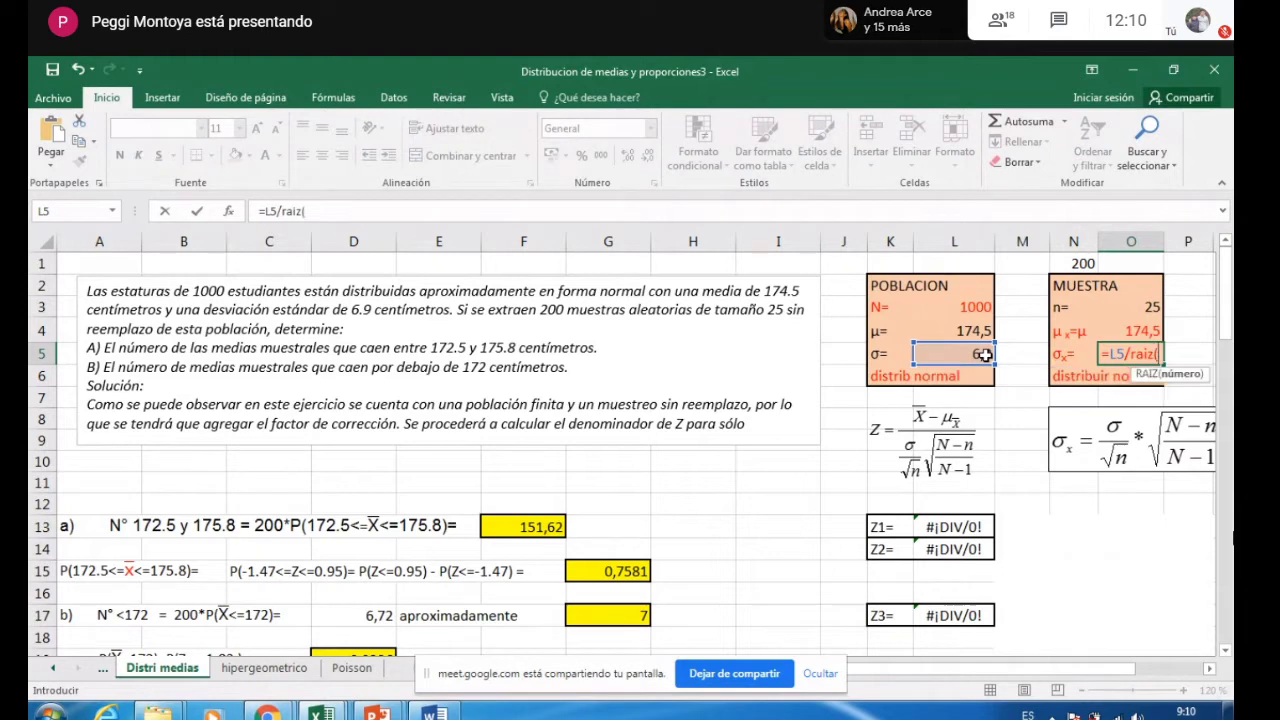
pyautogui.click(1150, 306)
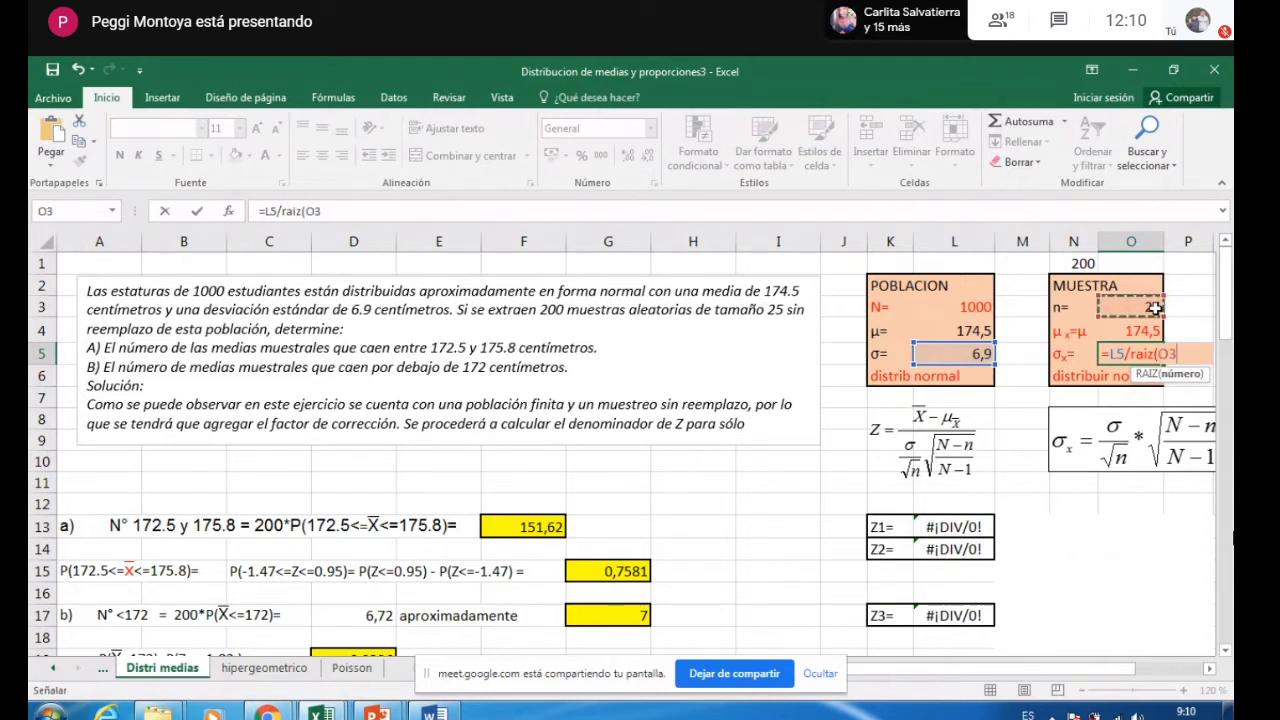
pyautogui.write(')')
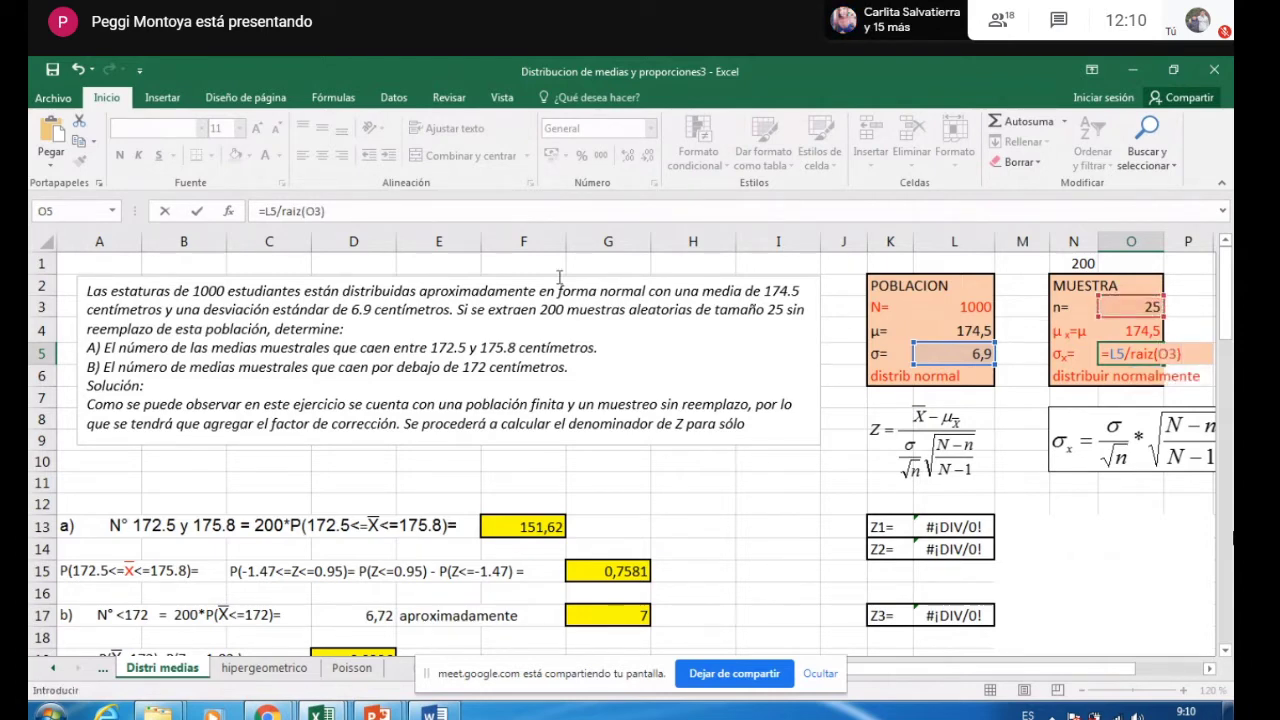
# - Enclose L5/raiz(O3) in parentheses, multiply it by the correction factor Raiz(975/999), and commit the formula in cell O5
pyautogui.click(264, 211)
pyautogui.write('(')
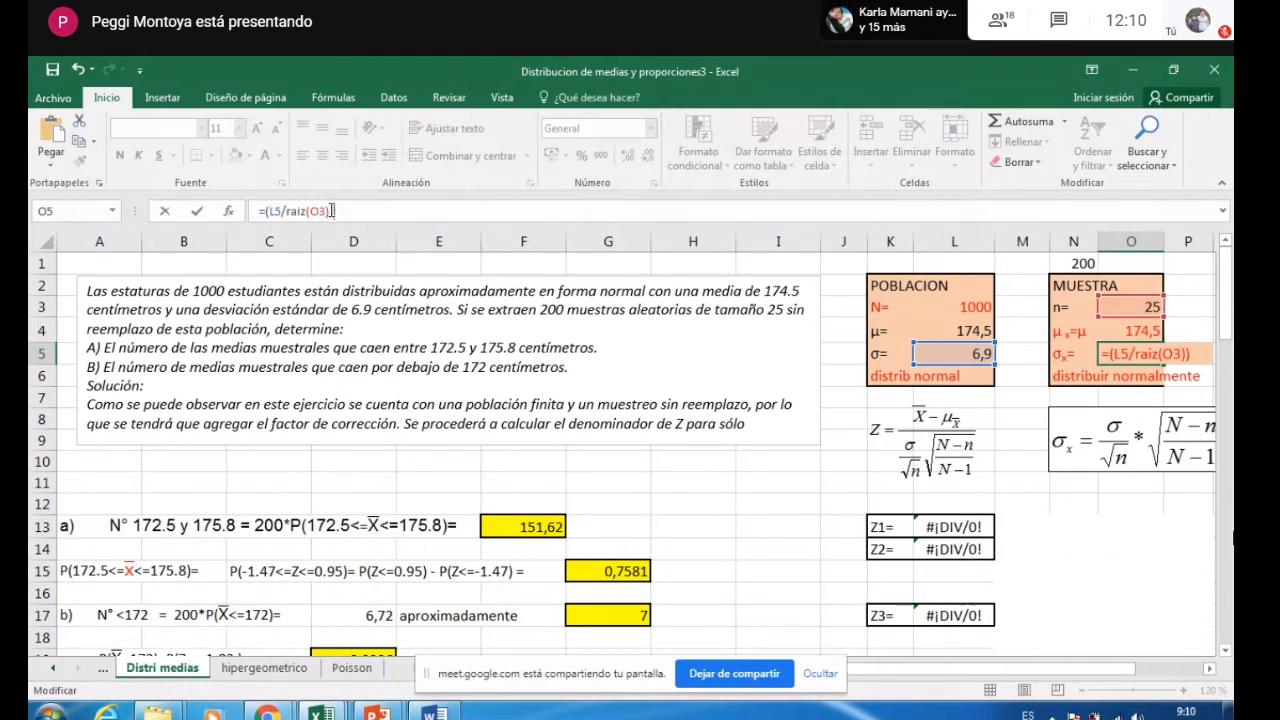
pyautogui.write('*')
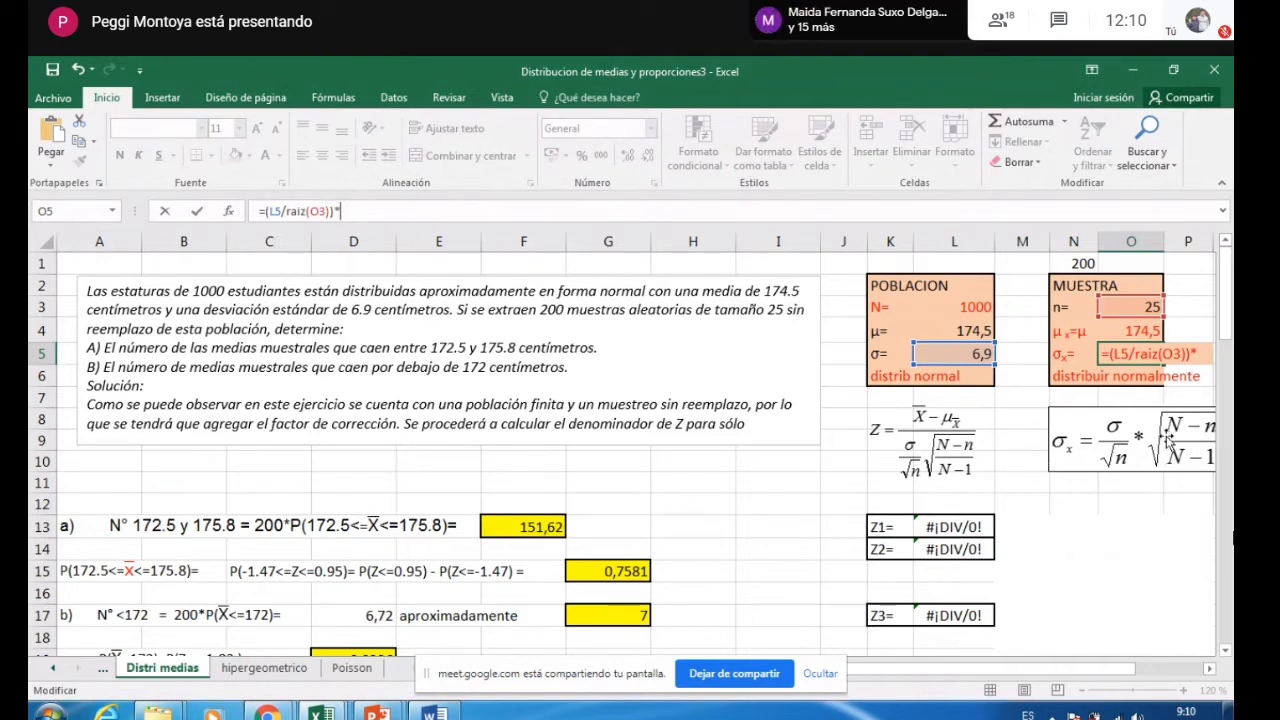
pyautogui.write('R')
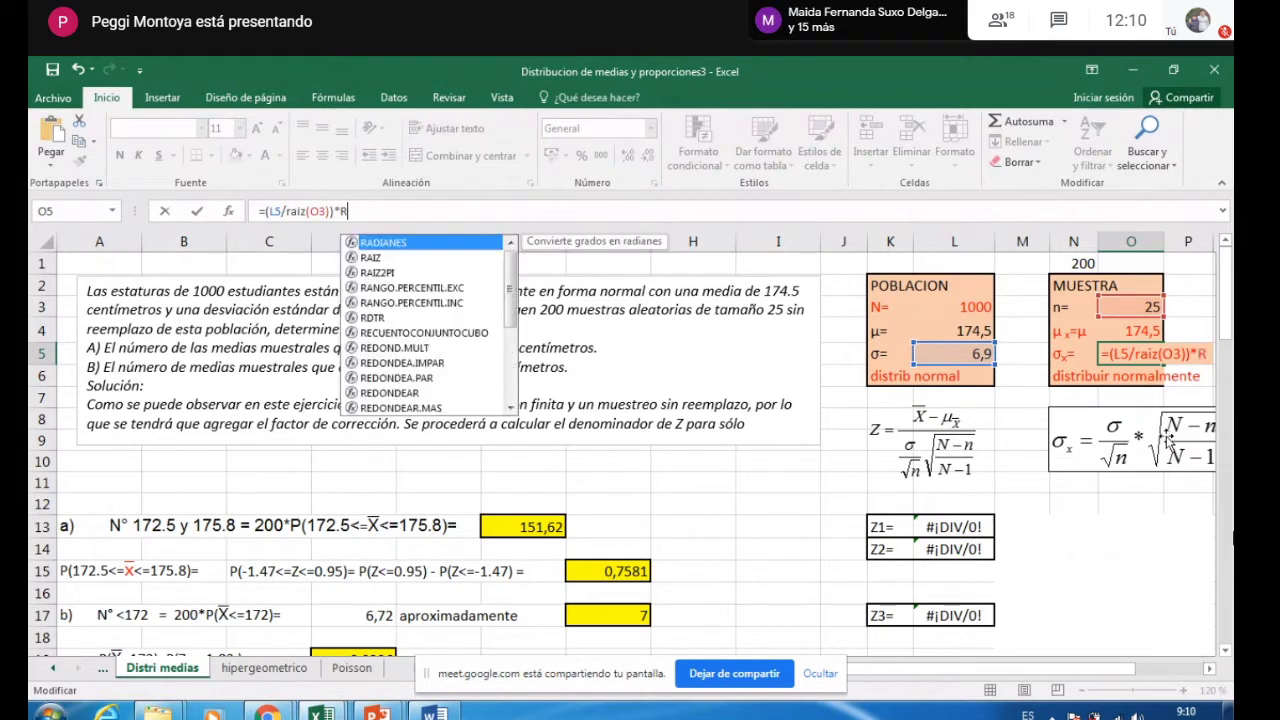
pyautogui.write('aiz(')
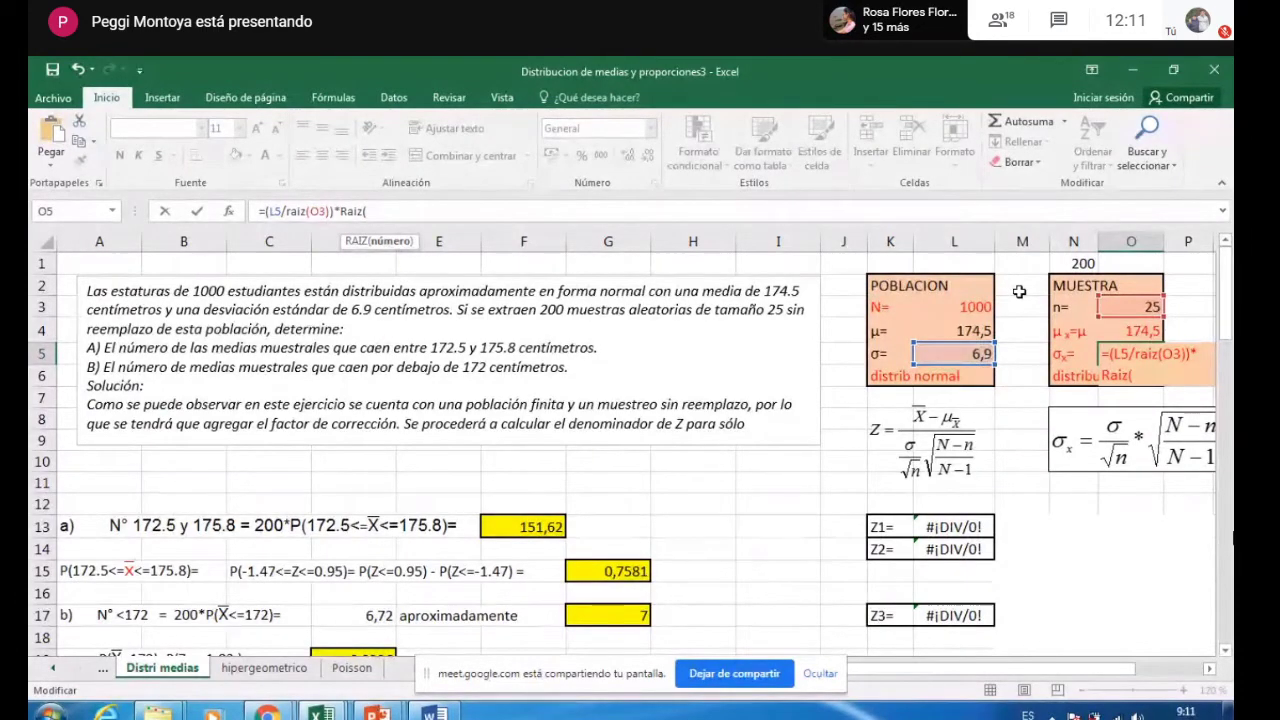
pyautogui.write('975/')
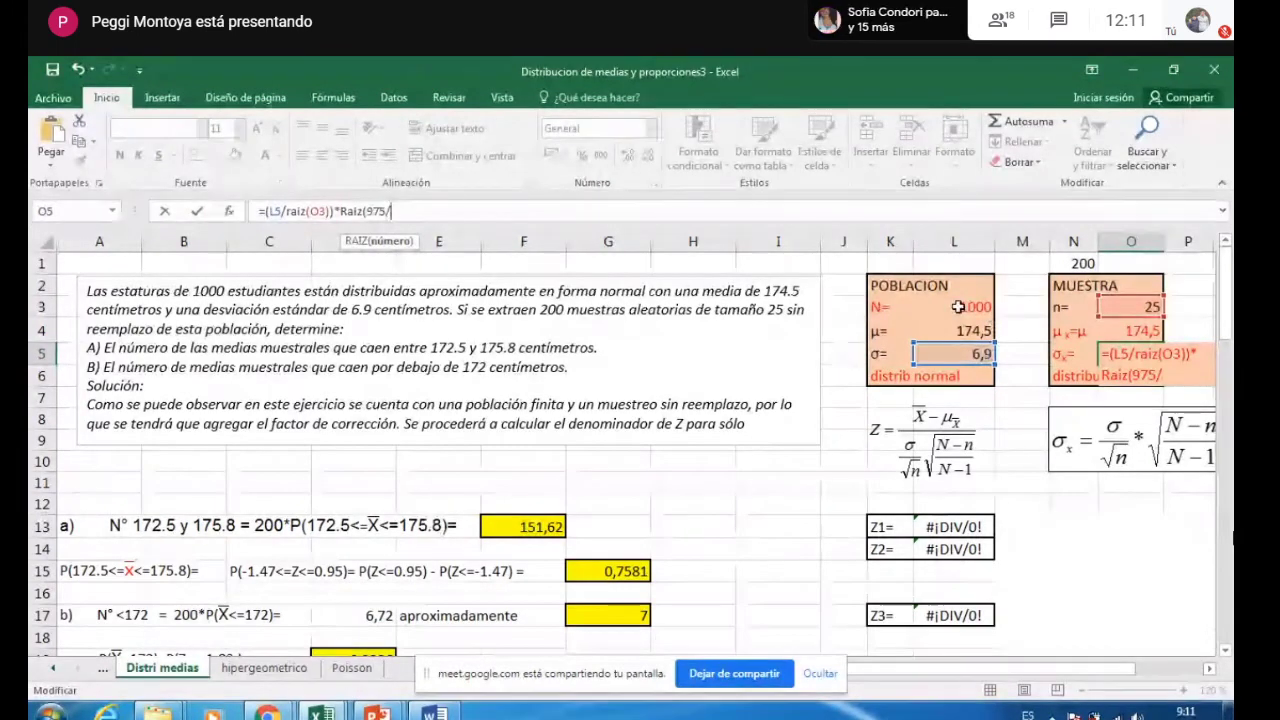
pyautogui.write('999')
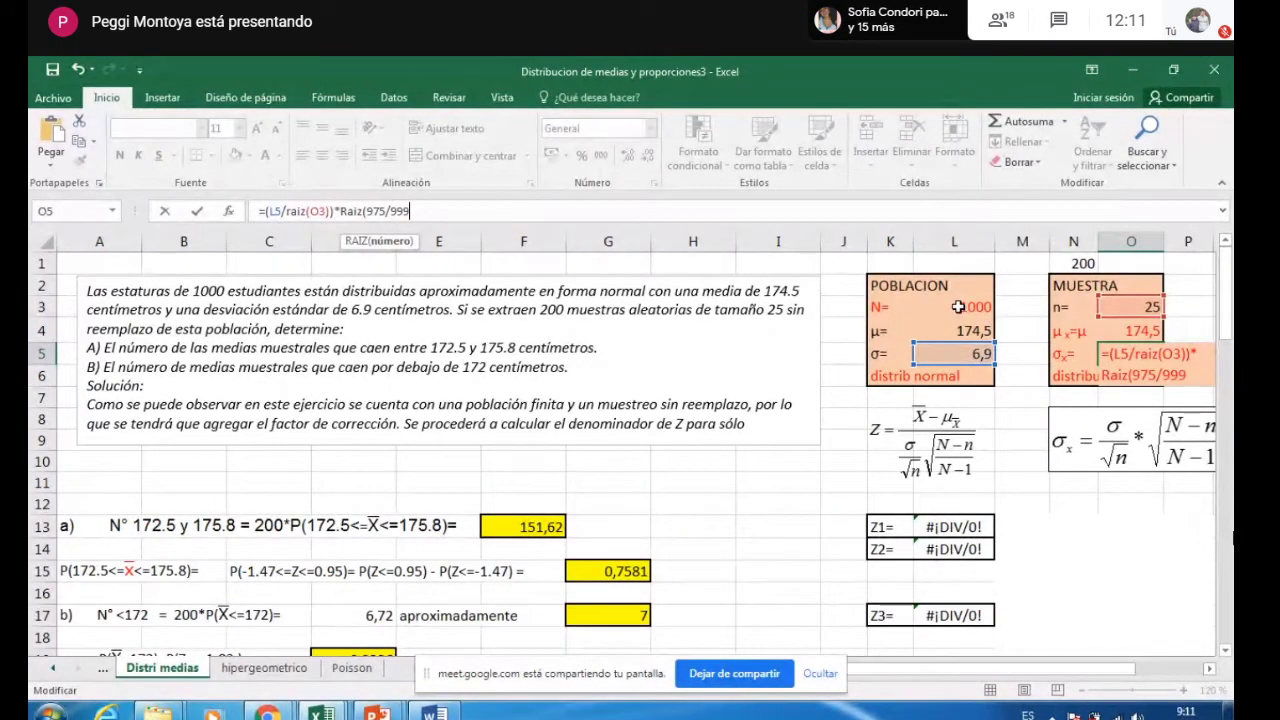
pyautogui.write(')')
pyautogui.press('Return')
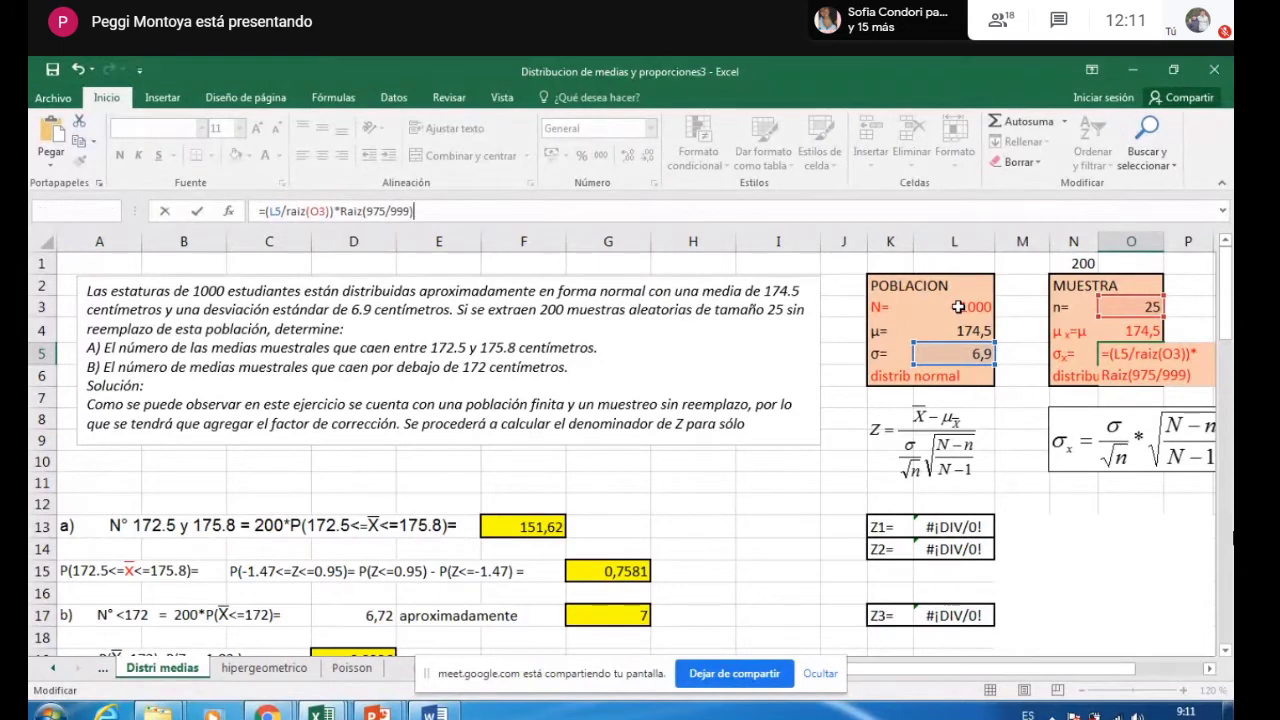
pyautogui.click(1120, 356)
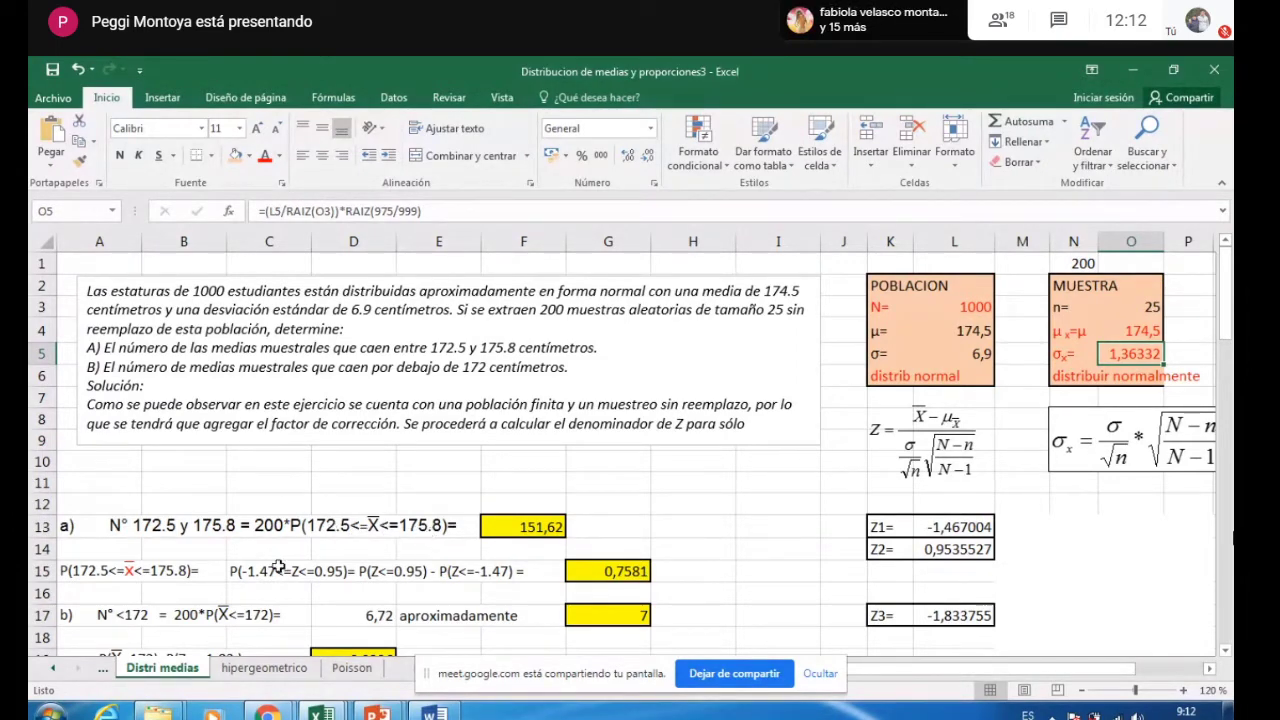
# - Clear the Z1 value in cell L13 and the yellow answer cells F13, G15 and G17
pyautogui.click(151, 576)
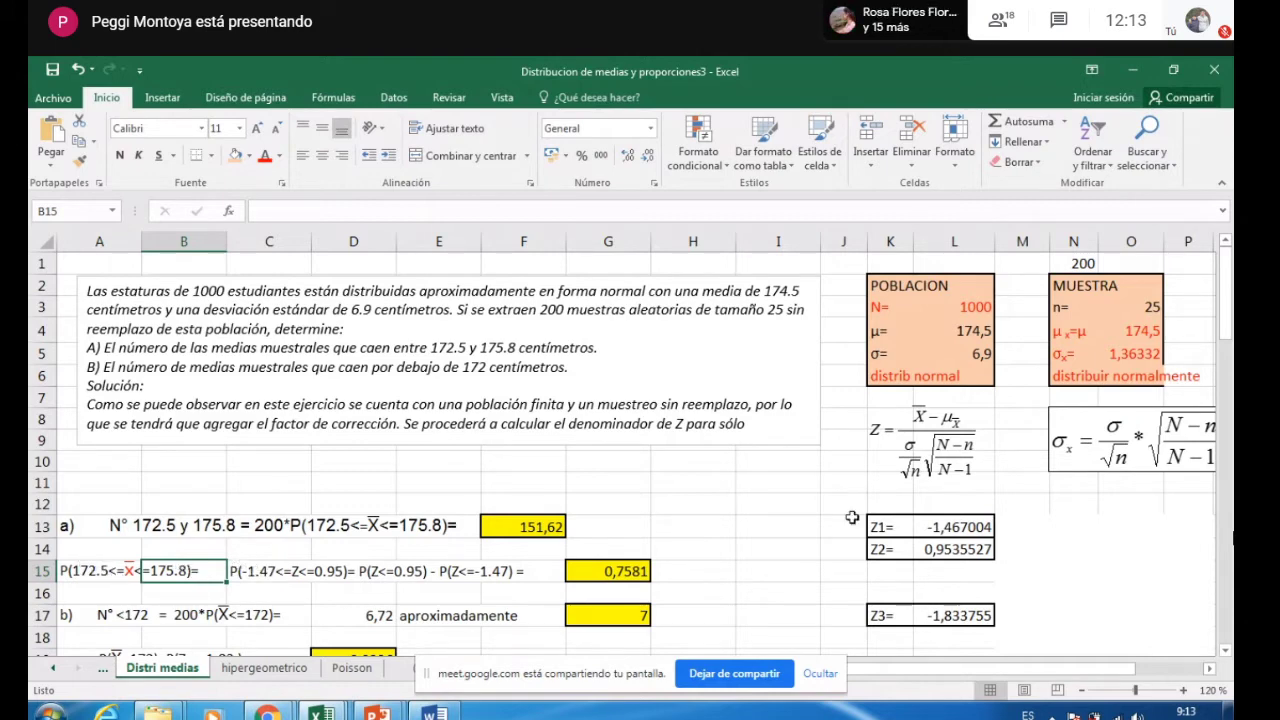
pyautogui.click(946, 527)
pyautogui.press('Delete')
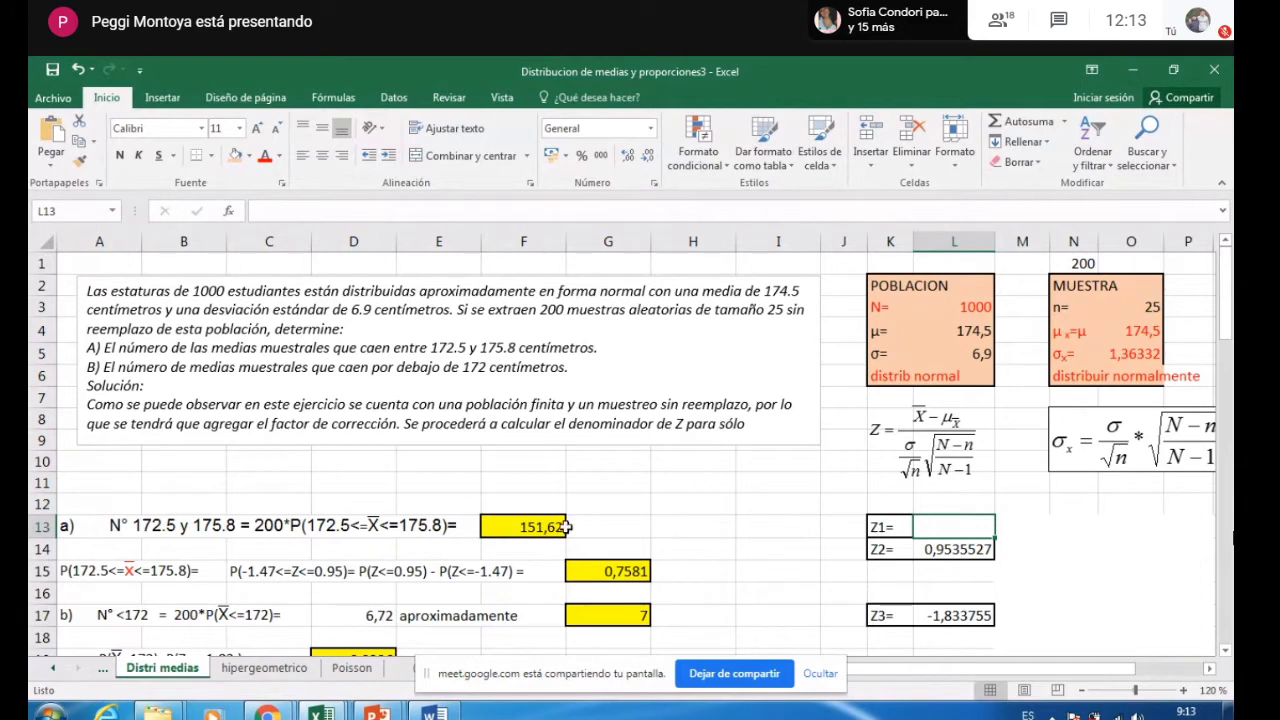
pyautogui.click(549, 526)
pyautogui.press('Delete')
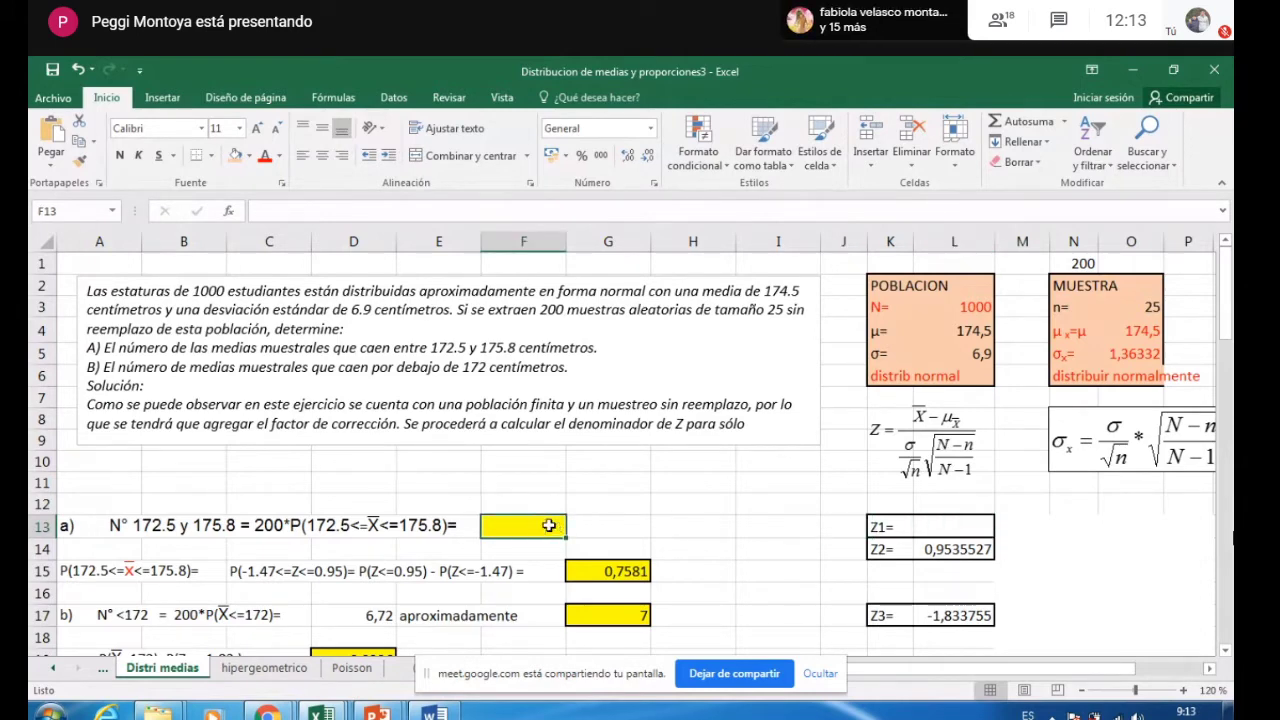
pyautogui.click(604, 572)
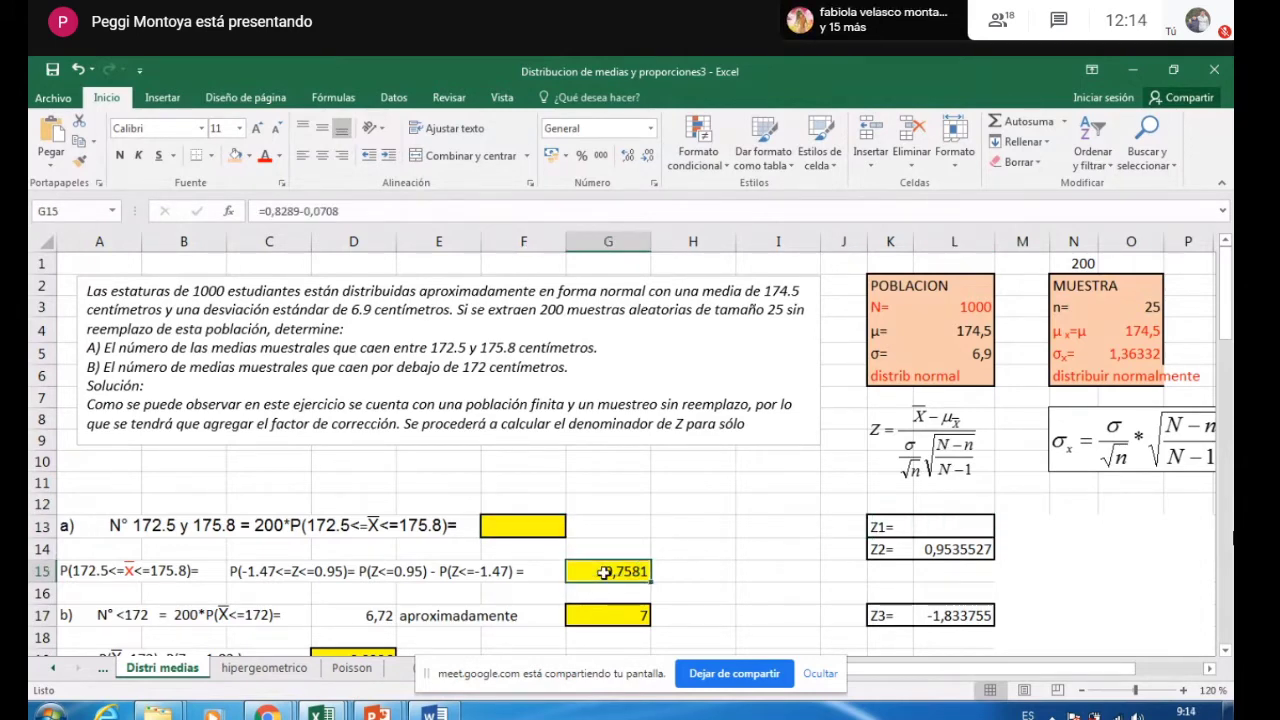
pyautogui.press('Delete')
pyautogui.click(622, 615)
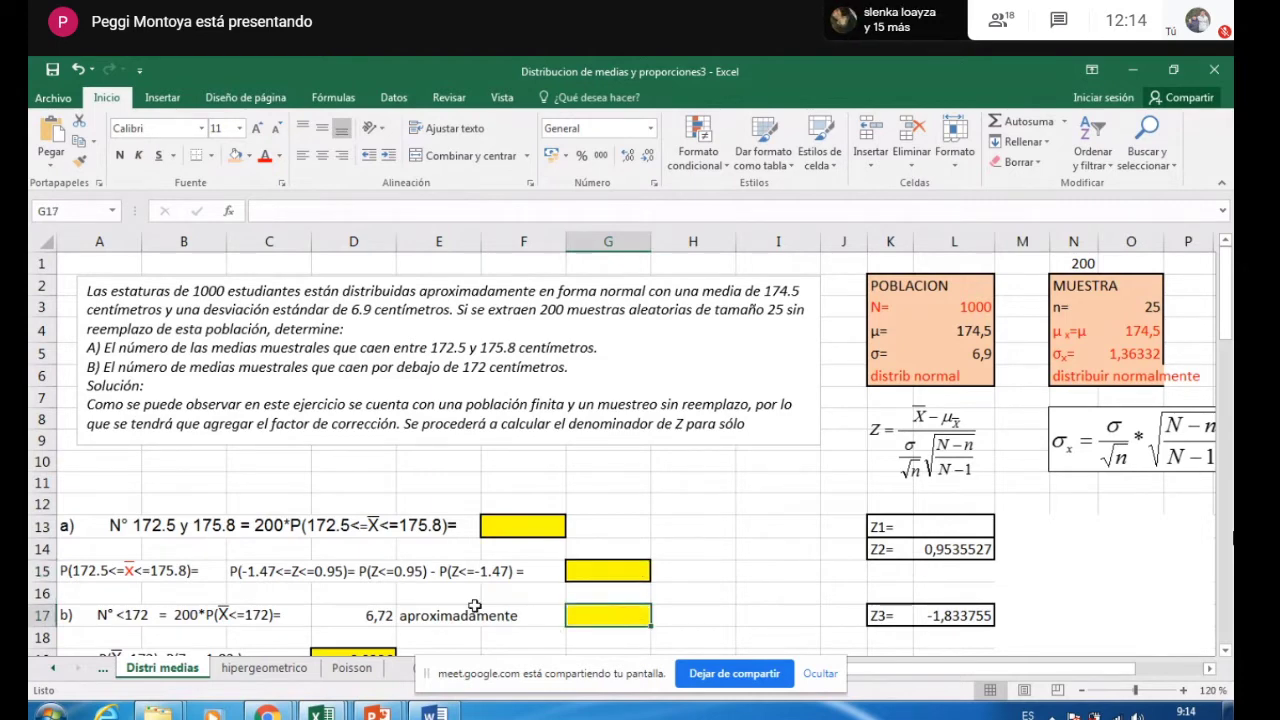
# - Try to enter the Z1 formula =(172.5-O4)/O5 in cell L13, using the sample mean and standard deviation cells
pyautogui.click(929, 526)
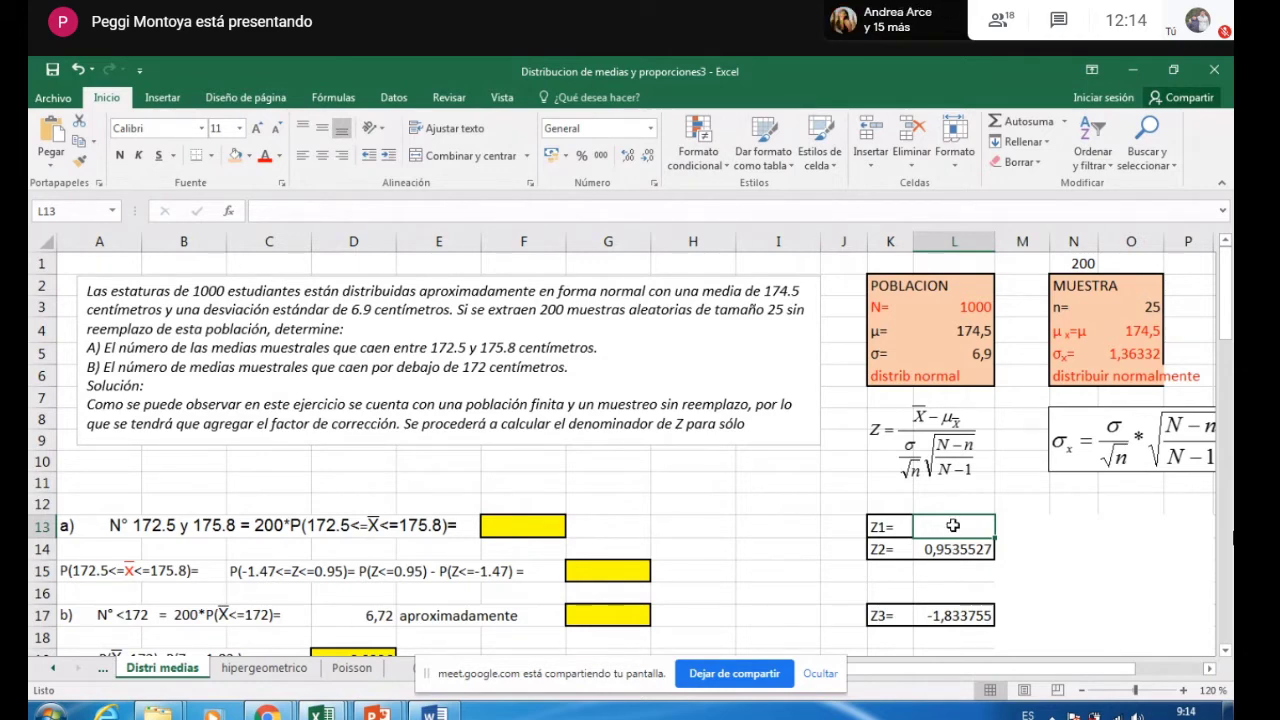
pyautogui.write('=')
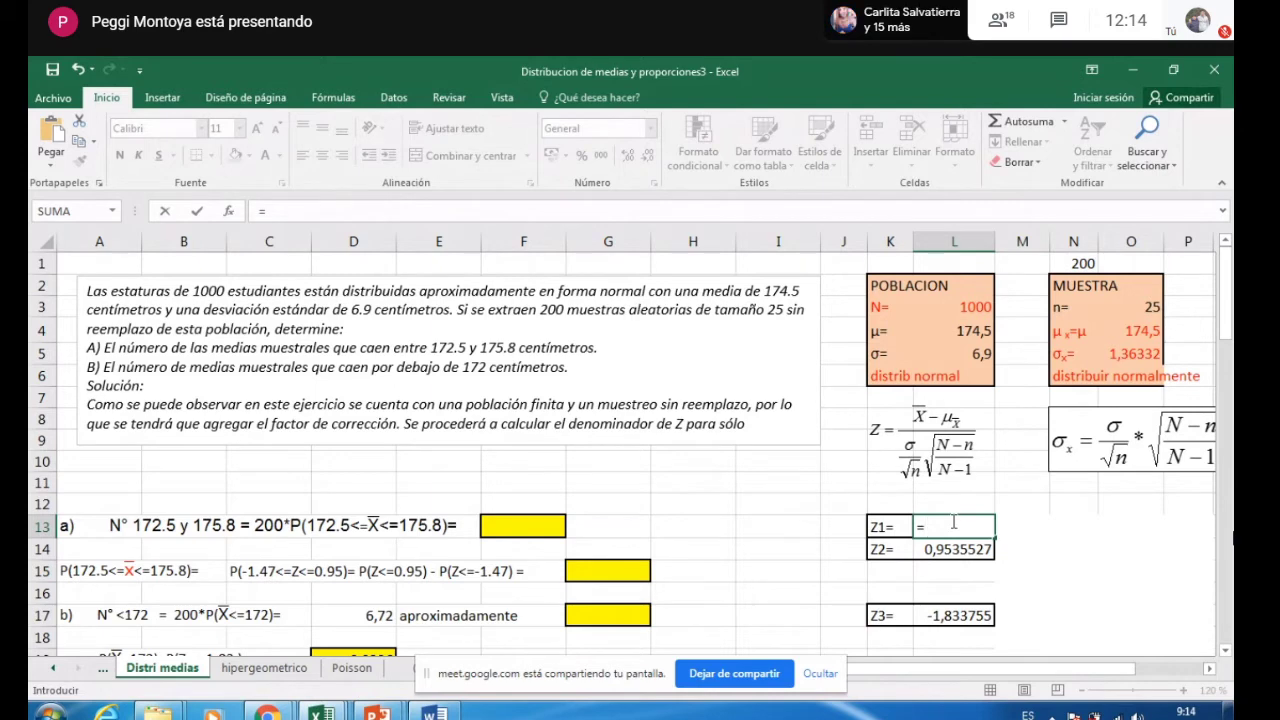
pyautogui.write('(172.5-')
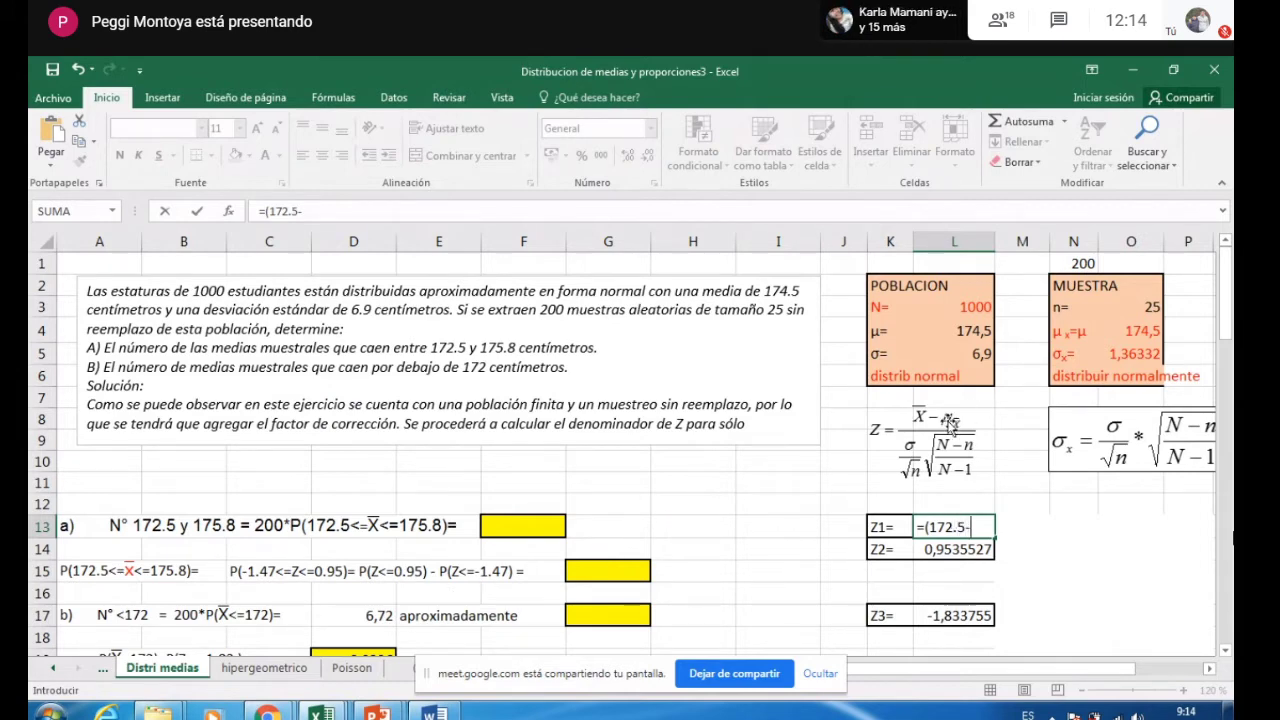
pyautogui.click(1140, 333)
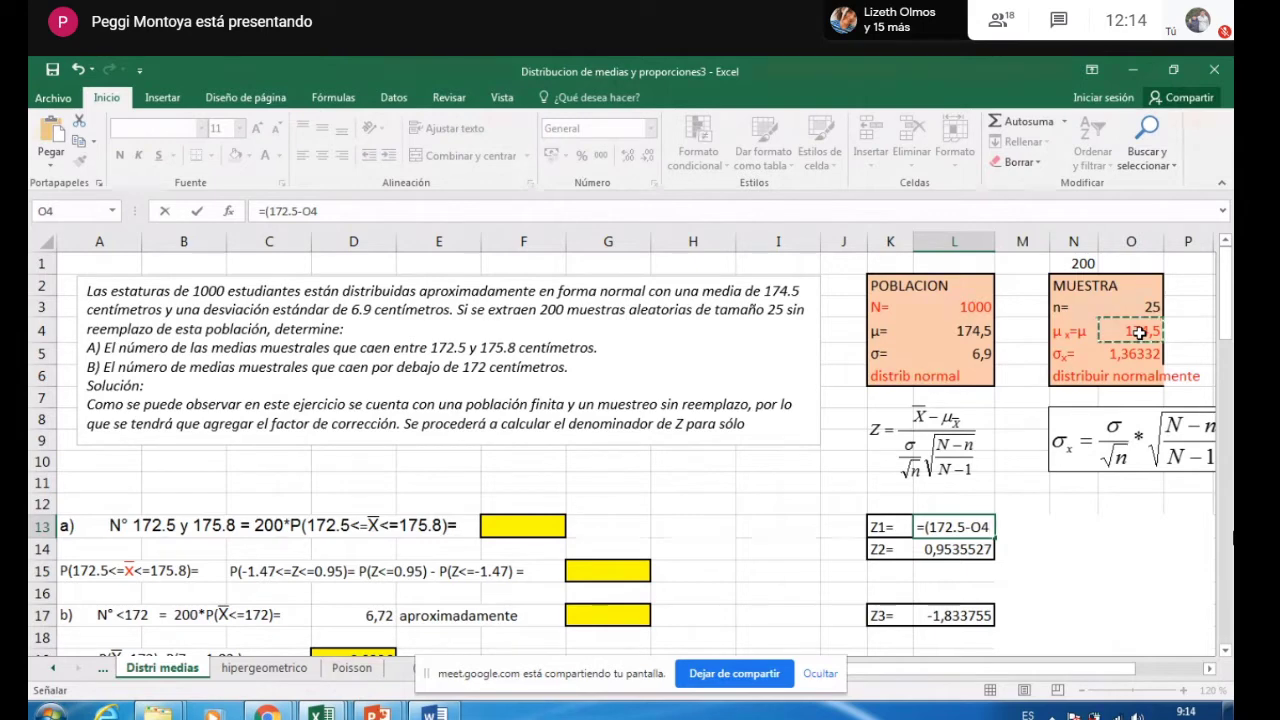
pyautogui.write(')/')
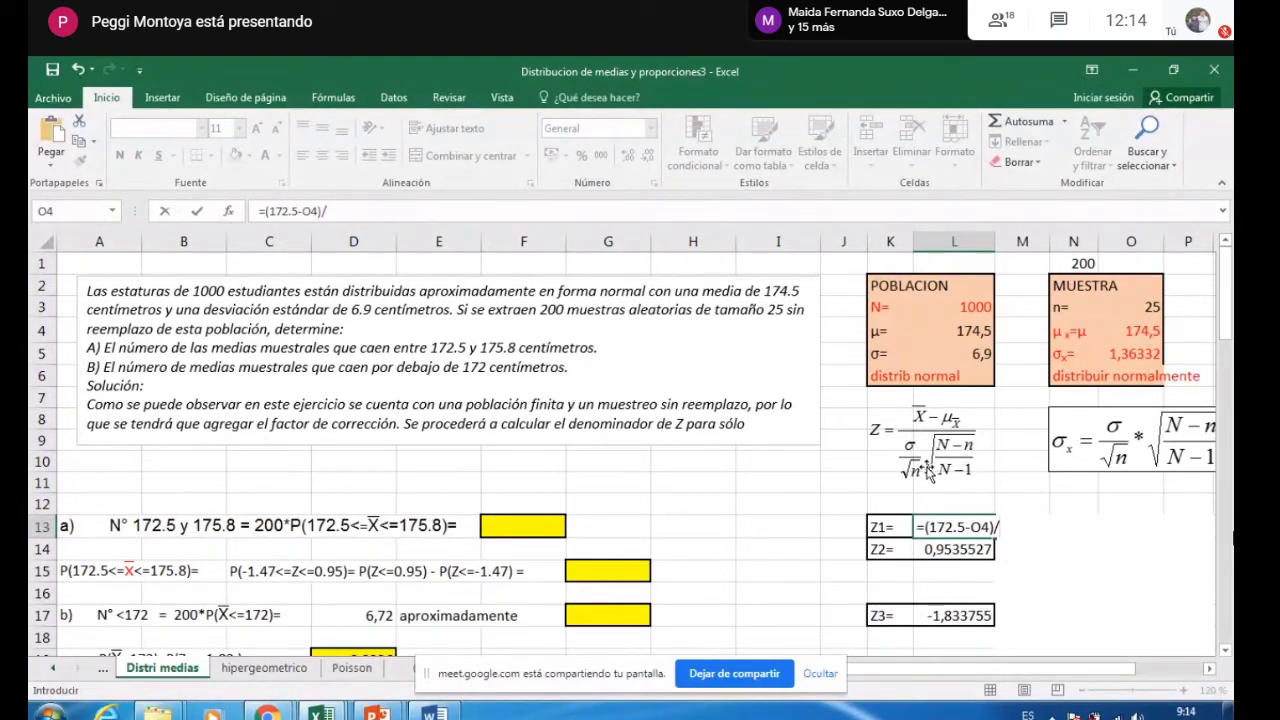
pyautogui.click(1141, 354)
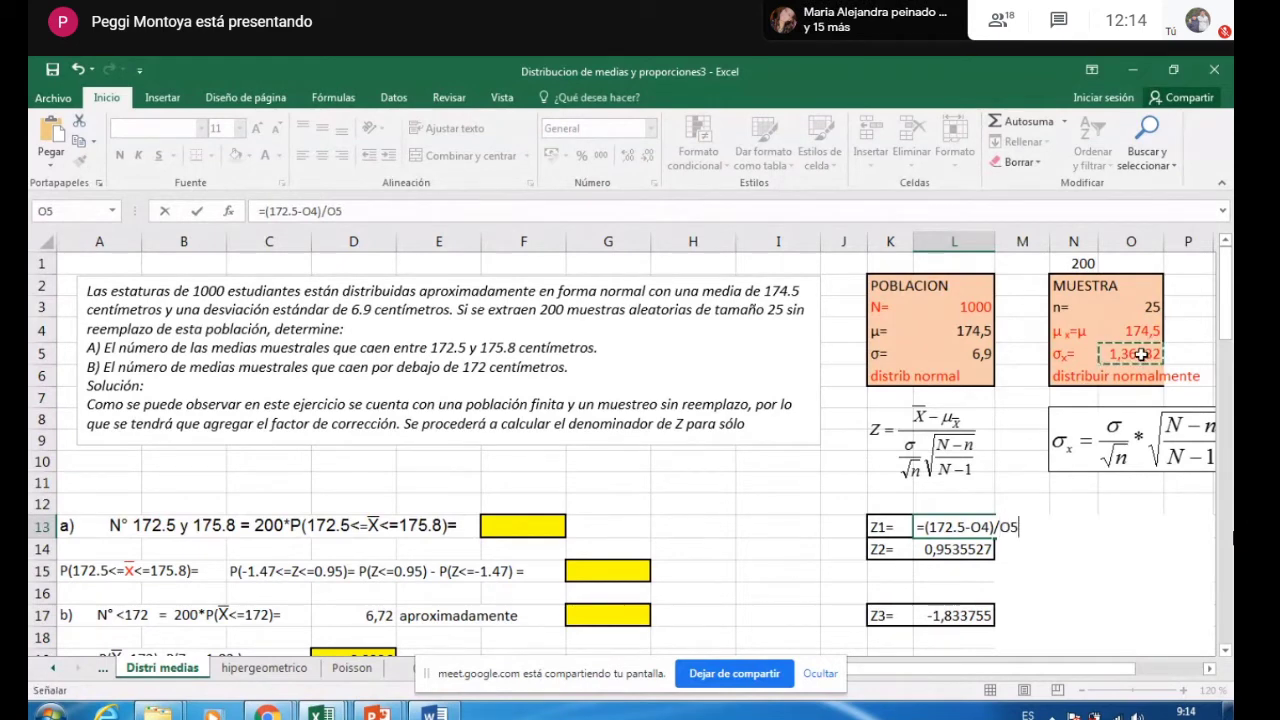
pyautogui.press('Return')
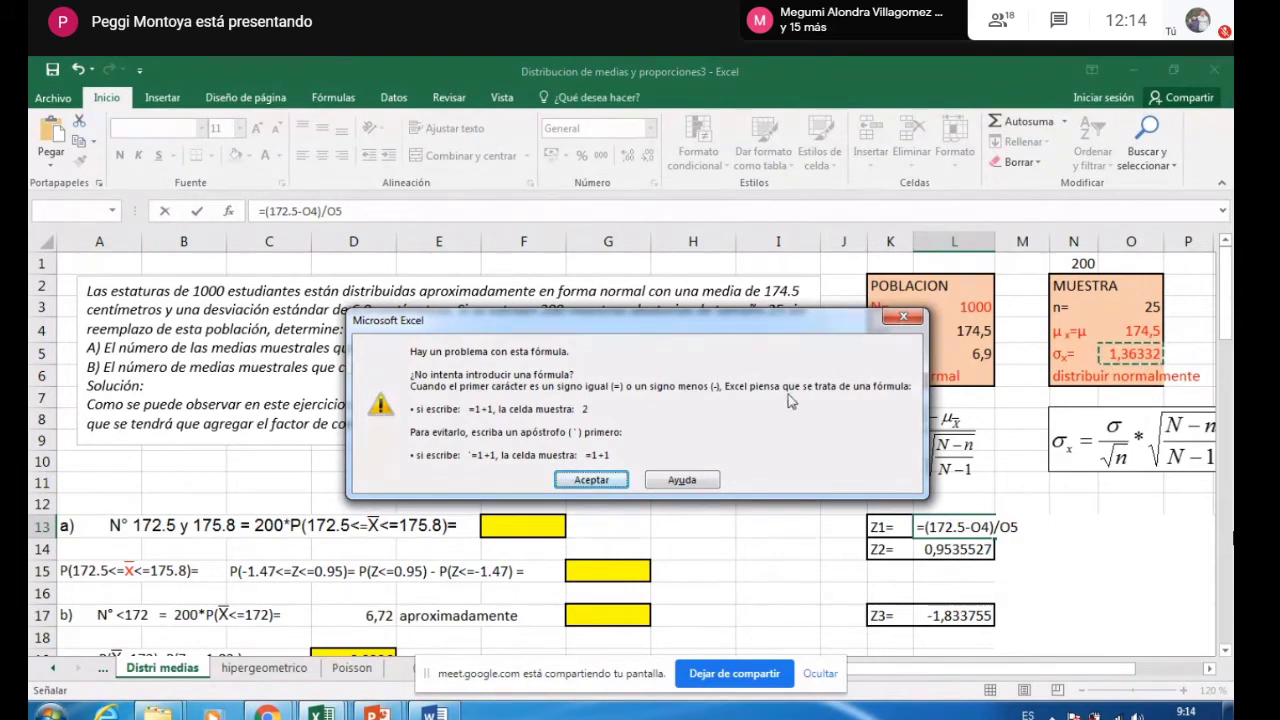
pyautogui.click(597, 480)
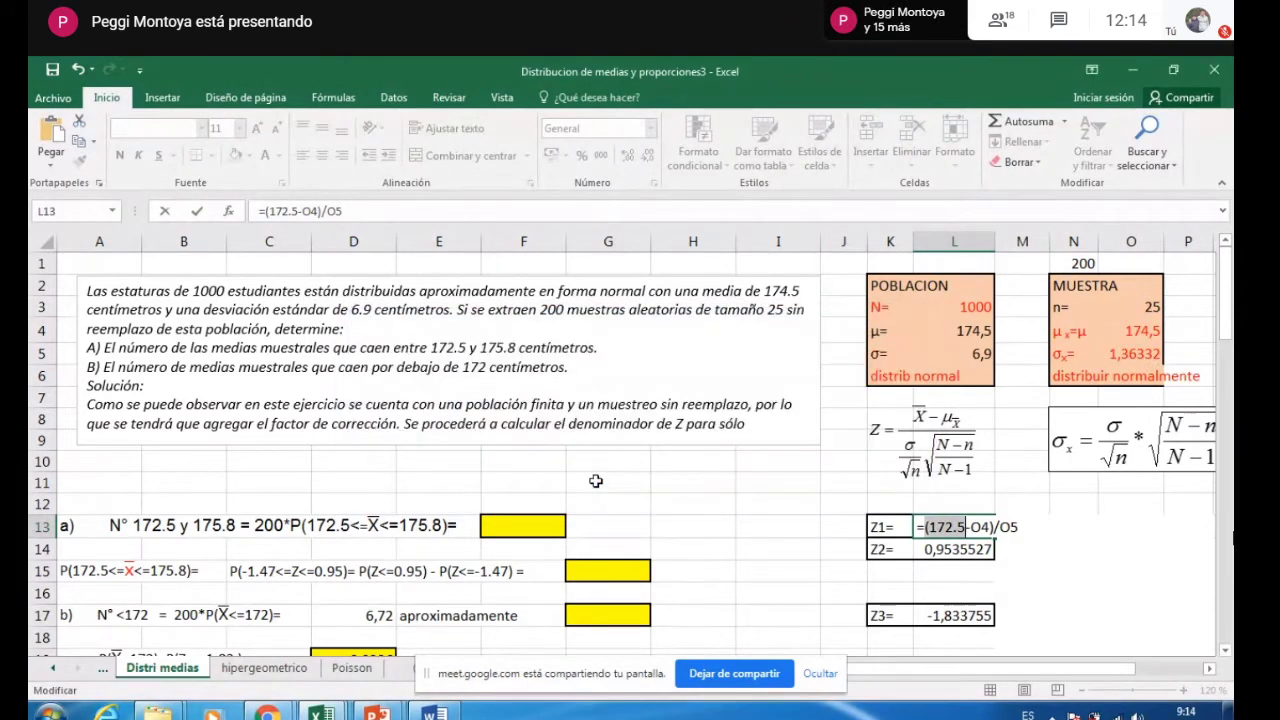
# - Try again to commit the Z1 formula =(172.5-O4)/O5 in cell L13
pyautogui.click(1020, 526)
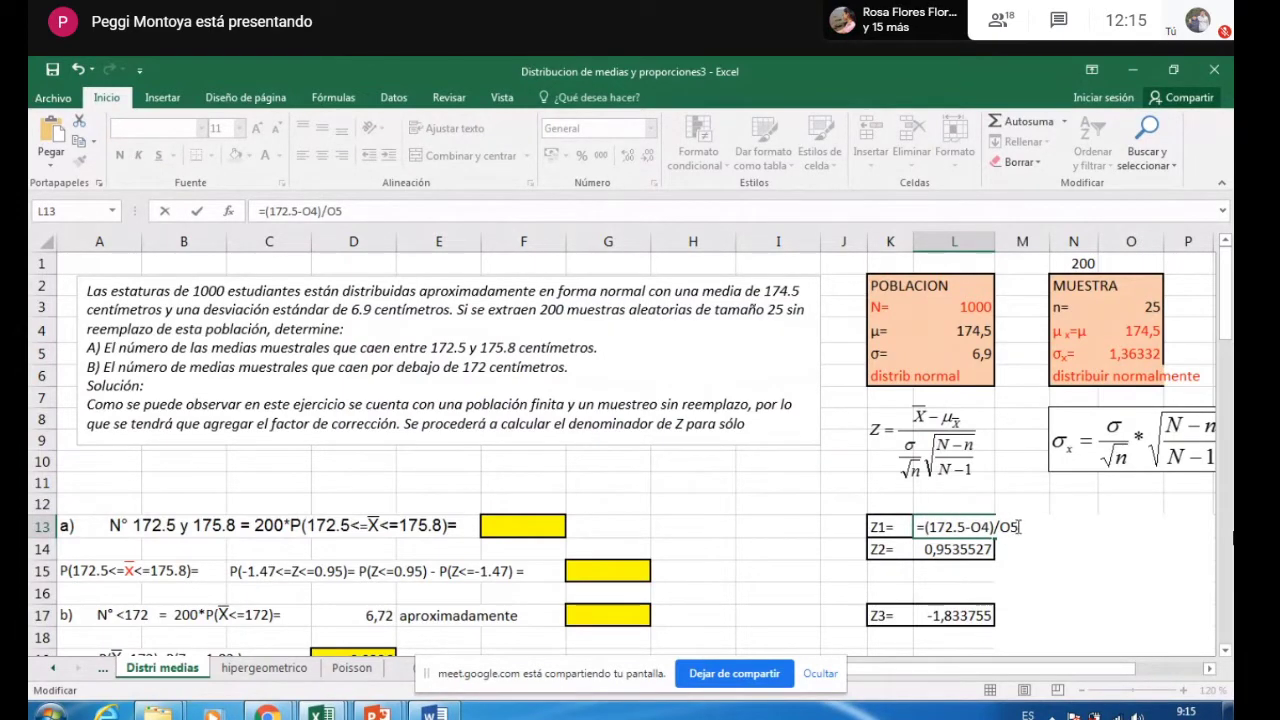
pyautogui.press('Return')
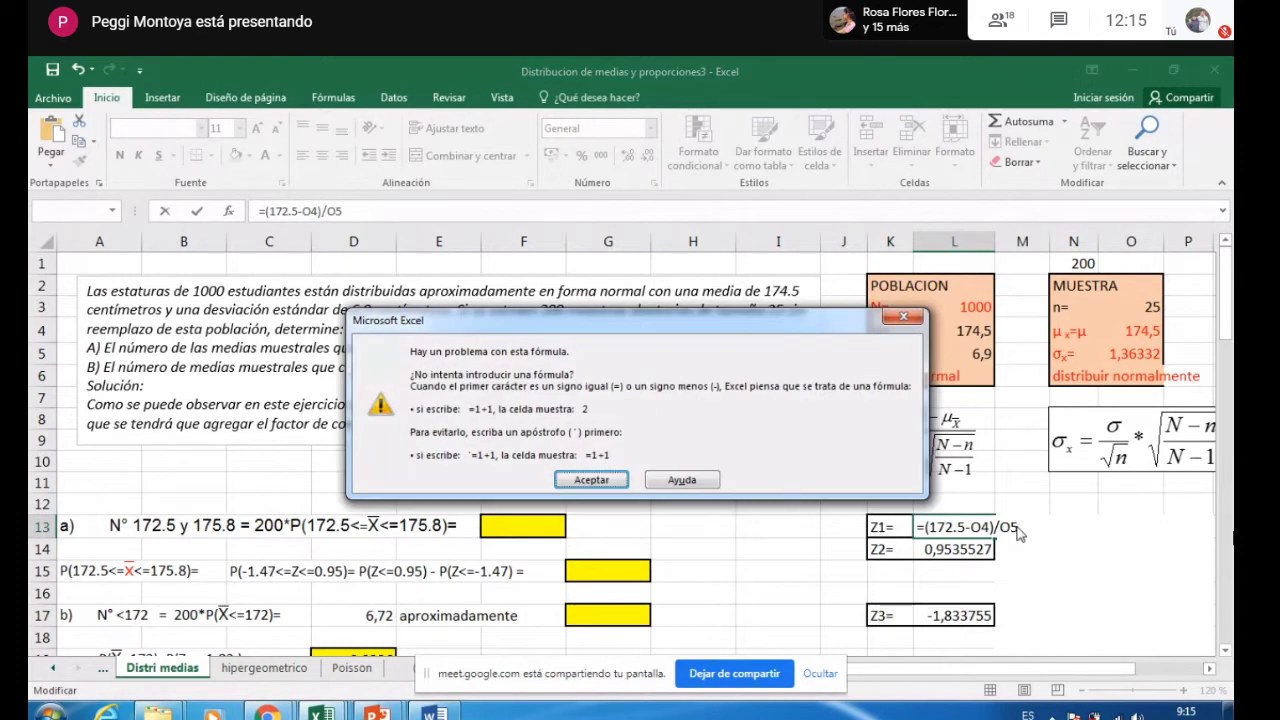
pyautogui.click(591, 480)
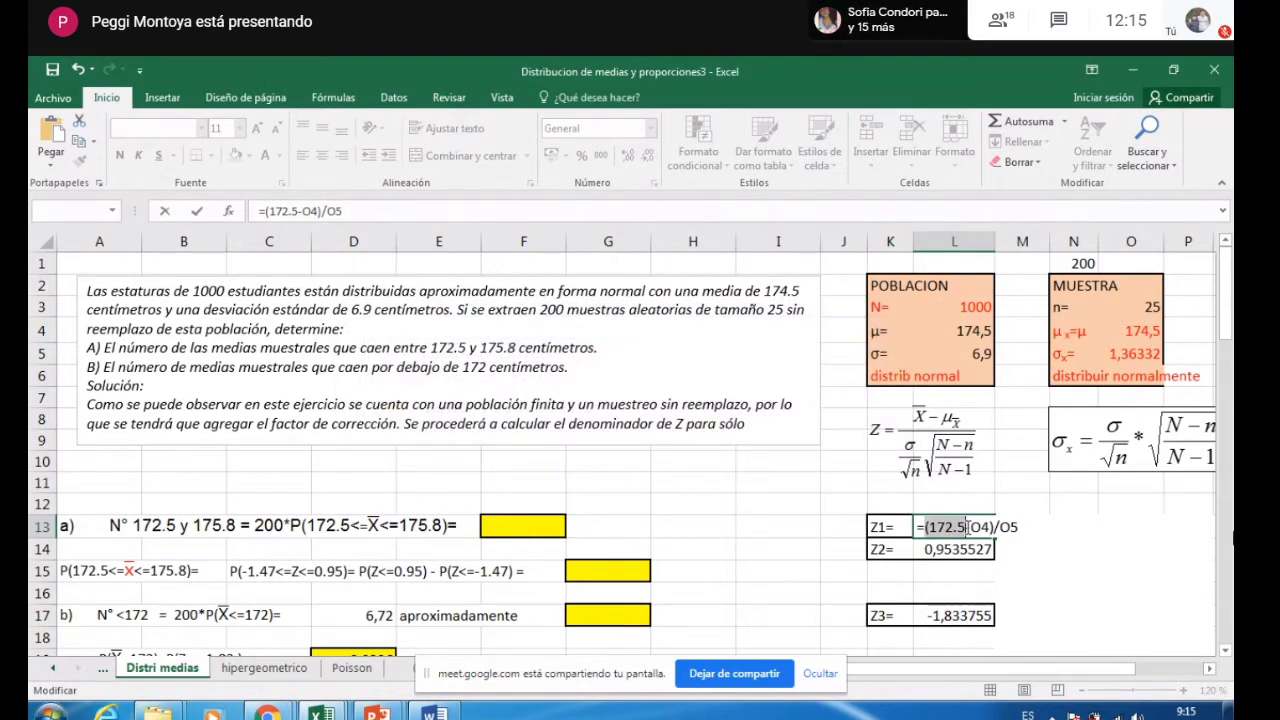
pyautogui.click(967, 527)
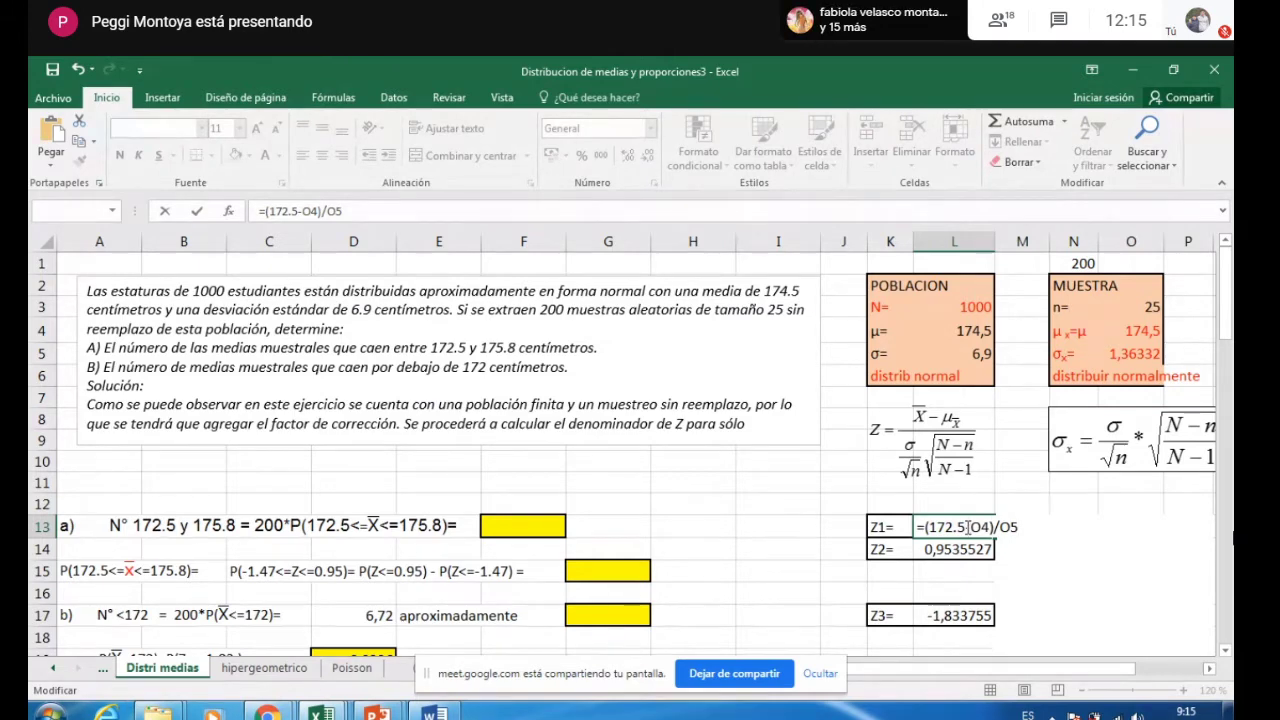
pyautogui.press('Return')
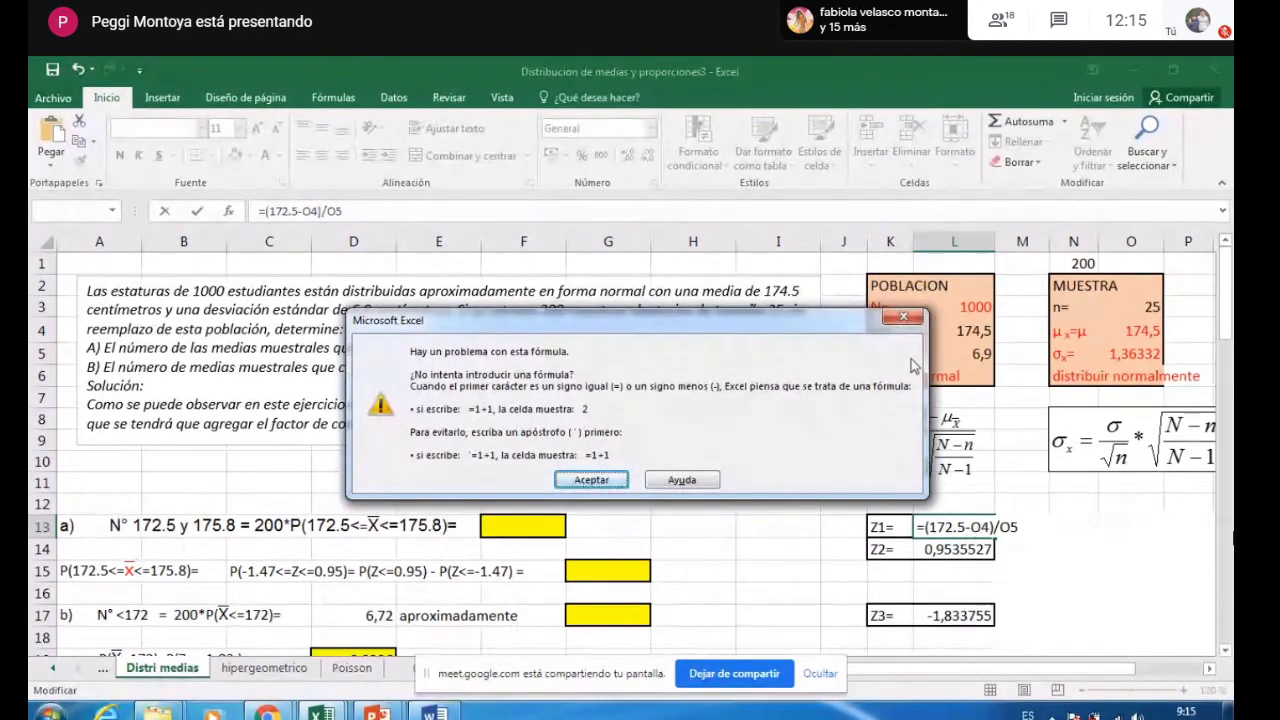
pyautogui.click(903, 317)
# - Rewrite the first term of the Z1 formula in cell L13 as 172.5 so it reads =172.5-O4)/O5
pyautogui.click(890, 331)
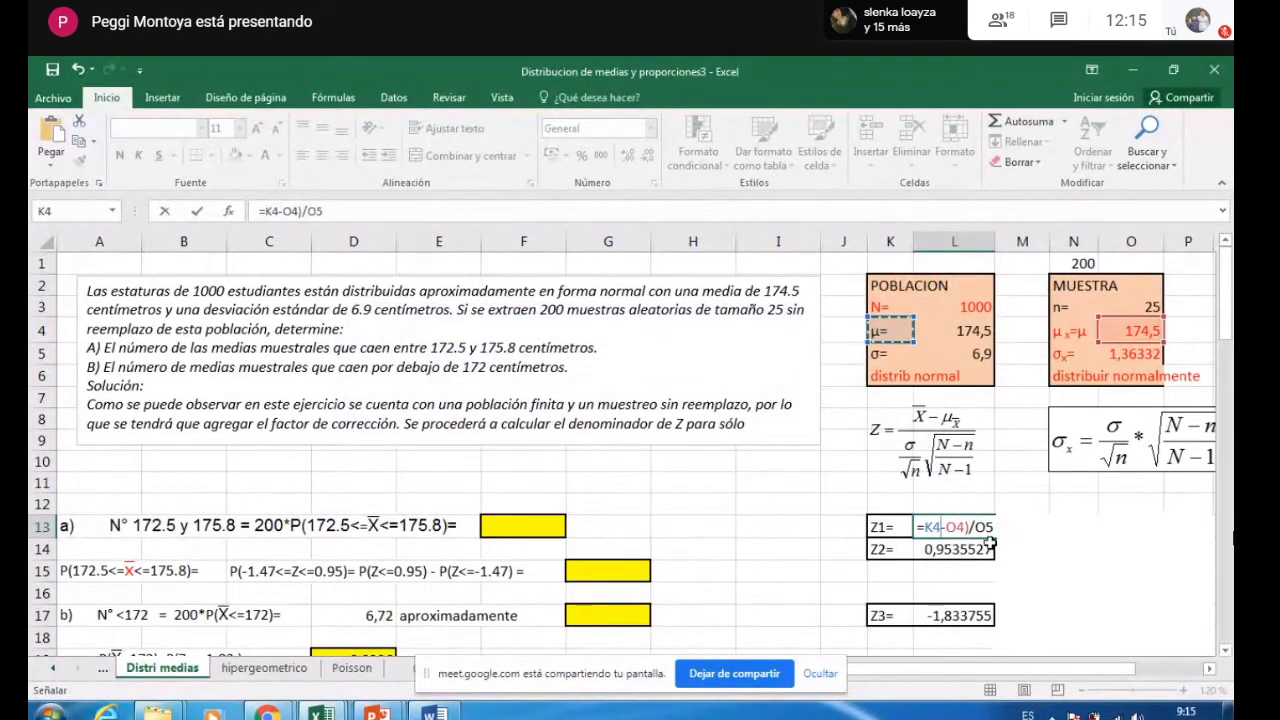
pyautogui.press('BackSpace')
pyautogui.press('BackSpace')
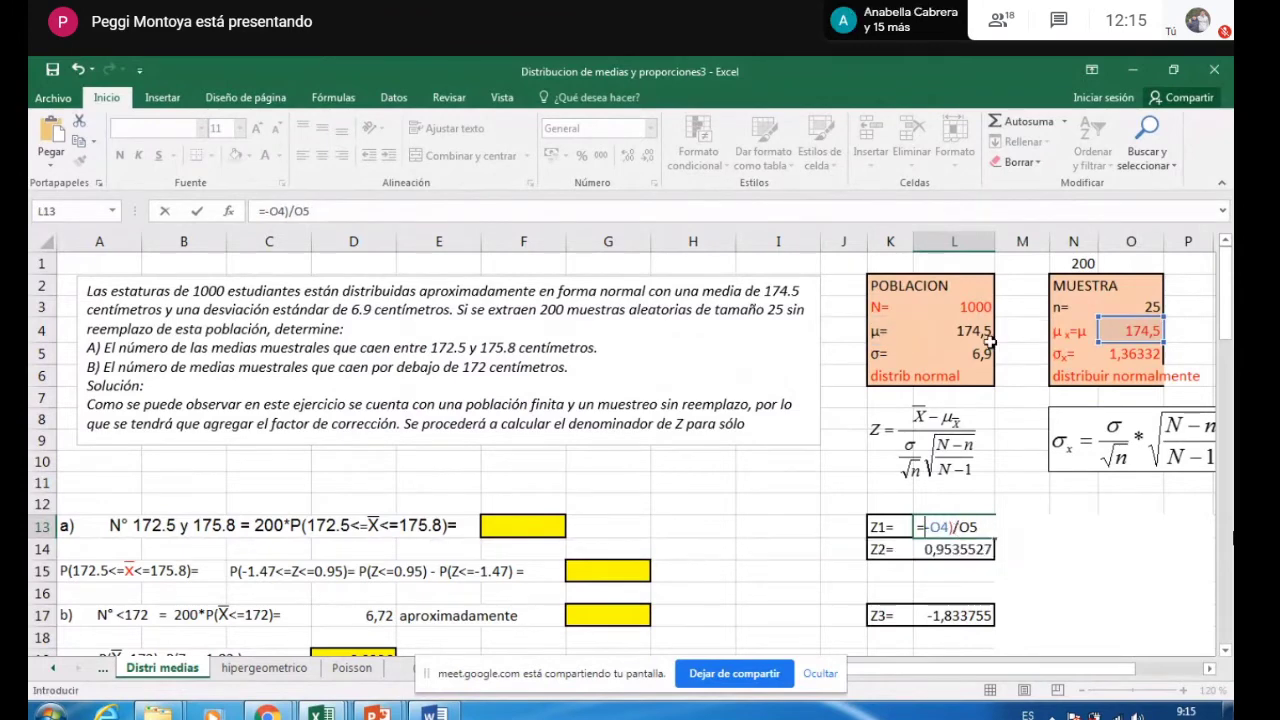
pyautogui.press('Delete')
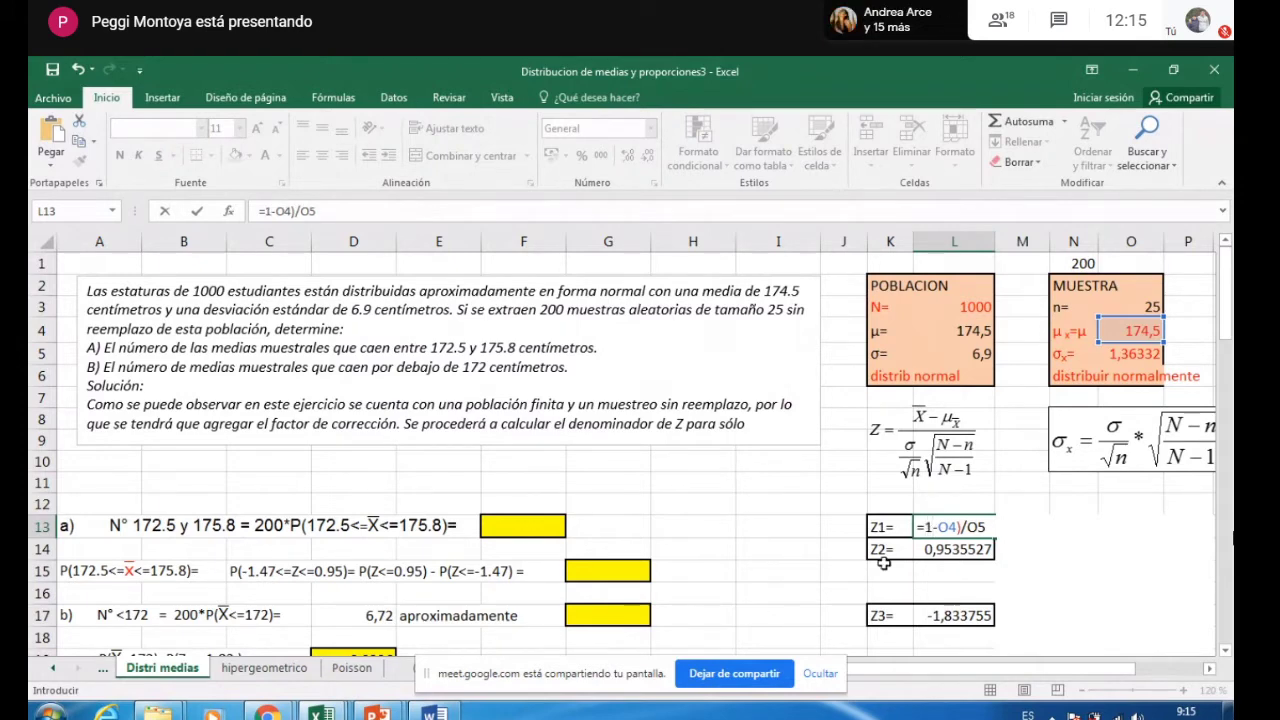
pyautogui.write('72')
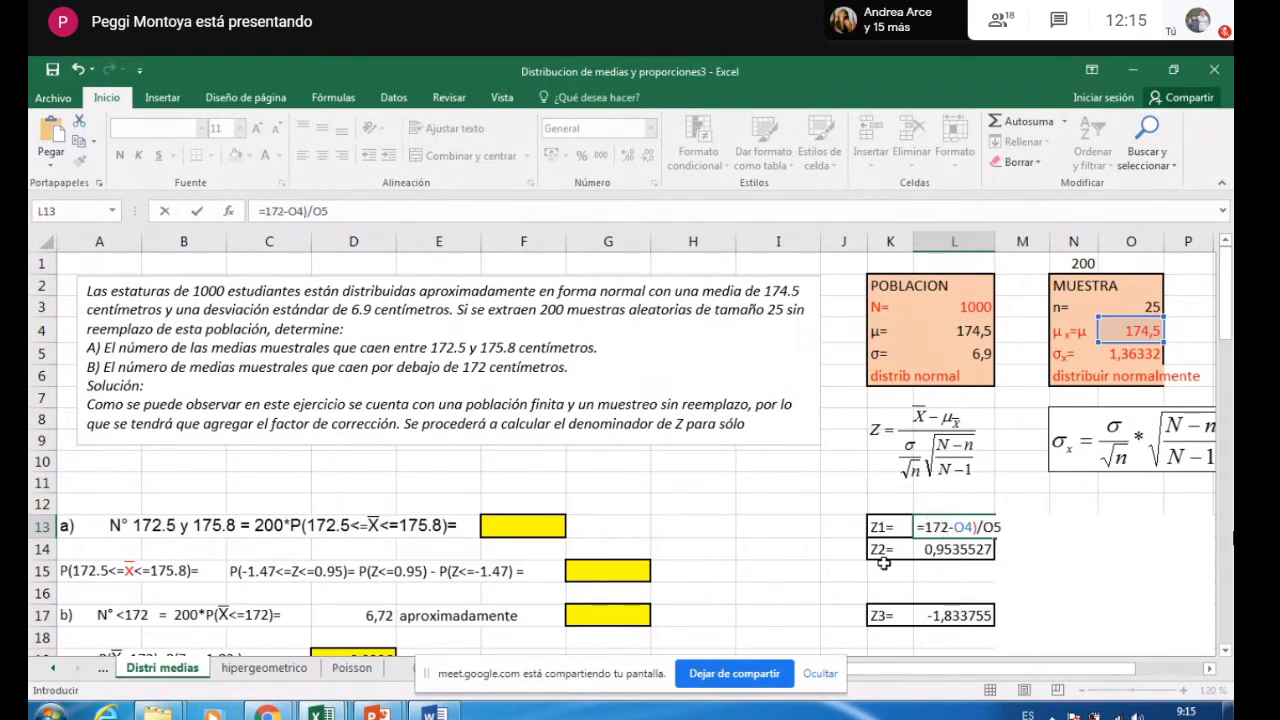
pyautogui.write('.5')
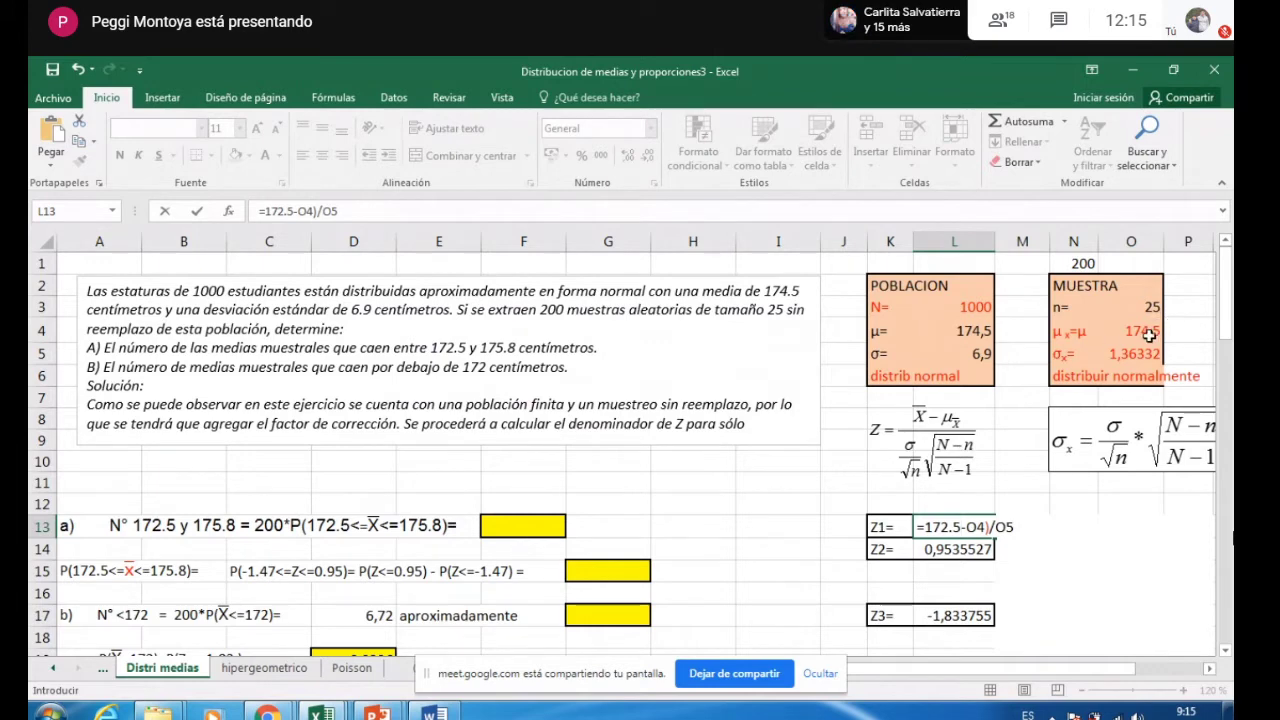
# - Make the O4 and O5 references absolute in cell L13 and try to commit the Z1 formula =172.5-$O$4)/$O$5
pyautogui.click(967, 526)
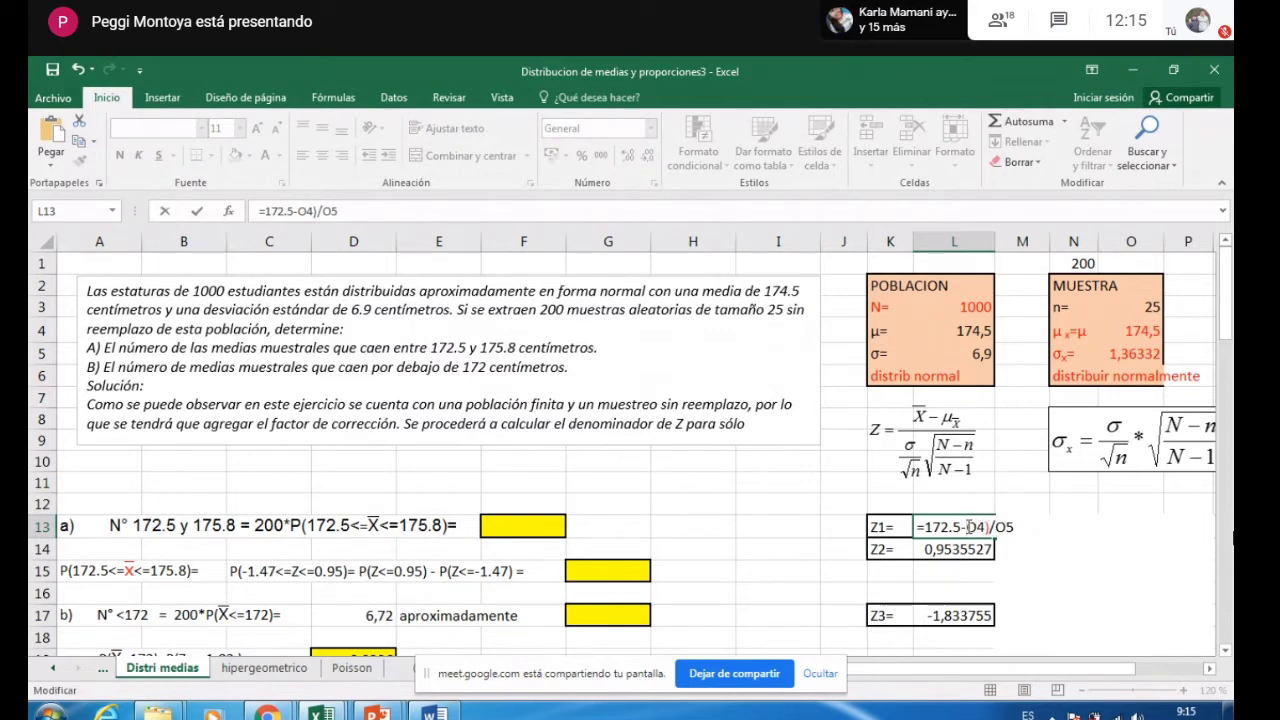
pyautogui.write('$')
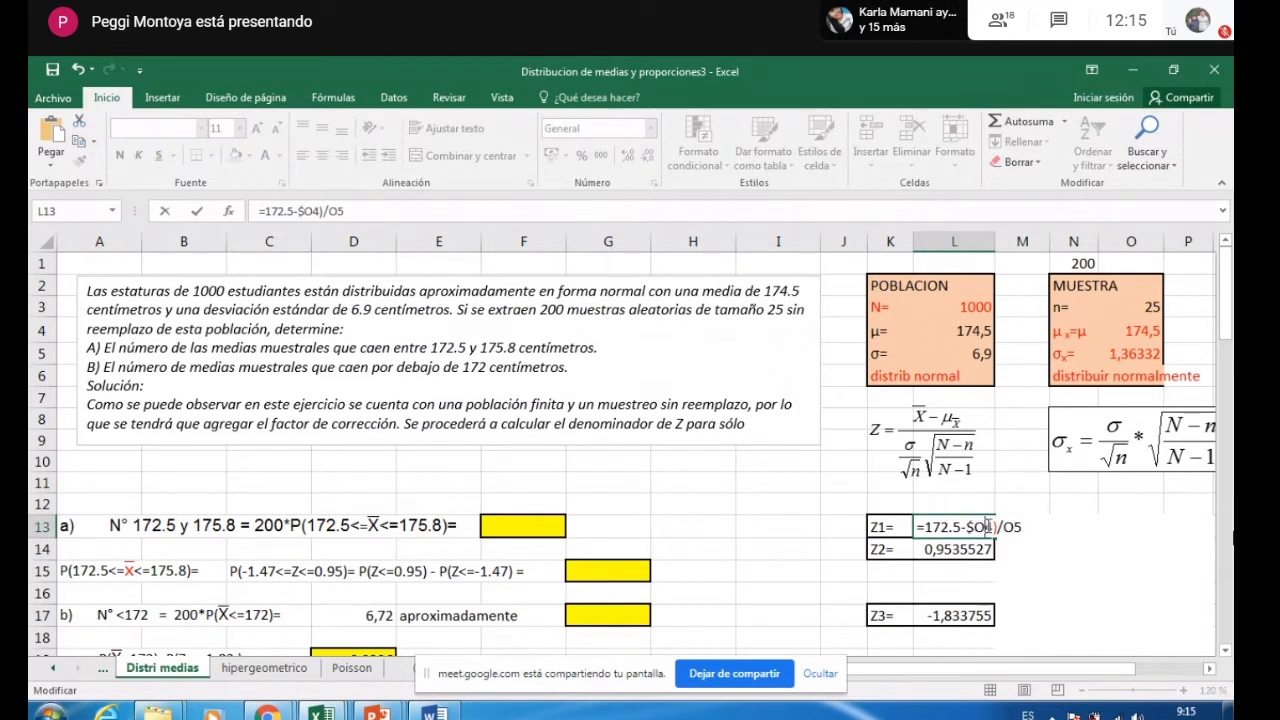
pyautogui.click(988, 526)
pyautogui.write('$O')
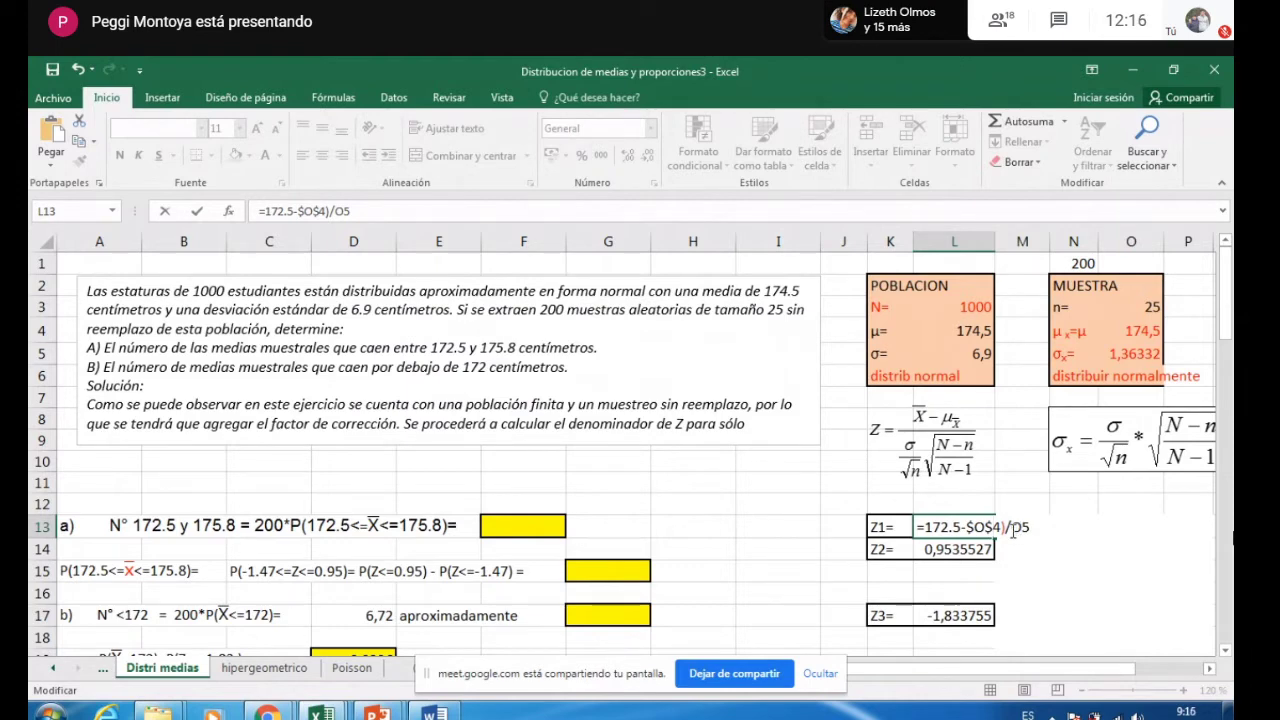
pyautogui.write('$4)/')
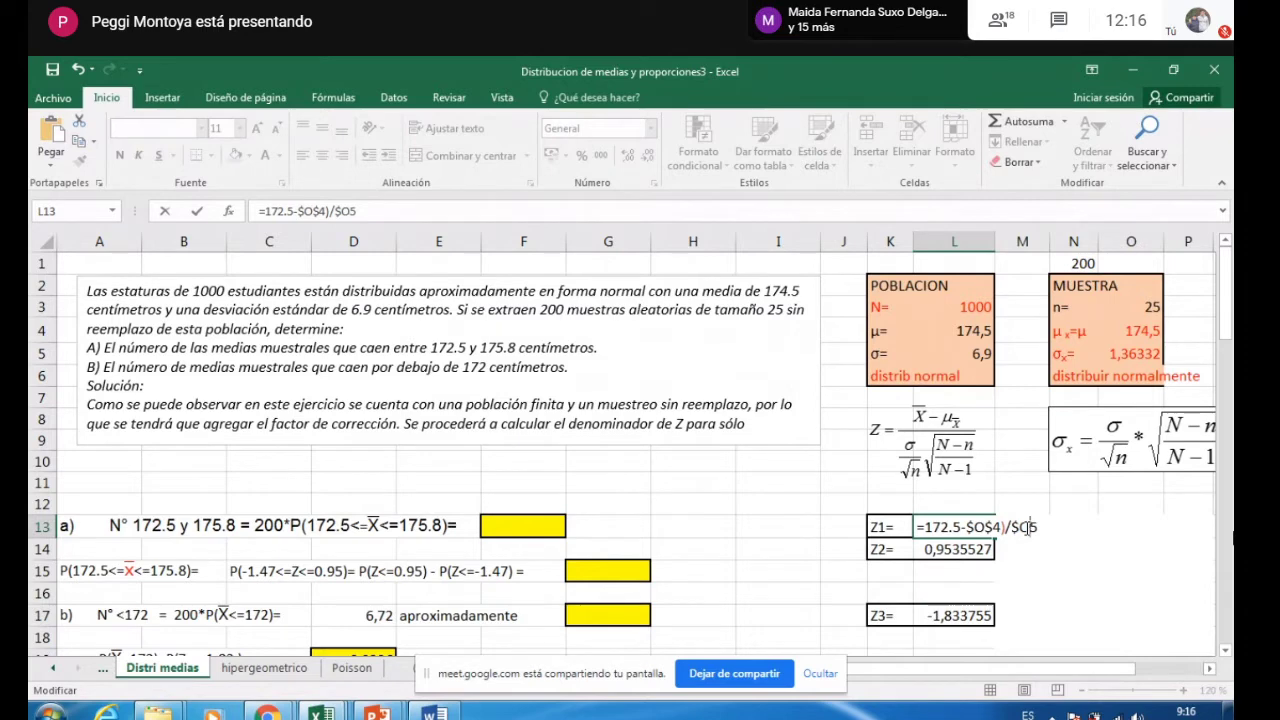
pyautogui.write('$')
pyautogui.press('Return')
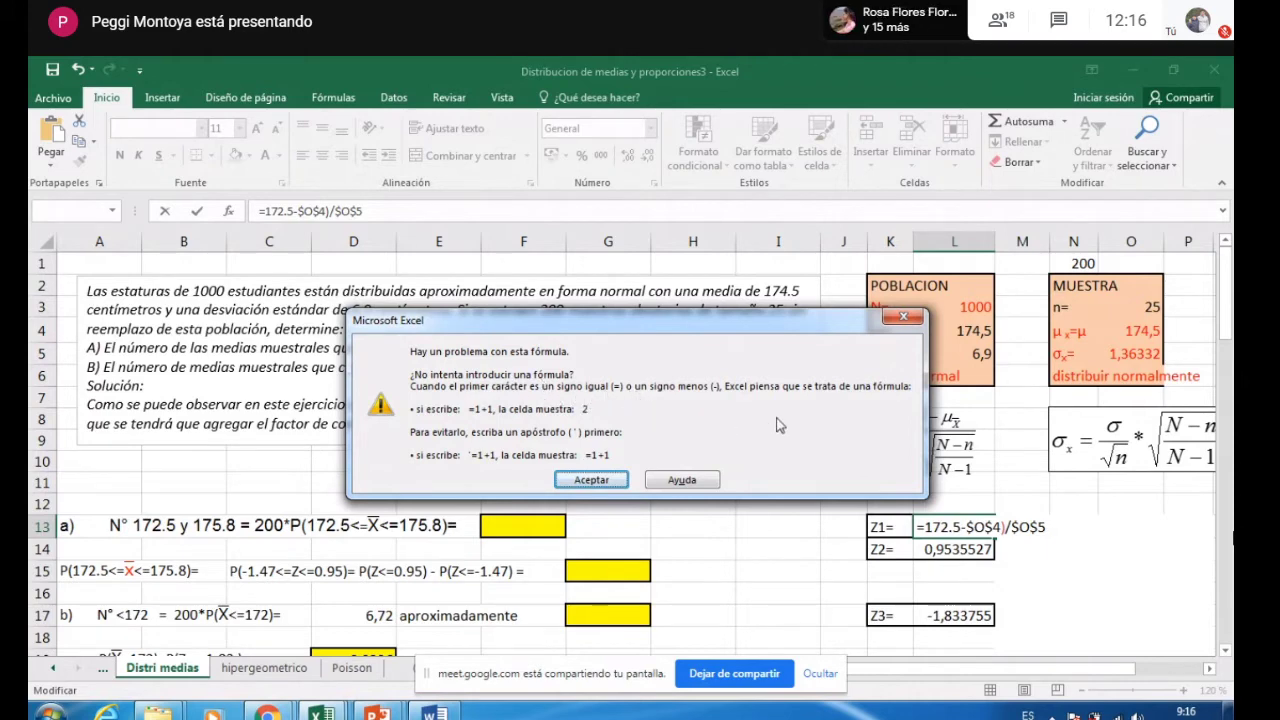
pyautogui.click(908, 322)
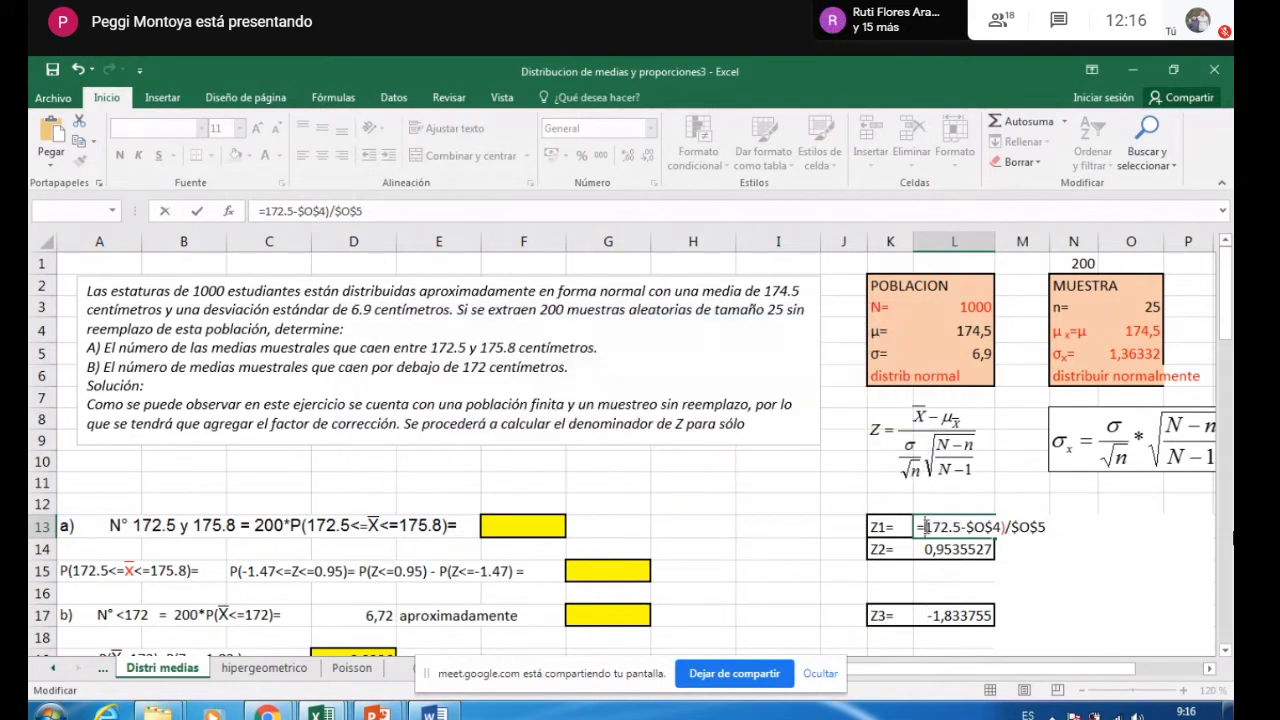
# - Re-enter the equals sign of the Z1 formula in cell L13 and try to commit it once more
pyautogui.press('BackSpace')
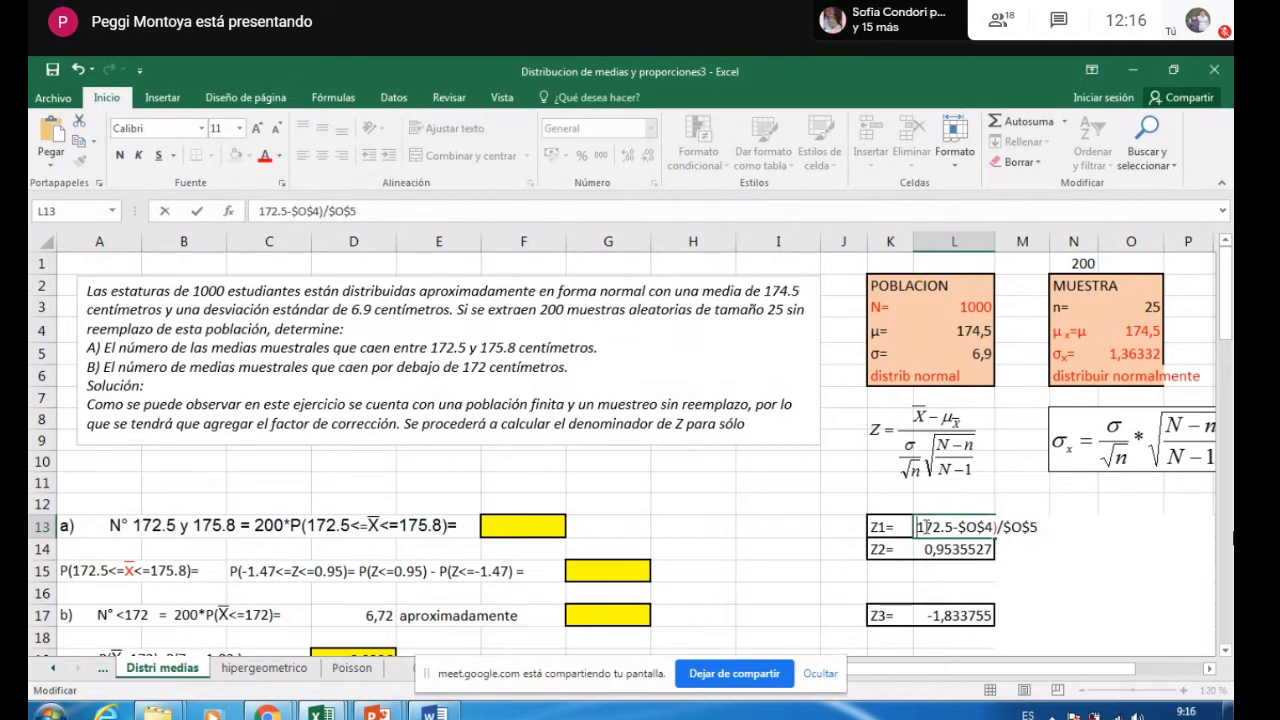
pyautogui.write('=')
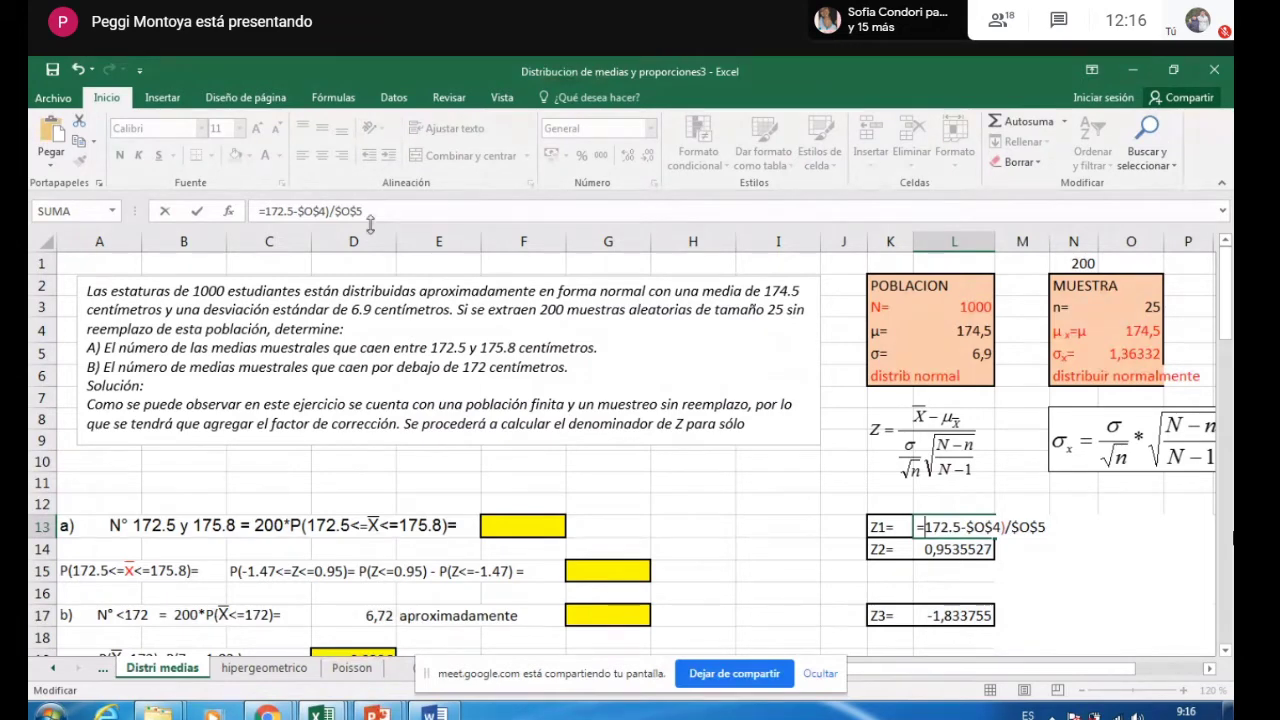
pyautogui.press('Return')
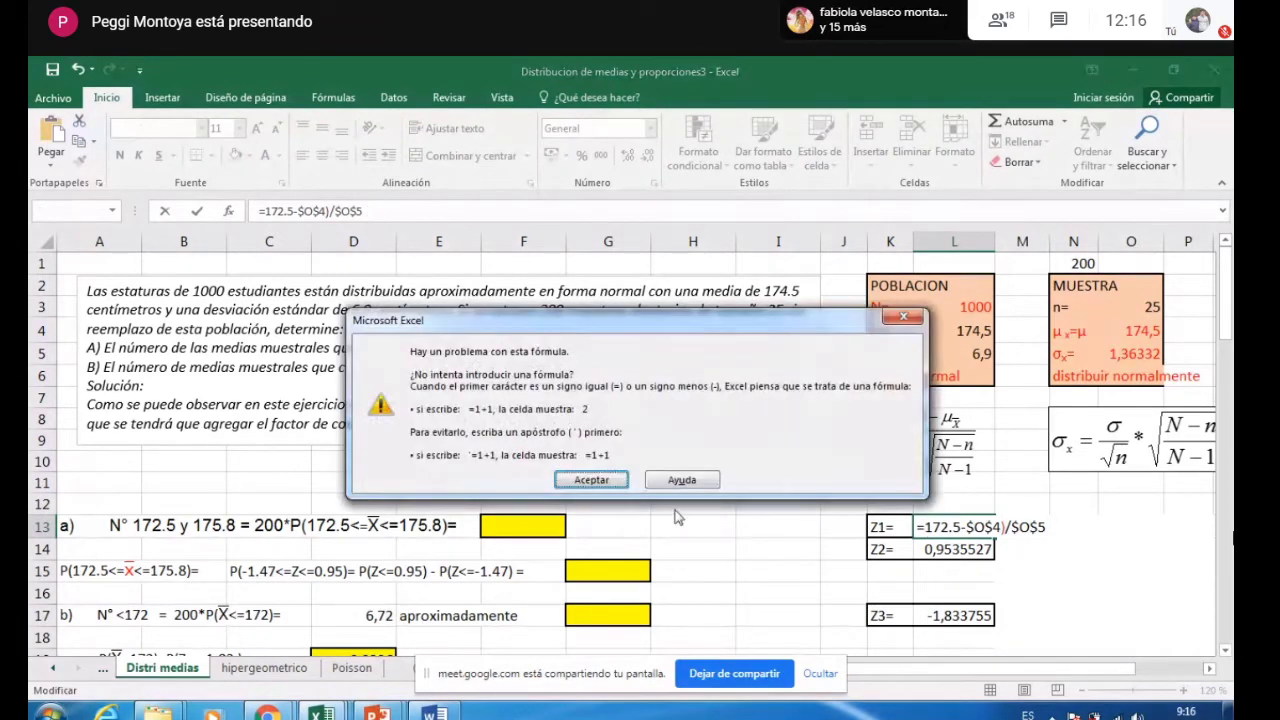
pyautogui.click(615, 480)
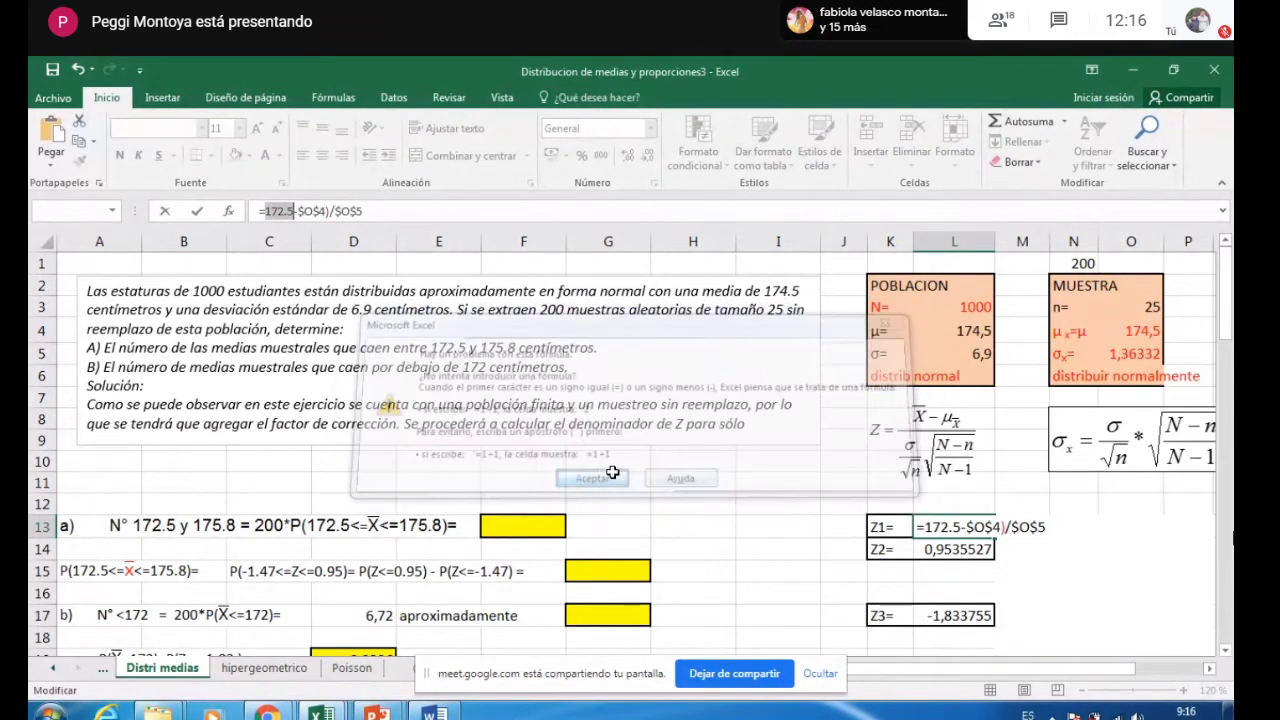
# - Remove the equals sign from the Z1 formula, commit it in cell L13, and inspect the Z2 formula in cell L14
pyautogui.click(263, 211)
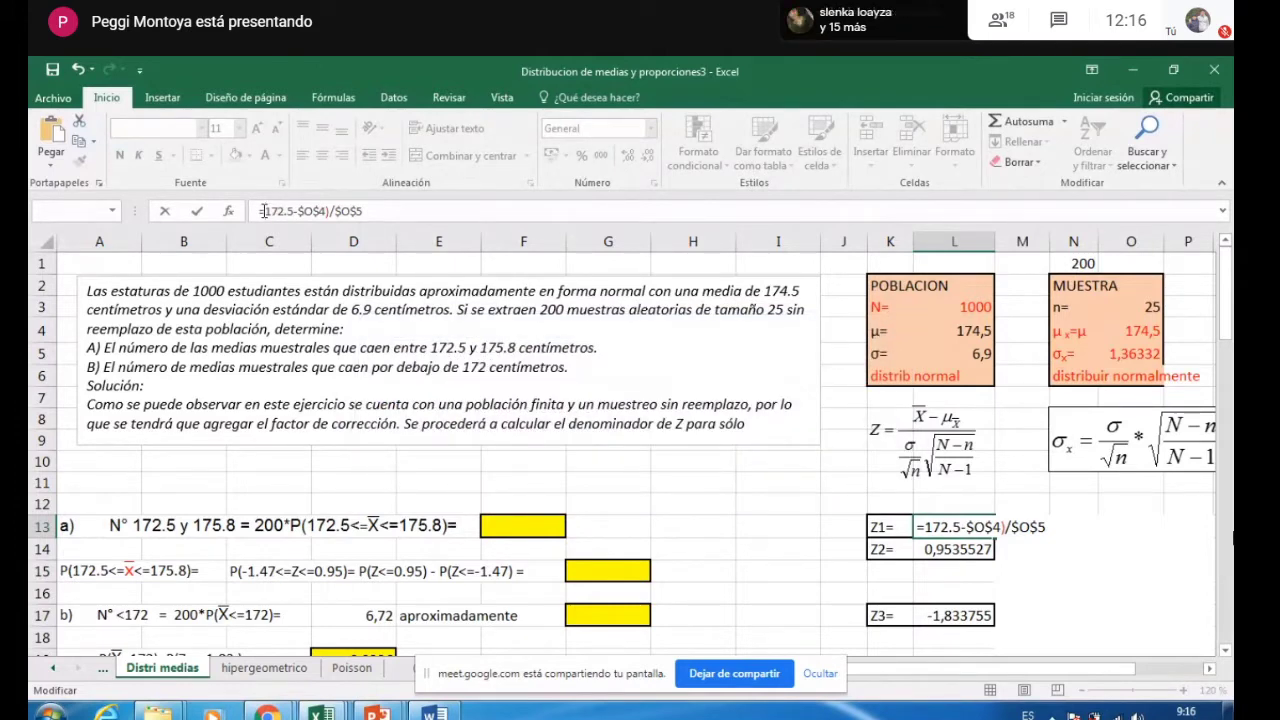
pyautogui.press('BackSpace')
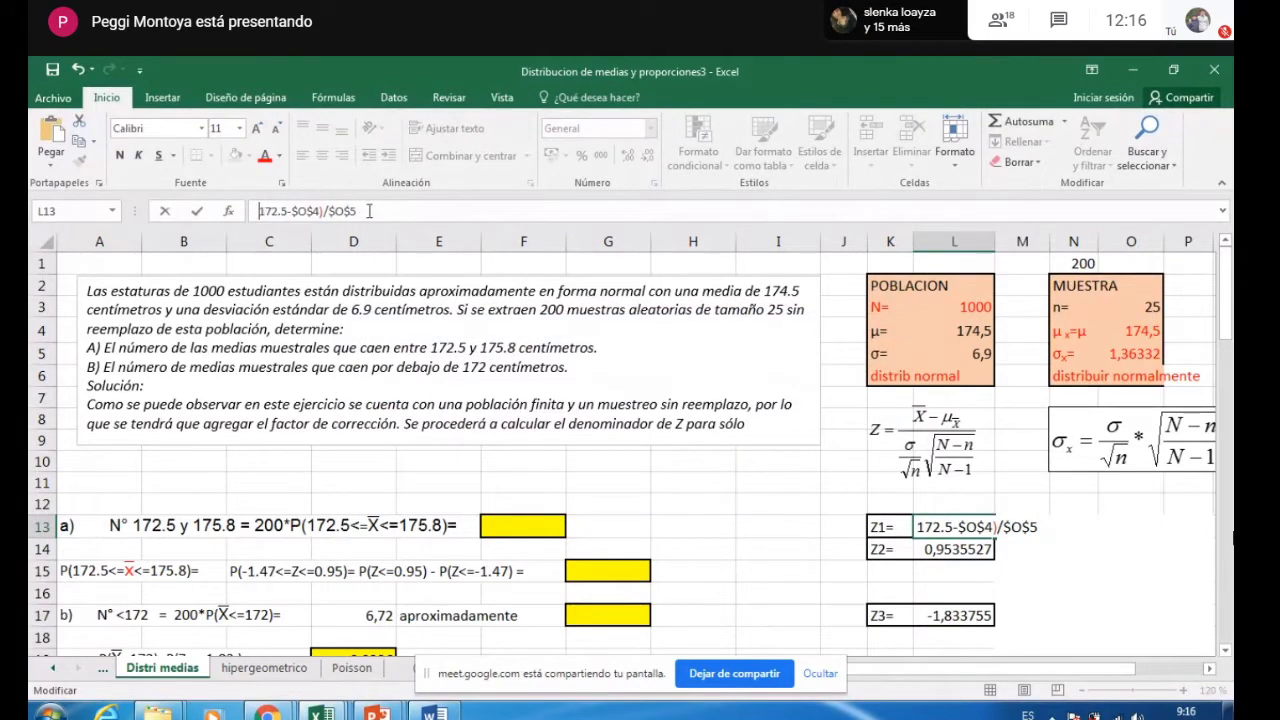
pyautogui.press('Return')
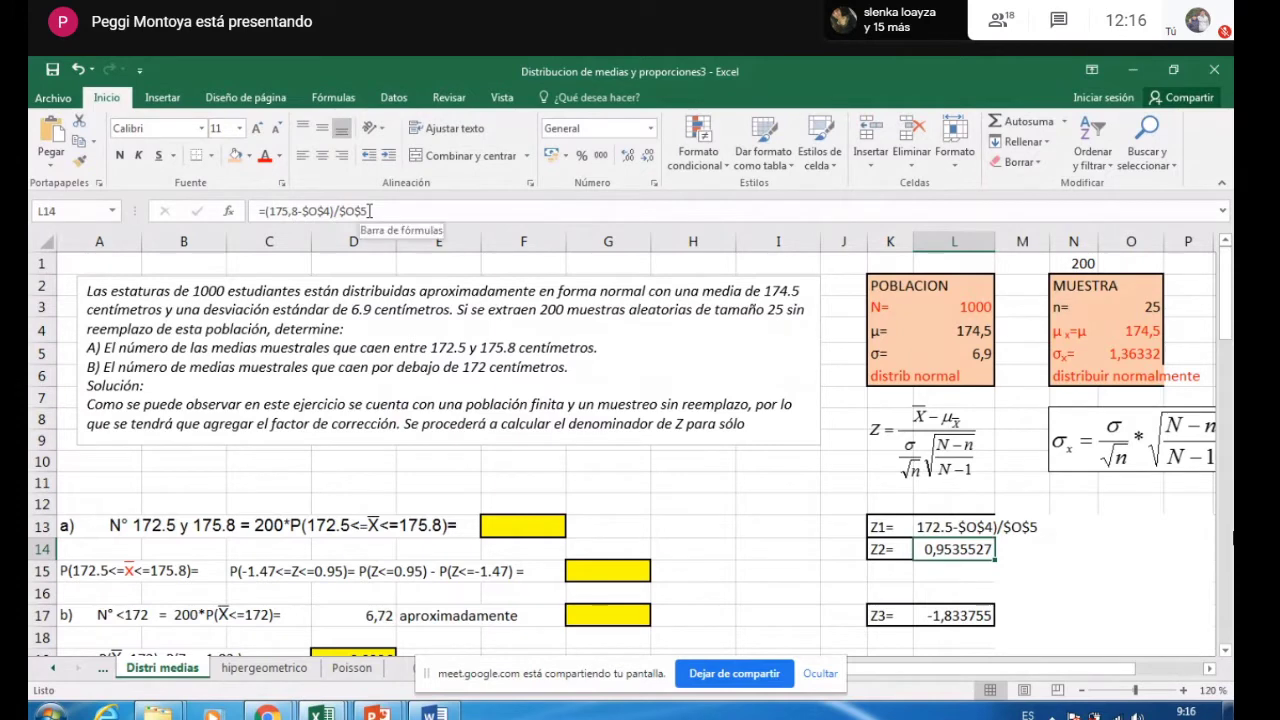
pyautogui.click(369, 211)
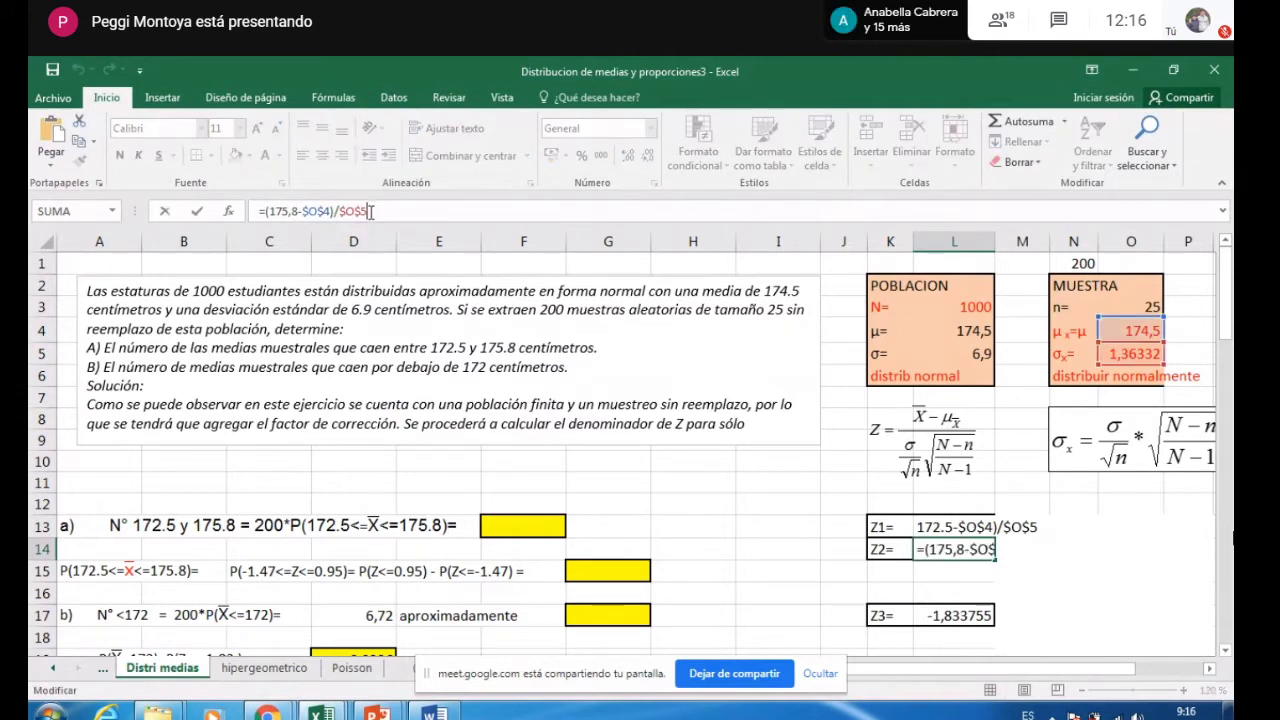
pyautogui.press('Return')
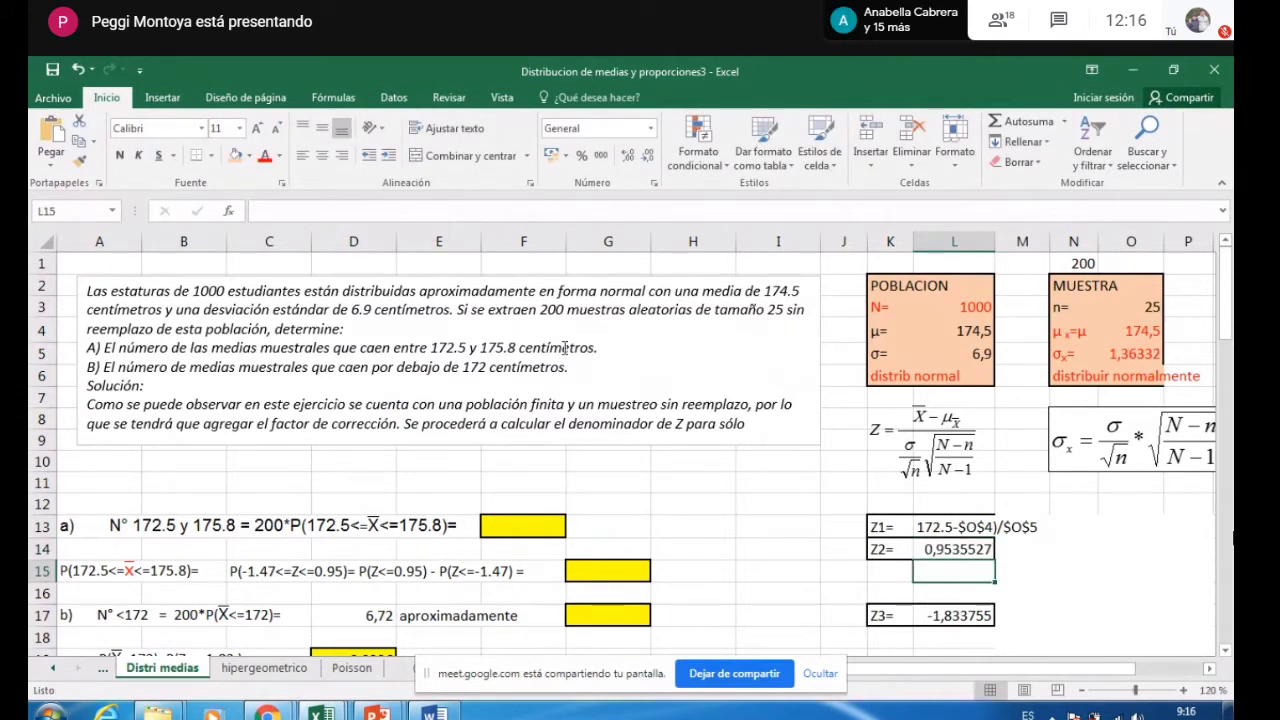
# - Add the opening parenthesis so cell L13 reads (172.5-$O$4)/$O$5, commit it, and compare it with the Z2 formula in cell L14
pyautogui.click(972, 527)
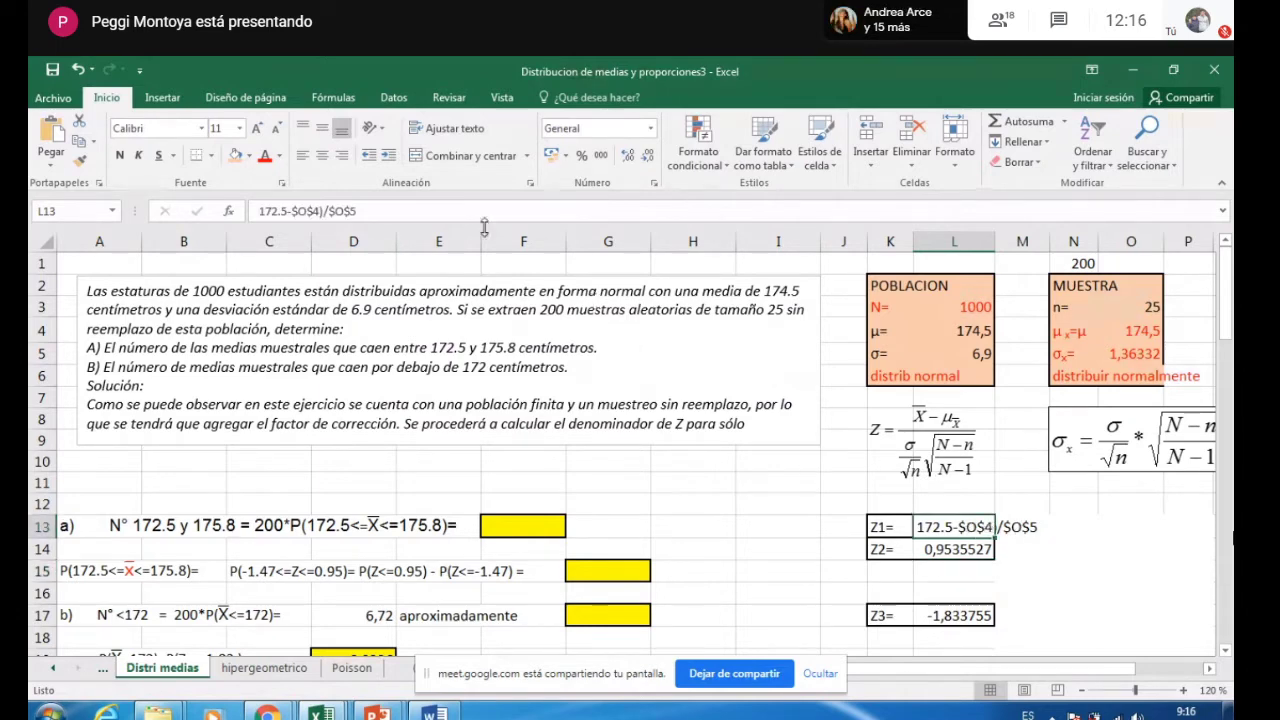
pyautogui.click(360, 211)
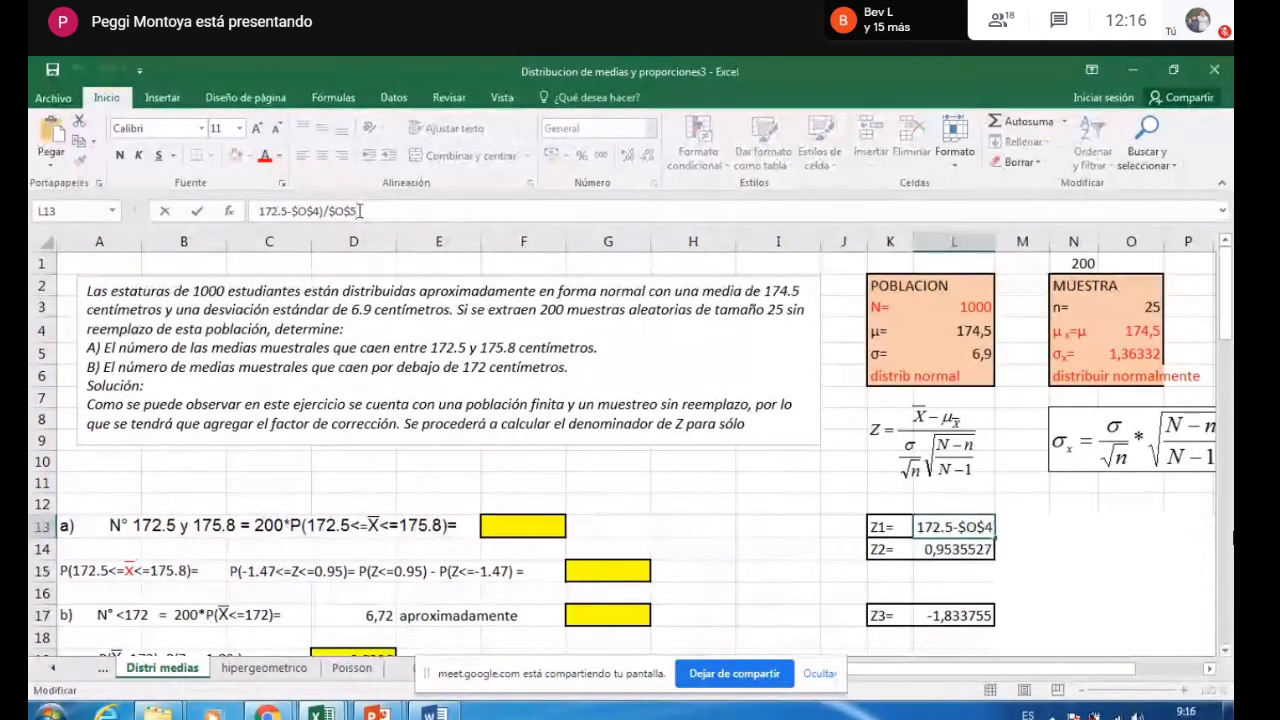
pyautogui.click(258, 211)
pyautogui.write('(')
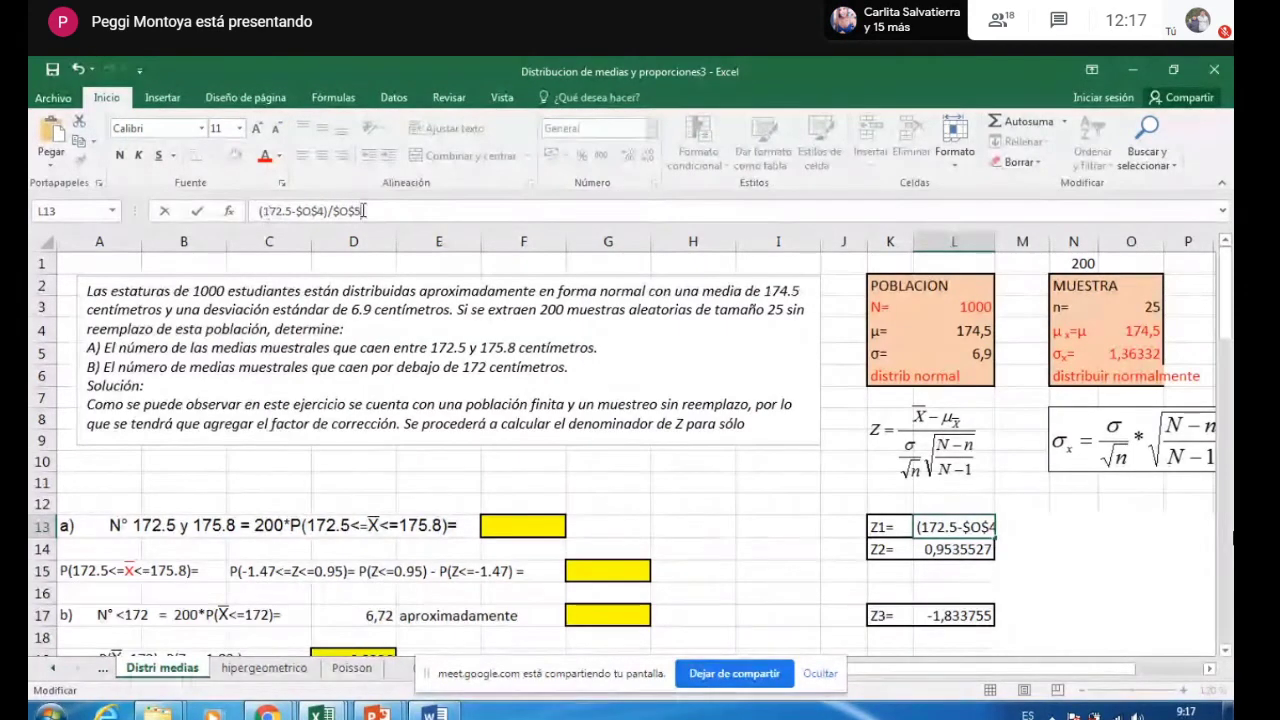
pyautogui.press('Return')
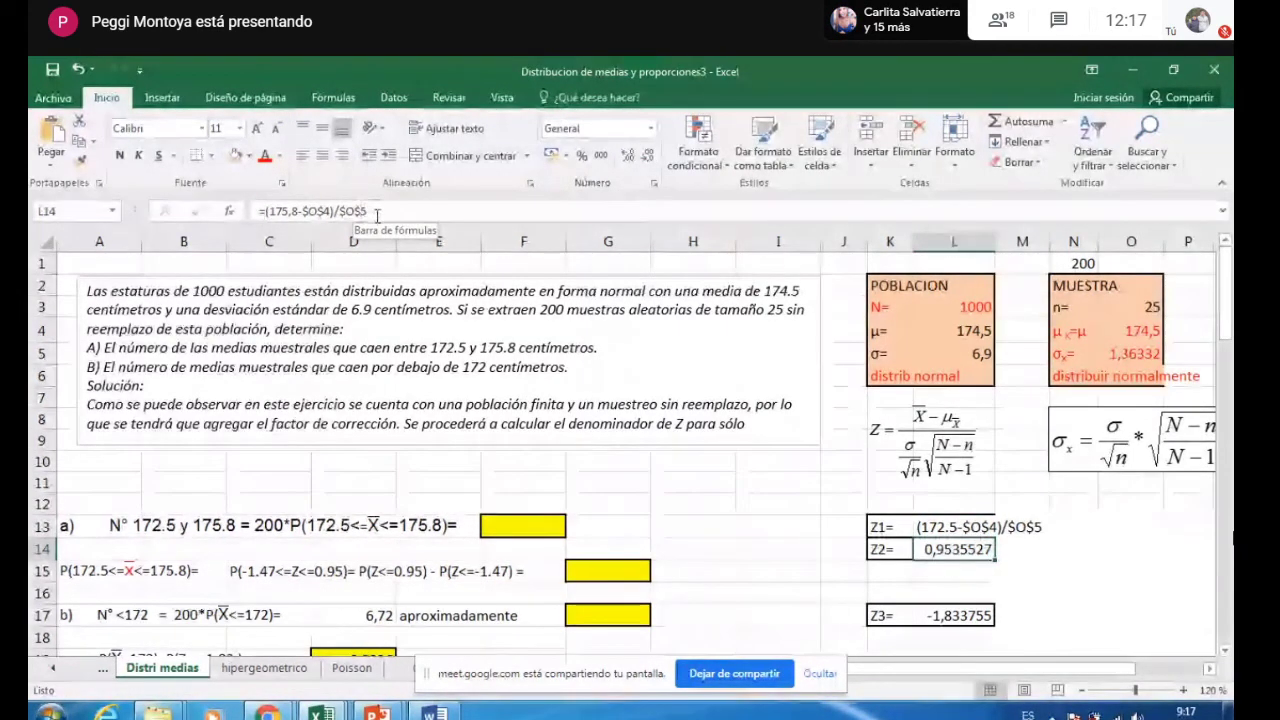
pyautogui.click(372, 211)
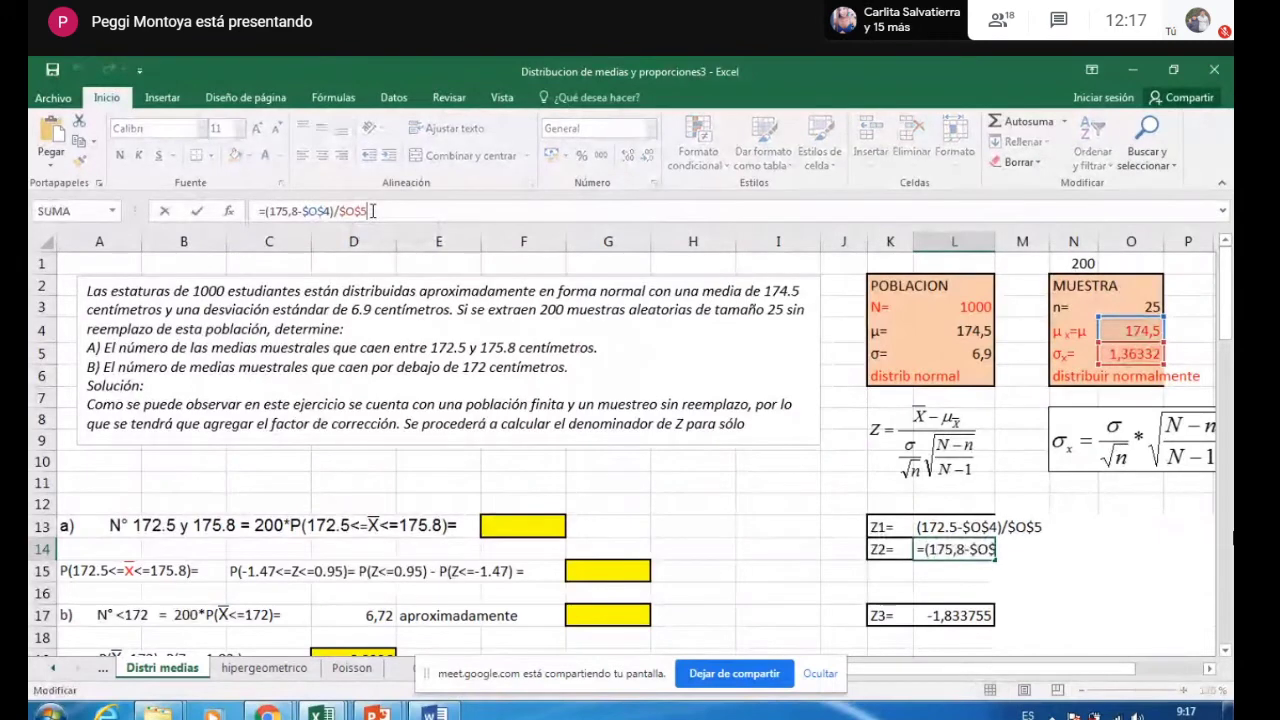
pyautogui.press('Return')
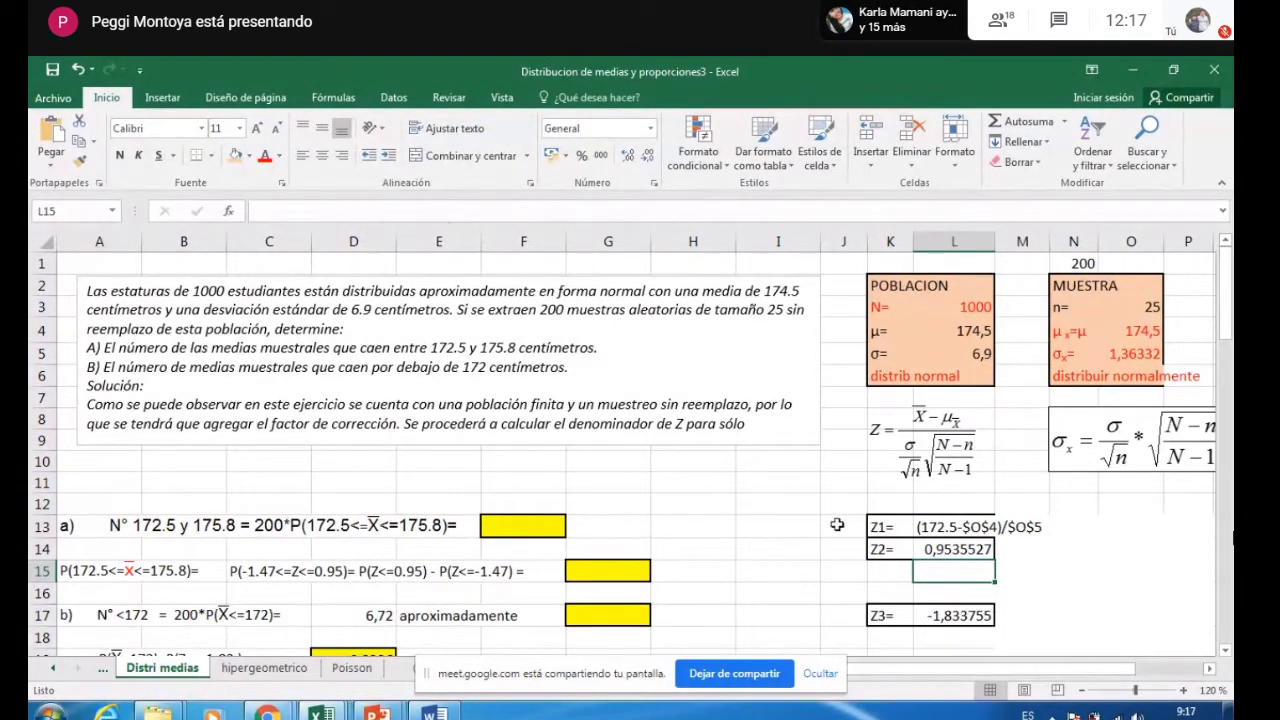
# - Put an equals sign before the Z1 expression in cell L13 and try to commit =(172.5-$O$4)/$O$5
pyautogui.click(1059, 549)
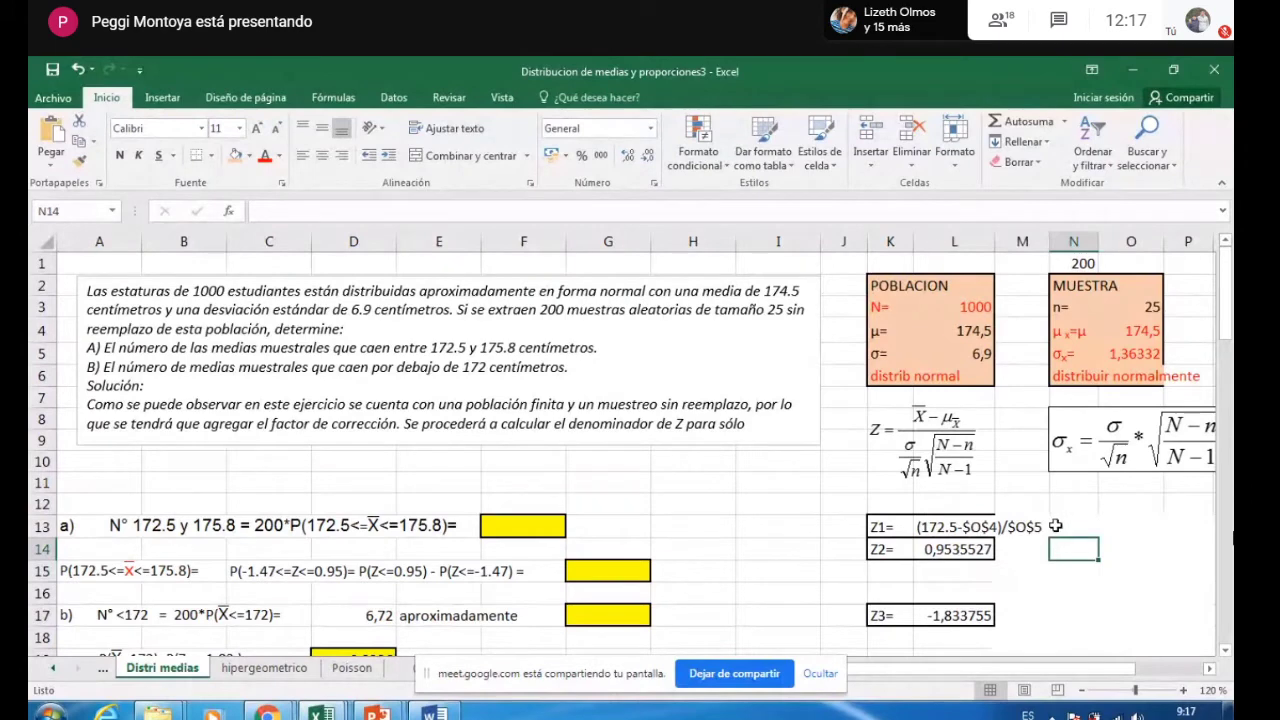
pyautogui.click(1056, 526)
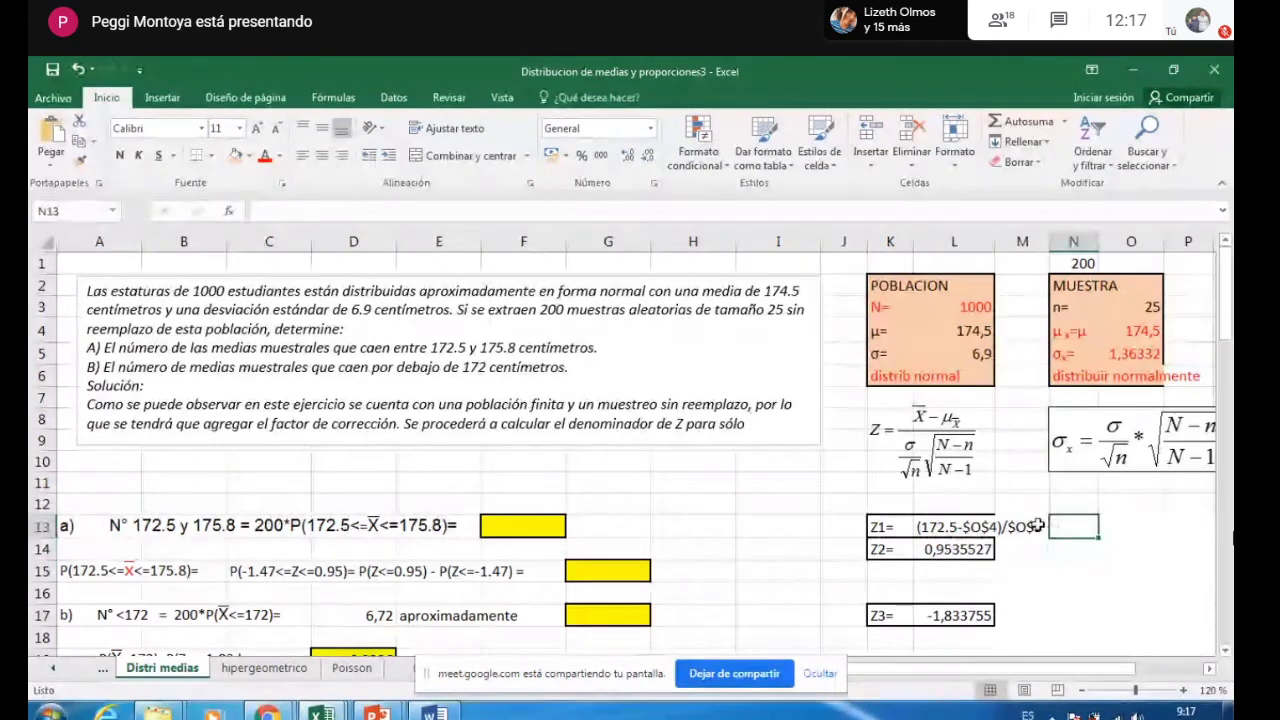
pyautogui.click(916, 527)
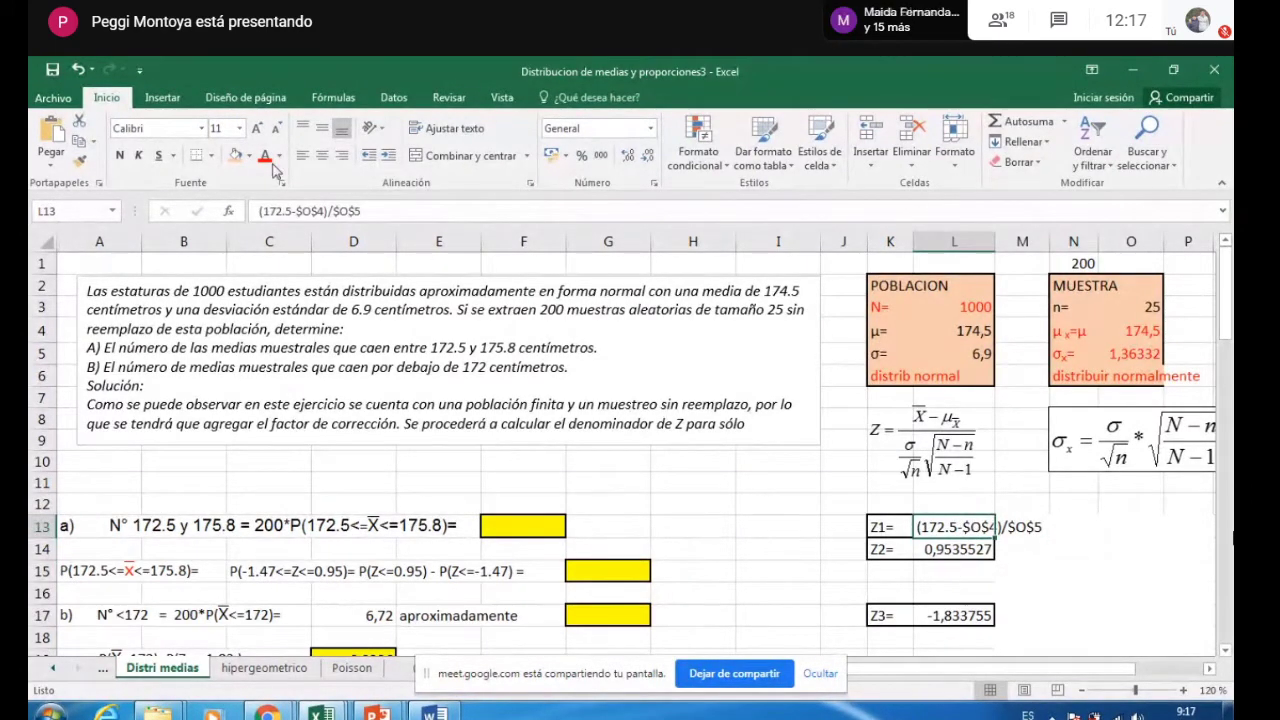
pyautogui.click(252, 211)
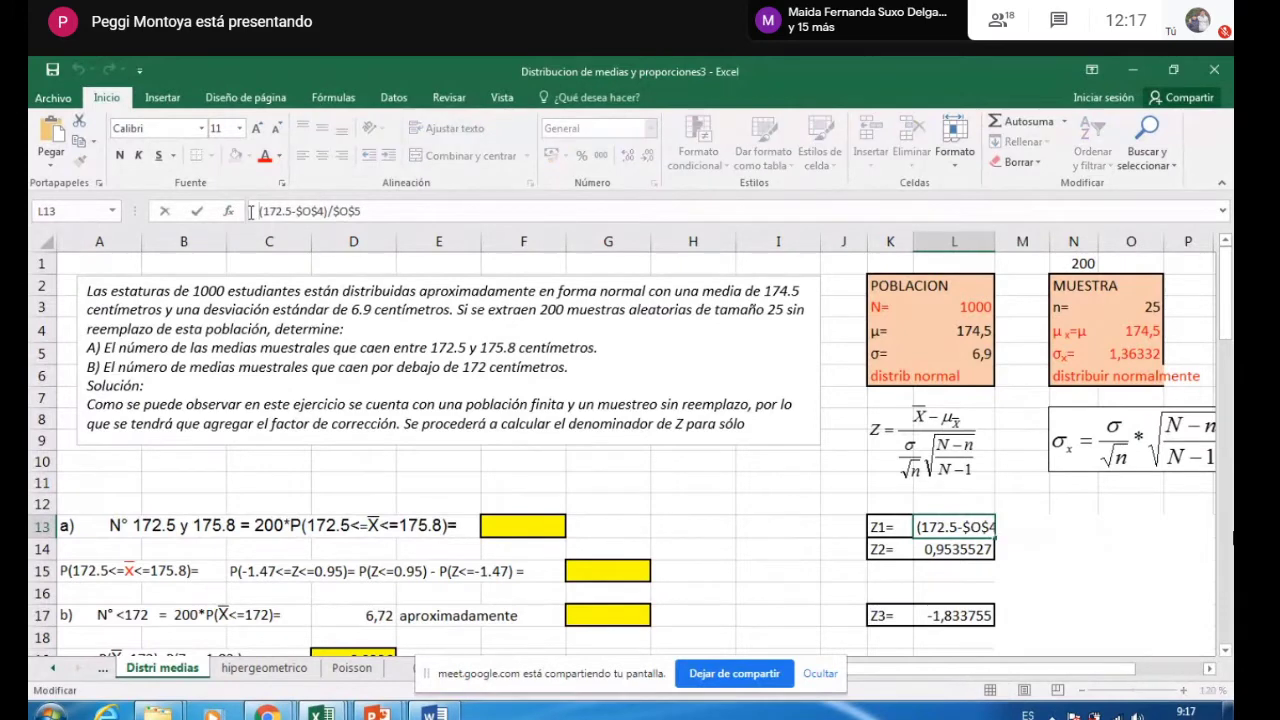
pyautogui.write('=')
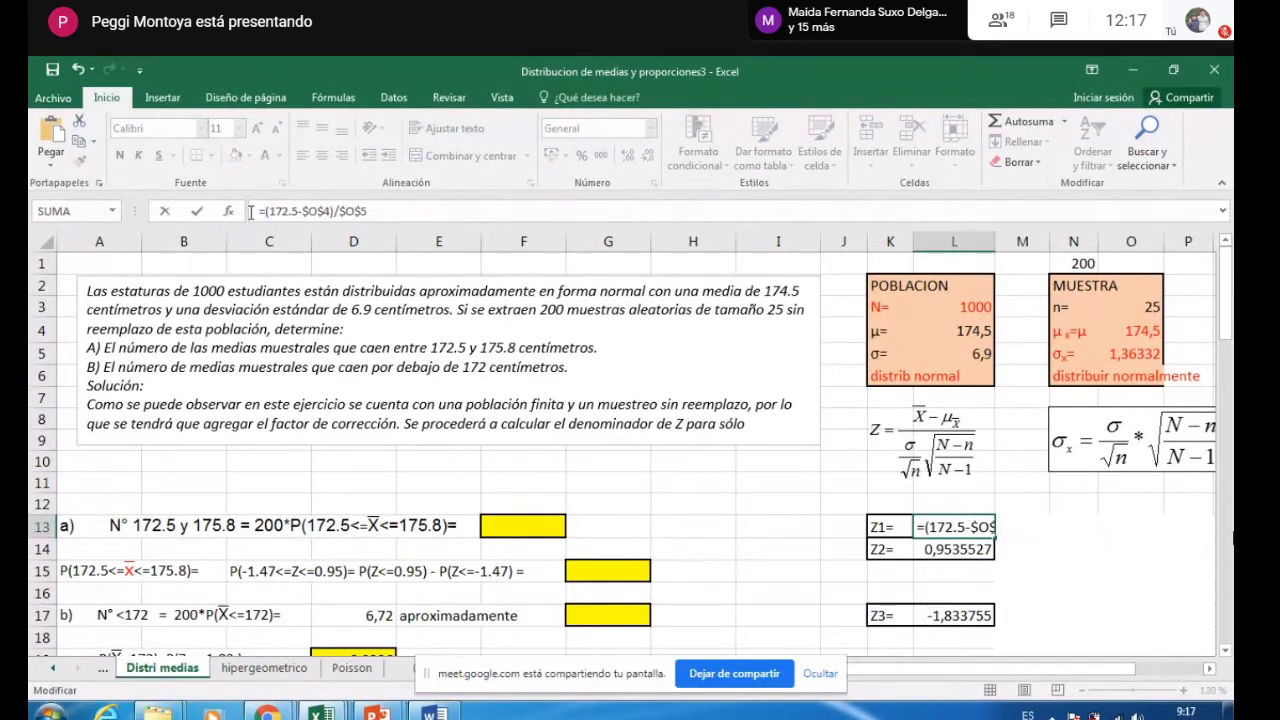
pyautogui.click(369, 211)
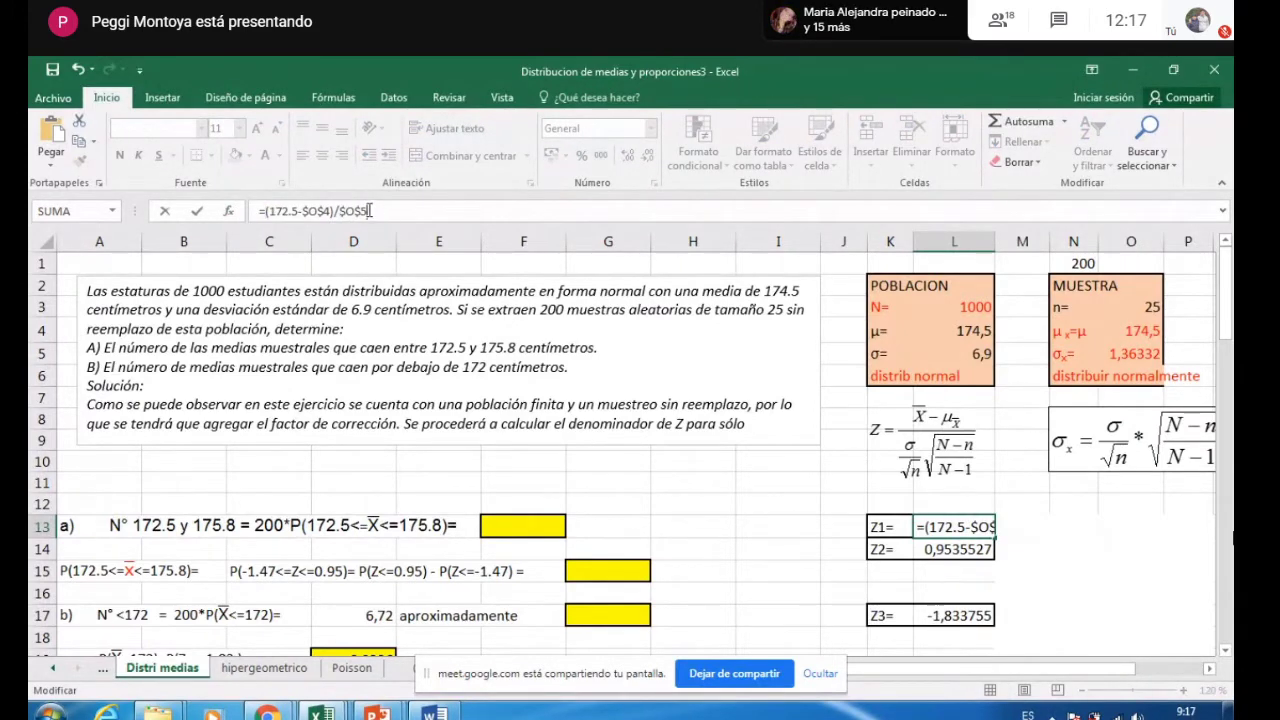
pyautogui.press('Return')
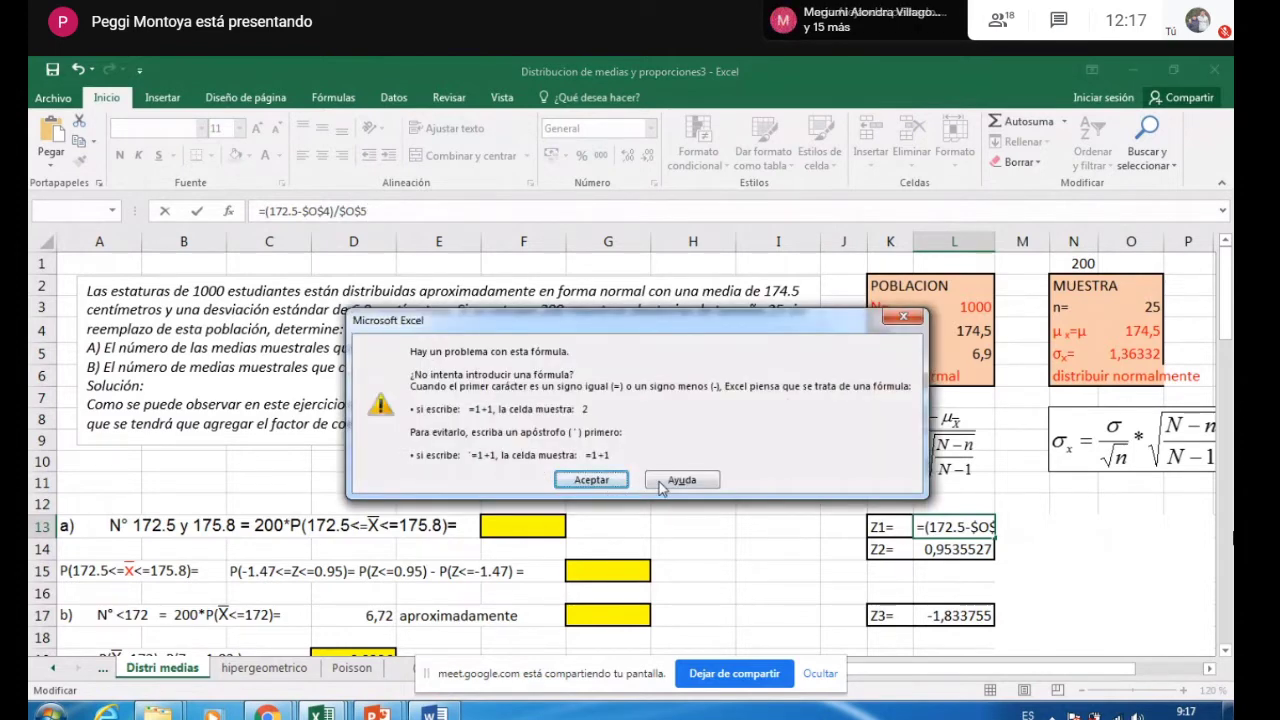
pyautogui.click(628, 481)
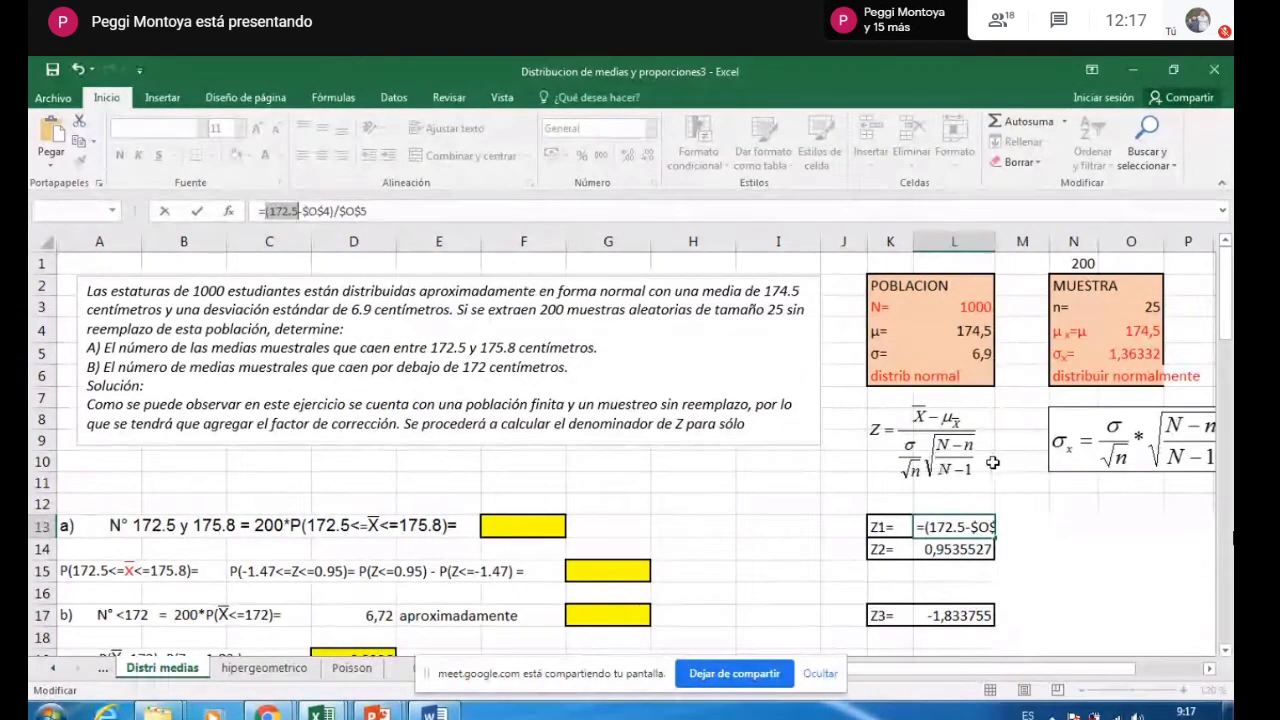
# - Erase the Z1 formula in cell L13 back to its opening =(
pyautogui.click(371, 210)
pyautogui.press('BackSpace')
pyautogui.press('BackSpace')
pyautogui.press('BackSpace')
pyautogui.press('BackSpace')
pyautogui.press('BackSpace')
pyautogui.press('BackSpace')
pyautogui.press('BackSpace')
pyautogui.press('BackSpace')
pyautogui.press('BackSpace')
pyautogui.press('BackSpace')
pyautogui.press('BackSpace')
pyautogui.press('BackSpace')
pyautogui.press('BackSpace')
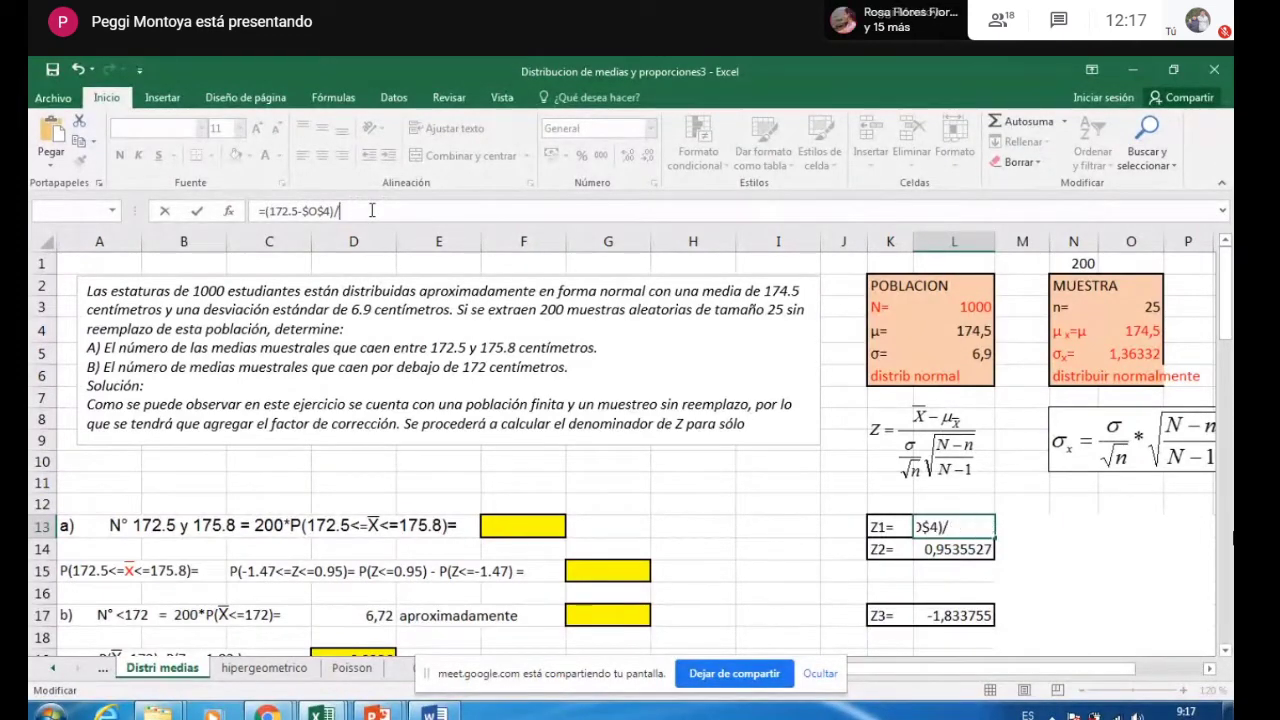
pyautogui.press('BackSpace')
pyautogui.press('BackSpace')
pyautogui.press('BackSpace')
pyautogui.press('BackSpace')
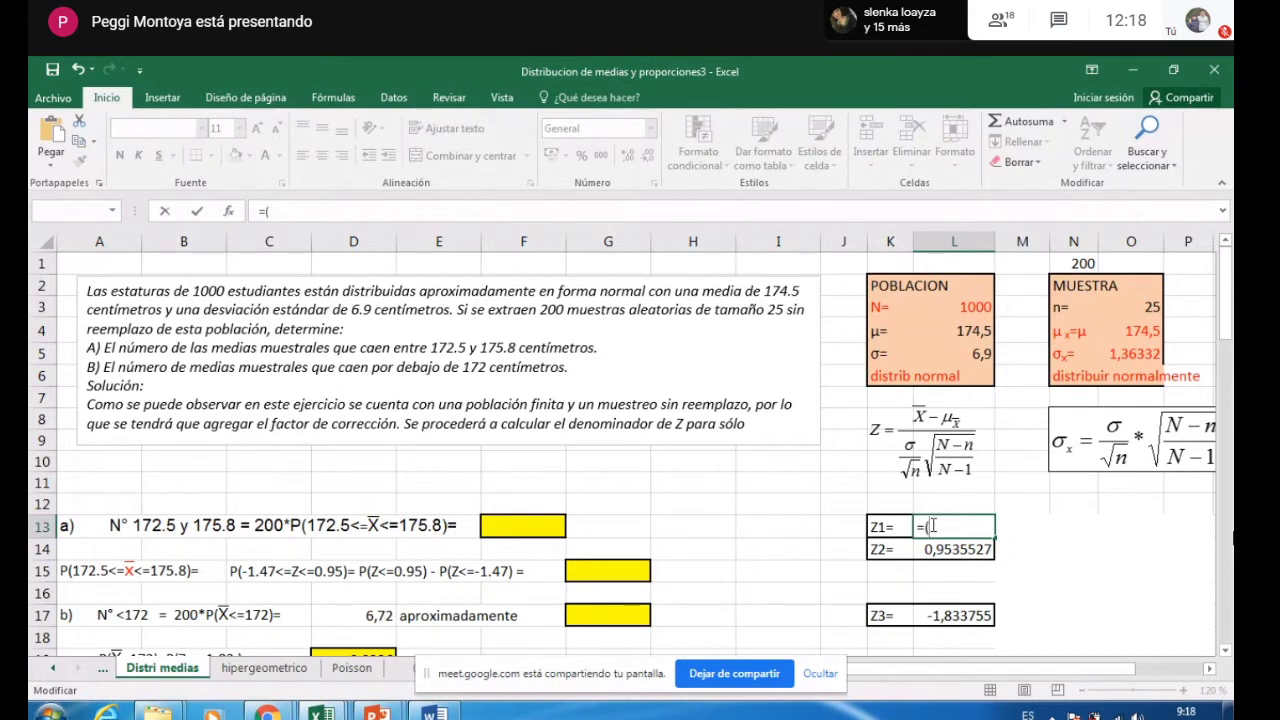
# - Rebuild the Z1 formula in cell L13 as =(172.5-O4)/O5, referencing the sample mean and standard deviation cells, and try to commit it
pyautogui.write('17')
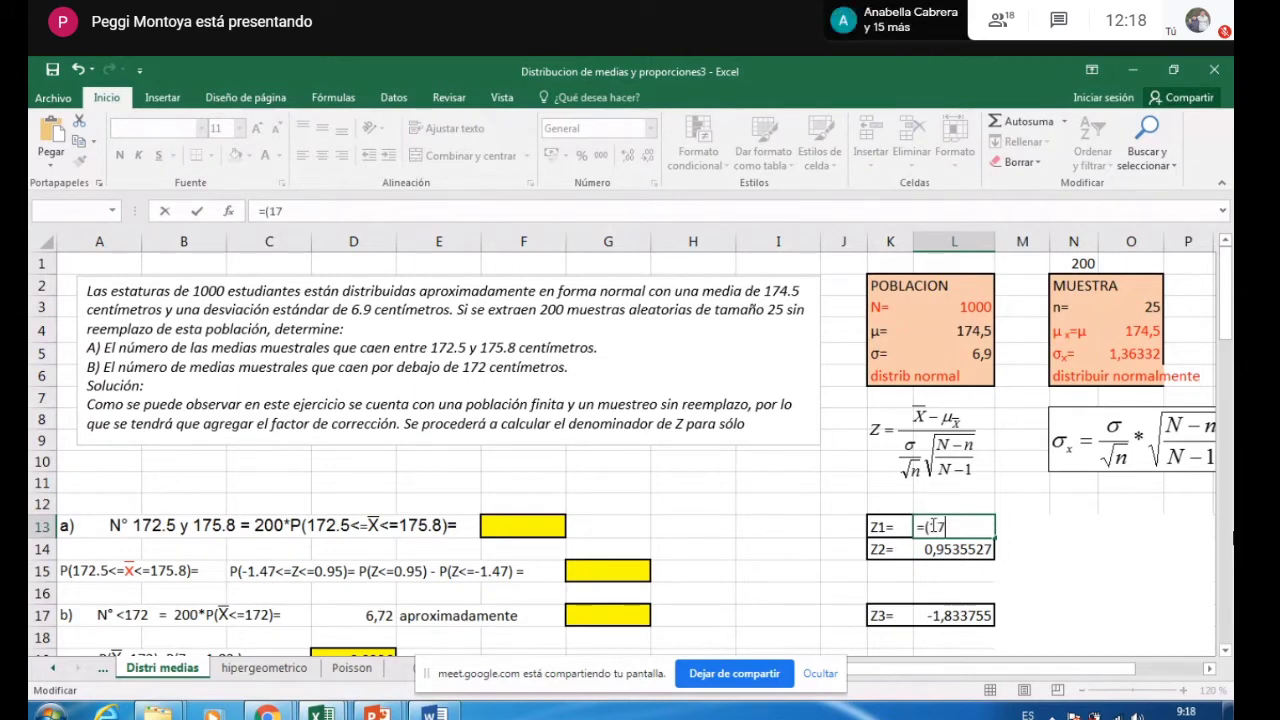
pyautogui.write('2.5')
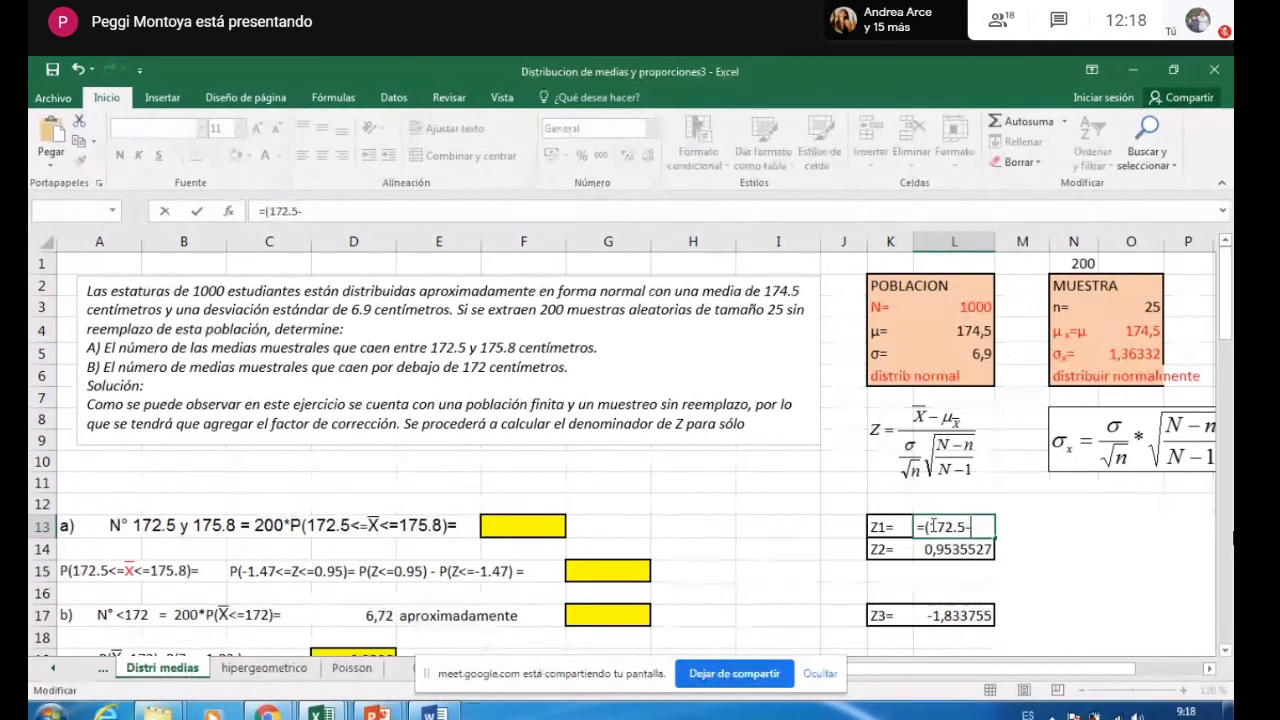
pyautogui.write('-')
pyautogui.click(980, 327)
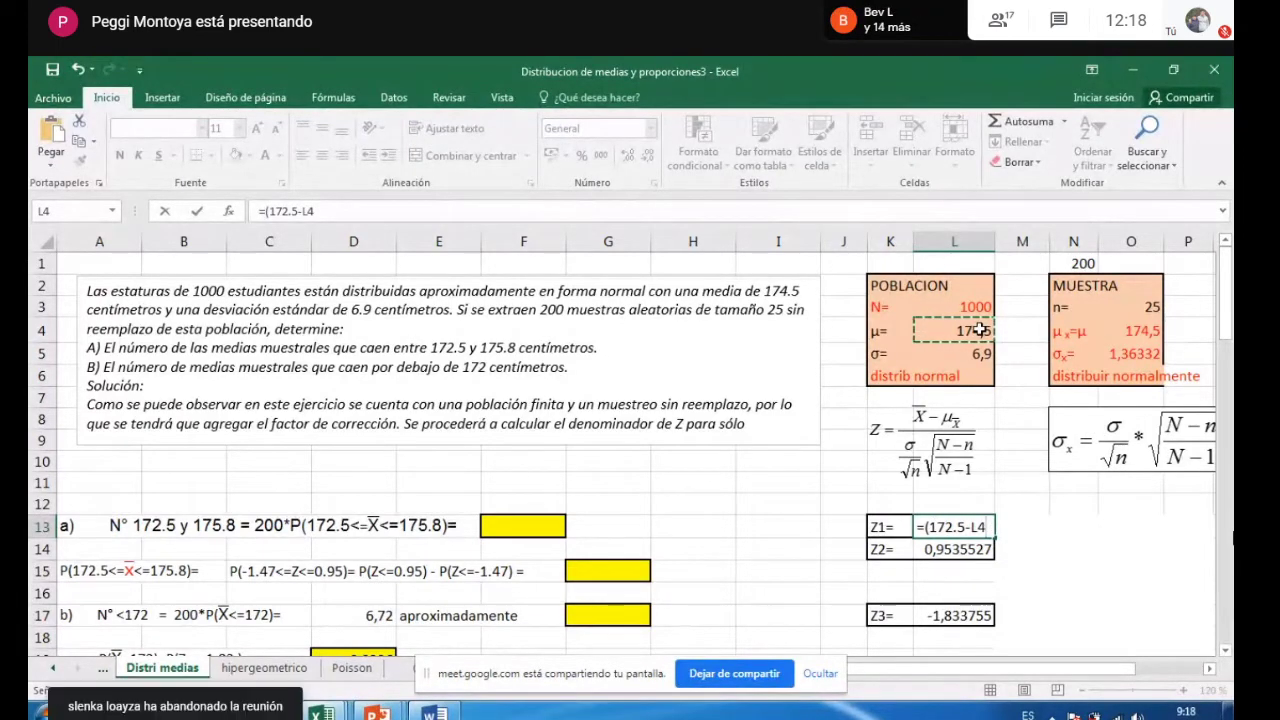
pyautogui.click(1128, 332)
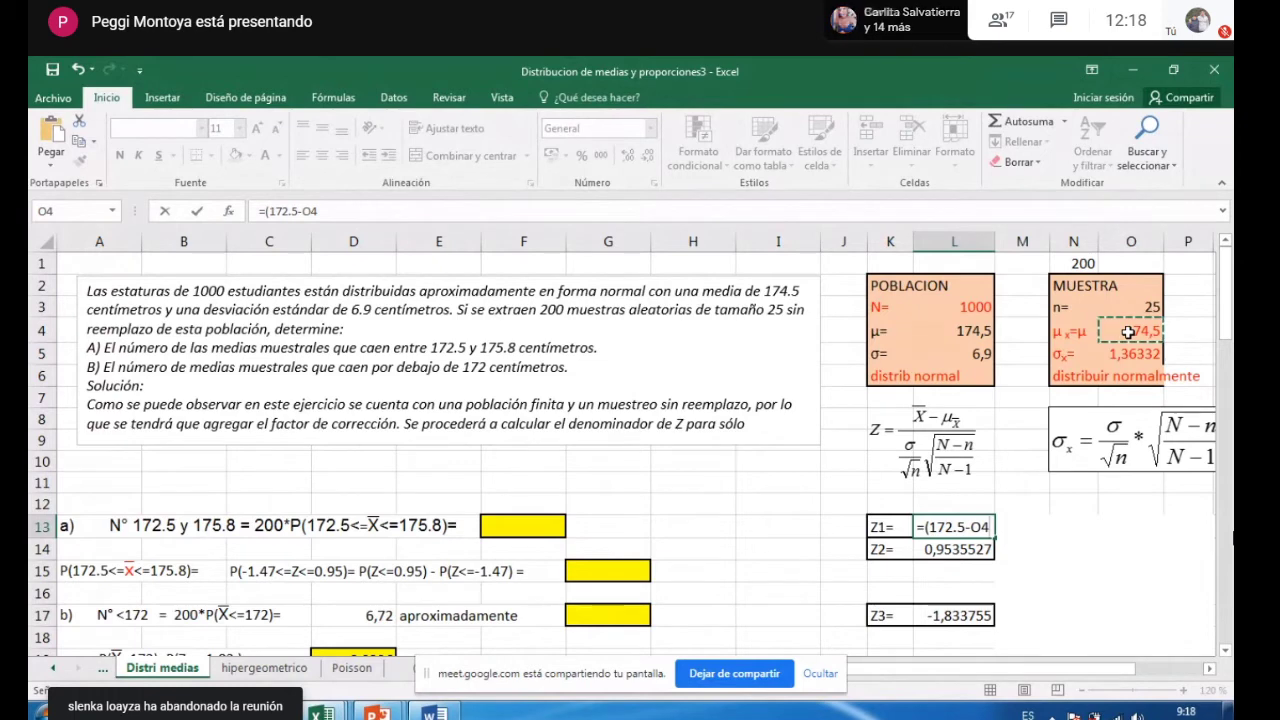
pyautogui.write(')')
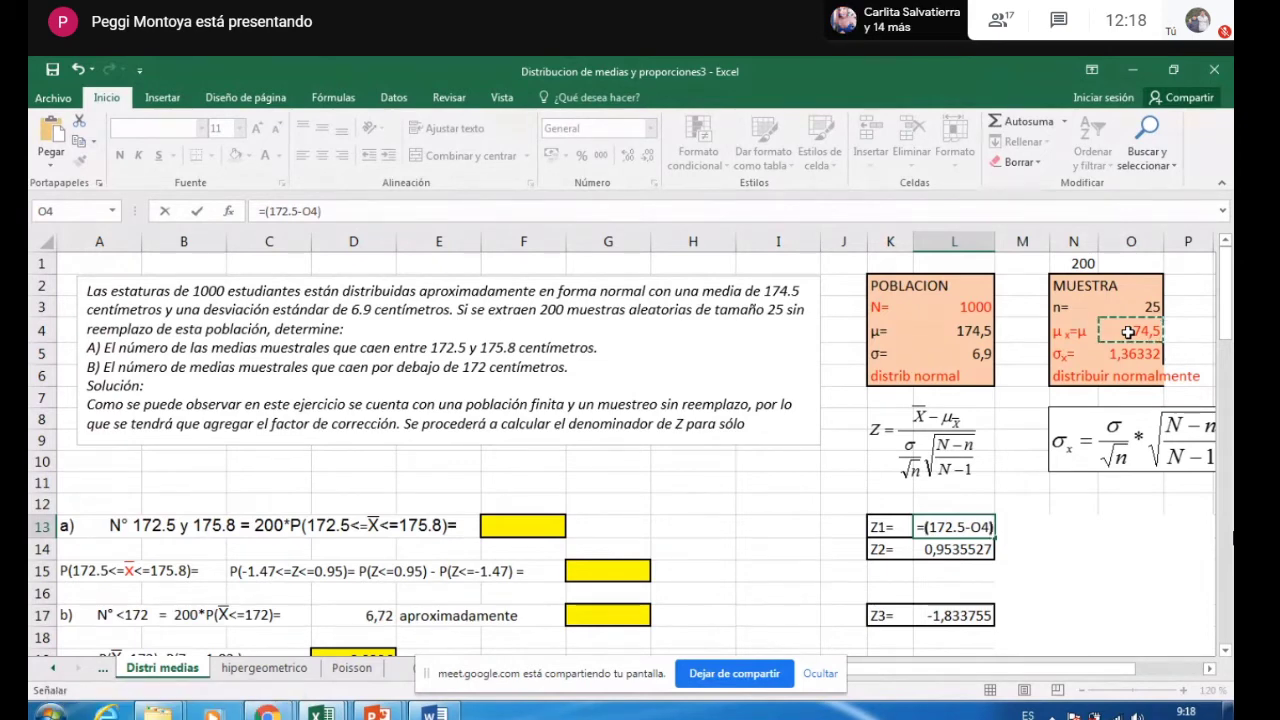
pyautogui.write('/')
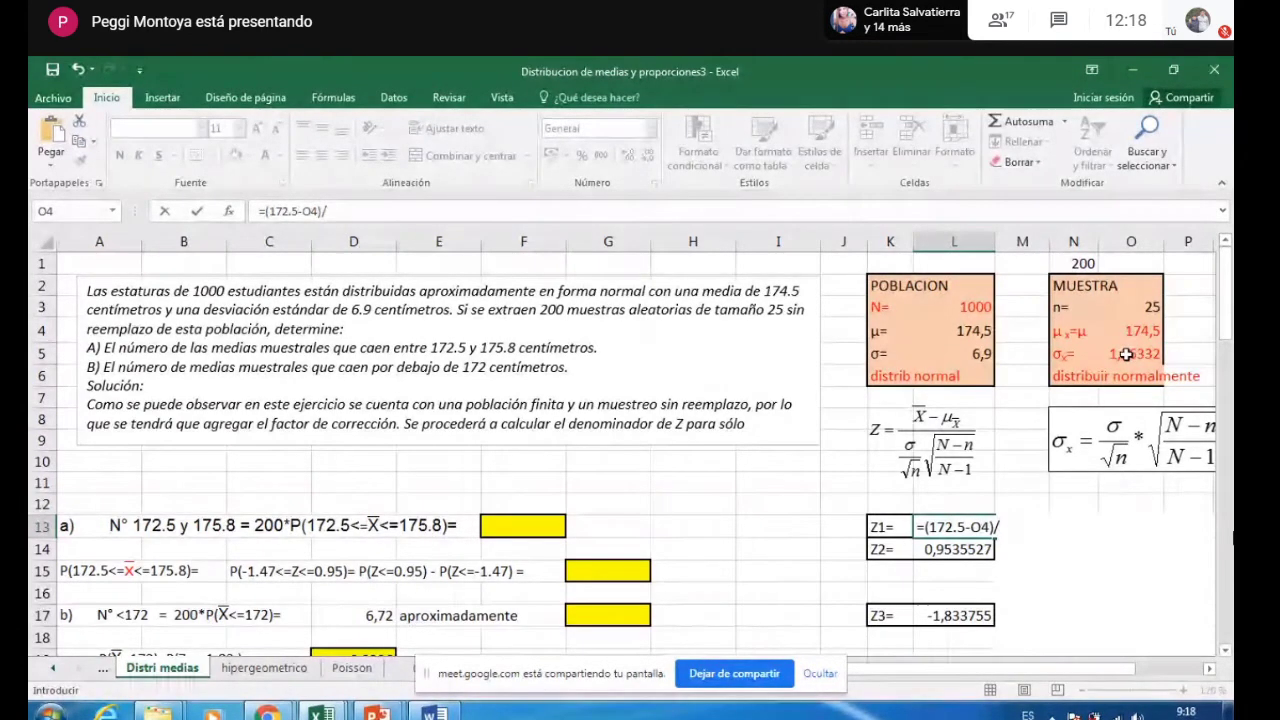
pyautogui.click(1133, 354)
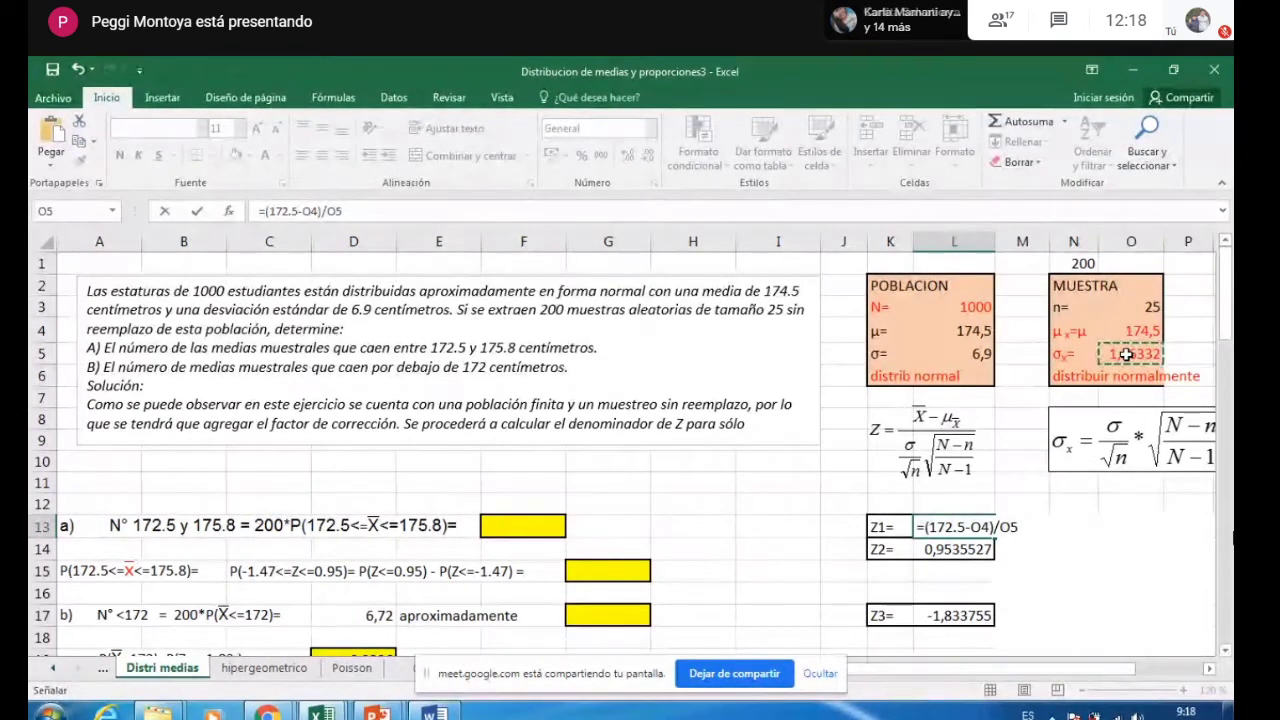
pyautogui.press('Return')
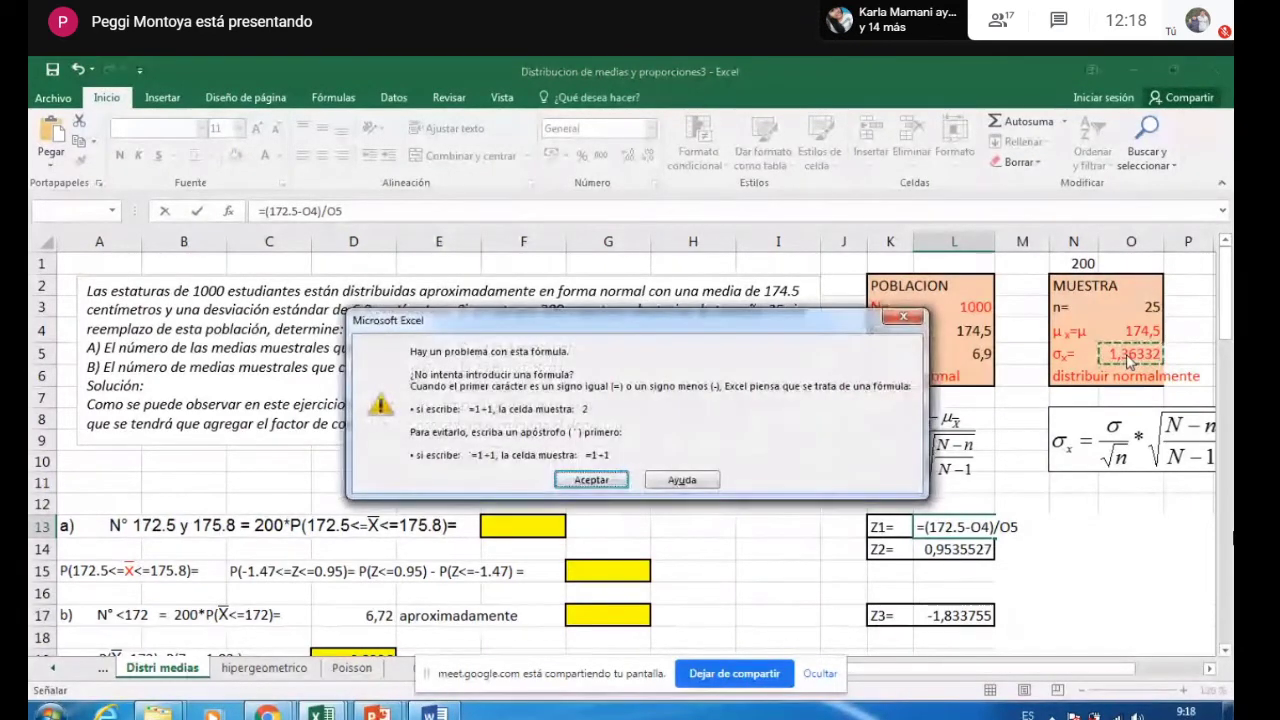
pyautogui.click(912, 320)
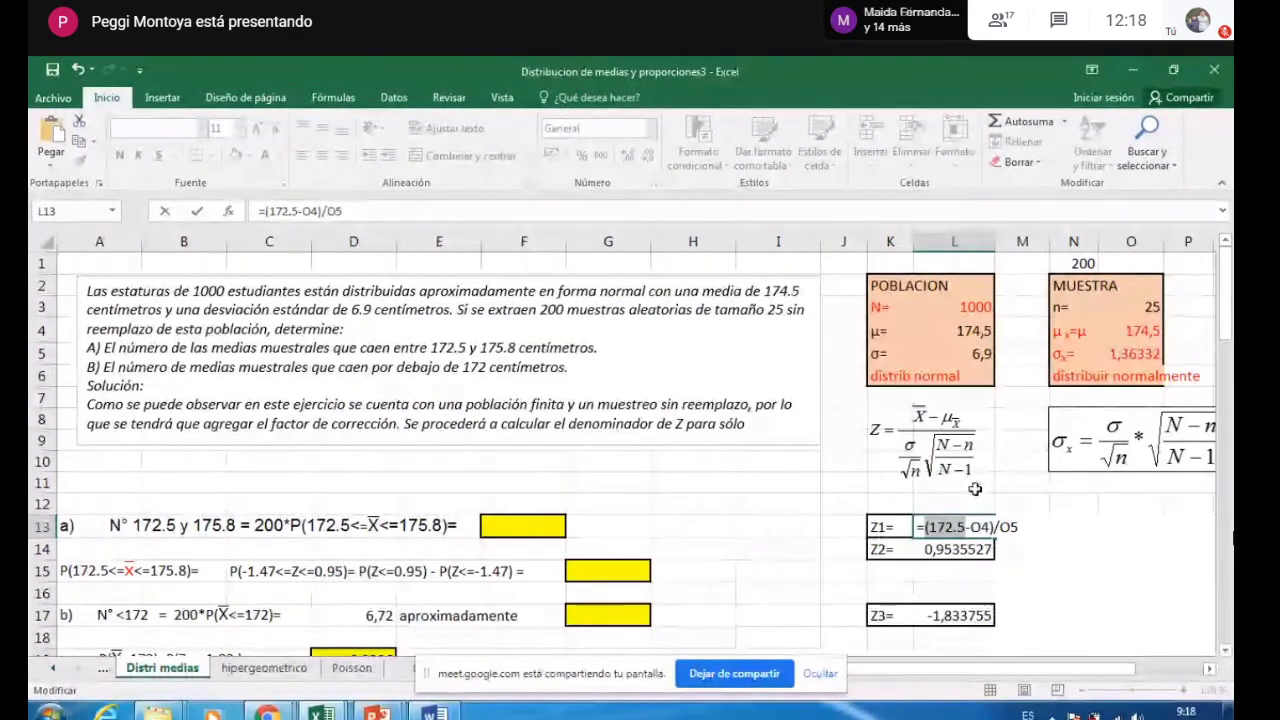
# - Replace the decimal point in the Z1 formula with a comma so cell L13 reads =(172,5-O4)/O5, commit it, and reselect the cell
pyautogui.click(952, 528)
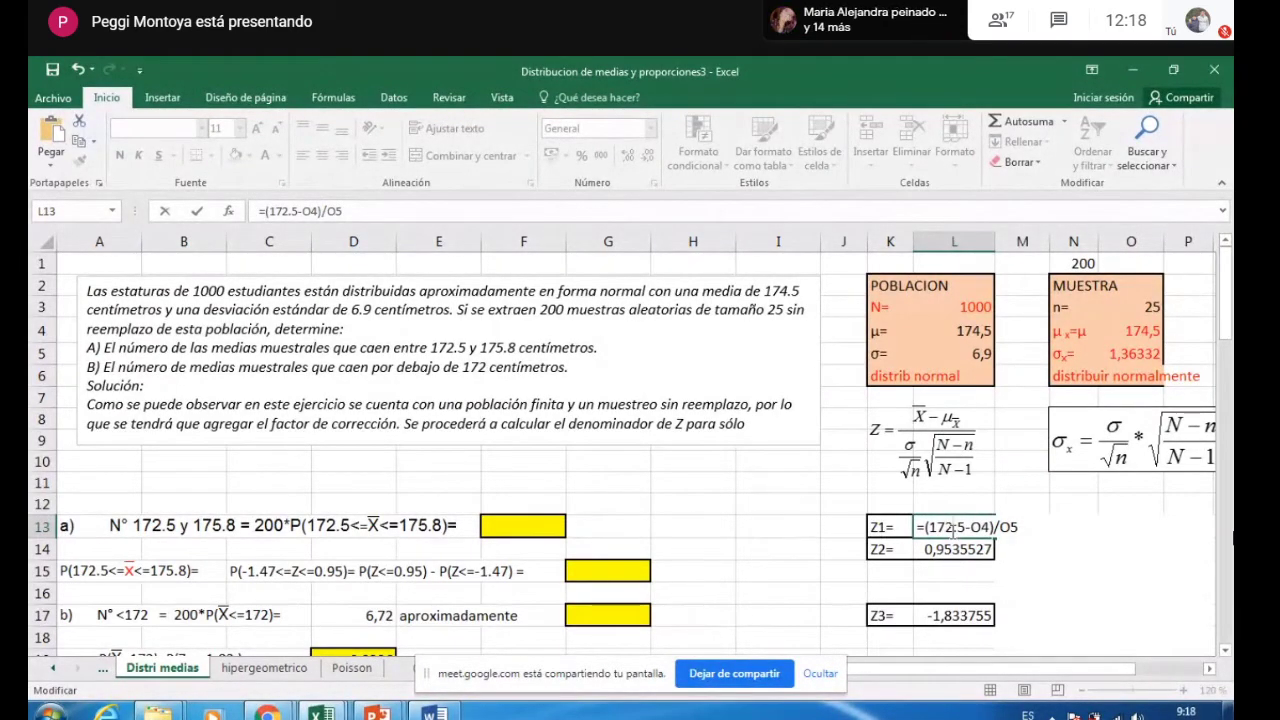
pyautogui.write("'")
pyautogui.press('Delete')
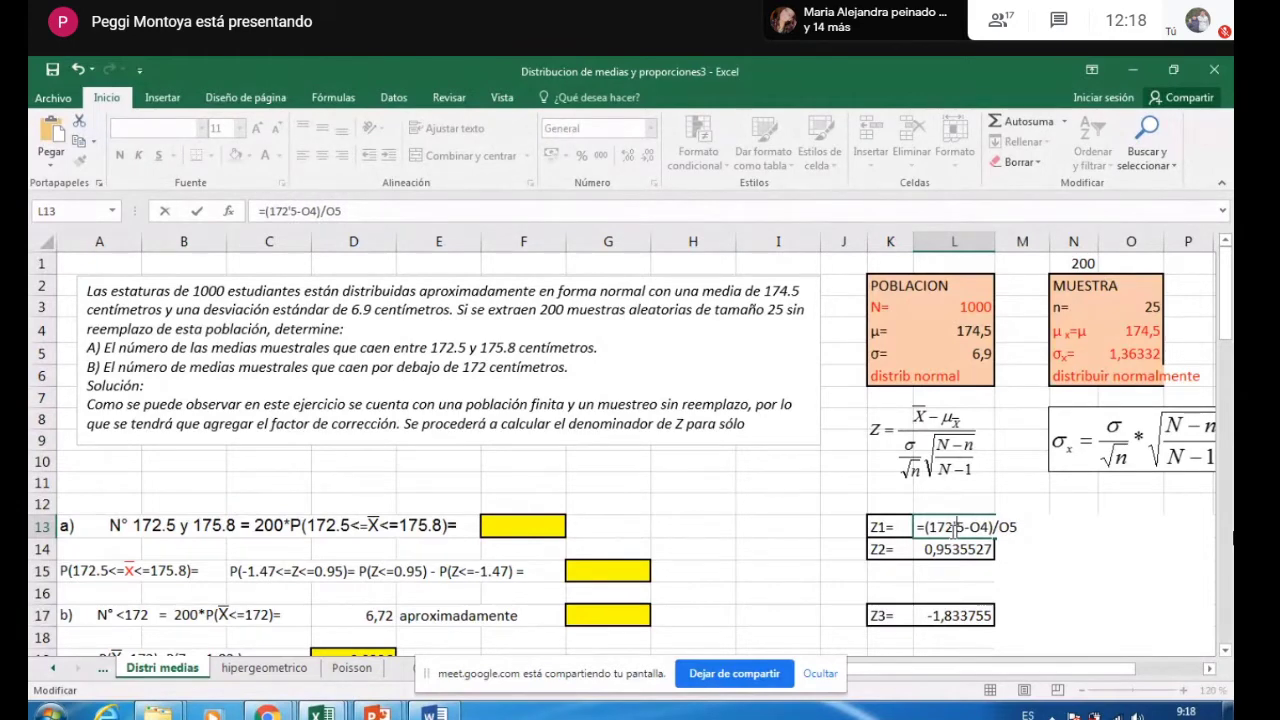
pyautogui.press('BackSpace')
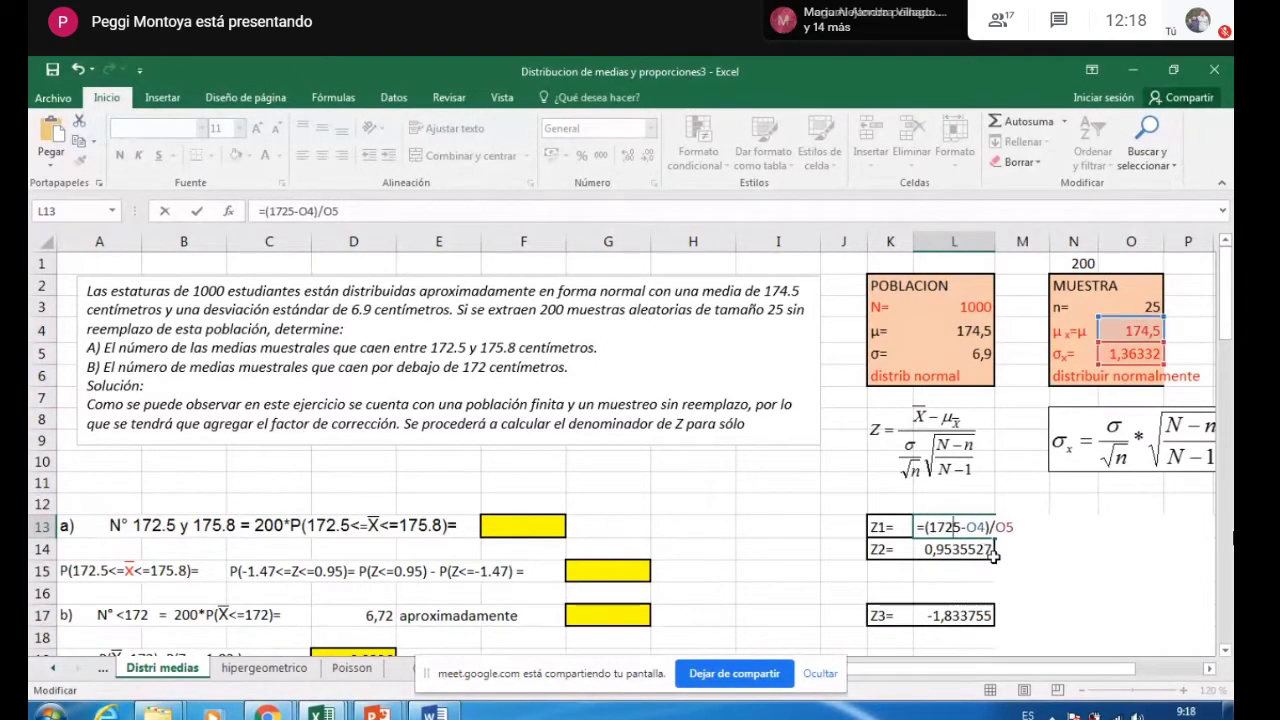
pyautogui.write(',')
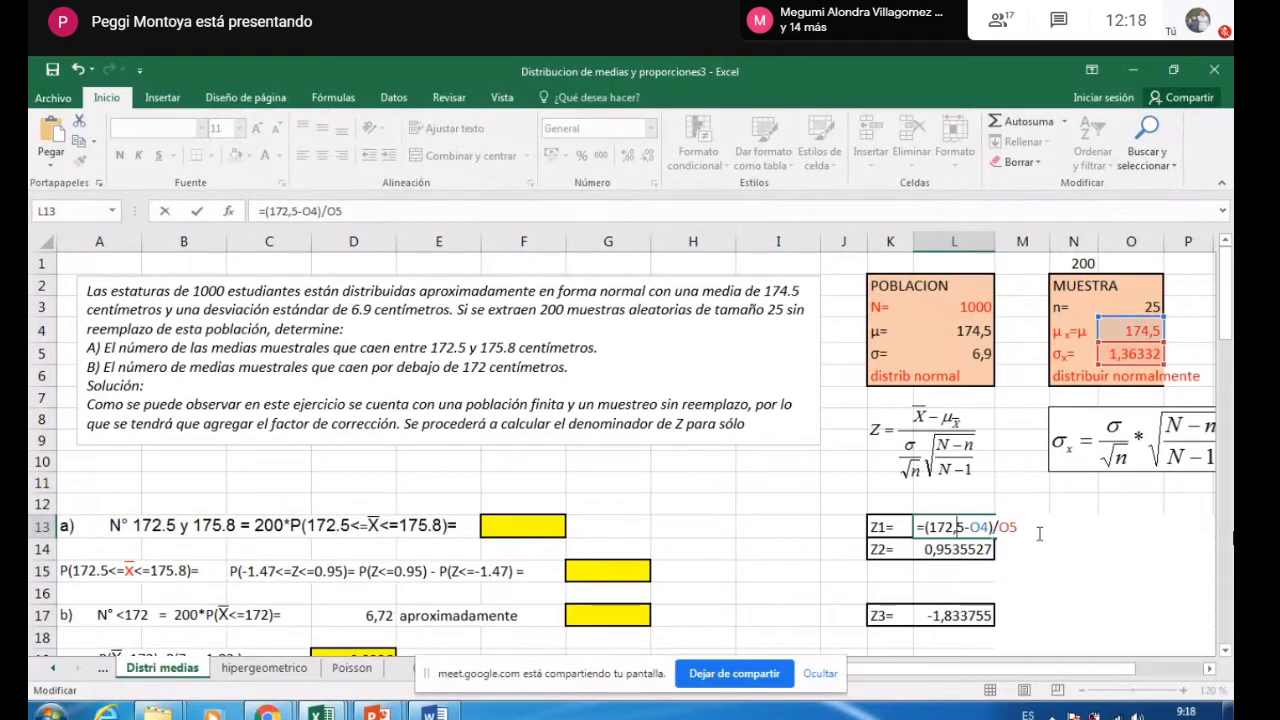
pyautogui.press('Return')
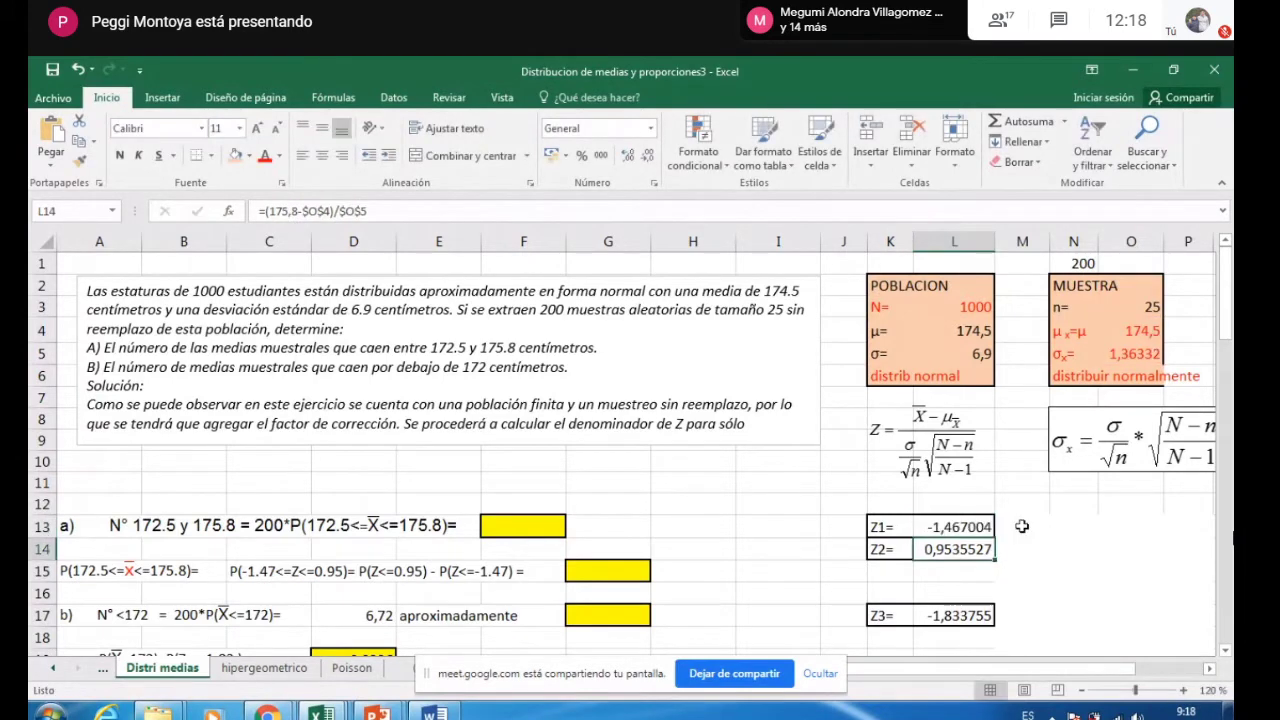
pyautogui.click(970, 527)
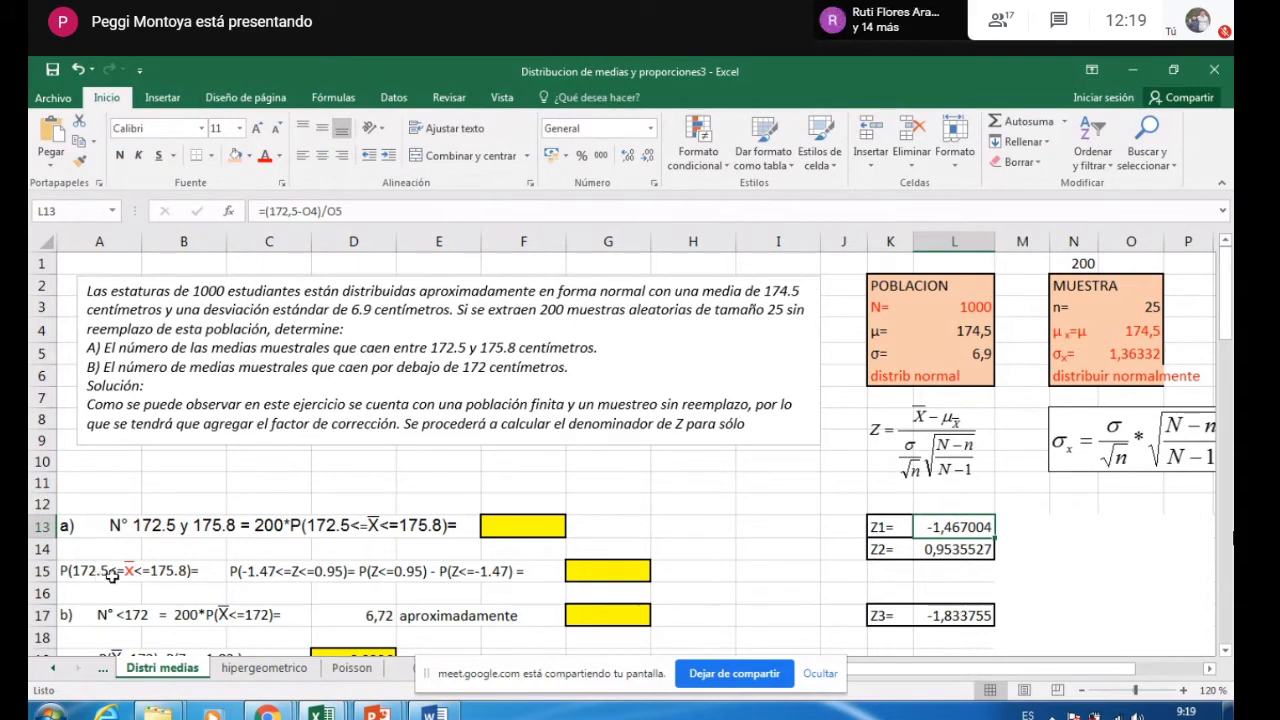
# - Erase the Z2 formula in cell L14 back to its opening =(
pyautogui.click(938, 551)
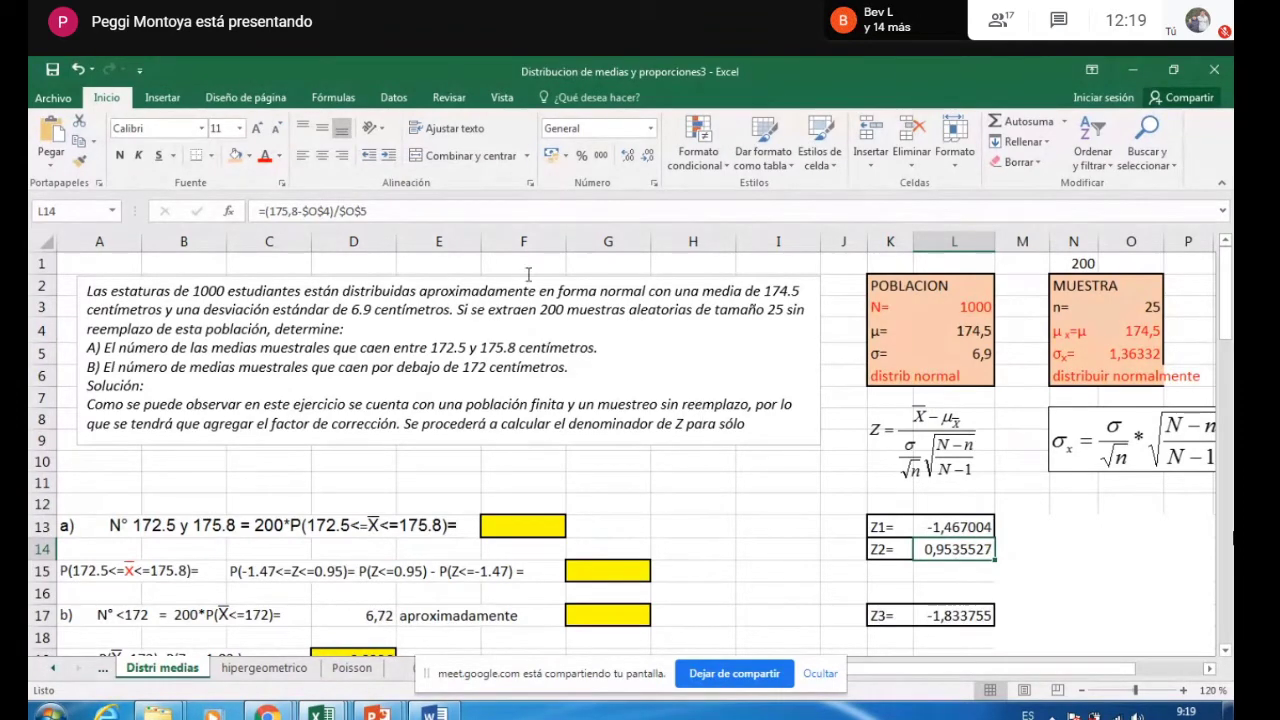
pyautogui.click(369, 211)
pyautogui.press('BackSpace')
pyautogui.press('BackSpace')
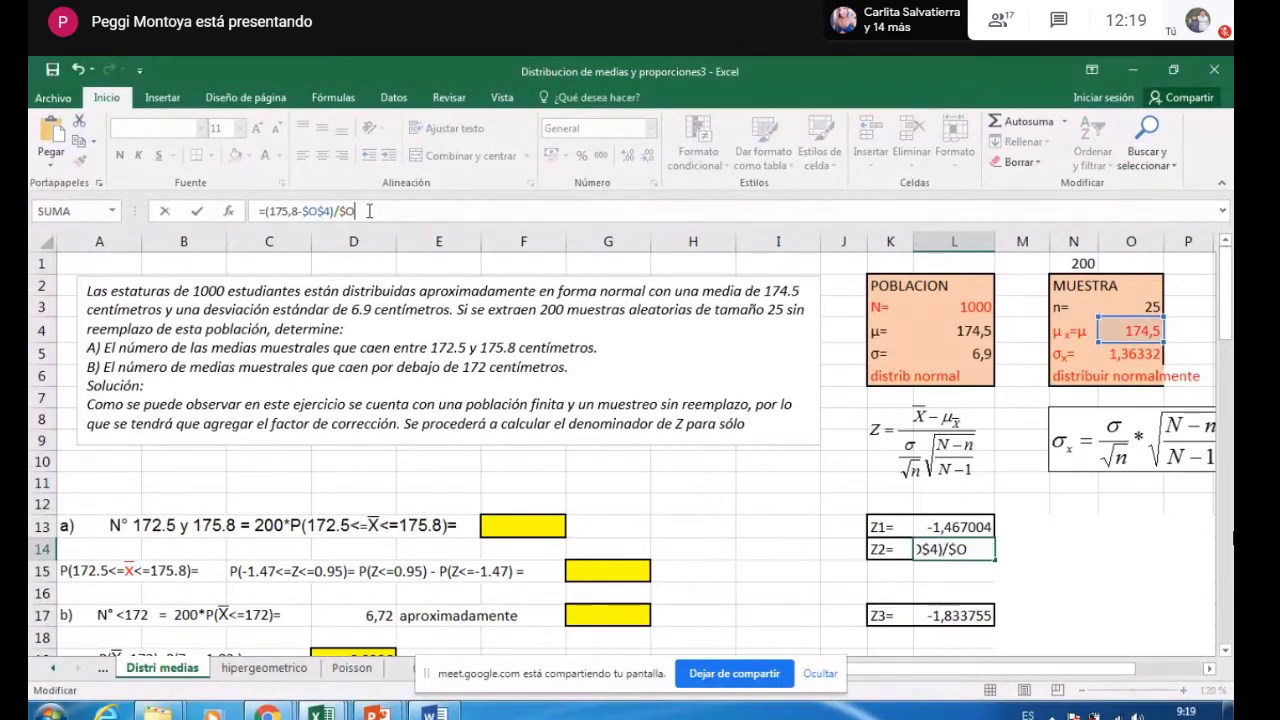
pyautogui.press('BackSpace')
pyautogui.press('BackSpace')
pyautogui.press('BackSpace')
pyautogui.press('BackSpace')
pyautogui.press('BackSpace')
pyautogui.press('BackSpace')
pyautogui.press('BackSpace')
pyautogui.press('BackSpace')
pyautogui.press('BackSpace')
pyautogui.press('BackSpace')
pyautogui.press('BackSpace')
pyautogui.press('BackSpace')
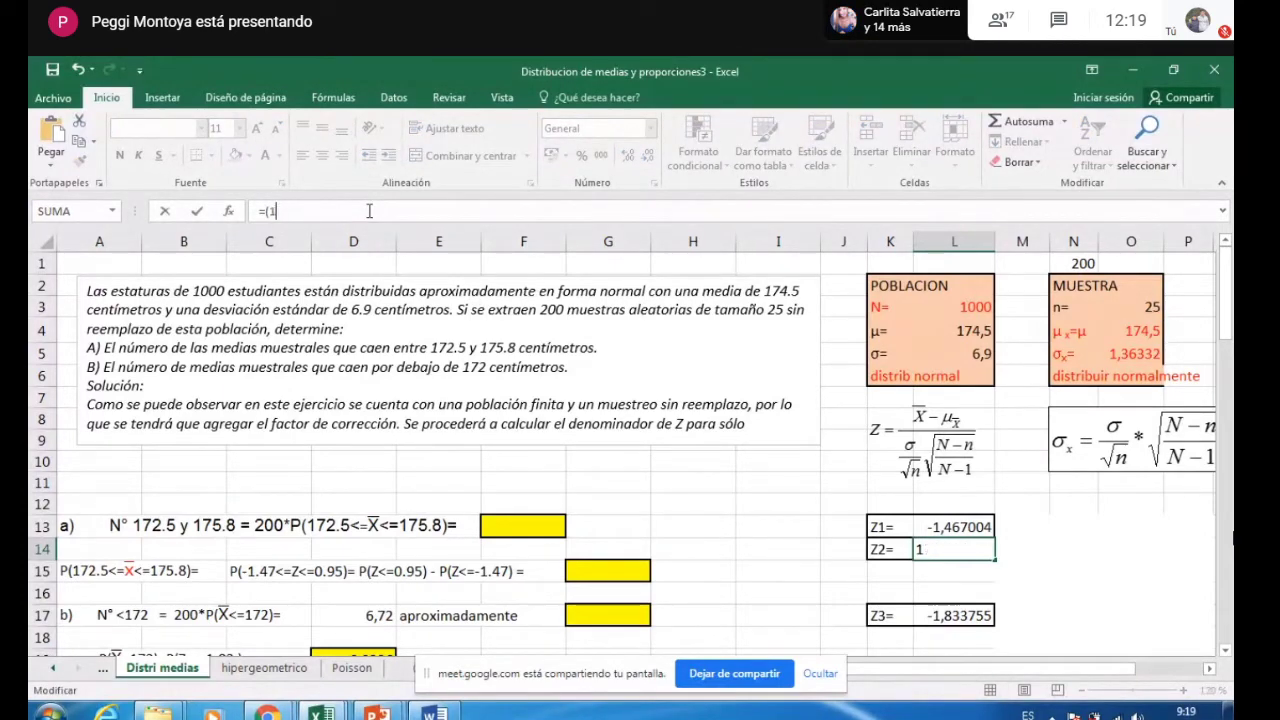
pyautogui.press('BackSpace')
# - Complete the Z2 formula in cell L14 as =(175,8-O4)/O5, referencing the sample mean and standard deviation cells, and commit it
pyautogui.write('175,')
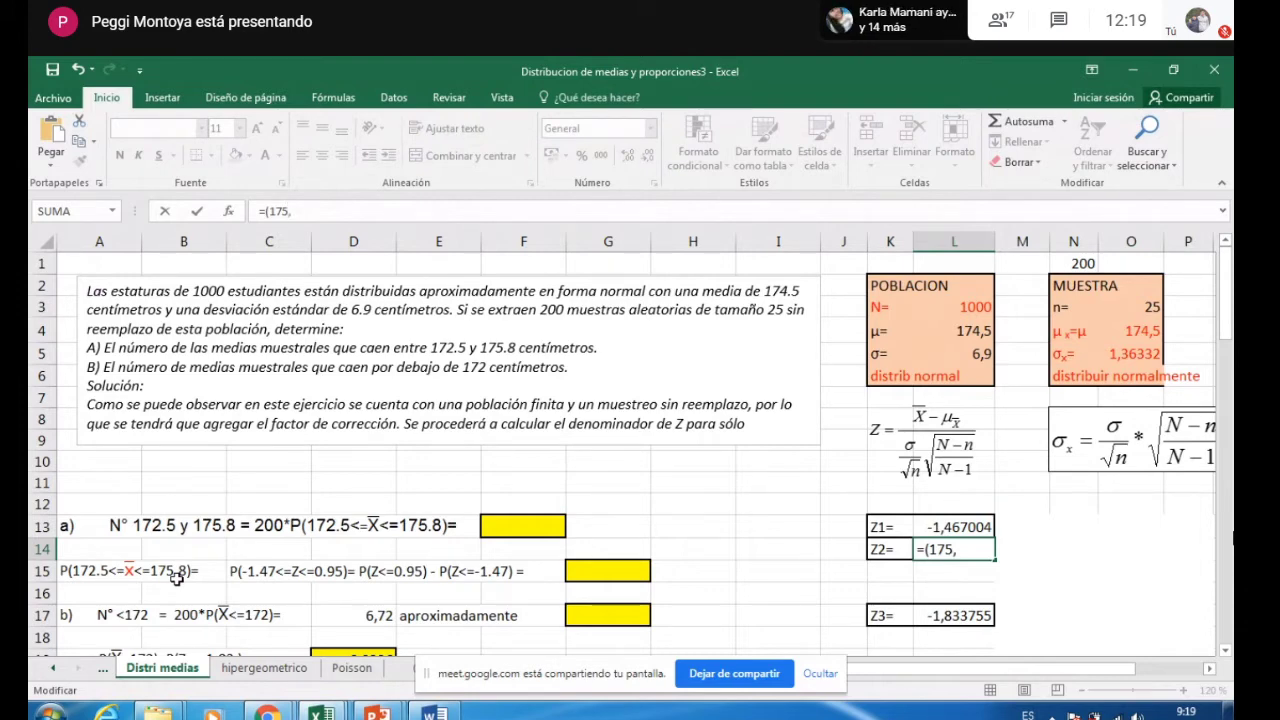
pyautogui.write('8-')
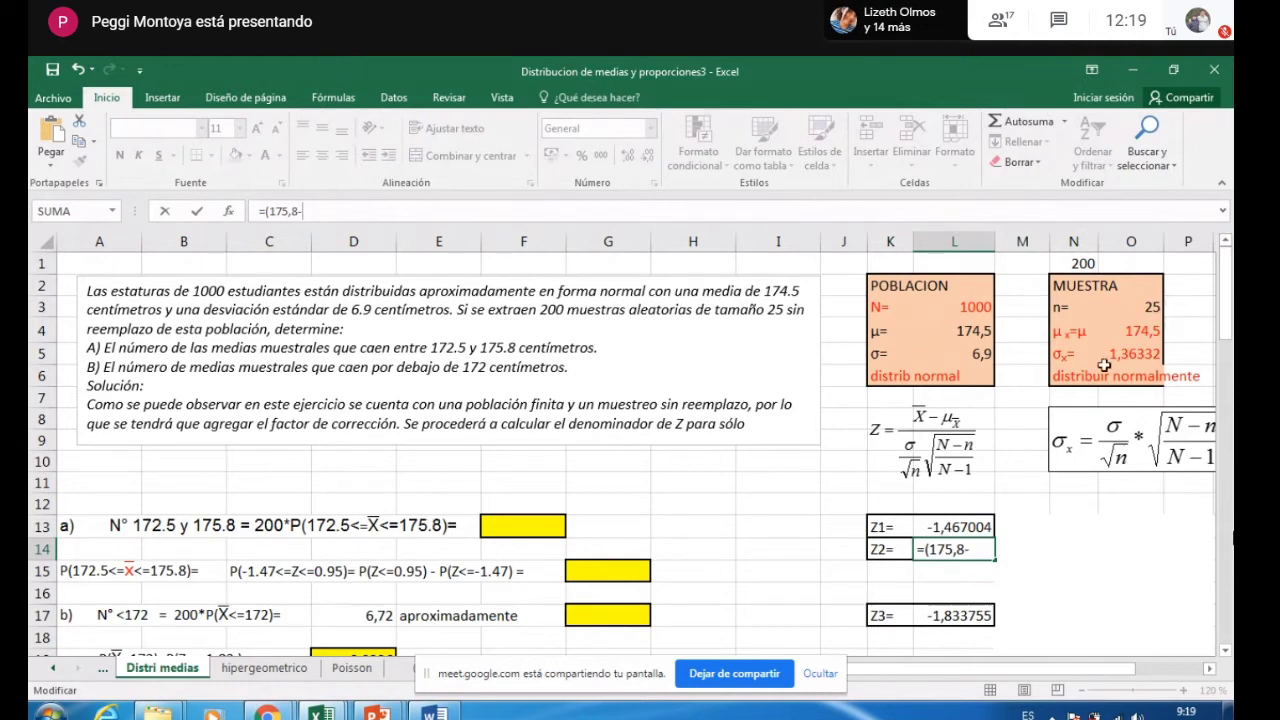
pyautogui.click(1128, 330)
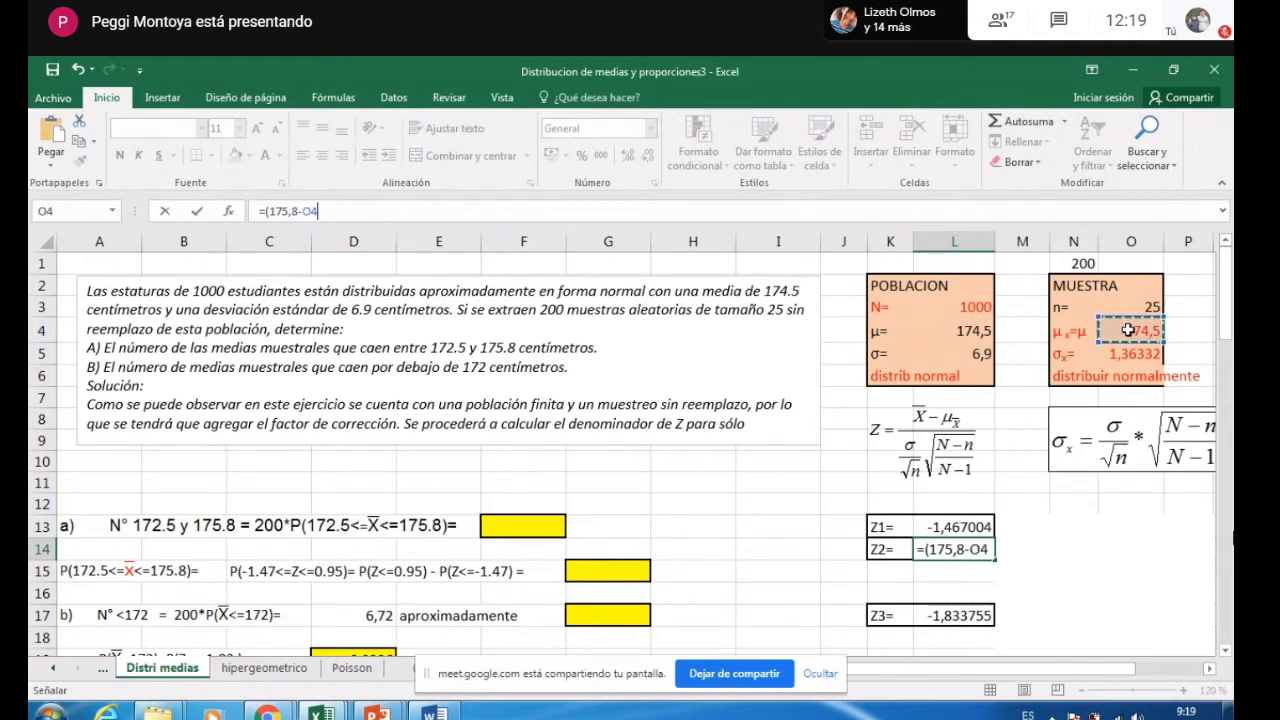
pyautogui.write(')')
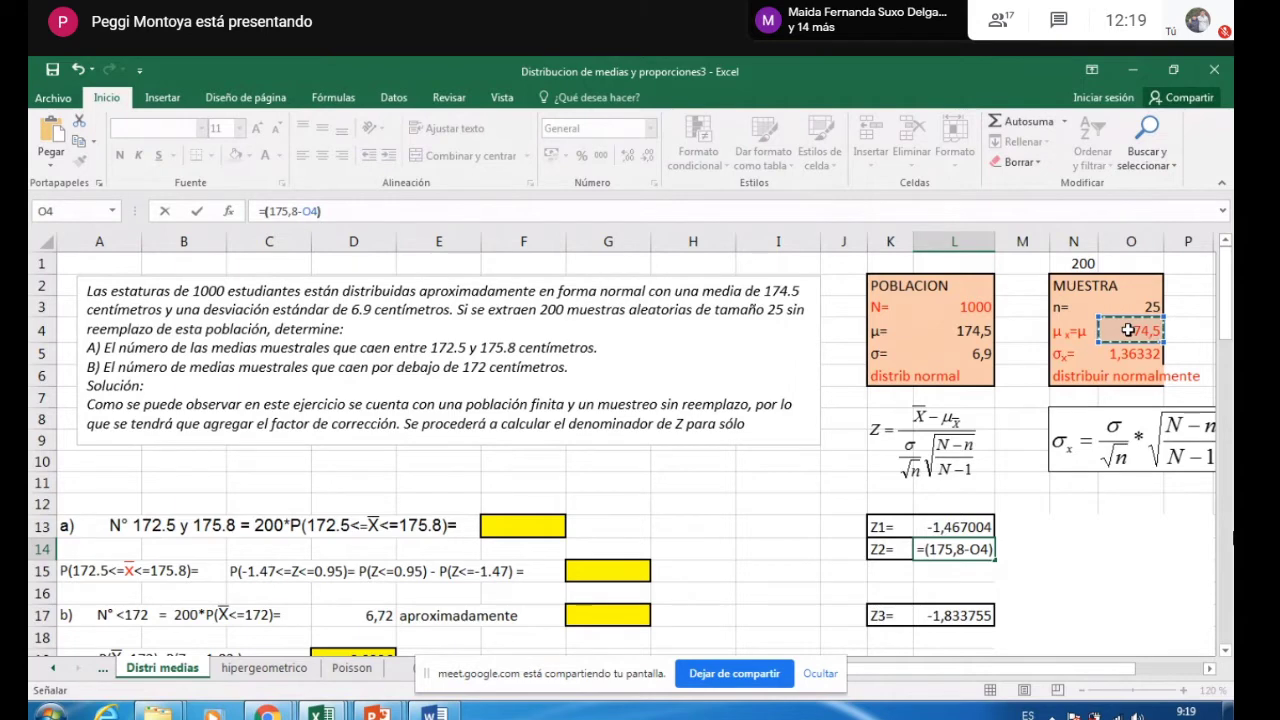
pyautogui.write('/')
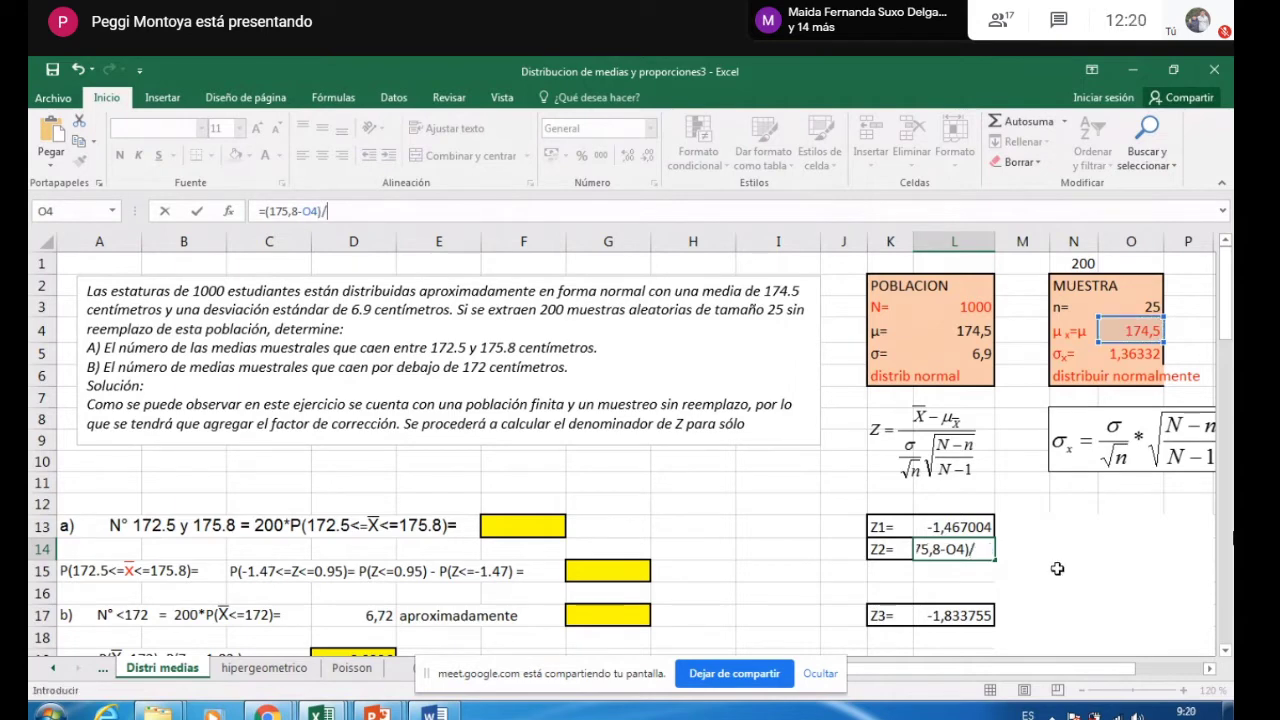
pyautogui.click(1125, 354)
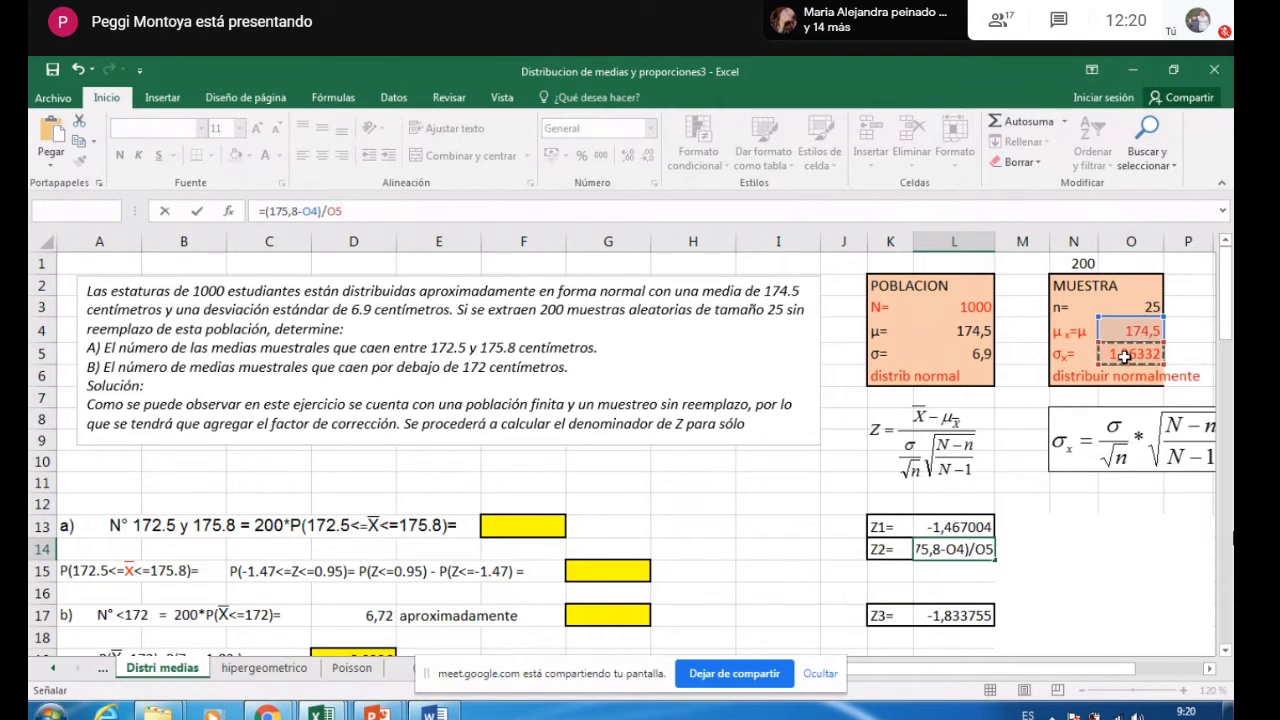
pyautogui.press('Return')
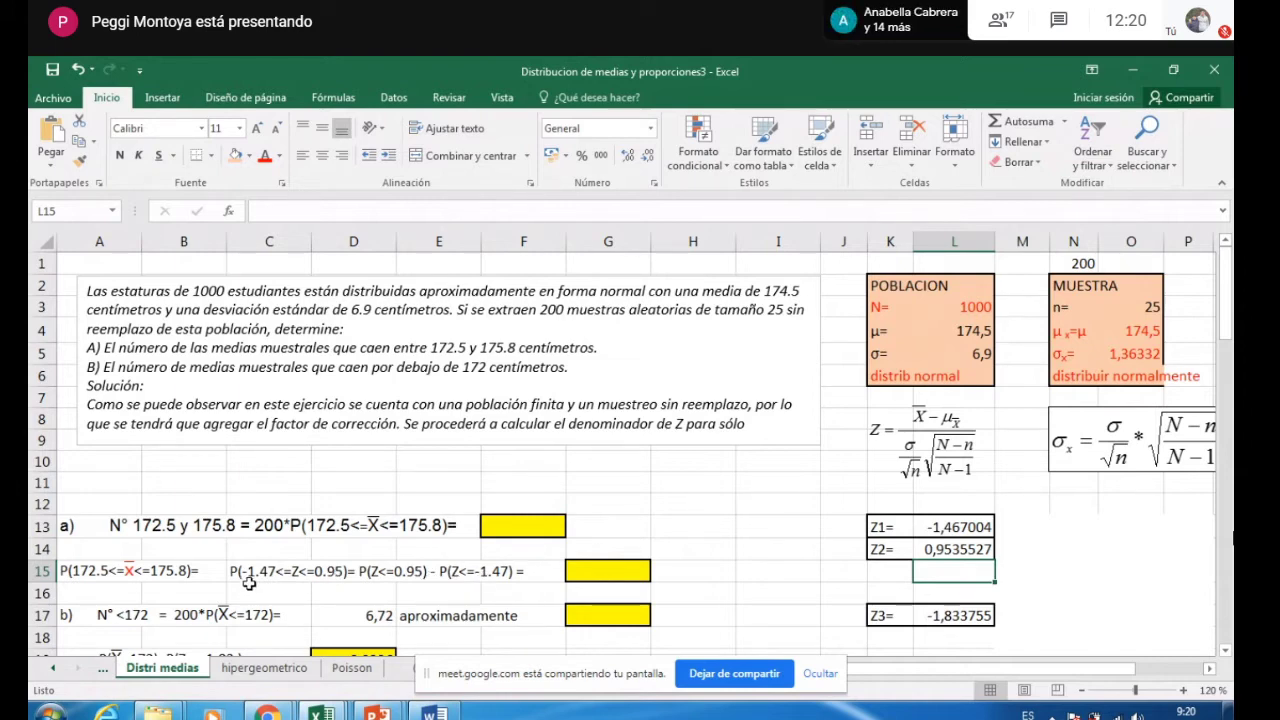
pyautogui.click(598, 571)
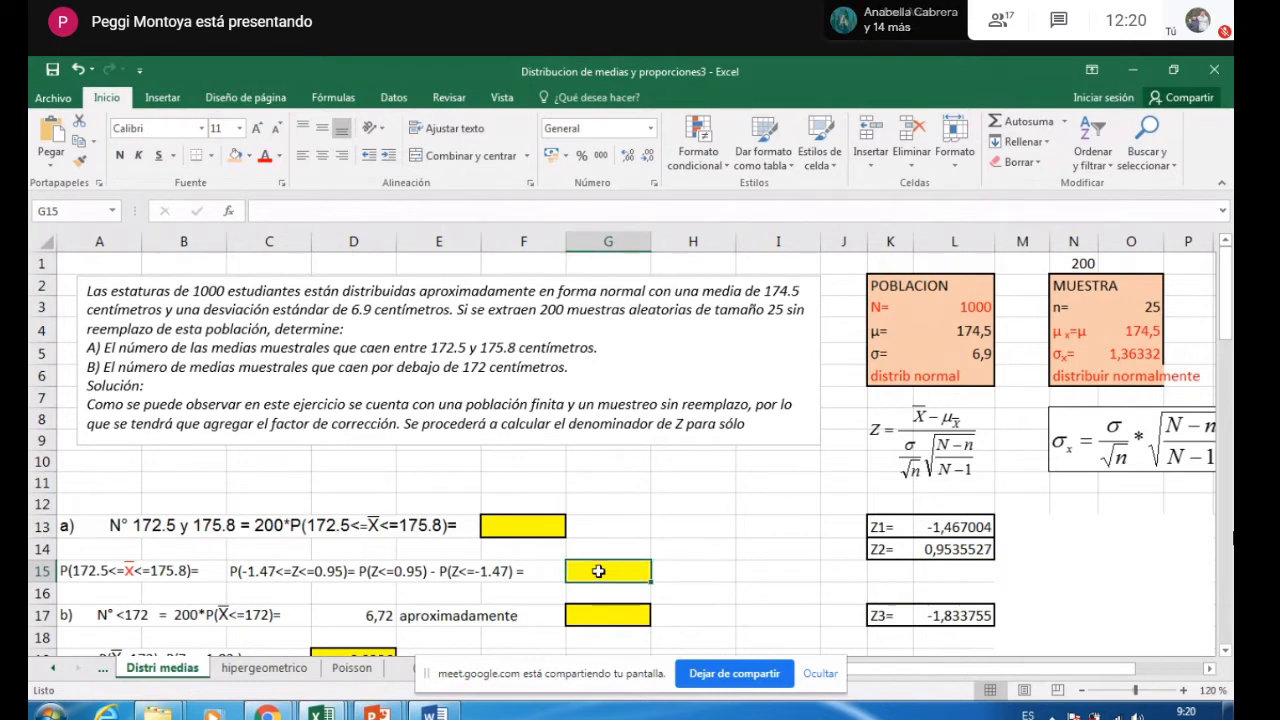
pyautogui.click(400, 591)
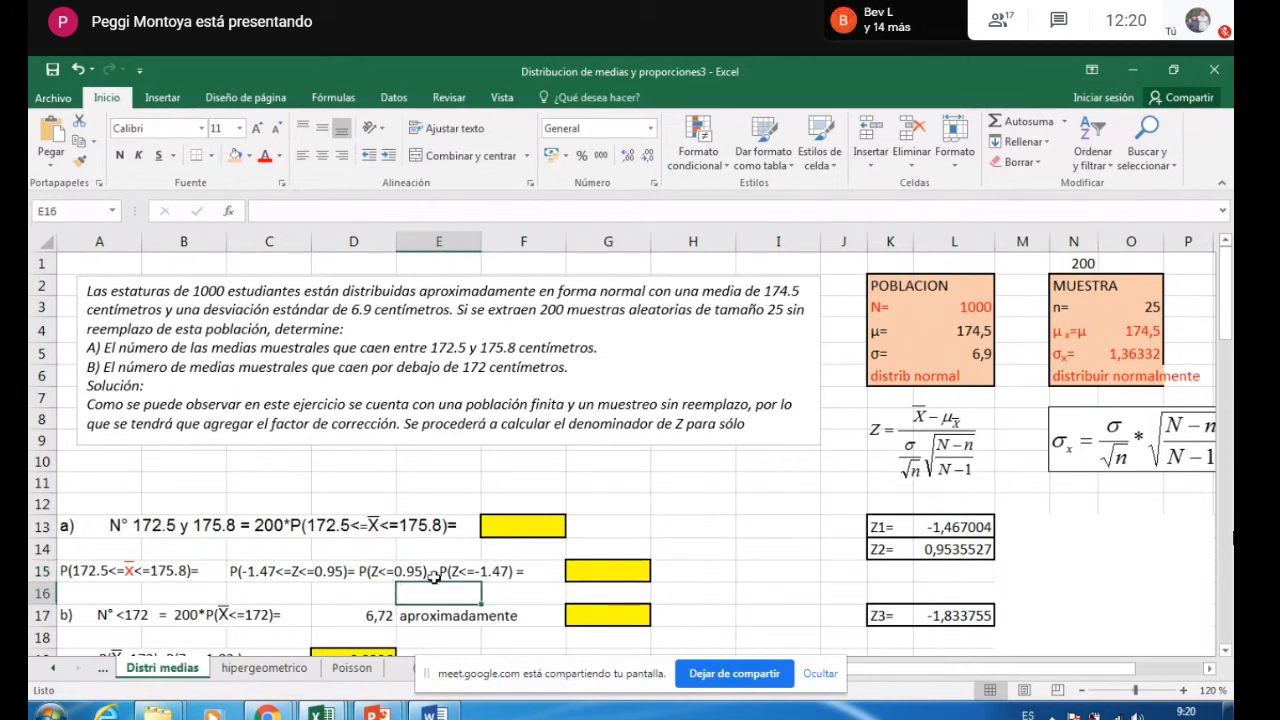
pyautogui.click(572, 570)
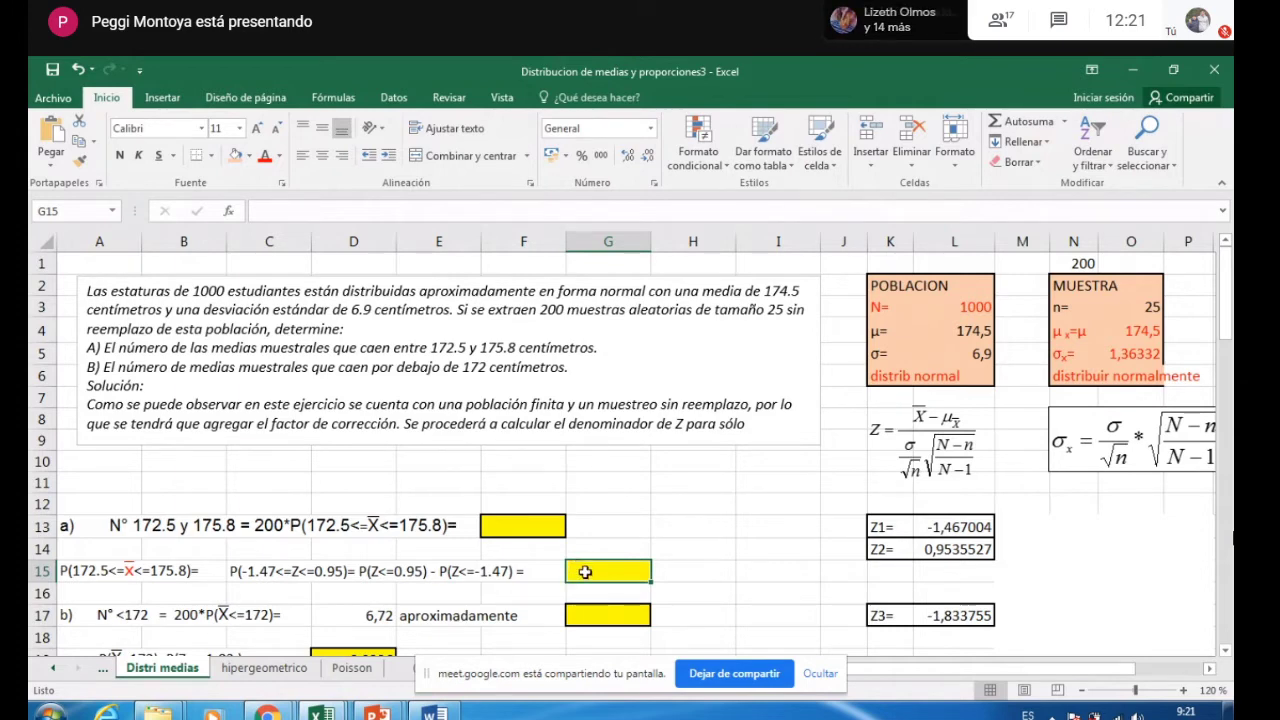
# - Find the positive Z table picture beside part e) around row 48 and move it up to about row 39
pyautogui.click(1063, 629)
pyautogui.press('Down')
pyautogui.press('Down')
pyautogui.press('Down')
pyautogui.press('Down')
pyautogui.press('Down')
pyautogui.press('Down')
pyautogui.press('Down')
pyautogui.press('Down')
pyautogui.press('Down')
pyautogui.press('Down')
pyautogui.press('Down')
pyautogui.press('Down')
pyautogui.press('Down')
pyautogui.press('Down')
pyautogui.press('Down')
pyautogui.press('Down')
pyautogui.press('Down')
pyautogui.press('Down')
pyautogui.press('Down')
pyautogui.press('Down')
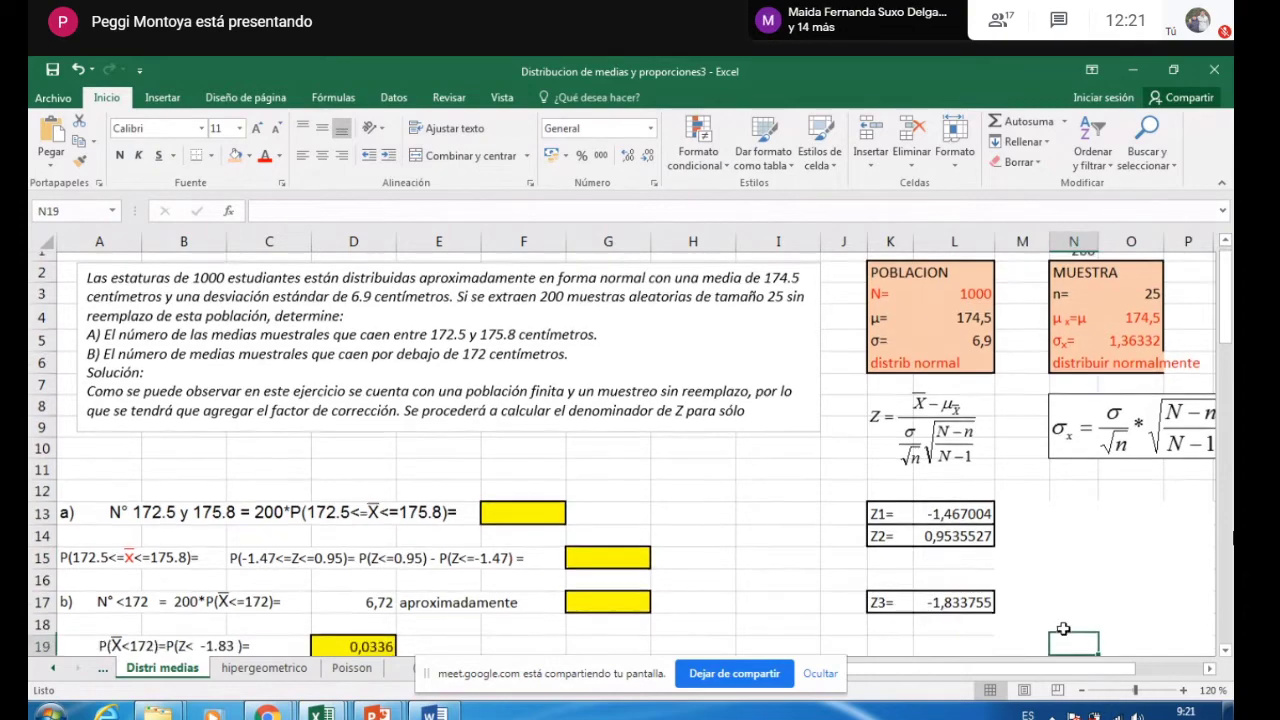
pyautogui.press('Down')
pyautogui.press('Down')
pyautogui.press('Down')
pyautogui.press('Down')
pyautogui.press('Down')
pyautogui.press('Down')
pyautogui.press('Down')
pyautogui.press('Down')
pyautogui.press('Down')
pyautogui.press('Down')
pyautogui.press('Down')
pyautogui.press('Down')
pyautogui.press('Down')
pyautogui.press('Down')
pyautogui.press('Down')
pyautogui.press('Down')
pyautogui.press('Down')
pyautogui.press('Down')
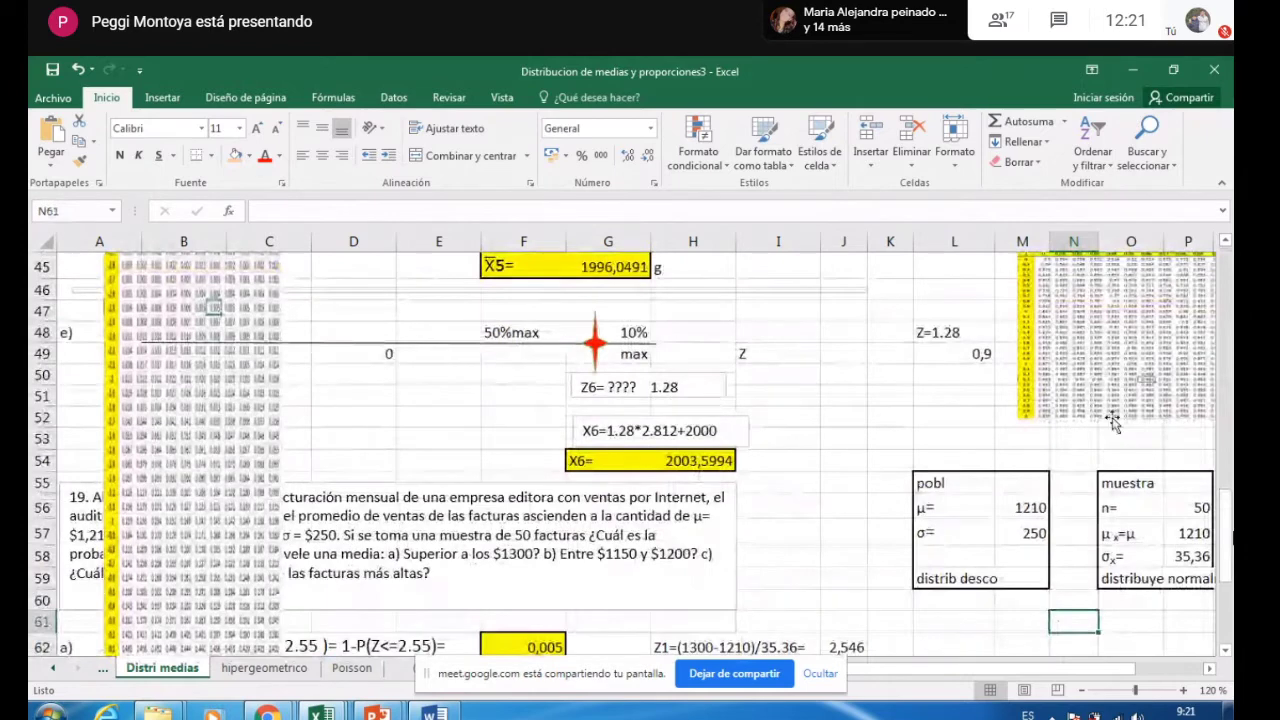
pyautogui.click(1068, 340)
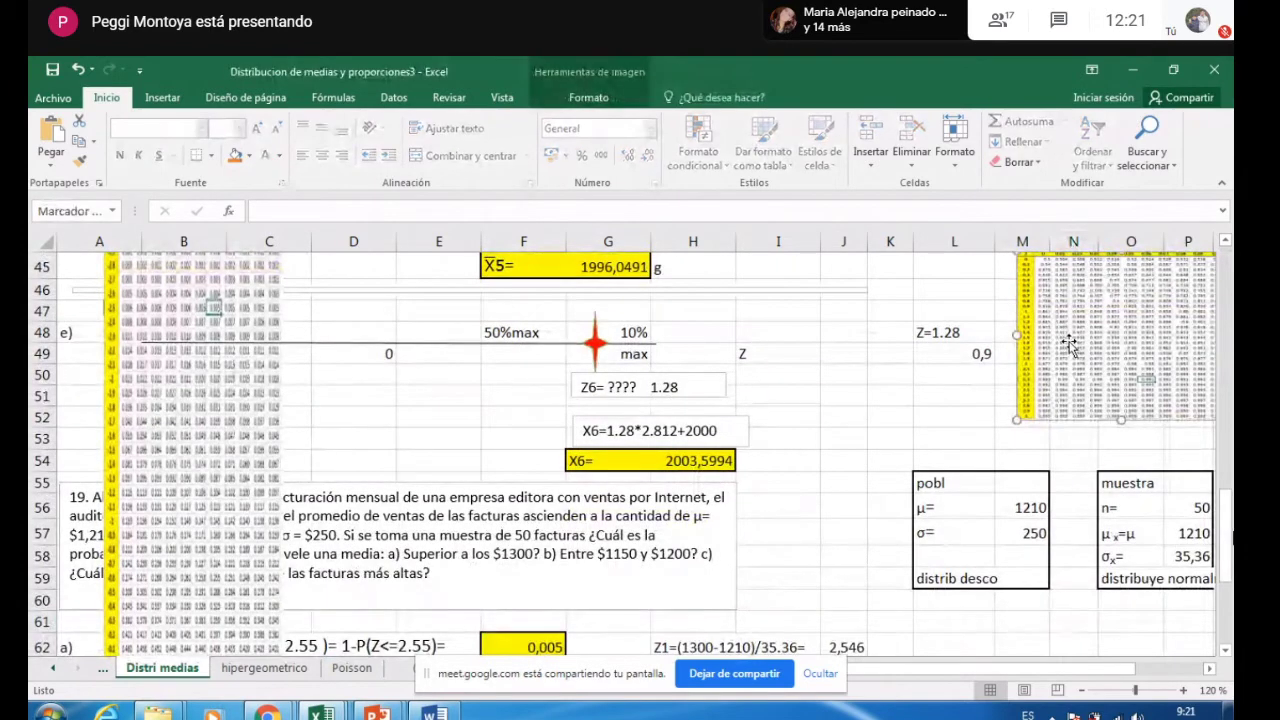
pyautogui.doubleClick(1068, 343)
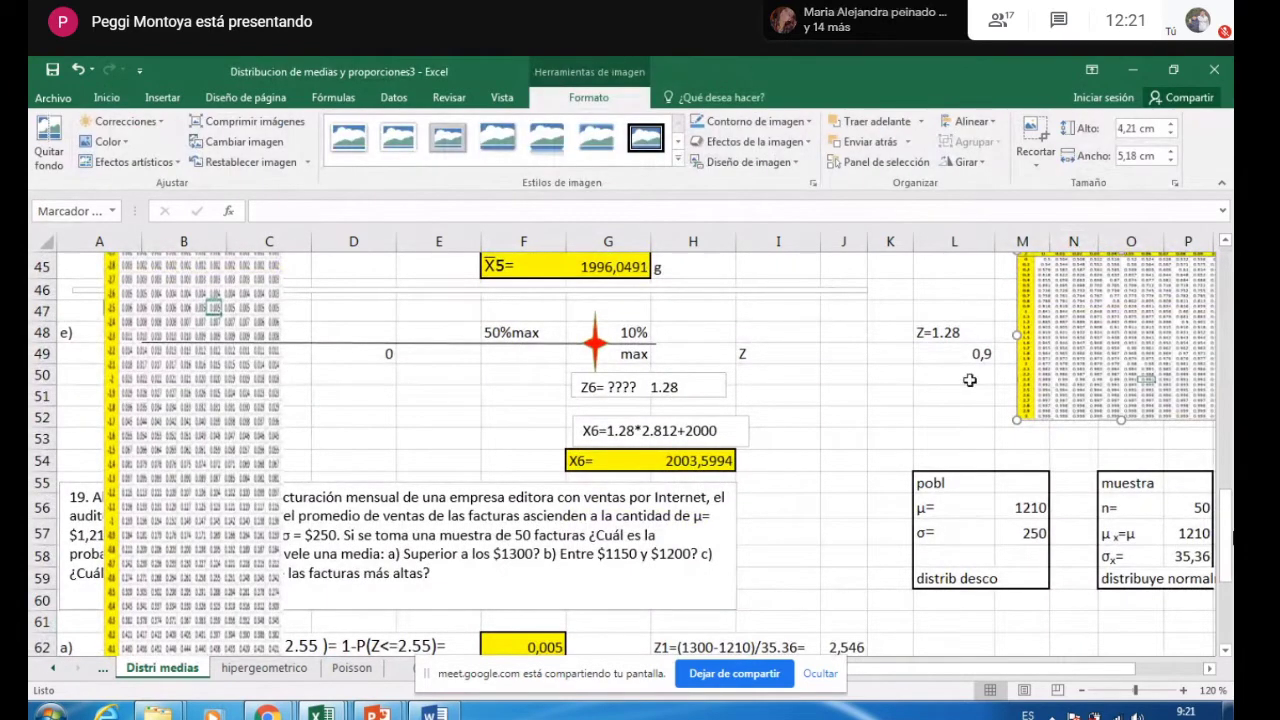
pyautogui.click(930, 460)
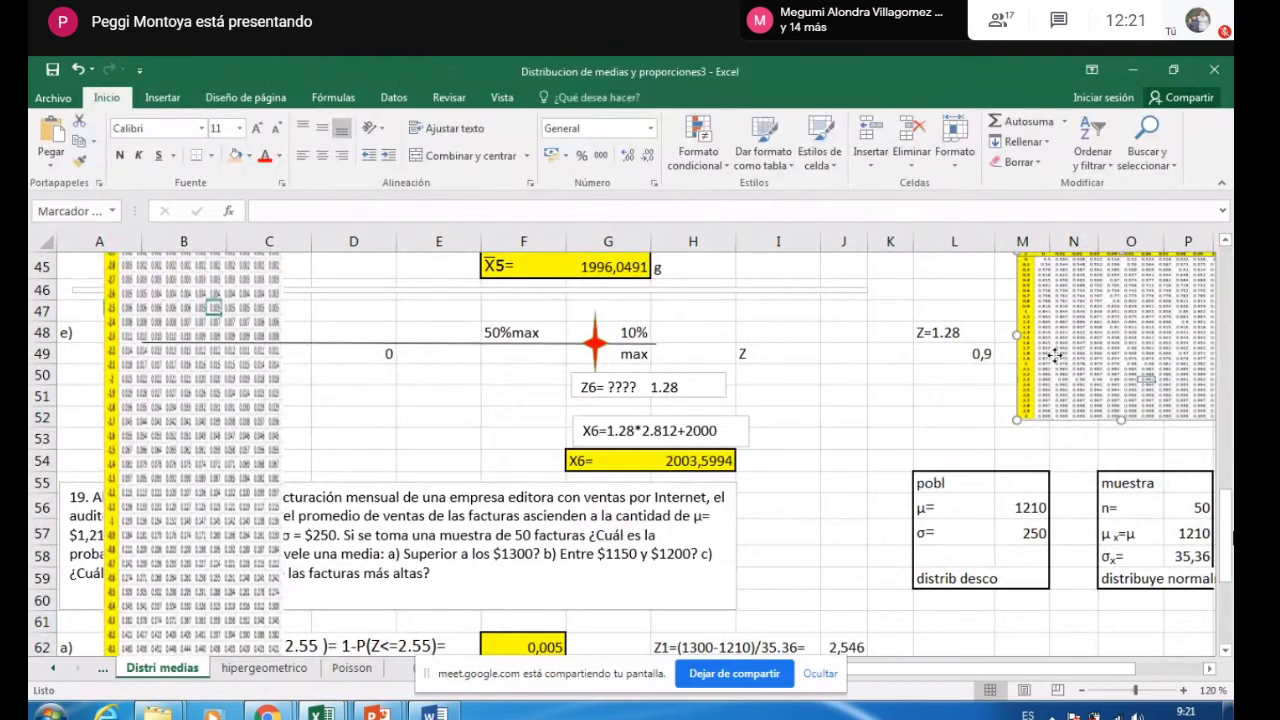
pyautogui.moveTo(1051, 355); pyautogui.dragTo(1018, 405)
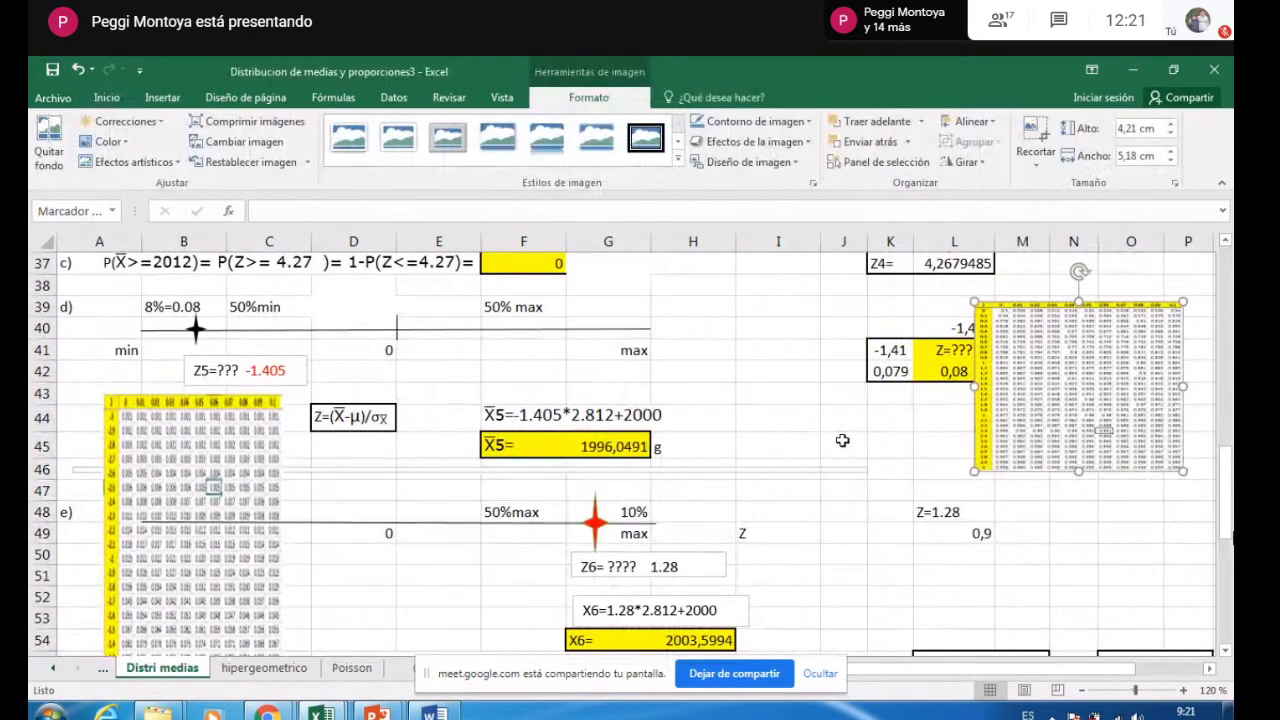
# - Shift the selected positive Z table picture straight up to the first exercise at the start of the sheet
pyautogui.press('Up')
pyautogui.press('Up')
pyautogui.press('Up')
pyautogui.press('Up')
pyautogui.press('Up')
pyautogui.press('Up')
pyautogui.press('Up')
pyautogui.press('Up')
pyautogui.press('Up')
pyautogui.press('Up')
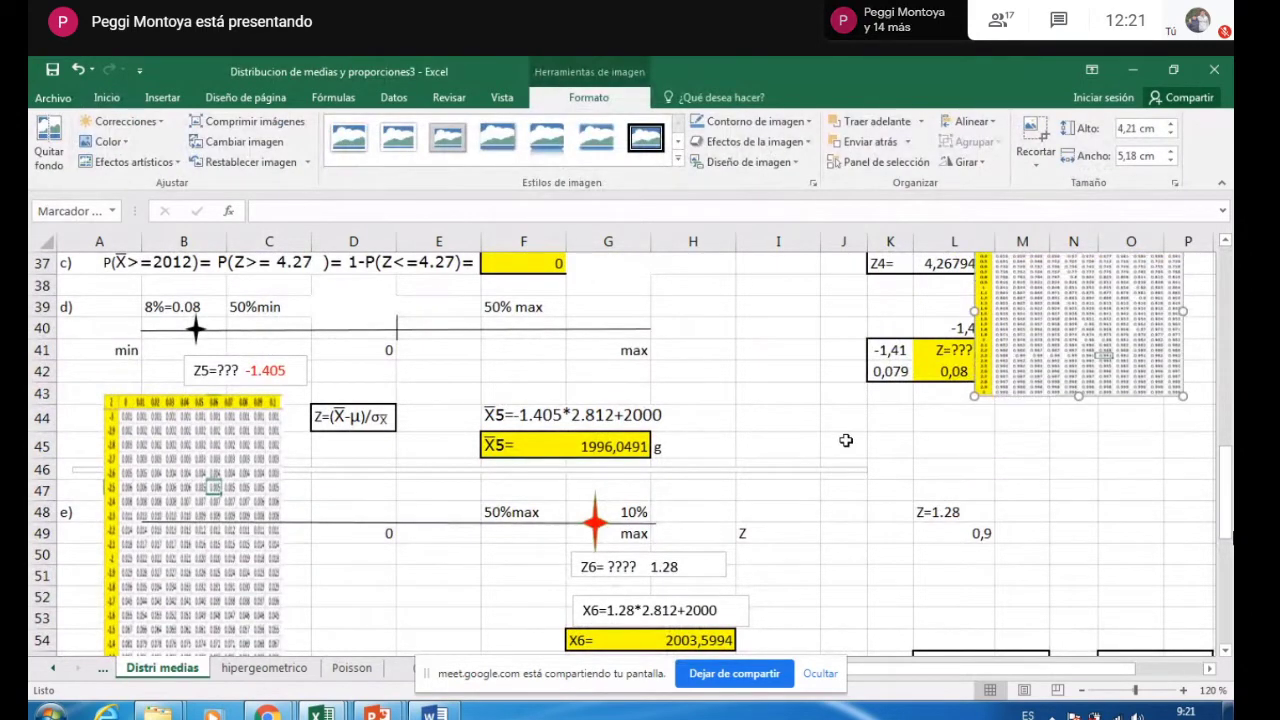
pyautogui.press('Up')
pyautogui.press('Up')
pyautogui.press('Up')
pyautogui.press('Up')
pyautogui.press('Up')
pyautogui.press('Up')
pyautogui.press('Up')
pyautogui.press('Up')
pyautogui.press('Up')
pyautogui.press('Up')
pyautogui.press('Up')
pyautogui.press('Up')
pyautogui.press('Up')
pyautogui.press('Up')
pyautogui.press('Up')
pyautogui.press('Up')
pyautogui.press('Up')
pyautogui.press('Up')
pyautogui.press('Up')
pyautogui.press('Up')
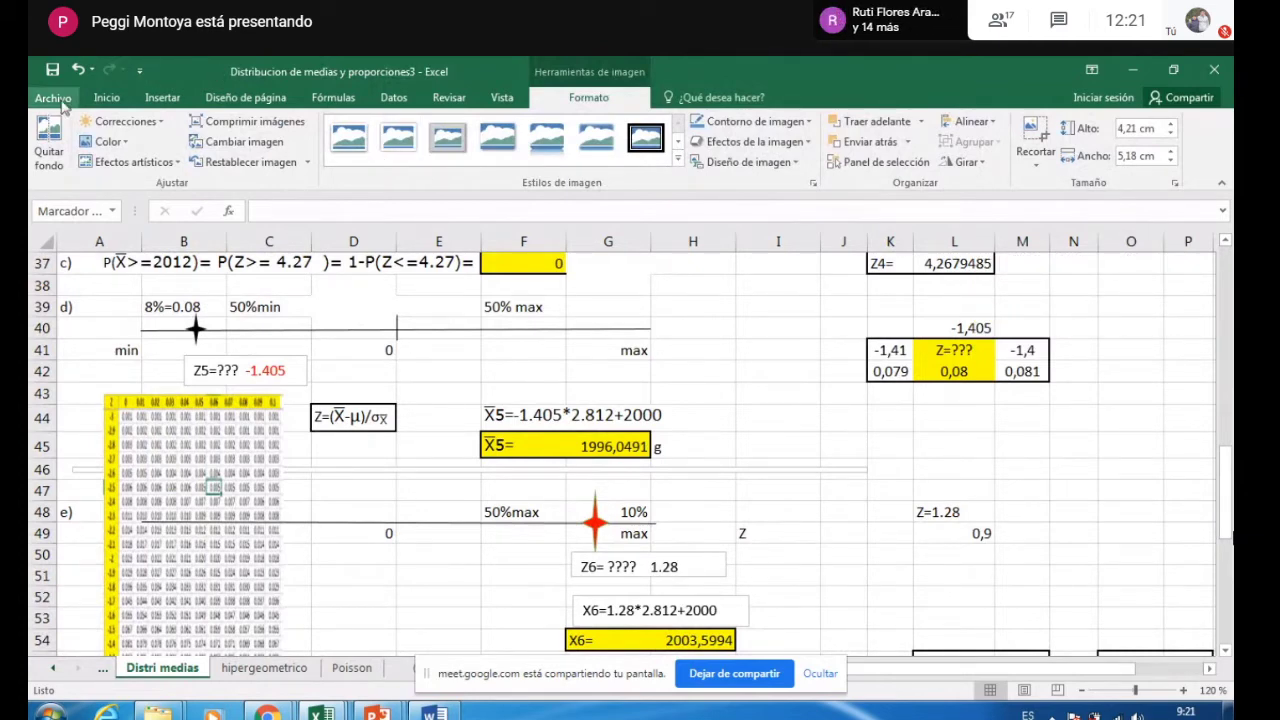
# - Return to the first exercise and move the Z table picture beside the problem statement, starting at column H around row 6
pyautogui.click(105, 97)
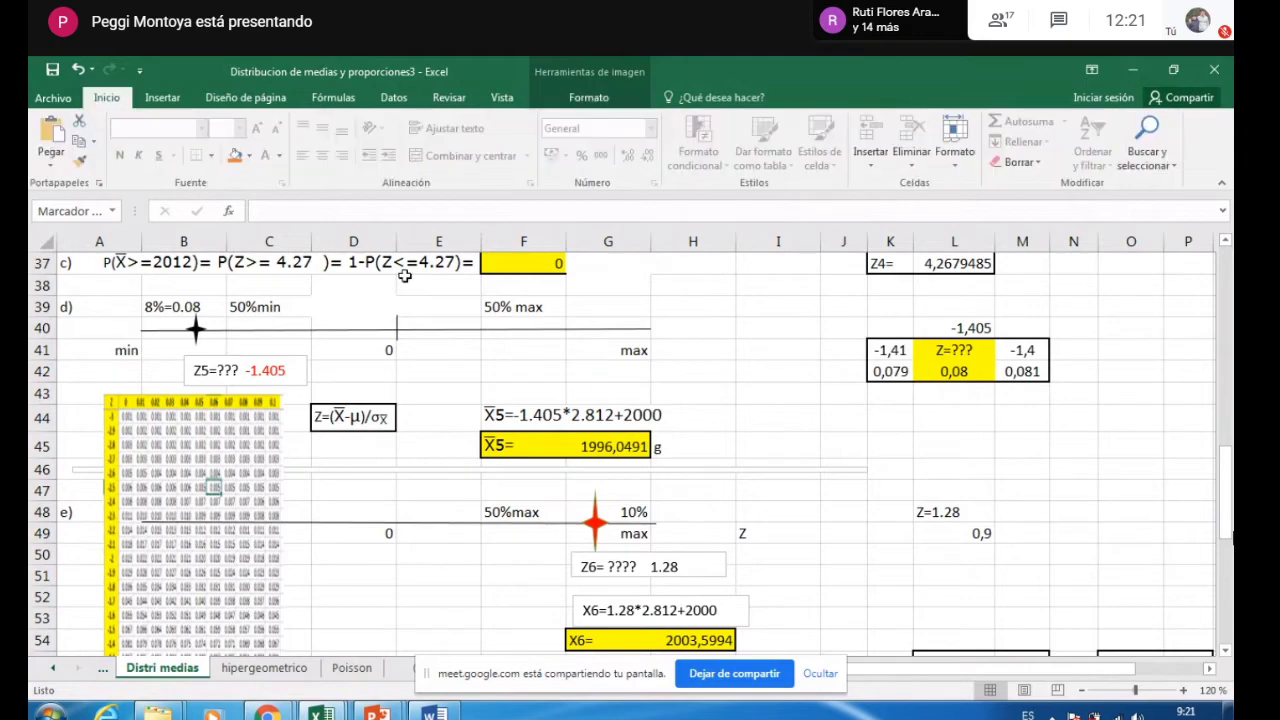
pyautogui.click(763, 373)
pyautogui.press('Up')
pyautogui.press('Up')
pyautogui.press('Up')
pyautogui.press('Up')
pyautogui.press('Up')
pyautogui.press('Up')
pyautogui.press('Up')
pyautogui.press('Up')
pyautogui.press('Up')
pyautogui.press('Up')
pyautogui.press('Up')
pyautogui.press('Up')
pyautogui.press('Up')
pyautogui.press('Up')
pyautogui.press('Up')
pyautogui.press('Up')
pyautogui.press('Up')
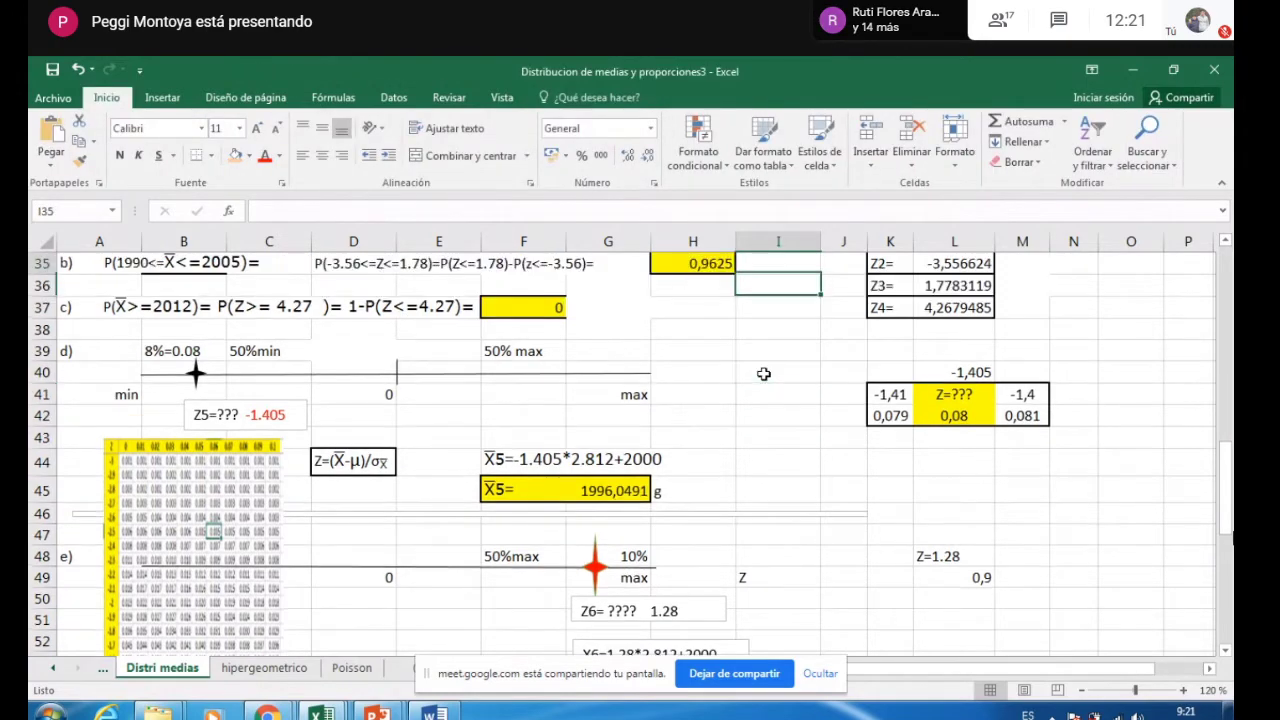
pyautogui.press('Up')
pyautogui.press('Up')
pyautogui.press('Up')
pyautogui.press('Up')
pyautogui.press('Up')
pyautogui.press('Up')
pyautogui.press('Up')
pyautogui.press('Up')
pyautogui.press('Up')
pyautogui.press('Up')
pyautogui.press('Up')
pyautogui.press('Up')
pyautogui.press('Up')
pyautogui.press('Up')
pyautogui.press('Up')
pyautogui.press('Up')
pyautogui.press('Up')
pyautogui.press('Up')
pyautogui.press('Up')
pyautogui.press('Up')
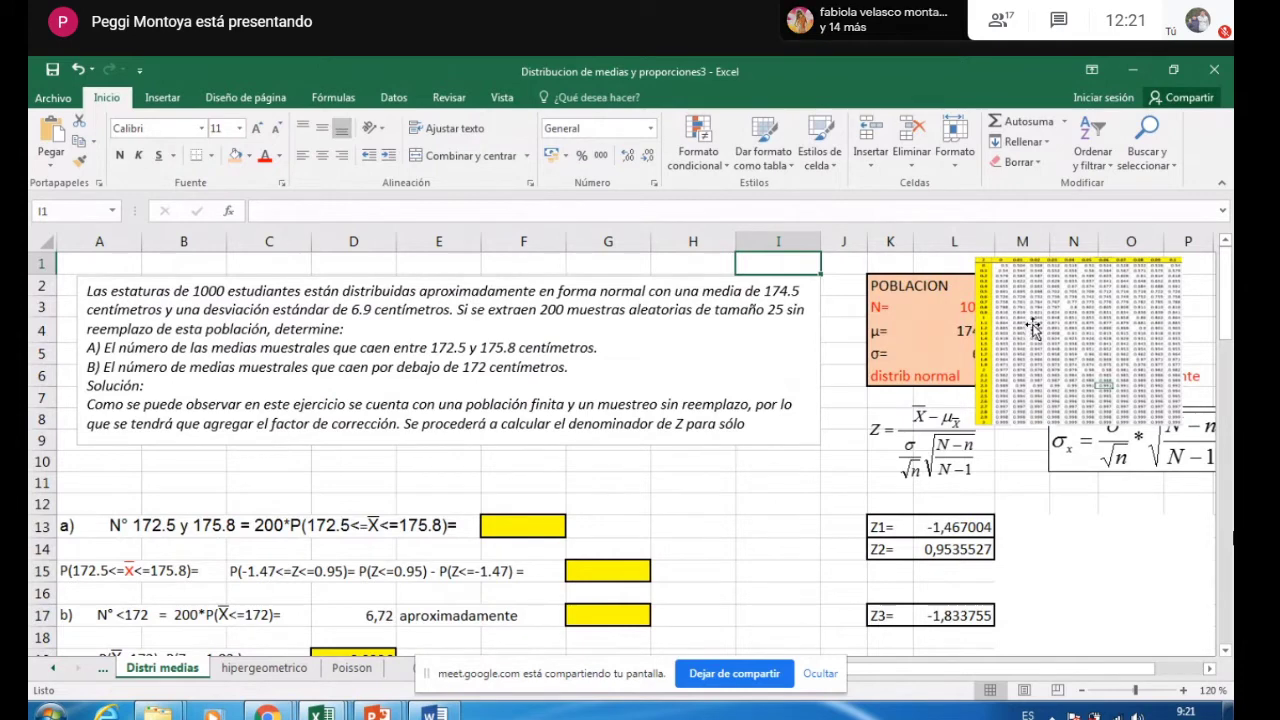
pyautogui.moveTo(1033, 328); pyautogui.dragTo(658, 449)
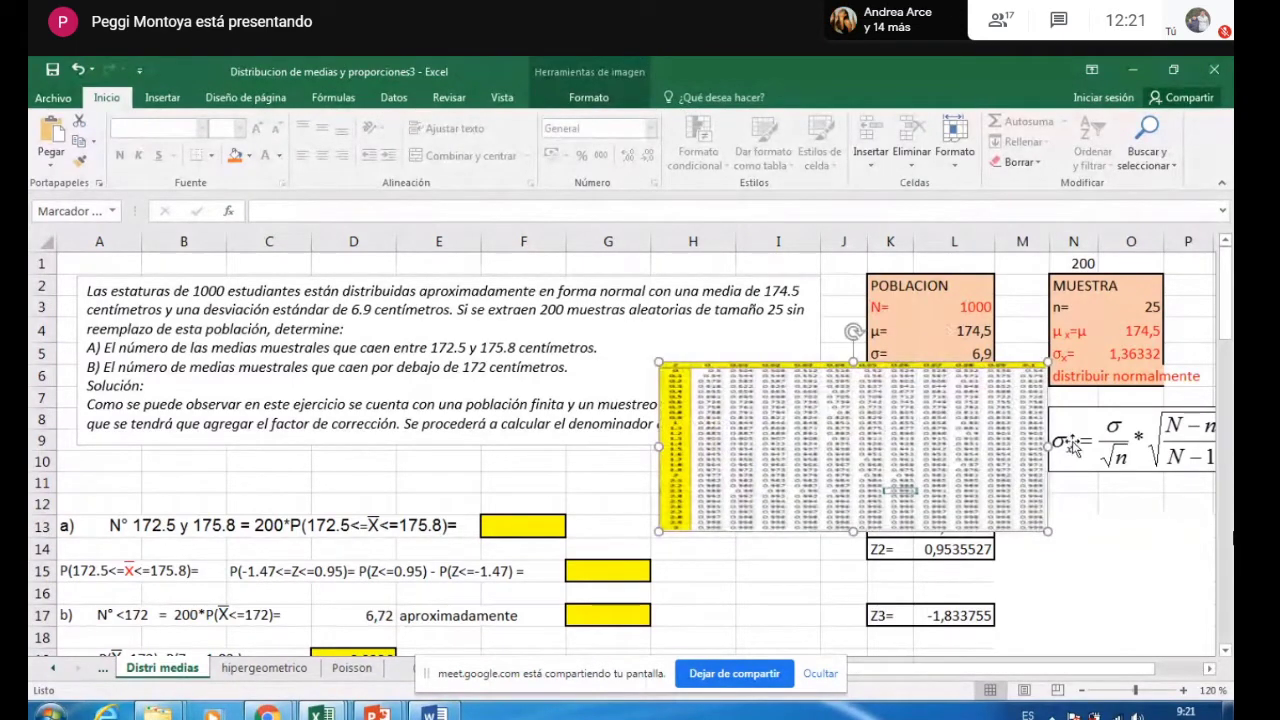
# - Enlarge the Z table picture until its figures are readable, spanning columns H to Q and starting at row 2
pyautogui.moveTo(1048, 445)
pyautogui.mouseDown()
pyautogui.moveTo(1132, 430)
pyautogui.moveTo(1062, 465)
pyautogui.mouseUp()
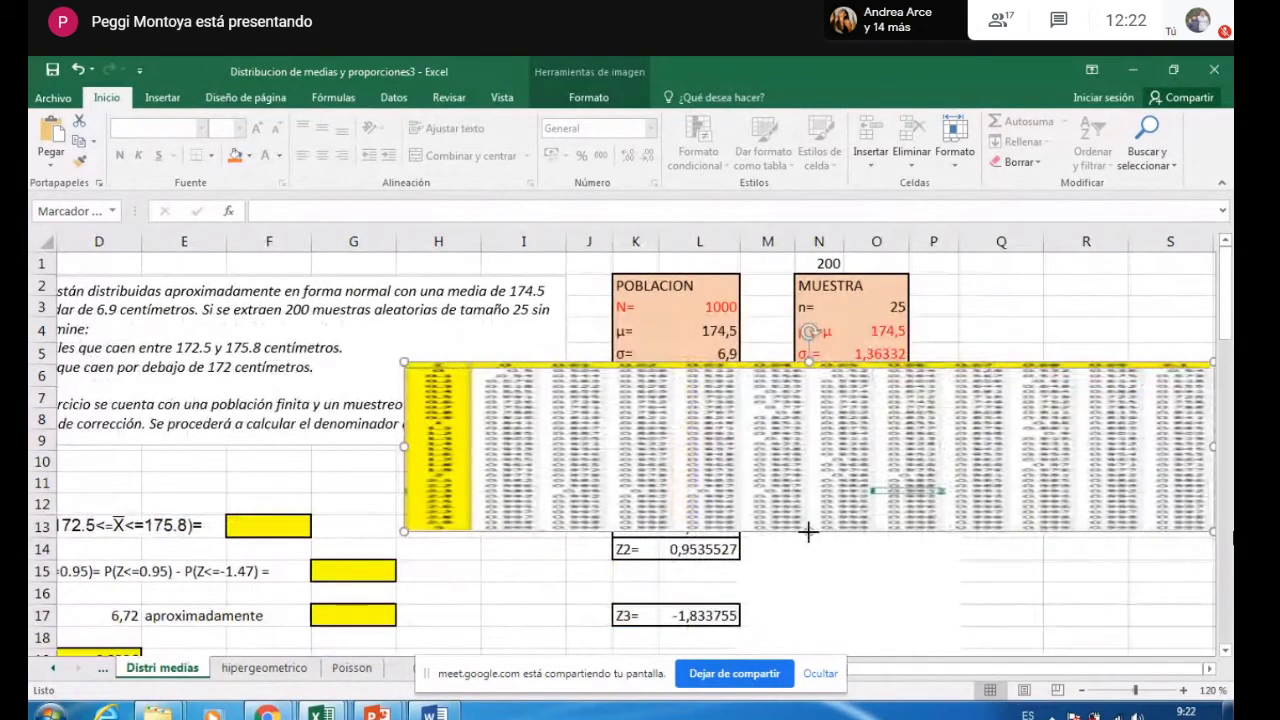
pyautogui.moveTo(810, 532); pyautogui.dragTo(792, 668)
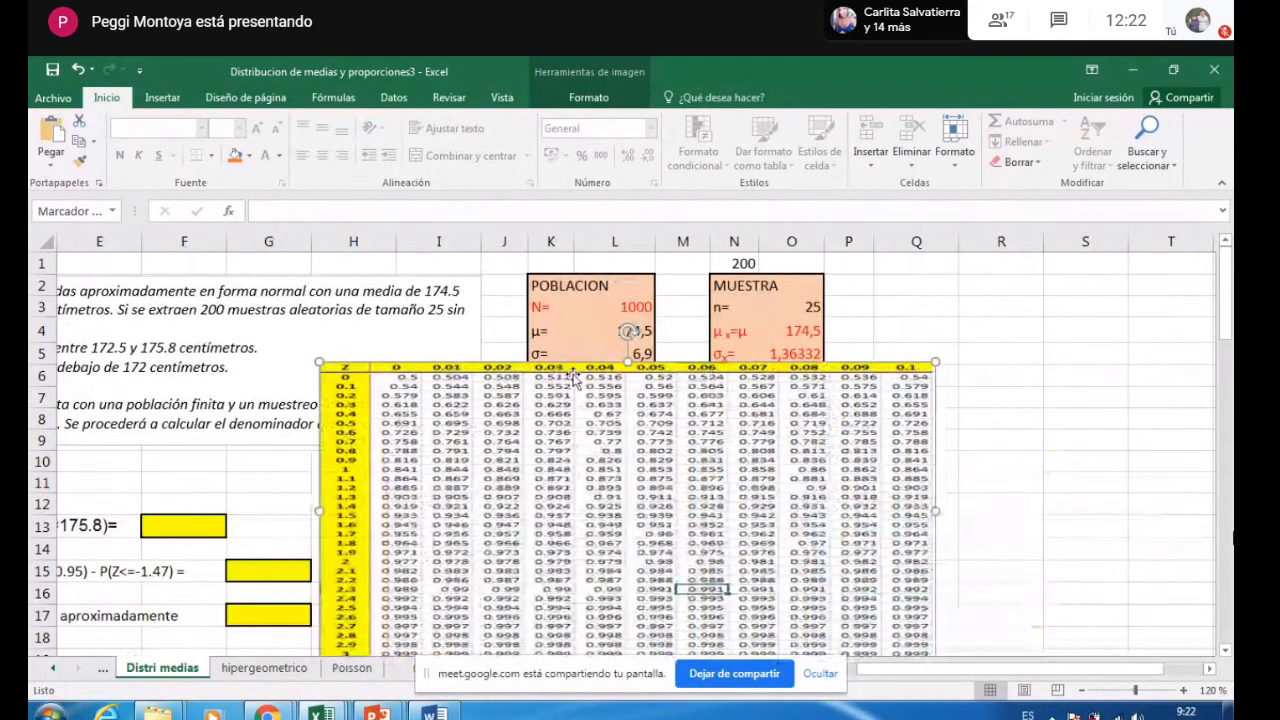
pyautogui.moveTo(628, 362); pyautogui.dragTo(628, 278)
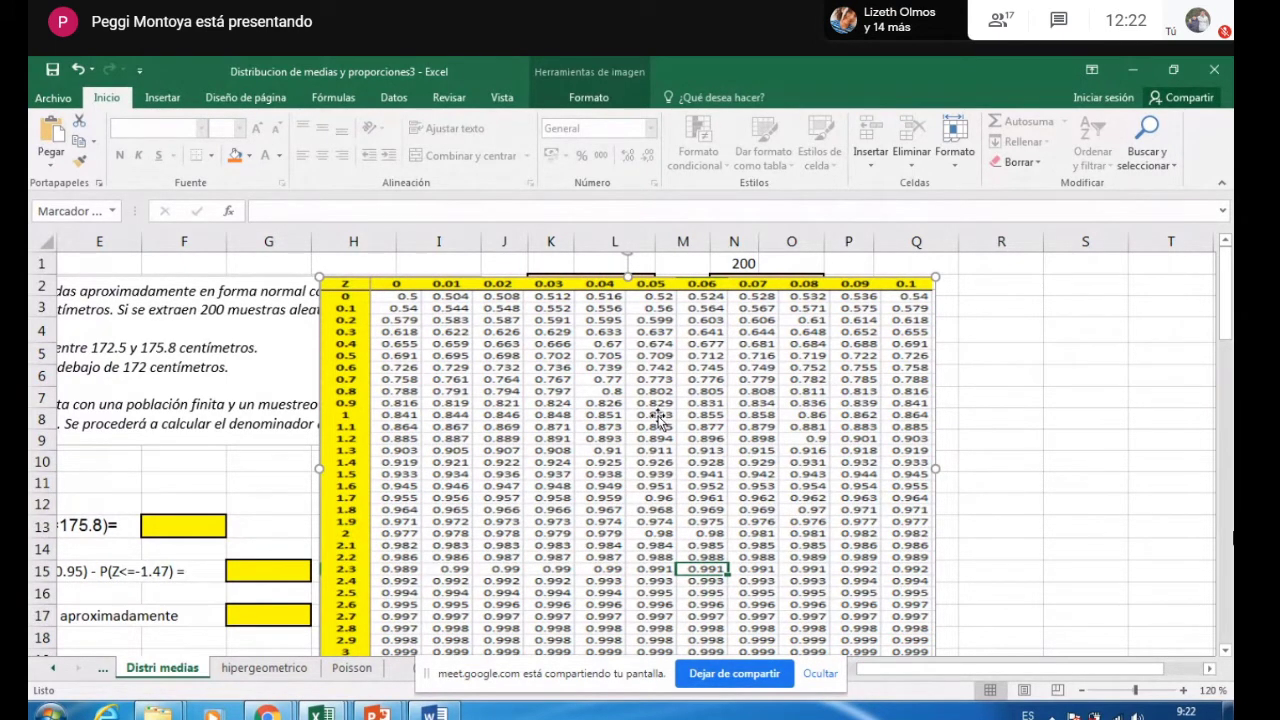
# - Move the Z table picture off the Z1 and Z2 values and begin the entry 0. in cell M14
pyautogui.click(256, 571)
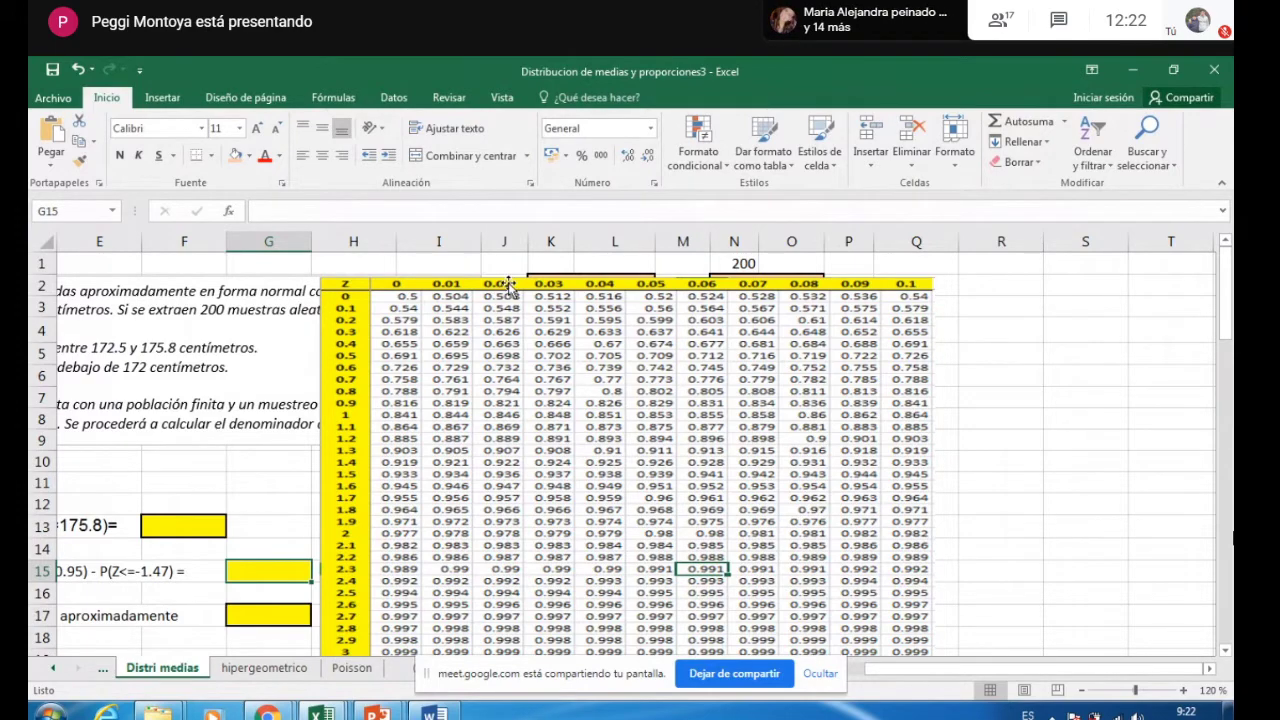
pyautogui.moveTo(509, 287); pyautogui.dragTo(113, 327)
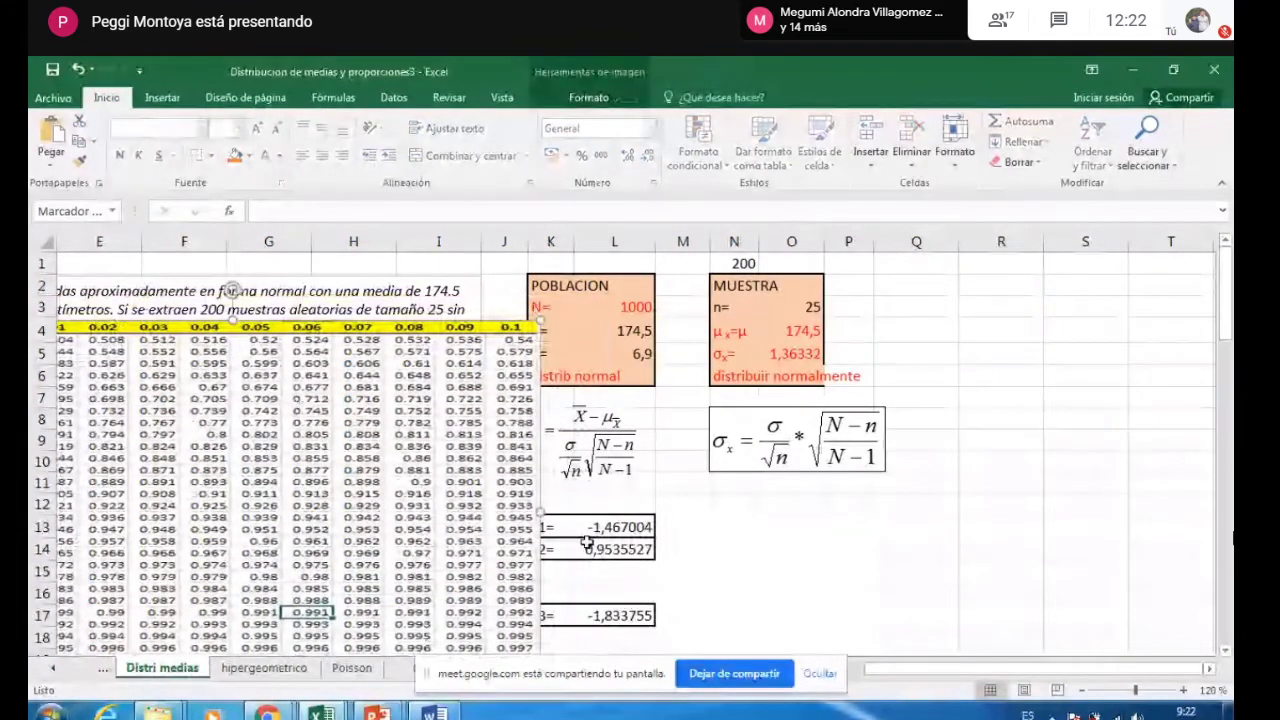
pyautogui.click(701, 549)
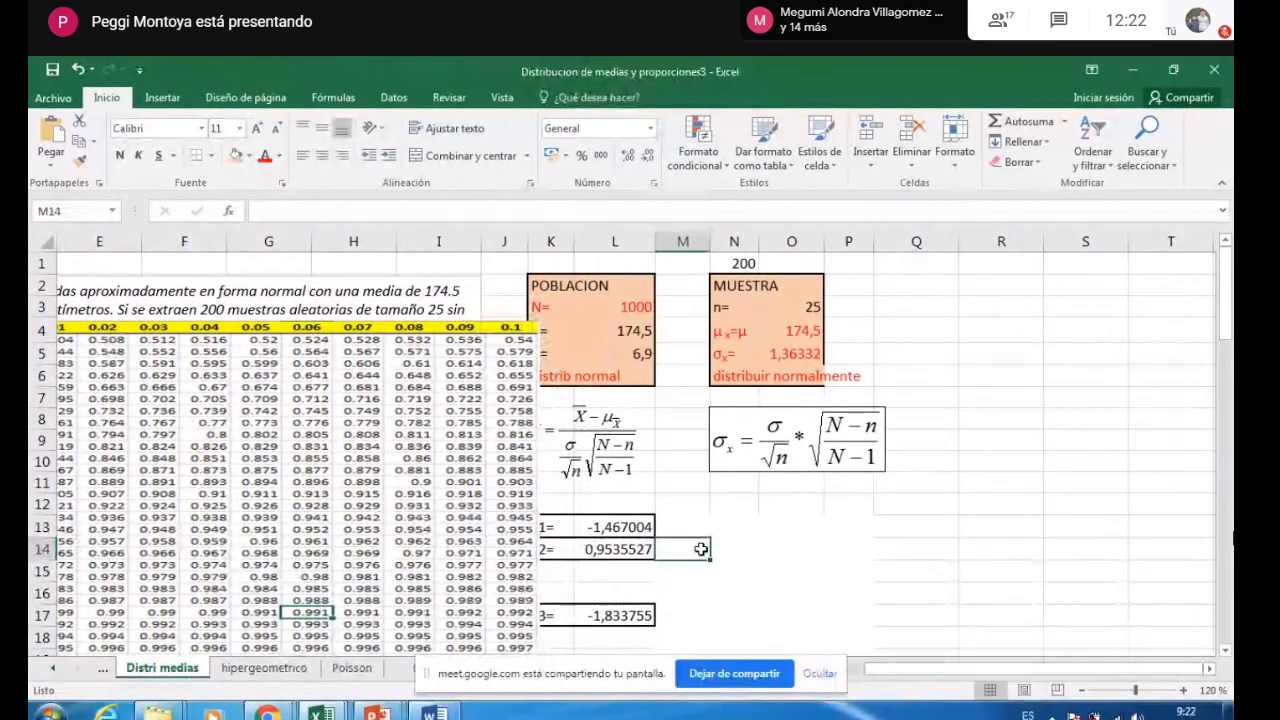
pyautogui.write('0.')
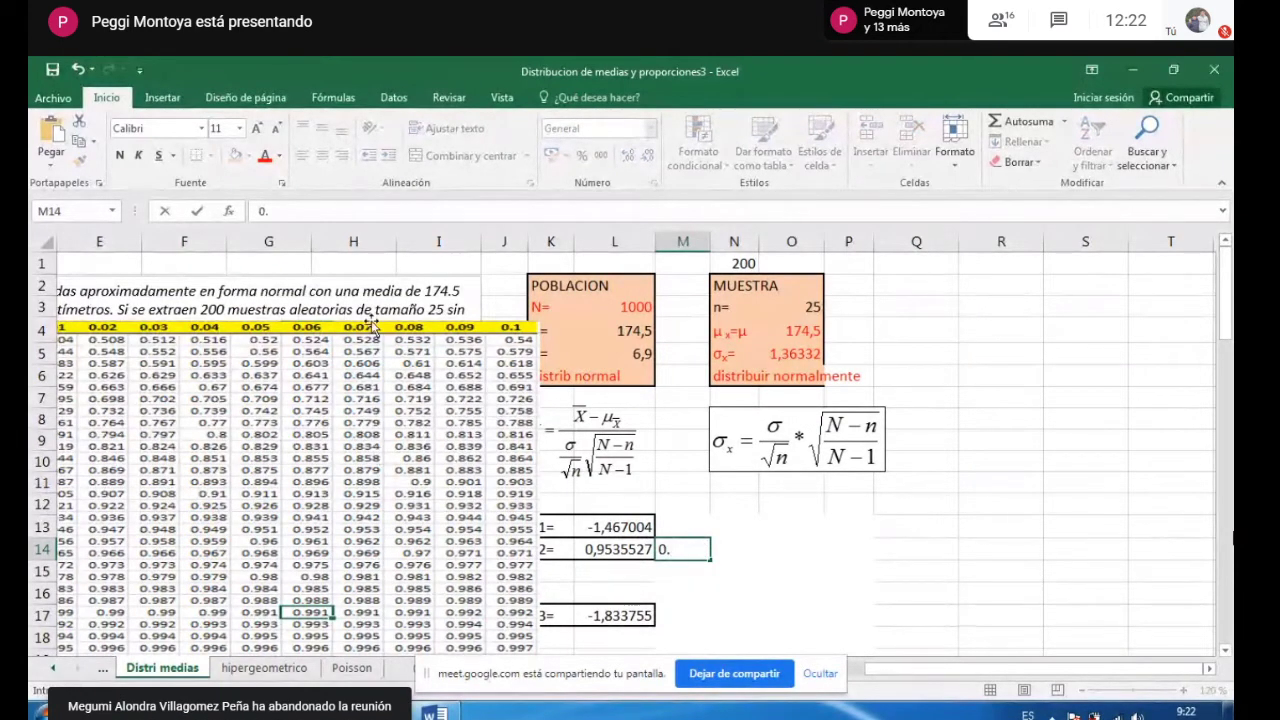
# - Reposition the Z table picture at row 2 and narrow it to end at column J, clear of the population box
pyautogui.moveTo(355, 337); pyautogui.dragTo(481, 233)
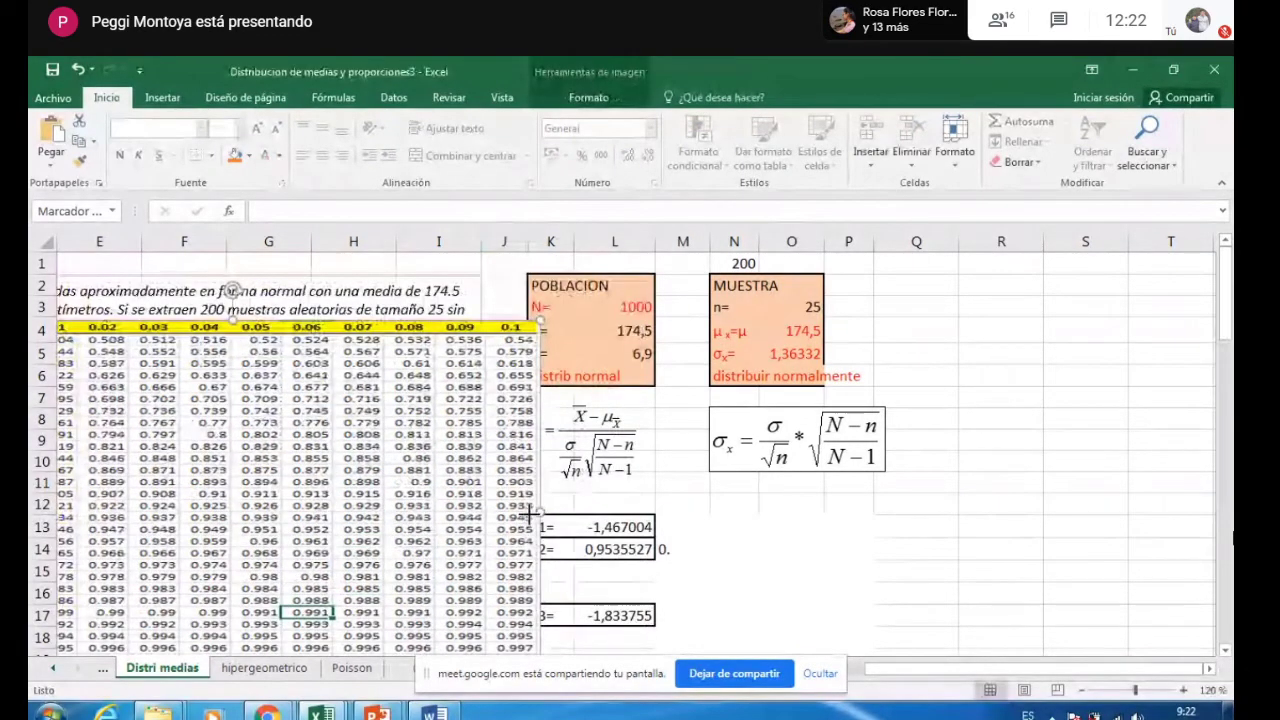
pyautogui.moveTo(539, 508); pyautogui.dragTo(460, 510)
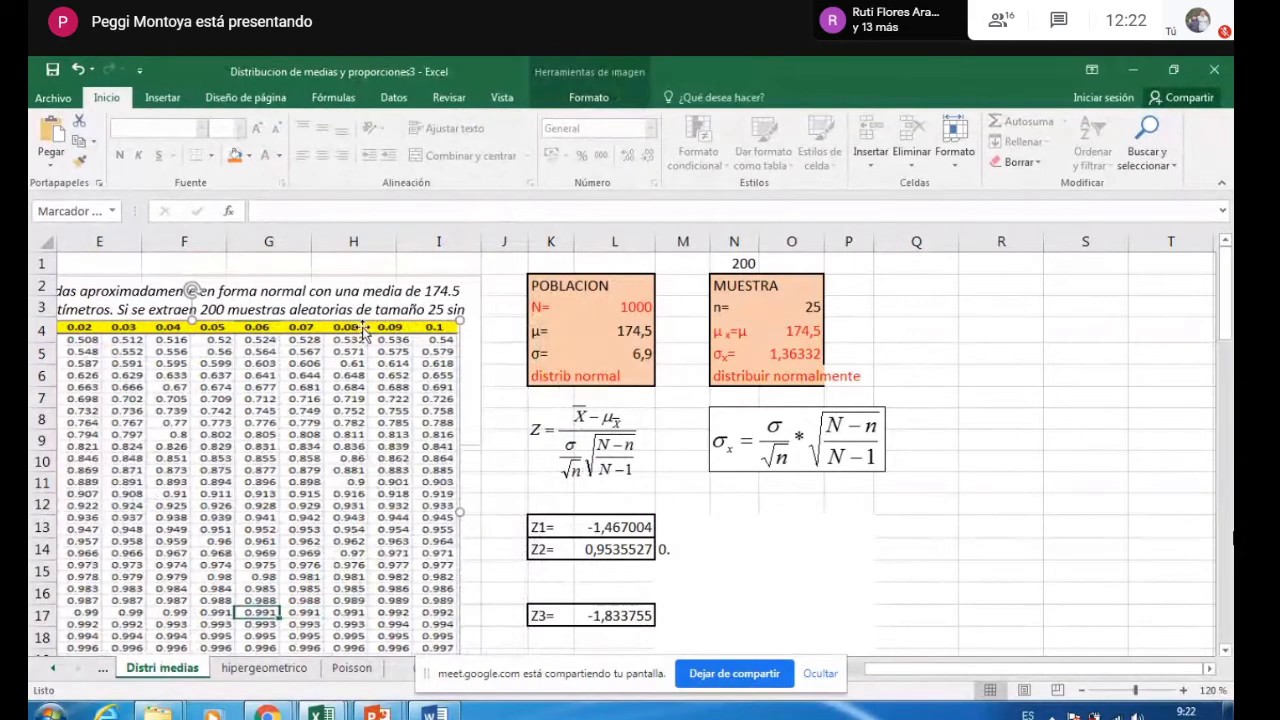
pyautogui.moveTo(365, 338); pyautogui.dragTo(509, 288)
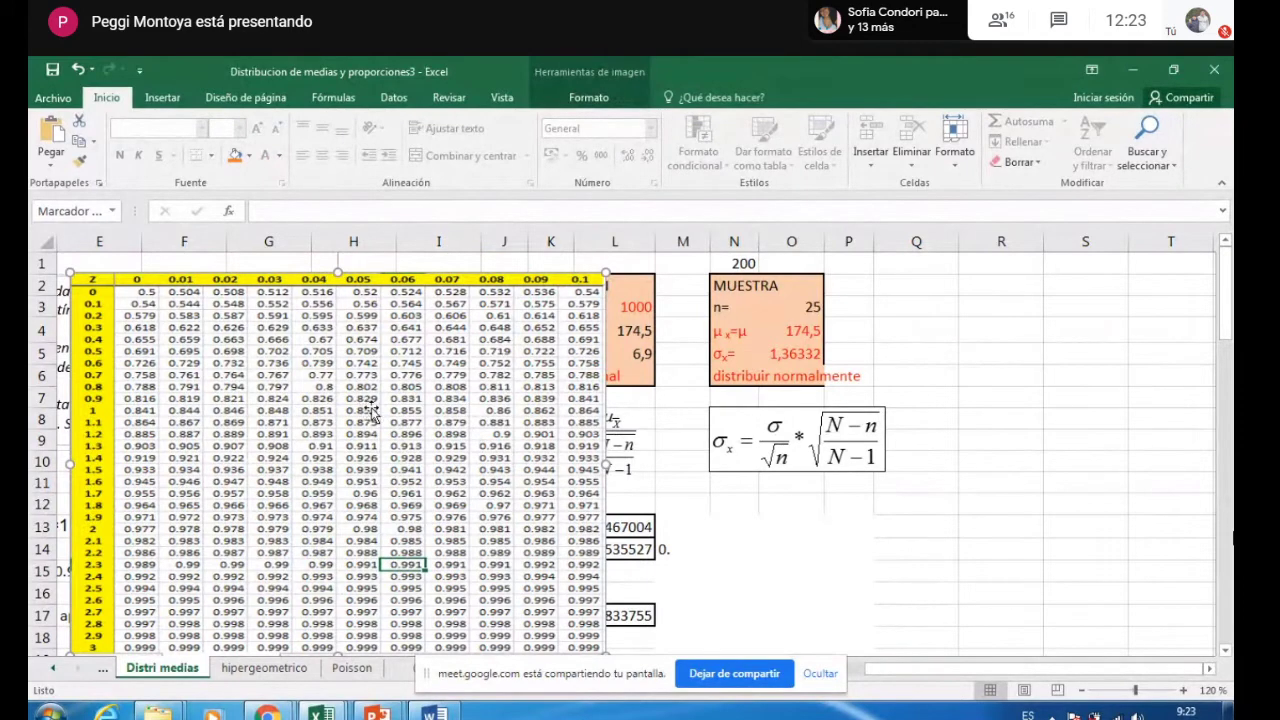
pyautogui.click(690, 551)
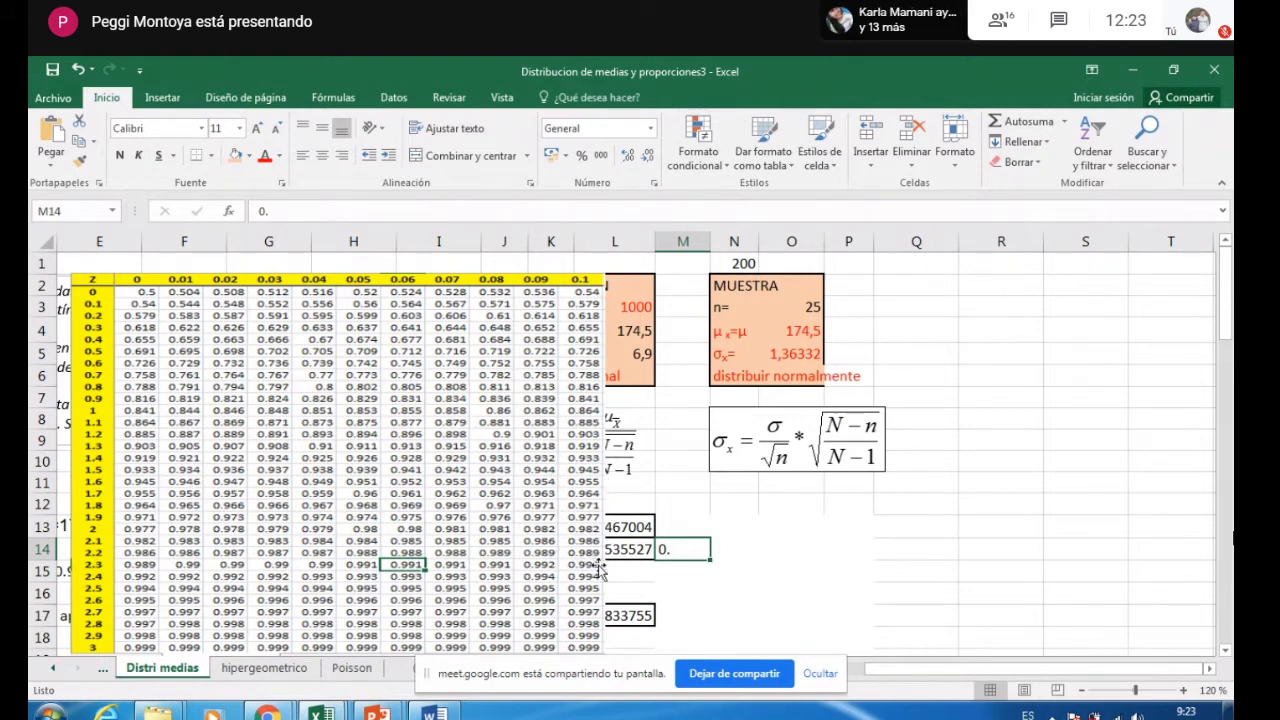
pyautogui.click(575, 506)
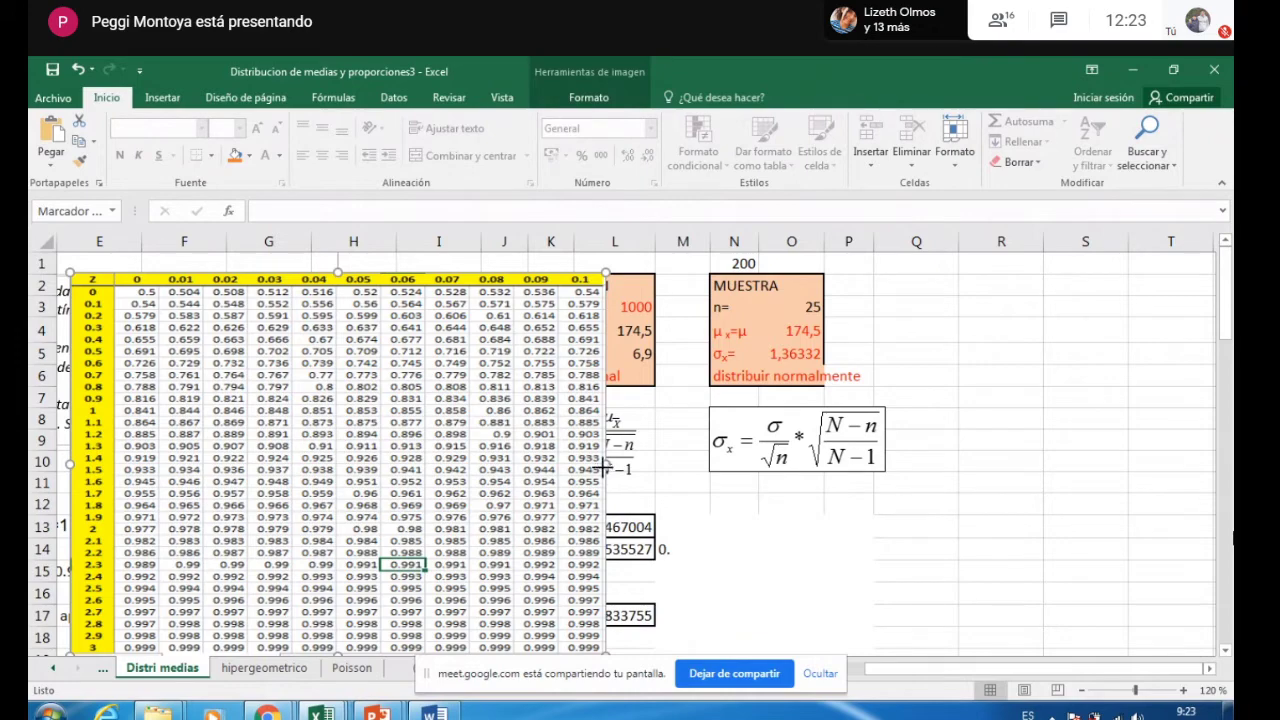
pyautogui.moveTo(600, 465); pyautogui.dragTo(521, 465)
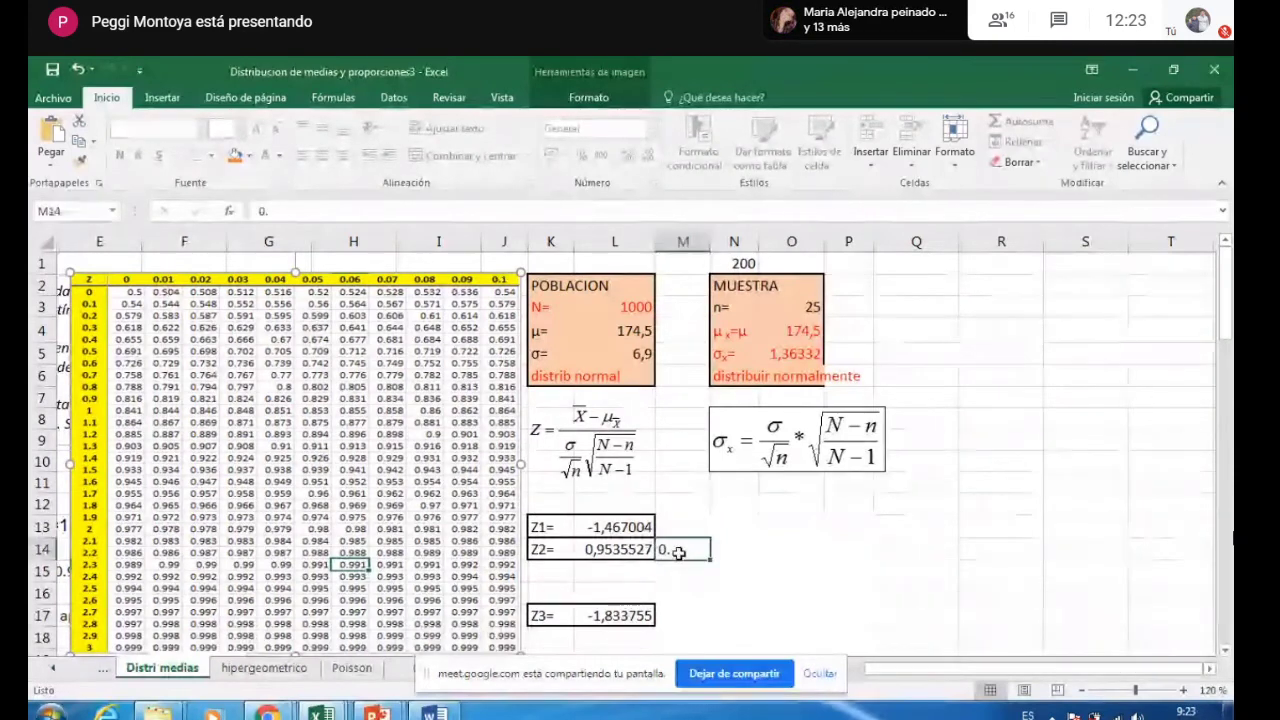
# - Complete cell M14 beside Z2 with the table probability 0,829 and commit it
pyautogui.click(668, 551)
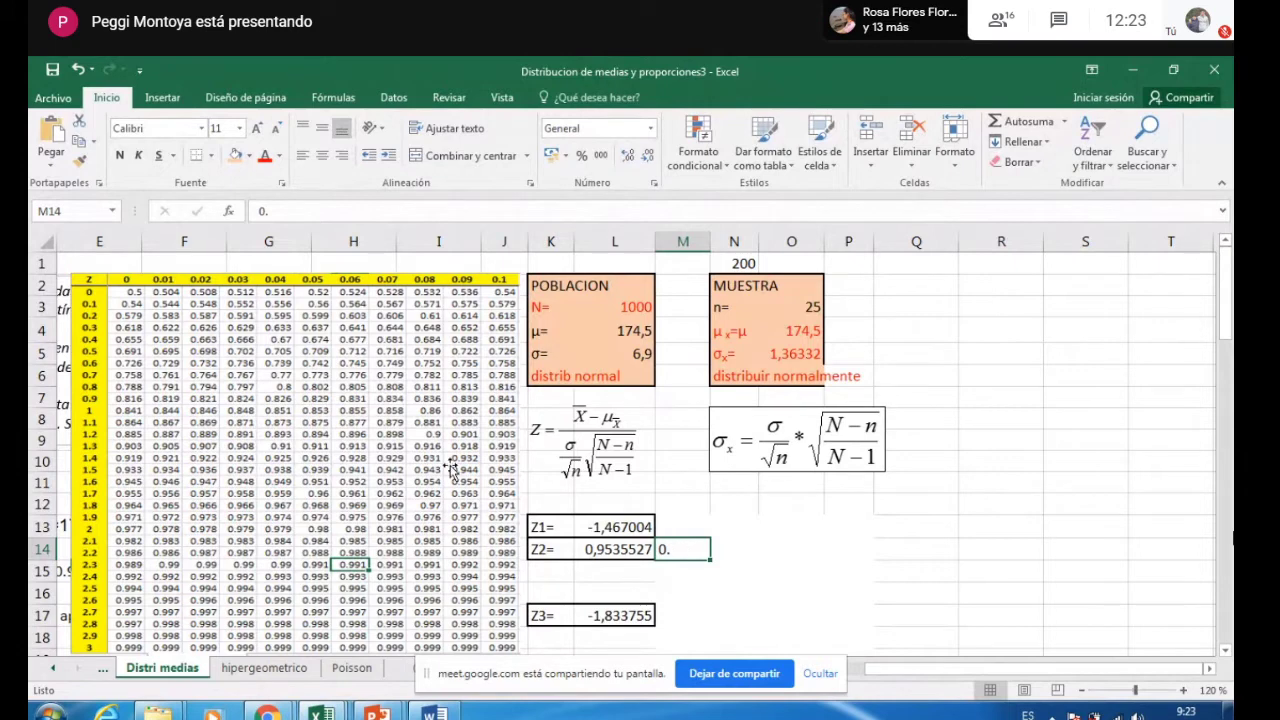
pyautogui.click(265, 210)
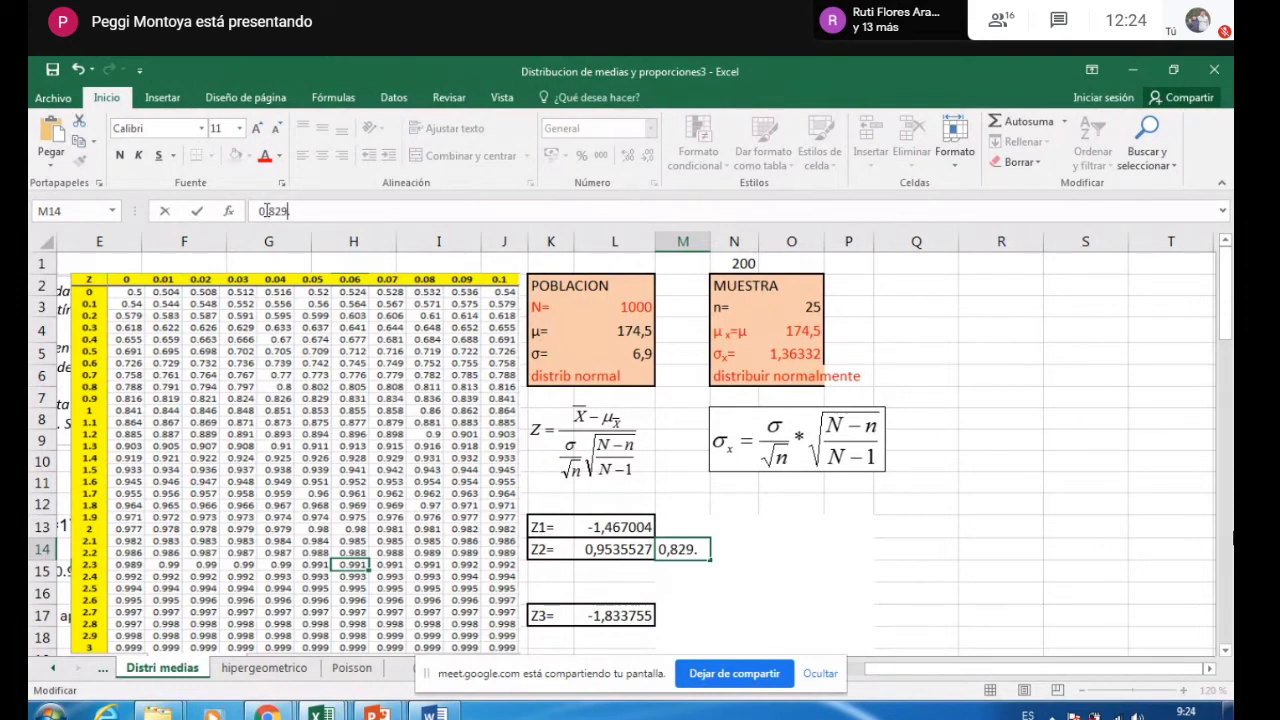
pyautogui.click(689, 526)
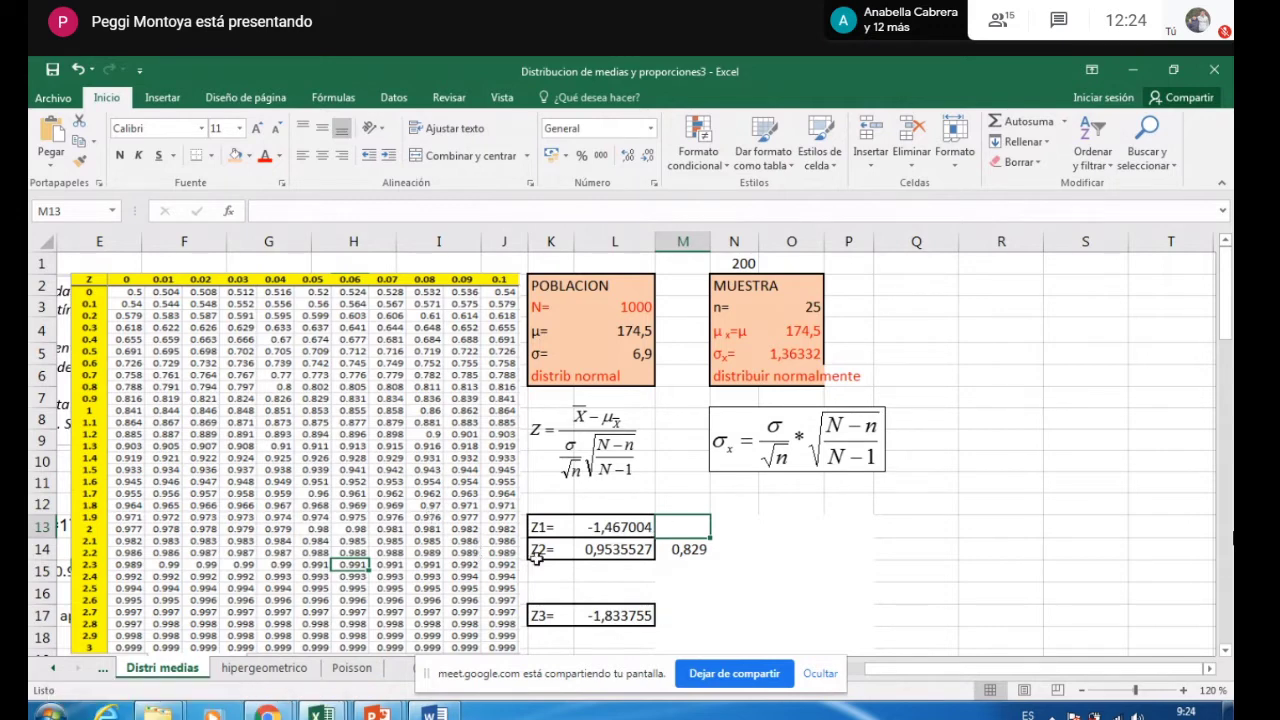
# - Look through the Distri medias sheet below the student heights exercise for the Z table with negative values
pyautogui.click(1036, 547)
pyautogui.press('Return')
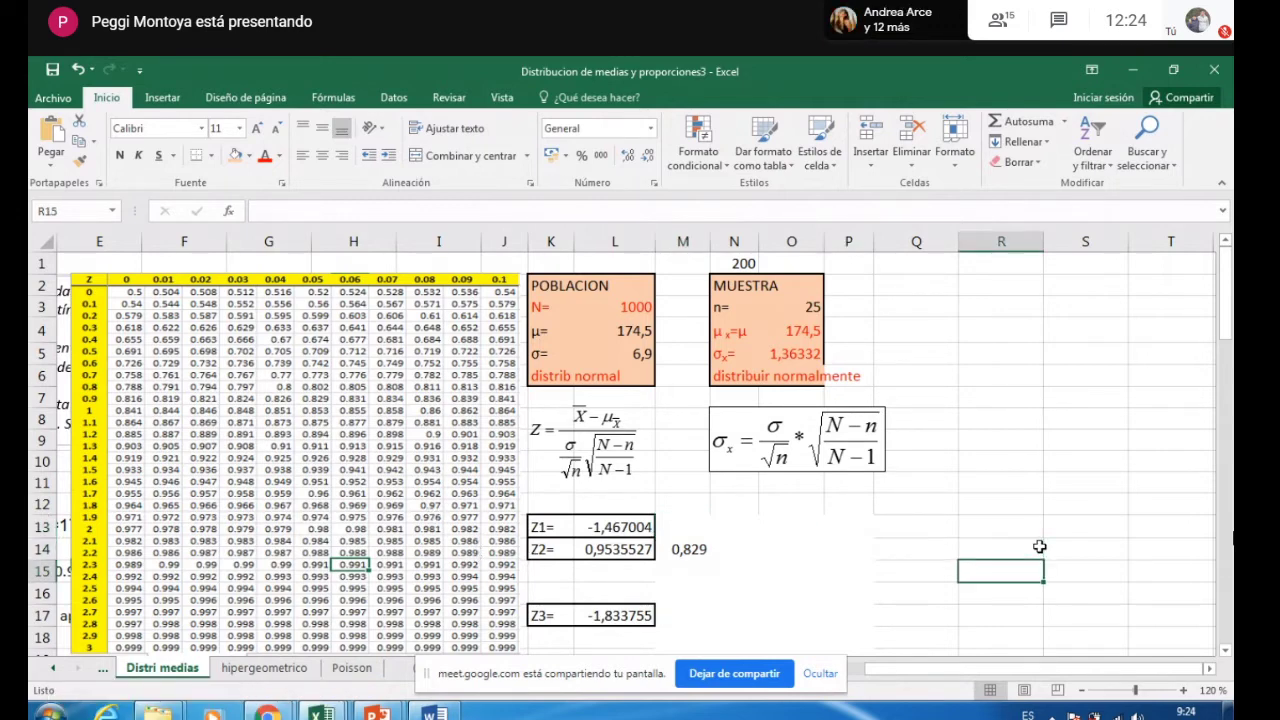
pyautogui.press('Return')
pyautogui.press('Return')
pyautogui.press('Return')
pyautogui.press('Return')
pyautogui.press('Return')
pyautogui.press('Return')
pyautogui.press('Return')
pyautogui.press('Return')
pyautogui.press('Return')
pyautogui.press('Return')
pyautogui.press('Return')
pyautogui.press('Return')
pyautogui.press('Return')
pyautogui.press('Return')
pyautogui.press('Return')
pyautogui.press('Return')
pyautogui.press('Return')
pyautogui.press('Return')
pyautogui.press('Return')
pyautogui.press('Return')
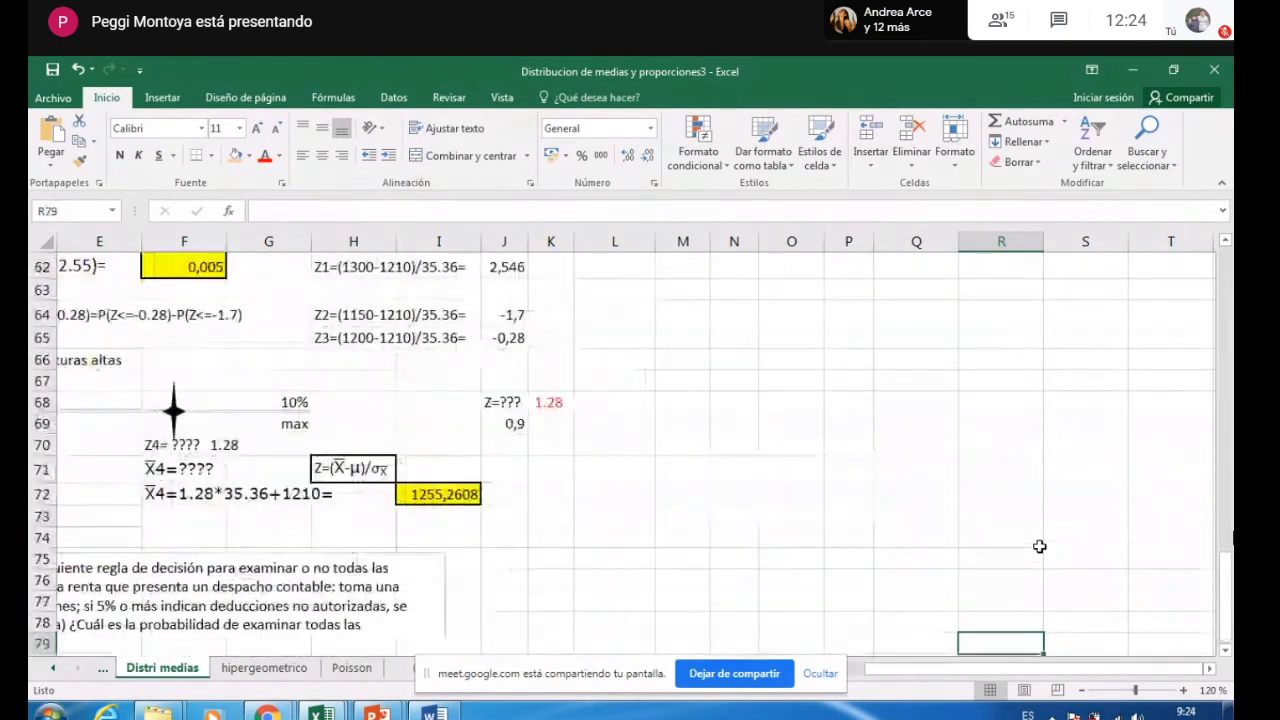
pyautogui.press('Return')
pyautogui.press('Return')
pyautogui.press('Return')
pyautogui.press('Return')
pyautogui.press('Return')
pyautogui.press('Return')
pyautogui.press('Return')
pyautogui.press('Return')
pyautogui.press('Return')
pyautogui.press('Return')
pyautogui.press('Return')
pyautogui.press('Return')
pyautogui.press('Return')
pyautogui.press('Return')
pyautogui.press('Return')
pyautogui.press('Return')
pyautogui.press('Return')
pyautogui.press('Return')
pyautogui.press('Return')
pyautogui.press('Return')
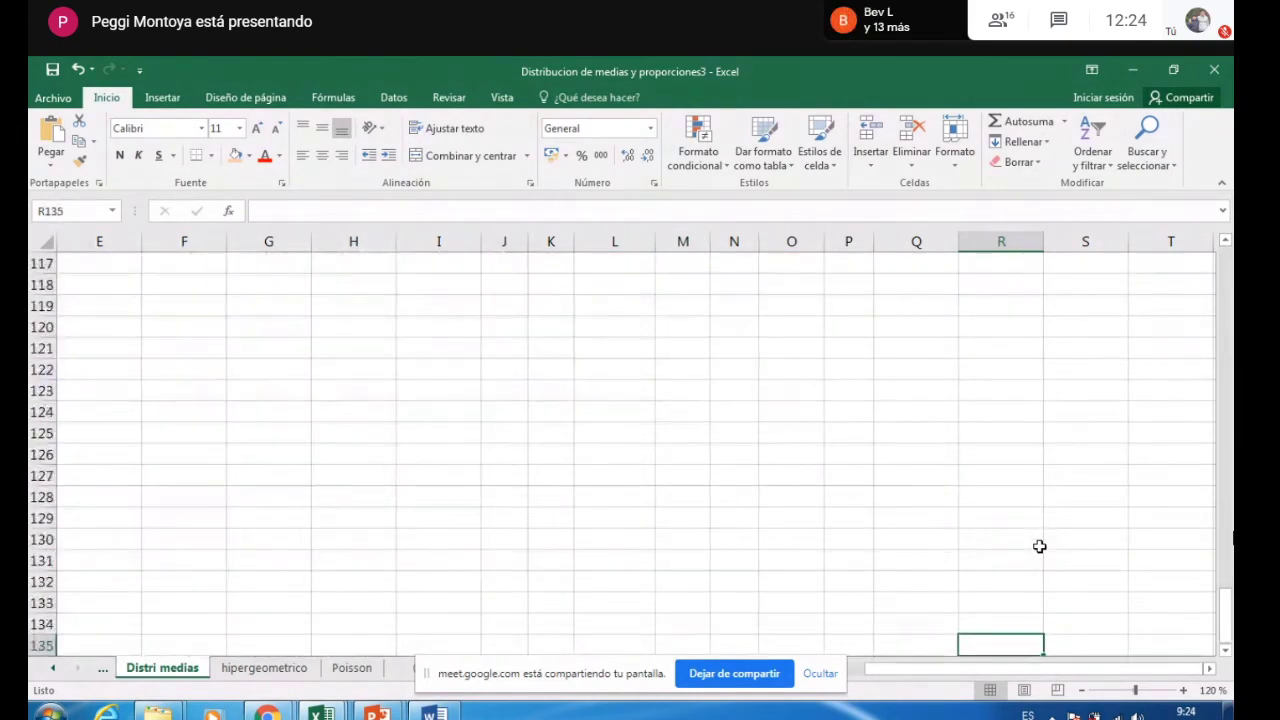
pyautogui.press('Left')
pyautogui.press('Left')
pyautogui.press('Left')
pyautogui.press('Left')
pyautogui.press('Left')
pyautogui.press('Left')
pyautogui.press('Left')
pyautogui.press('Left')
pyautogui.press('Left')
pyautogui.press('Left')
pyautogui.press('Left')
pyautogui.press('Left')
pyautogui.press('Left')
pyautogui.press('Left')
pyautogui.press('Left')
pyautogui.press('Left')
pyautogui.press('Left')
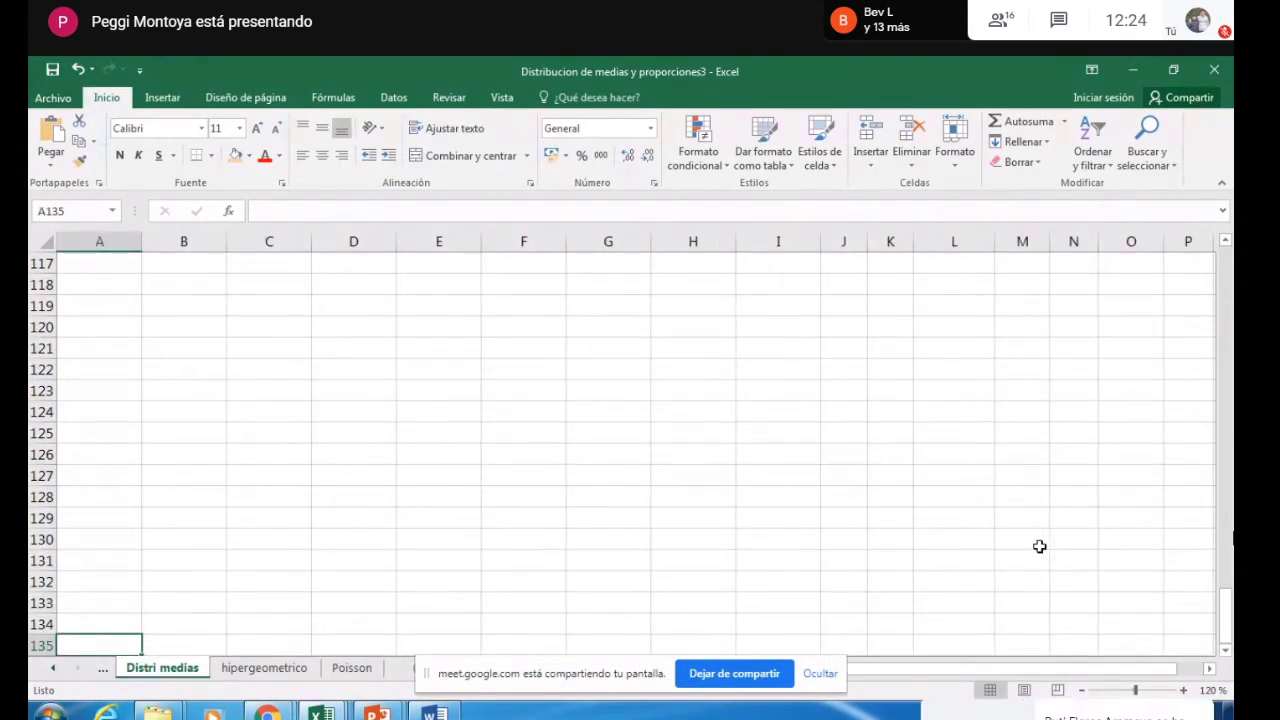
pyautogui.press('Up')
pyautogui.press('Up')
pyautogui.press('Up')
pyautogui.press('Up')
pyautogui.press('Up')
pyautogui.press('Up')
pyautogui.press('Up')
pyautogui.press('Up')
pyautogui.press('Up')
pyautogui.press('Up')
pyautogui.press('Up')
pyautogui.press('Up')
pyautogui.press('Up')
pyautogui.press('Up')
pyautogui.press('Up')
pyautogui.press('Up')
pyautogui.press('Up')
pyautogui.press('Up')
pyautogui.press('Up')
pyautogui.press('Up')
pyautogui.press('Up')
pyautogui.press('Up')
pyautogui.press('Up')
pyautogui.press('Up')
pyautogui.press('Up')
pyautogui.press('Up')
pyautogui.press('Up')
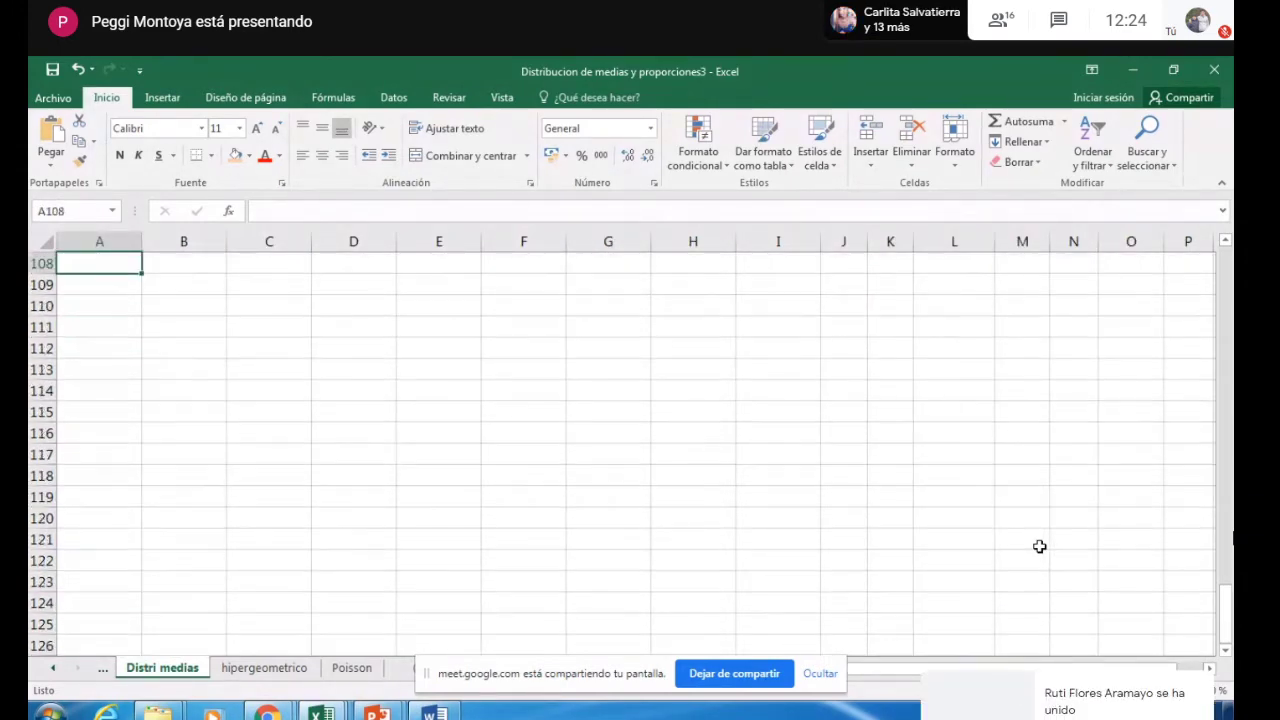
pyautogui.press('Up')
pyautogui.press('Up')
pyautogui.press('Up')
pyautogui.press('Up')
pyautogui.press('Up')
pyautogui.press('Up')
pyautogui.press('Up')
pyautogui.press('Up')
pyautogui.press('Up')
pyautogui.press('Up')
pyautogui.press('Up')
pyautogui.press('Up')
pyautogui.press('Up')
pyautogui.press('Up')
pyautogui.press('Up')
pyautogui.press('Up')
pyautogui.press('Up')
pyautogui.press('Up')
pyautogui.press('Up')
pyautogui.press('Up')
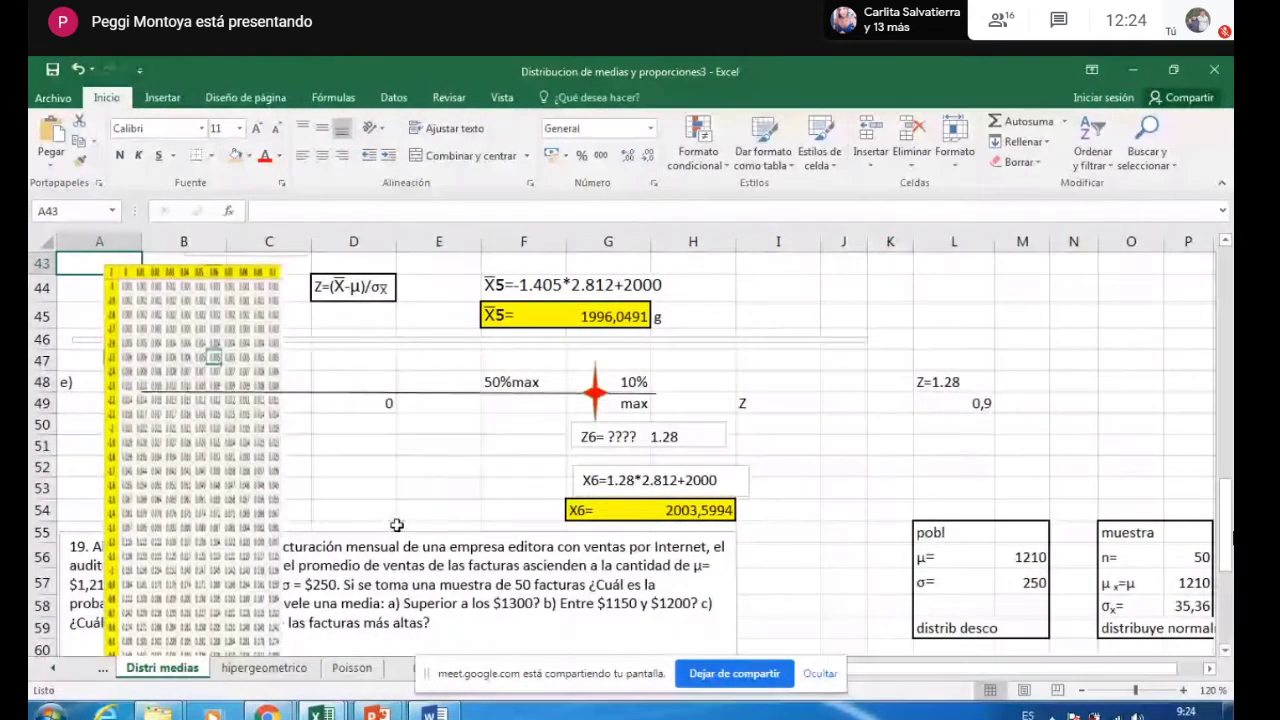
# - Reduce the height of the negative Z table picture and move it to columns F to H, starting around row 41
pyautogui.click(229, 470)
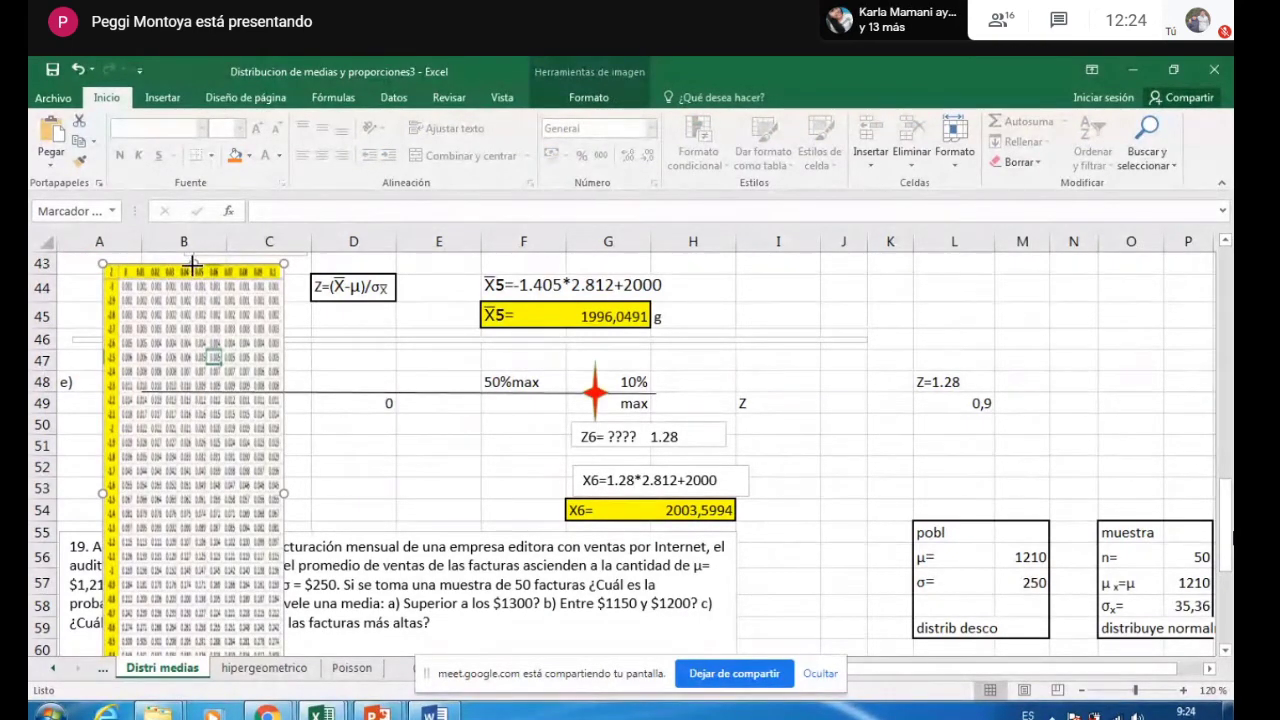
pyautogui.moveTo(192, 263); pyautogui.dragTo(195, 533)
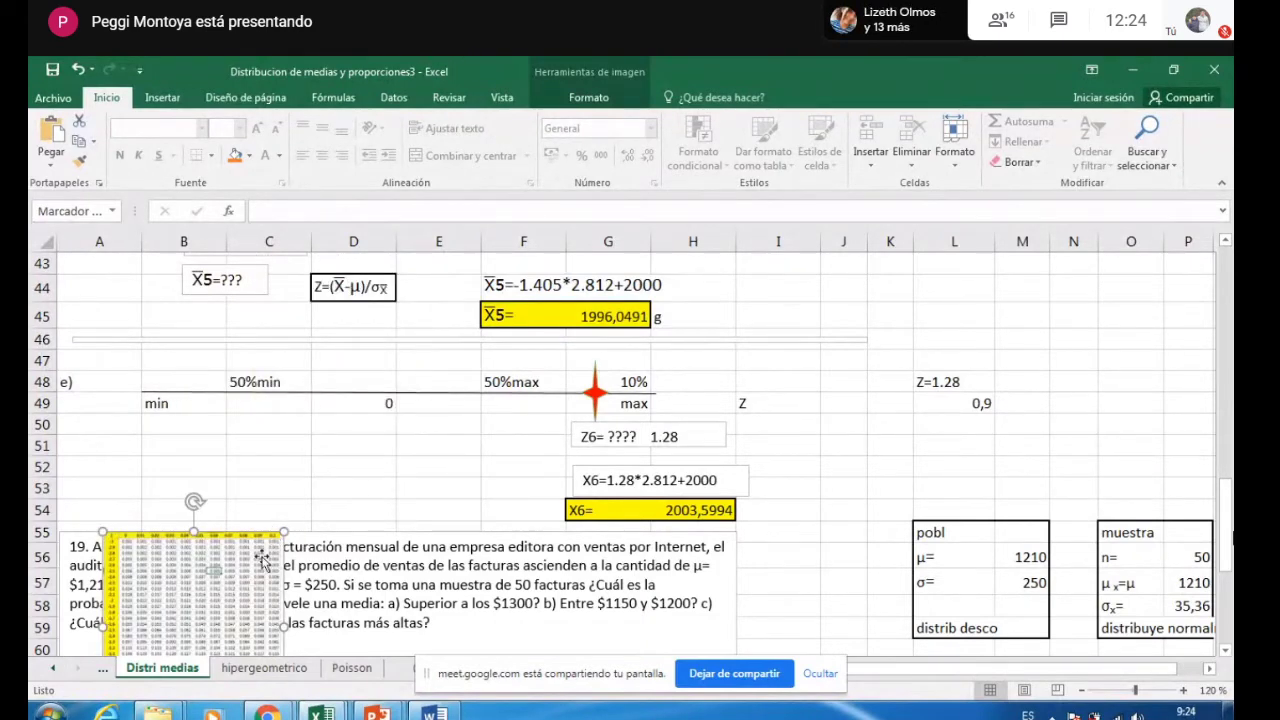
pyautogui.moveTo(260, 556); pyautogui.dragTo(688, 275)
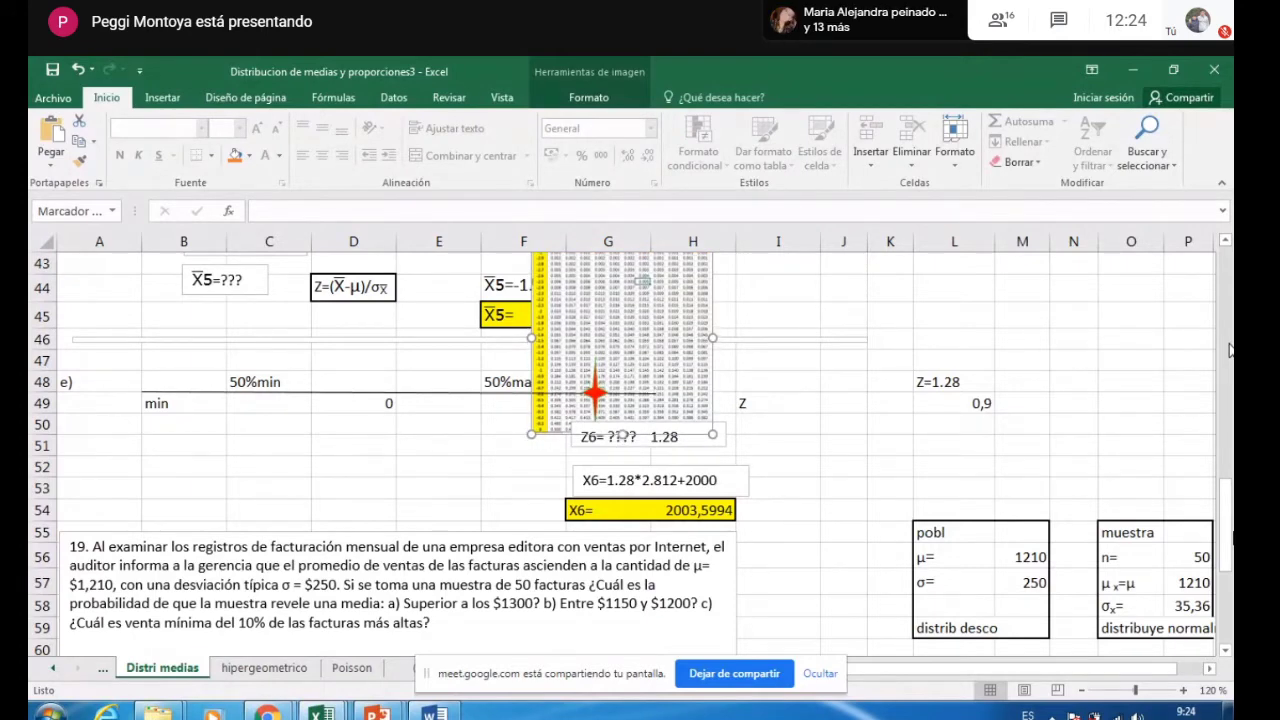
pyautogui.scroll(6, 1228, 418)
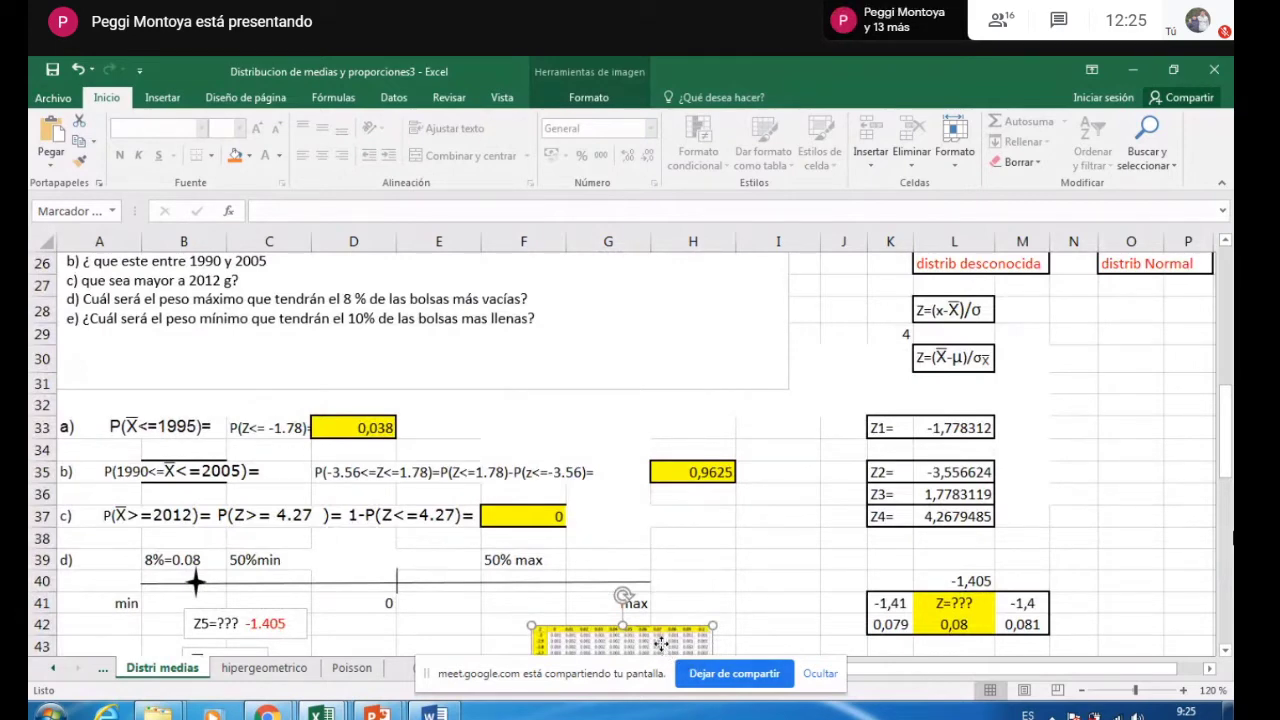
pyautogui.moveTo(661, 645); pyautogui.dragTo(673, 634)
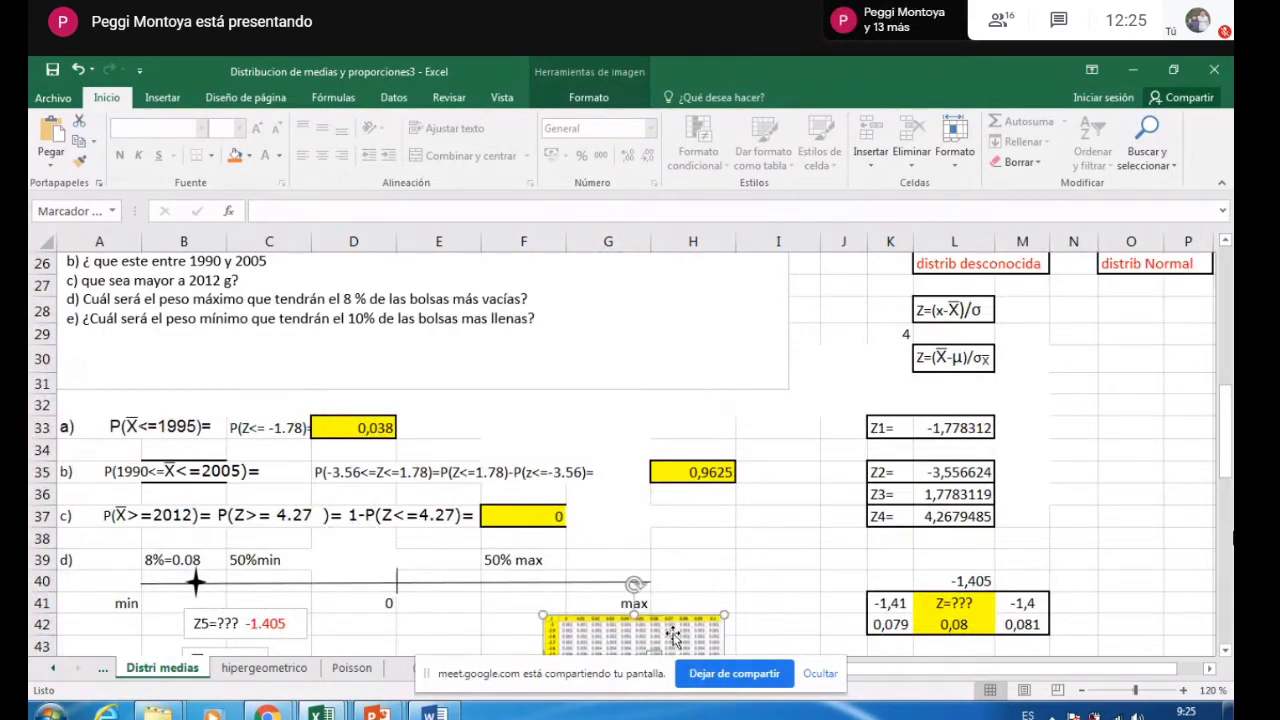
# - Enter the table probability 0,0708 in cell M13 beside the Z1 value
pyautogui.click(824, 334)
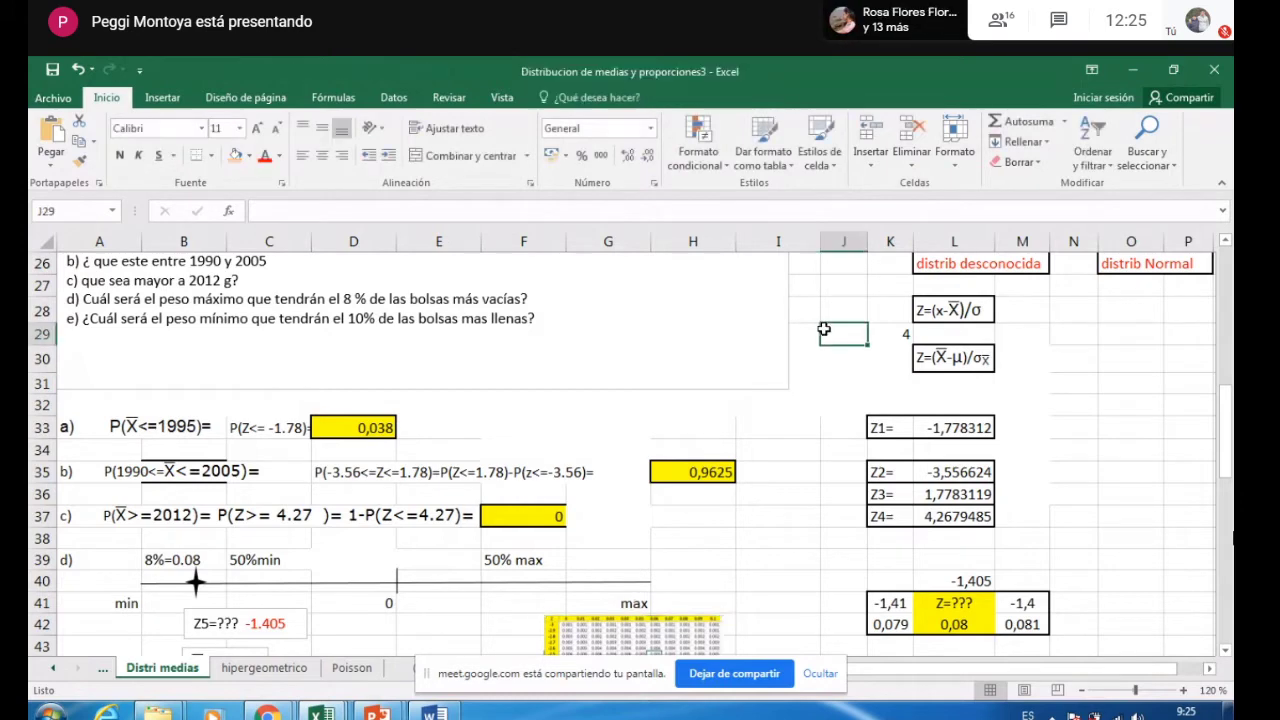
pyautogui.press('Up')
pyautogui.press('Up')
pyautogui.press('Up')
pyautogui.press('Up')
pyautogui.press('Up')
pyautogui.press('pageup')
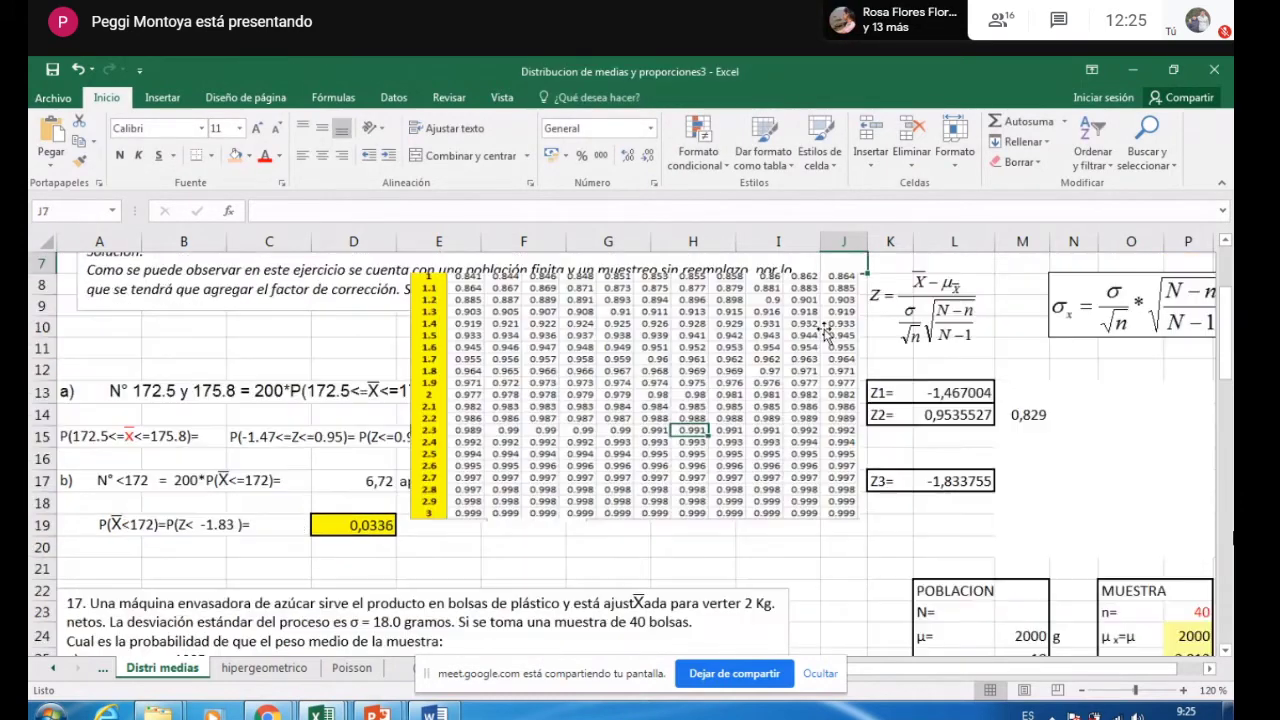
pyautogui.press('pageup')
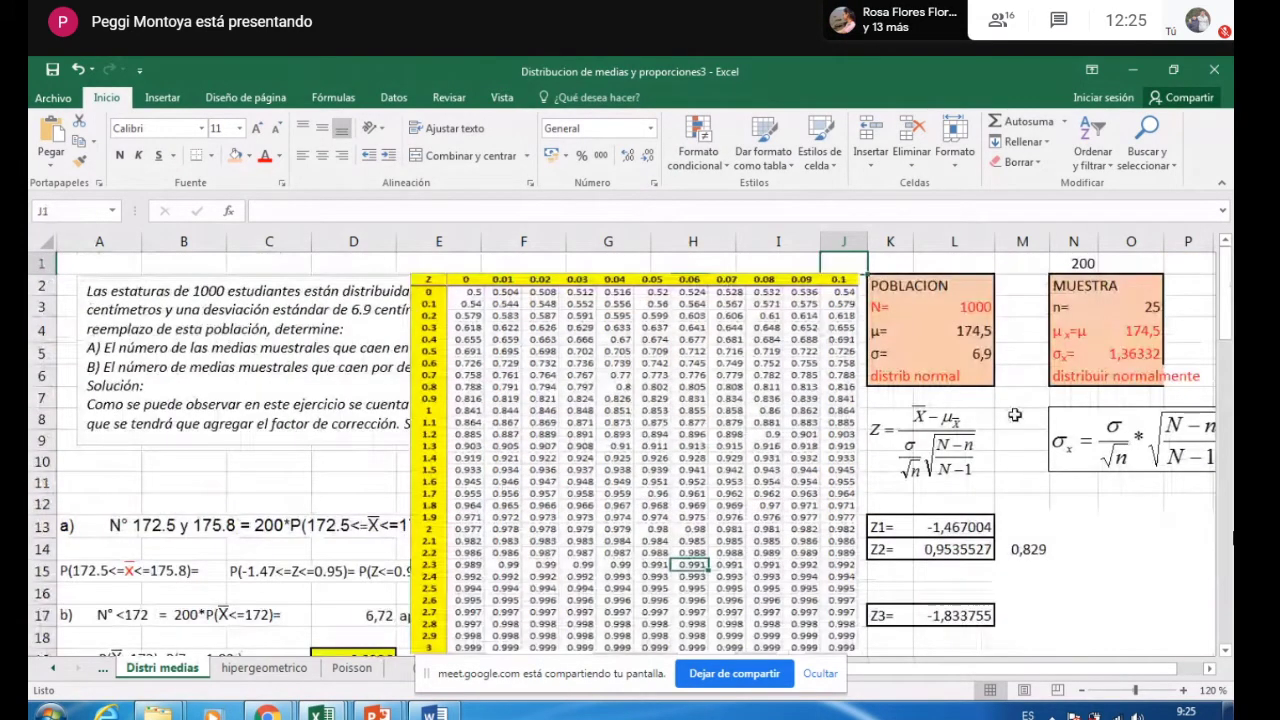
pyautogui.click(1026, 527)
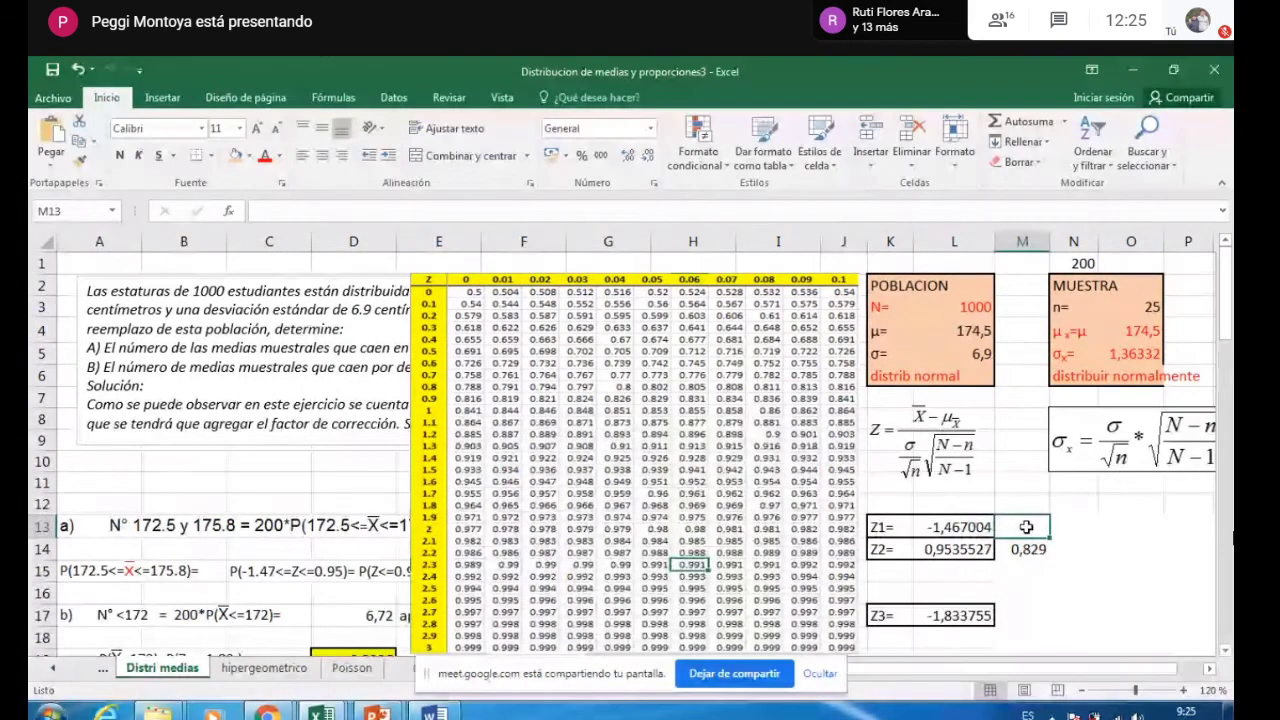
pyautogui.write('0')
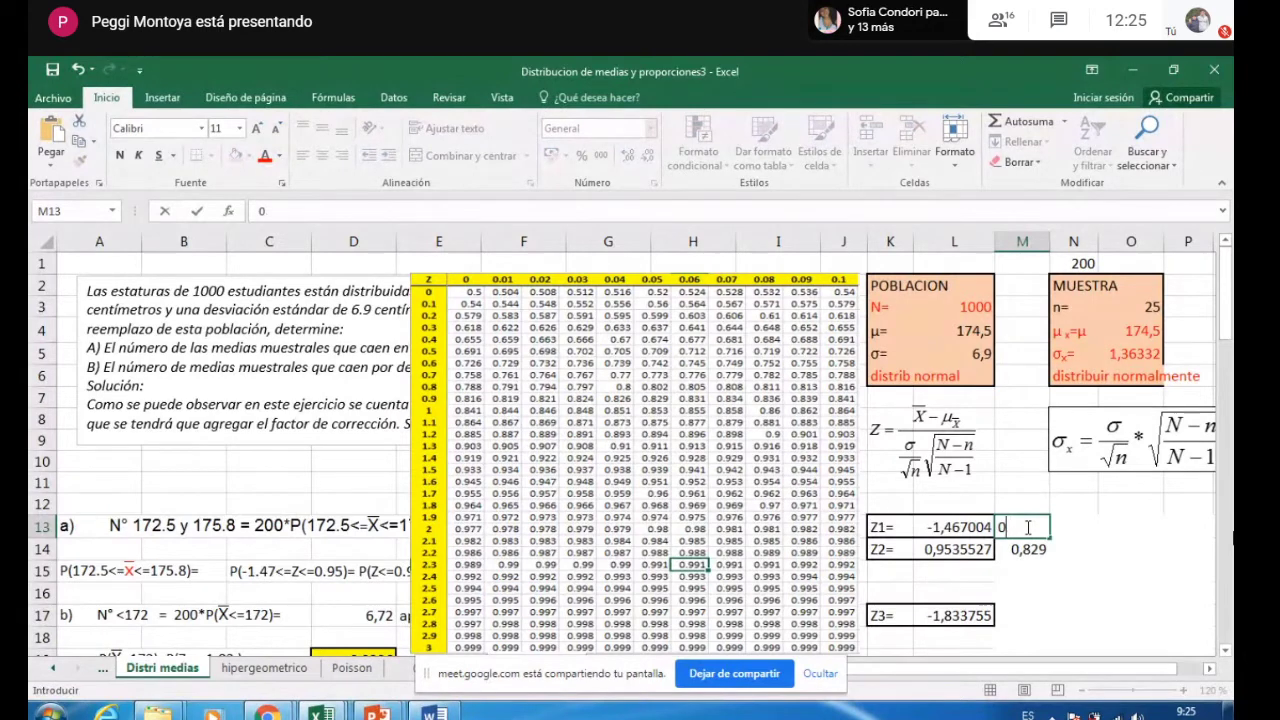
pyautogui.write('.,')
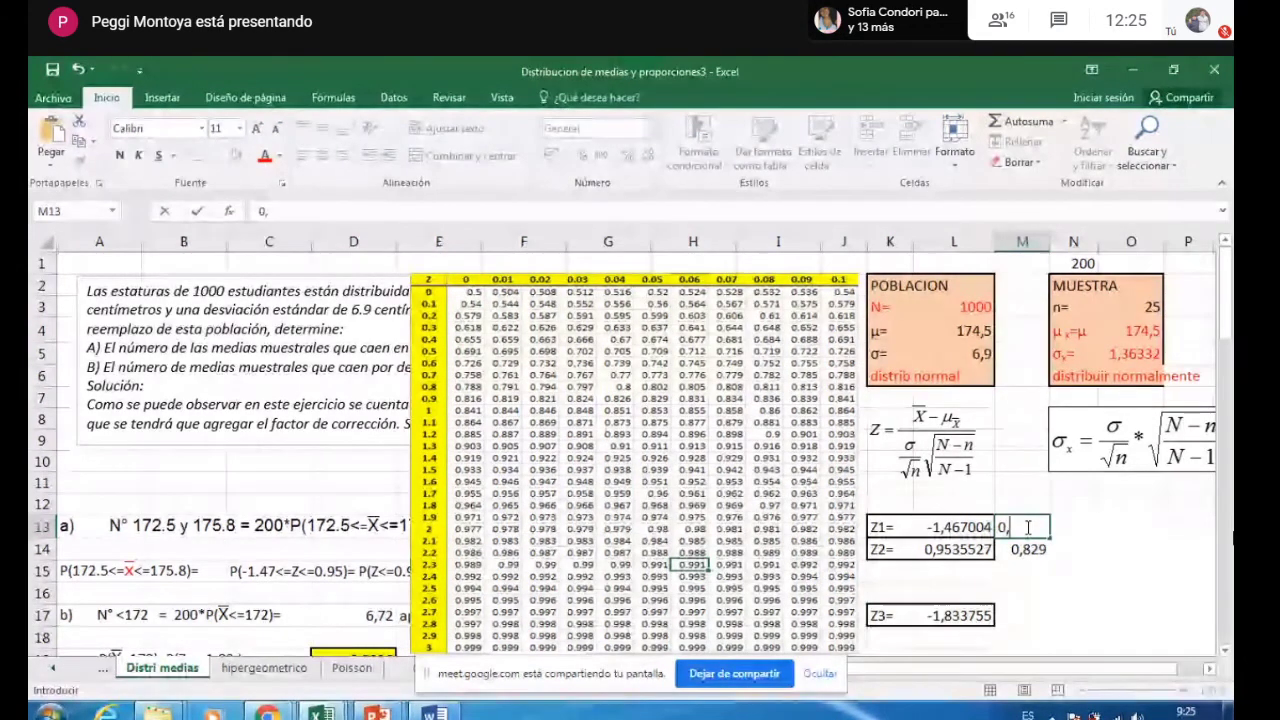
pyautogui.write('070')
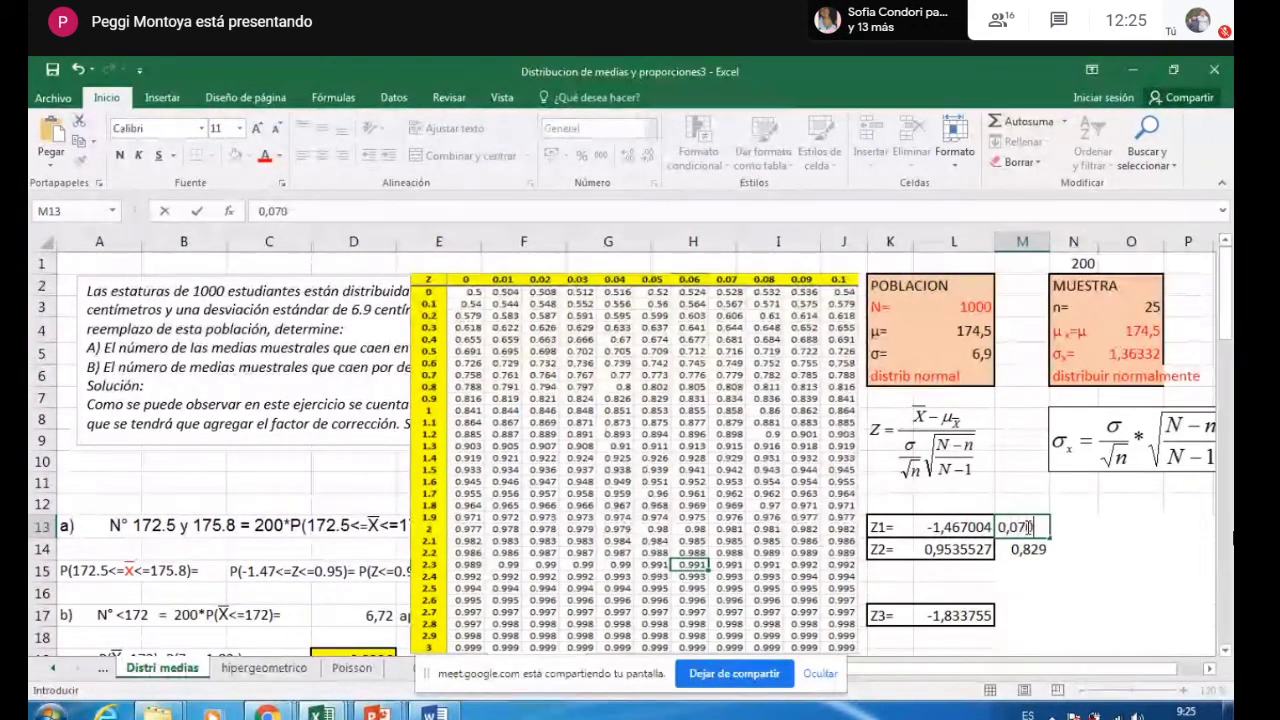
pyautogui.write('8')
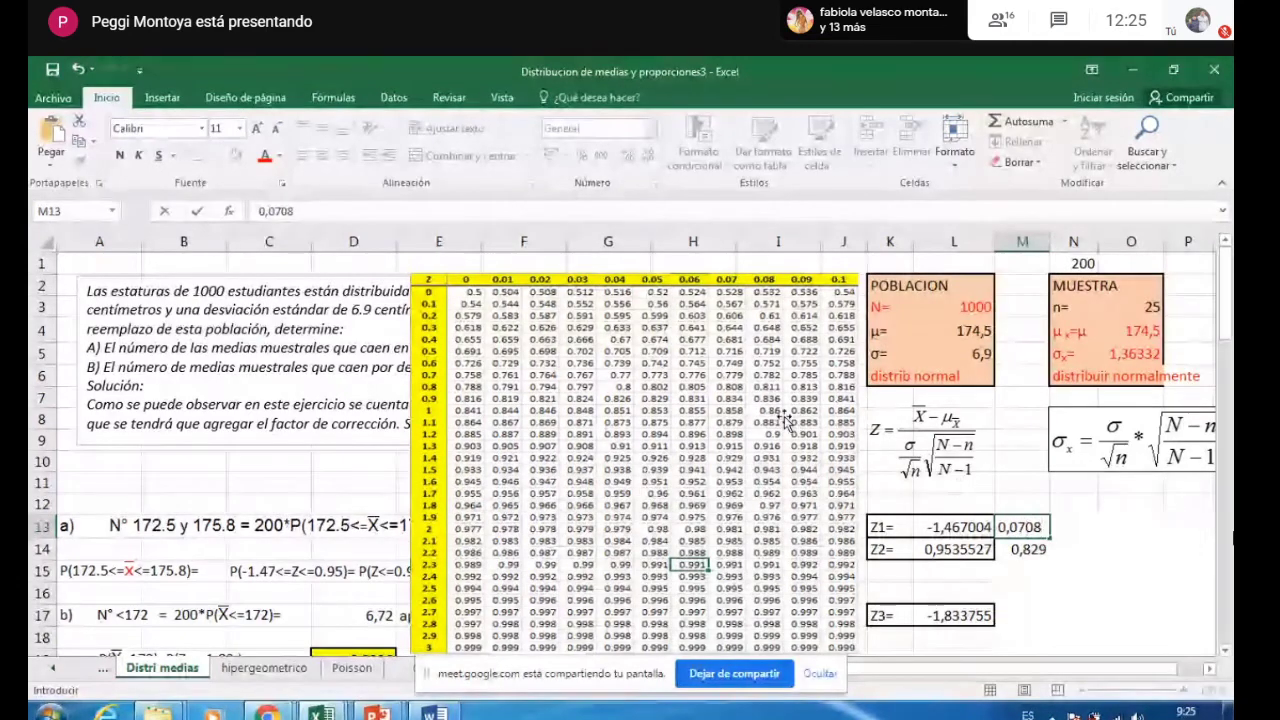
# - Shrink the positive Z table picture and place it over columns F to I in rows 1 to 9, clear of the yellow answer cells
pyautogui.click(640, 418)
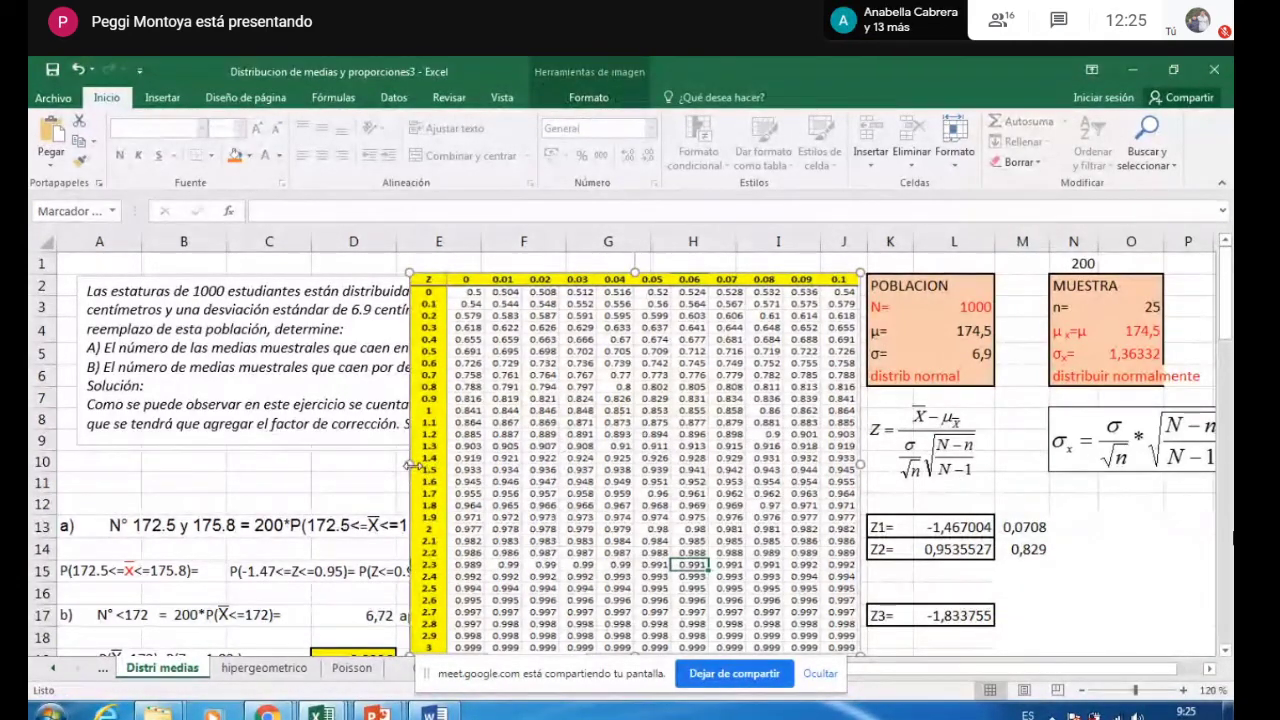
pyautogui.moveTo(410, 465); pyautogui.dragTo(576, 412)
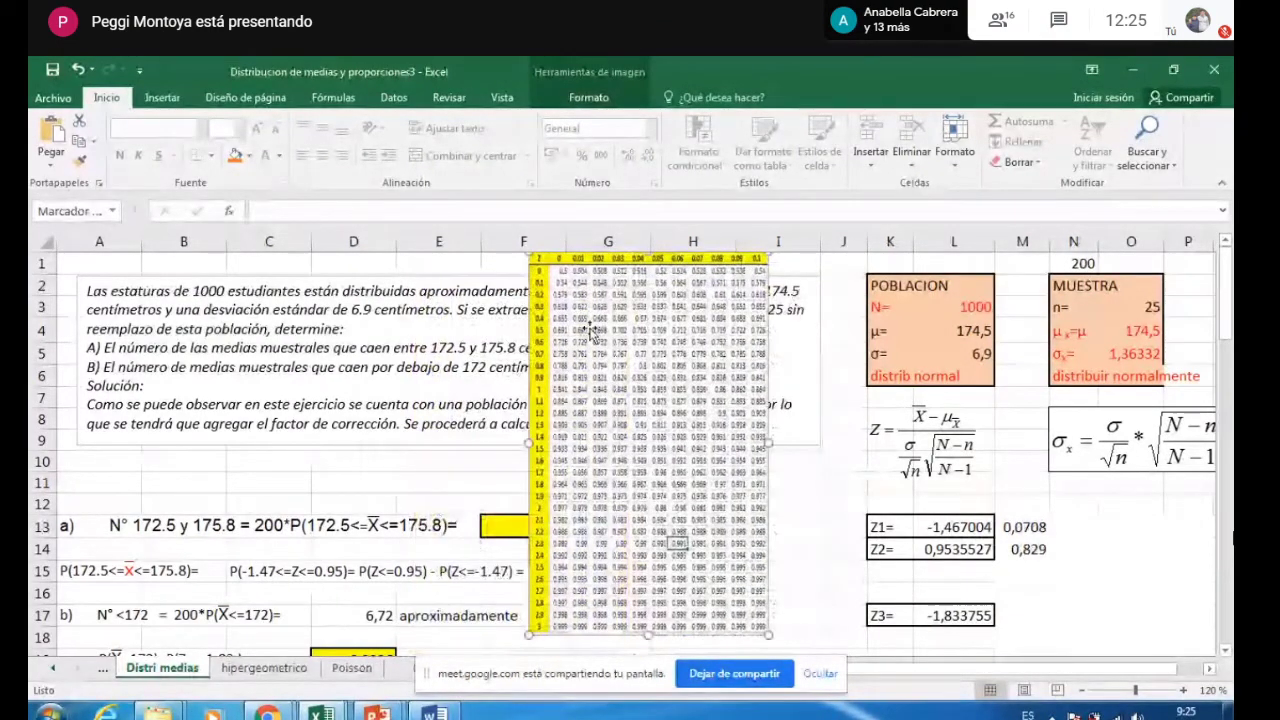
pyautogui.press('Escape')
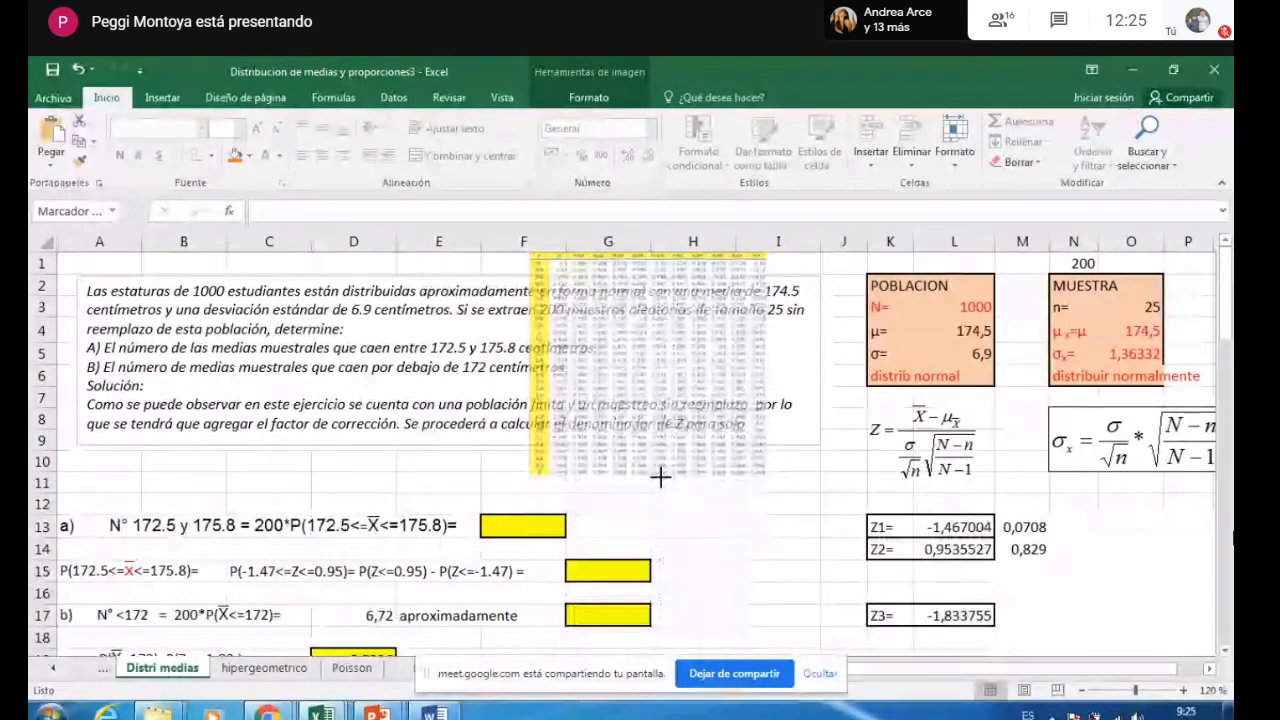
# - Calculate the probability between 172.5 and 175.8 in cell G15 with the formula =0,829-0,0708
pyautogui.click(580, 570)
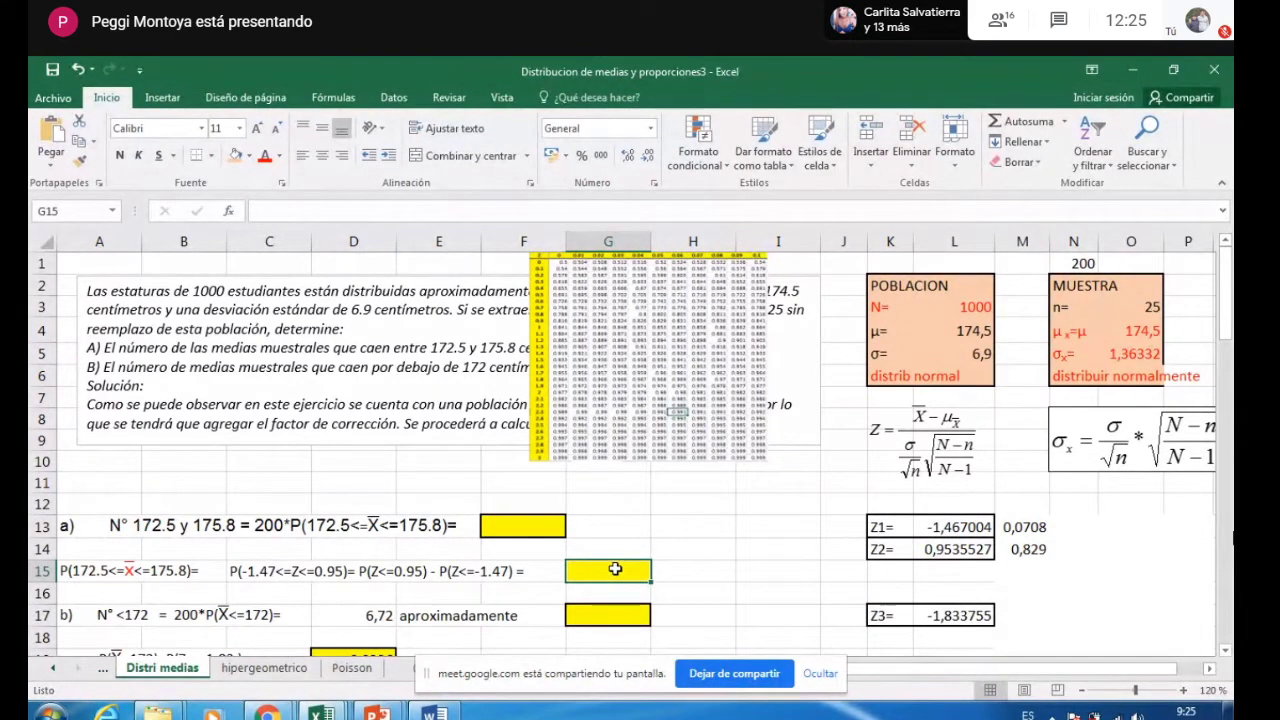
pyautogui.write('=')
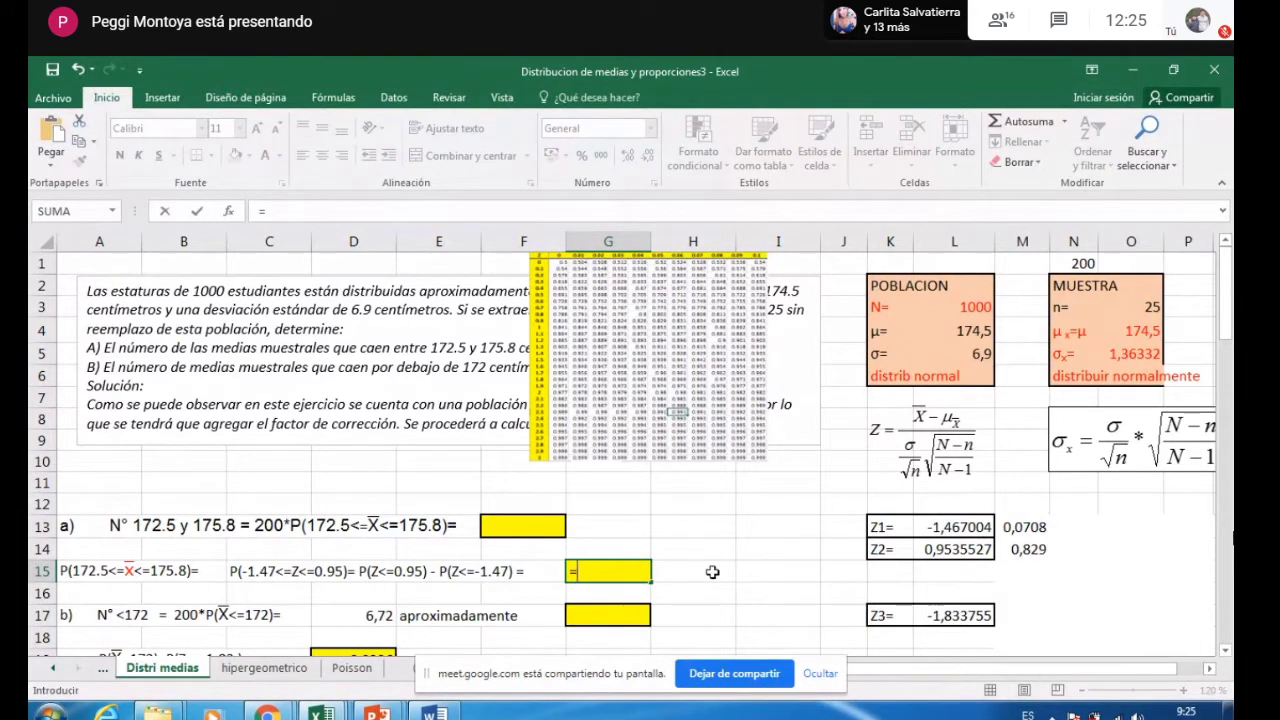
pyautogui.write('0.')
pyautogui.write('8')
pyautogui.write('29')
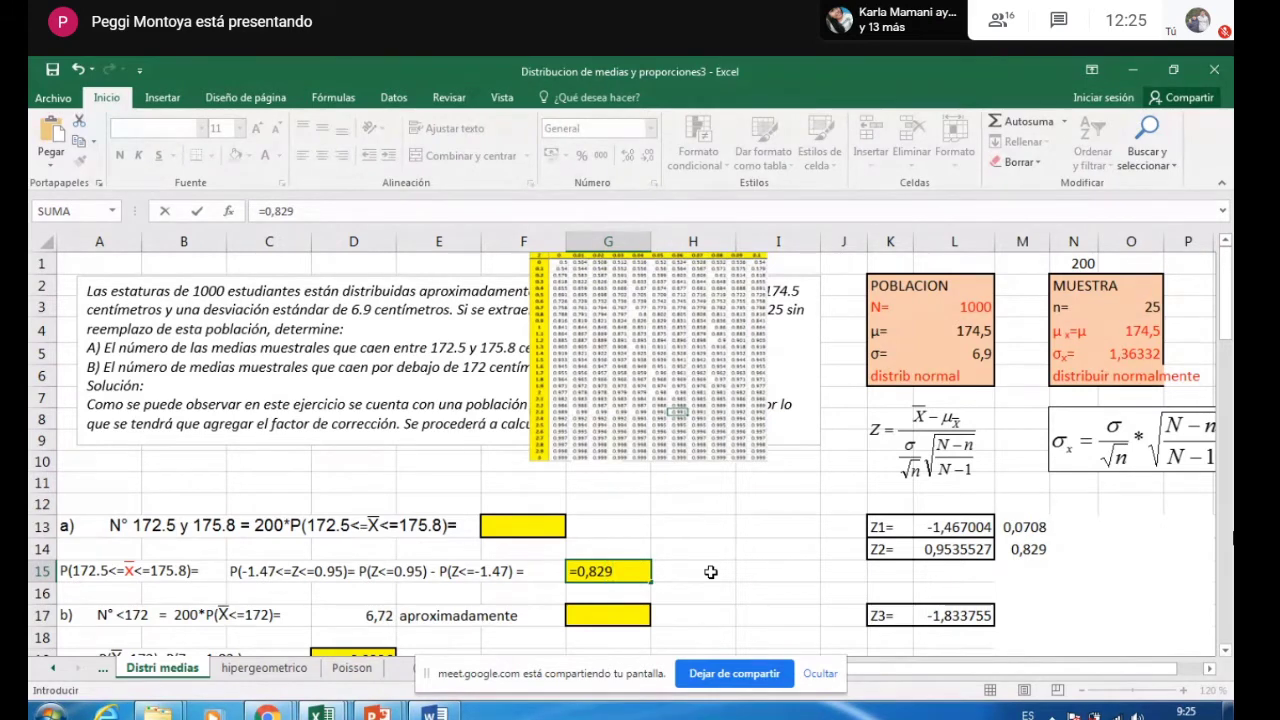
pyautogui.write('-')
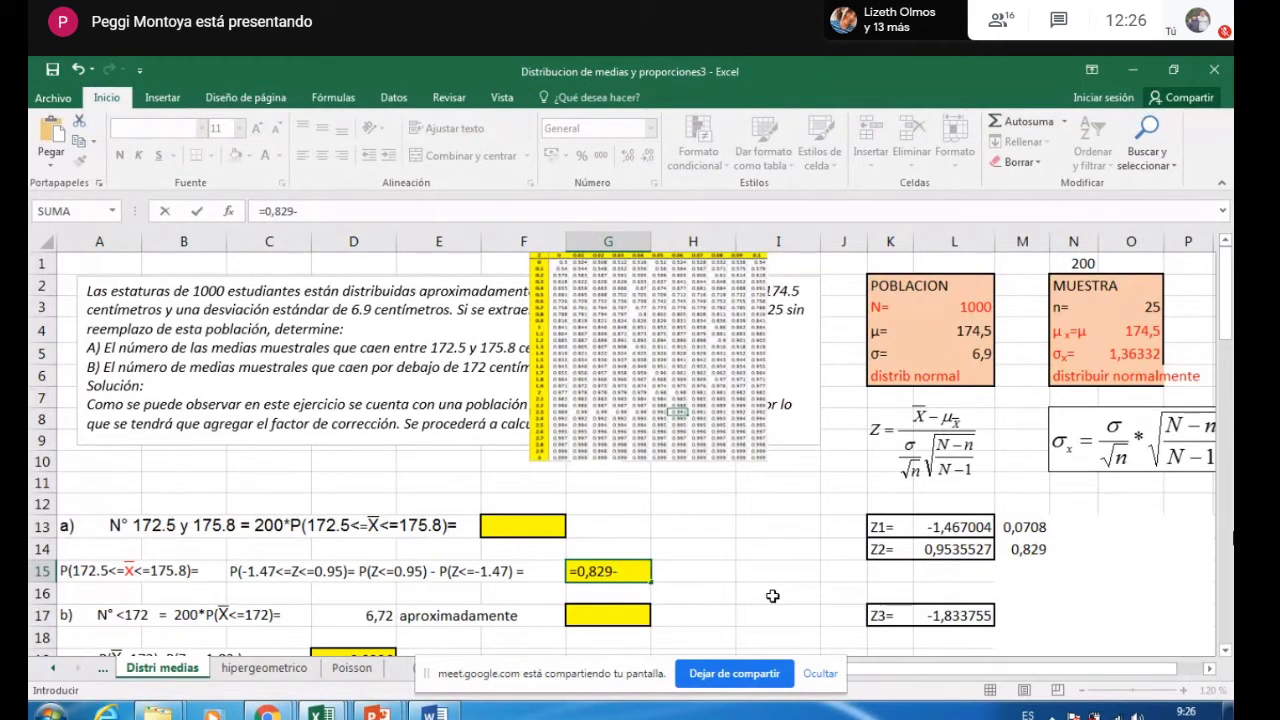
pyautogui.write('0')
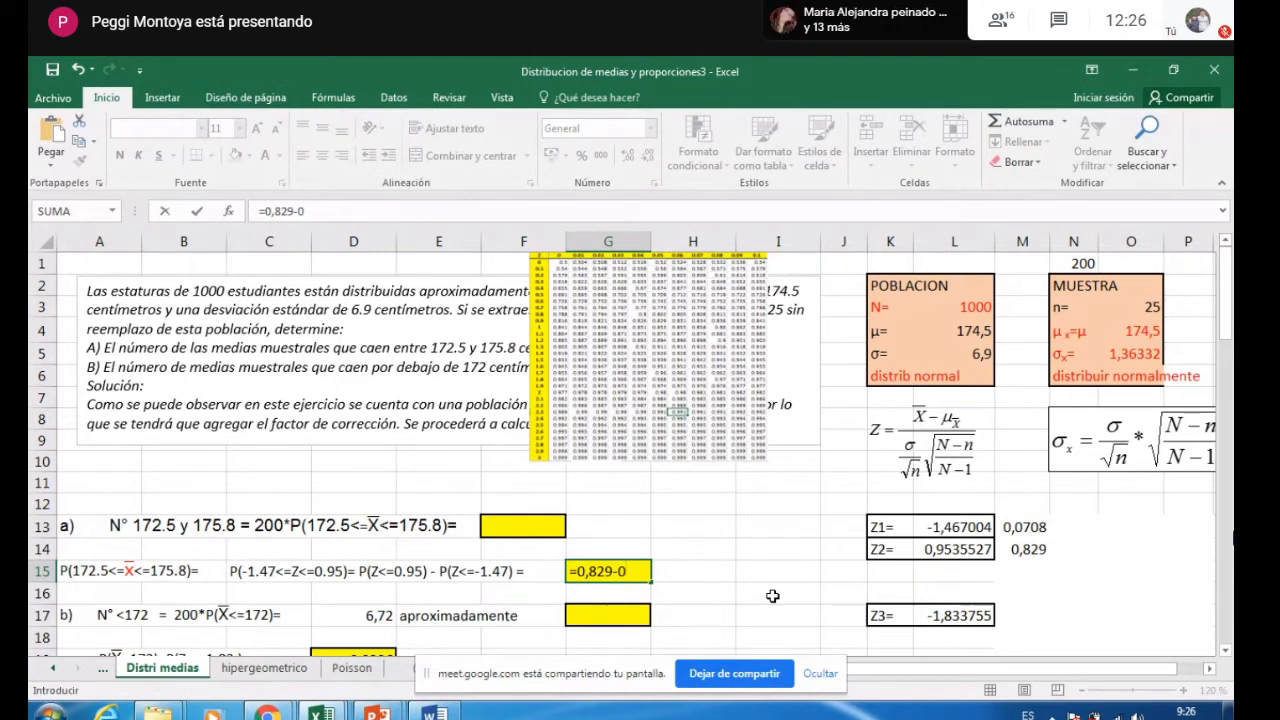
pyautogui.write(',0708')
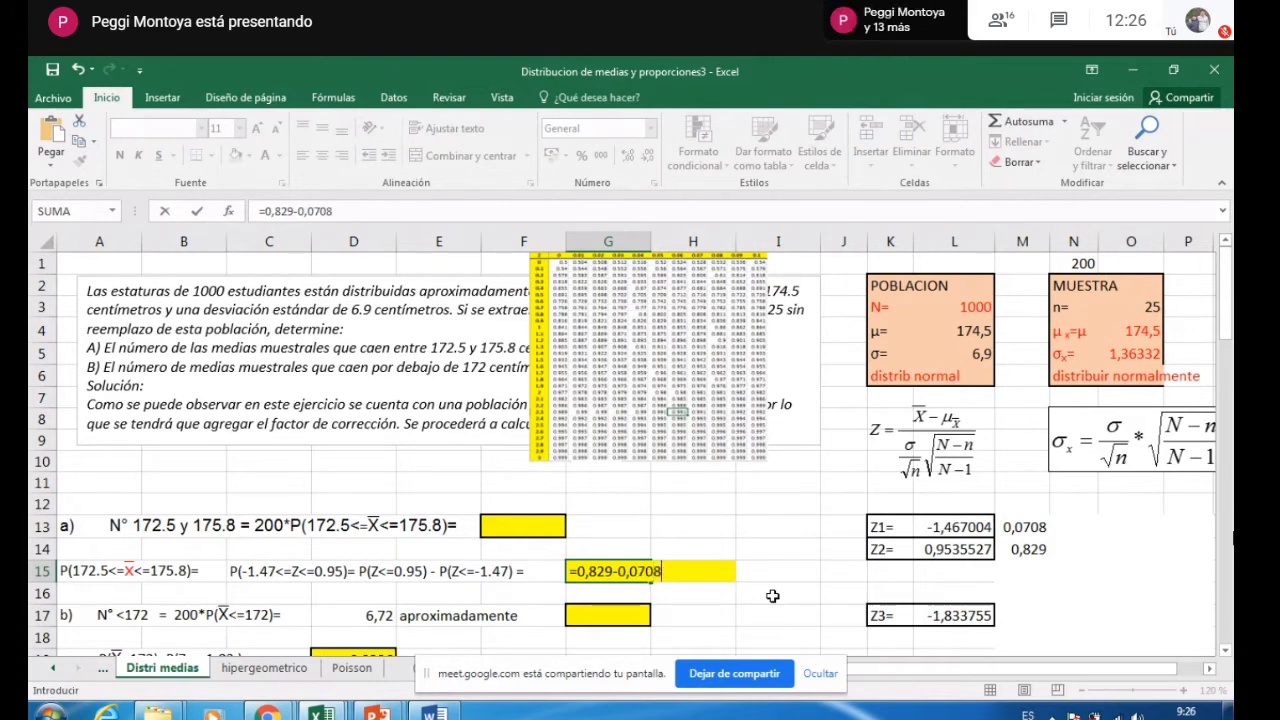
pyautogui.press('Return')
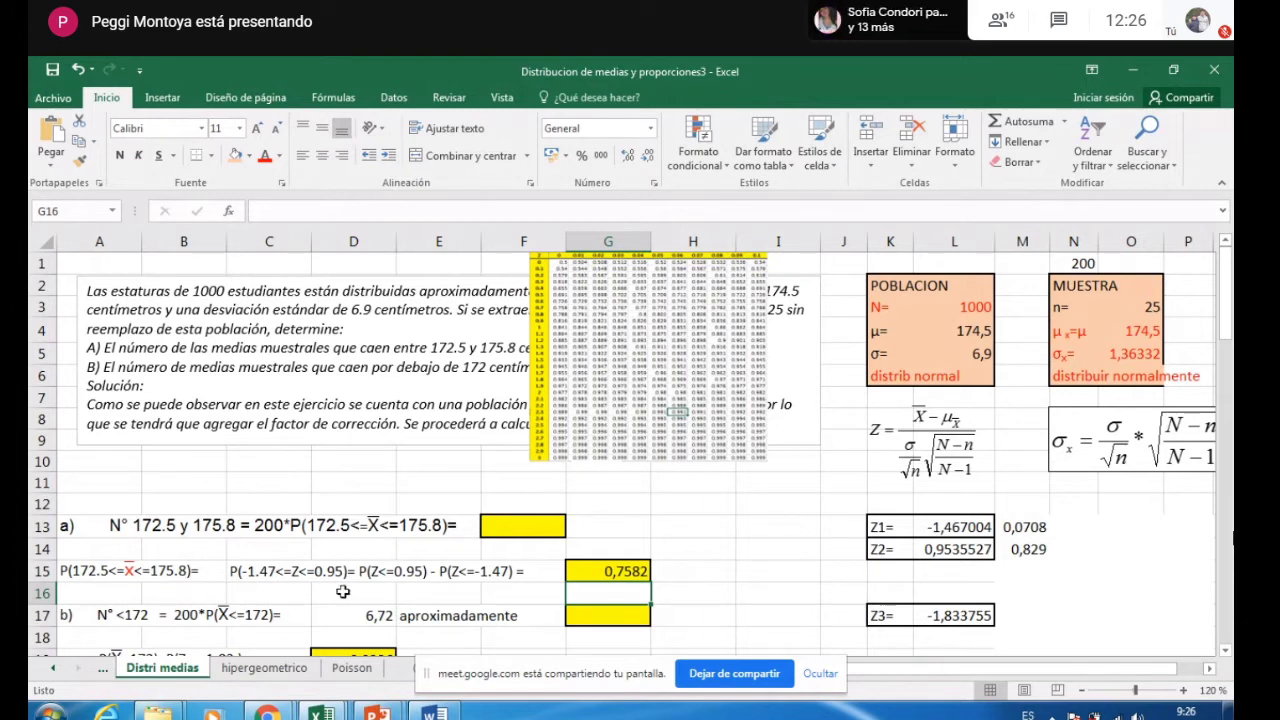
# - Calculate the number of sample means for part a) in cell F13 with the formula =200*G15
pyautogui.click(502, 526)
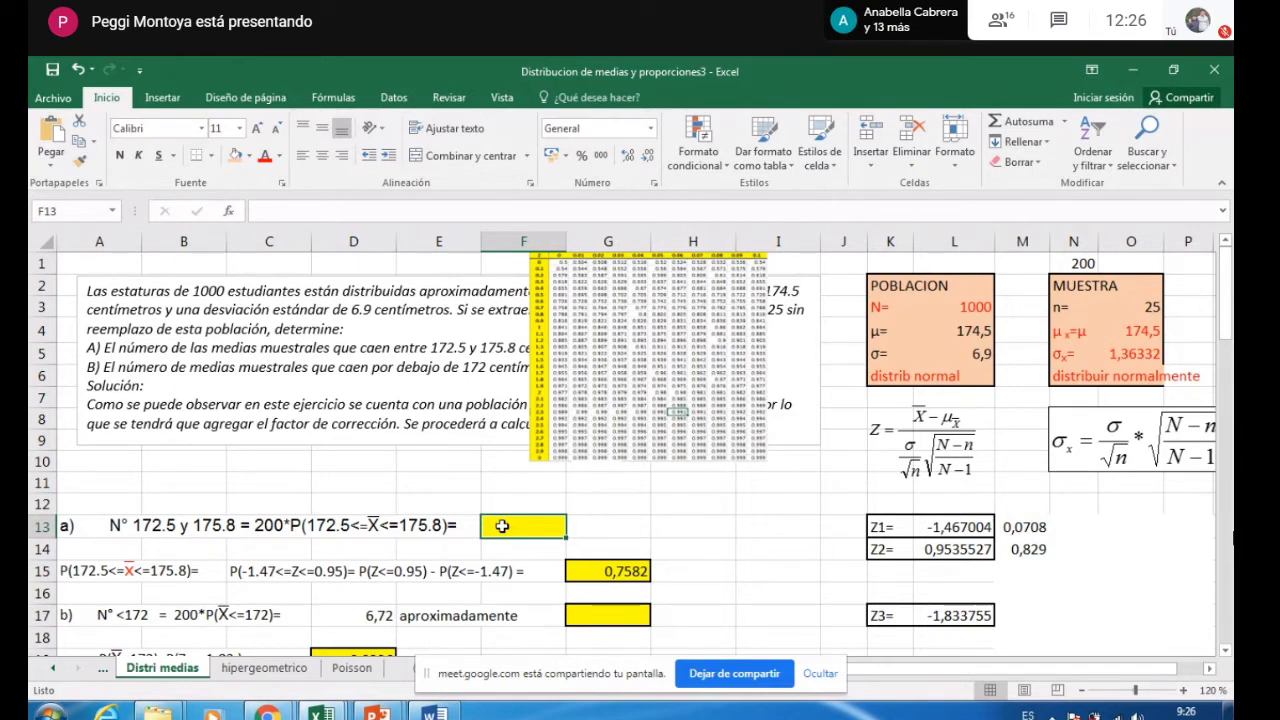
pyautogui.write('=200')
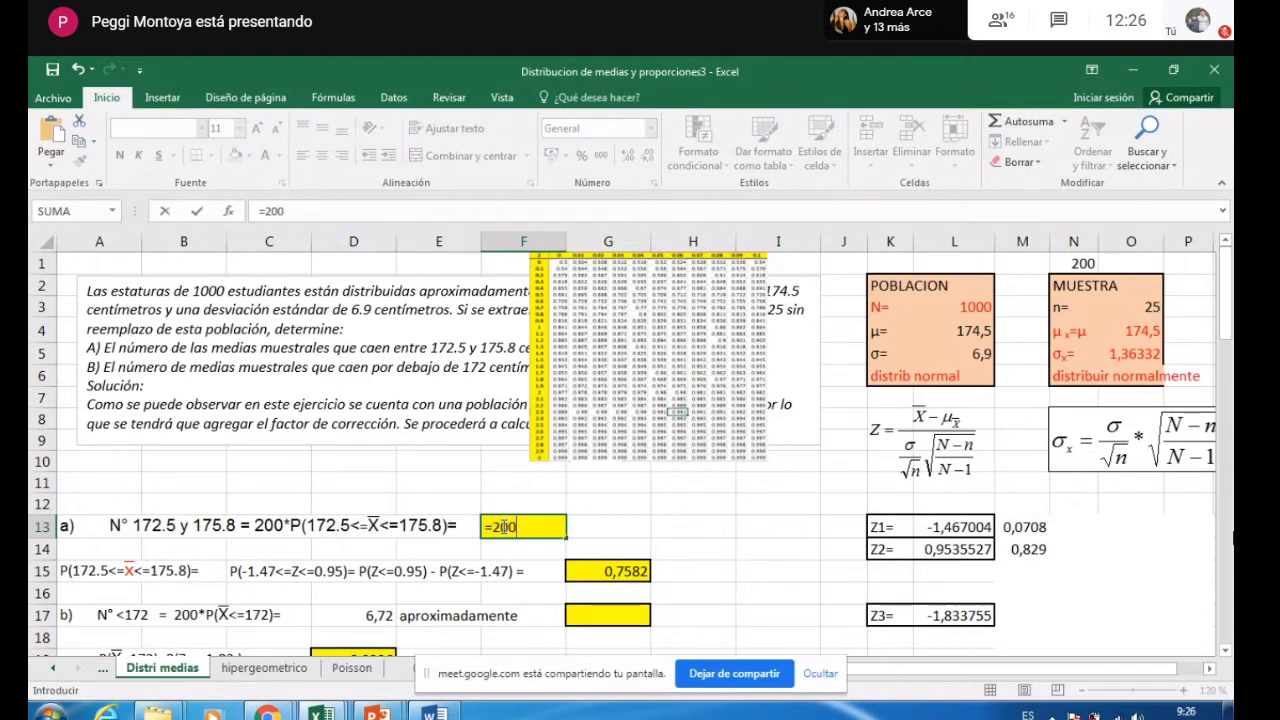
pyautogui.write('*')
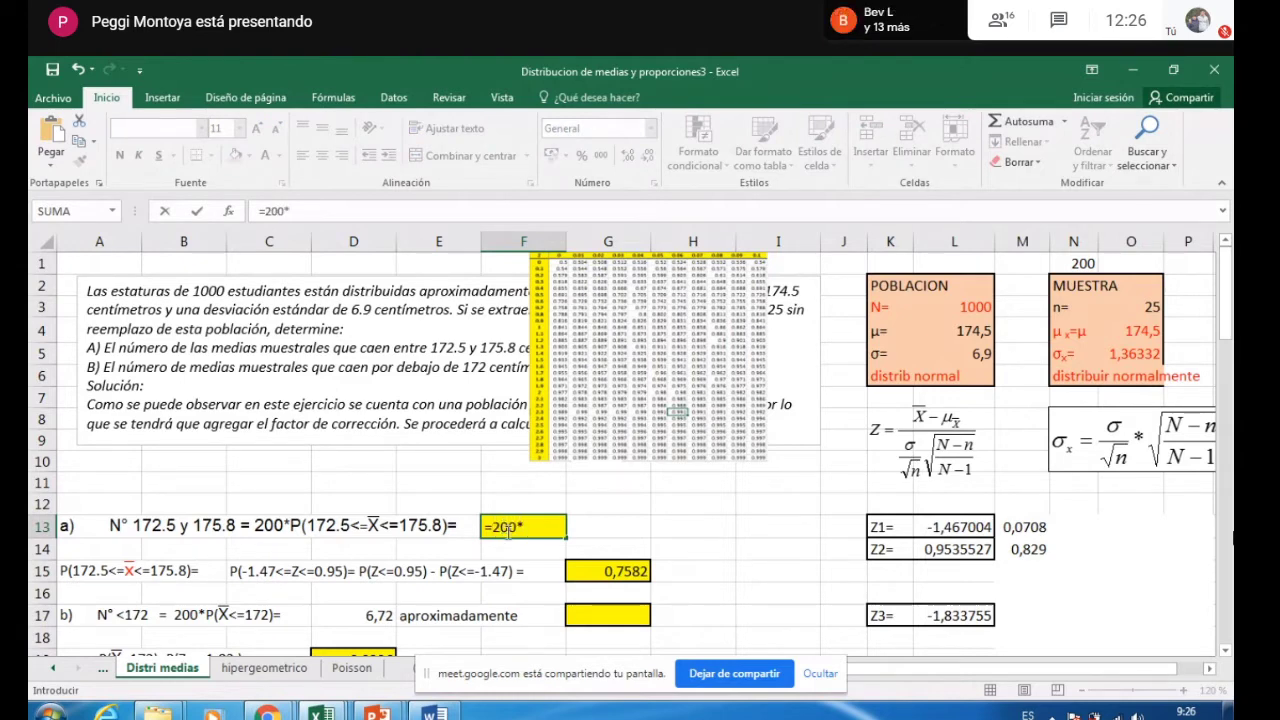
pyautogui.click(606, 577)
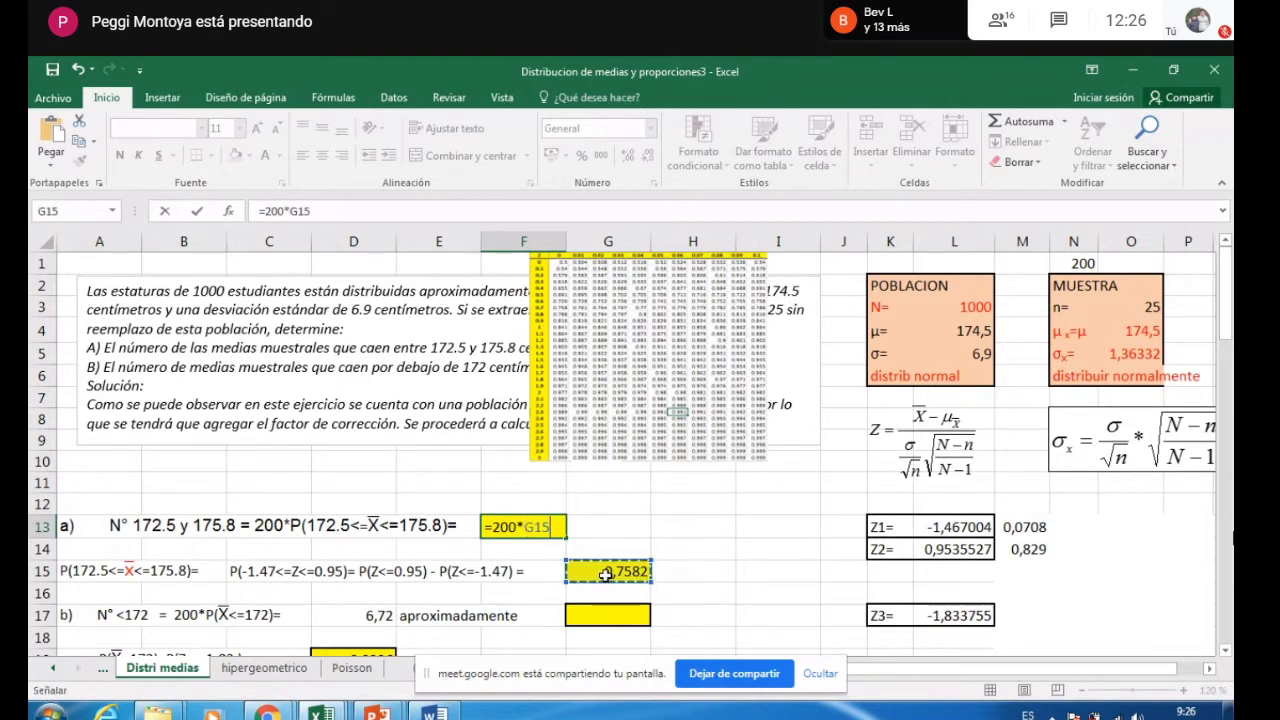
pyautogui.press('Return')
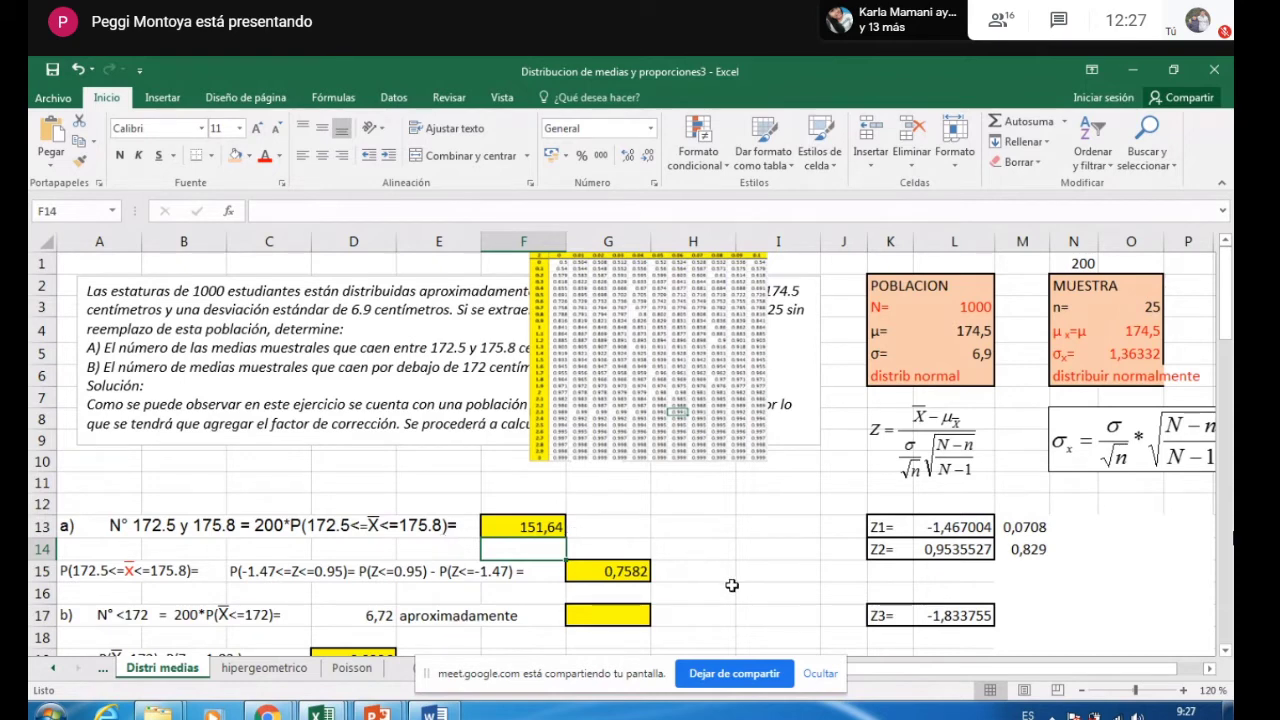
# - Examine part b) in rows 17 to 19, covering the sample means below 172
pyautogui.press('Down')
pyautogui.press('Down')
pyautogui.press('Down')
pyautogui.press('Down')
pyautogui.press('Down')
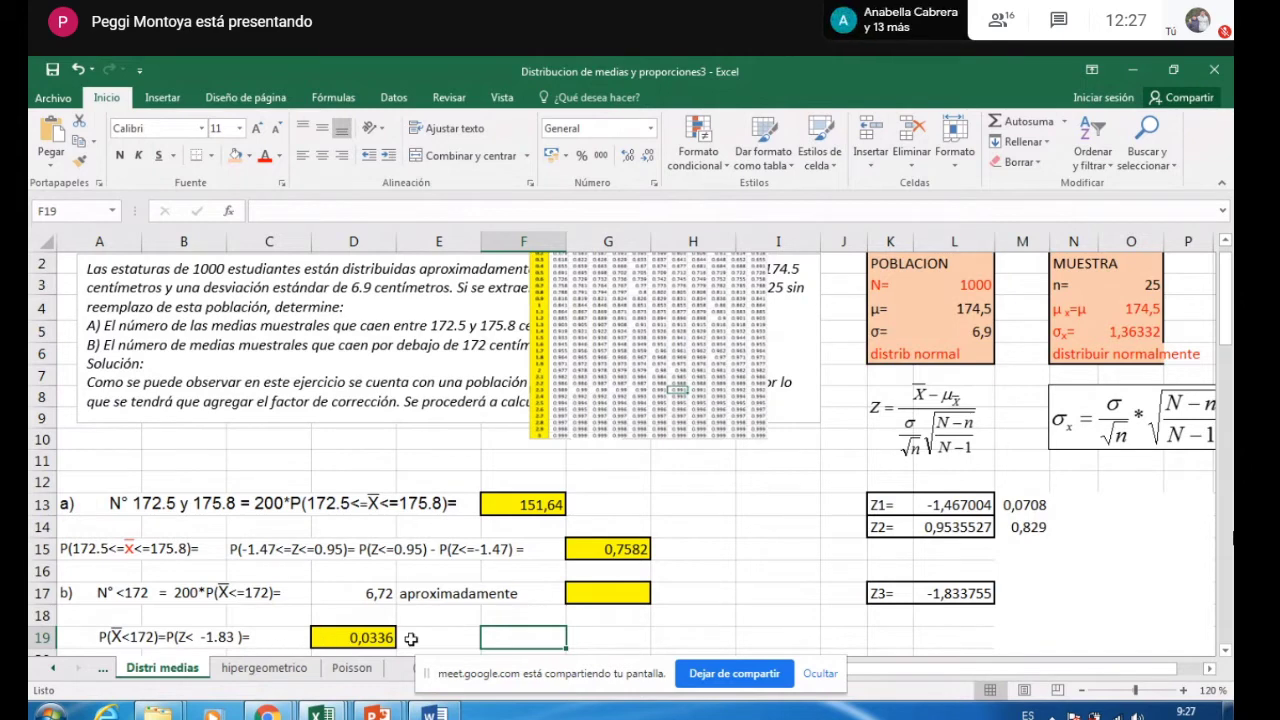
# - Examine the Z3 formula in cell L17 and select the empty cell M17 beside it
pyautogui.click(944, 596)
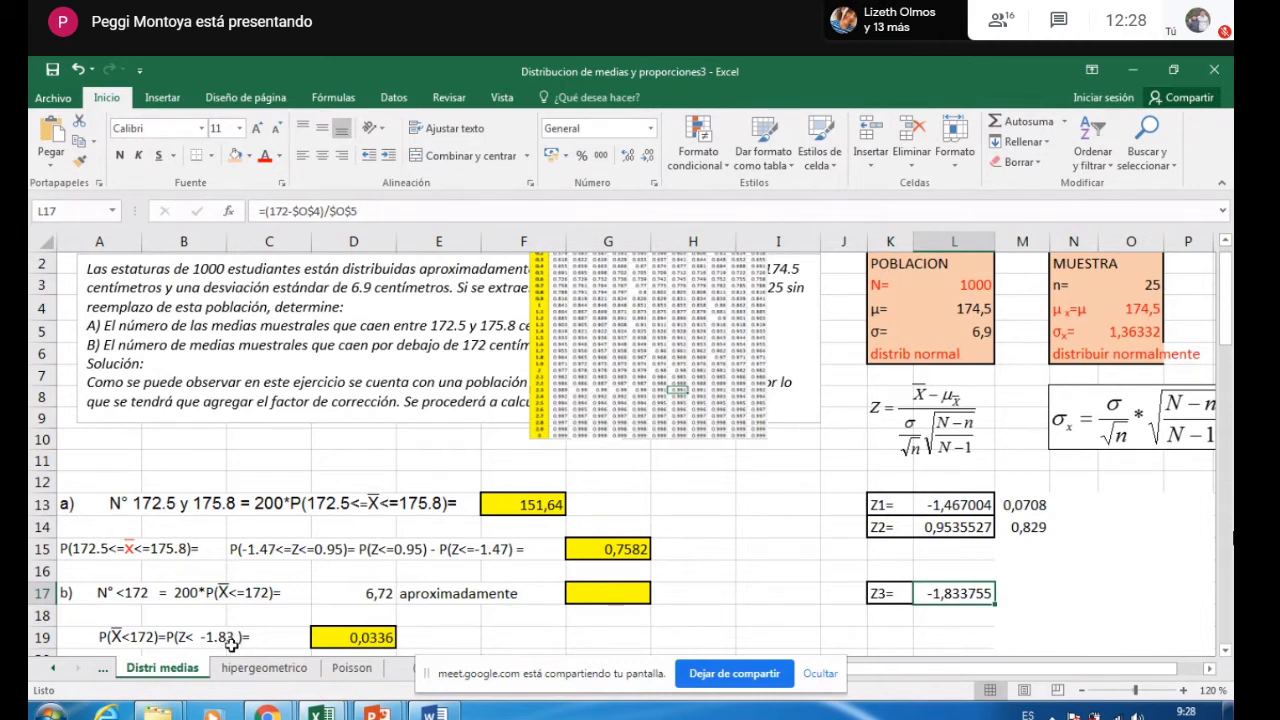
pyautogui.click(1034, 593)
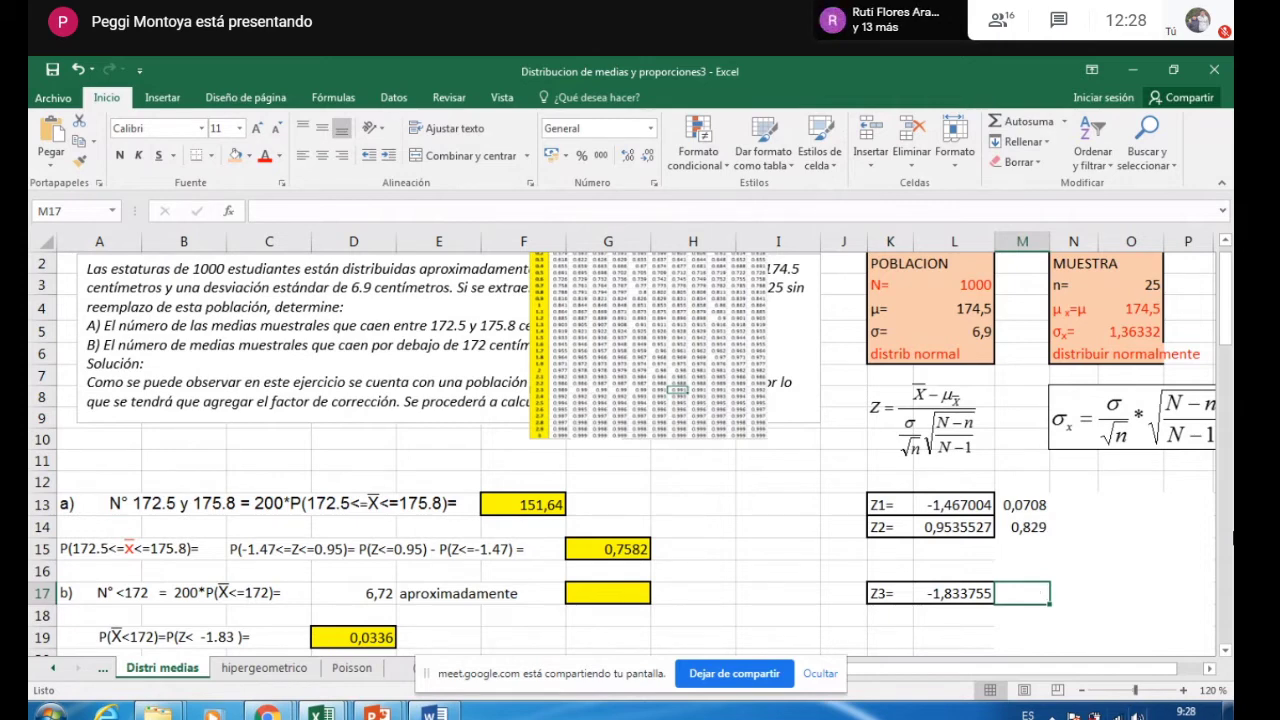
# - Open the system volume mixer to check the speaker, system sounds and Google Chrome levels
pyautogui.click(1138, 716)
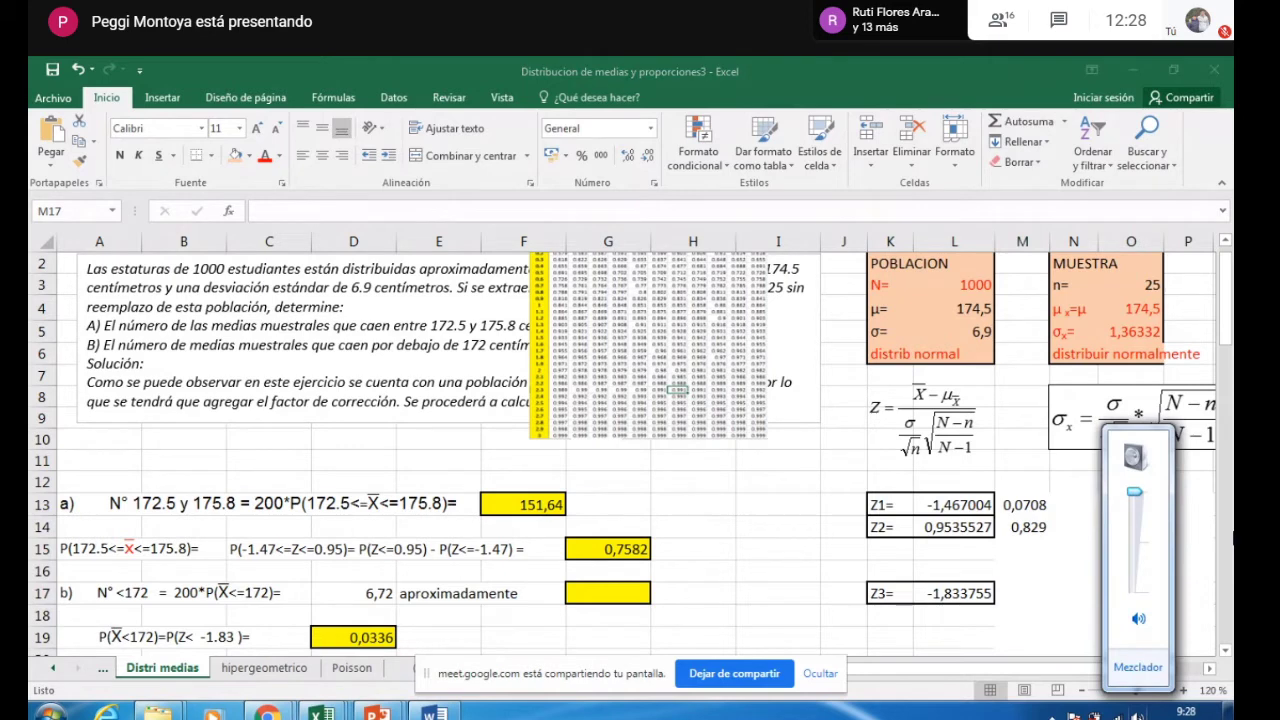
pyautogui.rightClick(1138, 716)
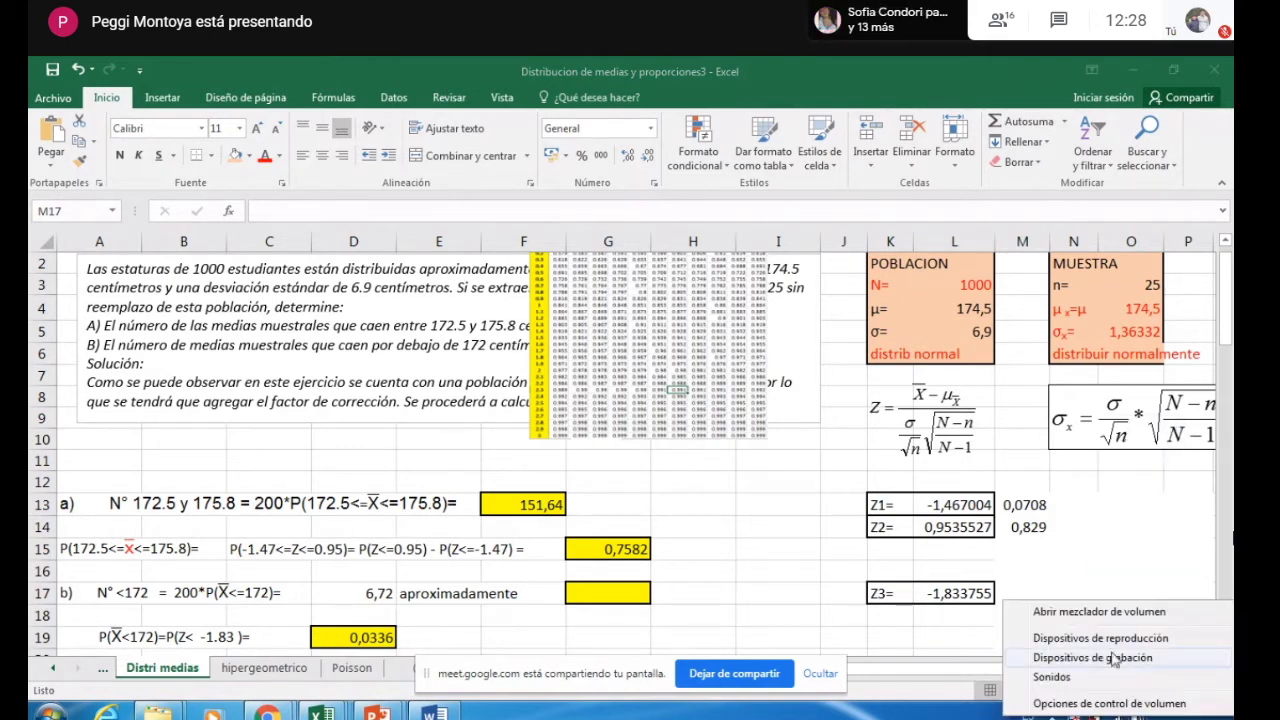
pyautogui.click(1112, 613)
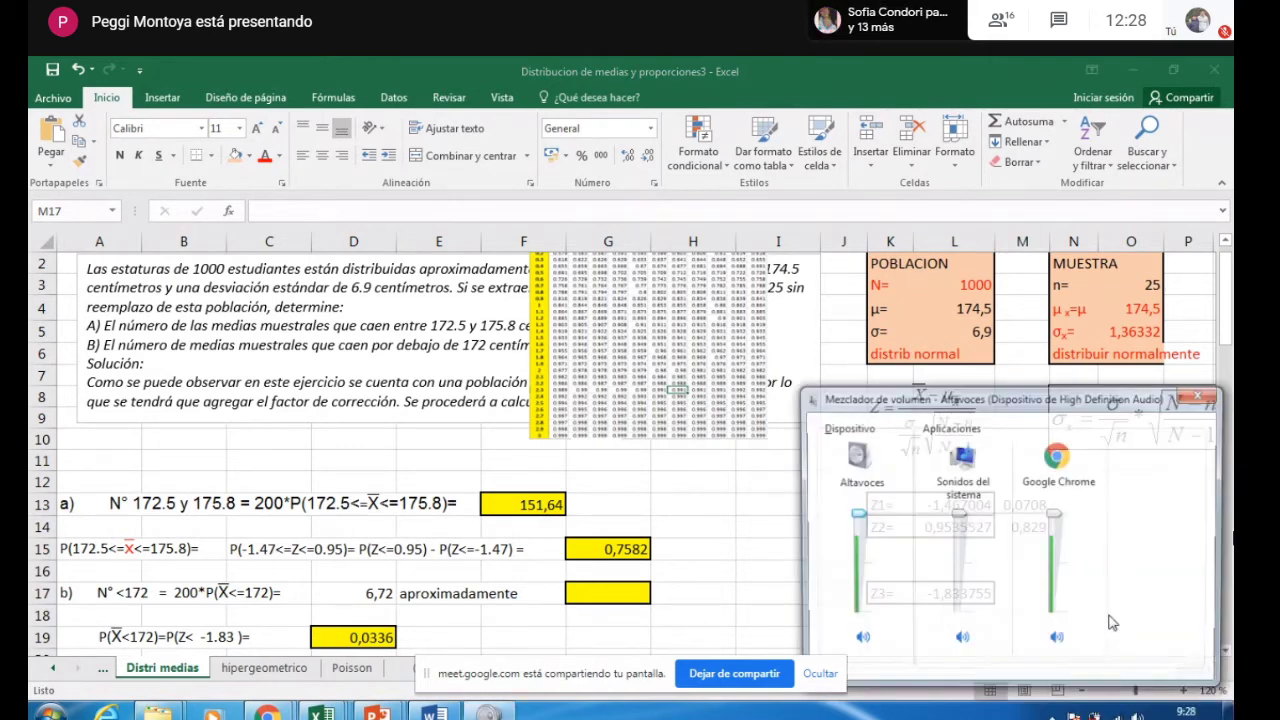
pyautogui.click(960, 641)
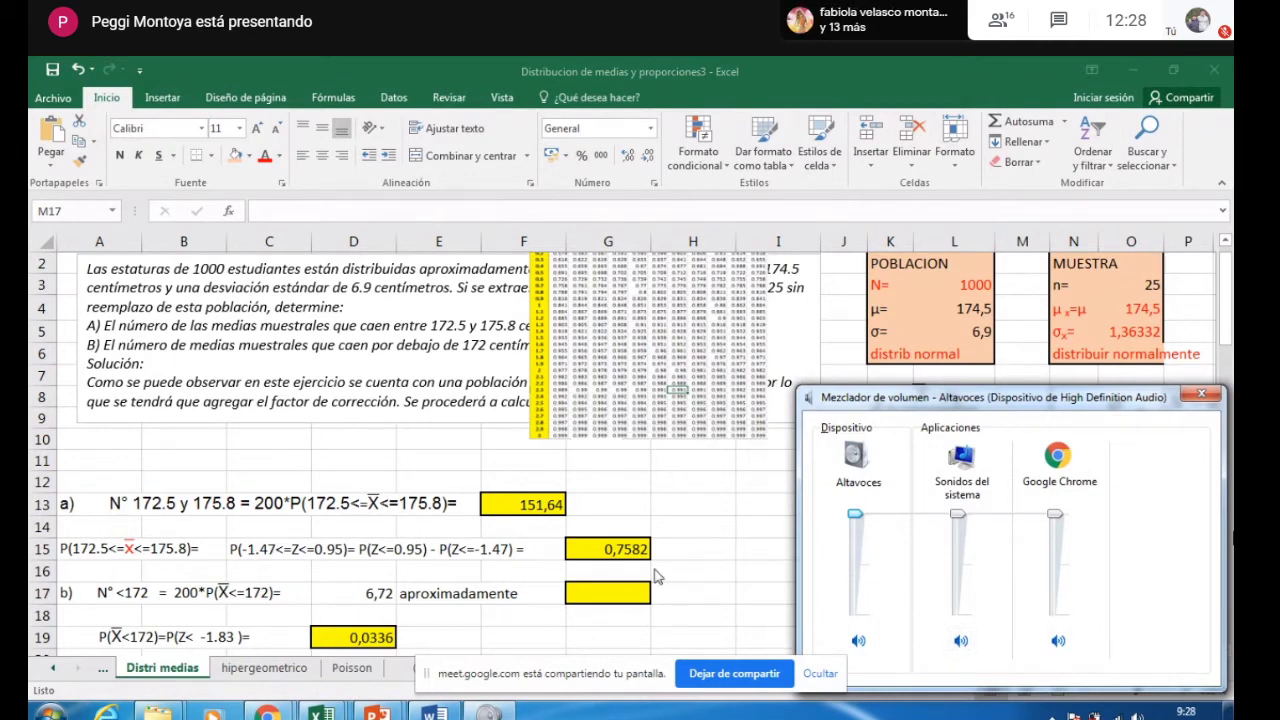
# - Enter the probability 0,0336 for Z3 in cell M17
pyautogui.click(1041, 591)
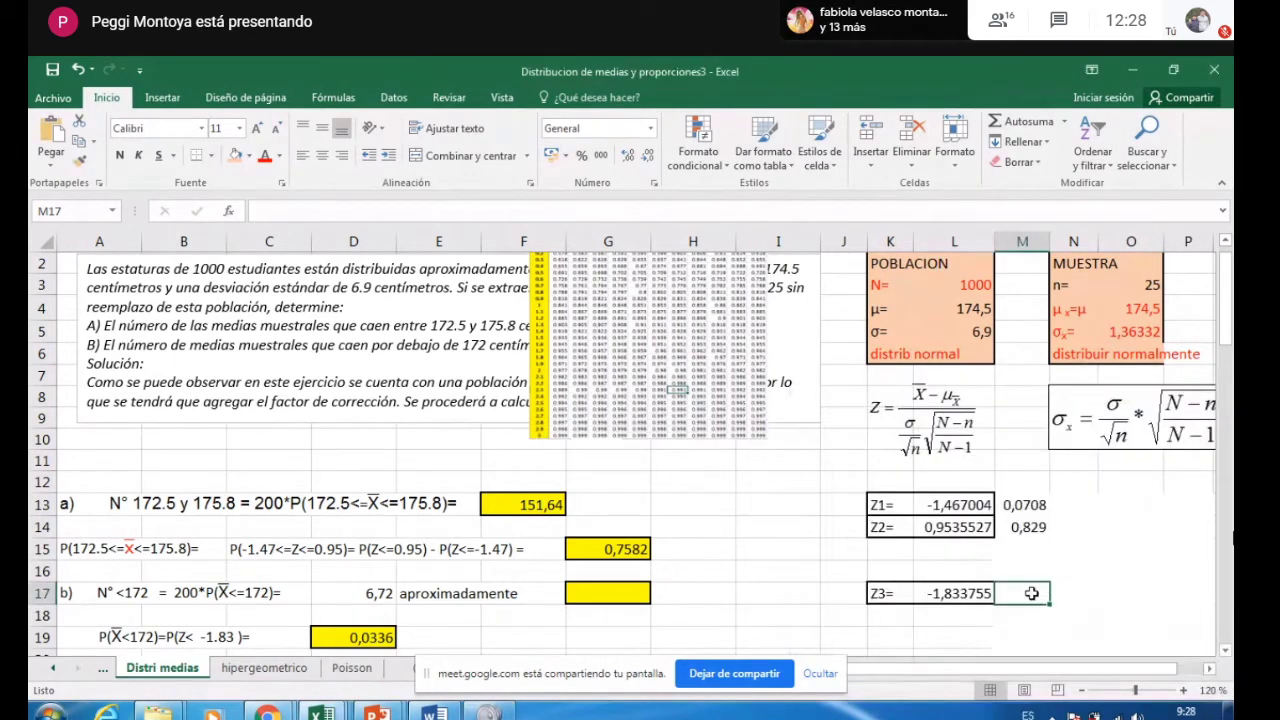
pyautogui.write('0')
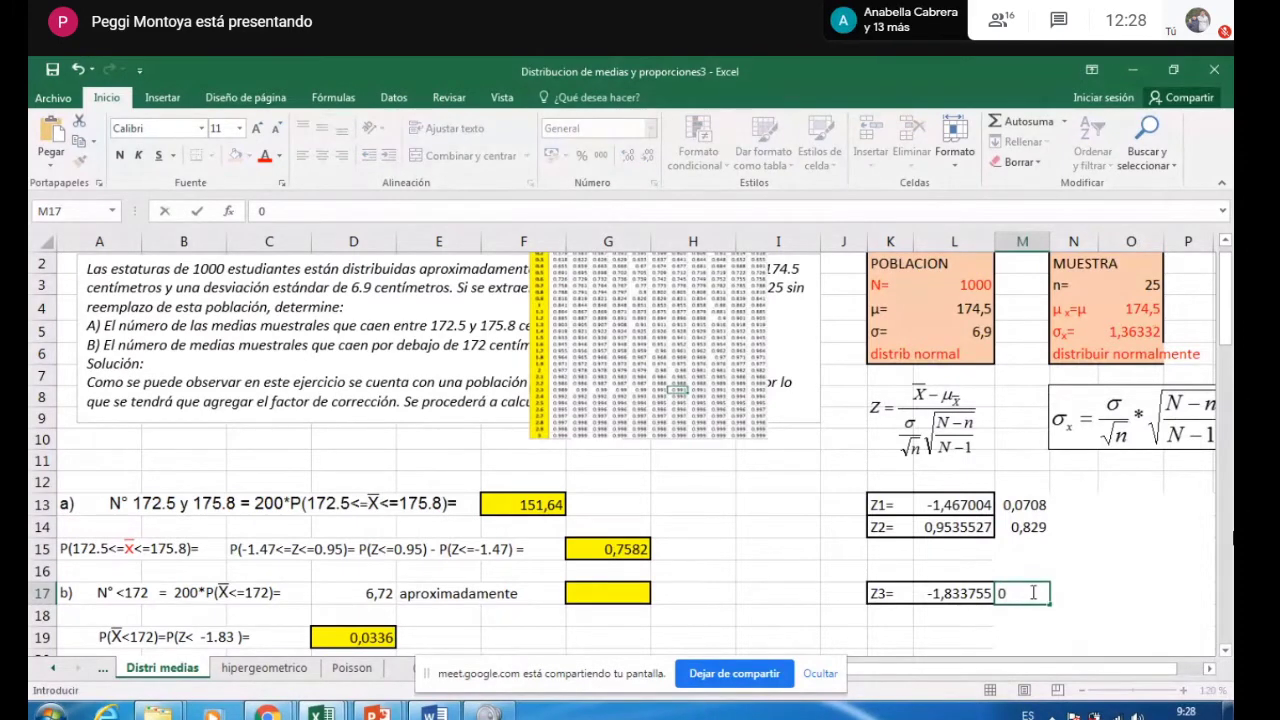
pyautogui.write(',0336')
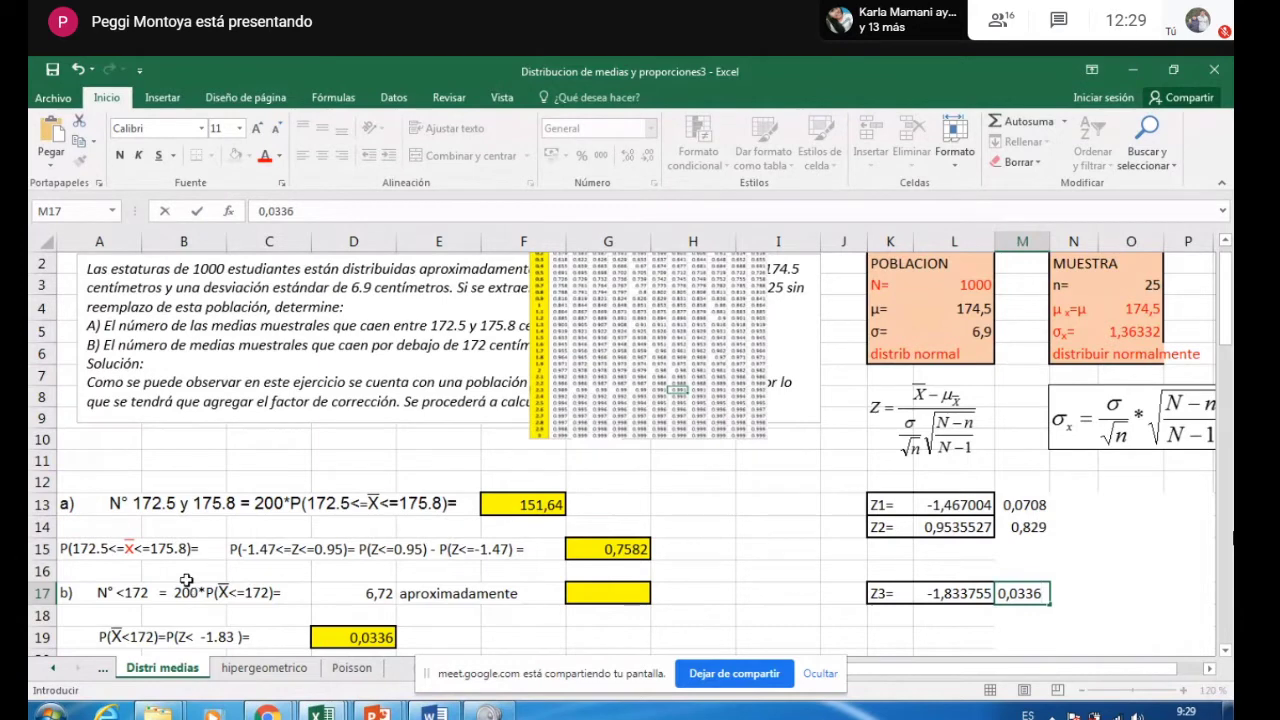
# - Clear cell D17 and recalculate the number of sample means below 172 with the formula =200*D19
pyautogui.click(366, 595)
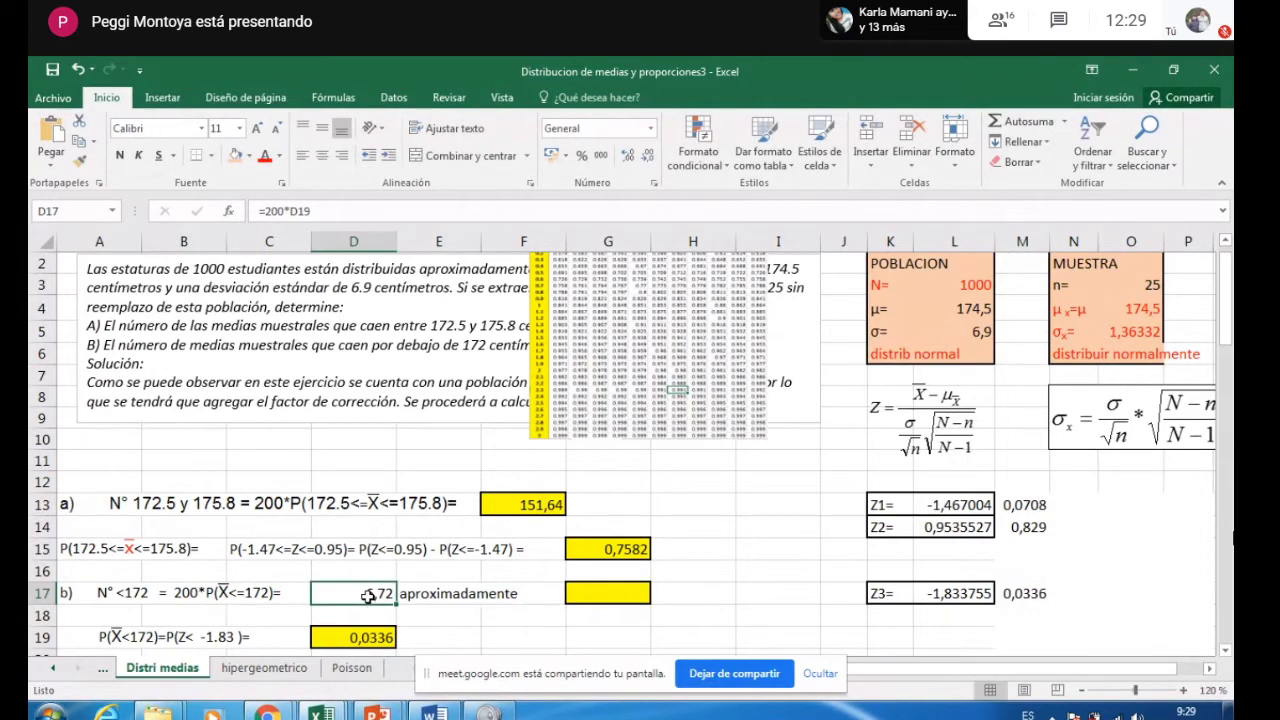
pyautogui.press('Delete')
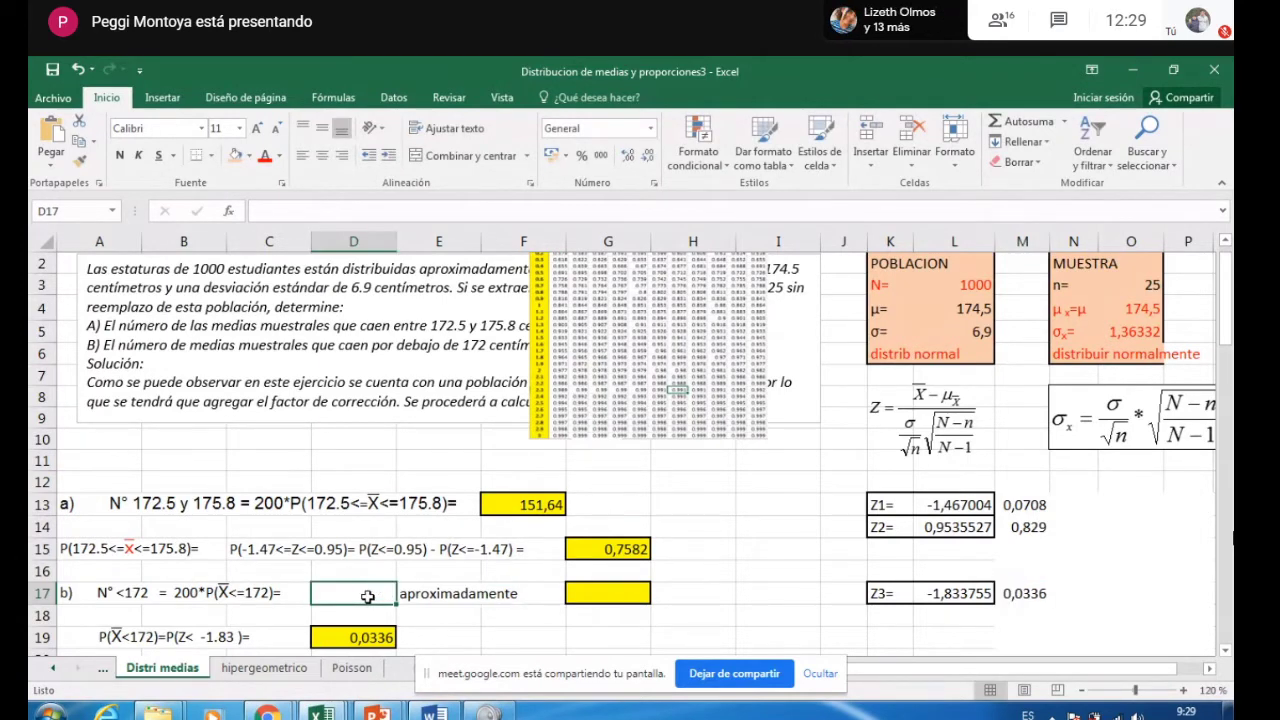
pyautogui.write('=')
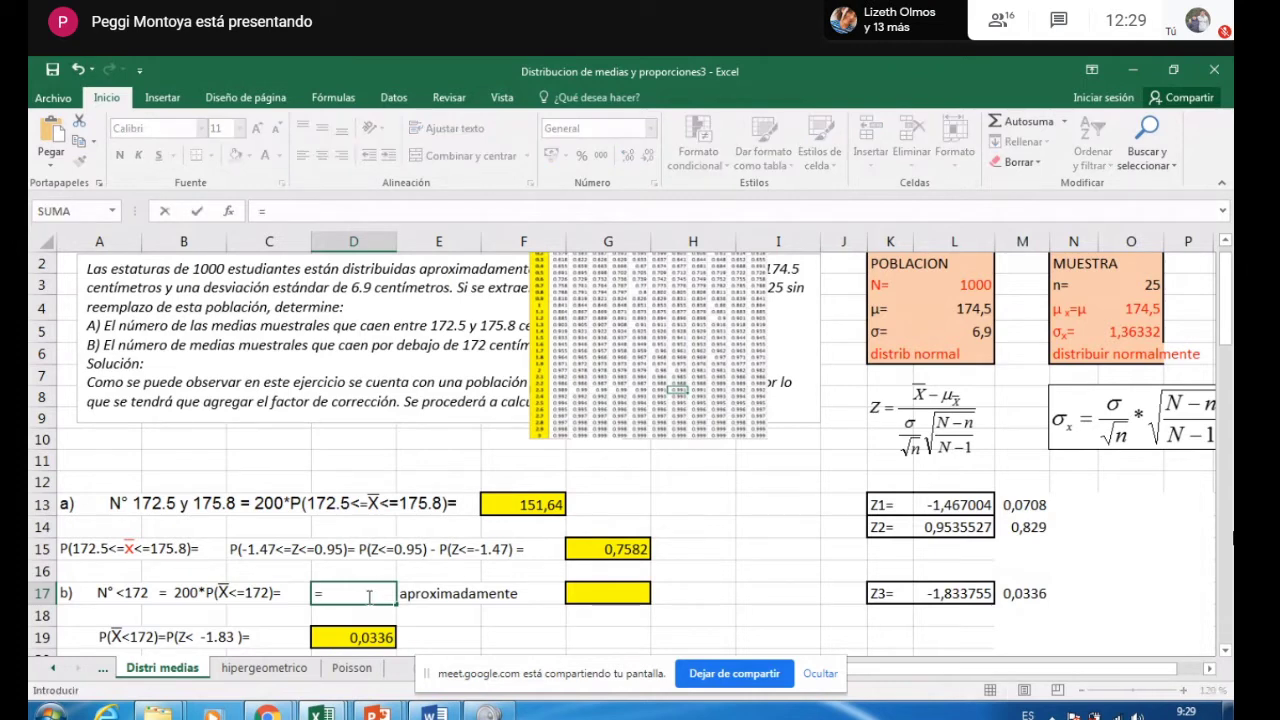
pyautogui.write('200*')
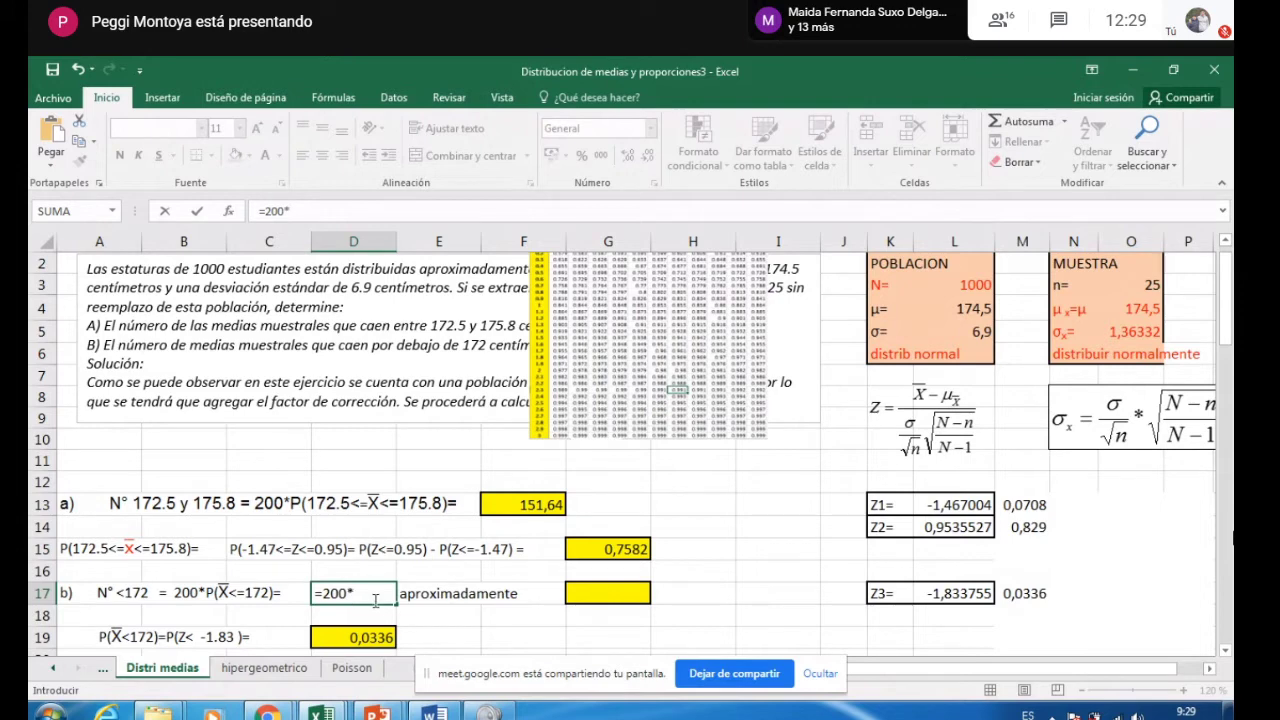
pyautogui.click(382, 638)
pyautogui.press('Return')
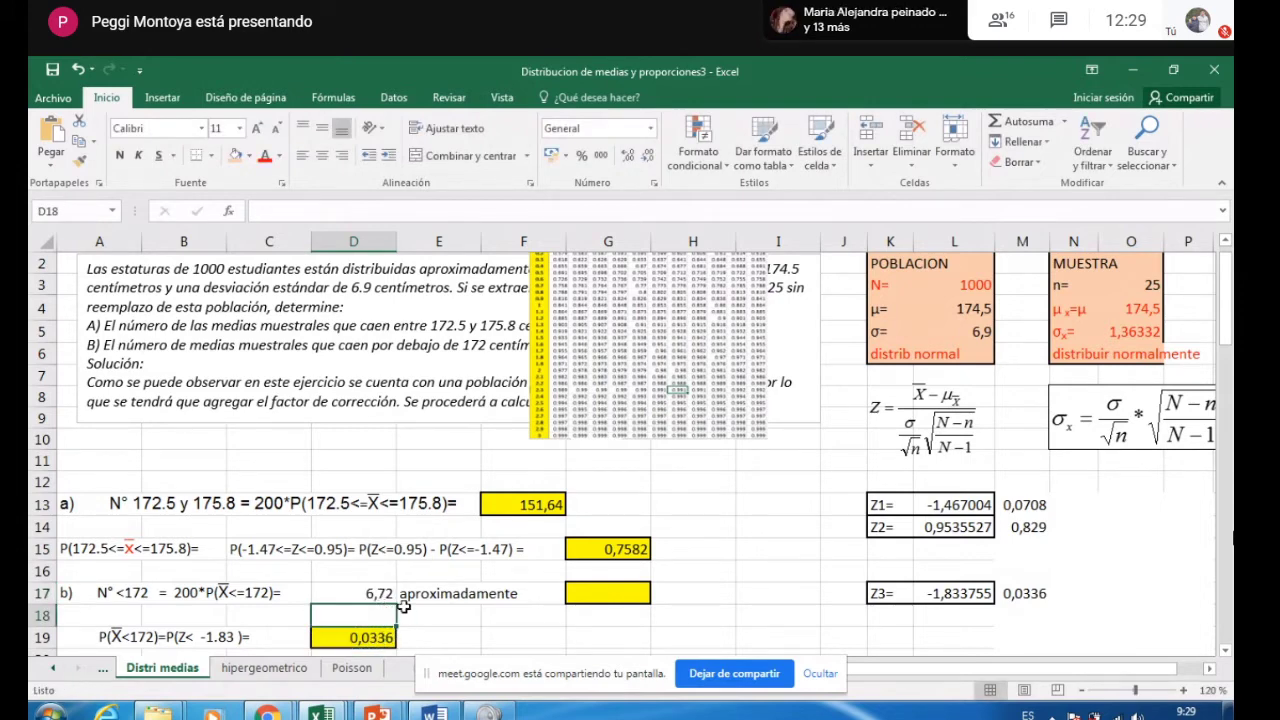
# - Enter 7 as the approximate answer to part b) in the yellow cell G17
pyautogui.click(588, 597)
pyautogui.write('7')
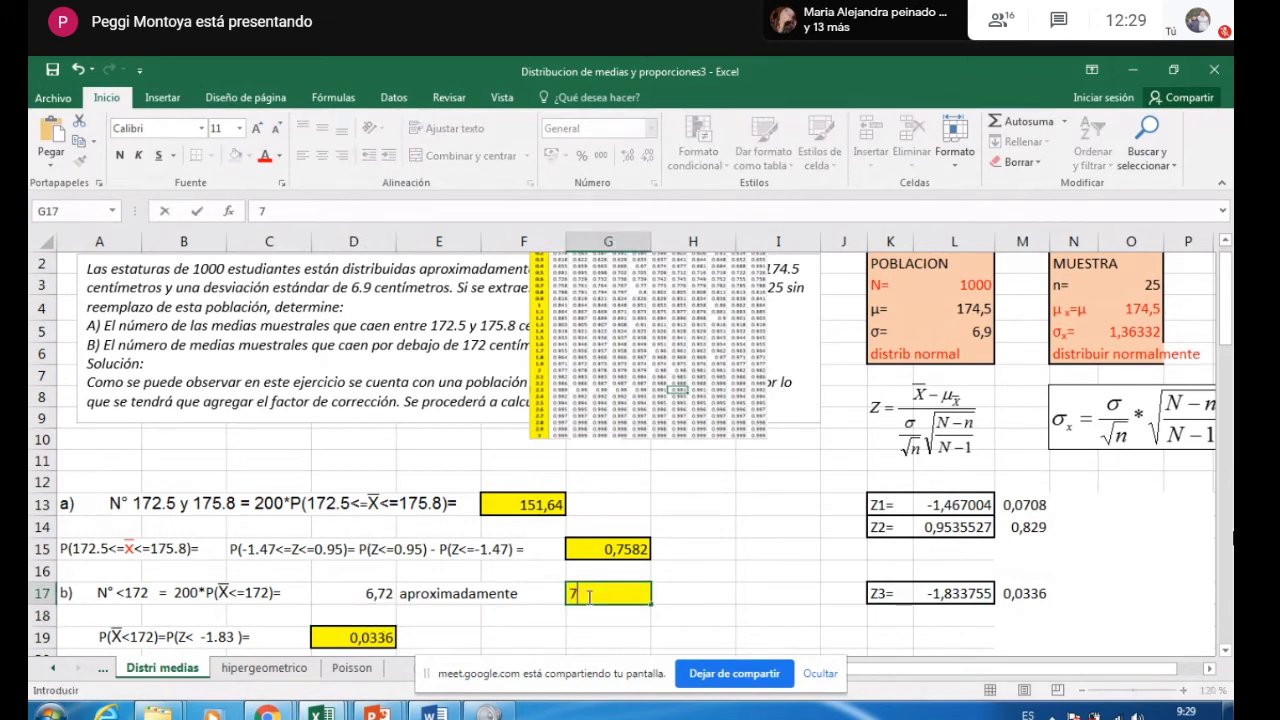
pyautogui.click(723, 606)
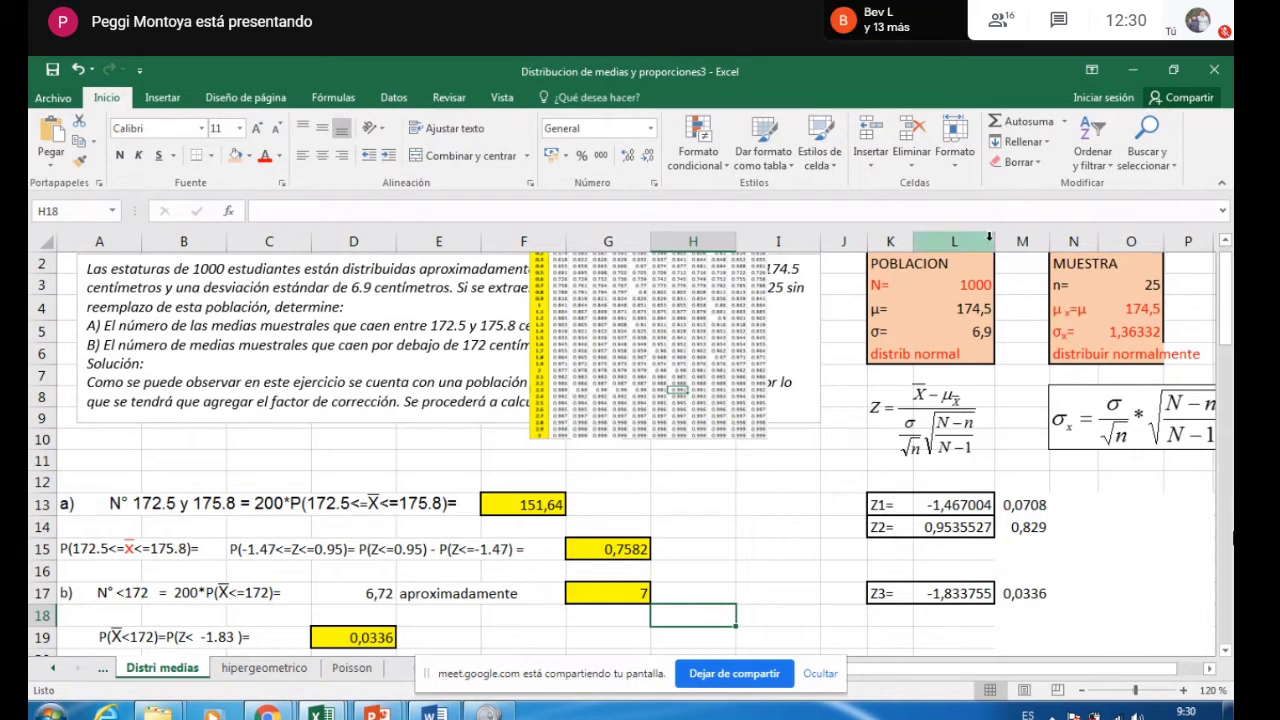
# - Examine the standard error formula with its finite population correction factor below the sample data
pyautogui.click(1095, 428)
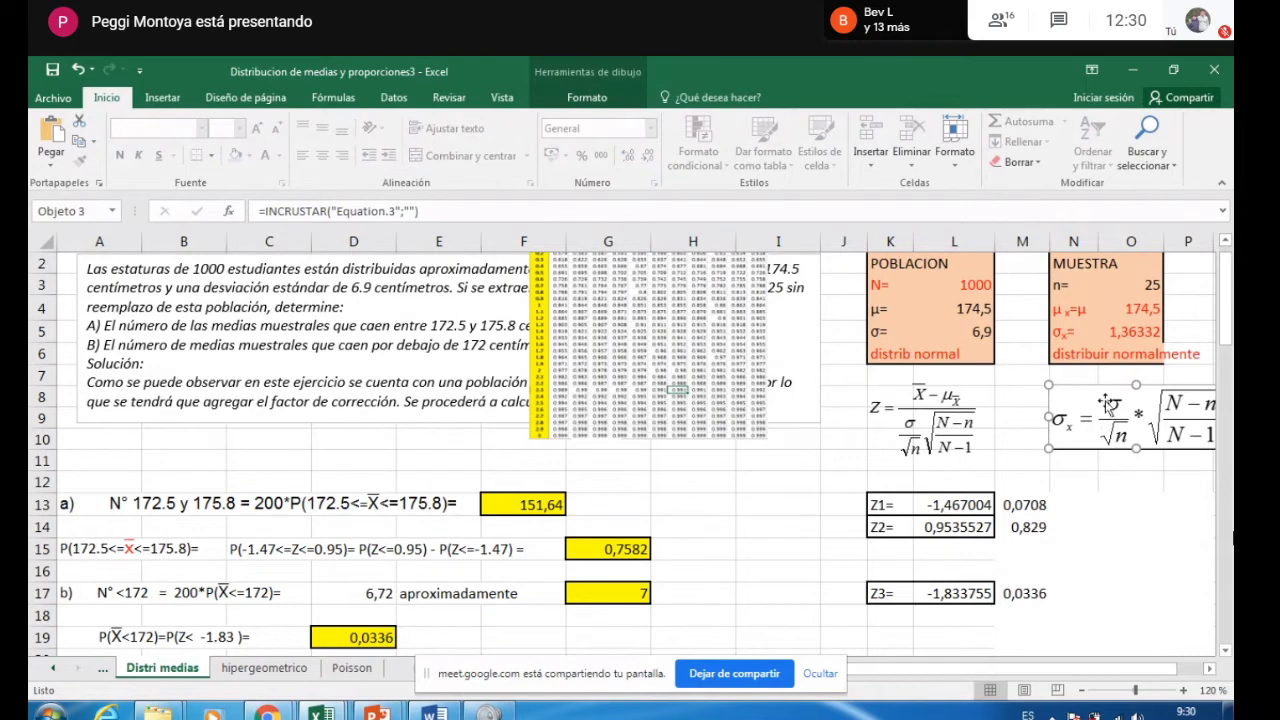
pyautogui.click(1118, 511)
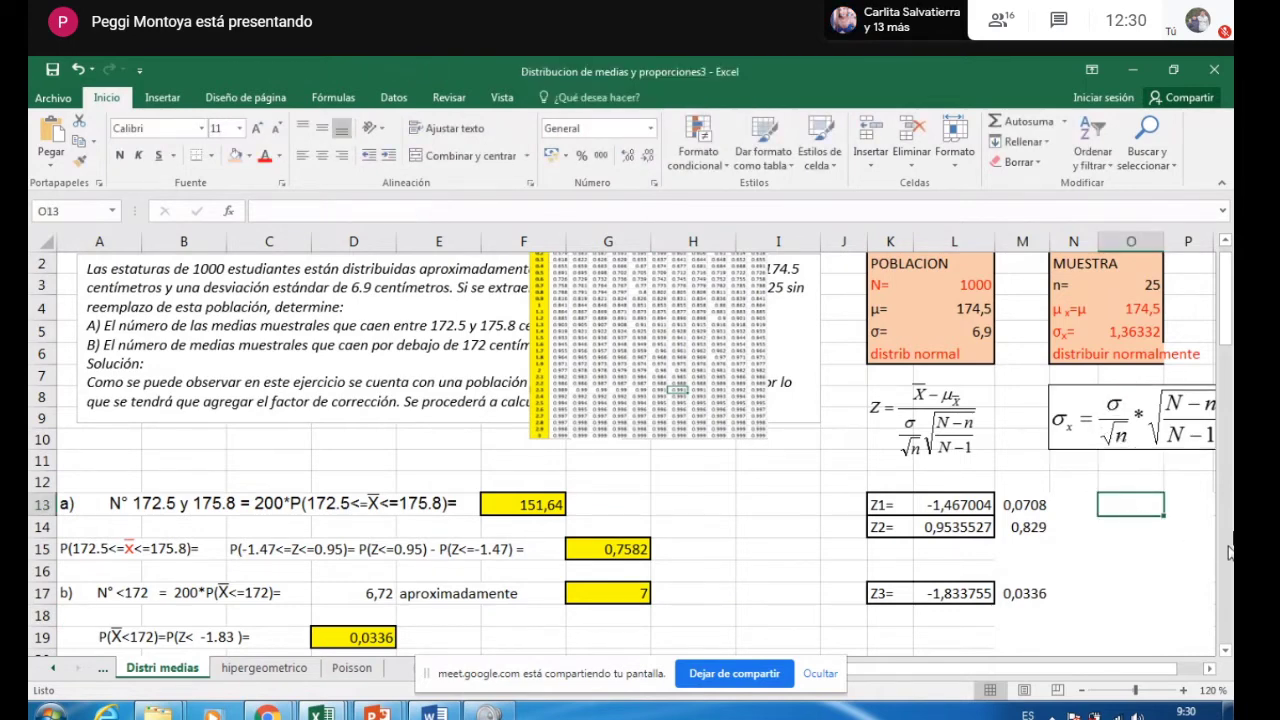
# - Undo the stray X̄ symbol inserted in the word "ajustada" in the statement of exercise 17
pyautogui.scroll(-6, 1230, 553)
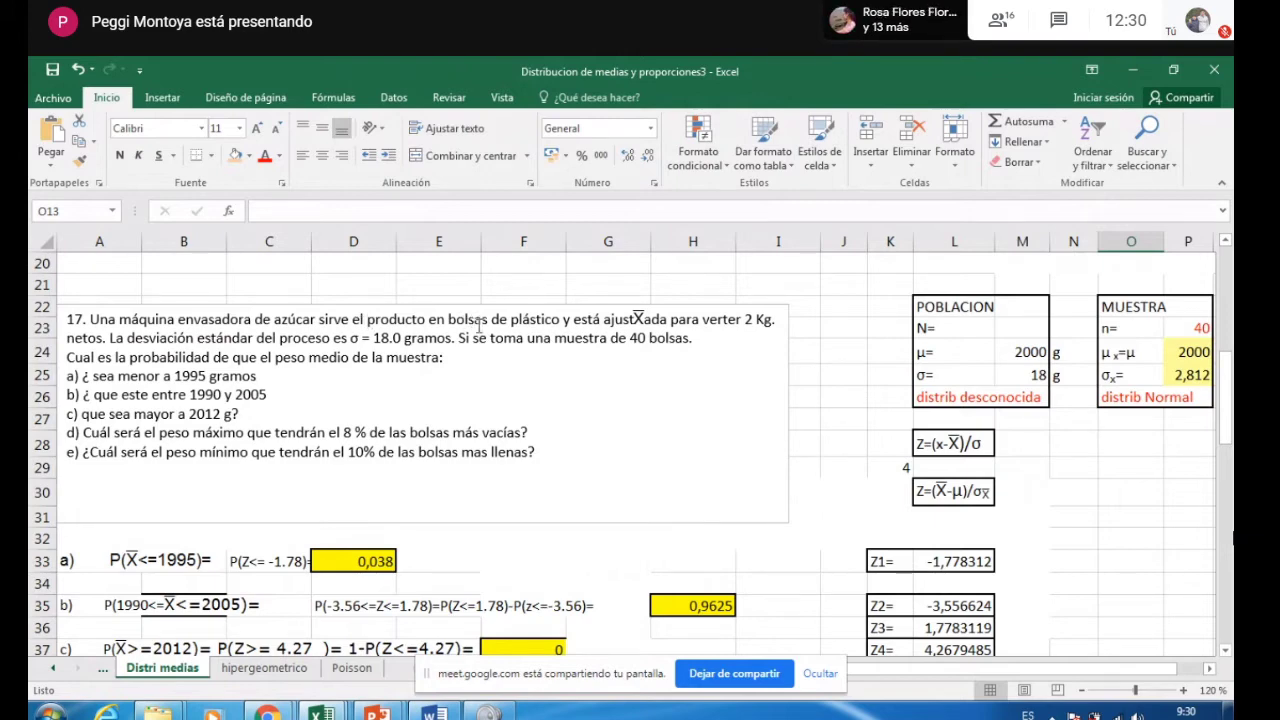
pyautogui.click(648, 320)
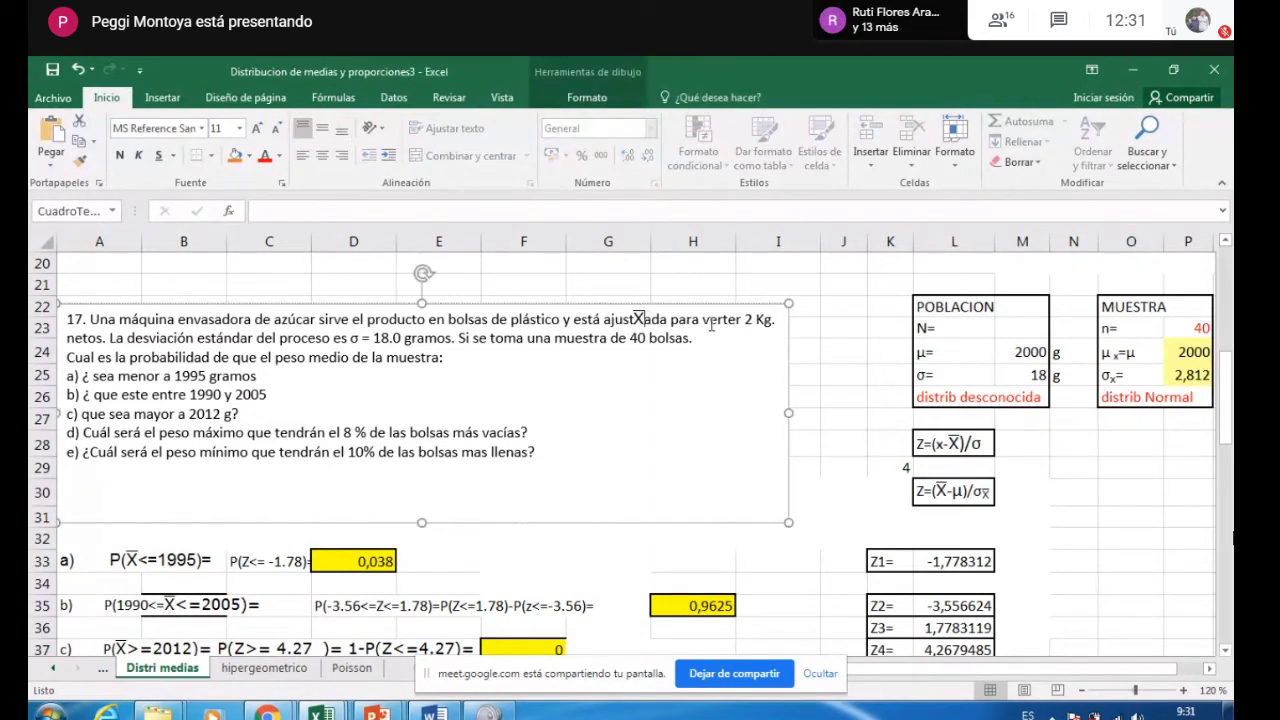
pyautogui.hotkey('ctrl', 'z')
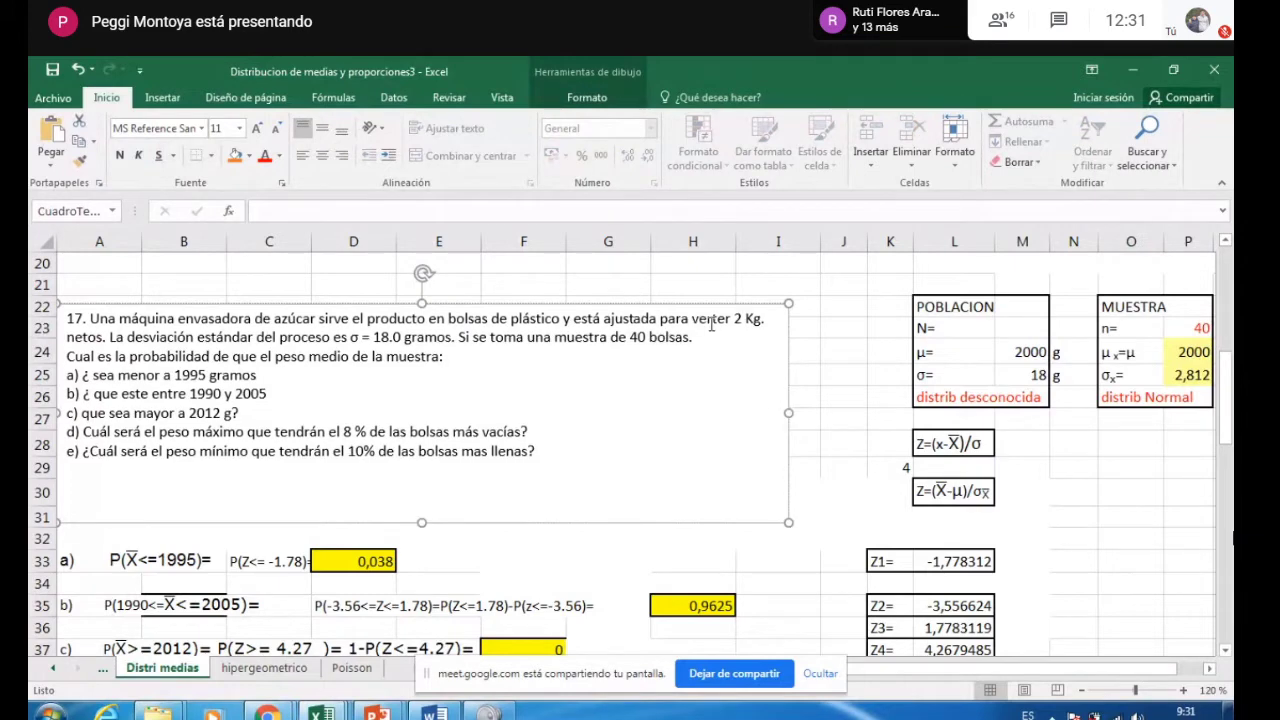
# - Add the gram equivalent "(2000 g )" after "2 Kg" in the statement of exercise 17, removing the period after Kg
pyautogui.click(767, 318)
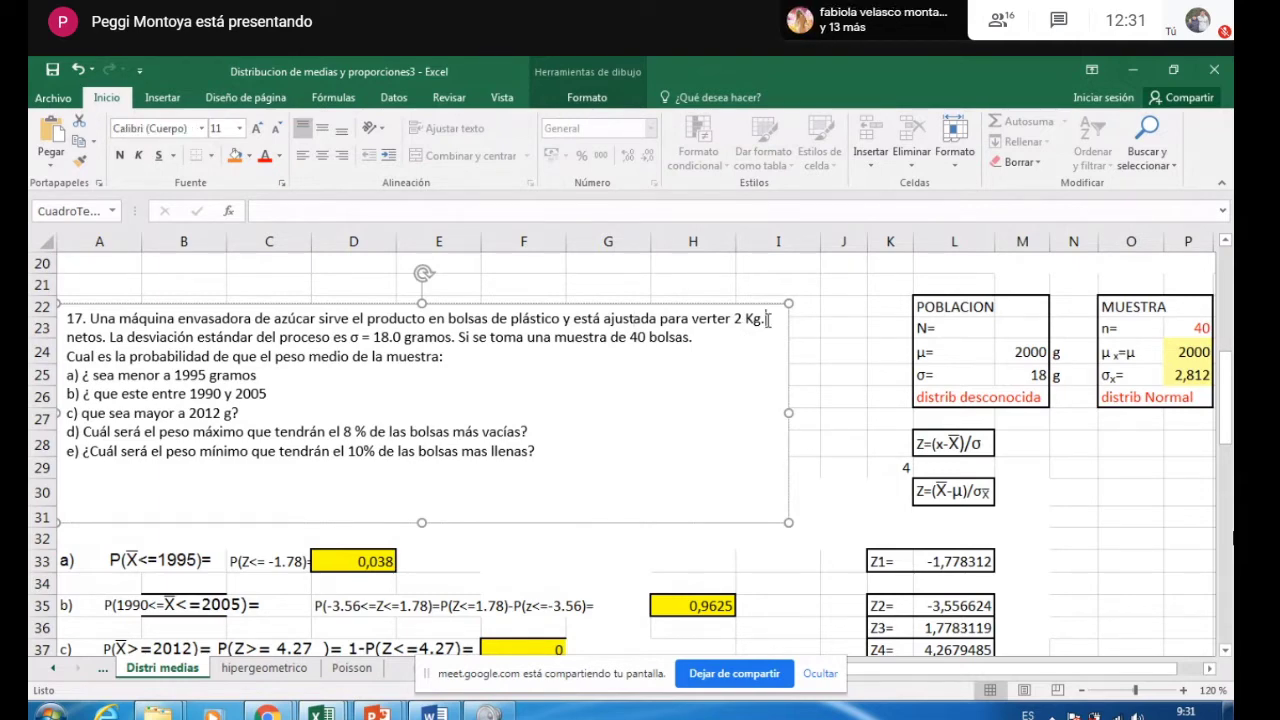
pyautogui.write('=2000')
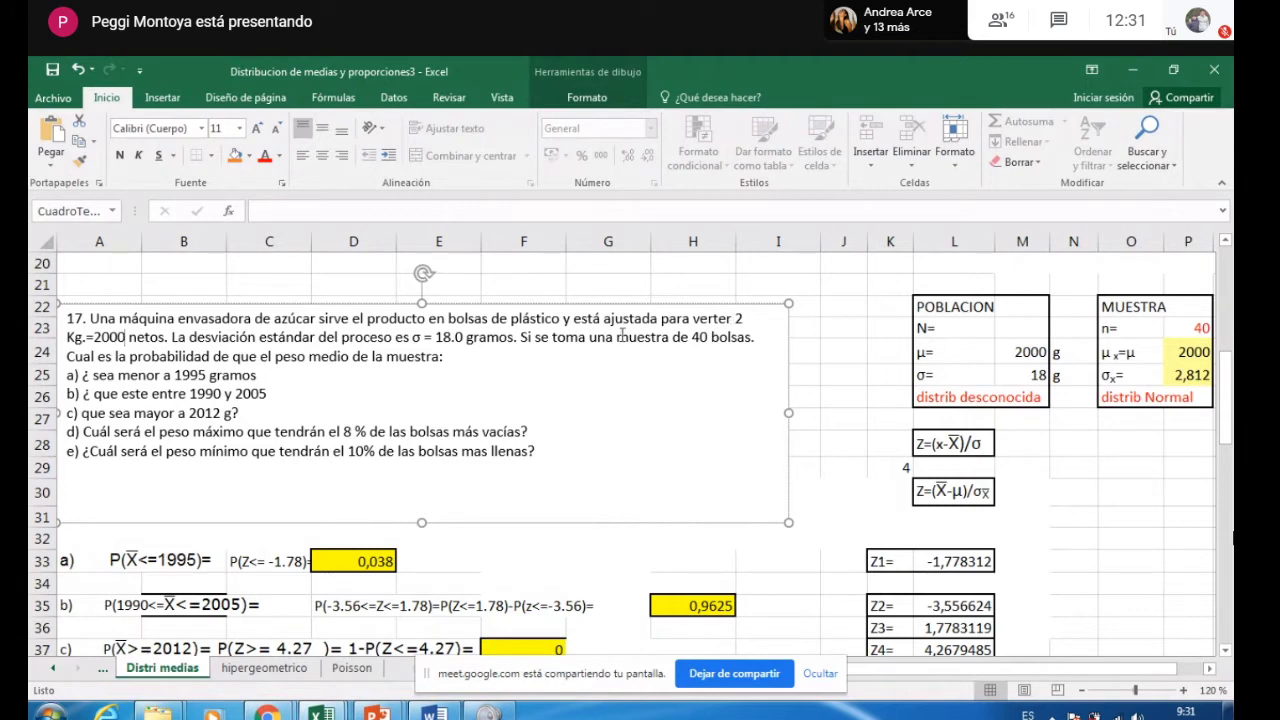
pyautogui.click(88, 337)
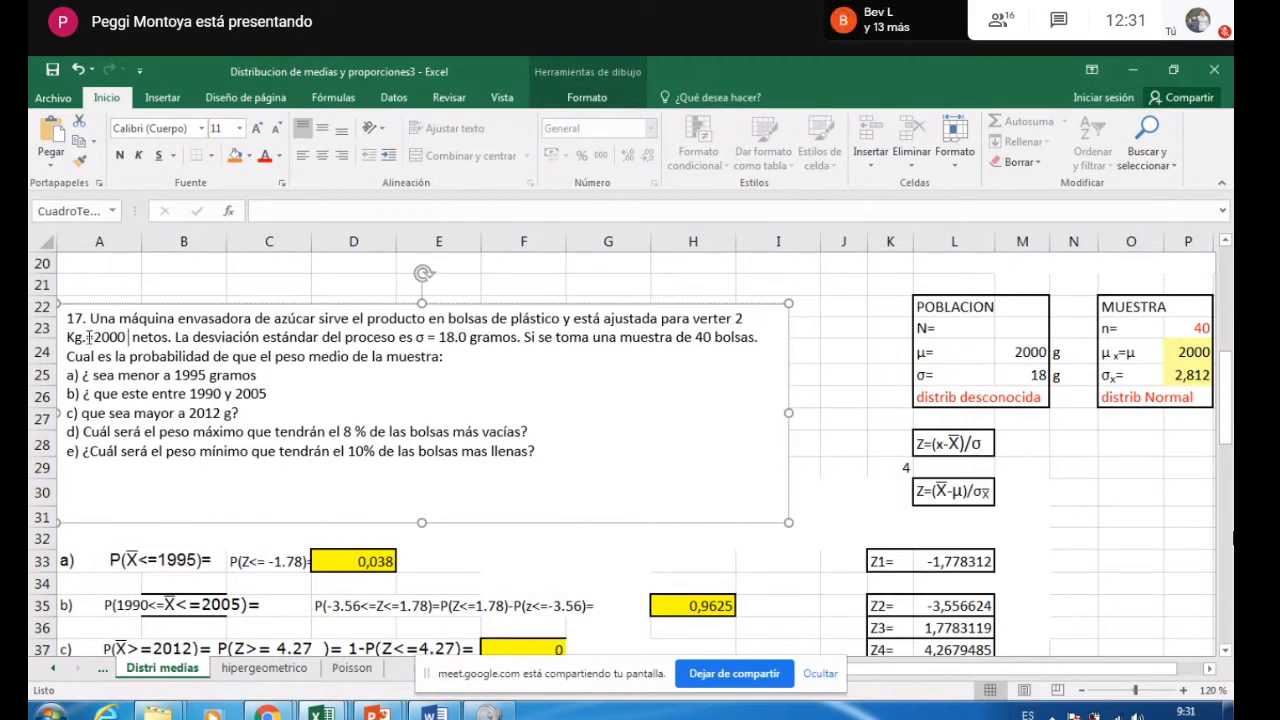
pyautogui.press('BackSpace')
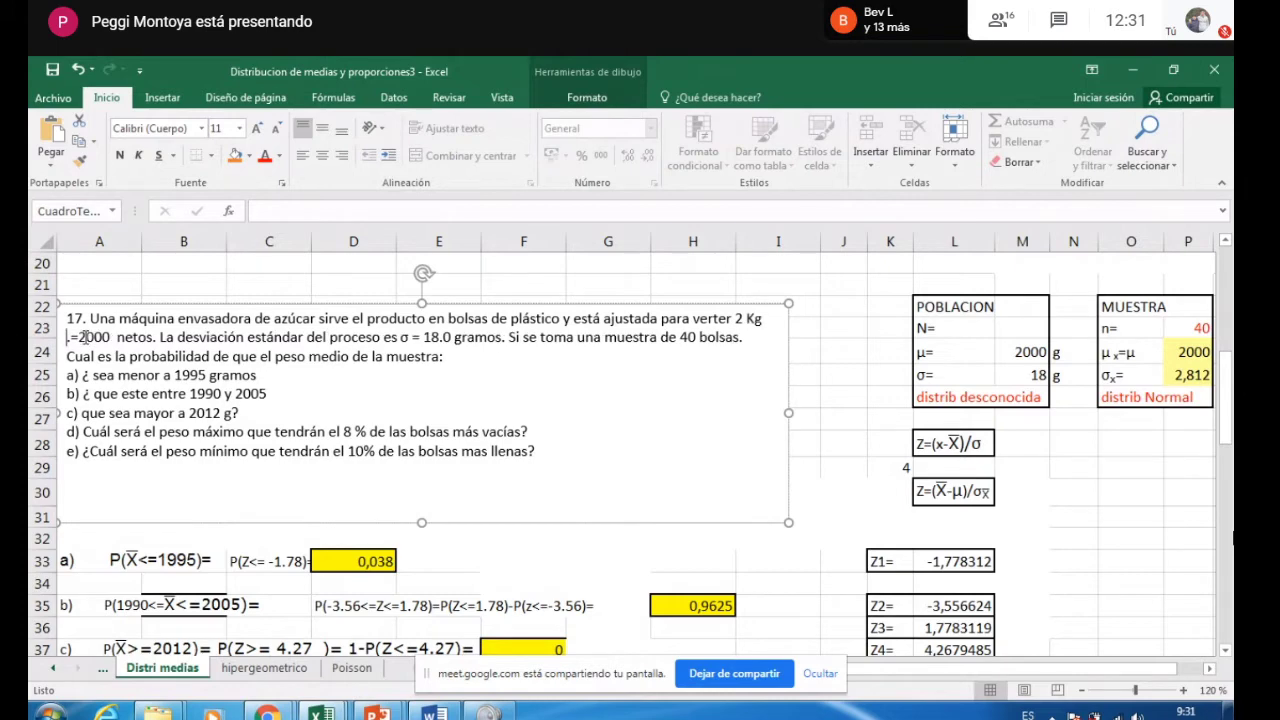
pyautogui.write('.0')
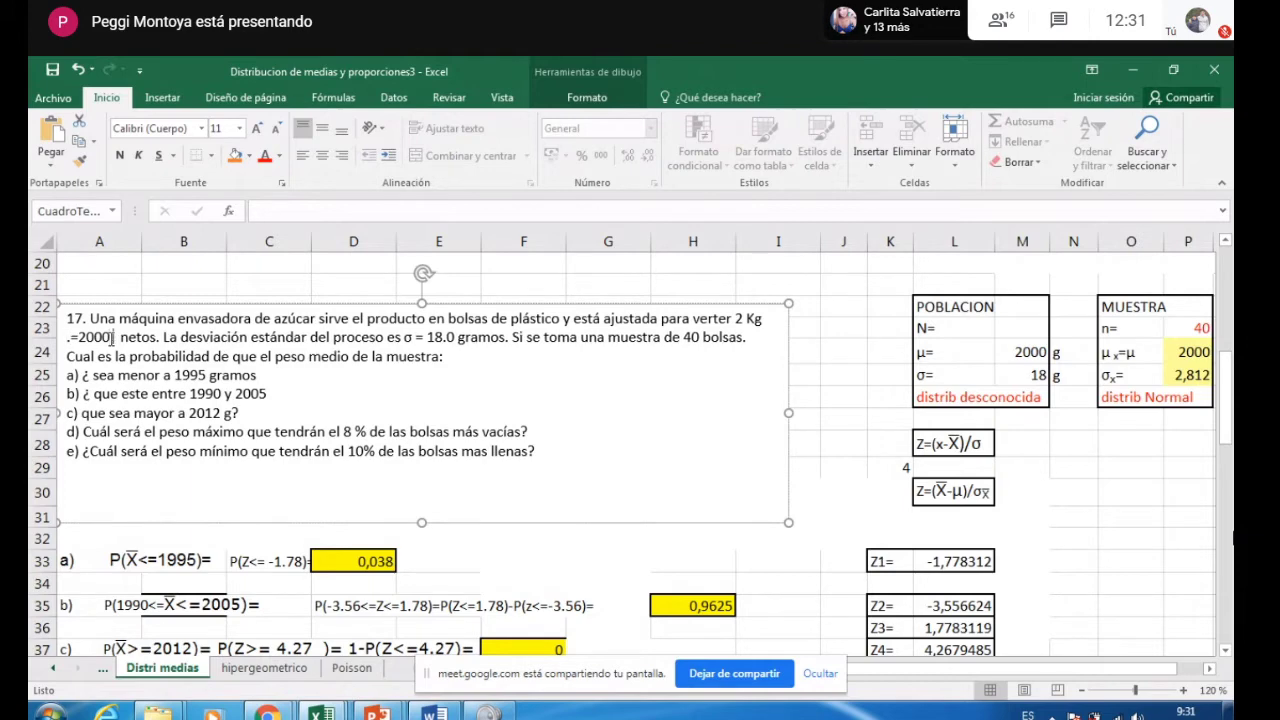
pyautogui.write(' g')
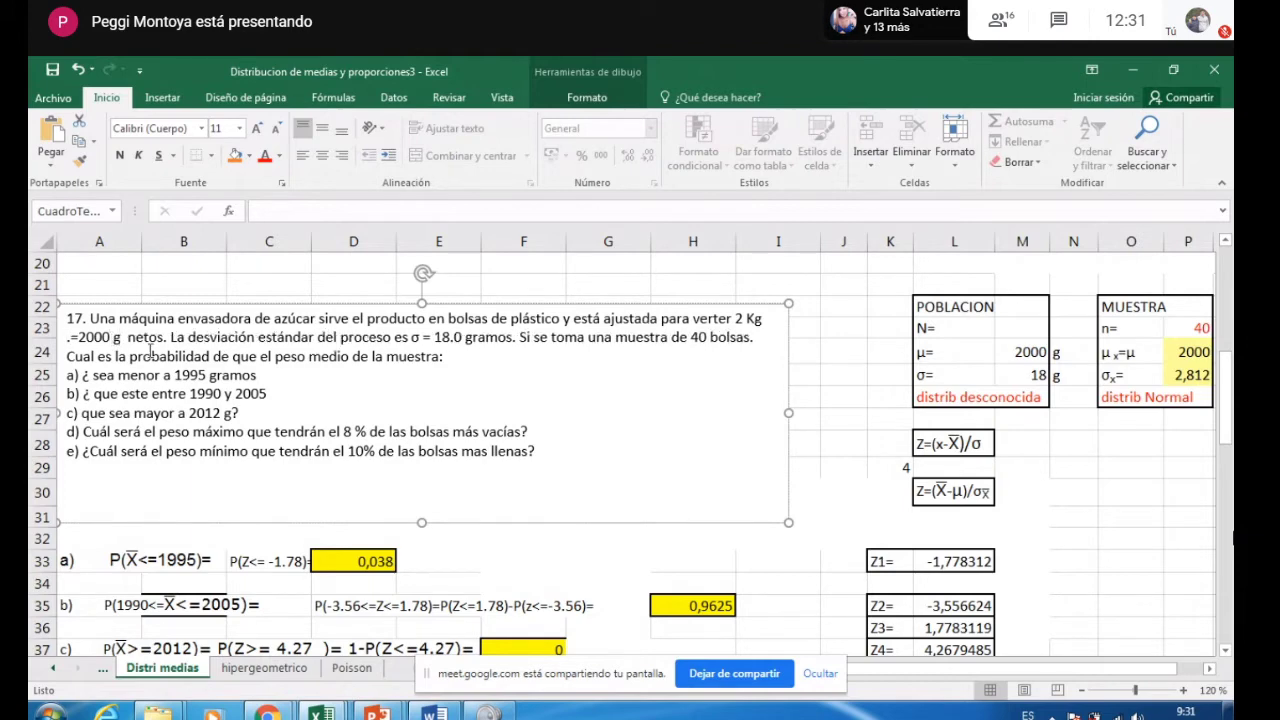
pyautogui.click(67, 337)
pyautogui.press('Delete')
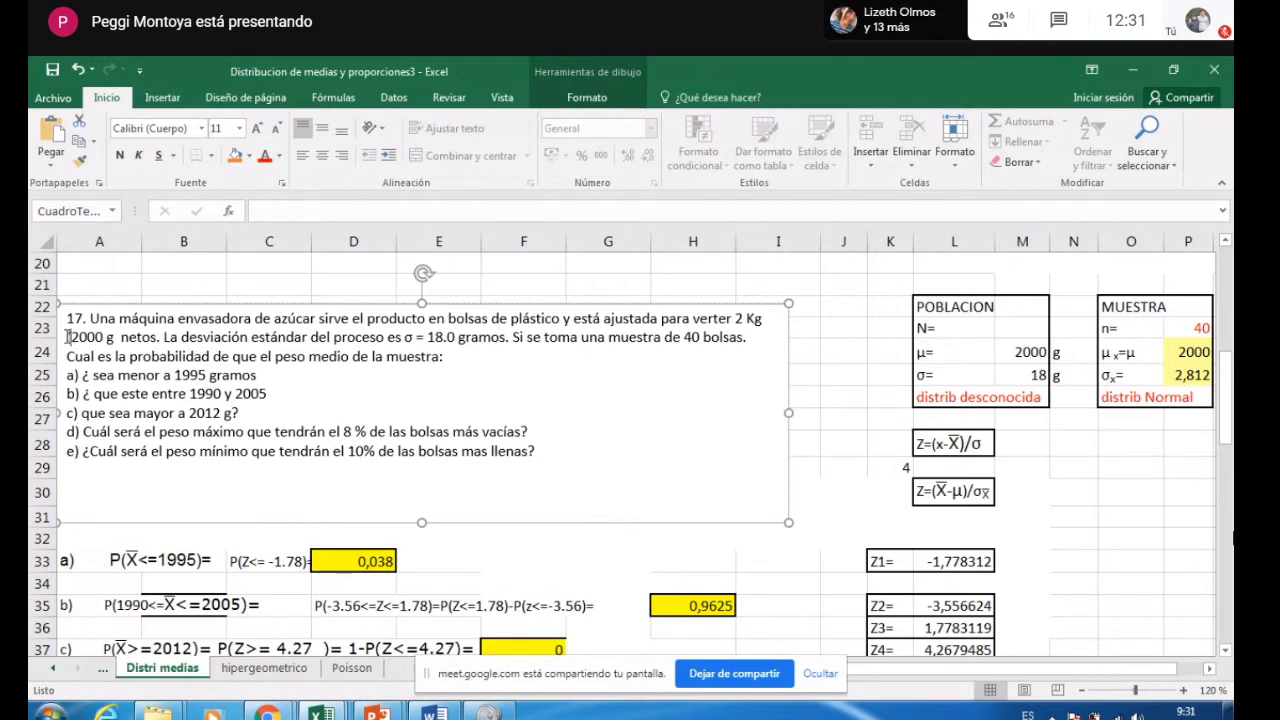
pyautogui.press('Right')
pyautogui.press('Right')
pyautogui.write(')')
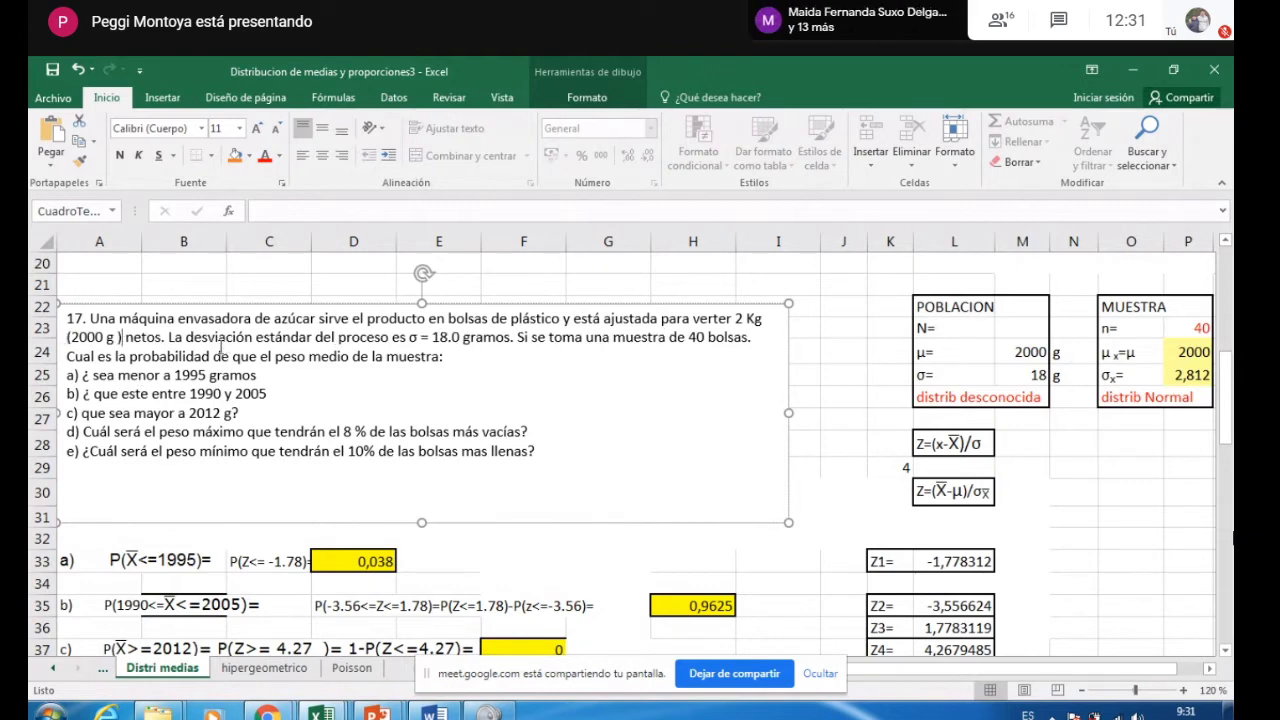
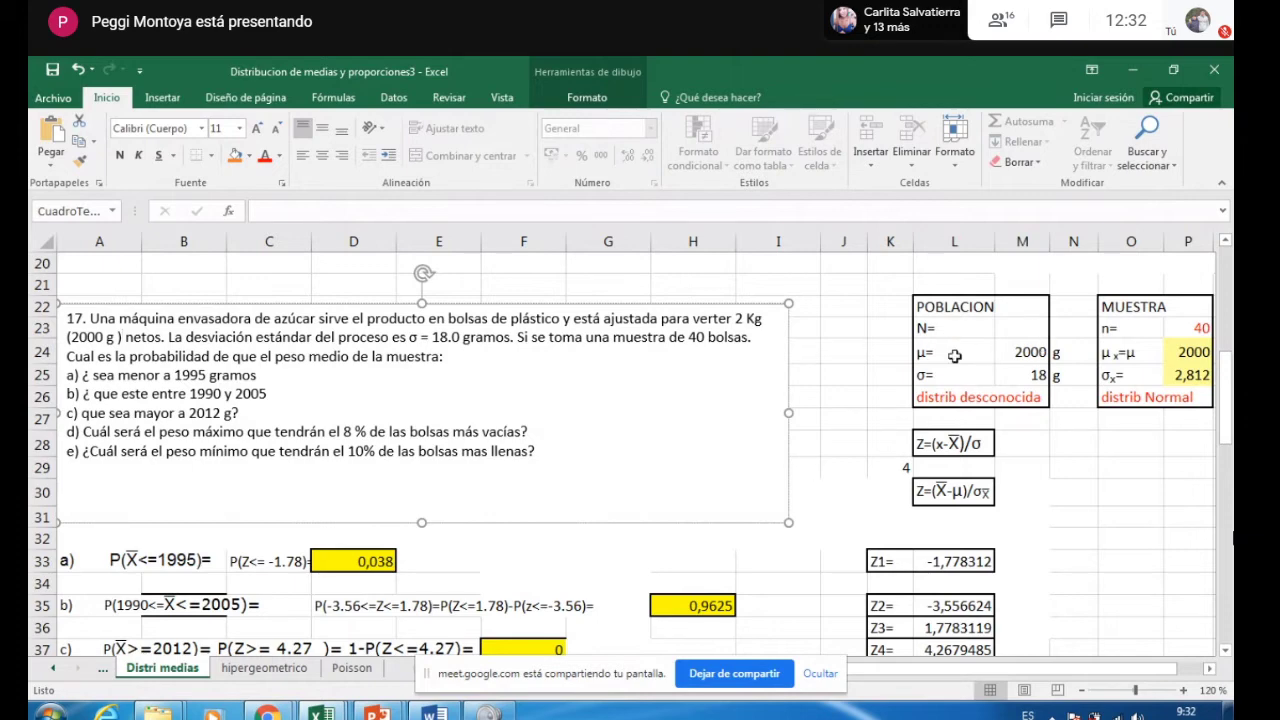
# - Mark the unknown population size N of exercise 17 as xxxx in cell M23
pyautogui.click(988, 399)
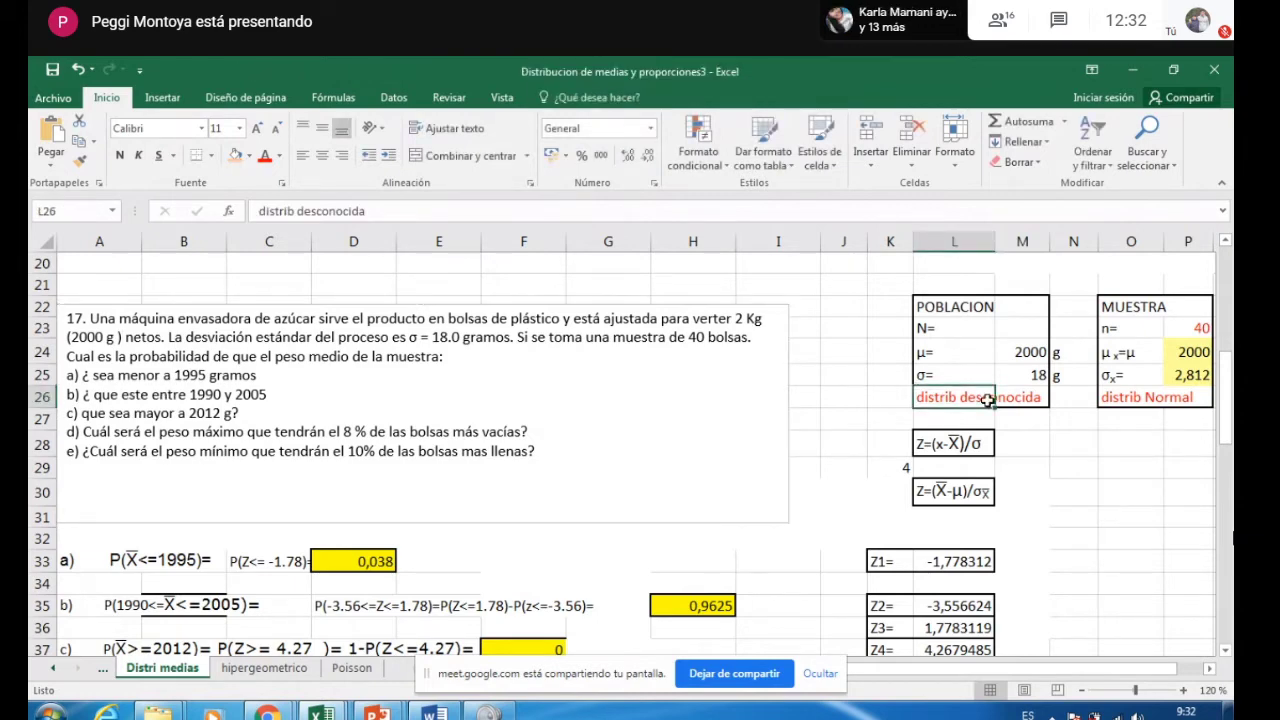
pyautogui.click(1022, 328)
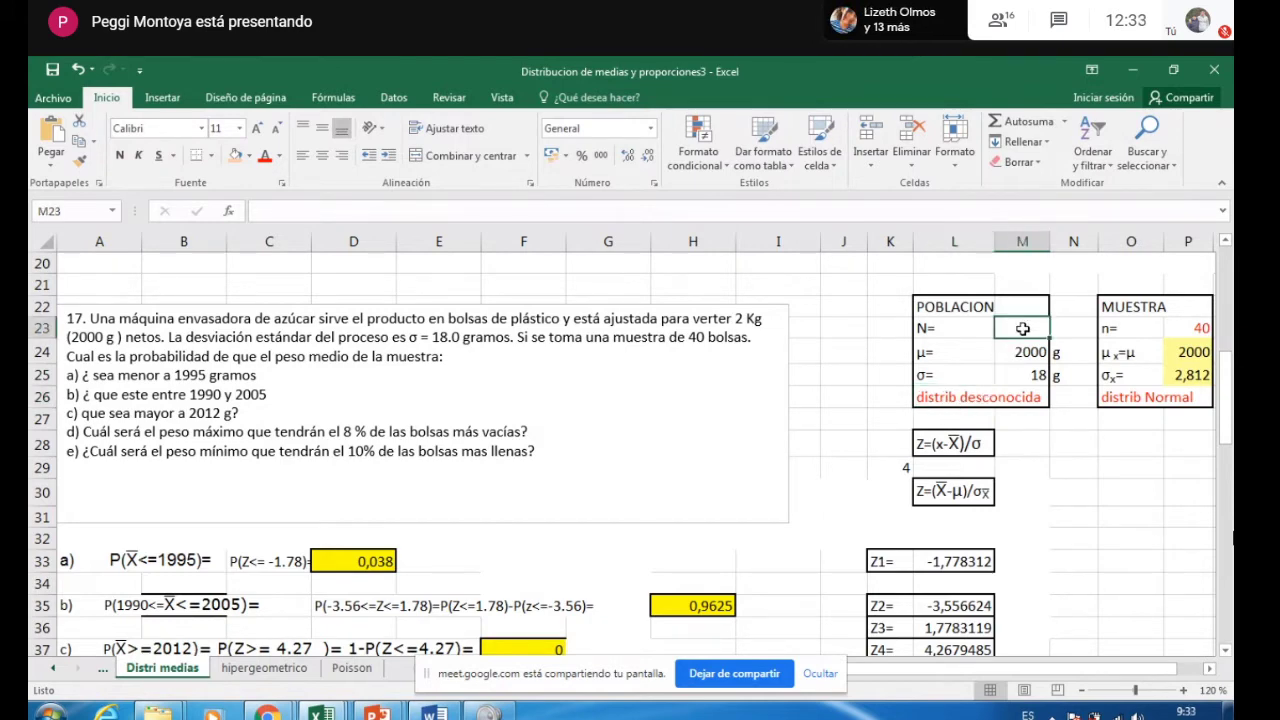
pyautogui.write('xxxx')
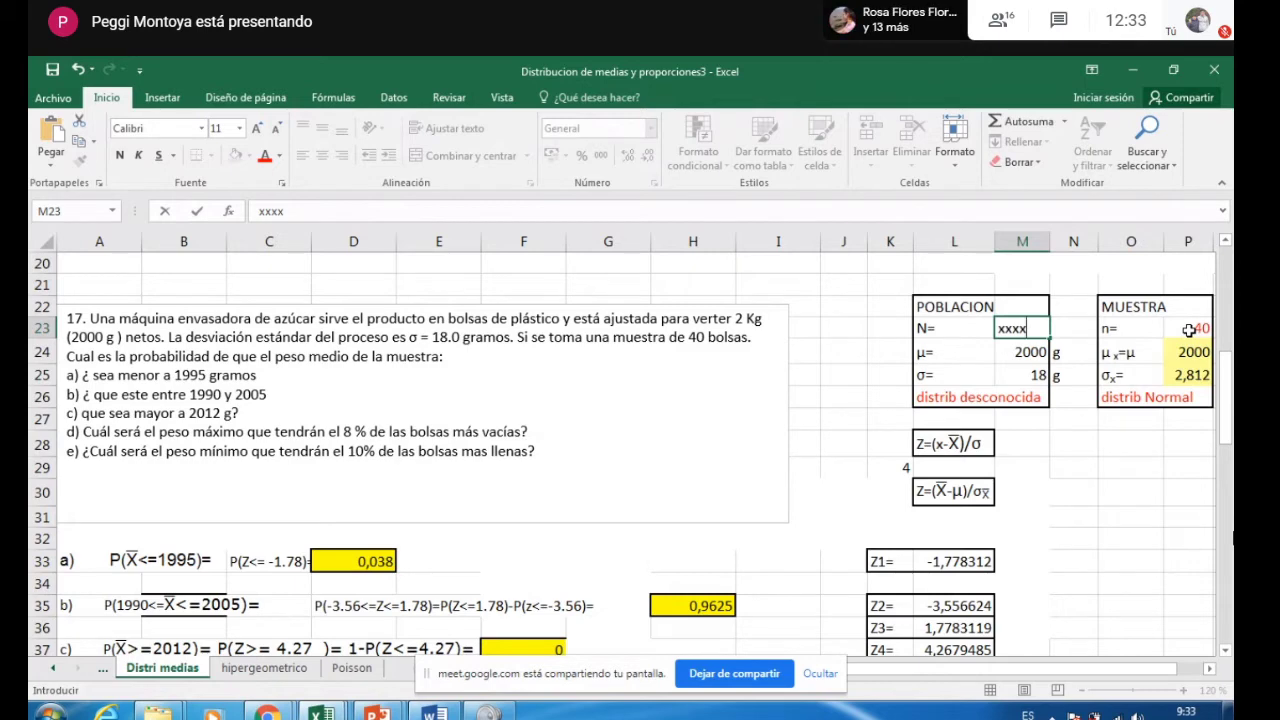
pyautogui.press('Right')
# - Examine the note in cell Q23 beside the sample size, then select the empty cell Q22 above it
pyautogui.press('Right')
pyautogui.press('Right')
pyautogui.press('Right')
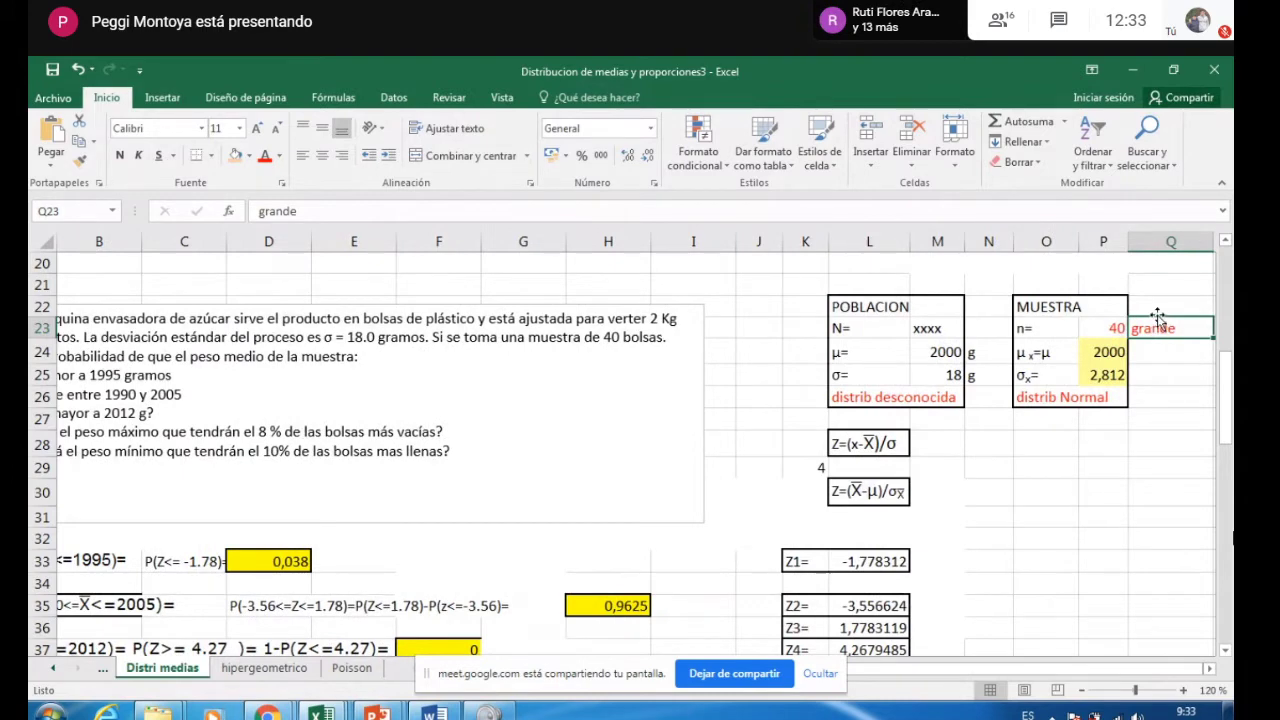
pyautogui.click(1157, 306)
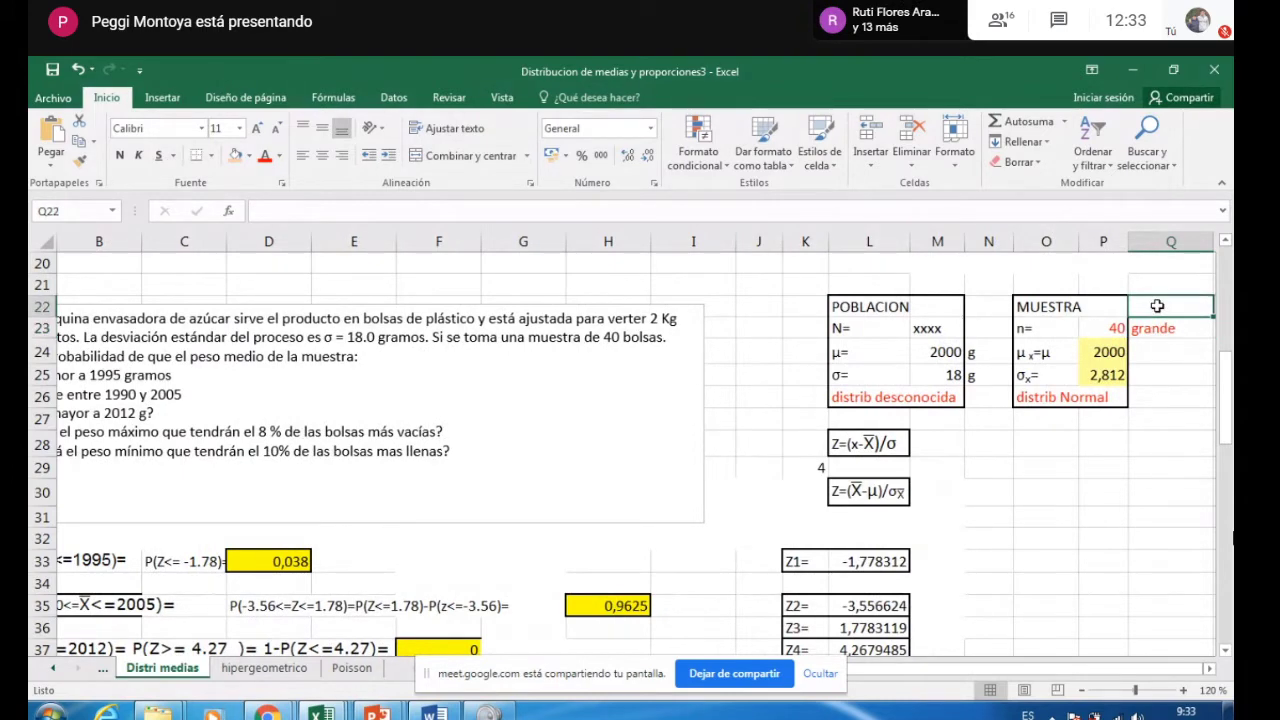
# - Note the large-sample condition n>30 in cell Q22 beside the MUESTRA heading
pyautogui.write('n')
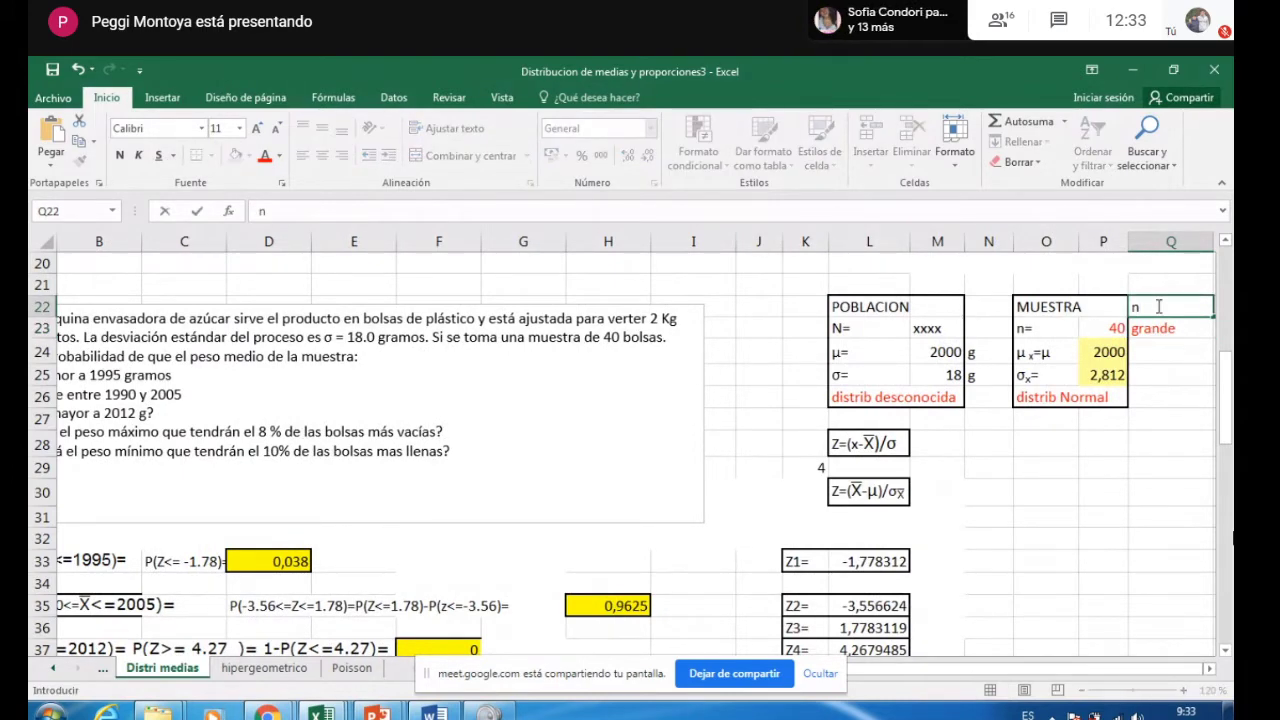
pyautogui.write('>30')
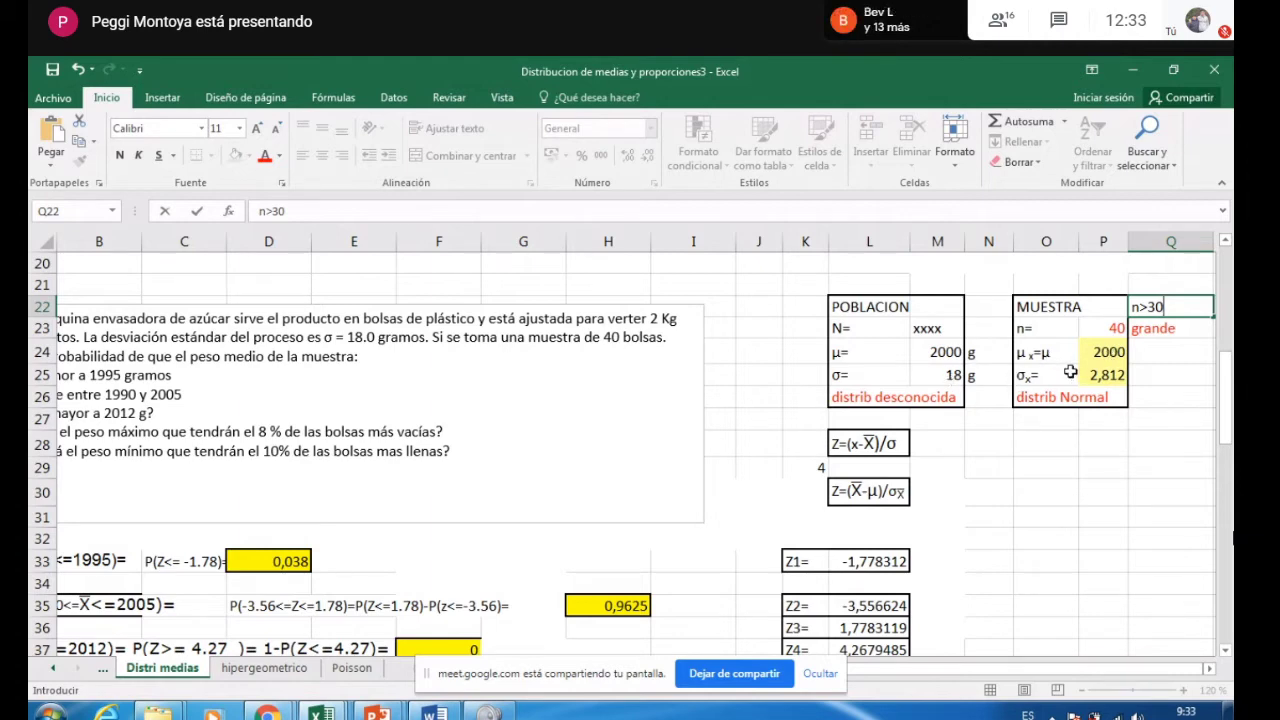
# - Replace the standard error formula in P25 with =M25/raiz(P23), dropping the finite population correction
pyautogui.click(1101, 375)
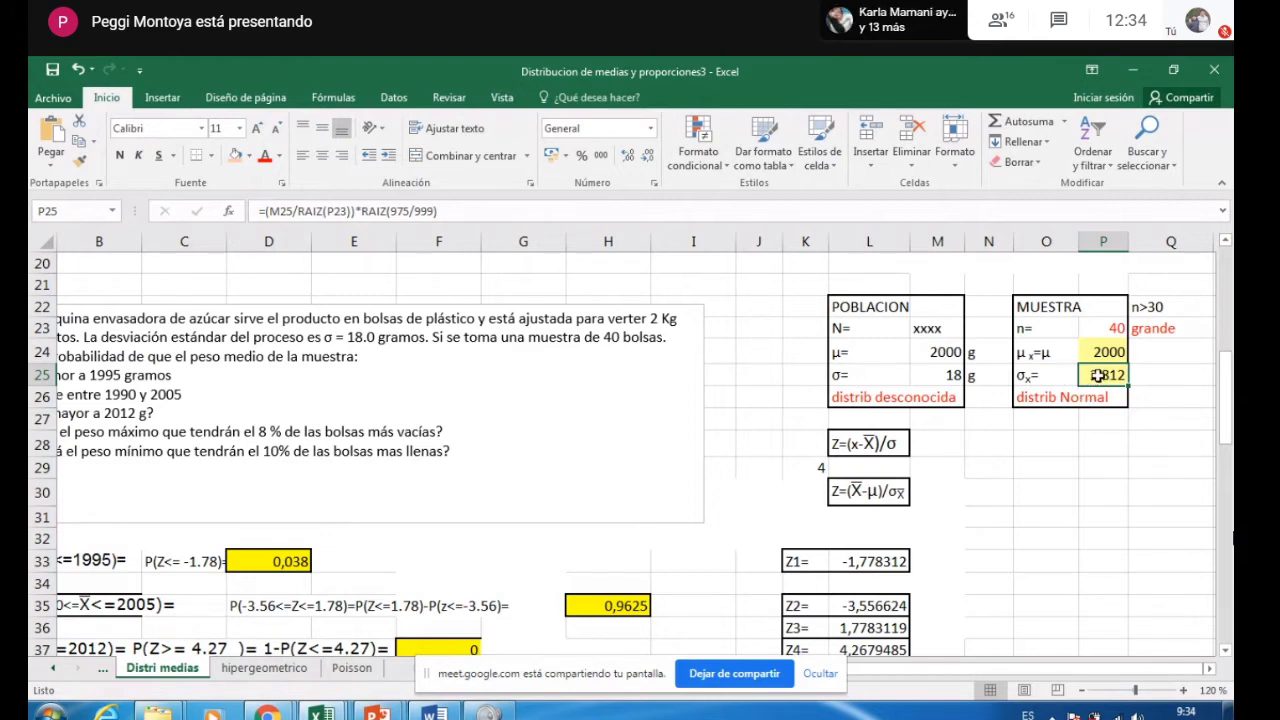
pyautogui.press('Delete')
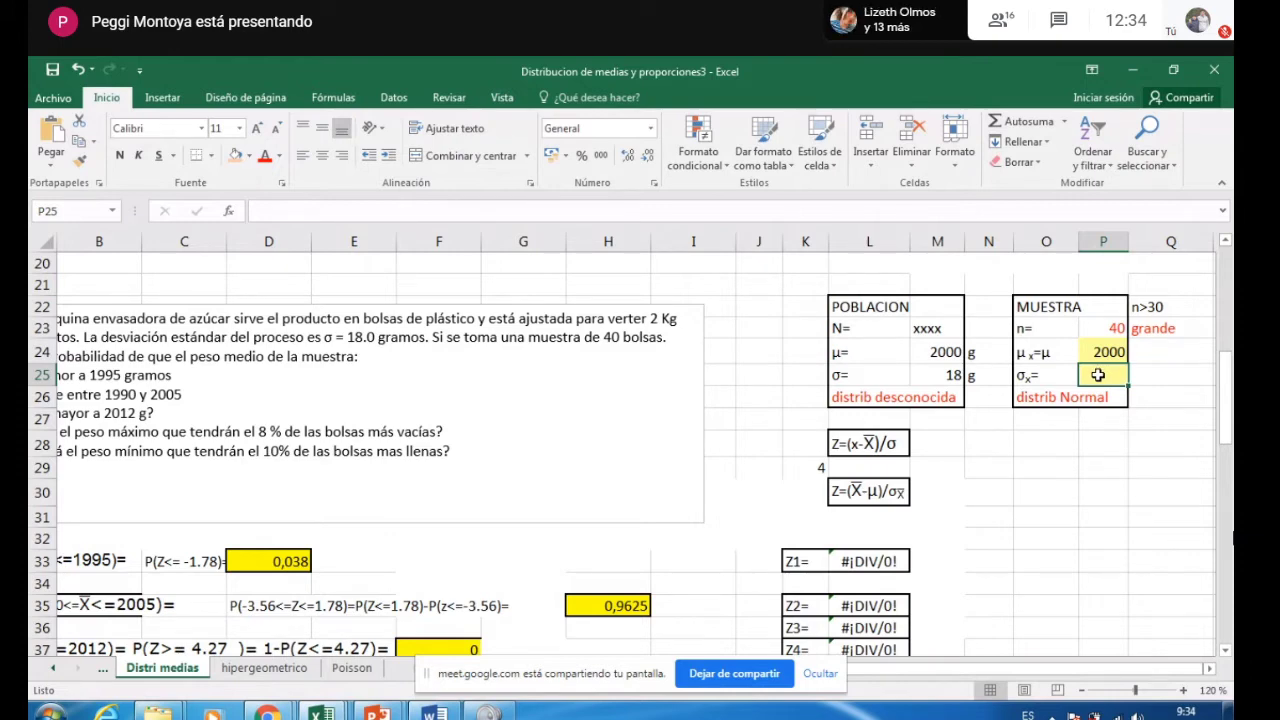
pyautogui.write('=')
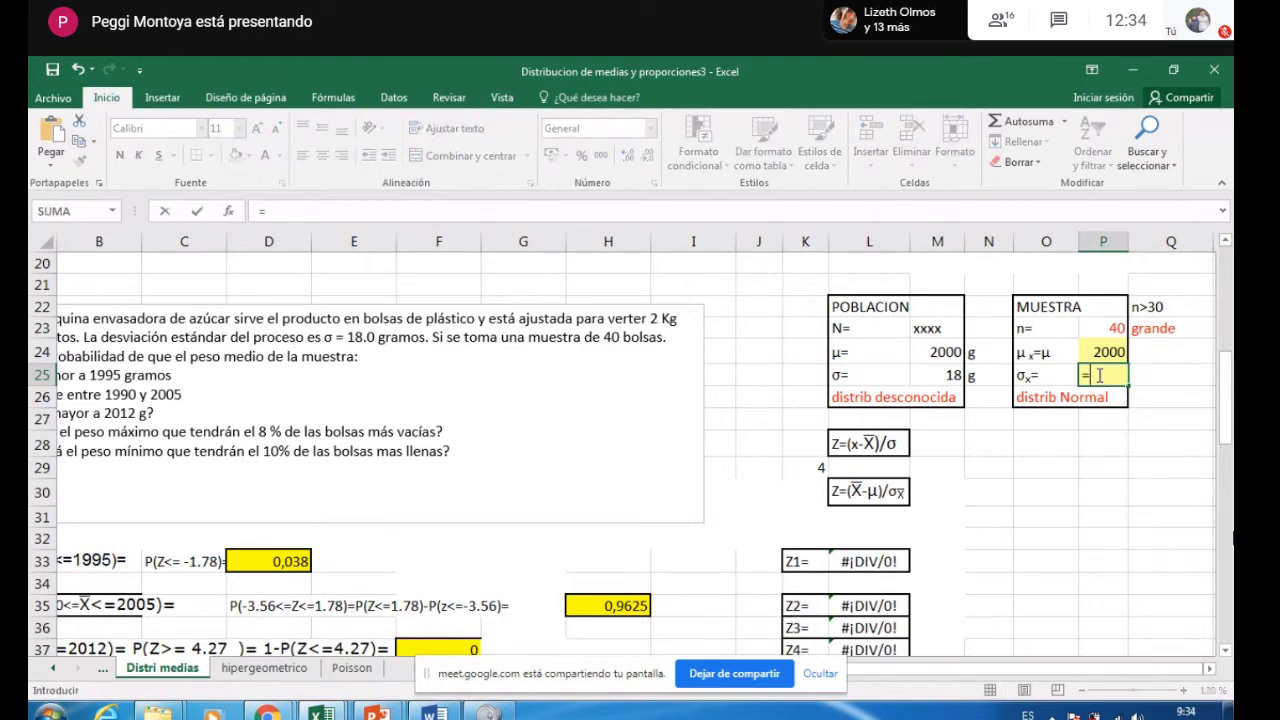
pyautogui.click(952, 375)
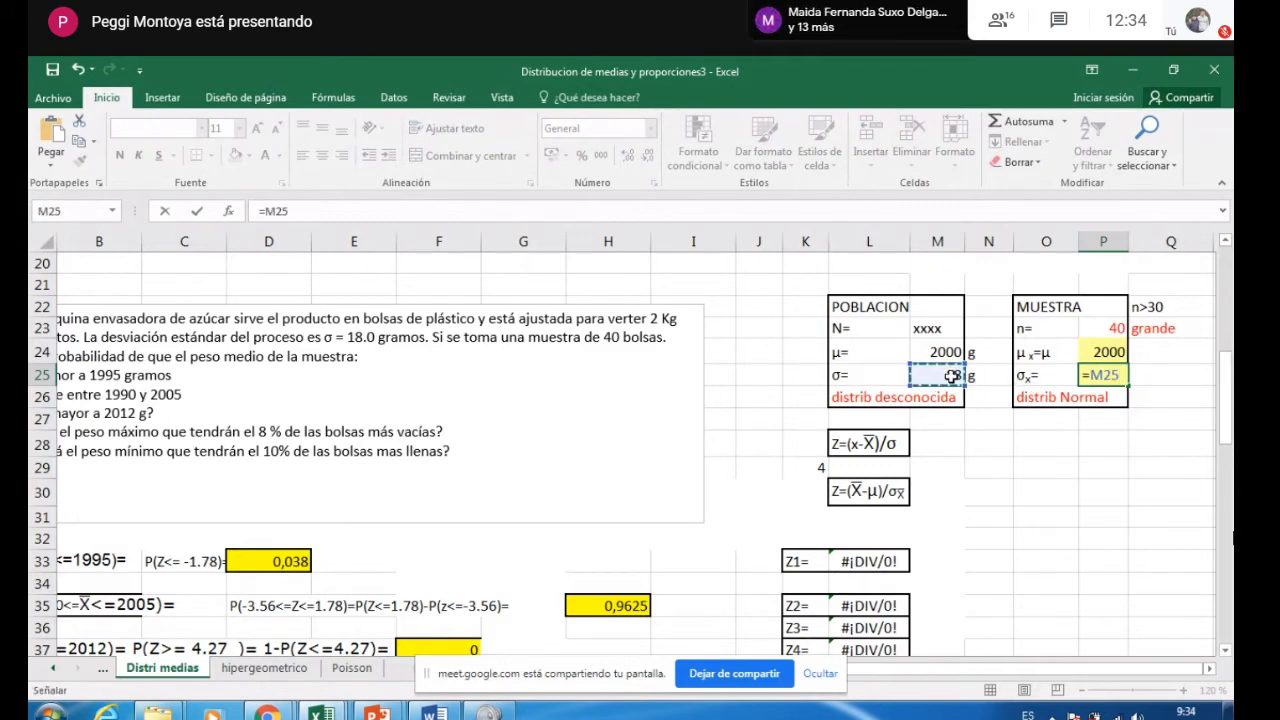
pyautogui.write('/ra')
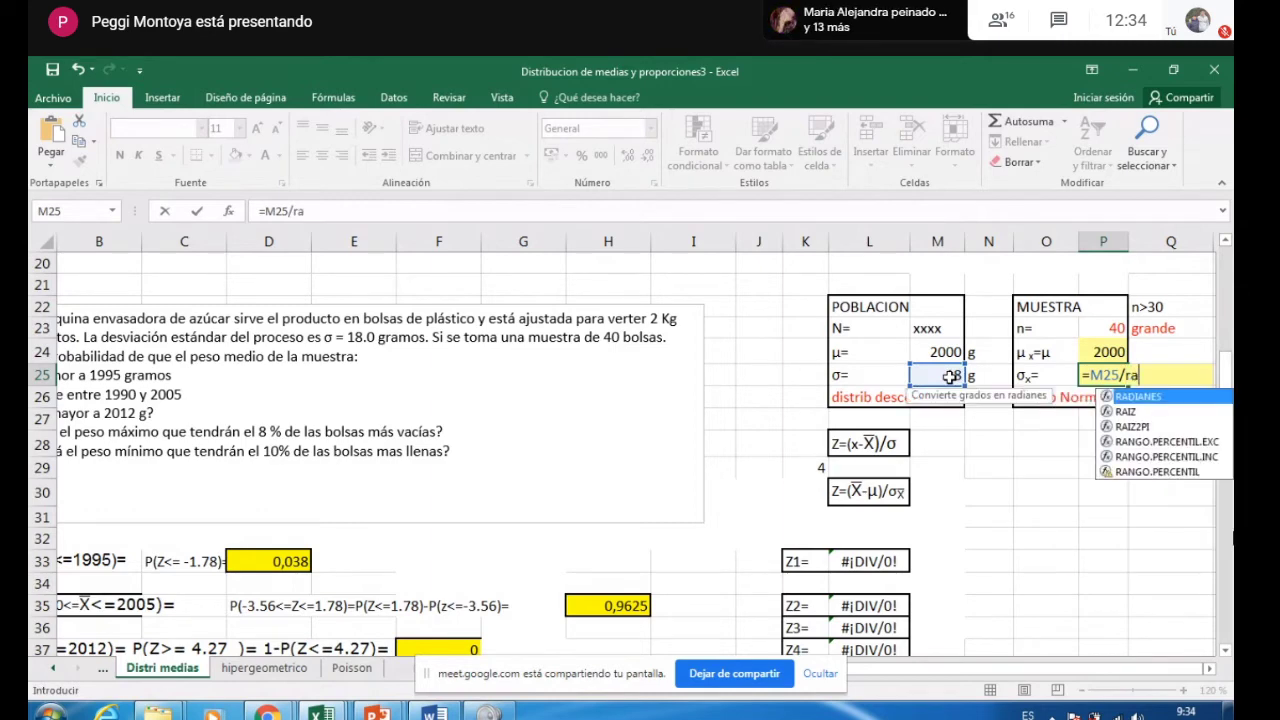
pyautogui.write('iz')
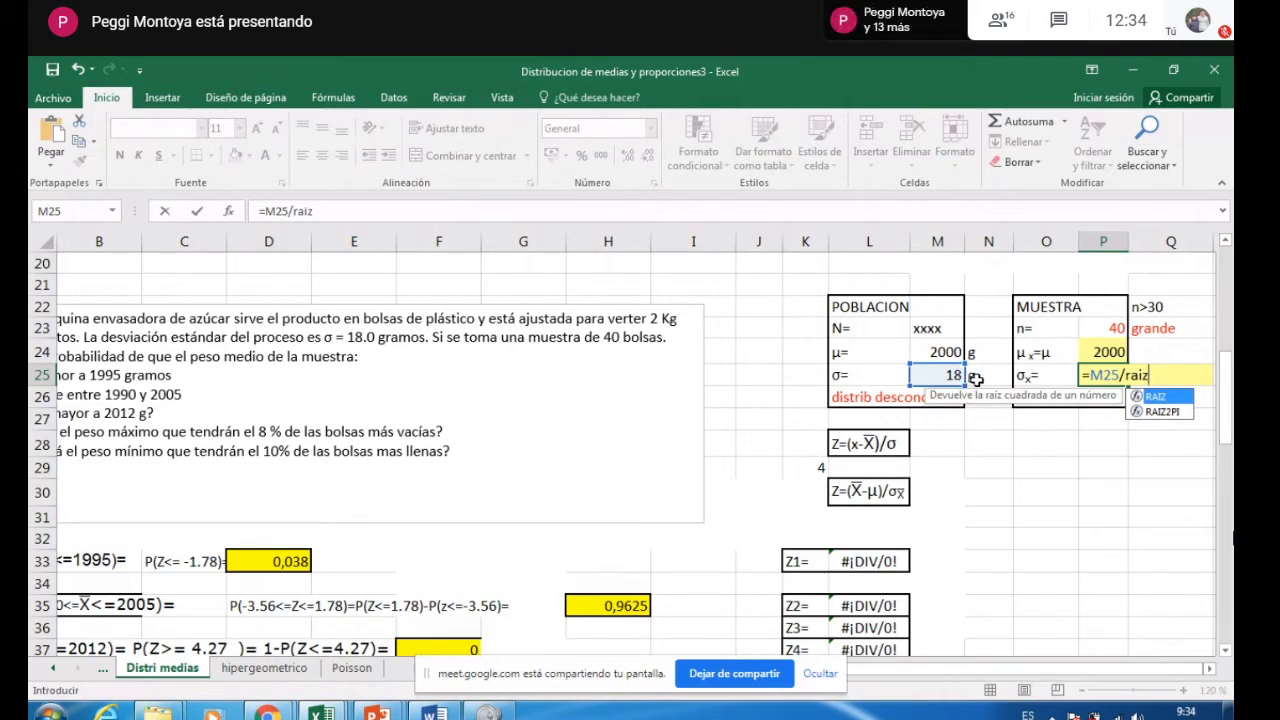
pyautogui.write('(')
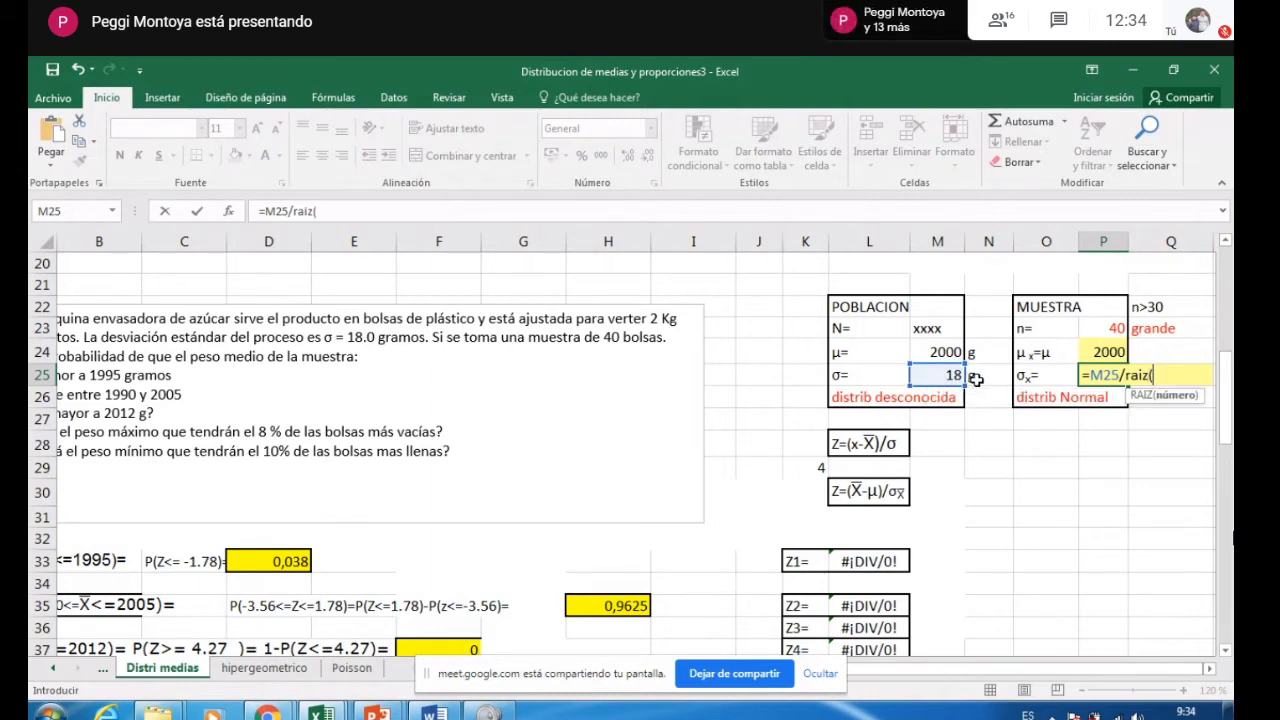
pyautogui.click(1107, 328)
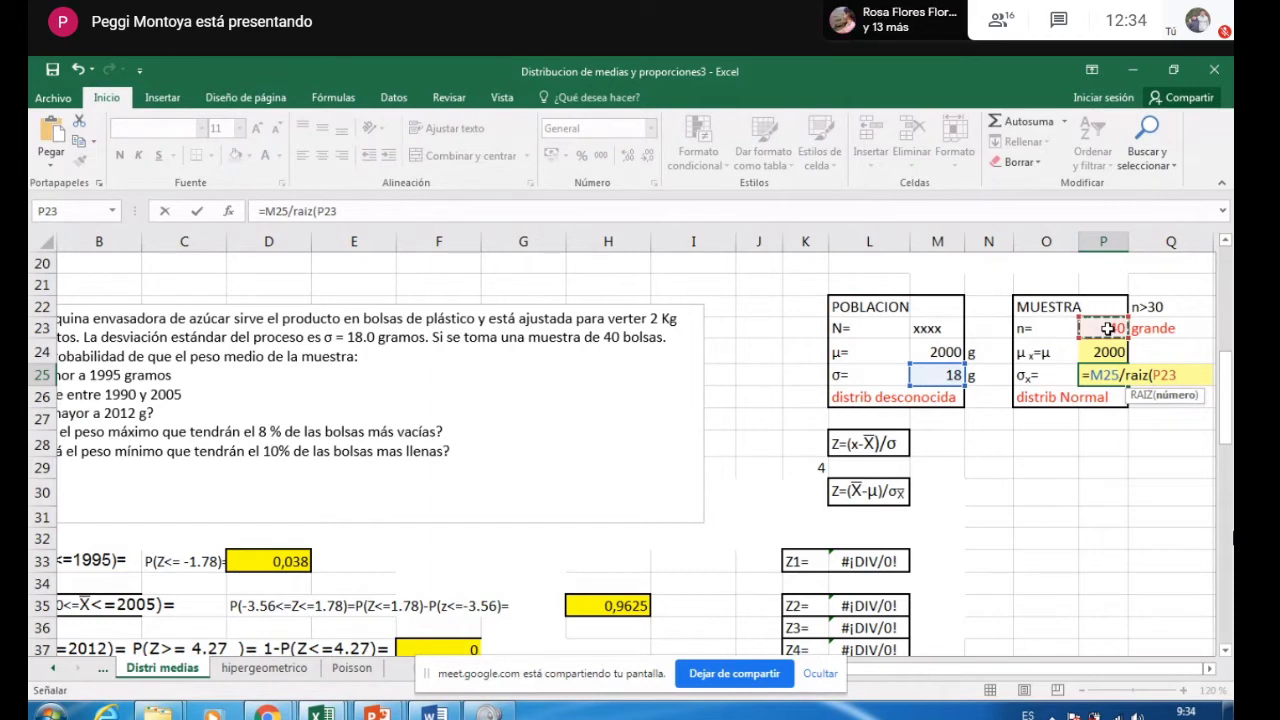
pyautogui.write(')')
pyautogui.press('Return')
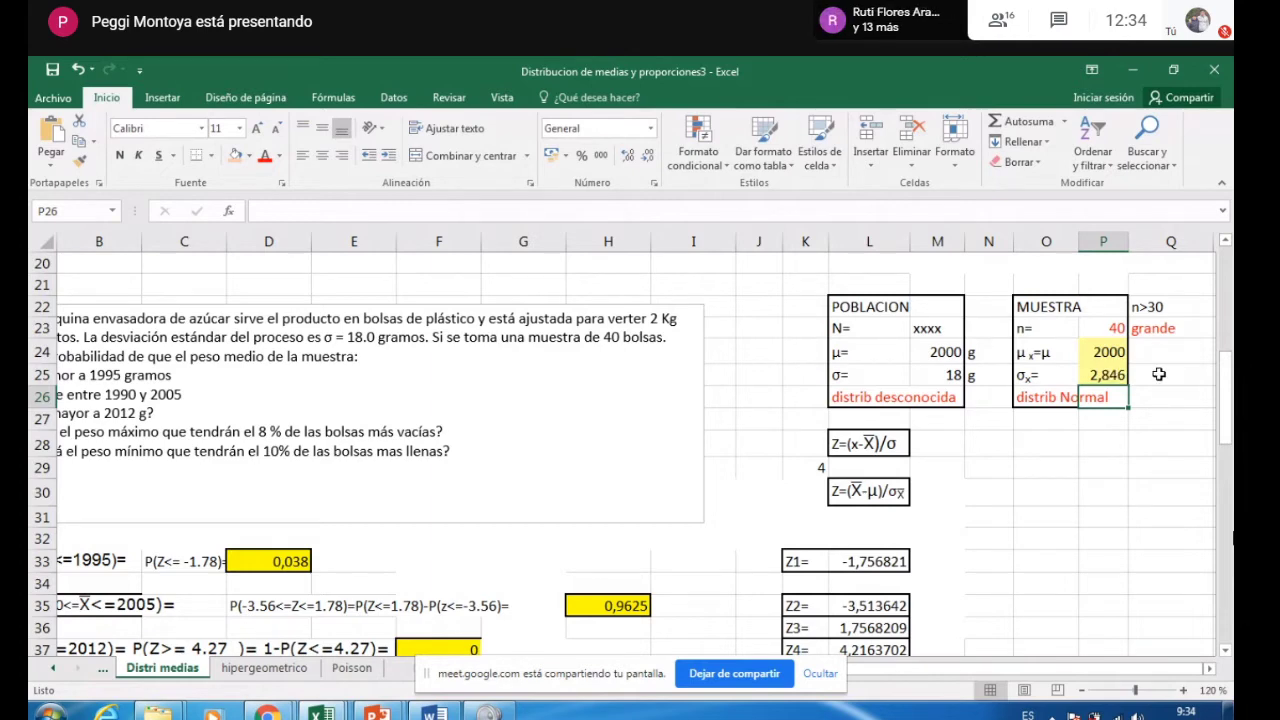
# - Check the distribution note in cell O26, then return to the full statement of exercise 17
pyautogui.click(1059, 400)
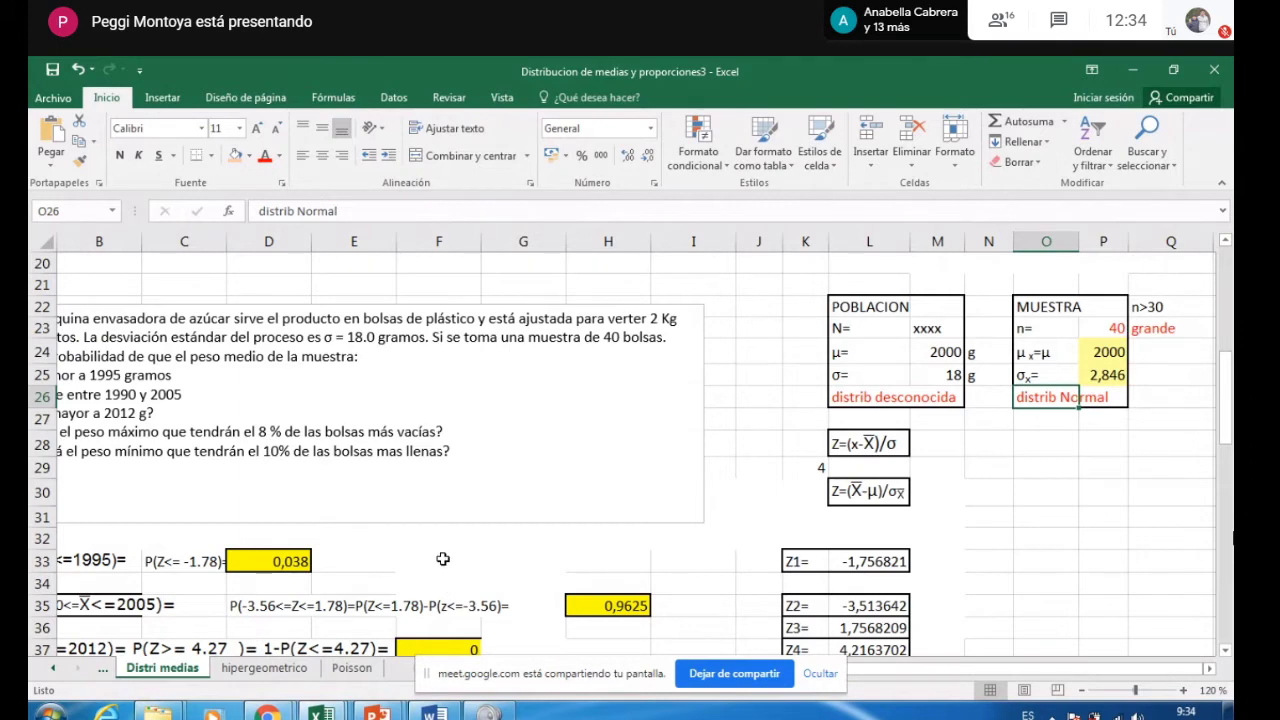
pyautogui.press('Left')
pyautogui.press('Left')
pyautogui.press('Left')
pyautogui.press('Left')
pyautogui.press('Left')
pyautogui.press('Left')
pyautogui.press('Left')
pyautogui.press('Left')
pyautogui.press('Left')
pyautogui.press('Left')
pyautogui.press('Left')
pyautogui.press('Left')
pyautogui.press('Left')
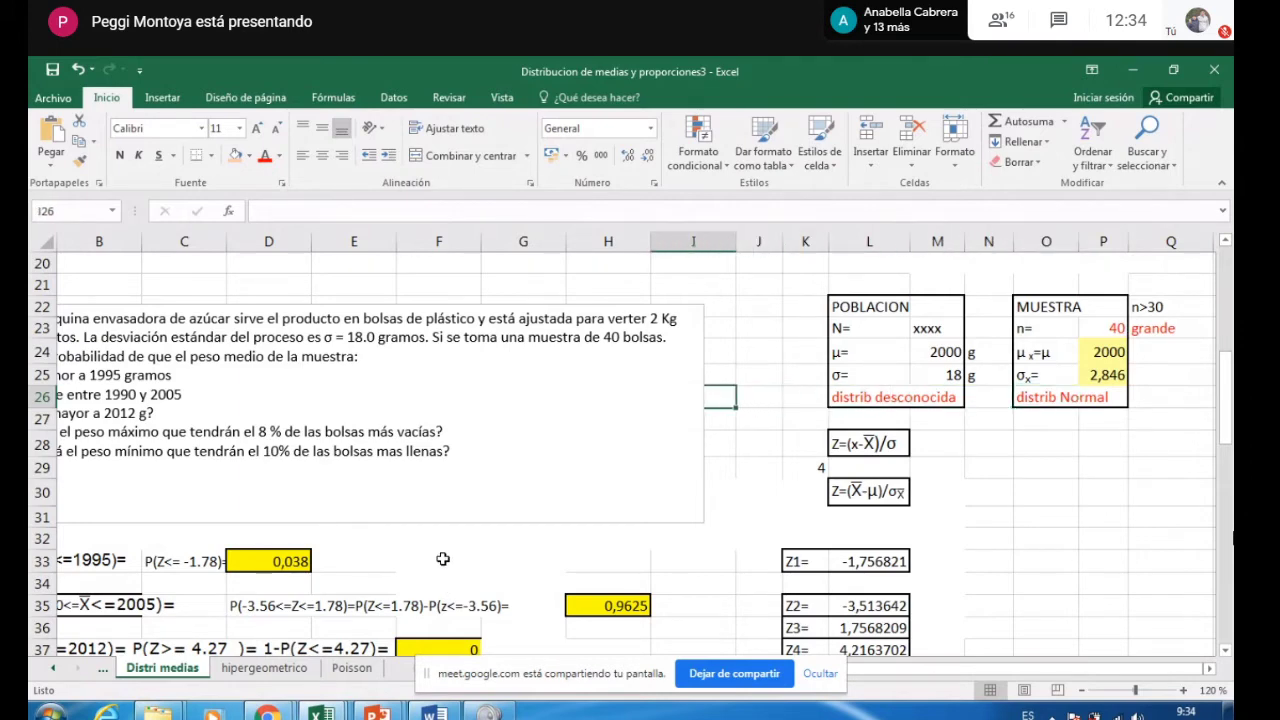
pyautogui.press('Left')
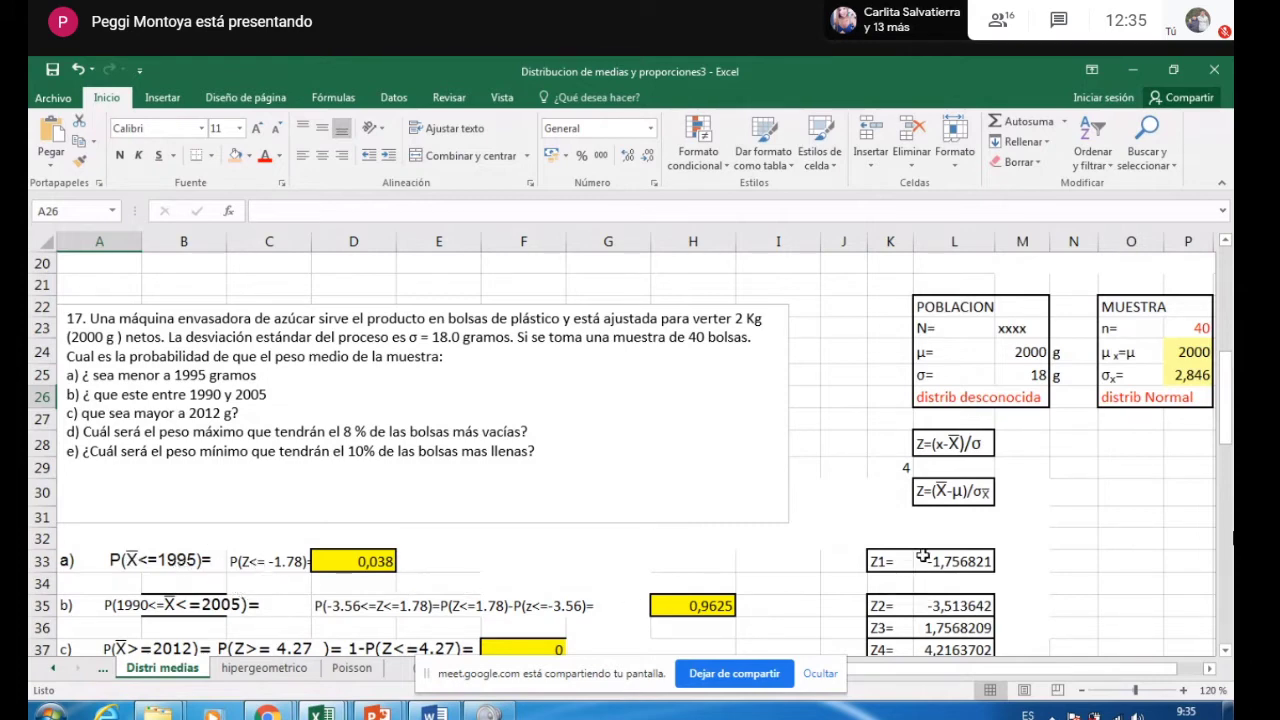
# - Examine the Z1 formula in cell L33 and leave it as it is
pyautogui.click(953, 563)
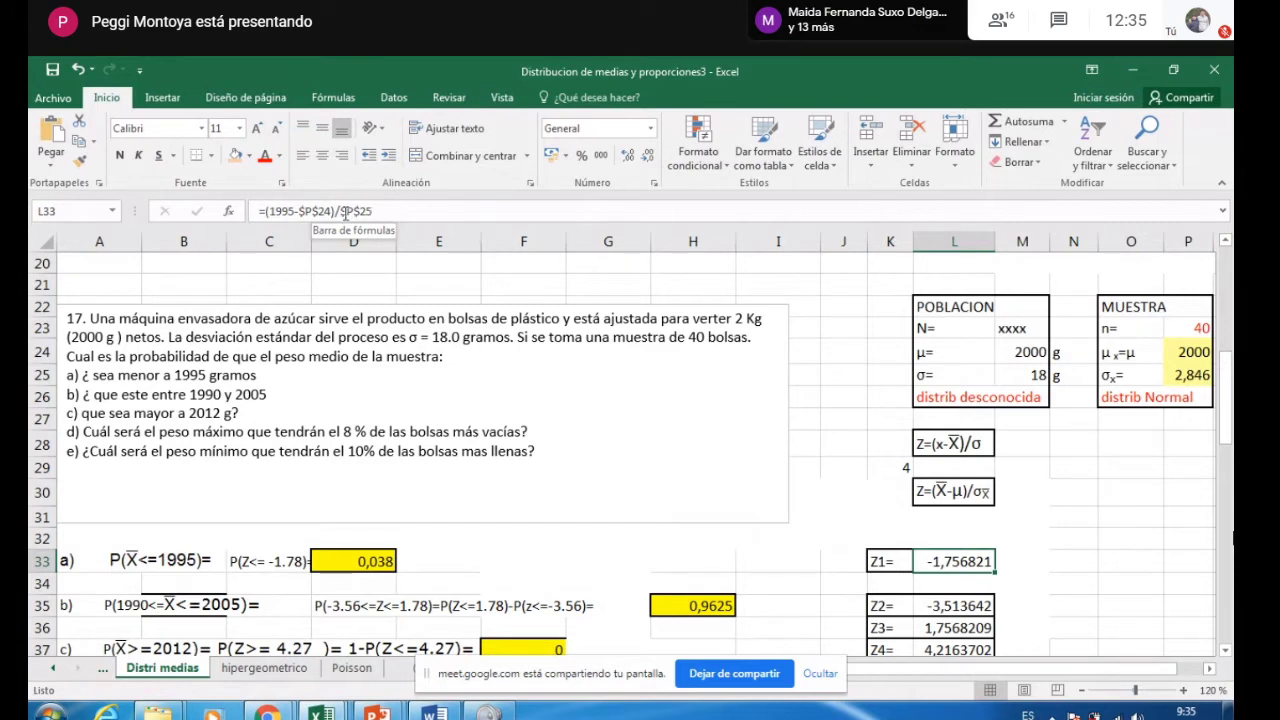
pyautogui.click(335, 211)
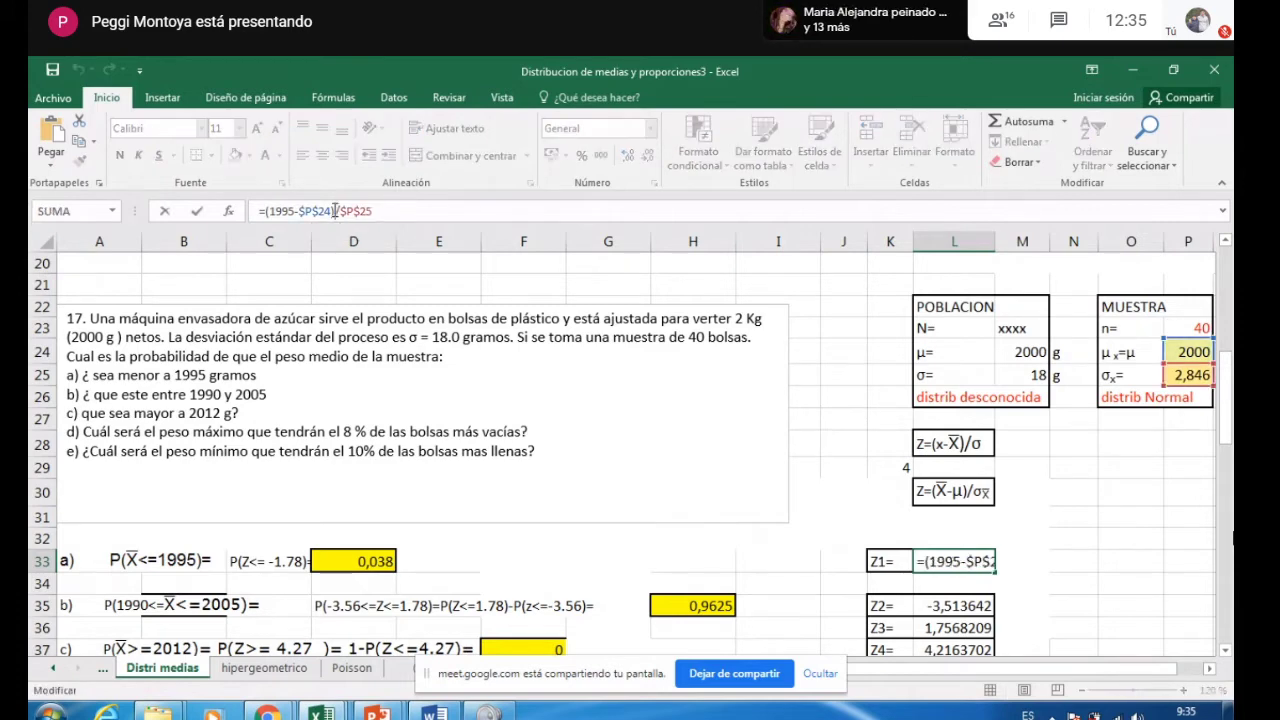
pyautogui.rightClick(335, 211)
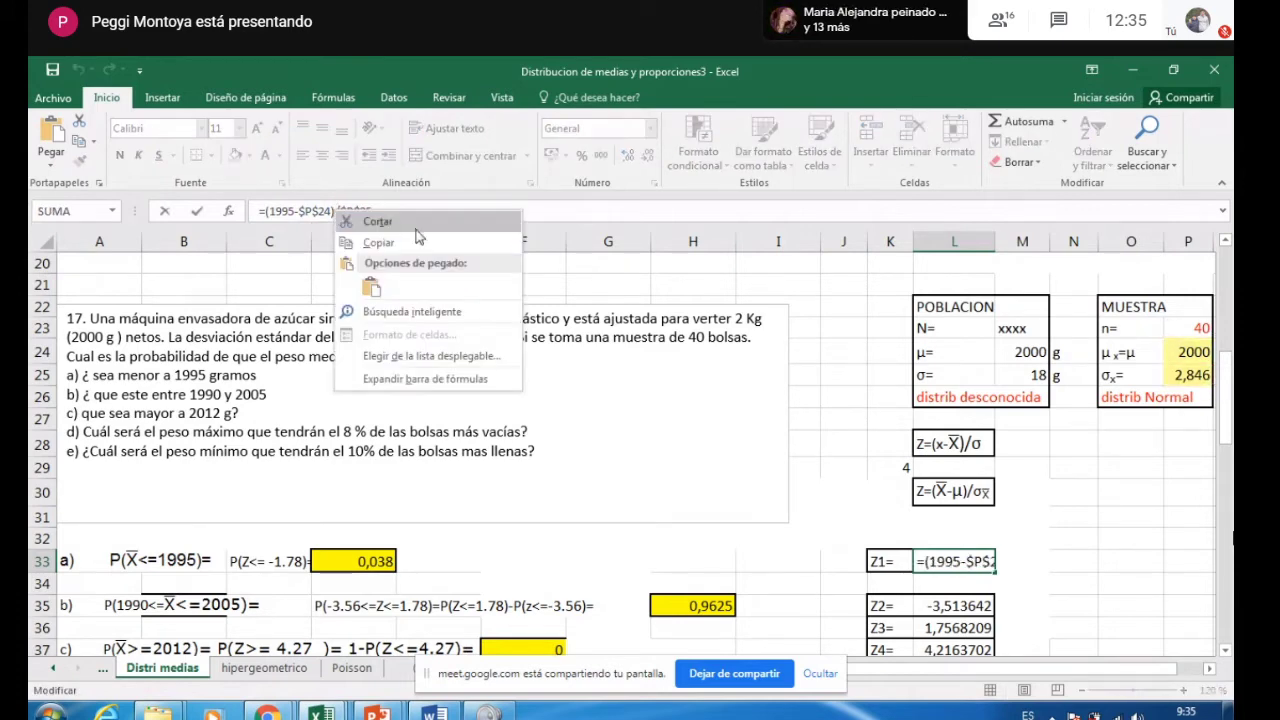
pyautogui.click(552, 217)
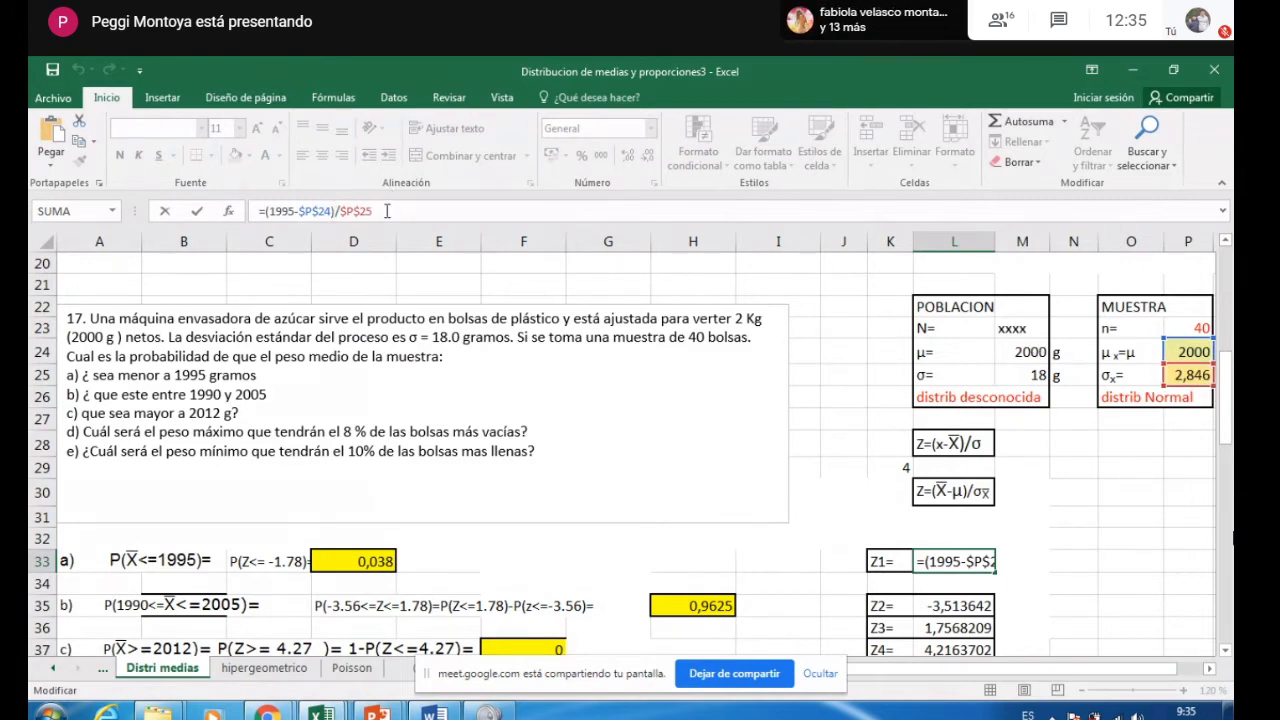
pyautogui.press('Return')
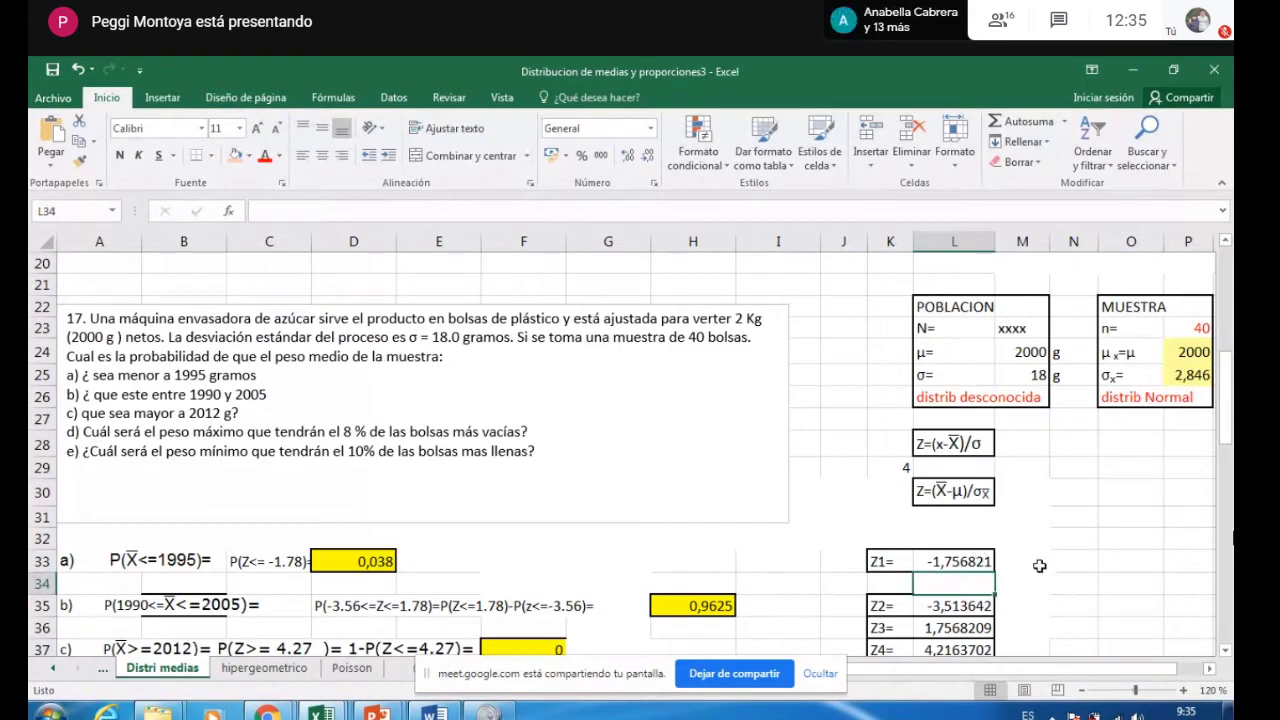
pyautogui.click(1032, 563)
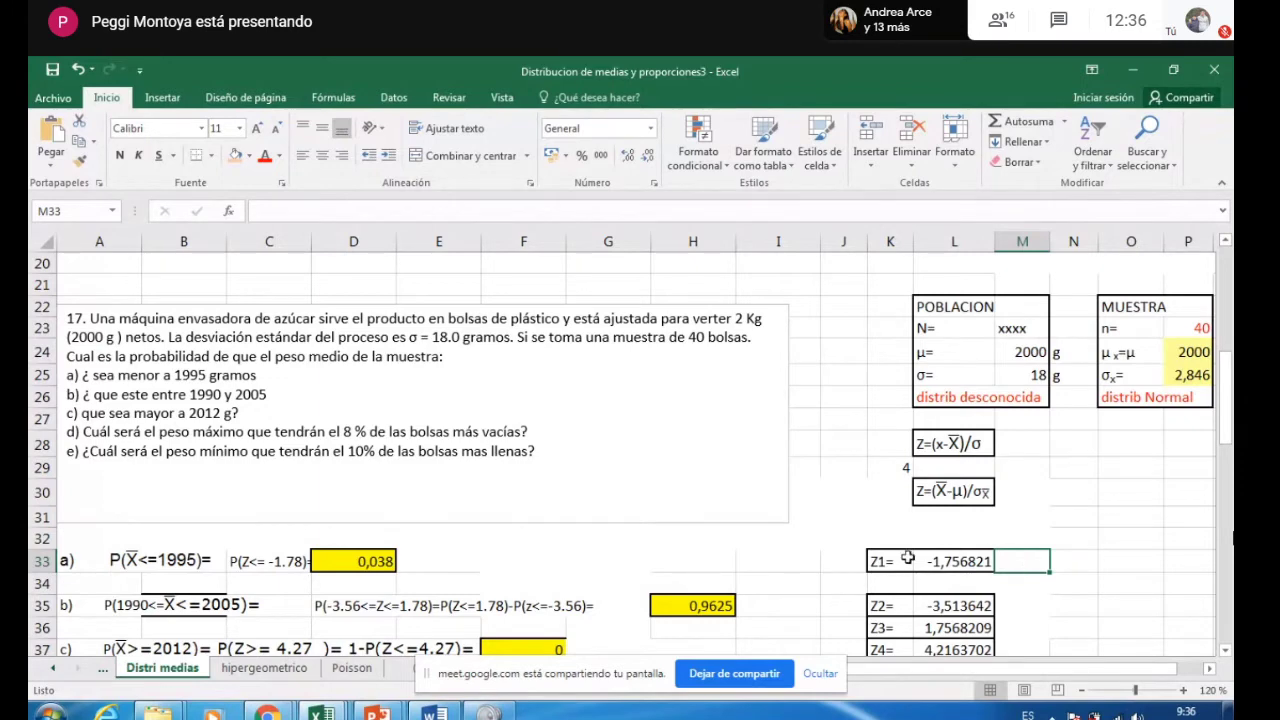
# - Clear the part a probability in D33 and correct the Z value in the C33 expression to -1.76
pyautogui.click(373, 560)
pyautogui.press('Delete')
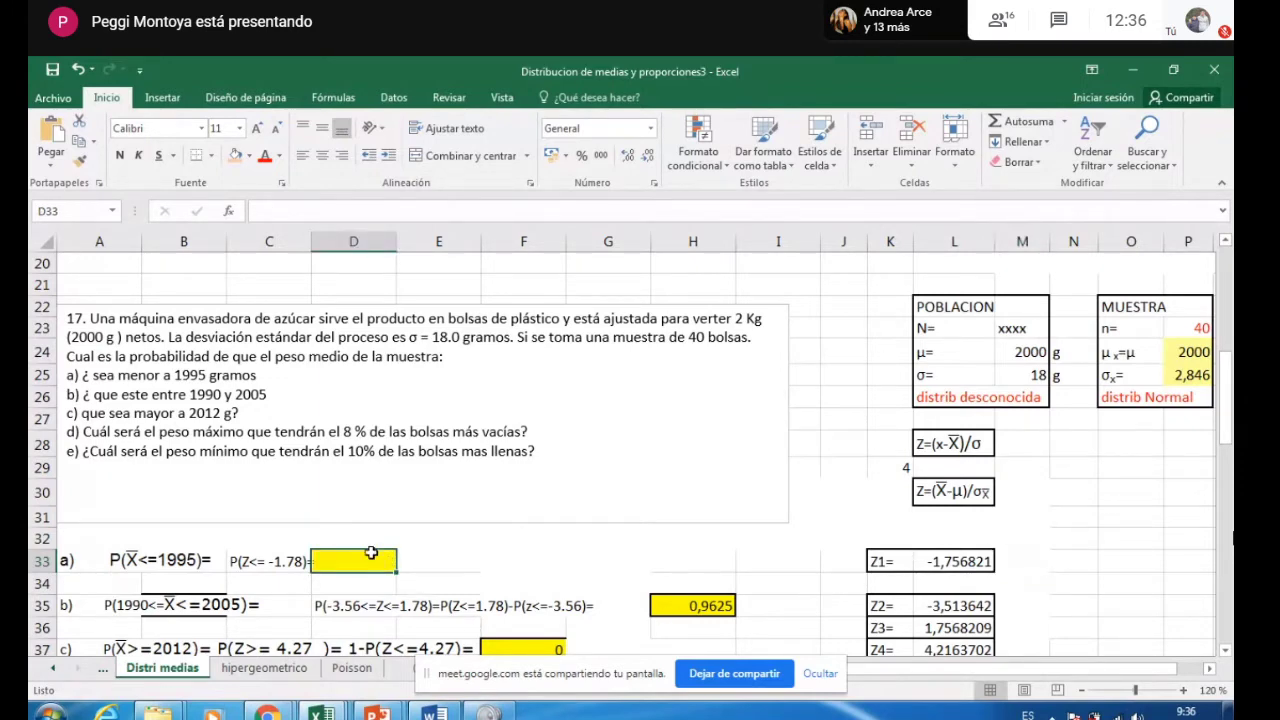
pyautogui.click(295, 563)
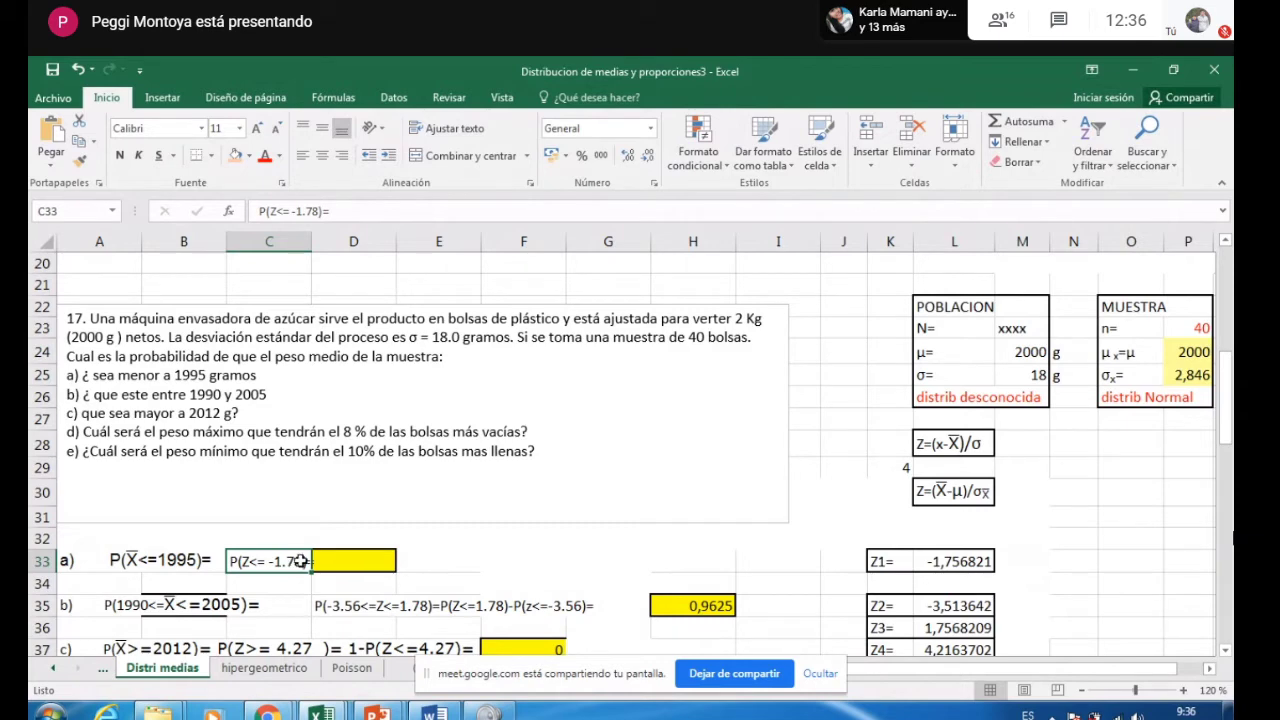
pyautogui.click(313, 212)
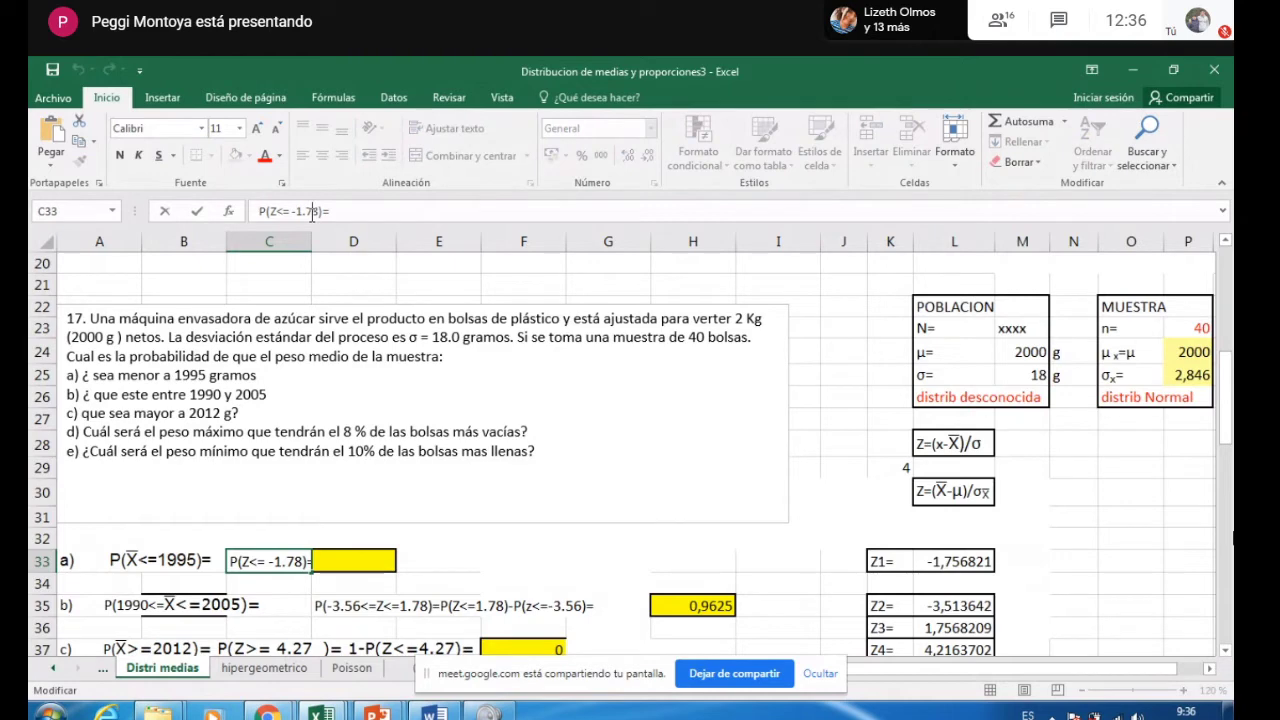
pyautogui.write('6')
pyautogui.press('Delete')
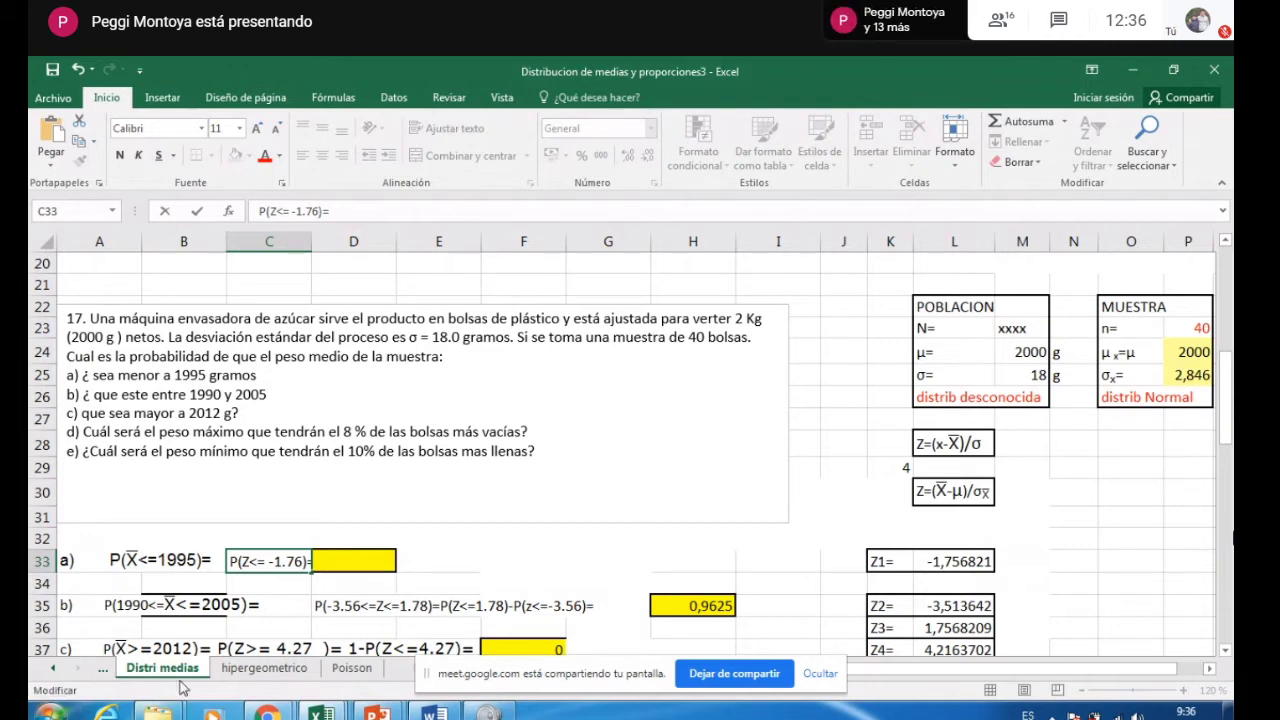
pyautogui.click(364, 563)
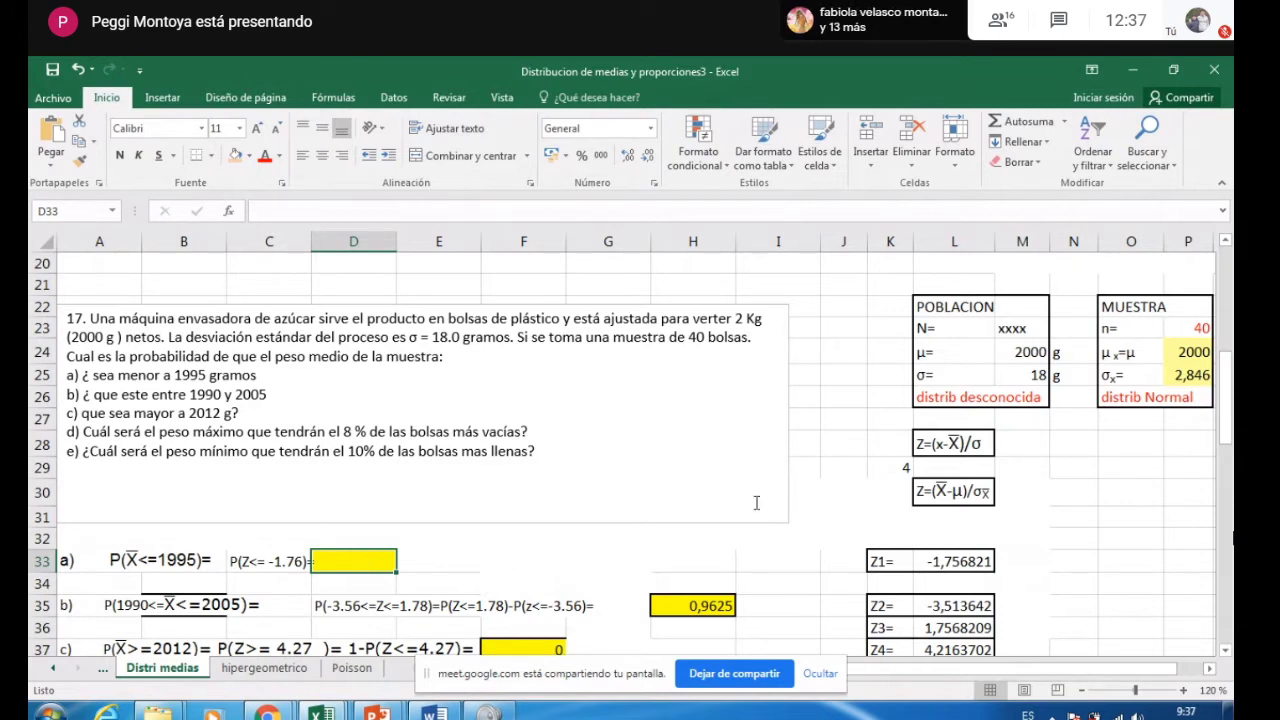
# - Find the Z table picture covering parts d and e of exercise 17 and move it up, clear of those calculations
pyautogui.click(843, 506)
pyautogui.press('Down')
pyautogui.press('Down')
pyautogui.press('Down')
pyautogui.press('Down')
pyautogui.press('Down')
pyautogui.press('Down')
pyautogui.press('Down')
pyautogui.press('Down')
pyautogui.press('Down')
pyautogui.press('Down')
pyautogui.press('Down')
pyautogui.press('Down')
pyautogui.press('Down')
pyautogui.press('Down')
pyautogui.press('Down')
pyautogui.press('Down')
pyautogui.press('Down')
pyautogui.press('Down')
pyautogui.press('Down')
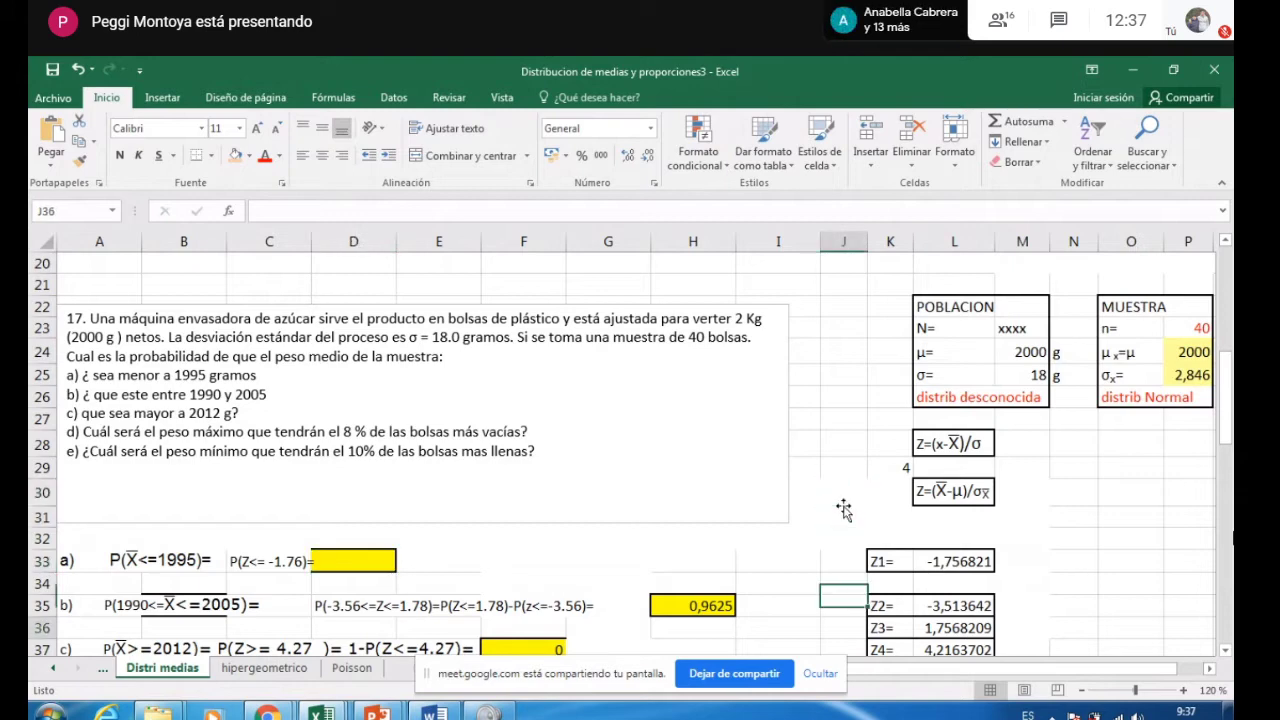
pyautogui.press('Down')
pyautogui.press('Down')
pyautogui.press('Down')
pyautogui.press('Down')
pyautogui.press('Down')
pyautogui.press('Down')
pyautogui.press('Down')
pyautogui.press('Down')
pyautogui.press('Down')
pyautogui.press('Down')
pyautogui.press('Down')
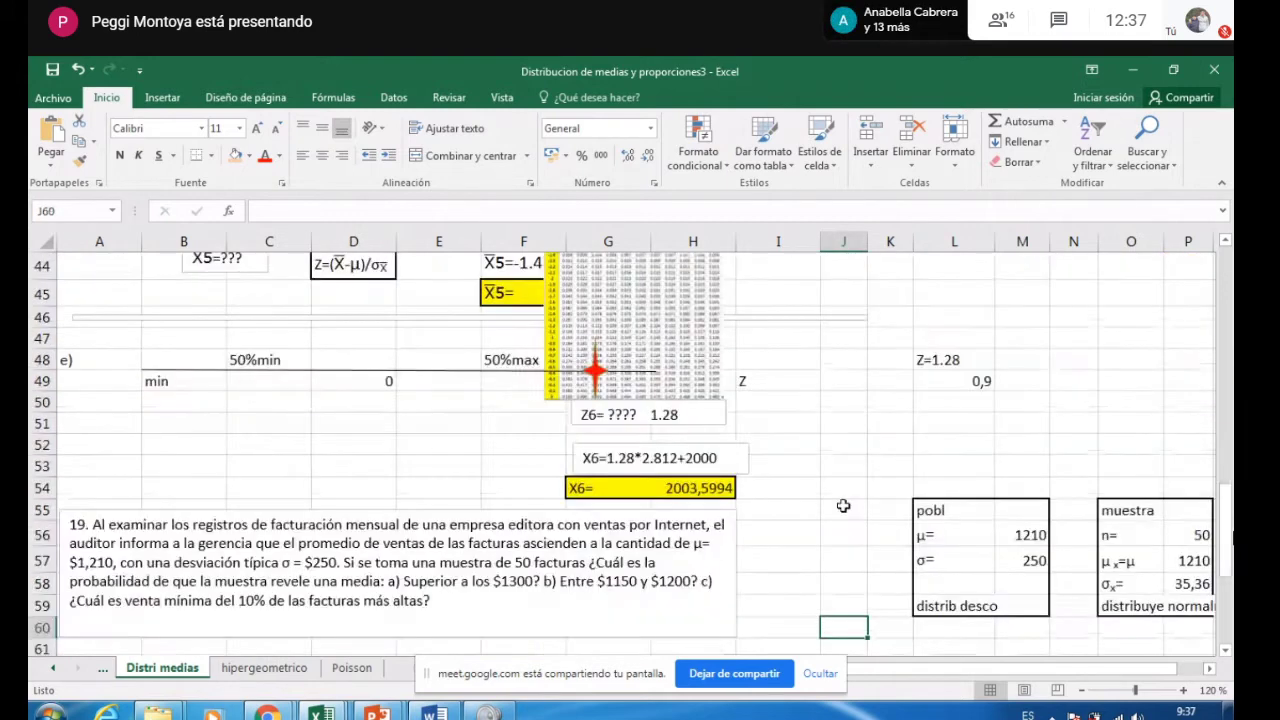
pyautogui.click(692, 340)
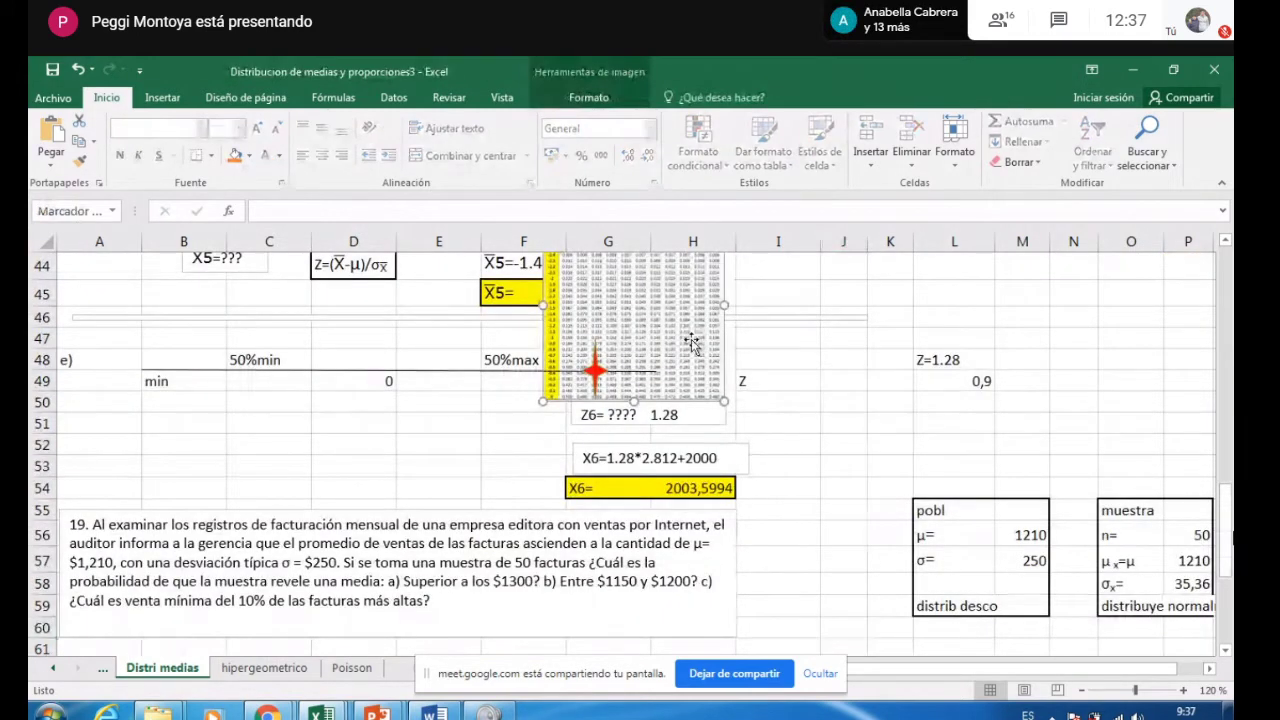
pyautogui.hotkey('ctrl', 'z')
pyautogui.hotkey('ctrl', 'z')
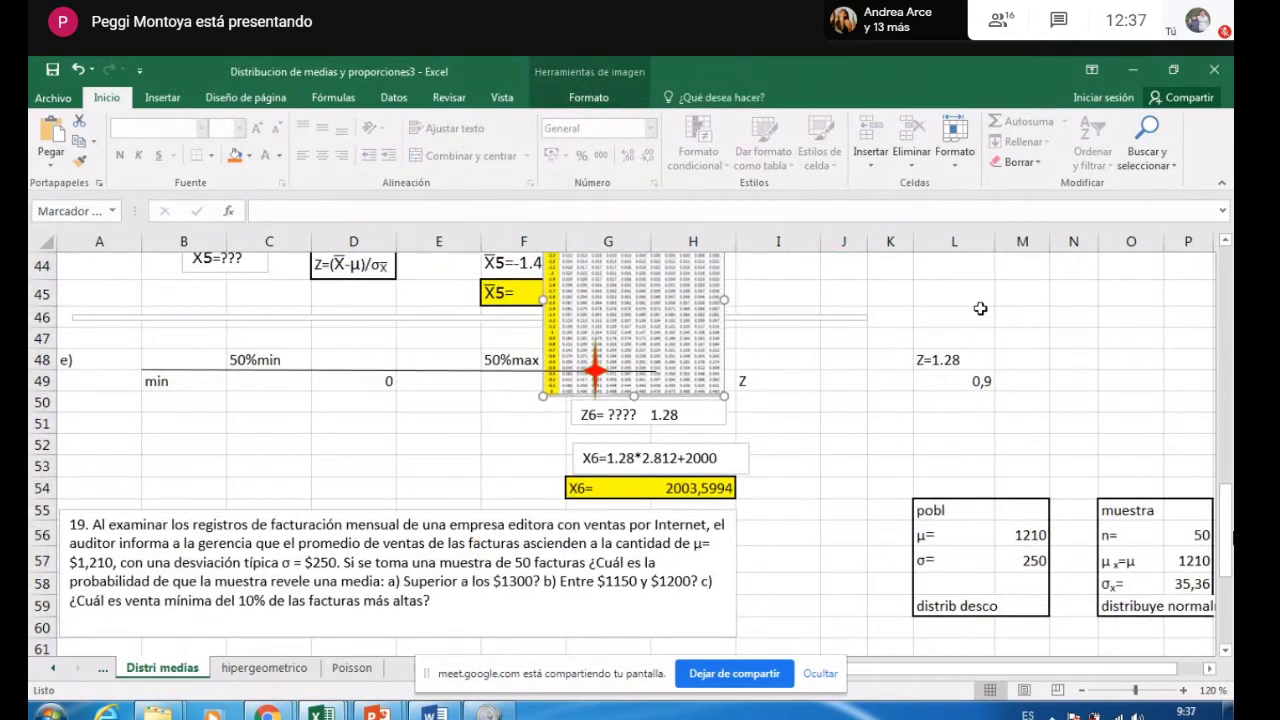
pyautogui.hotkey('ctrl', 'z')
pyautogui.hotkey('ctrl', 'z')
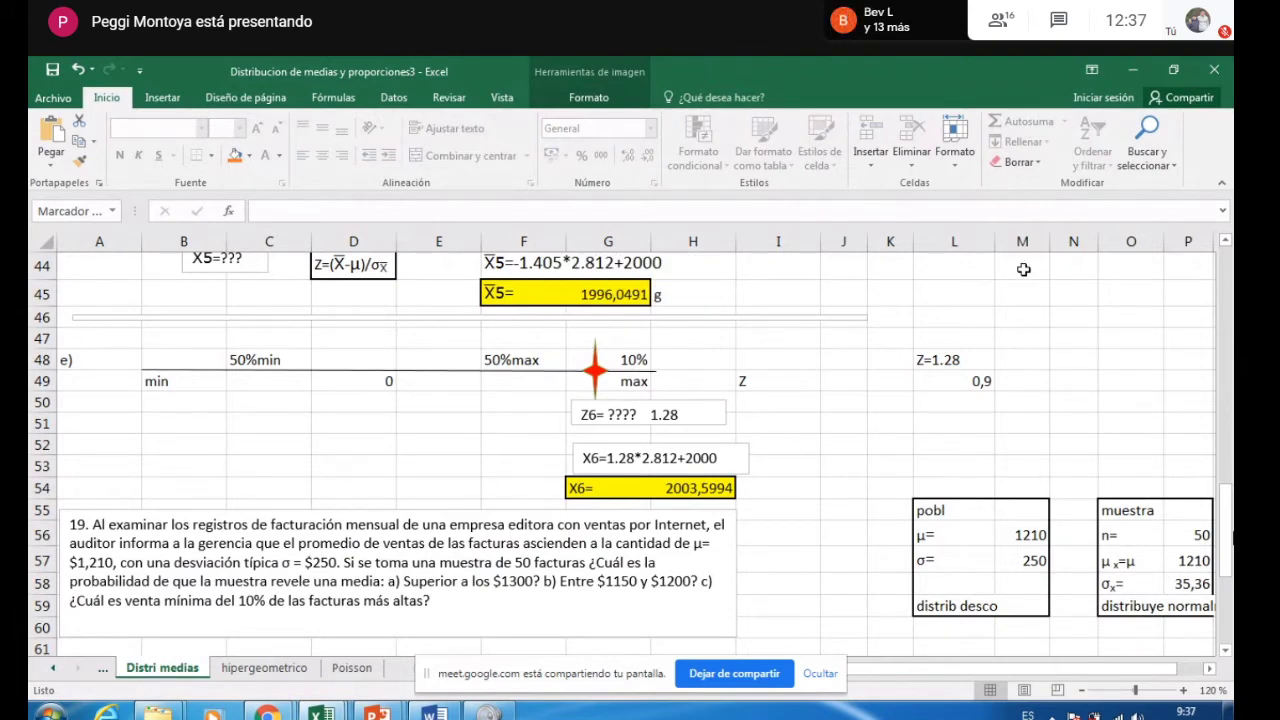
# - Find the Z table picture covering the exercise 17 statement and move it up beside the Z1 to Z3 results of the previous exercise
pyautogui.click(1023, 269)
pyautogui.press('Up')
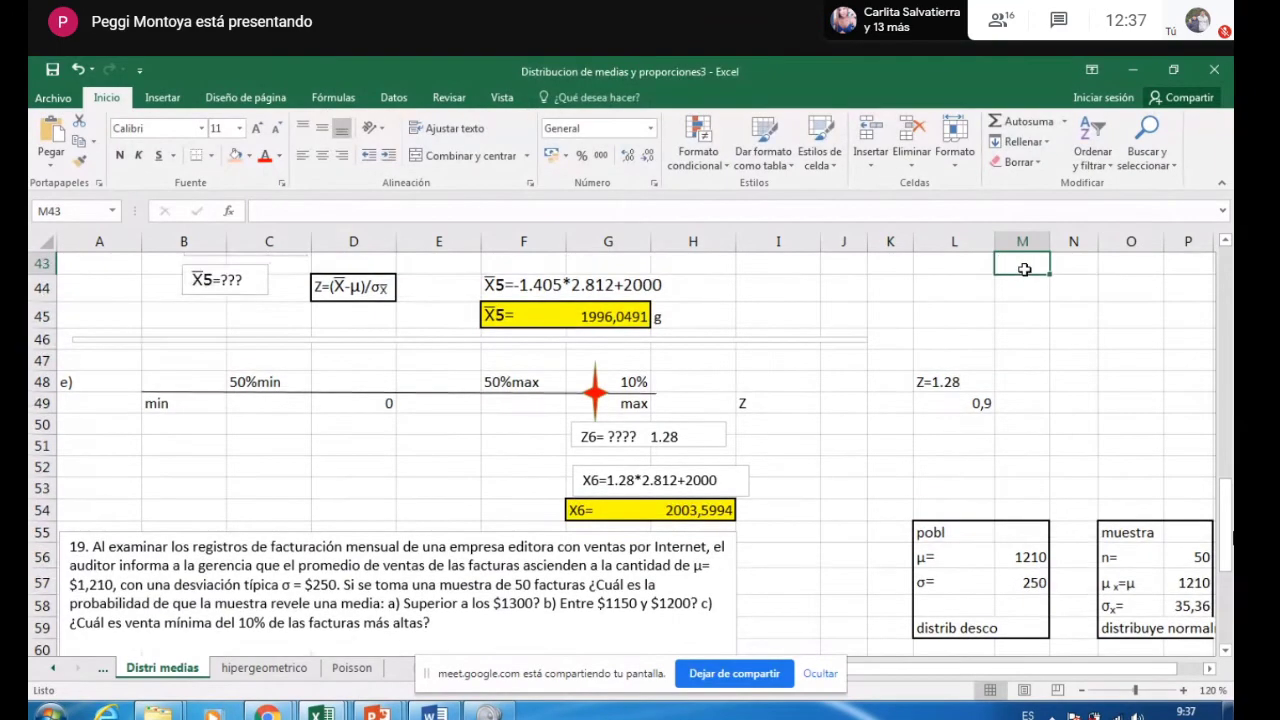
pyautogui.press('Up')
pyautogui.press('Up')
pyautogui.press('Up')
pyautogui.press('Up')
pyautogui.press('Up')
pyautogui.press('Up')
pyautogui.press('Up')
pyautogui.press('Up')
pyautogui.press('Up')
pyautogui.press('Up')
pyautogui.press('Up')
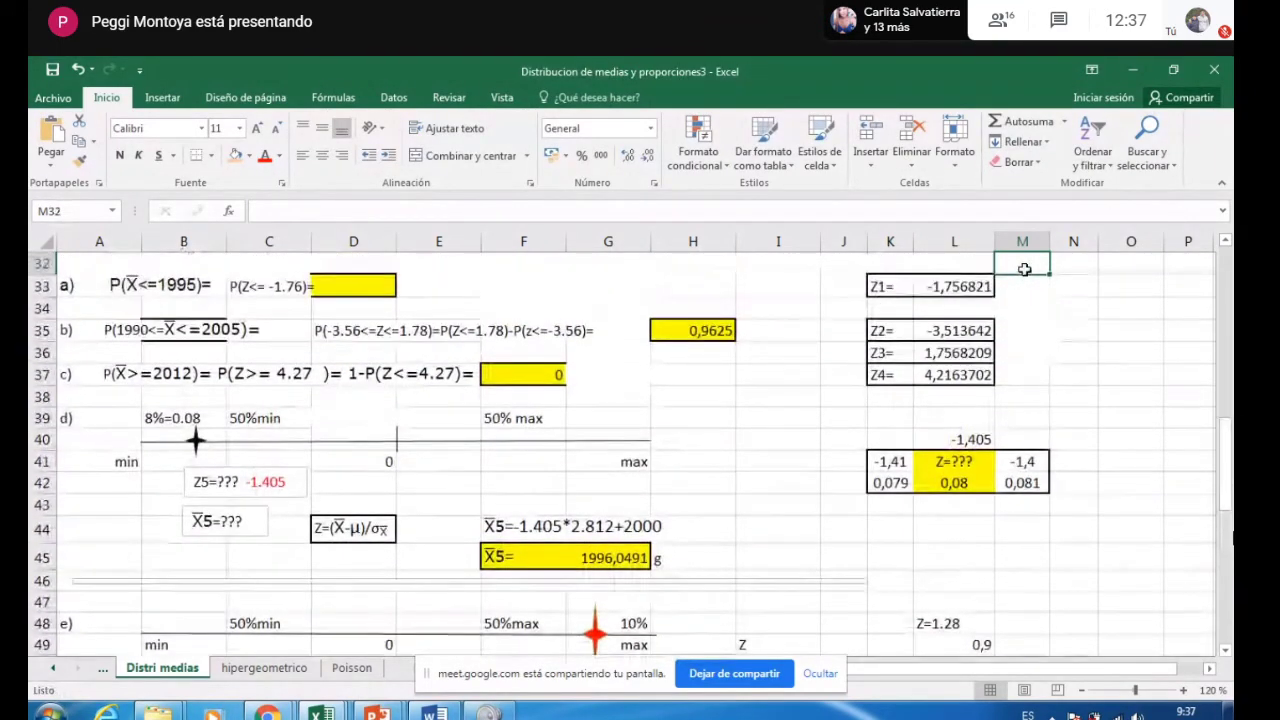
pyautogui.press('Up')
pyautogui.press('Up')
pyautogui.press('Up')
pyautogui.press('Up')
pyautogui.press('Up')
pyautogui.press('Up')
pyautogui.press('Up')
pyautogui.press('Up')
pyautogui.press('Up')
pyautogui.press('Up')
pyautogui.press('Up')
pyautogui.press('Up')
pyautogui.press('Up')
pyautogui.press('Up')
pyautogui.press('Up')
pyautogui.press('Up')
pyautogui.press('Up')
pyautogui.press('Up')
pyautogui.press('Up')
pyautogui.press('Up')
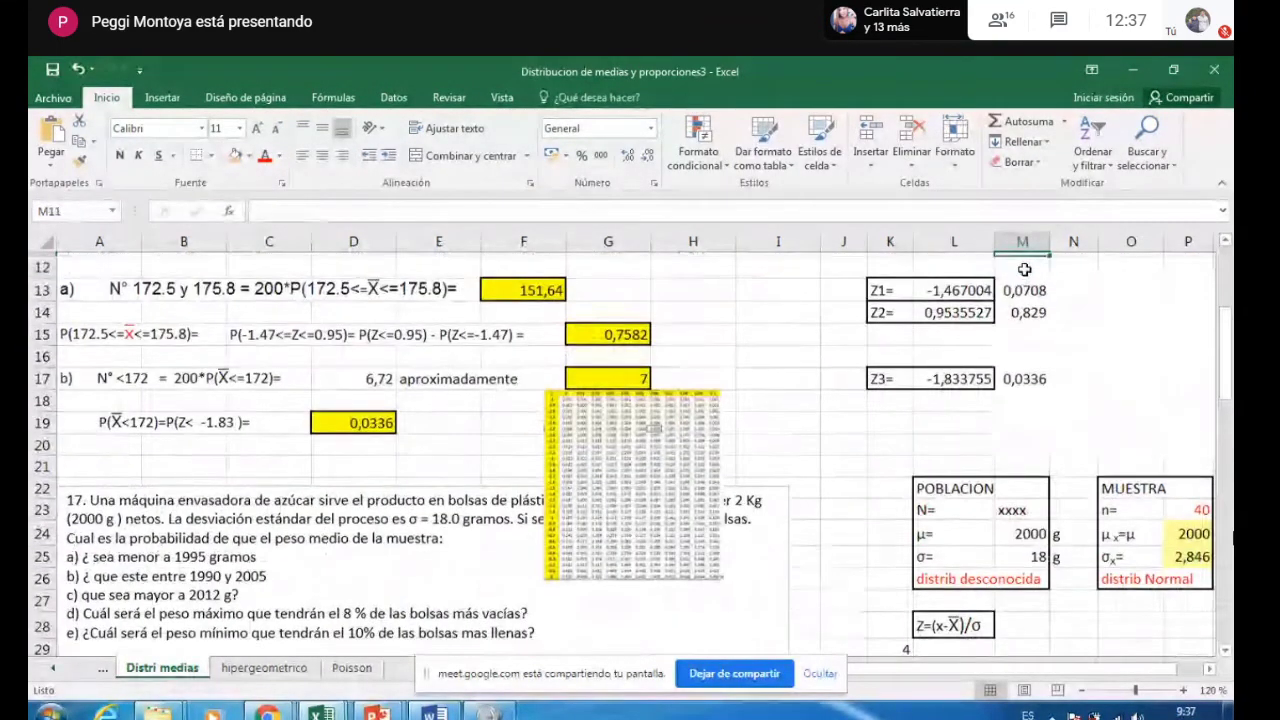
pyautogui.press('Up')
pyautogui.press('Up')
pyautogui.press('Up')
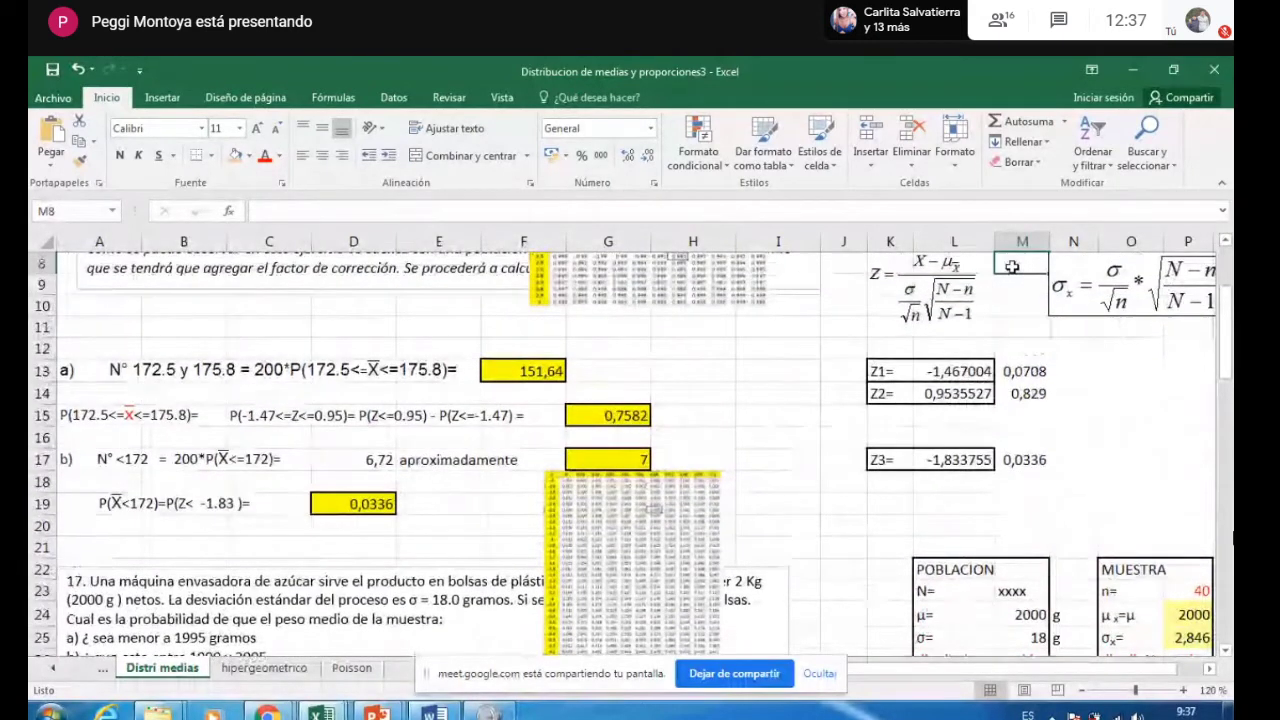
pyautogui.click(669, 553)
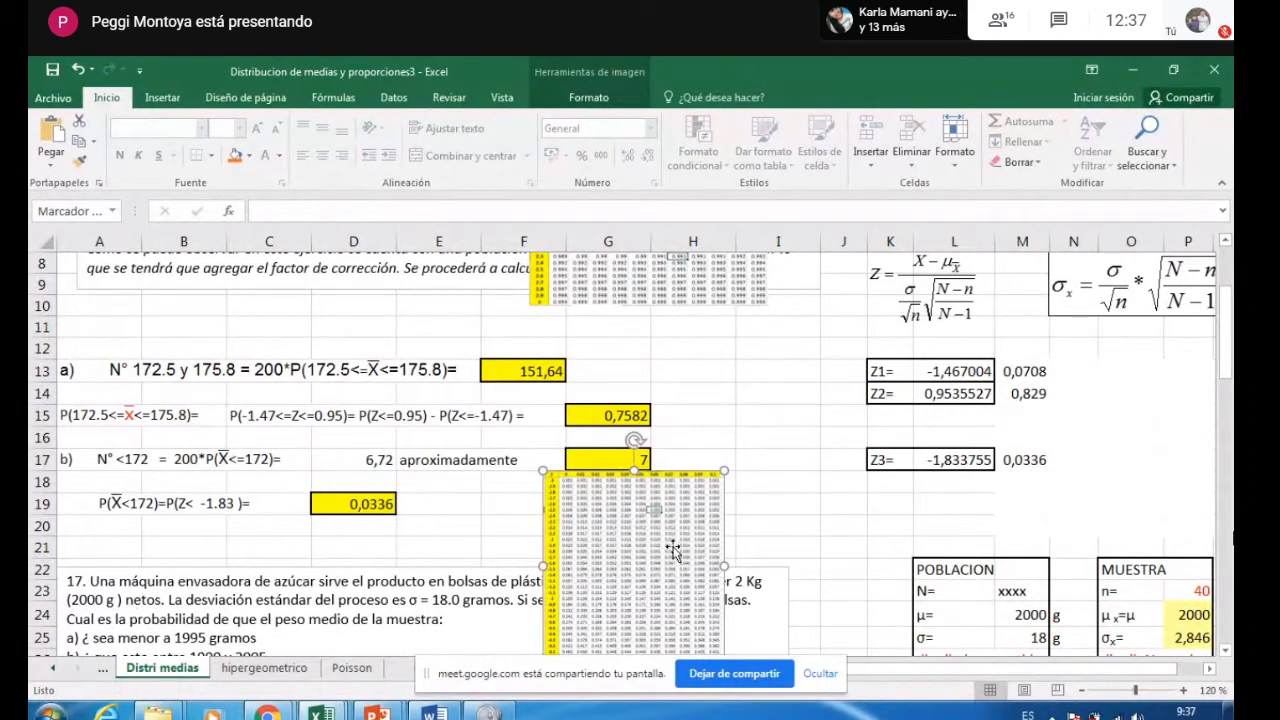
pyautogui.moveTo(673, 551); pyautogui.dragTo(820, 363)
pyautogui.click(829, 524)
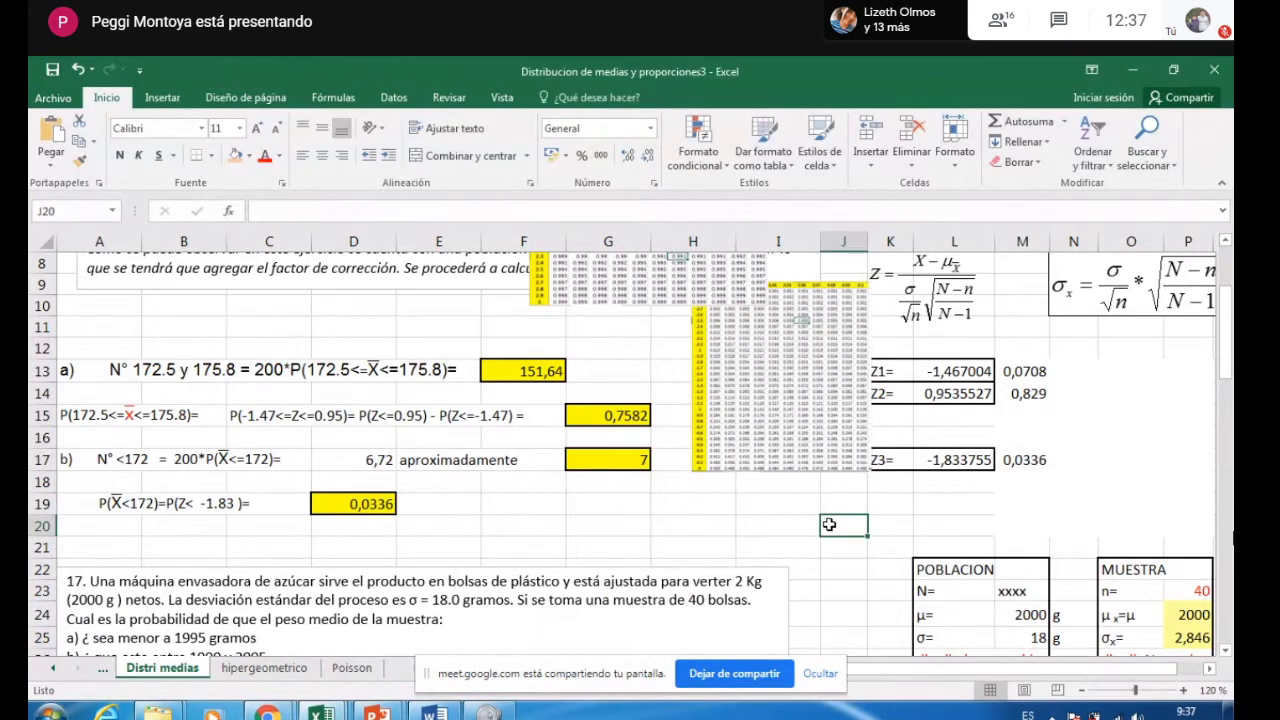
# - Move the negative Z table picture down beside the exercise 17 statement and enlarge it in width and height until its values are readable
pyautogui.press('Down')
pyautogui.press('Down')
pyautogui.press('Down')
pyautogui.press('Down')
pyautogui.press('Down')
pyautogui.press('Down')
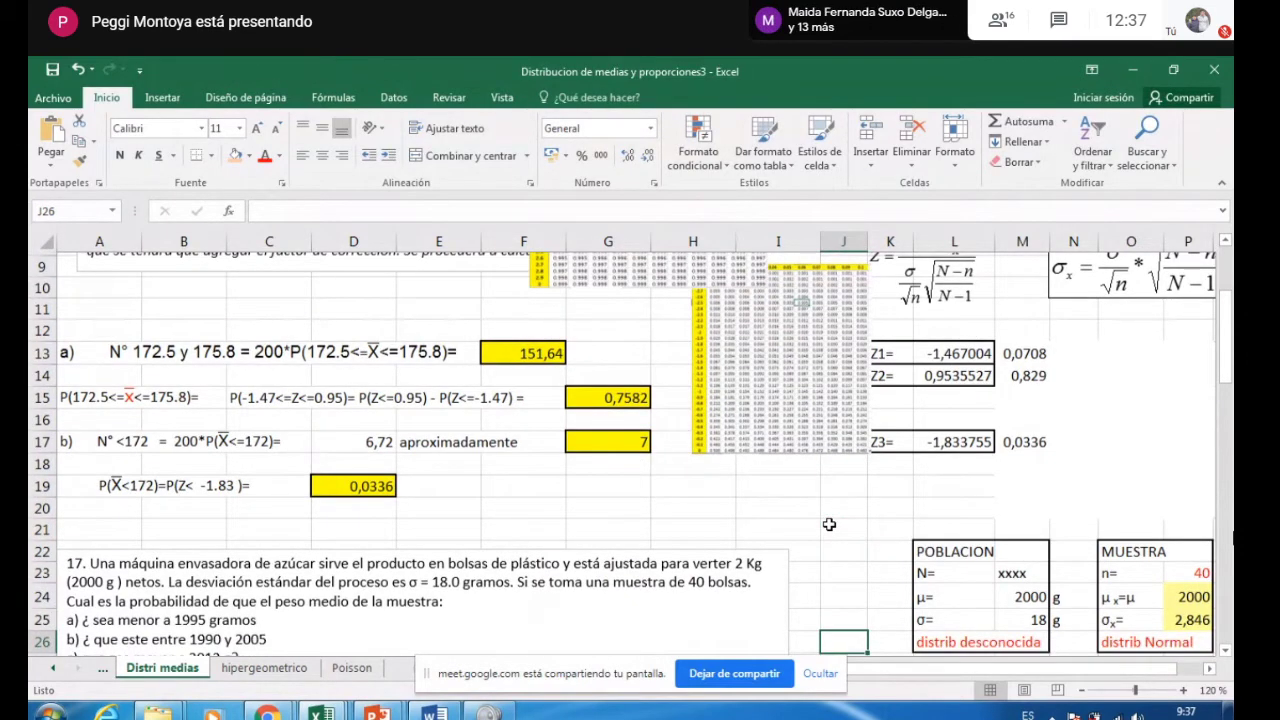
pyautogui.moveTo(790, 452); pyautogui.dragTo(737, 608)
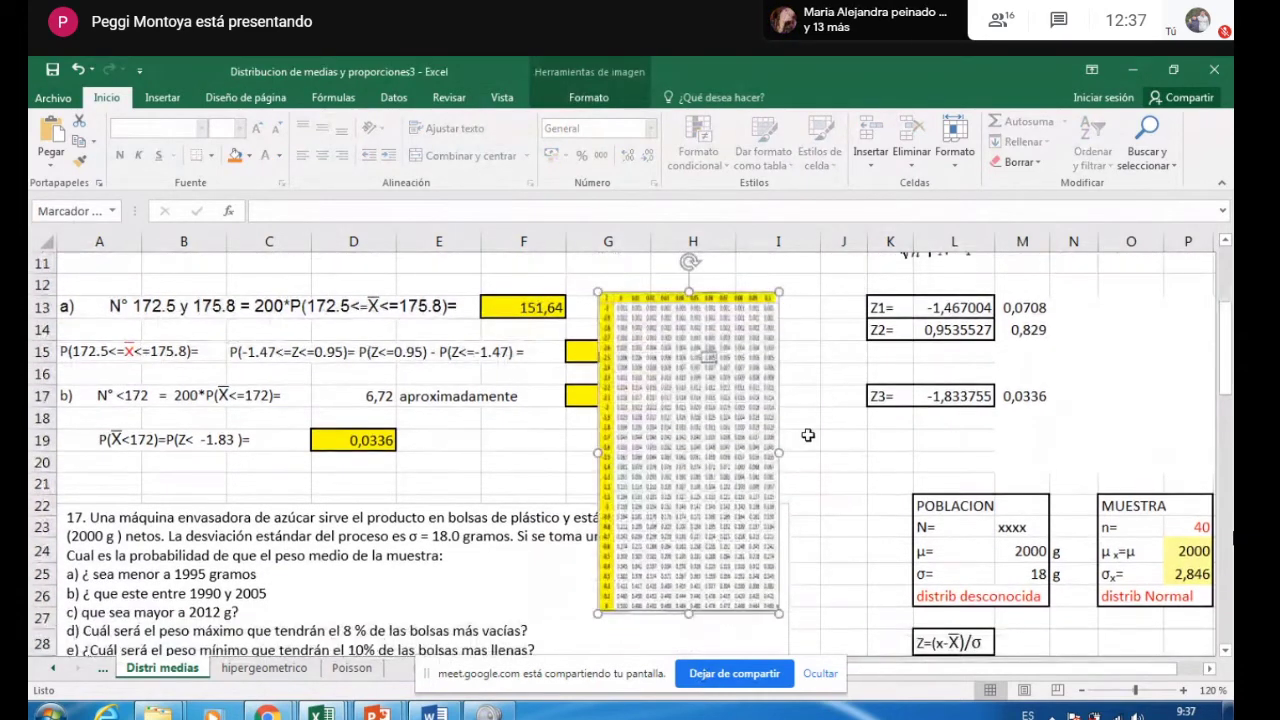
pyautogui.moveTo(779, 452); pyautogui.dragTo(1134, 385)
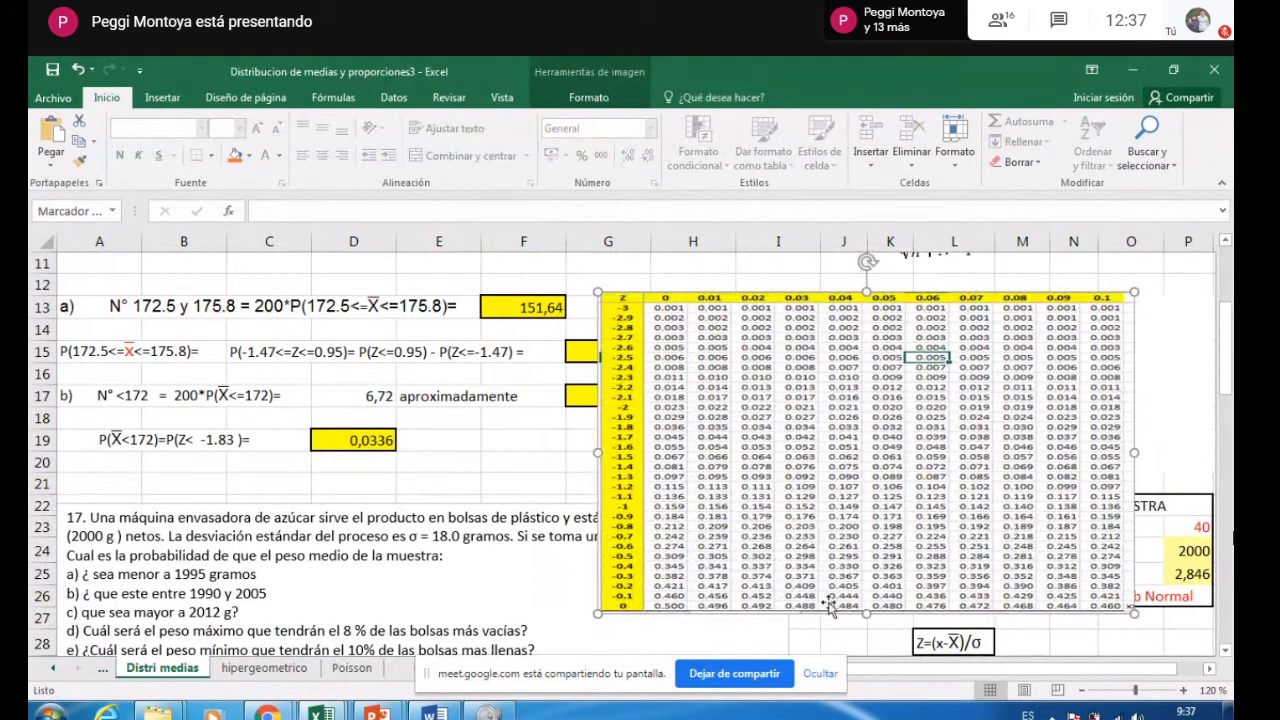
pyautogui.moveTo(876, 620); pyautogui.dragTo(882, 680)
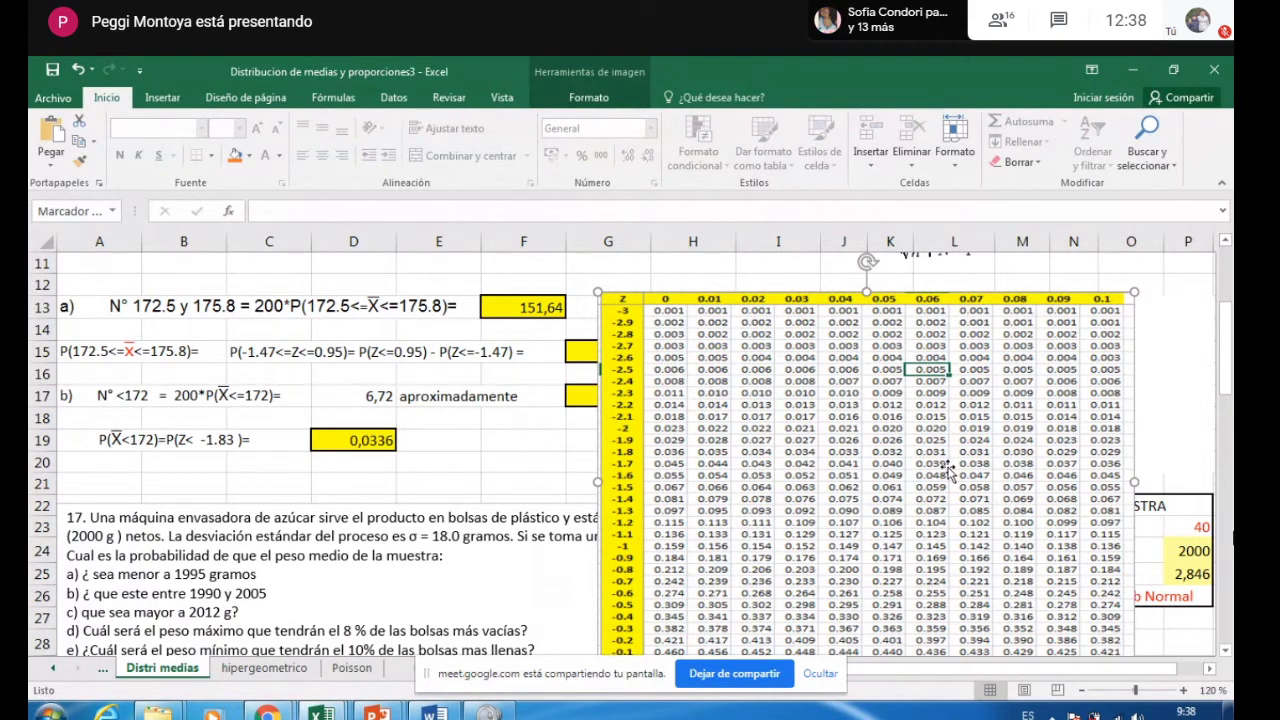
pyautogui.click(558, 589)
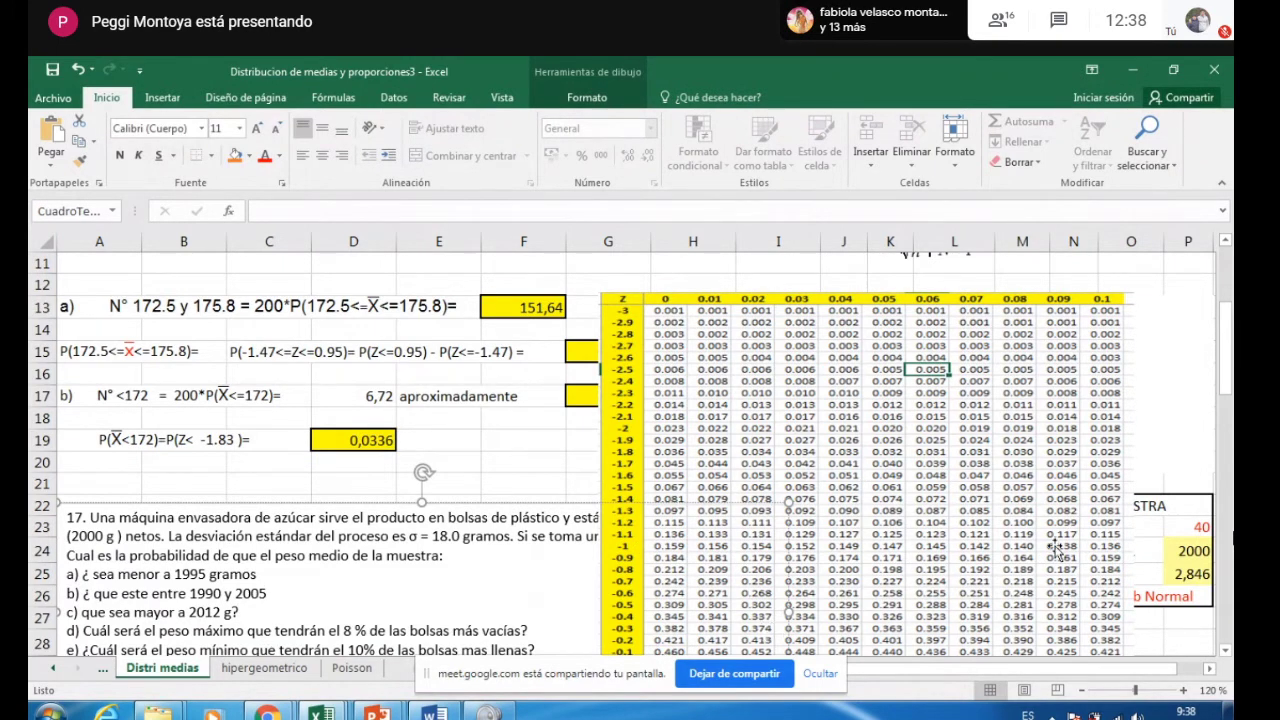
pyautogui.press('Escape')
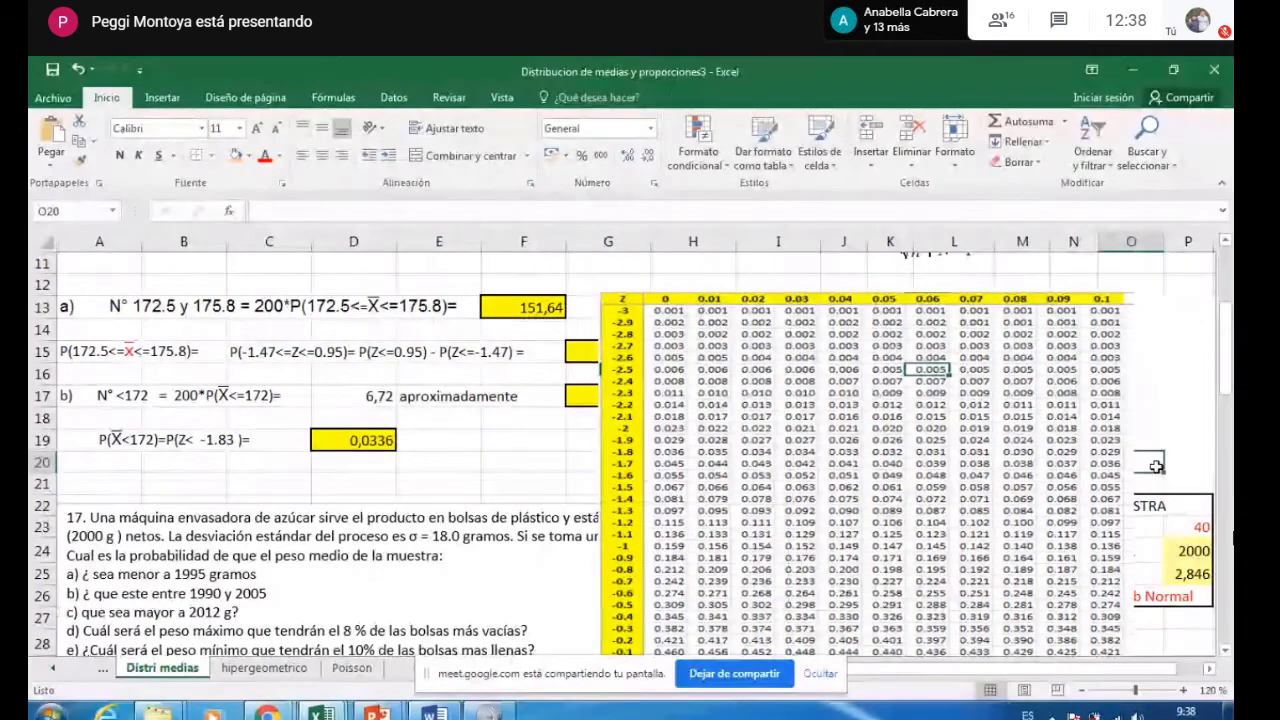
# - Enter 0,039 as the part a probability of exercise 17 in D33
pyautogui.scroll(-1, 1156, 467)
pyautogui.press('pagedown')
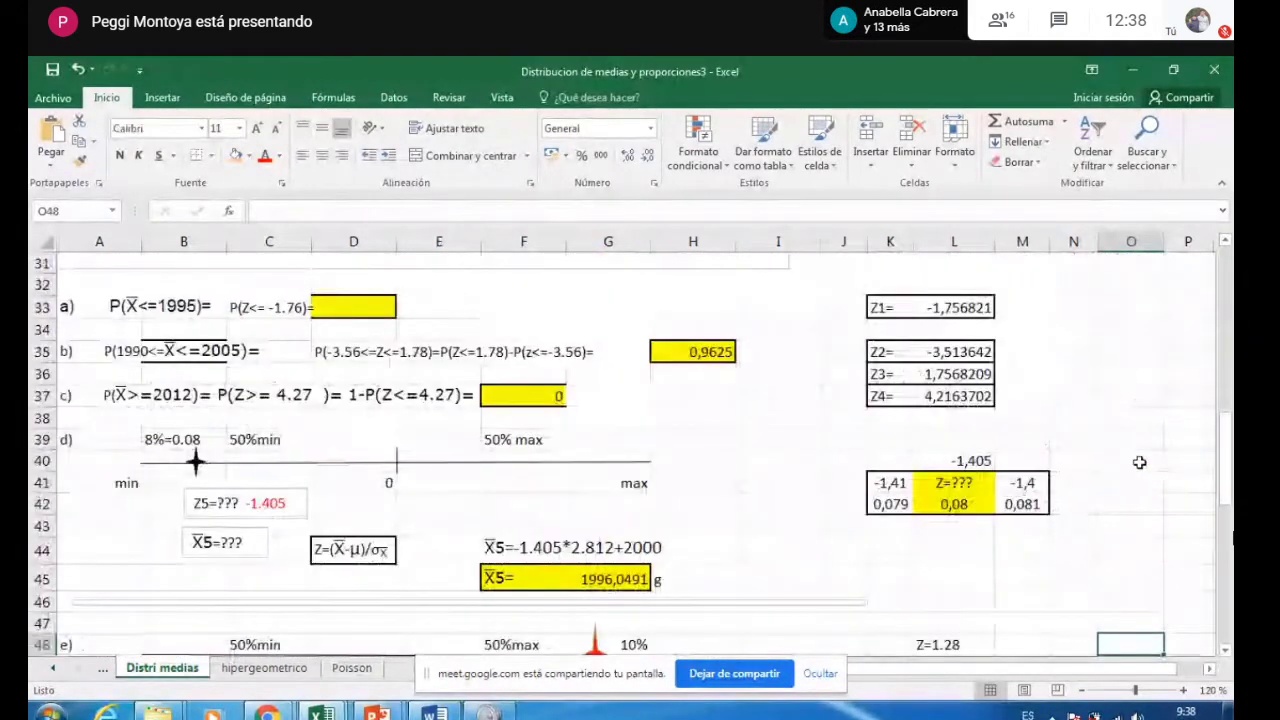
pyautogui.click(361, 308)
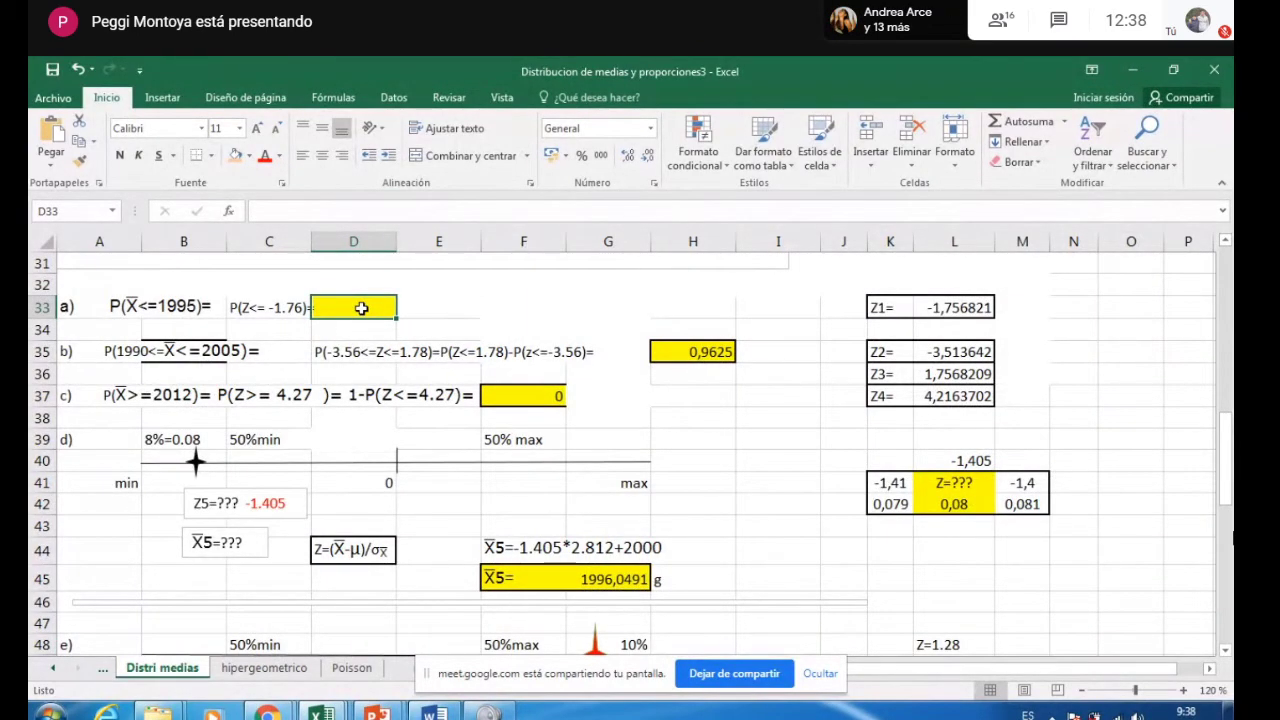
pyautogui.write('0,0')
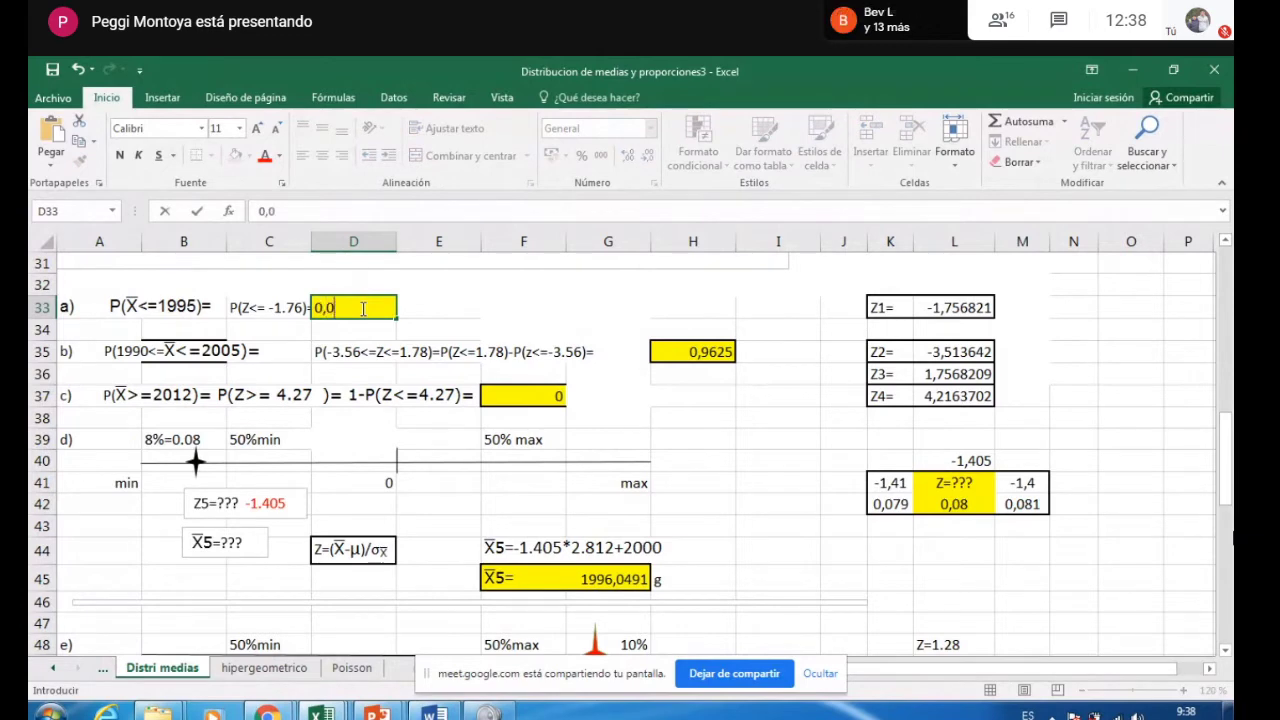
pyautogui.write('39')
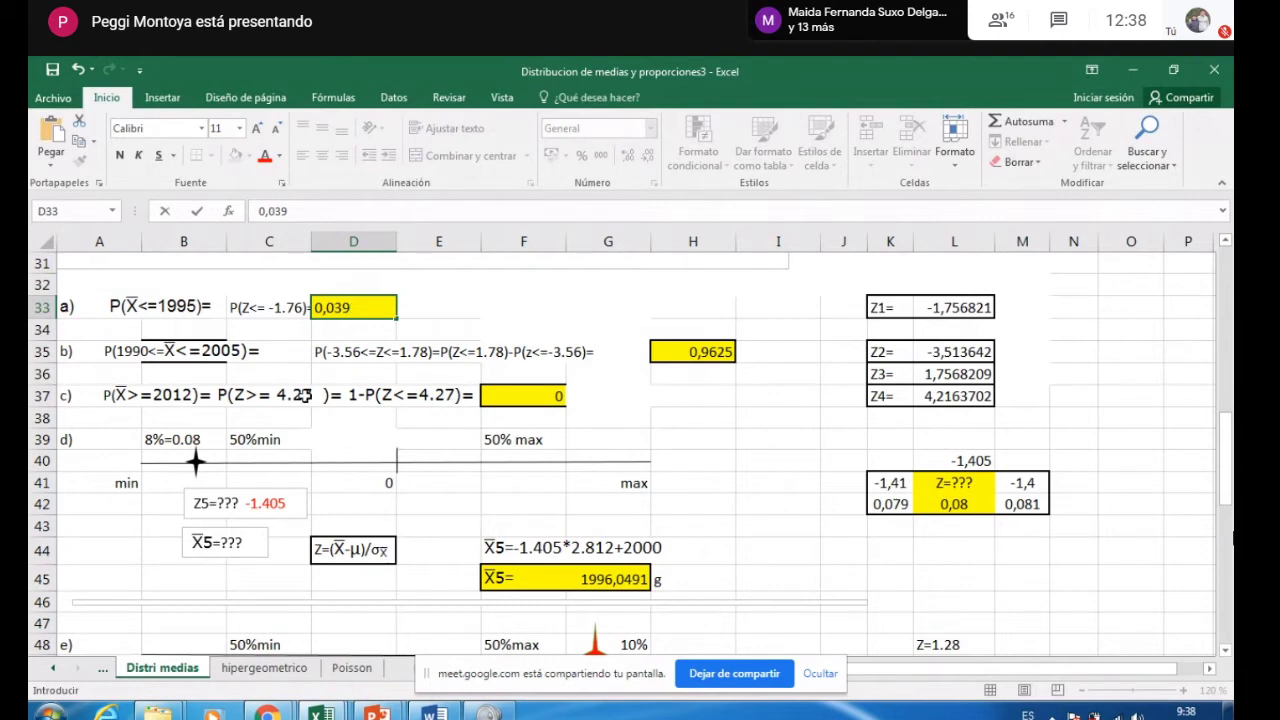
pyautogui.click(942, 356)
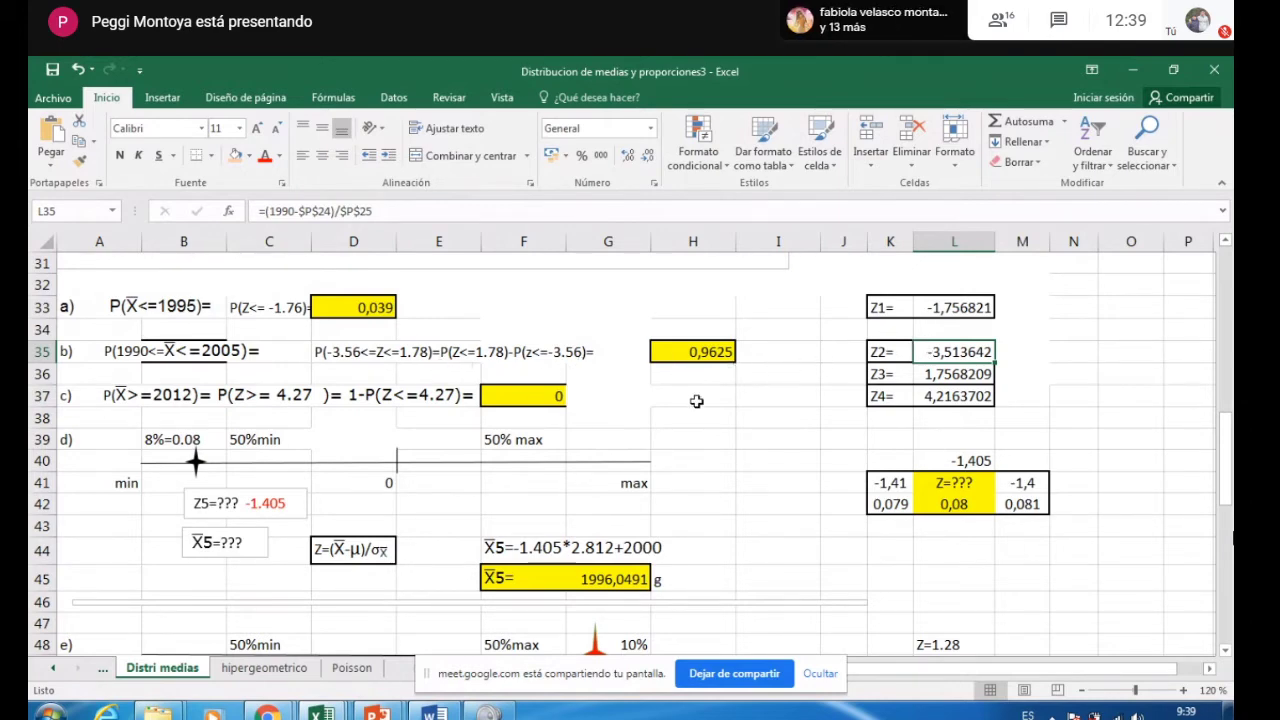
# - Correct the part b expression in D35 to read P(-3.51<=Z<=1.76)=P(Z<=1.76)-P(z<=-3.51)=
pyautogui.click(358, 355)
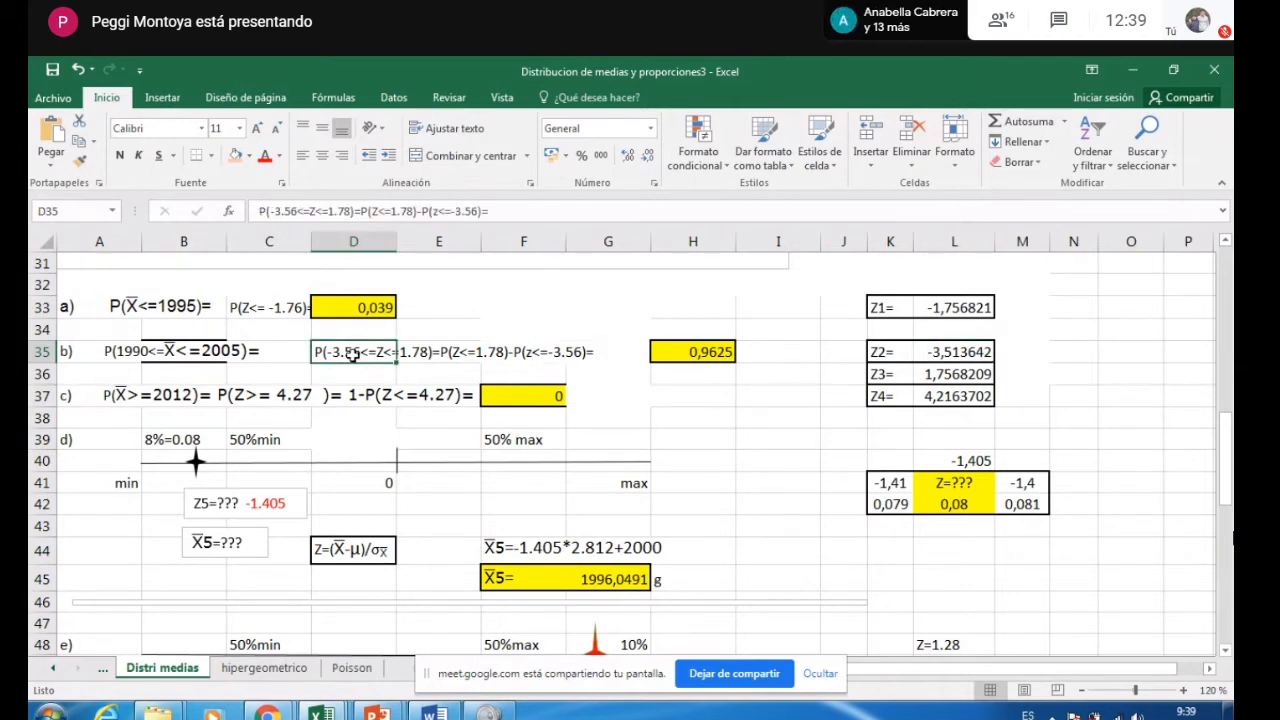
pyautogui.click(293, 211)
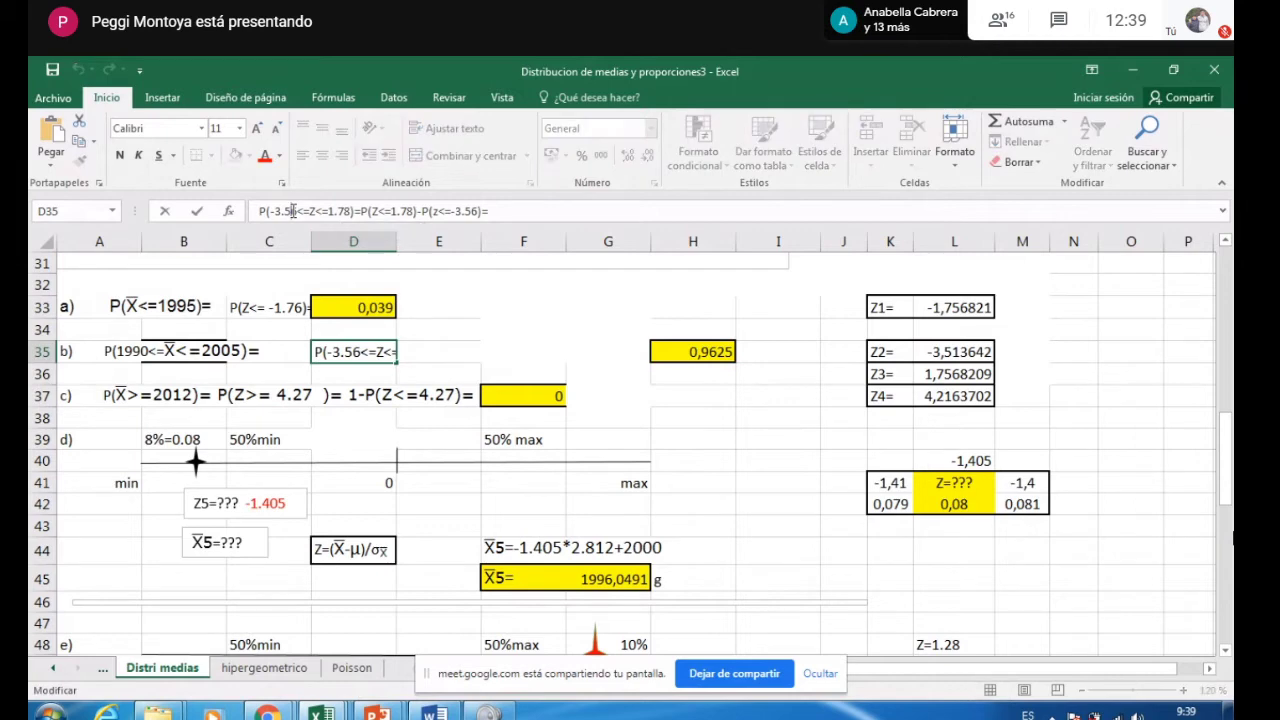
pyautogui.write('1')
pyautogui.press('Delete')
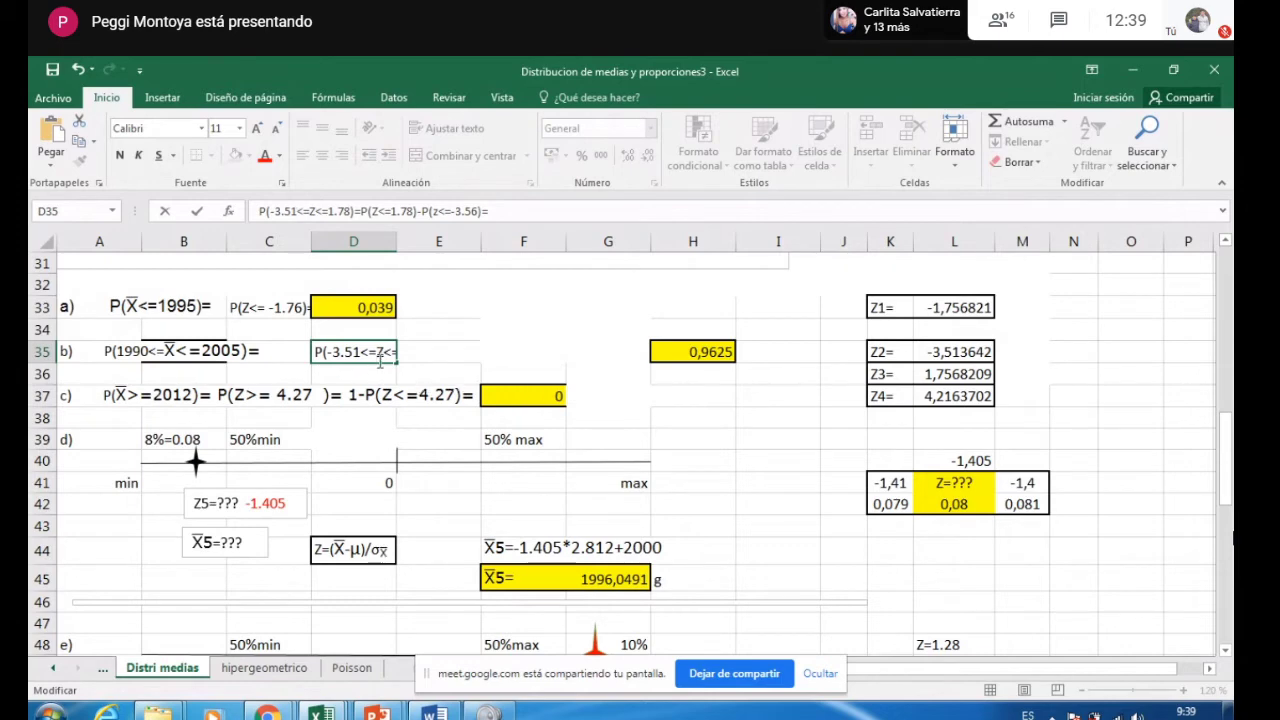
pyautogui.click(409, 210)
pyautogui.write('6')
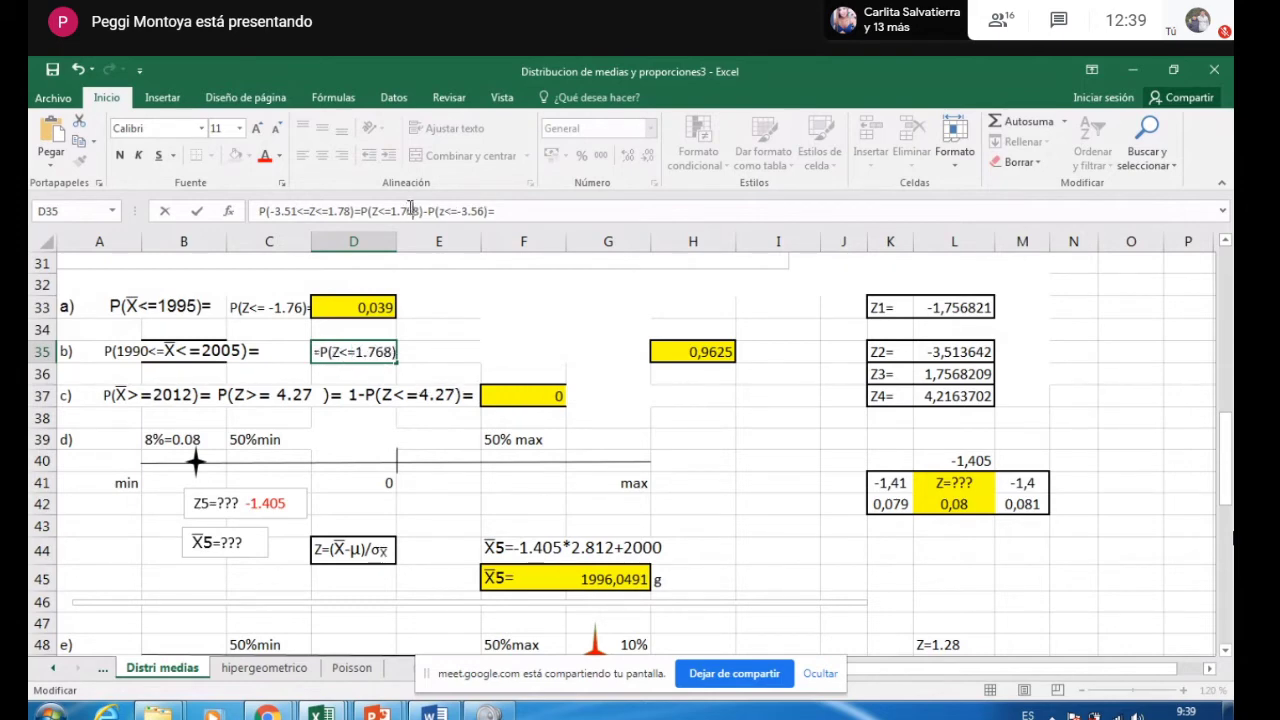
pyautogui.press('Delete')
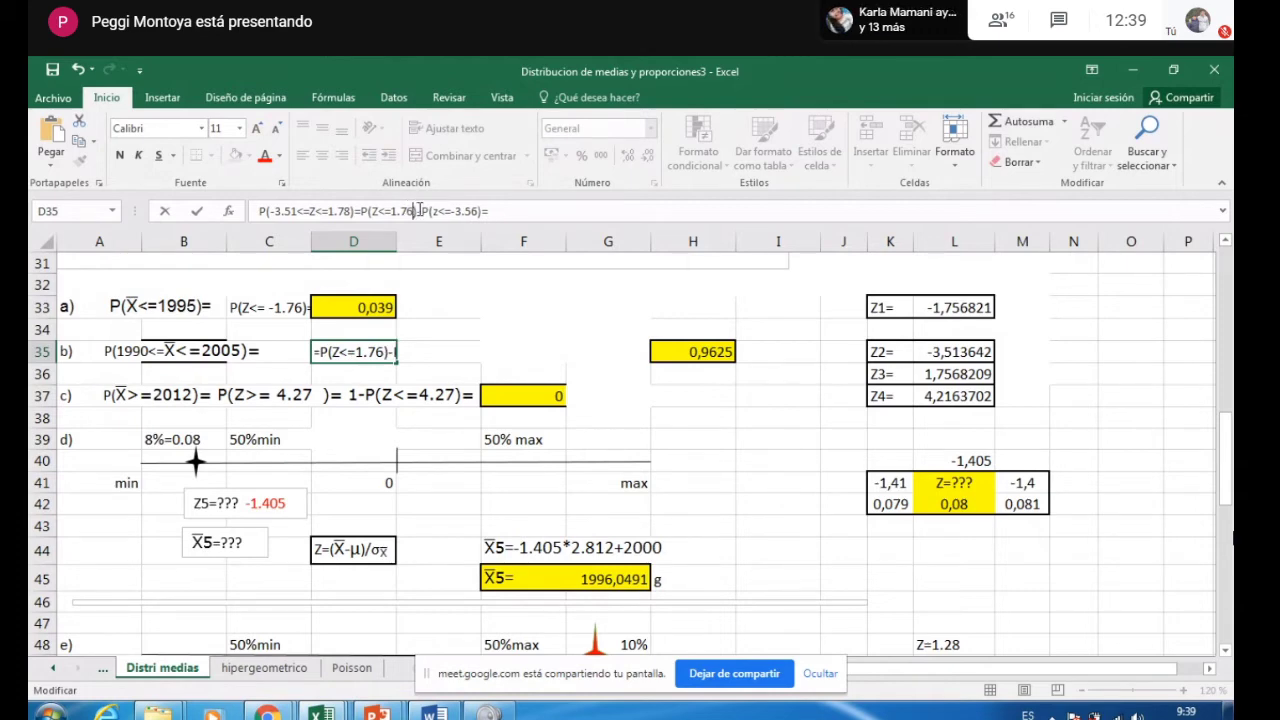
pyautogui.click(344, 211)
pyautogui.write('6')
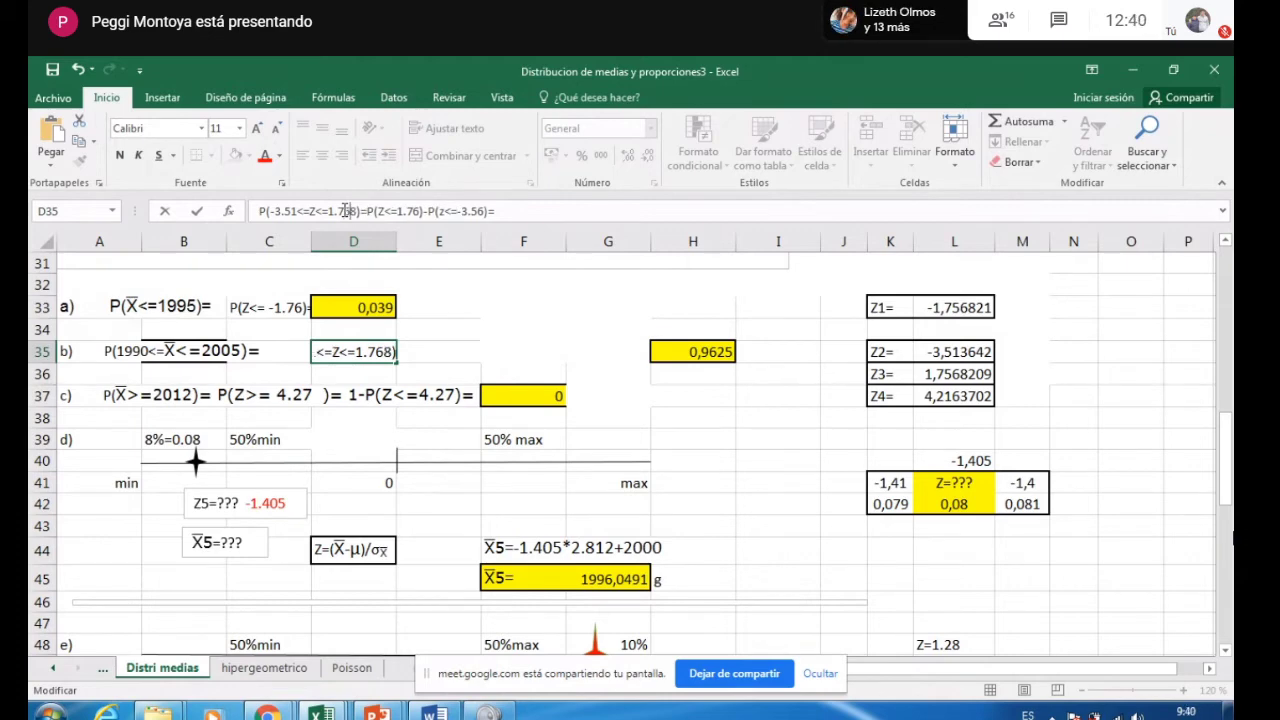
pyautogui.press('Delete')
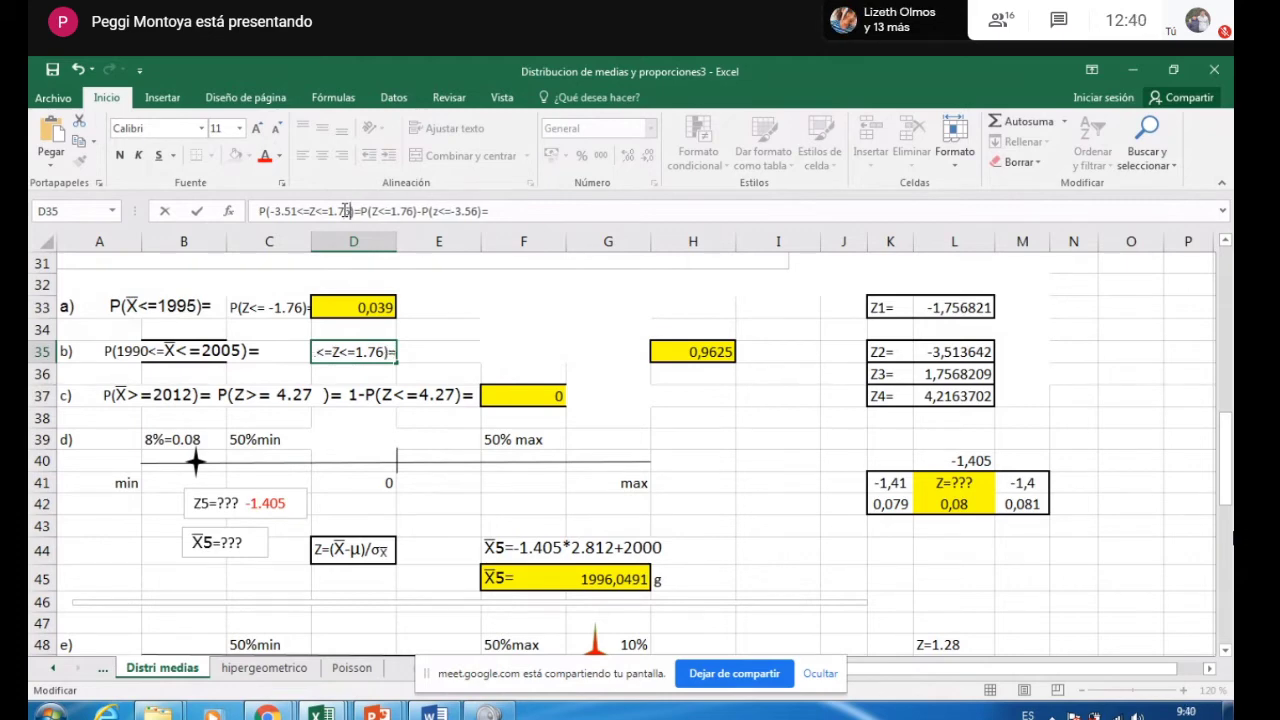
pyautogui.click(470, 210)
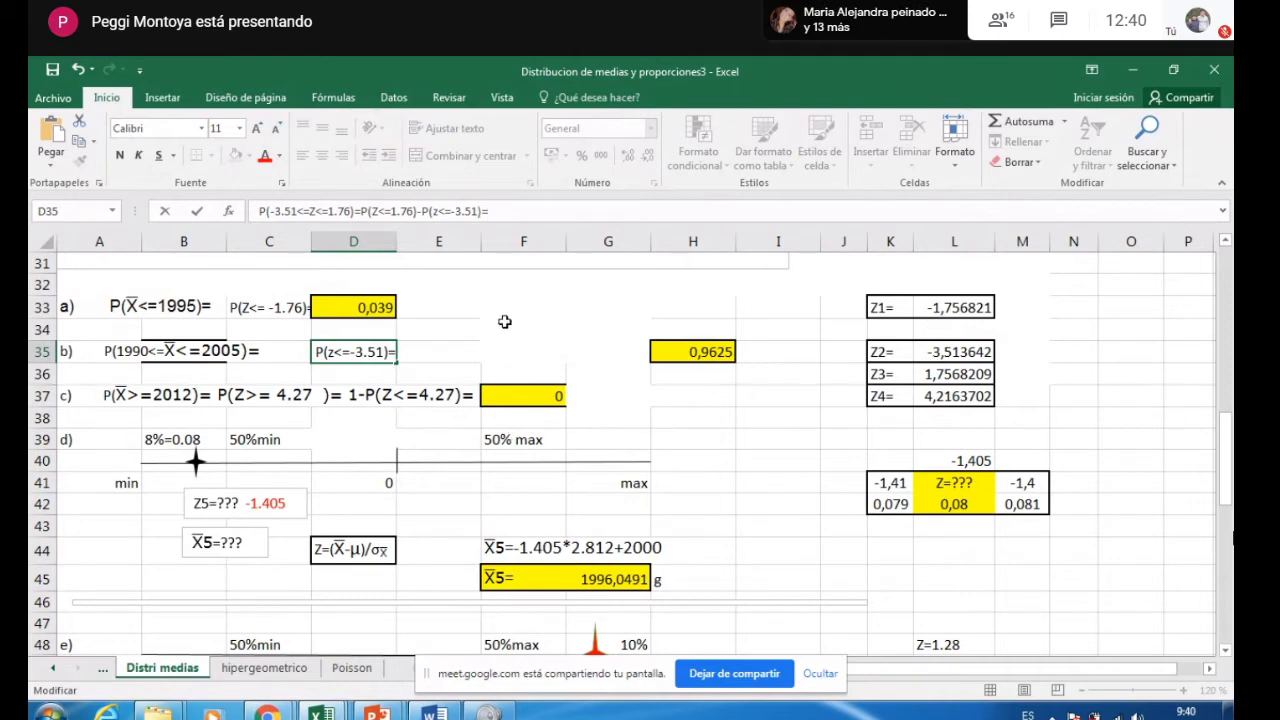
pyautogui.press('Return')
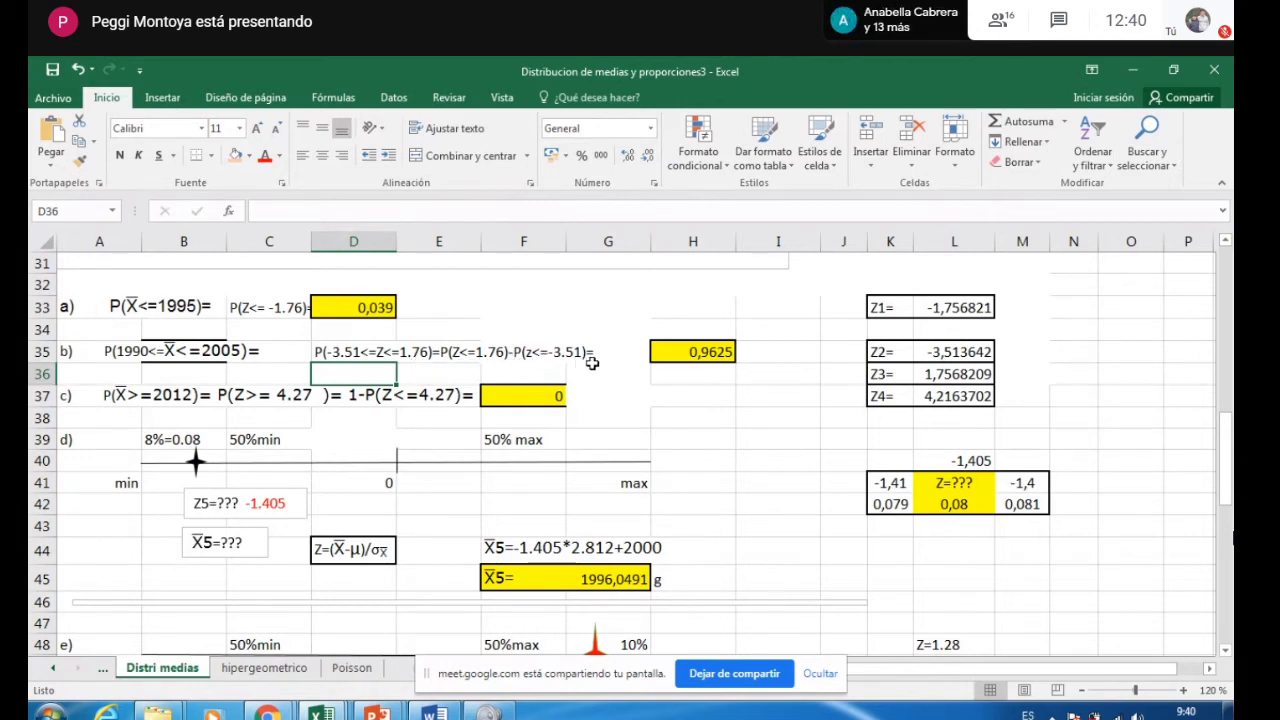
# - Clear the part b result in H35 and enter 0 as the Z2 probability in M35
pyautogui.click(684, 352)
pyautogui.press('Delete')
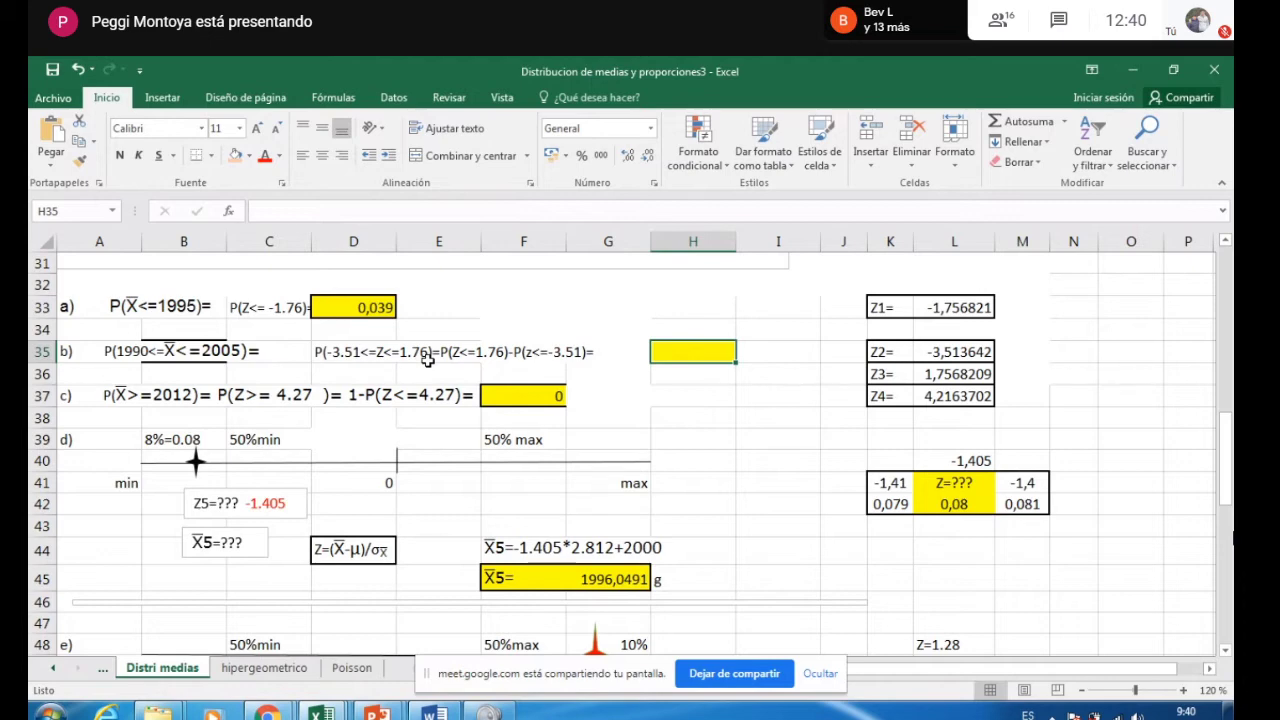
pyautogui.click(1034, 351)
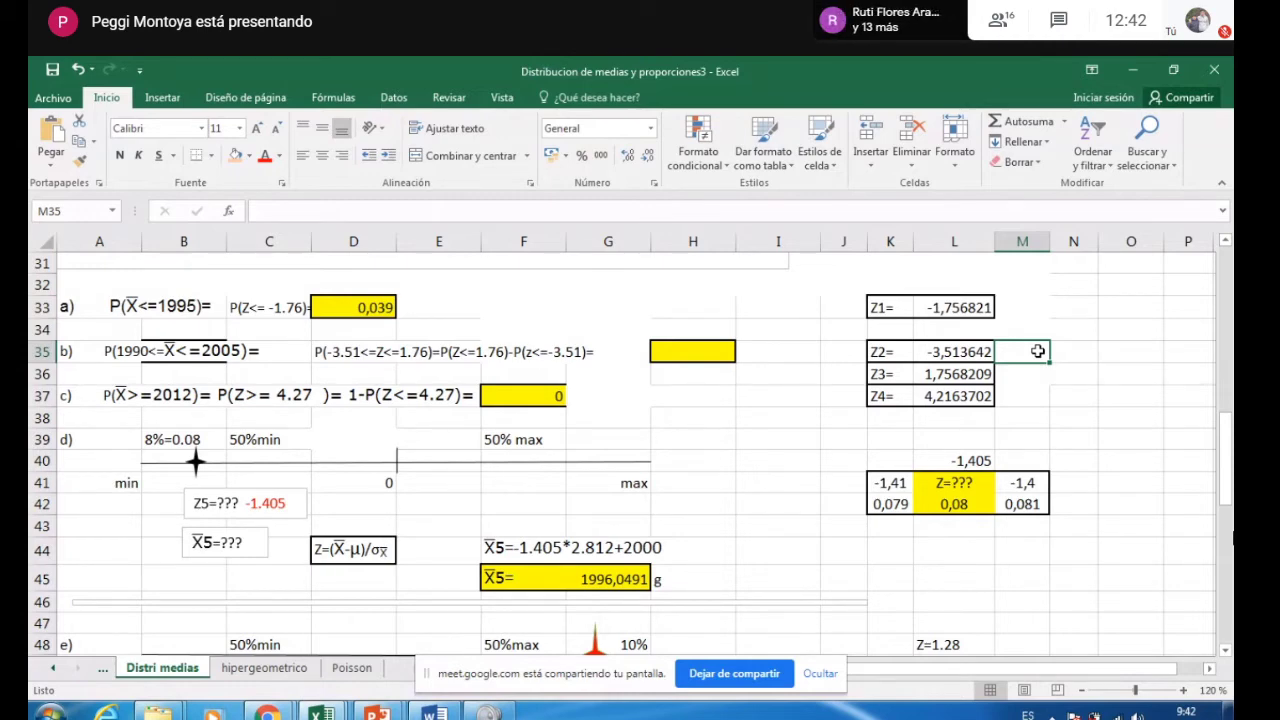
pyautogui.write('0')
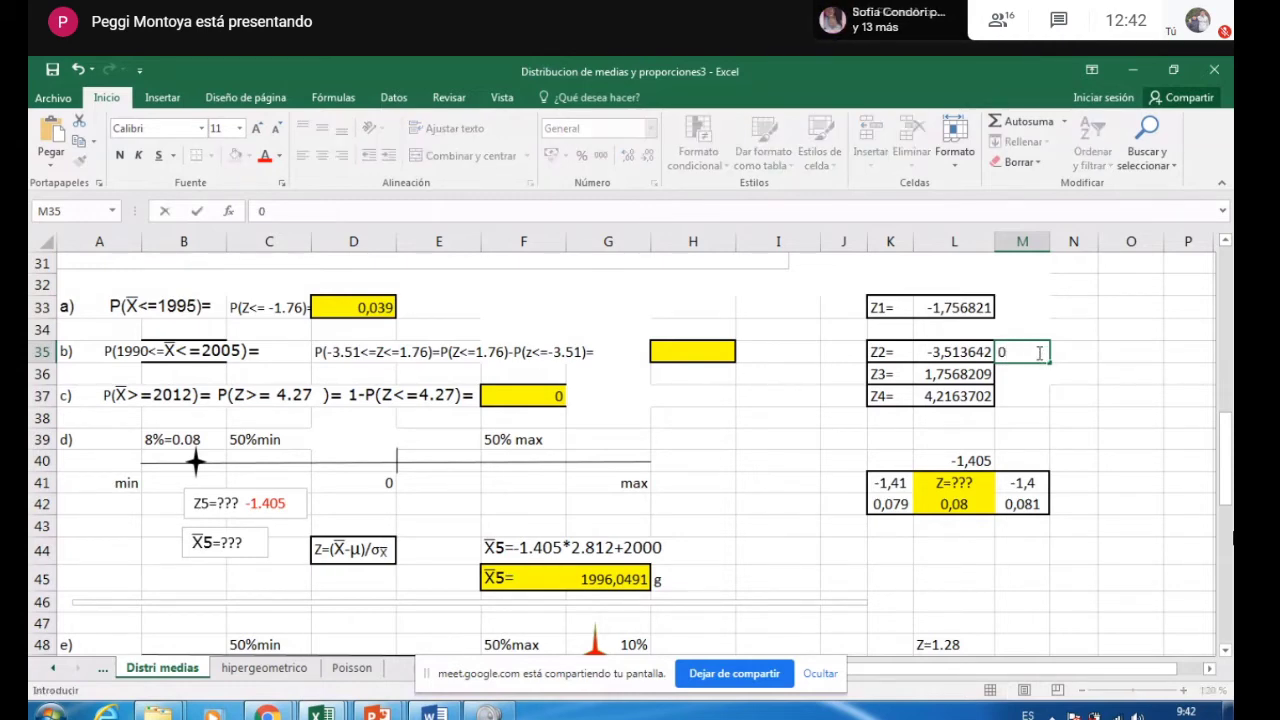
pyautogui.click(1027, 374)
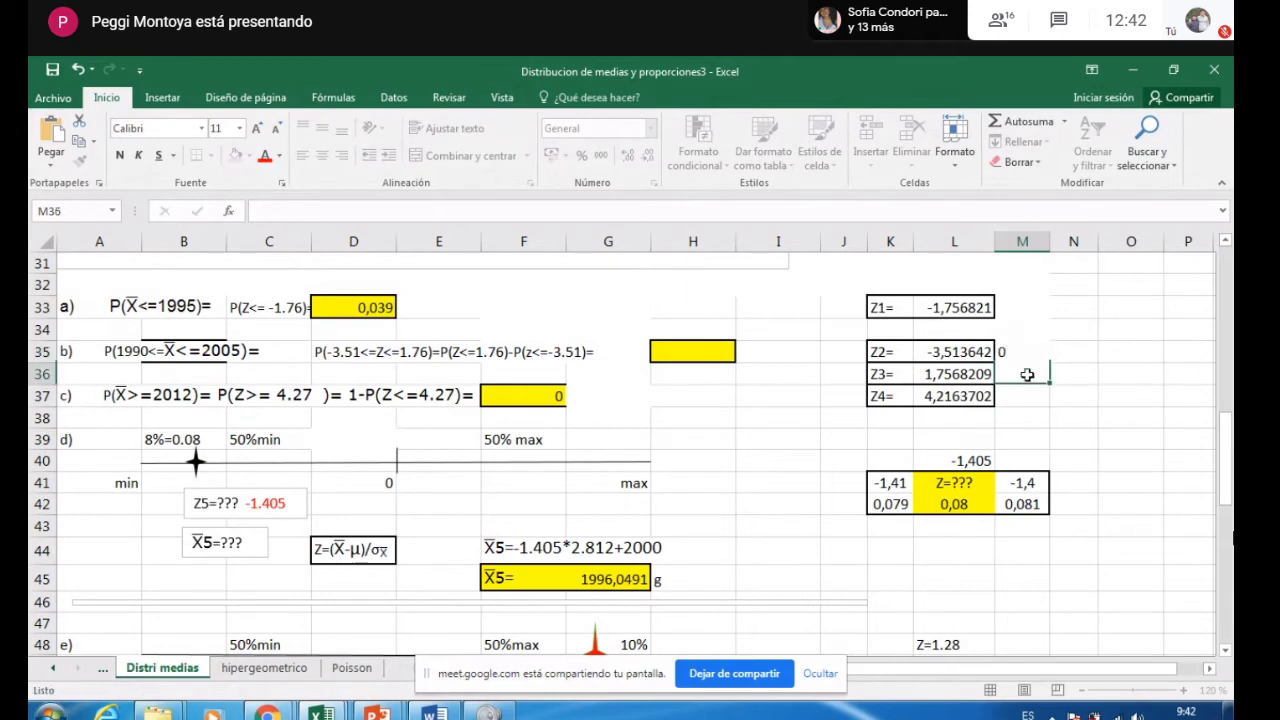
# - Label the column beside the Z values "prob" in M32 and enter 0,96 as the Z3 probability in M36
pyautogui.click(1022, 281)
pyautogui.write('pr')
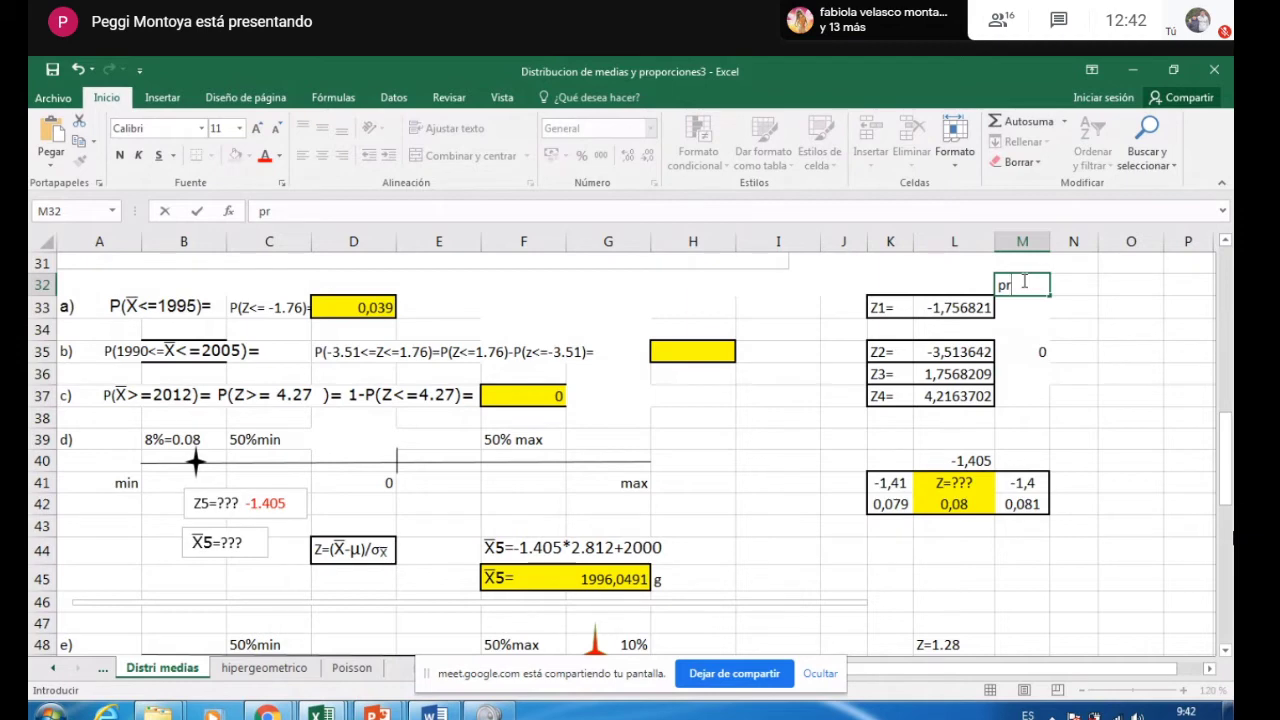
pyautogui.write('ob')
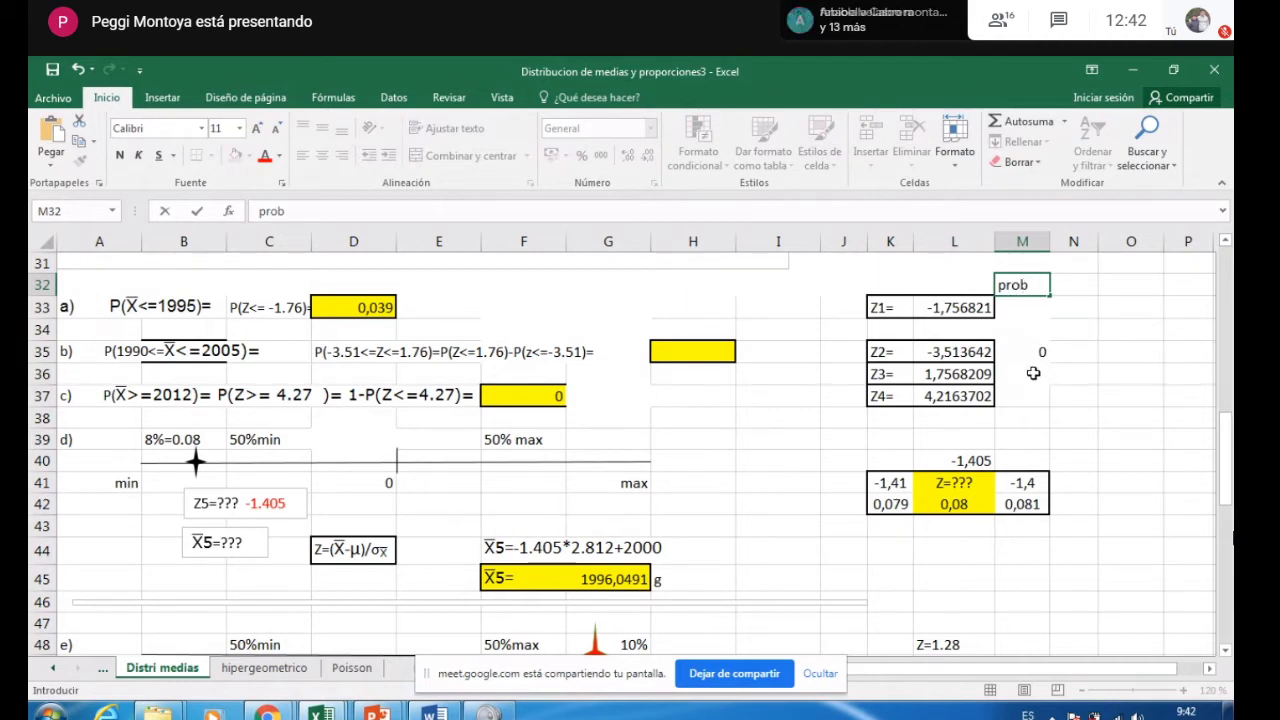
pyautogui.click(1033, 374)
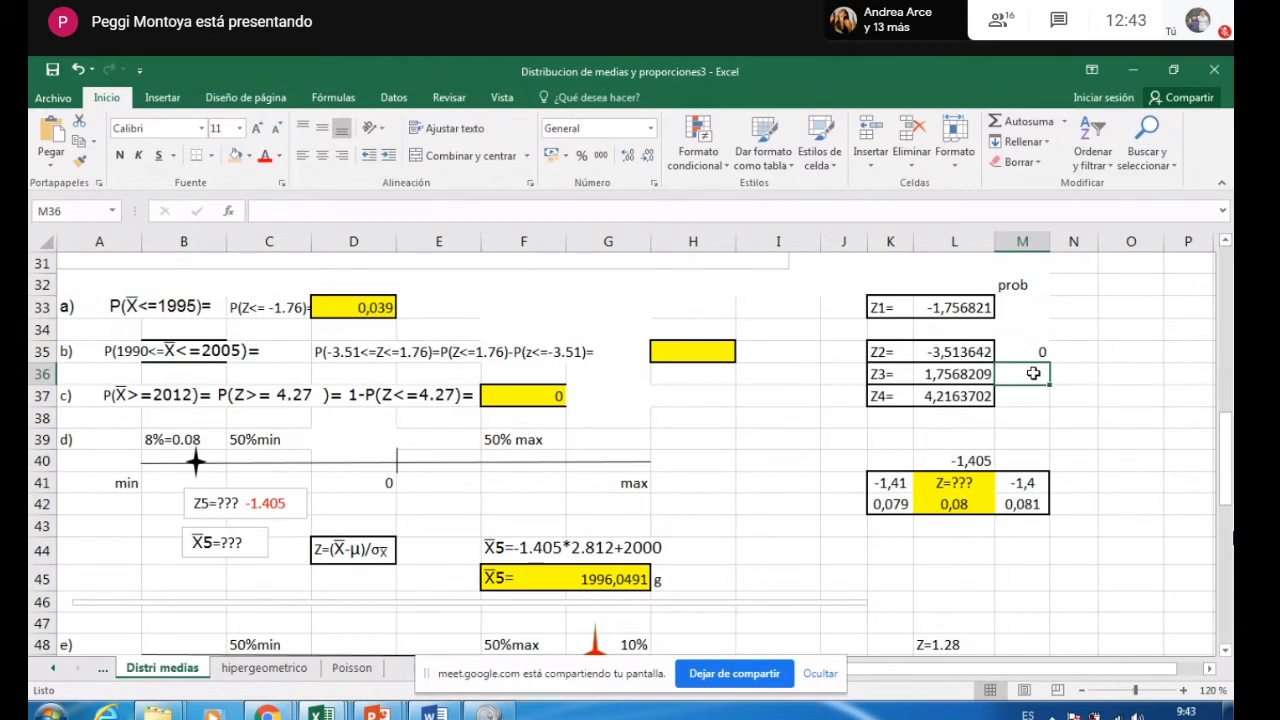
pyautogui.write('0')
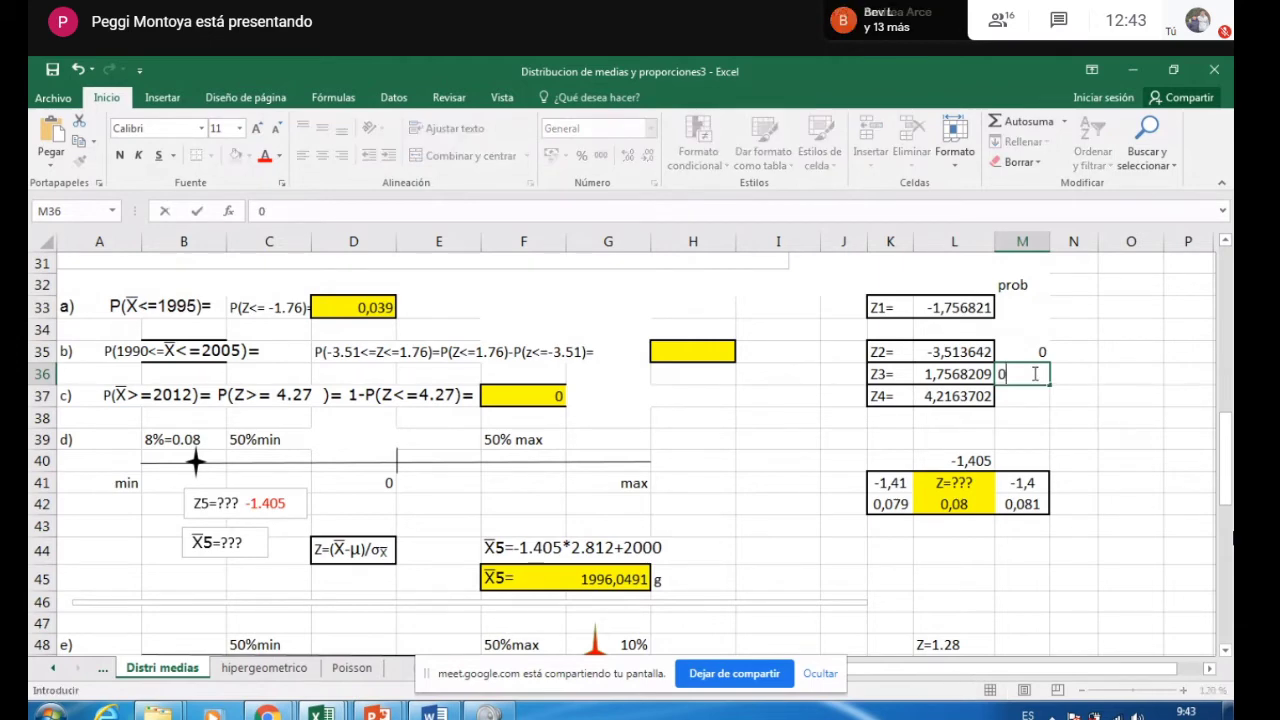
pyautogui.write(',96')
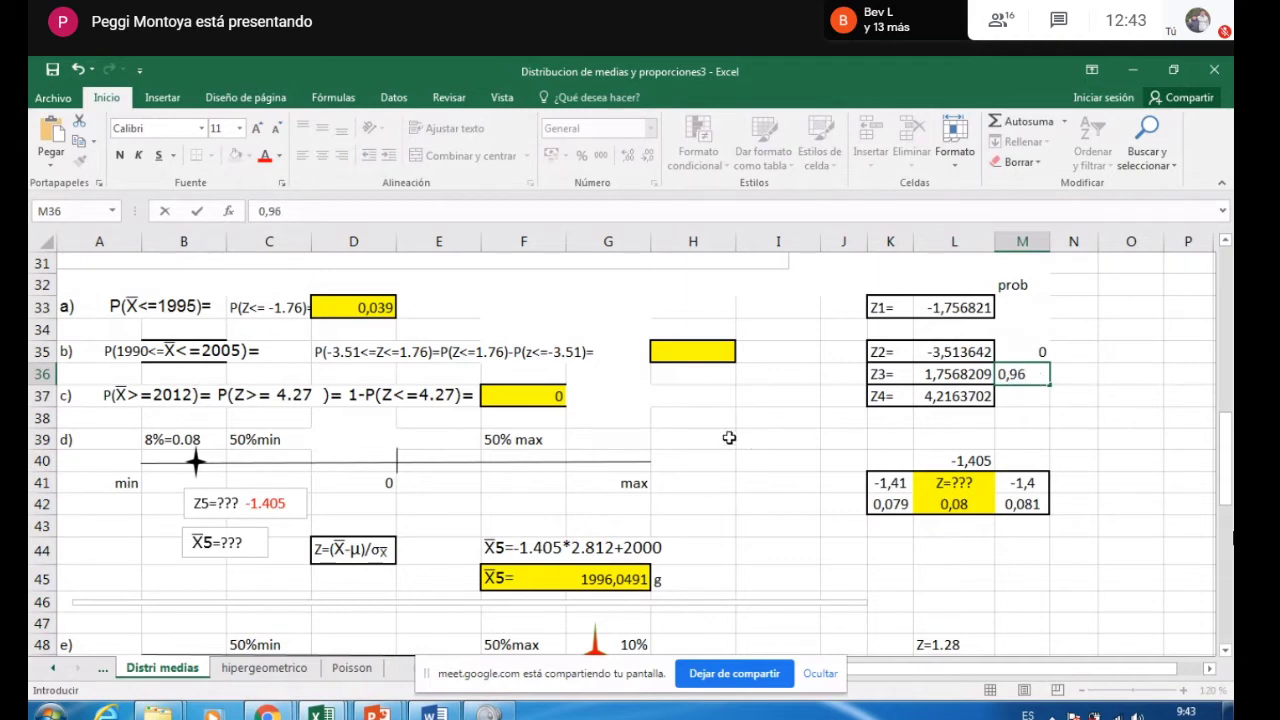
# - Calculate the part b probability in H35 with the formula =0,96-0
pyautogui.click(680, 352)
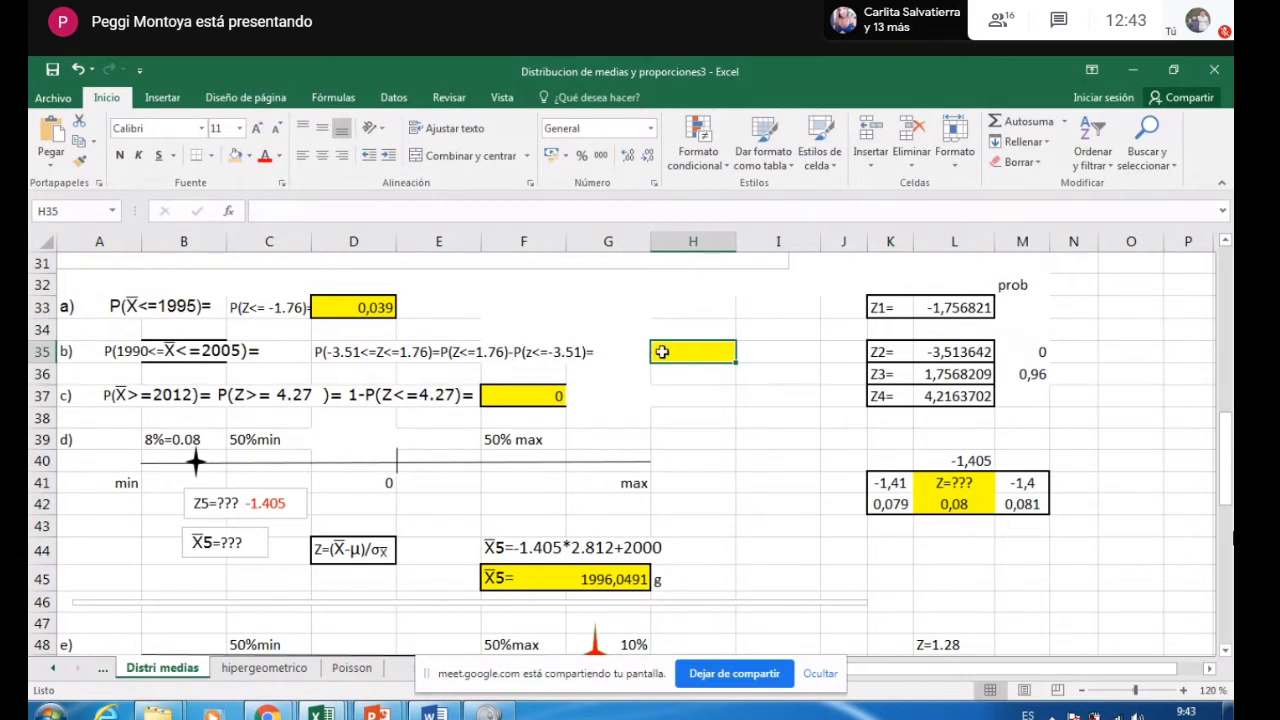
pyautogui.write('=0,')
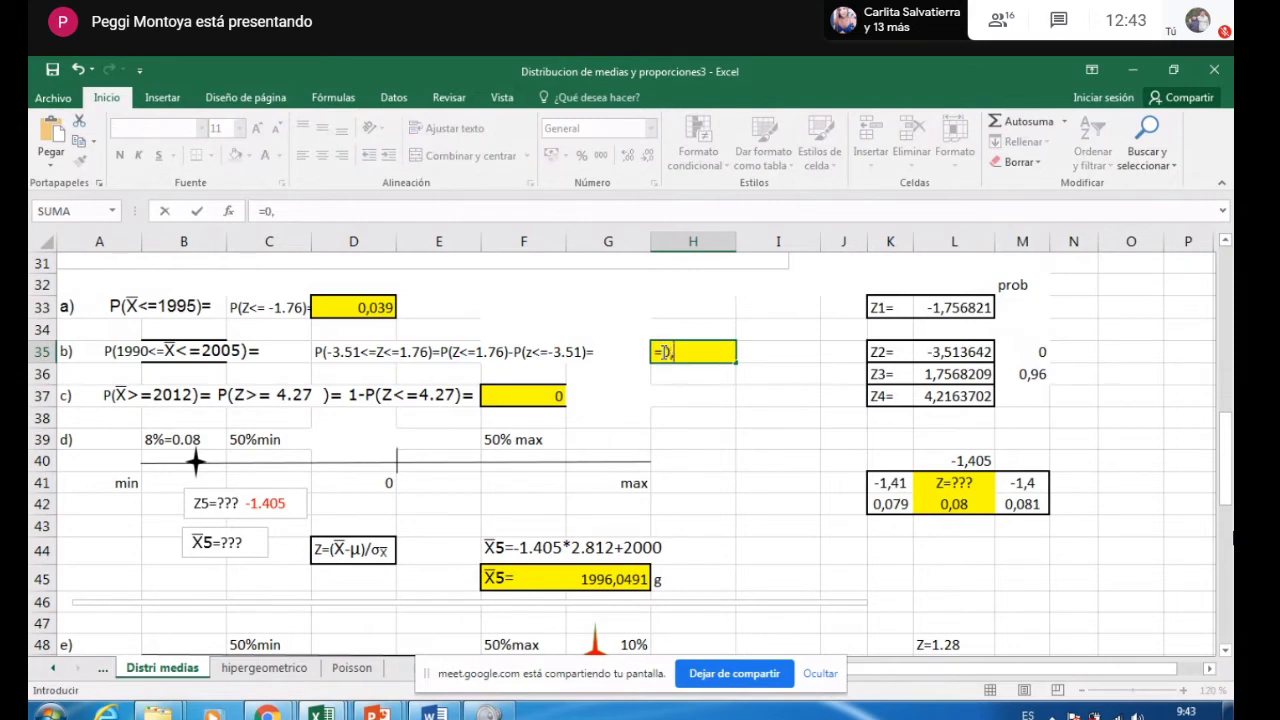
pyautogui.write('96-')
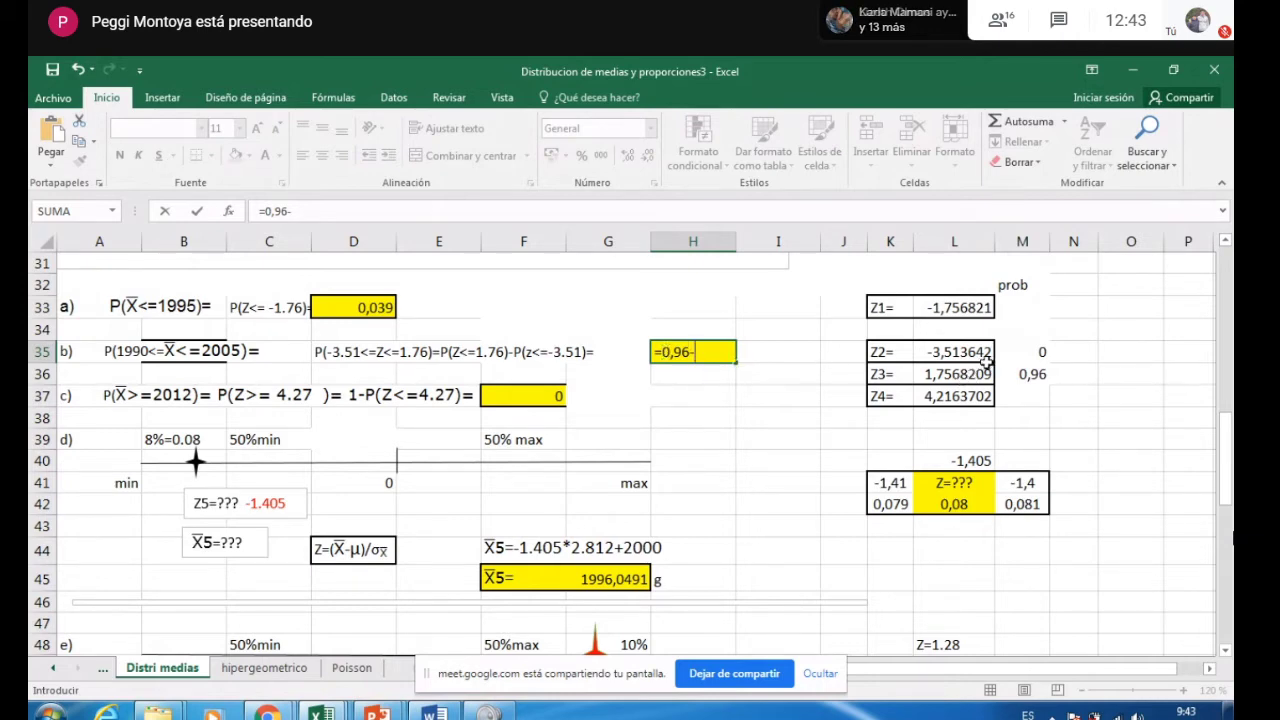
pyautogui.write('0')
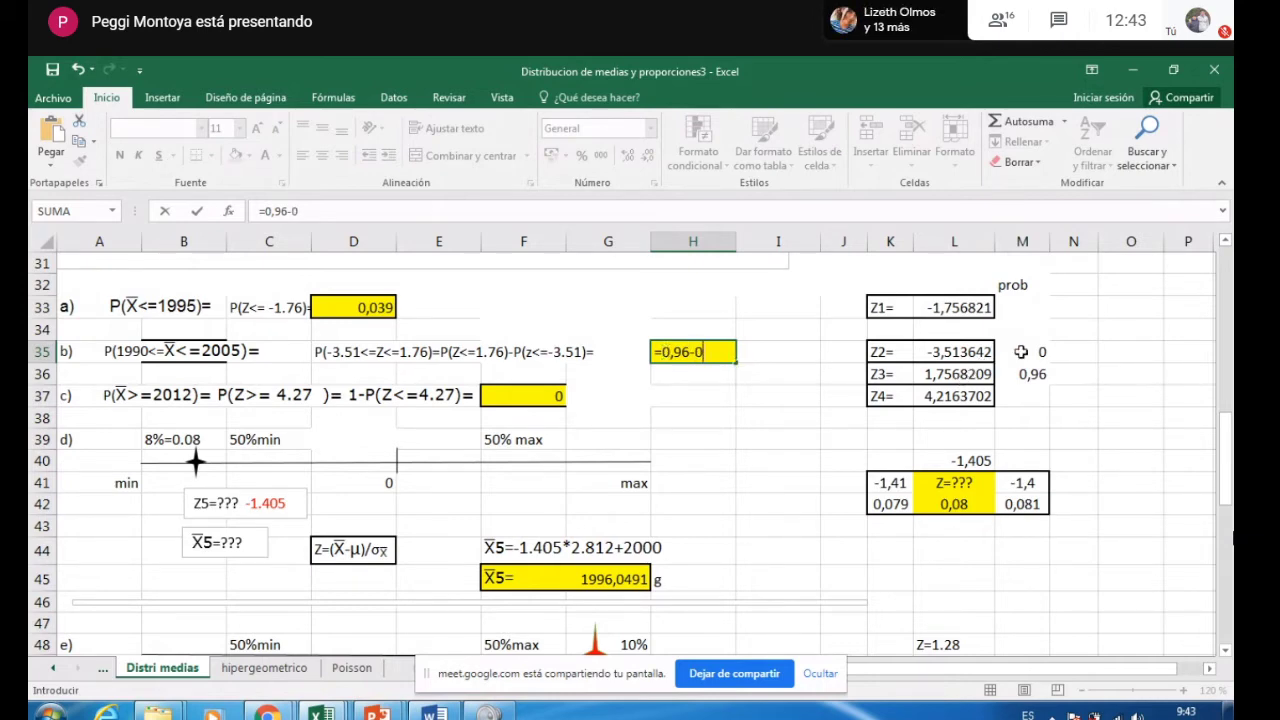
pyautogui.press('Return')
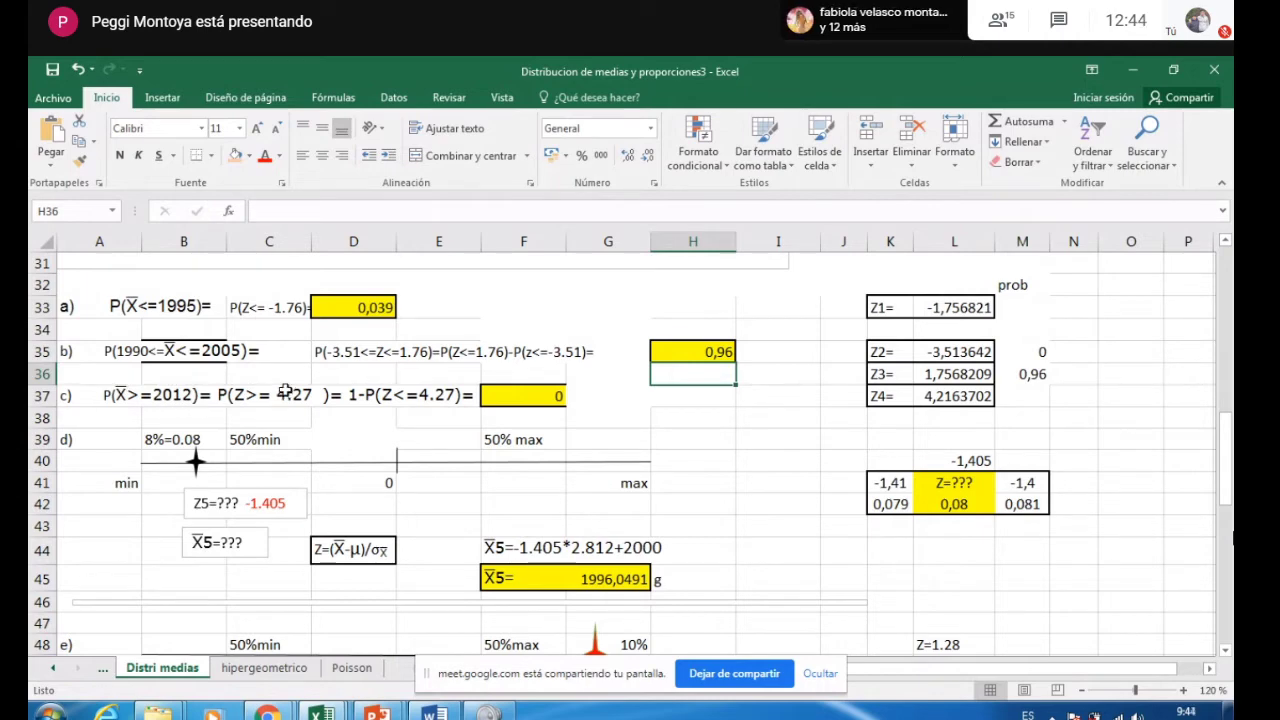
# - Check the Z4 formula in L37 and correct the part c expression in A37 to read P(Z>= 4.22 )= 1-P(Z<=4.22)=
pyautogui.click(940, 398)
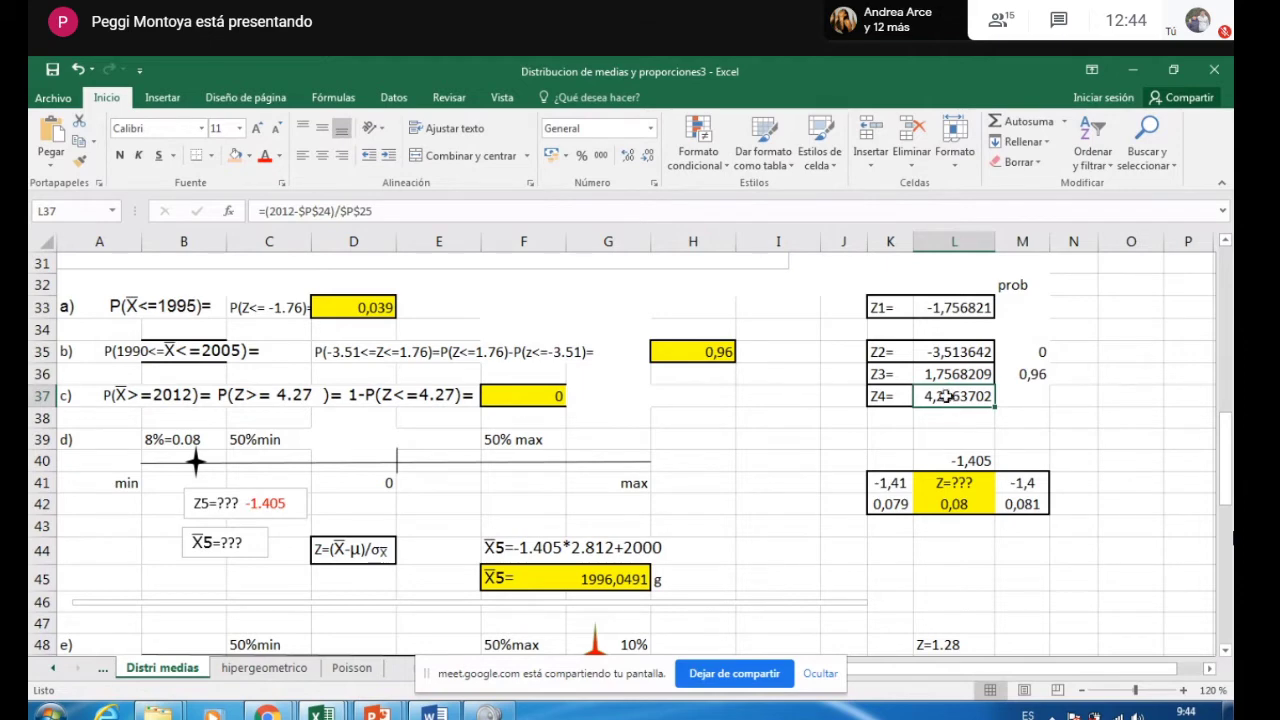
pyautogui.click(314, 211)
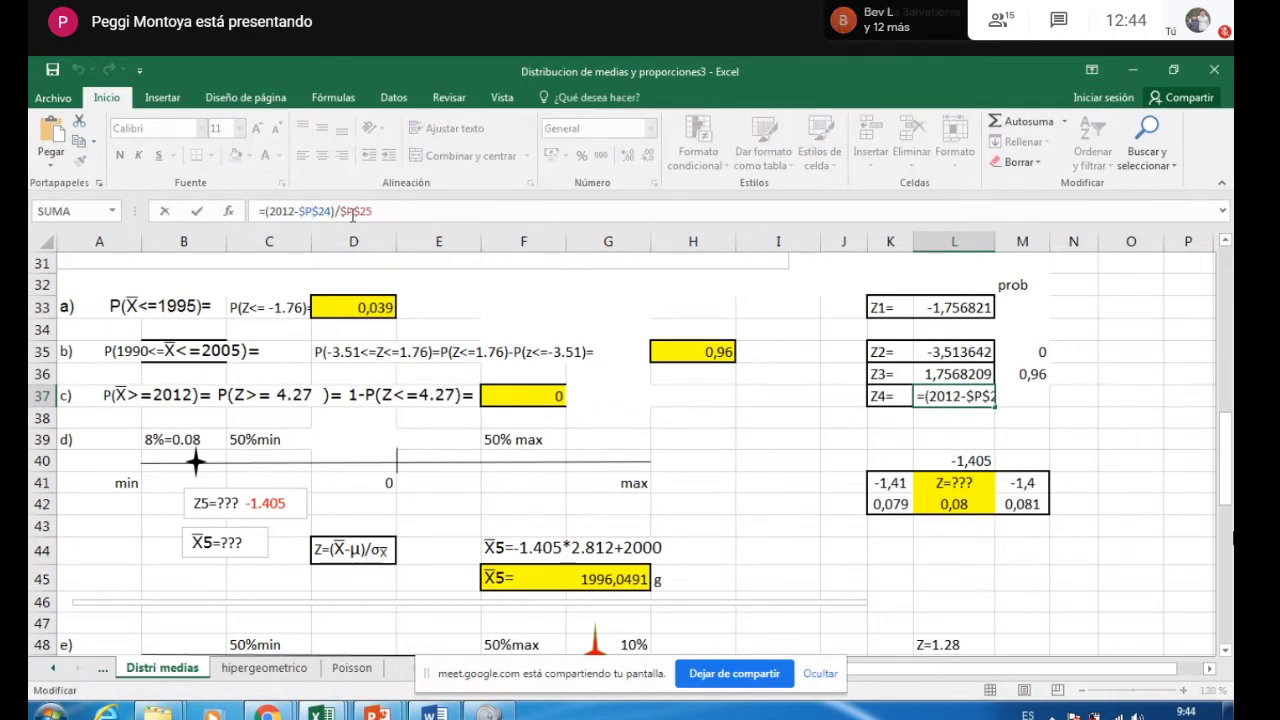
pyautogui.press('Return')
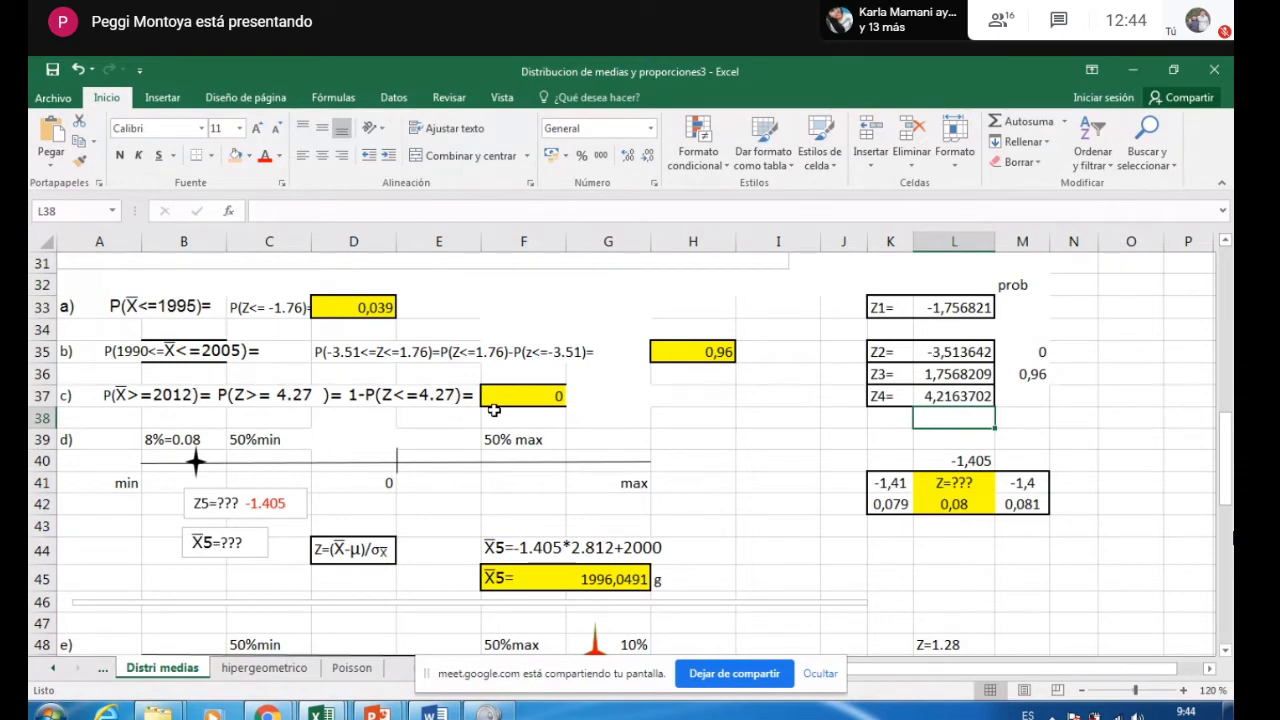
pyautogui.click(297, 398)
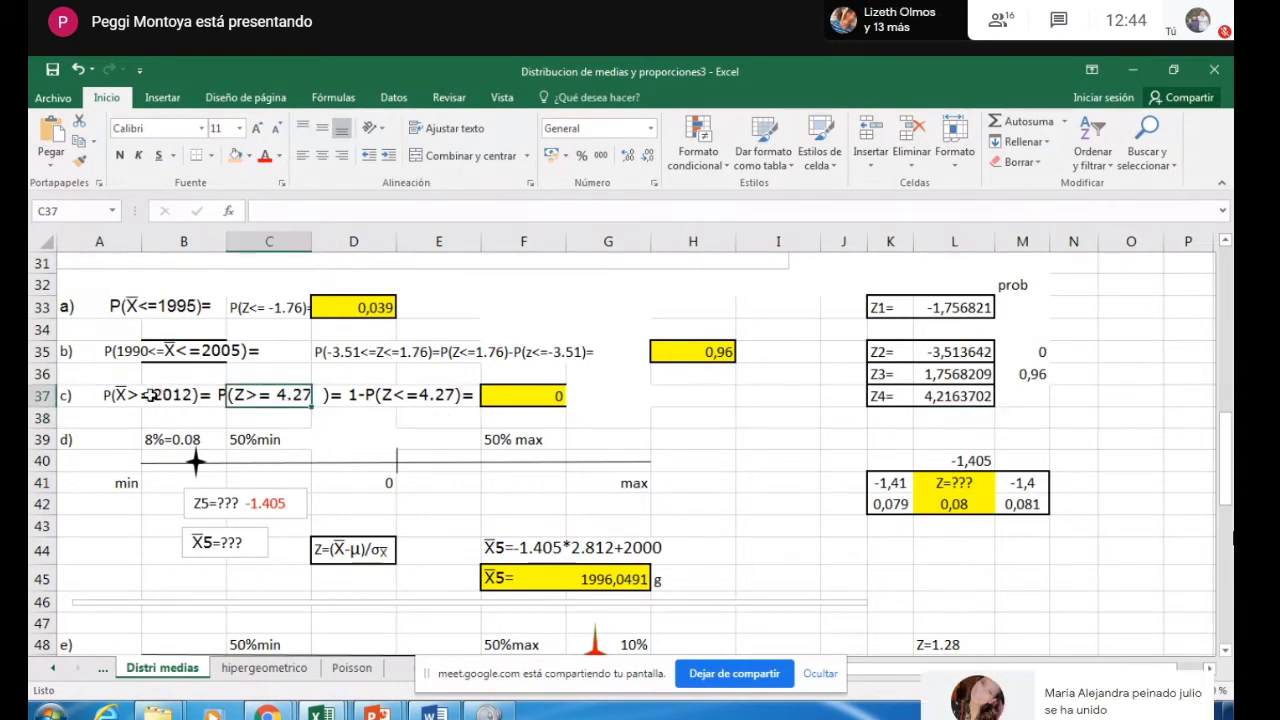
pyautogui.click(155, 395)
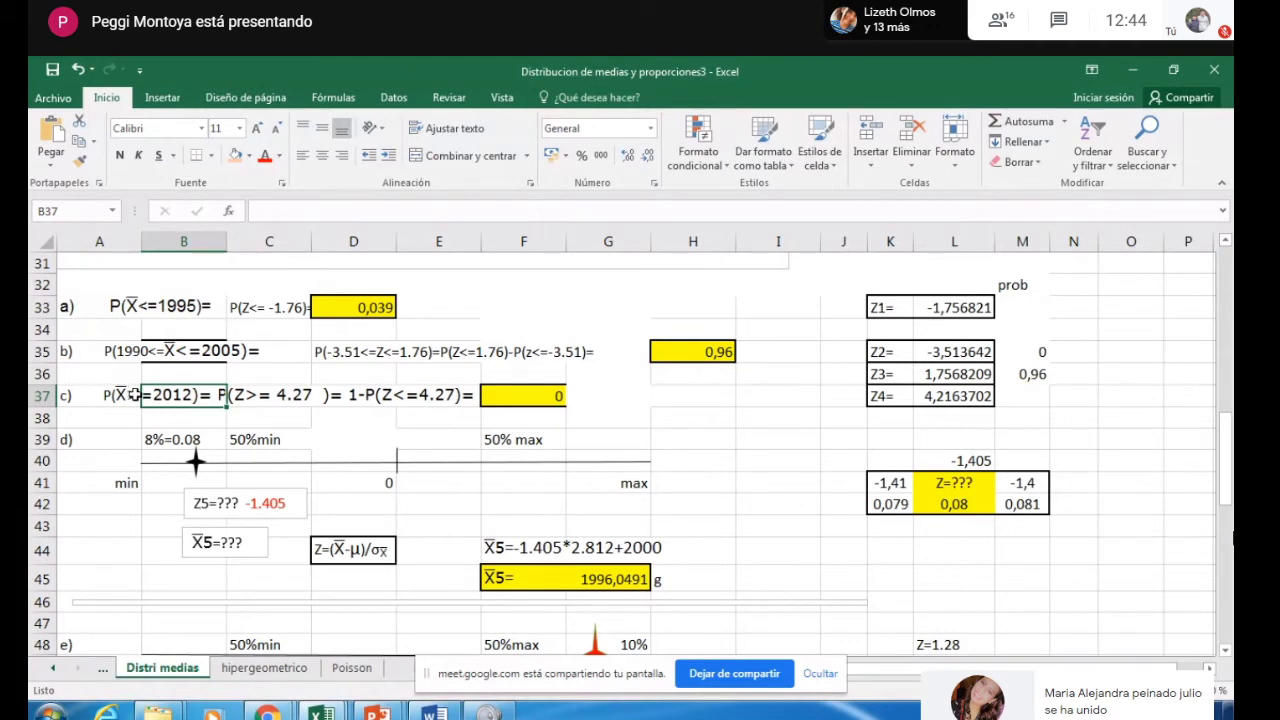
pyautogui.click(122, 395)
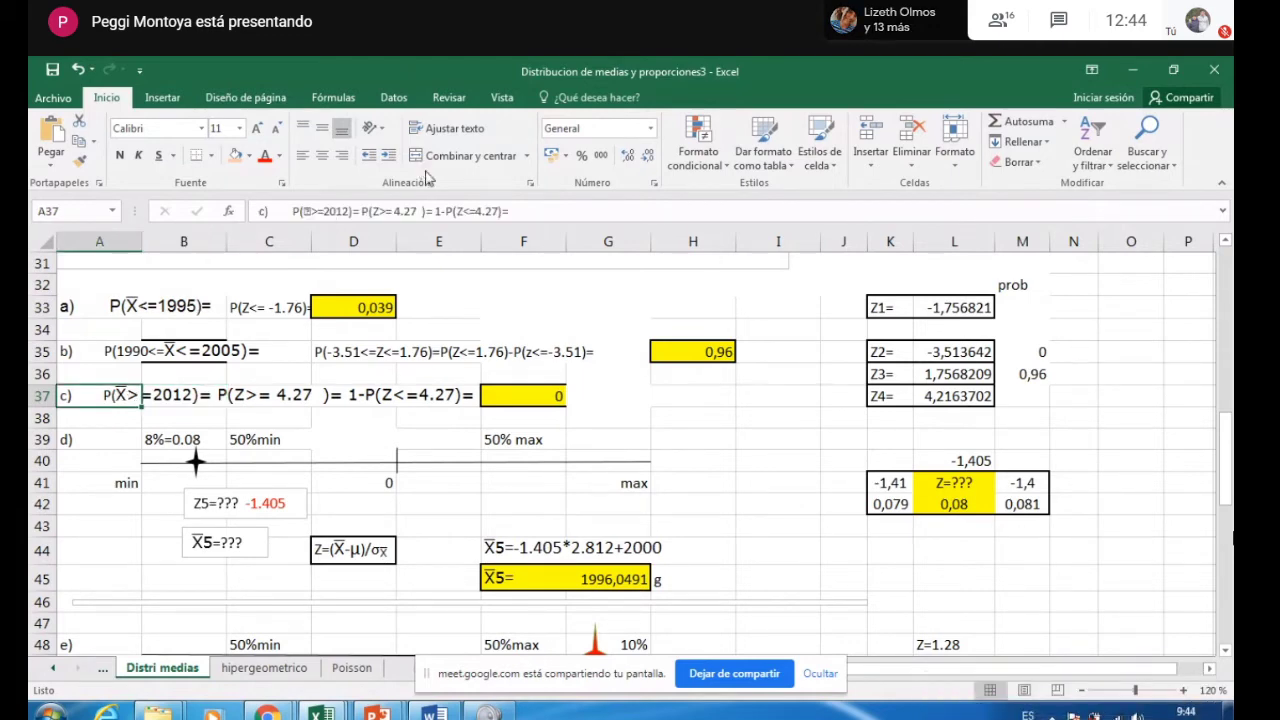
pyautogui.click(412, 209)
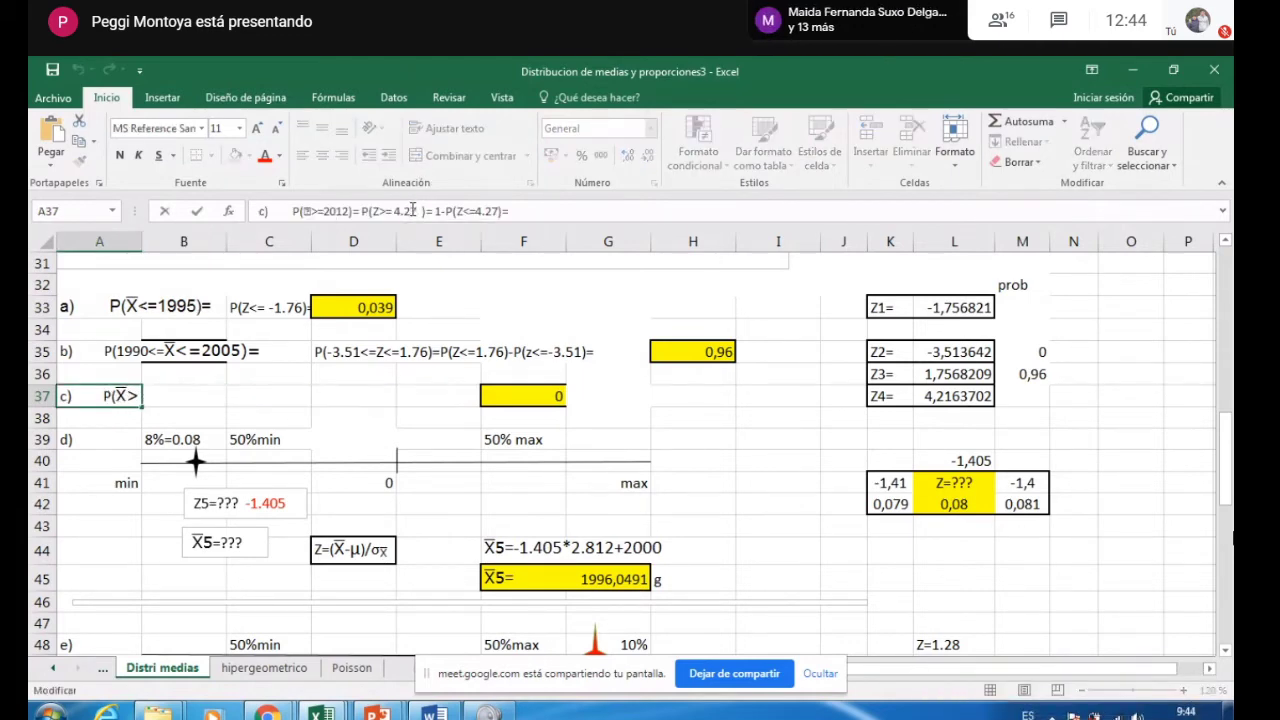
pyautogui.write('27')
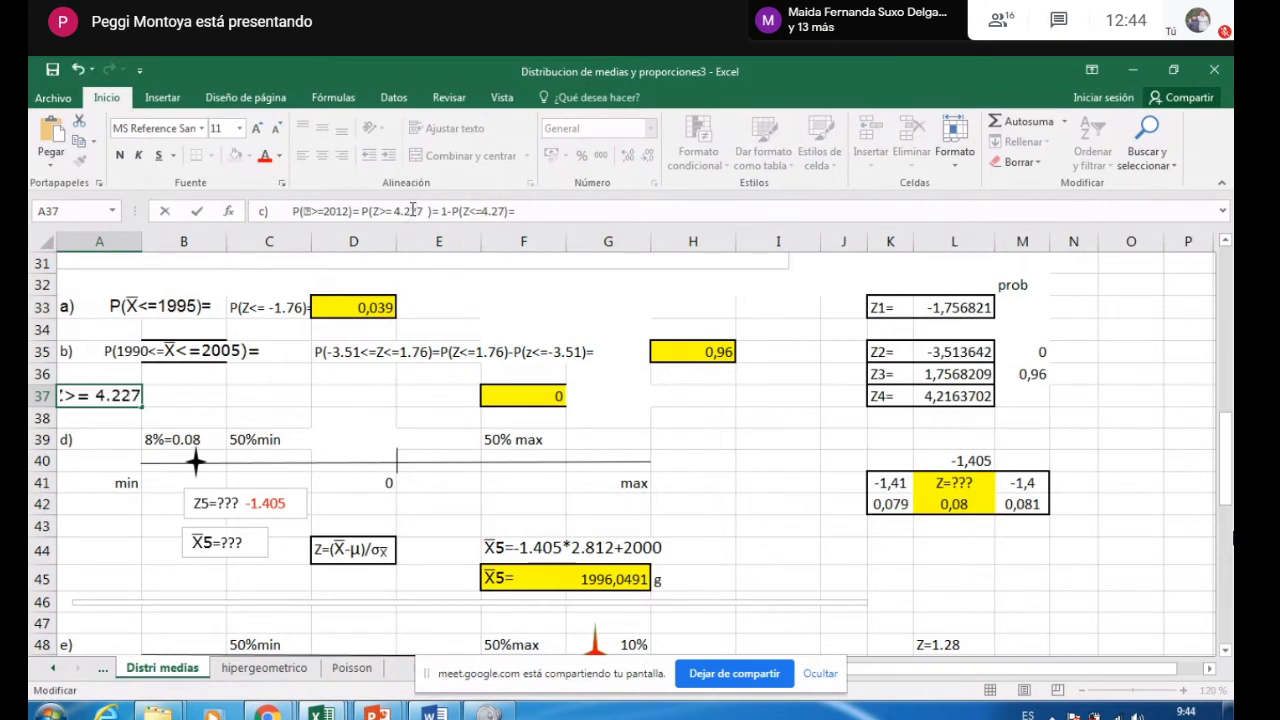
pyautogui.press('BackSpace')
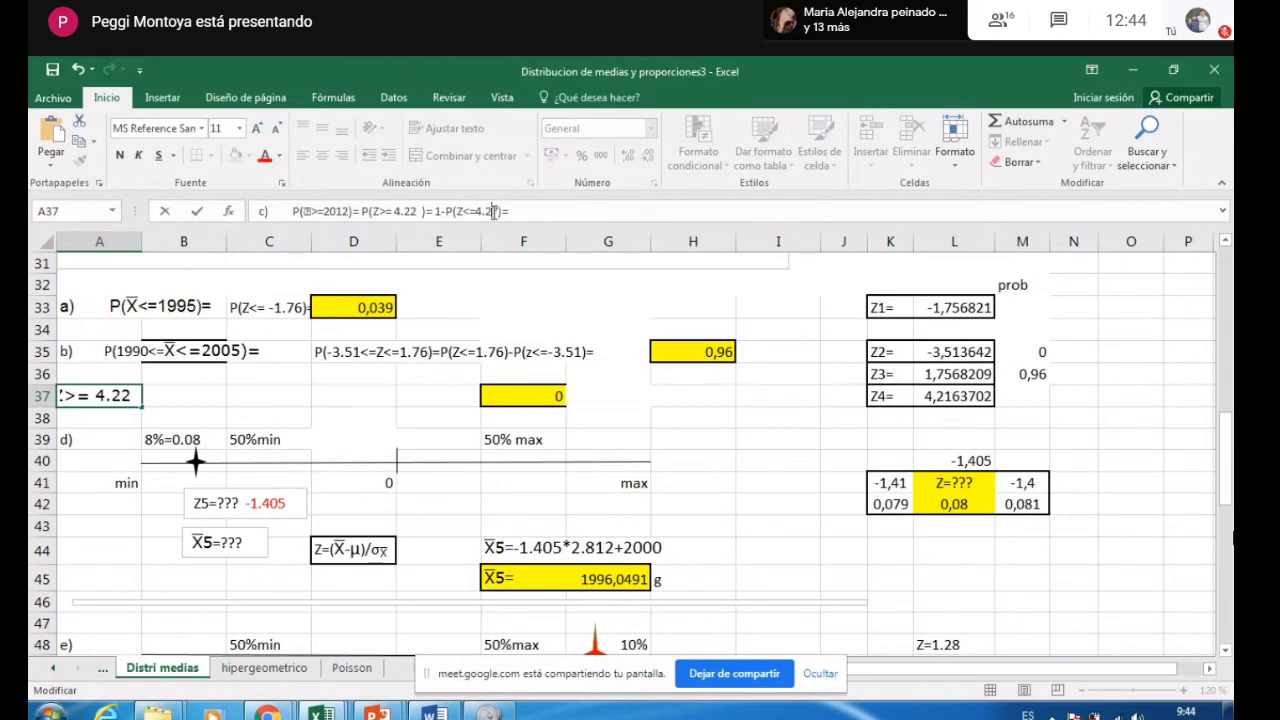
pyautogui.click(494, 212)
pyautogui.write('7')
pyautogui.press('BackSpace')
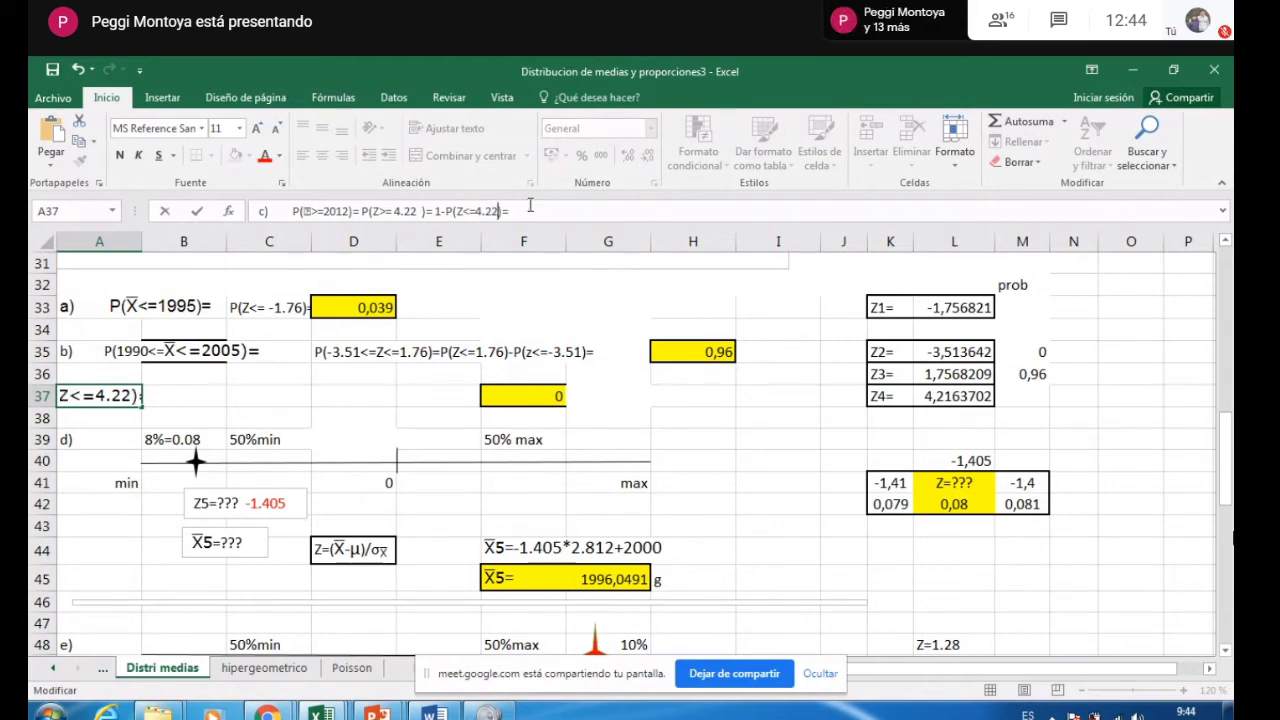
pyautogui.press('Return')
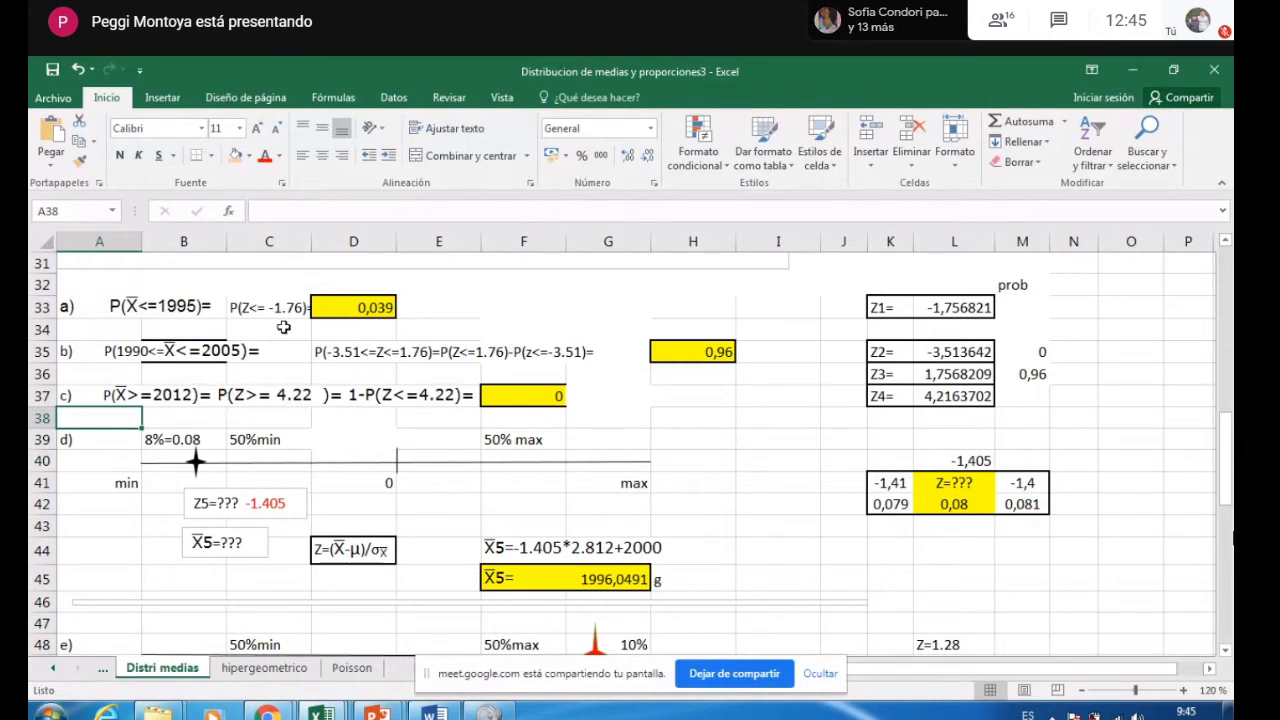
# - Enter 1 as the Z4 probability in M37, in the prob column
pyautogui.click(266, 396)
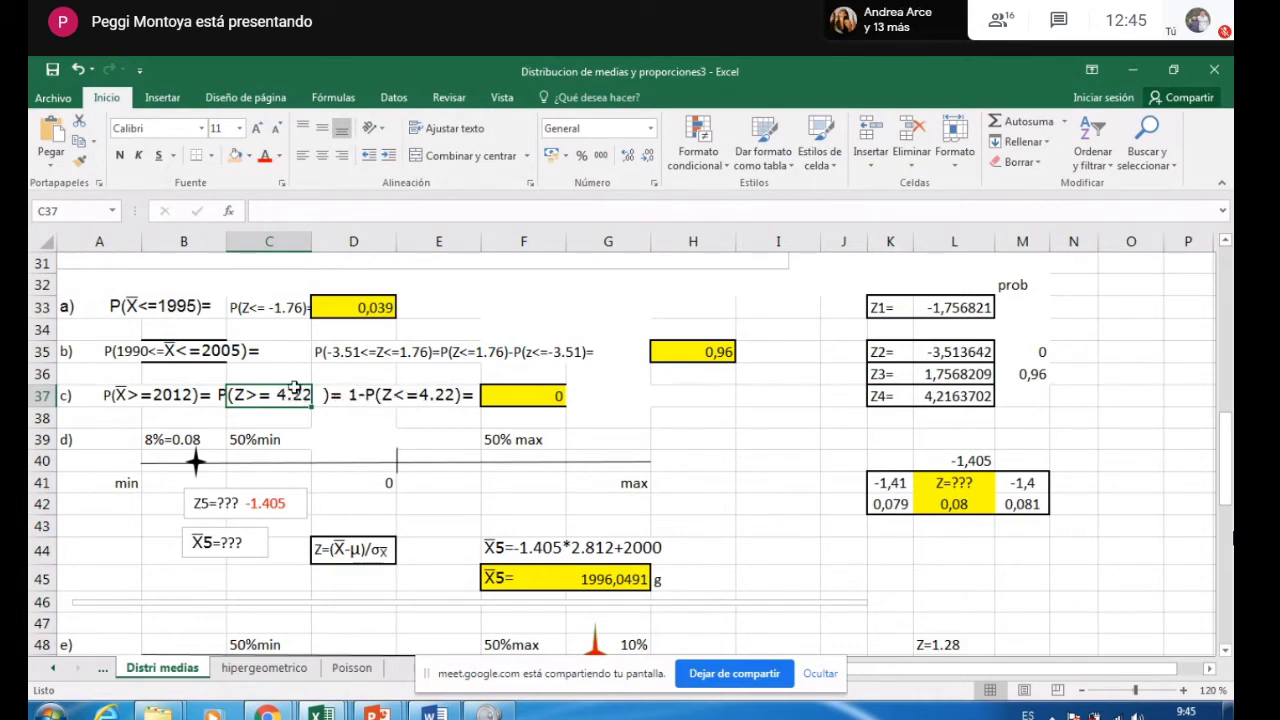
pyautogui.click(560, 395)
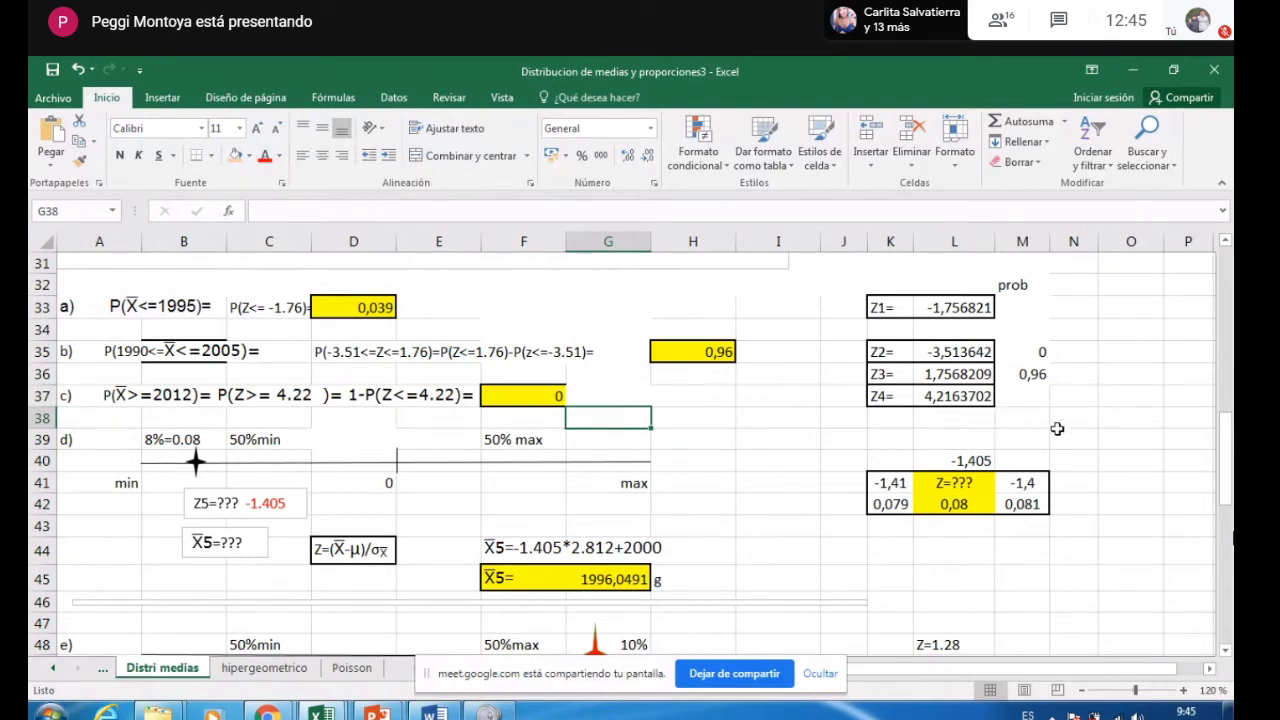
pyautogui.click(1032, 398)
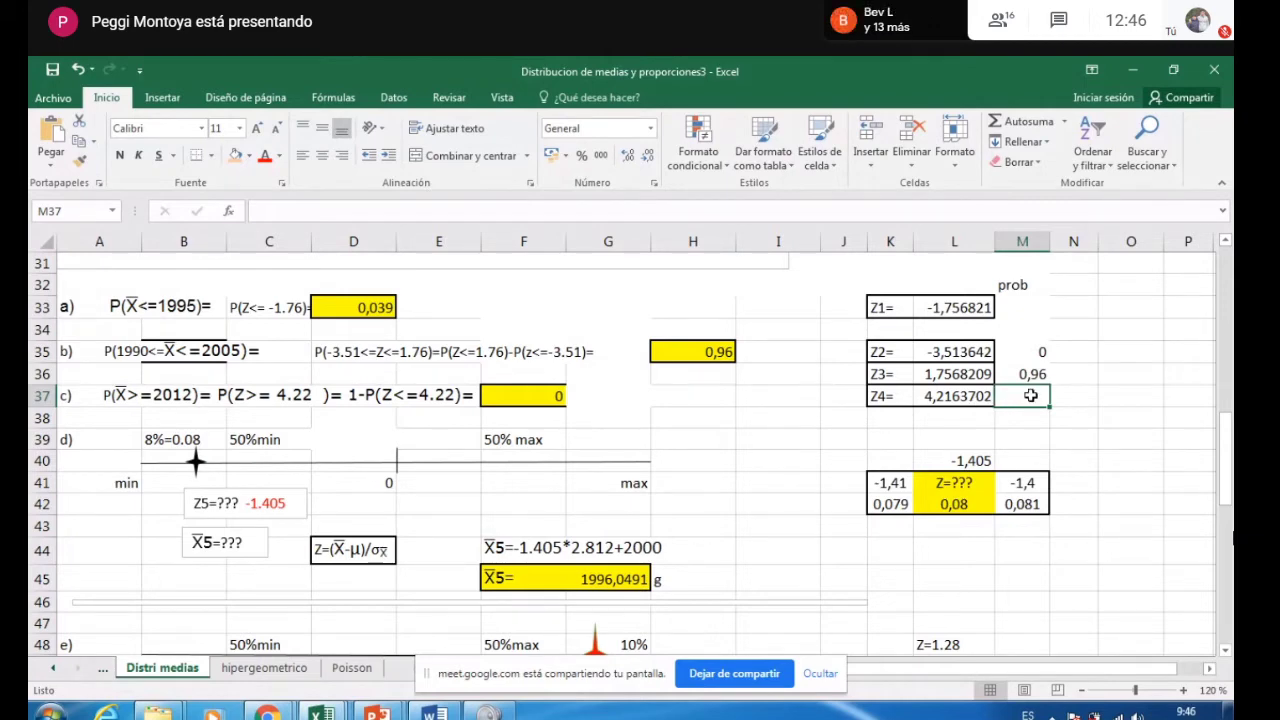
pyautogui.write('1')
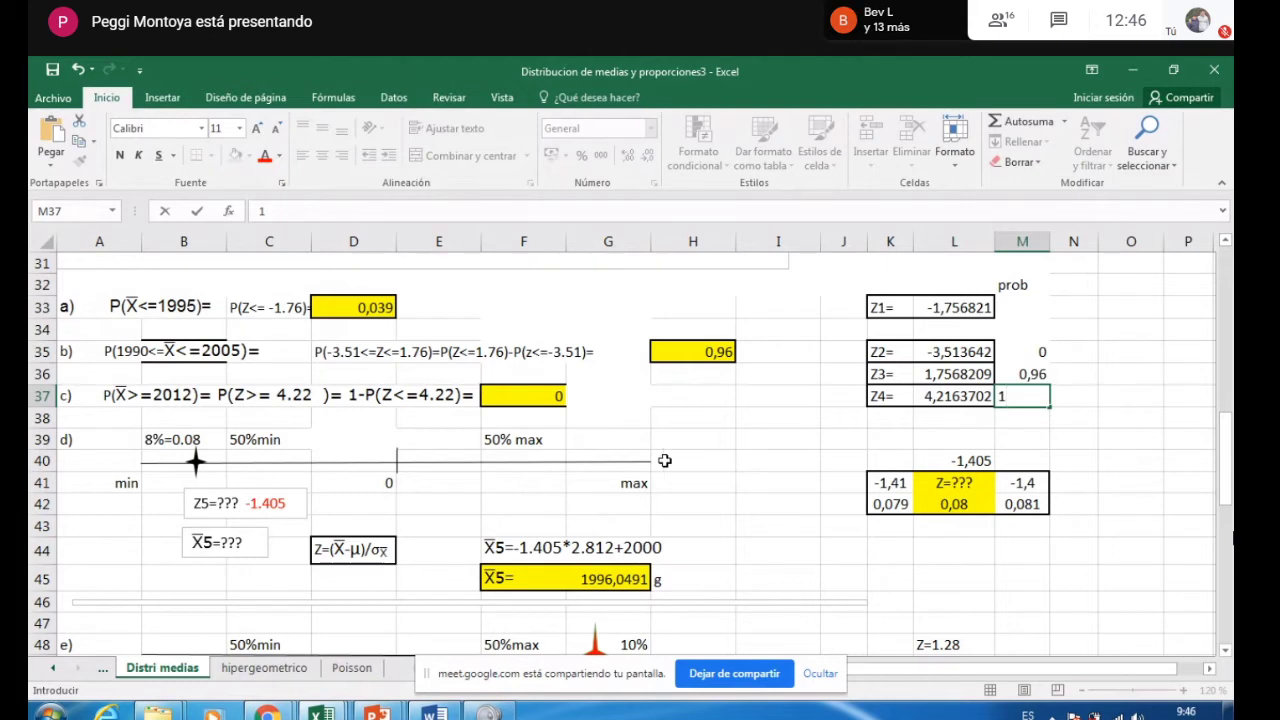
# - Apply a thick outside border to the part c result cell F37
pyautogui.click(523, 394)
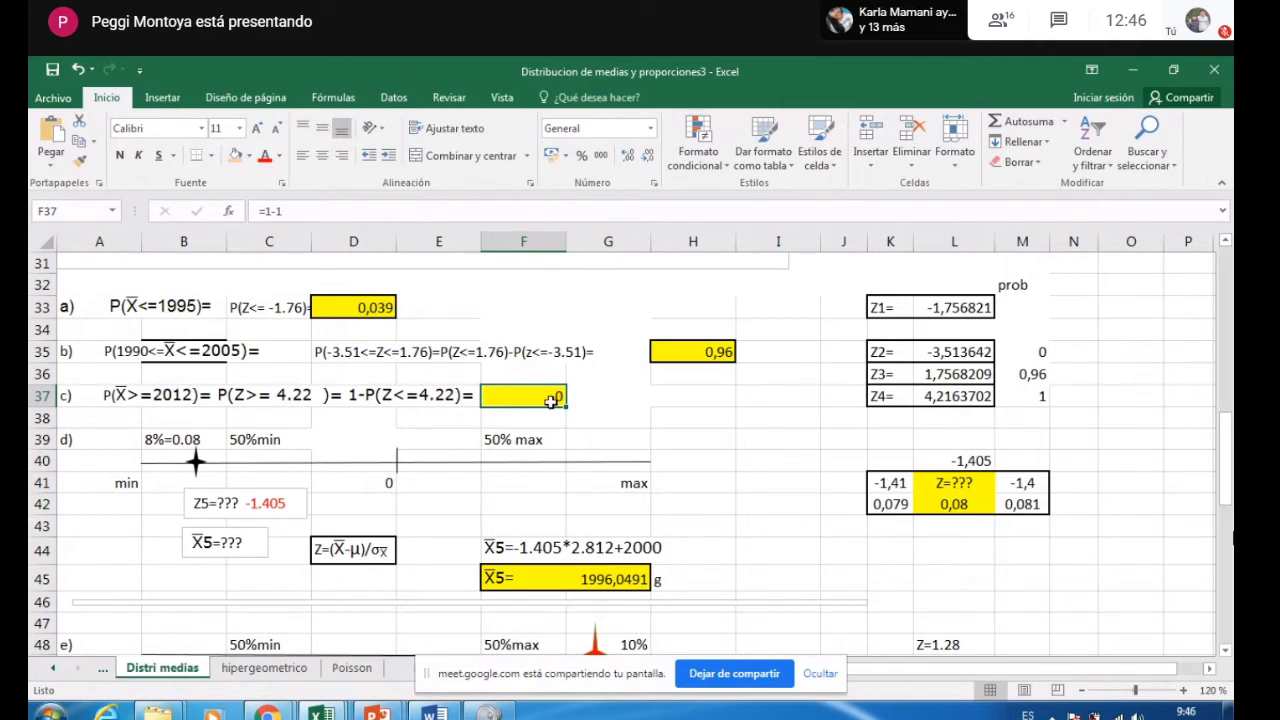
pyautogui.click(634, 412)
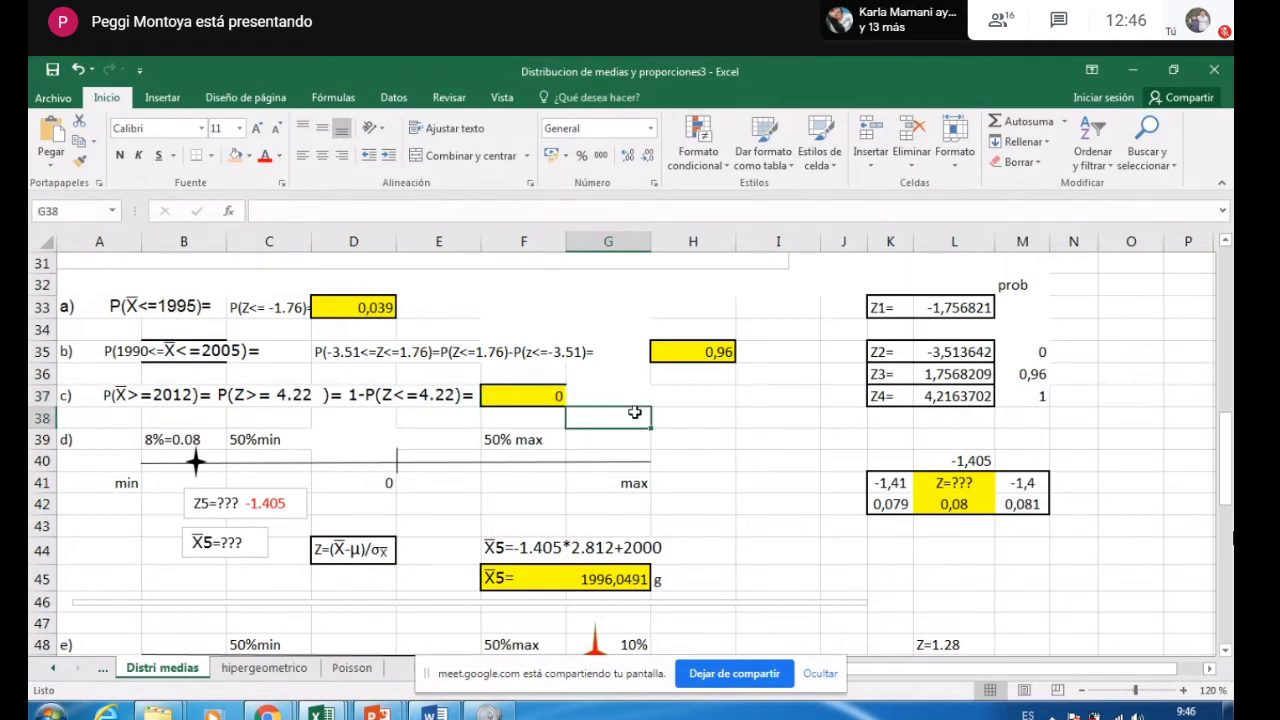
pyautogui.click(546, 395)
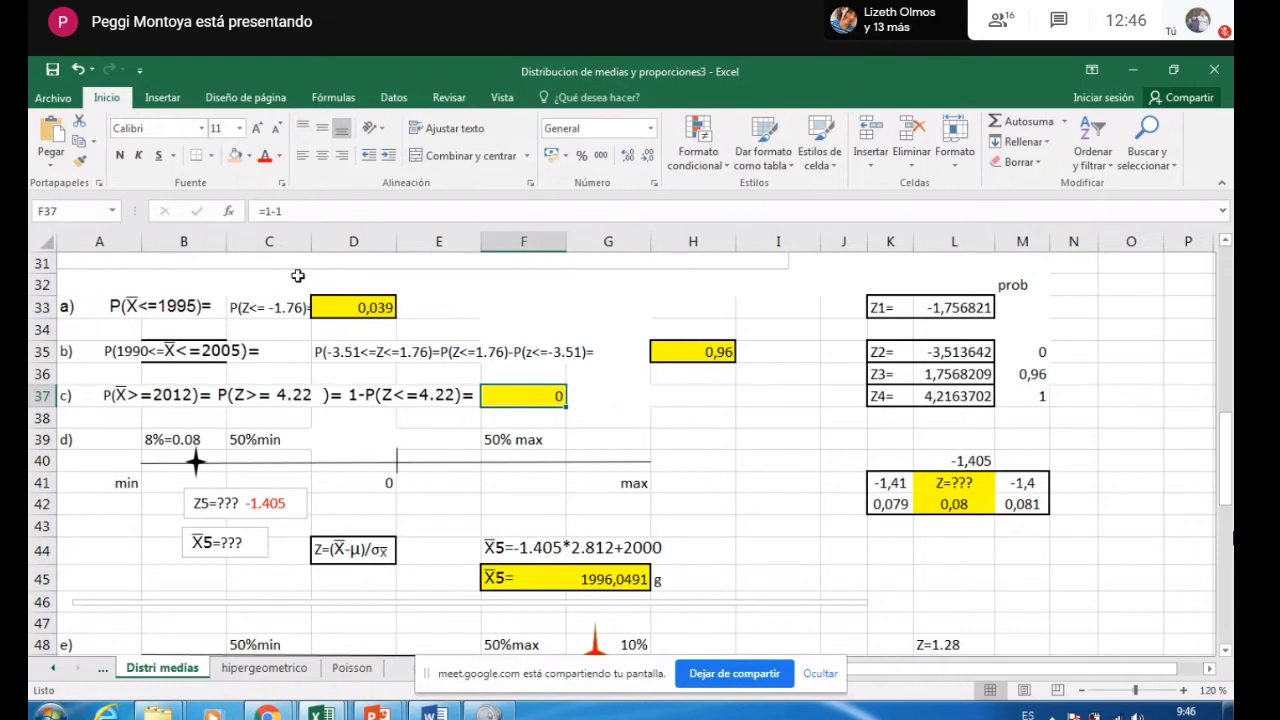
pyautogui.click(210, 157)
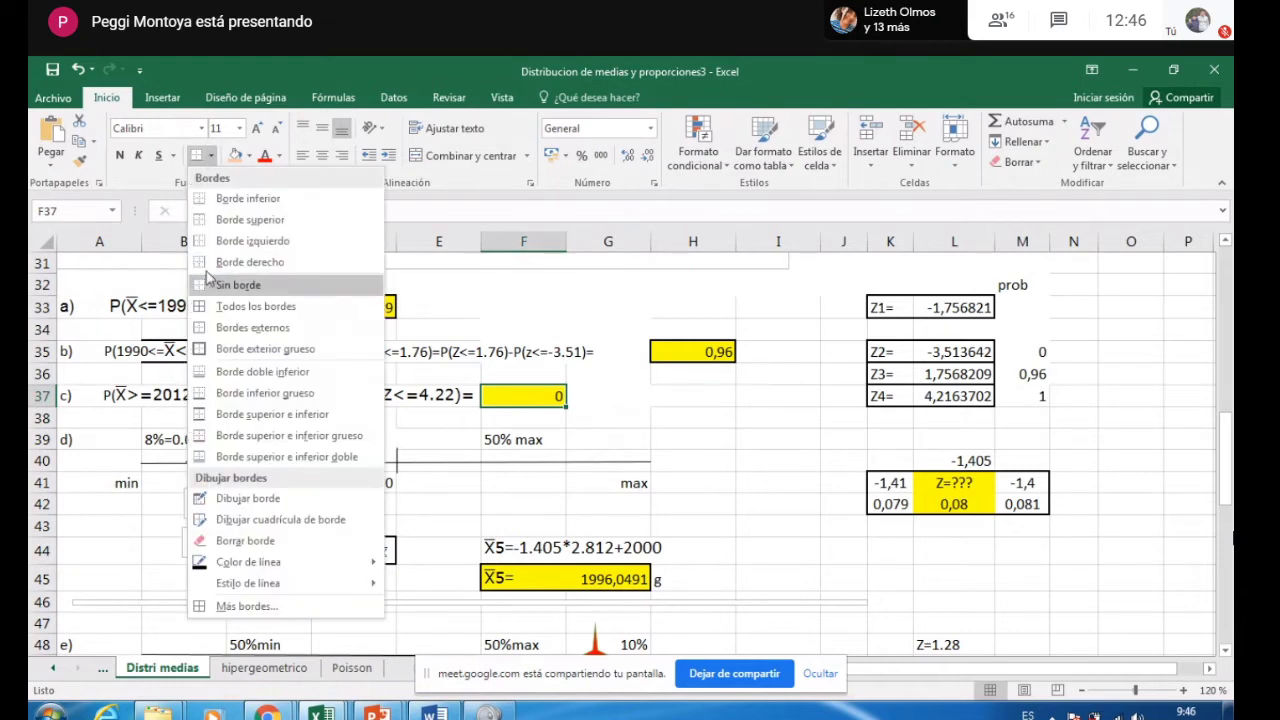
pyautogui.click(206, 350)
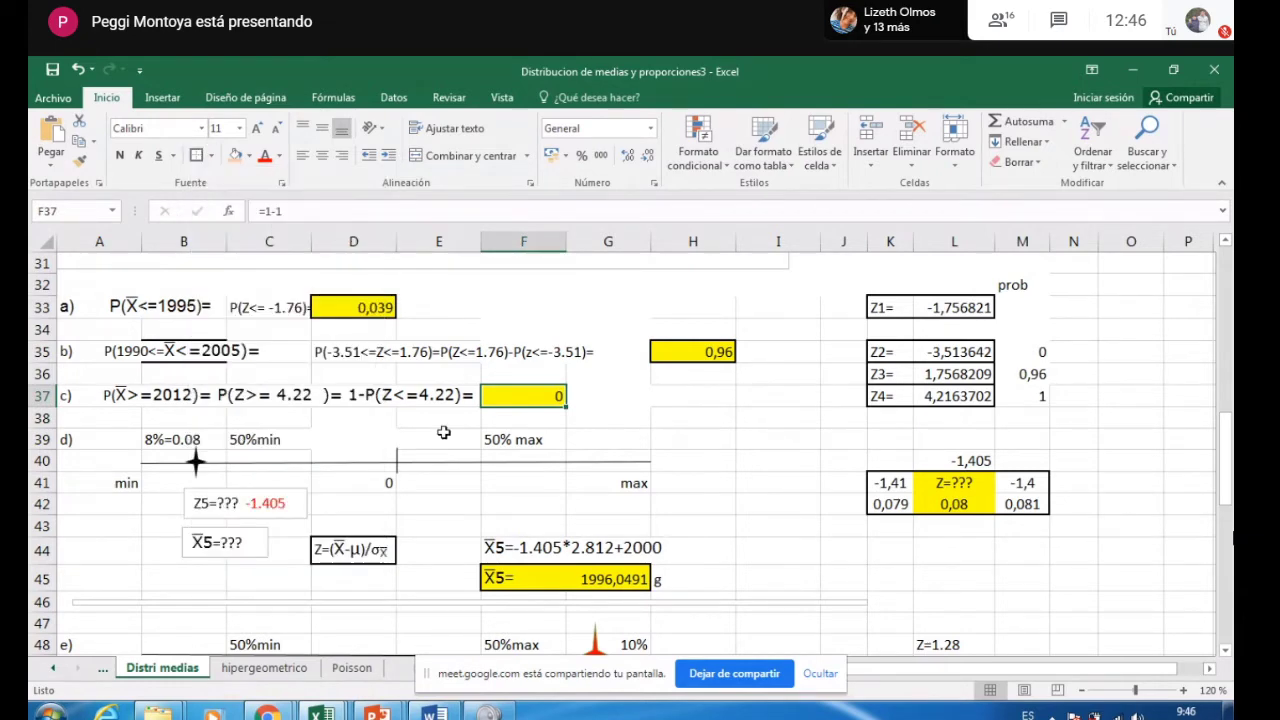
pyautogui.click(645, 437)
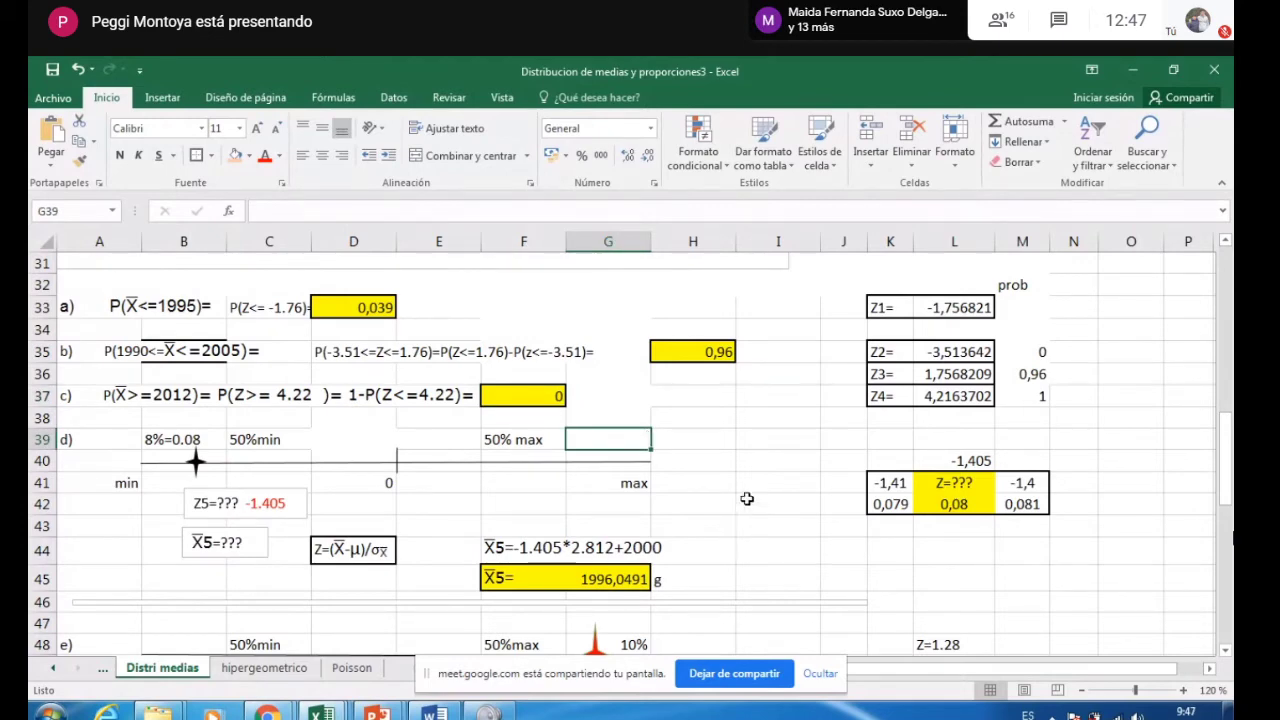
# - Go back up to the exercise 17 statement and read question d about the maximum weight of the emptiest 8 % of bags
pyautogui.click(816, 441)
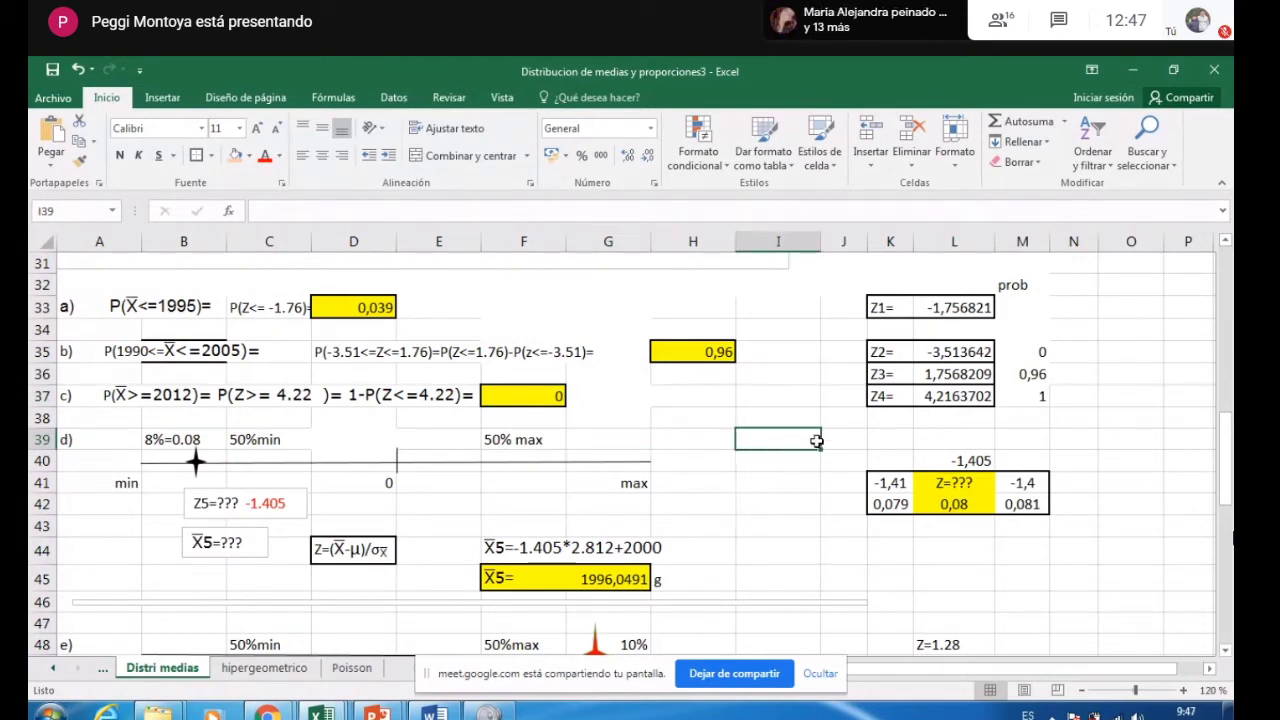
pyautogui.press('Up')
pyautogui.press('Up')
pyautogui.press('Up')
pyautogui.press('Up')
pyautogui.press('Up')
pyautogui.press('Up')
pyautogui.press('Up')
pyautogui.press('Up')
pyautogui.press('Up')
pyautogui.press('Up')
pyautogui.press('Up')
pyautogui.press('Up')
pyautogui.press('Up')
pyautogui.press('Up')
pyautogui.press('Up')
pyautogui.press('Up')
pyautogui.press('Up')
pyautogui.press('Up')
pyautogui.press('Up')
pyautogui.press('Up')
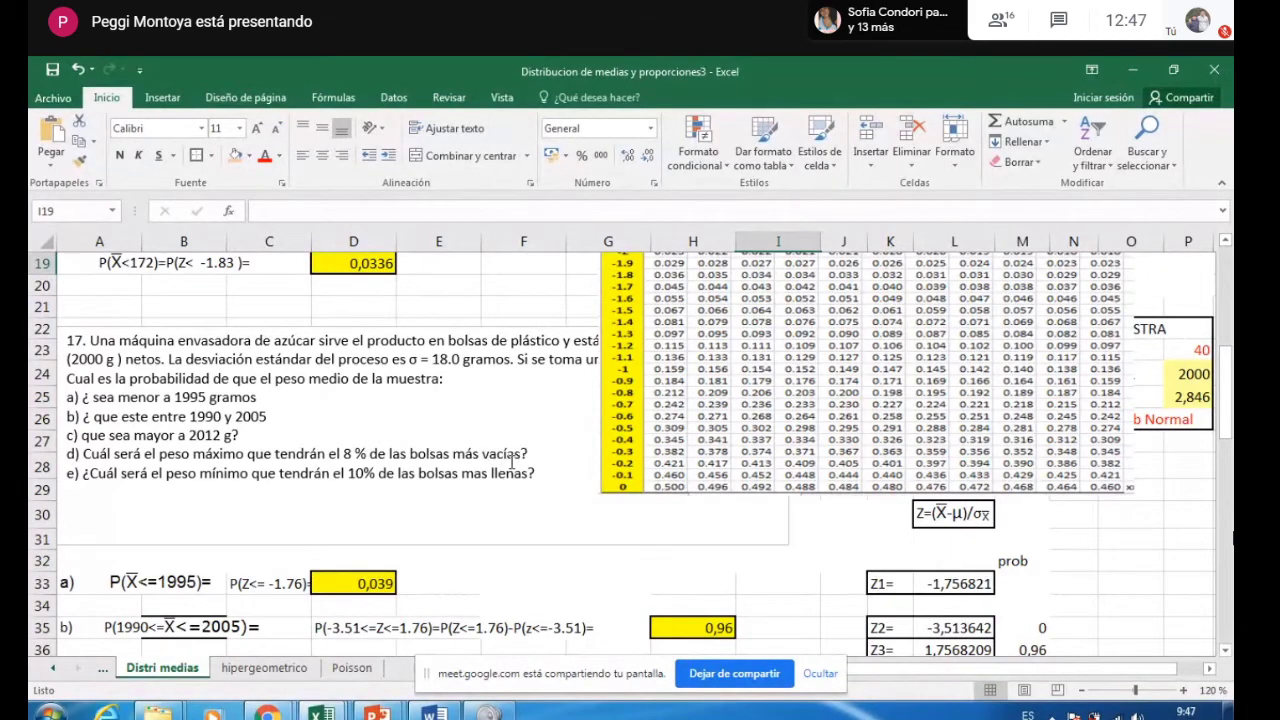
pyautogui.press('Down')
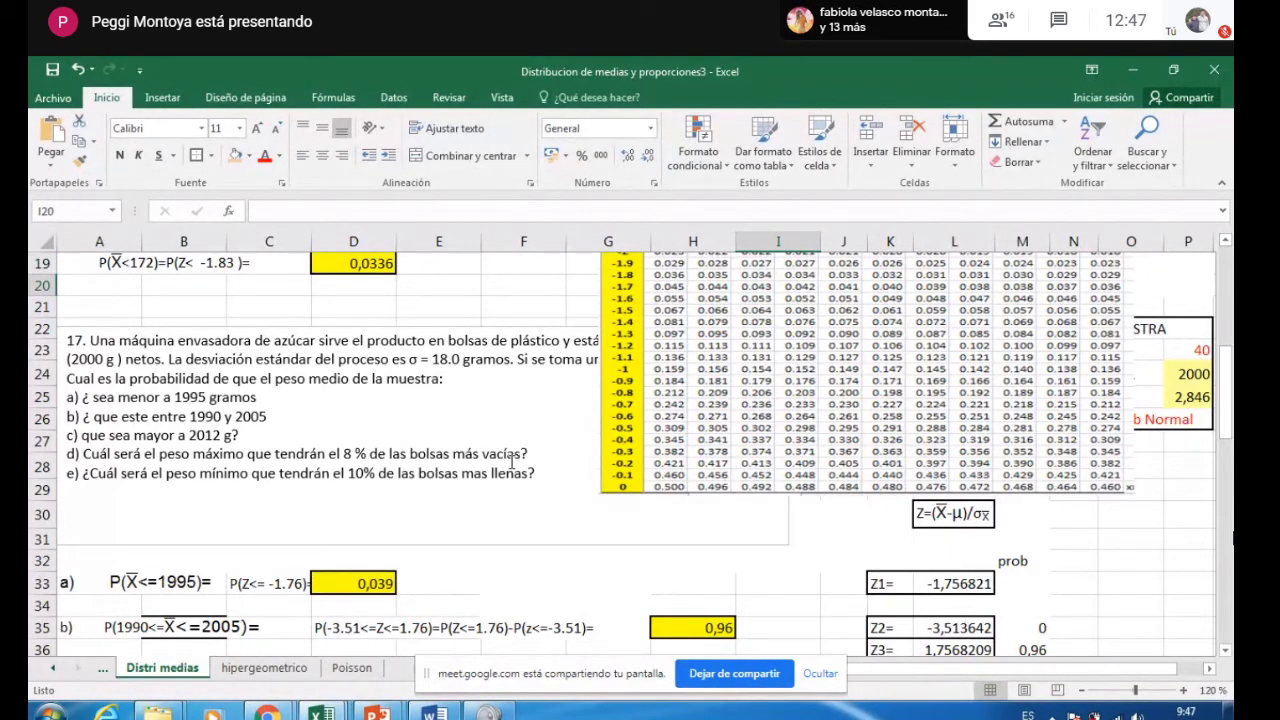
pyautogui.press('Down')
pyautogui.press('Down')
pyautogui.press('Down')
pyautogui.press('Down')
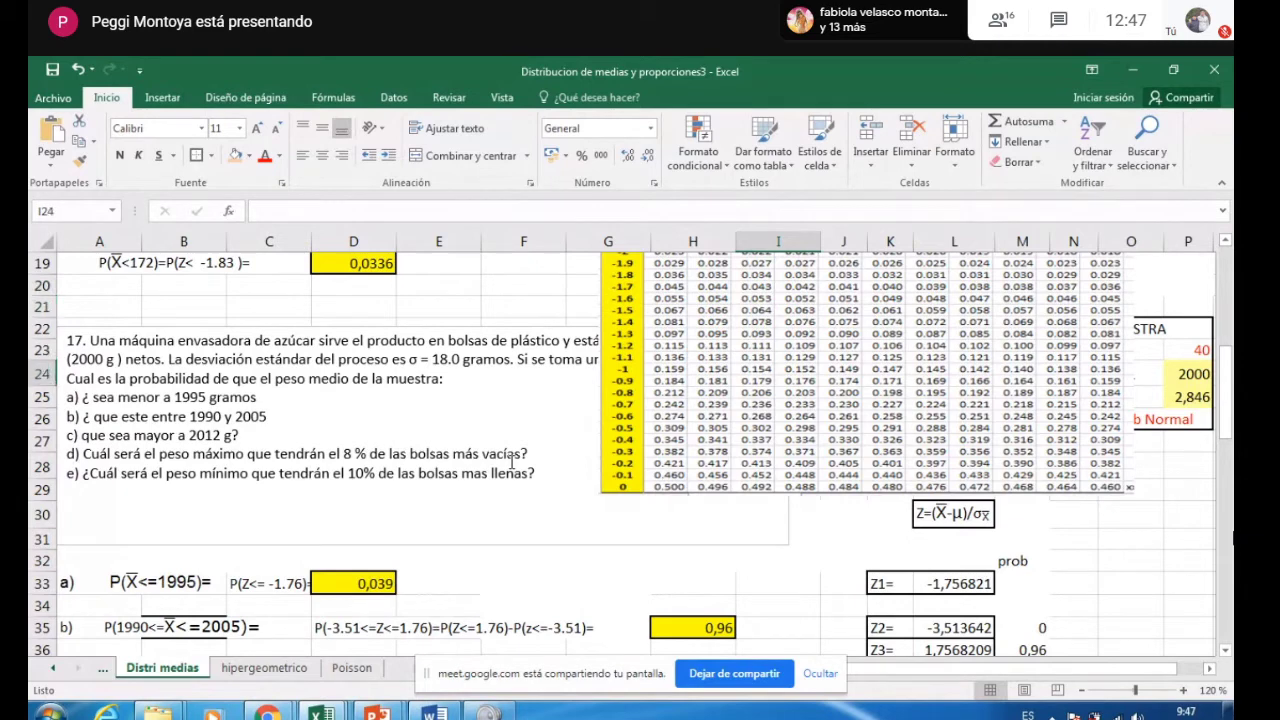
# - Go down to part d of exercise 17 and examine its 8 % number line and worked solution
pyautogui.press('Down')
pyautogui.press('Down')
pyautogui.press('Down')
pyautogui.press('Down')
pyautogui.press('Down')
pyautogui.press('Down')
pyautogui.press('Down')
pyautogui.press('Down')
pyautogui.press('Down')
pyautogui.press('Down')
pyautogui.press('Down')
pyautogui.press('Down')
pyautogui.press('Down')
pyautogui.press('Down')
pyautogui.press('Down')
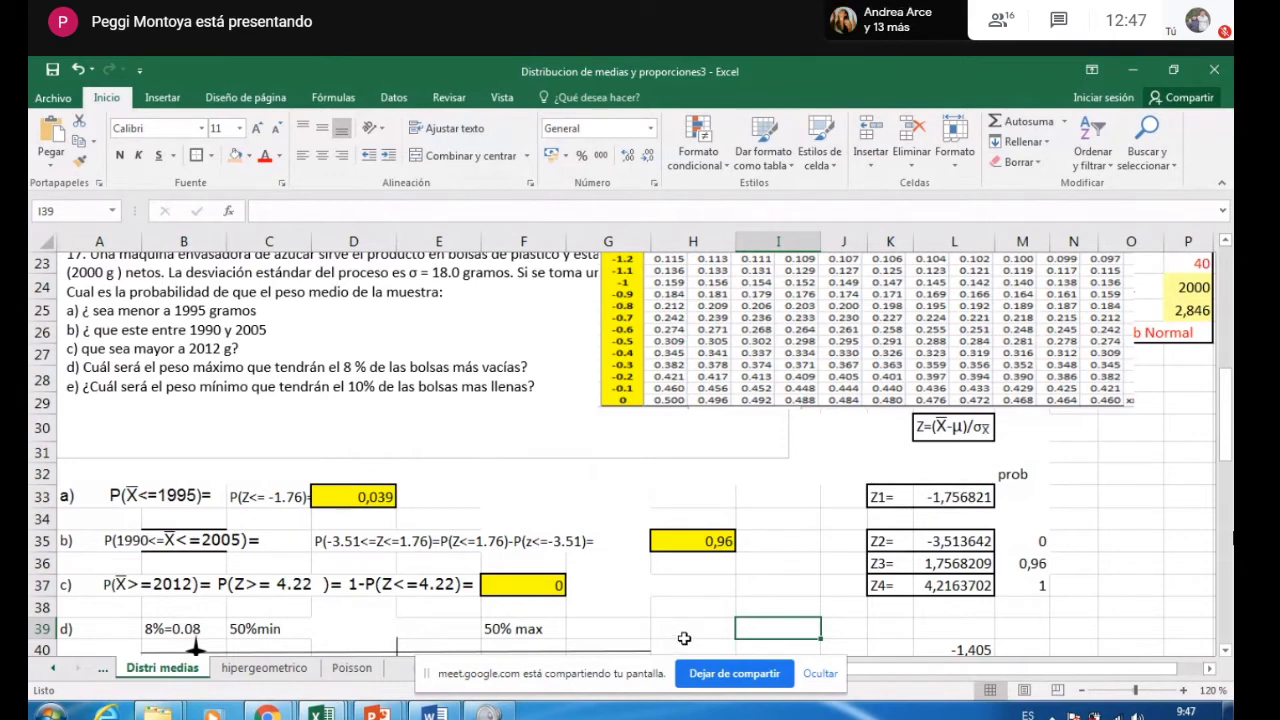
pyautogui.press('Down')
pyautogui.press('Down')
pyautogui.press('Down')
pyautogui.press('Down')
pyautogui.press('Down')
pyautogui.press('Down')
pyautogui.press('Down')
pyautogui.press('Down')
pyautogui.press('Down')
pyautogui.press('Down')
pyautogui.press('Down')
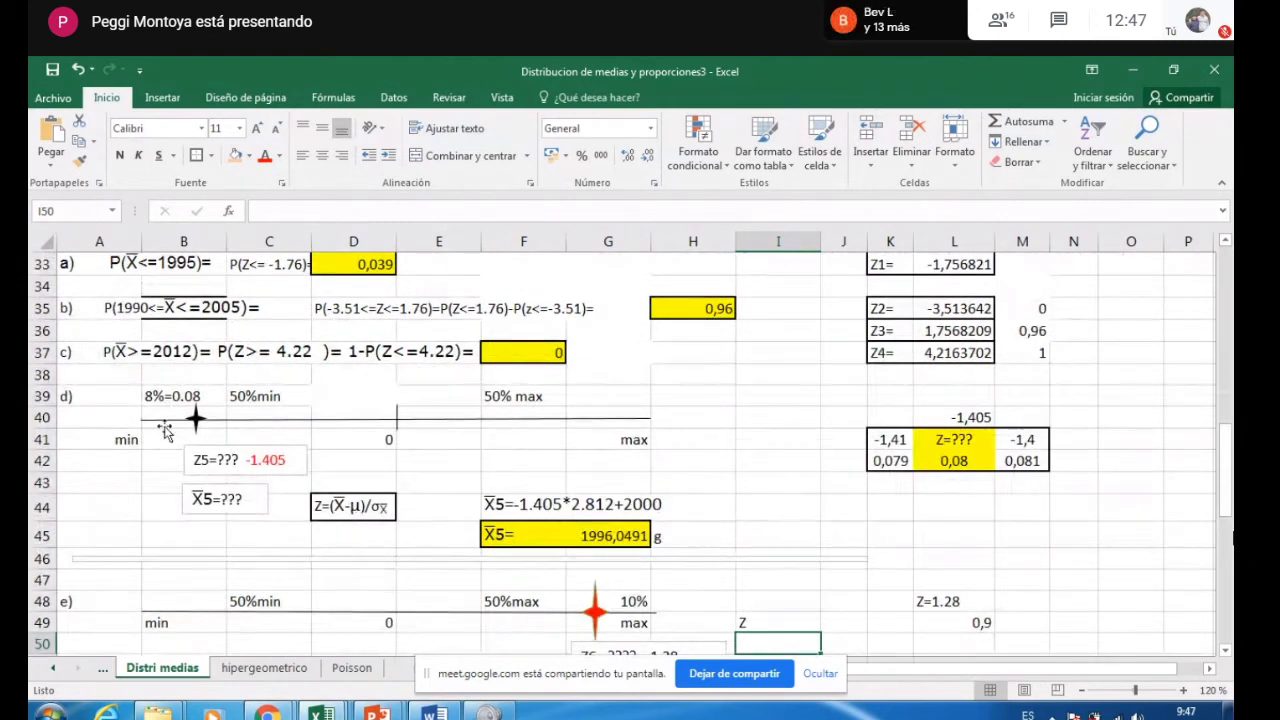
pyautogui.click(158, 419)
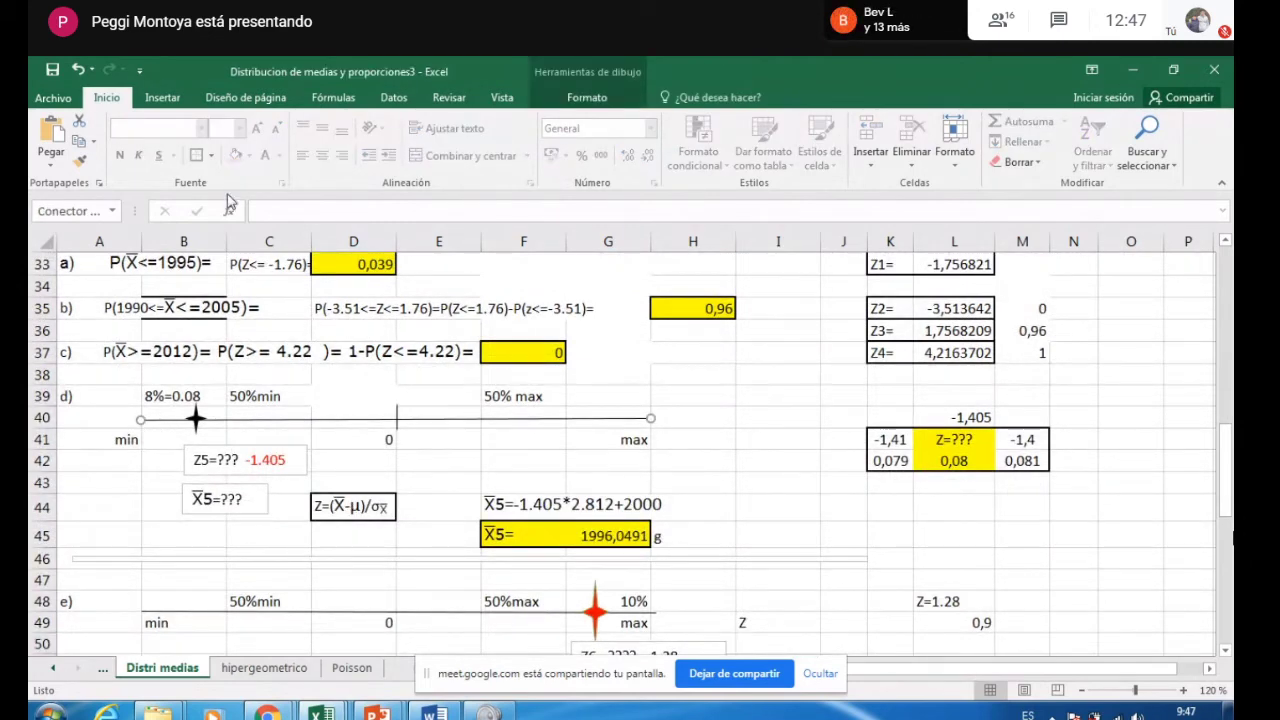
pyautogui.rightClick(314, 418)
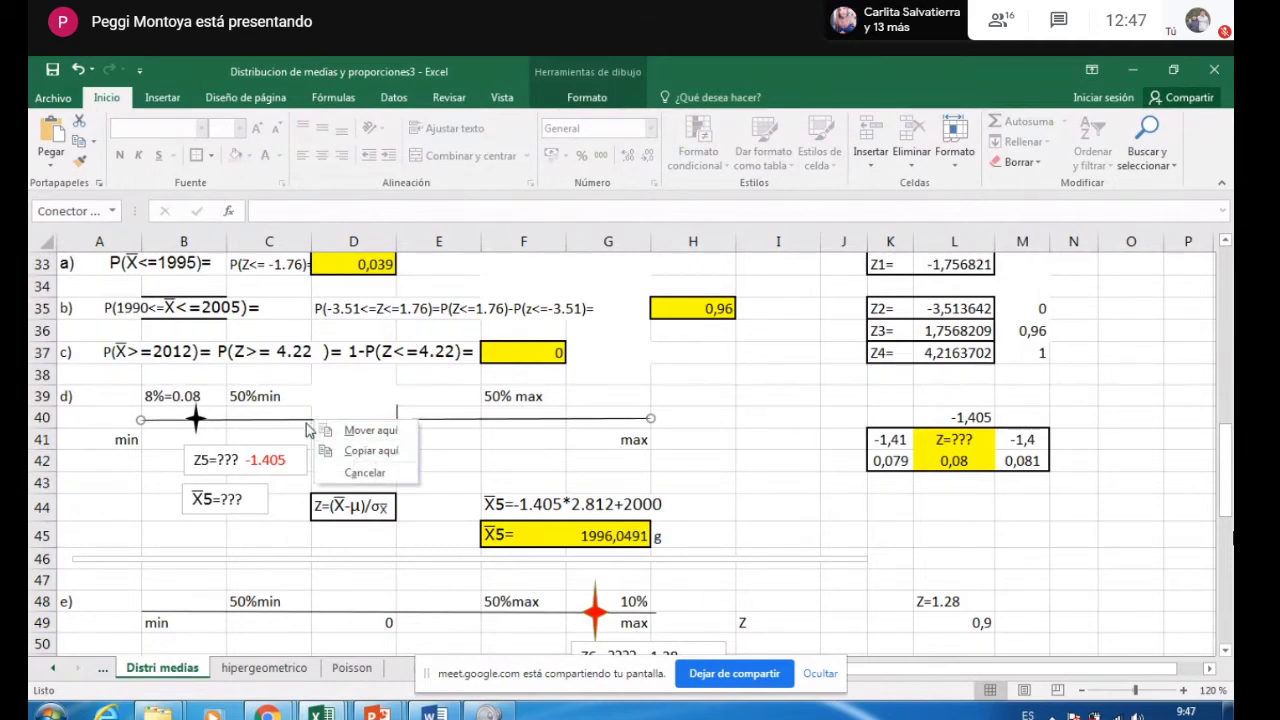
pyautogui.press('Escape')
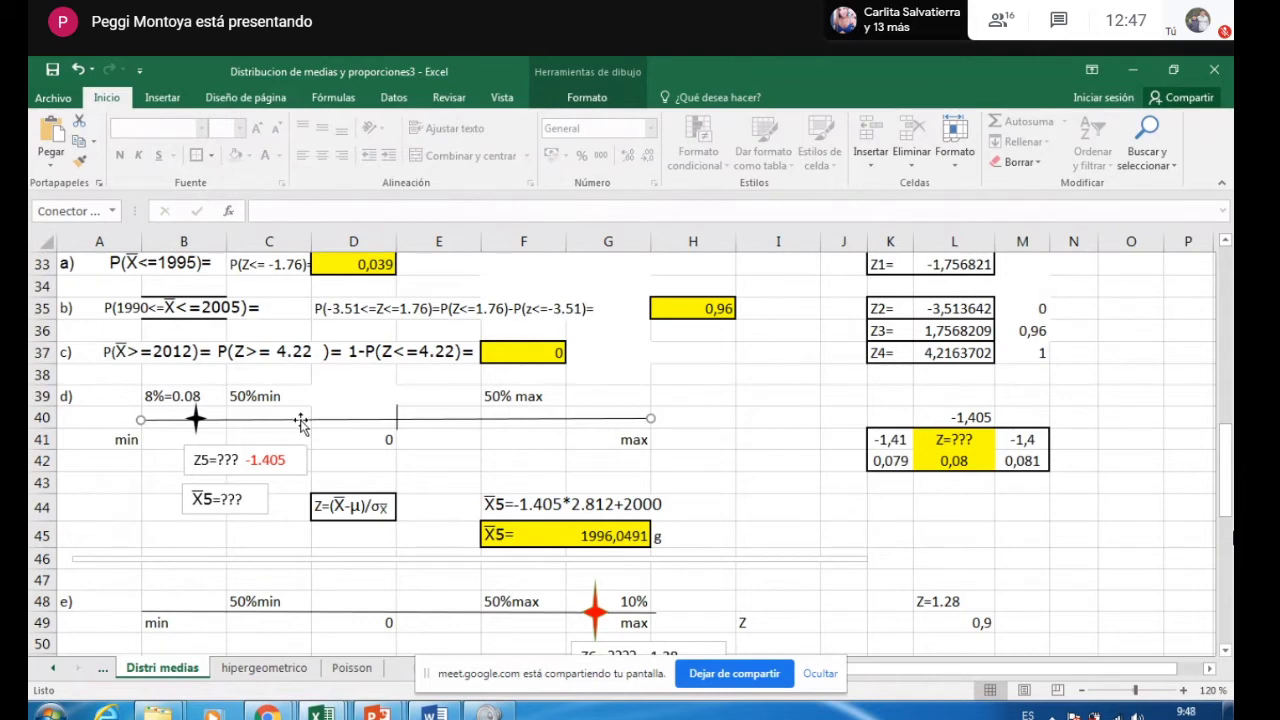
pyautogui.rightClick(301, 421)
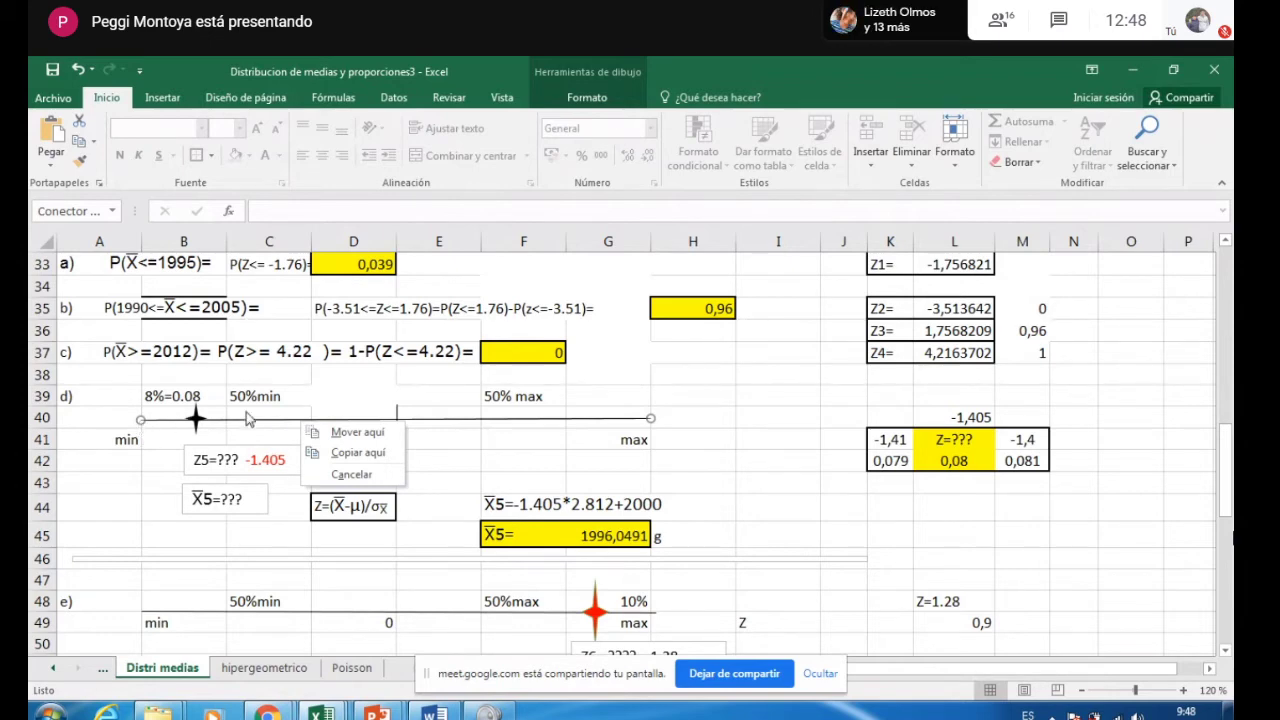
pyautogui.click(563, 443)
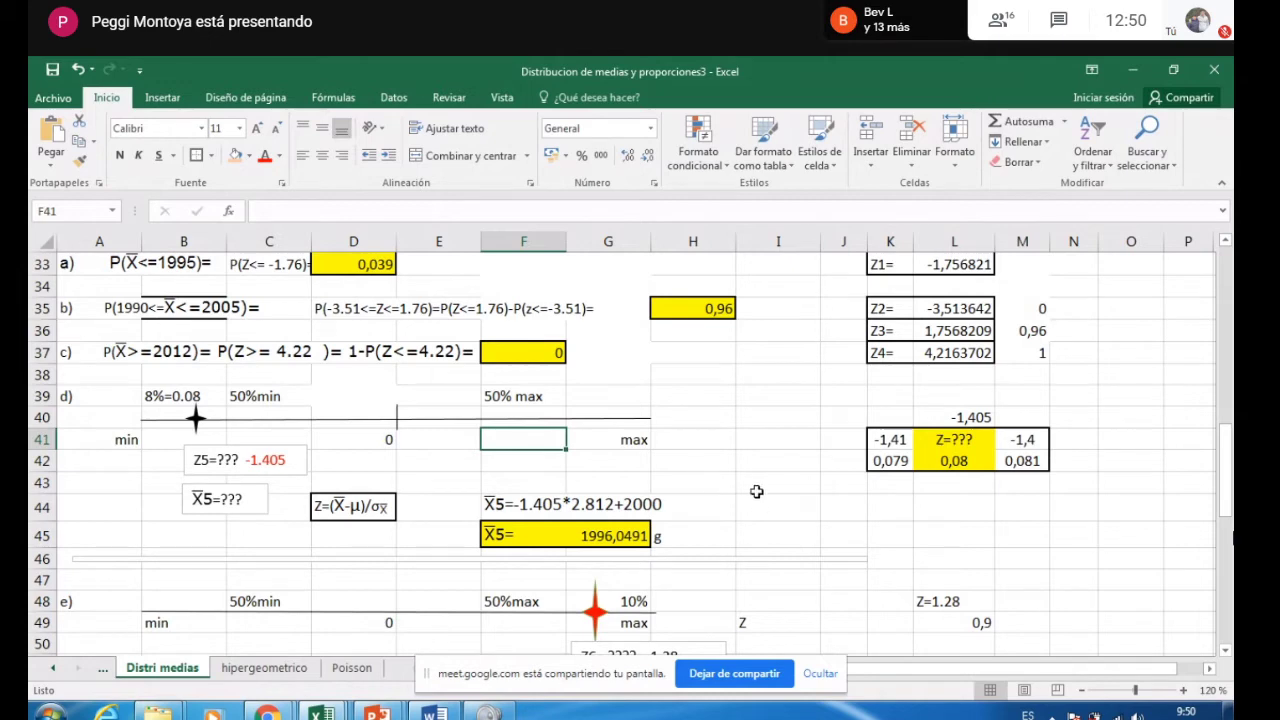
# - Go back up to exercise 17 and move the Z table picture down, clear of the statement and the population and sample data
pyautogui.press('Up')
pyautogui.press('Up')
pyautogui.press('Up')
pyautogui.press('Up')
pyautogui.press('Up')
pyautogui.press('Up')
pyautogui.press('Up')
pyautogui.press('Up')
pyautogui.press('Up')
pyautogui.press('Up')
pyautogui.press('Up')
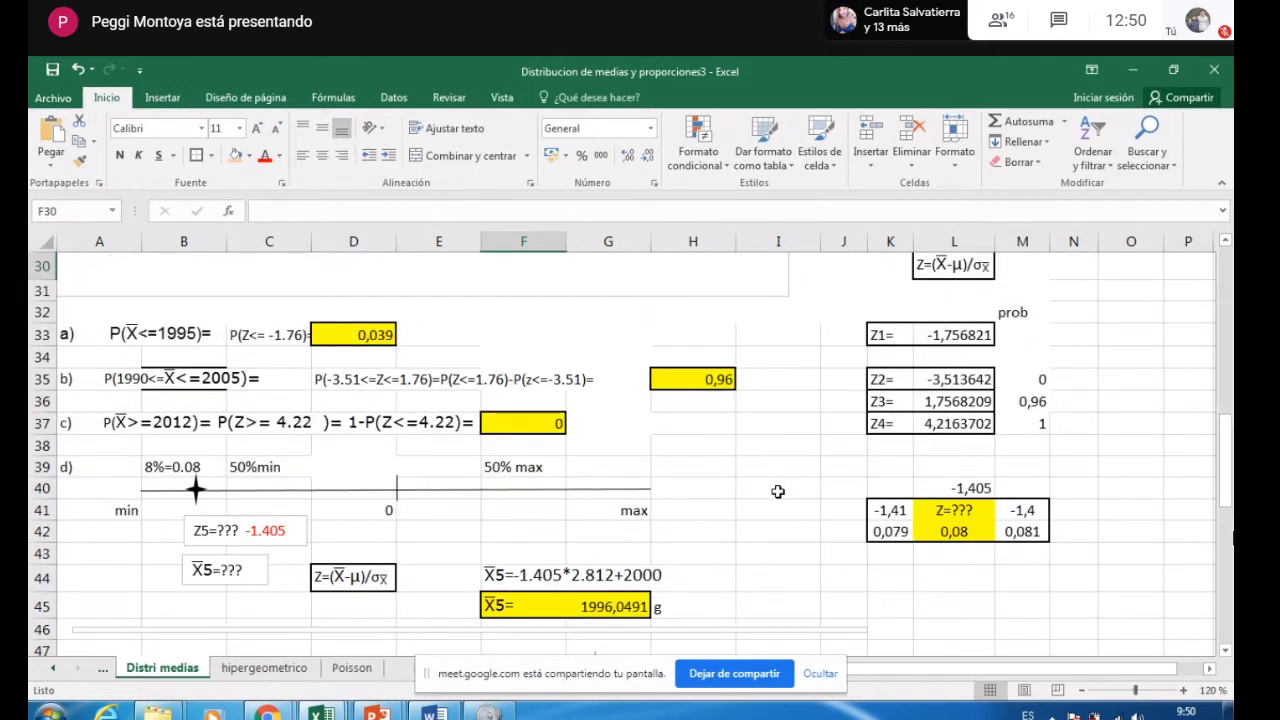
pyautogui.press('Up')
pyautogui.press('Up')
pyautogui.press('Up')
pyautogui.press('Up')
pyautogui.press('Up')
pyautogui.press('Up')
pyautogui.press('Up')
pyautogui.press('Up')
pyautogui.press('Up')
pyautogui.press('Up')
pyautogui.press('Up')
pyautogui.press('Up')
pyautogui.moveTo(808, 440); pyautogui.dragTo(803, 654)
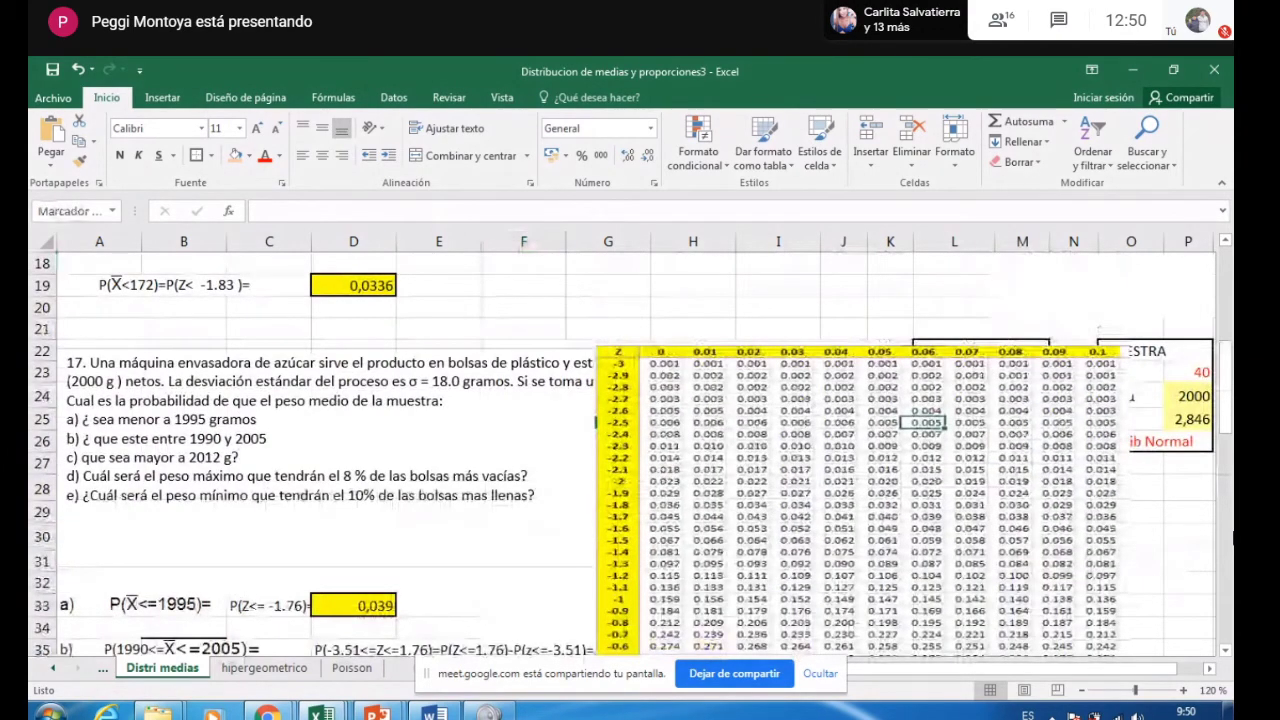
pyautogui.moveTo(826, 610); pyautogui.dragTo(846, 548)
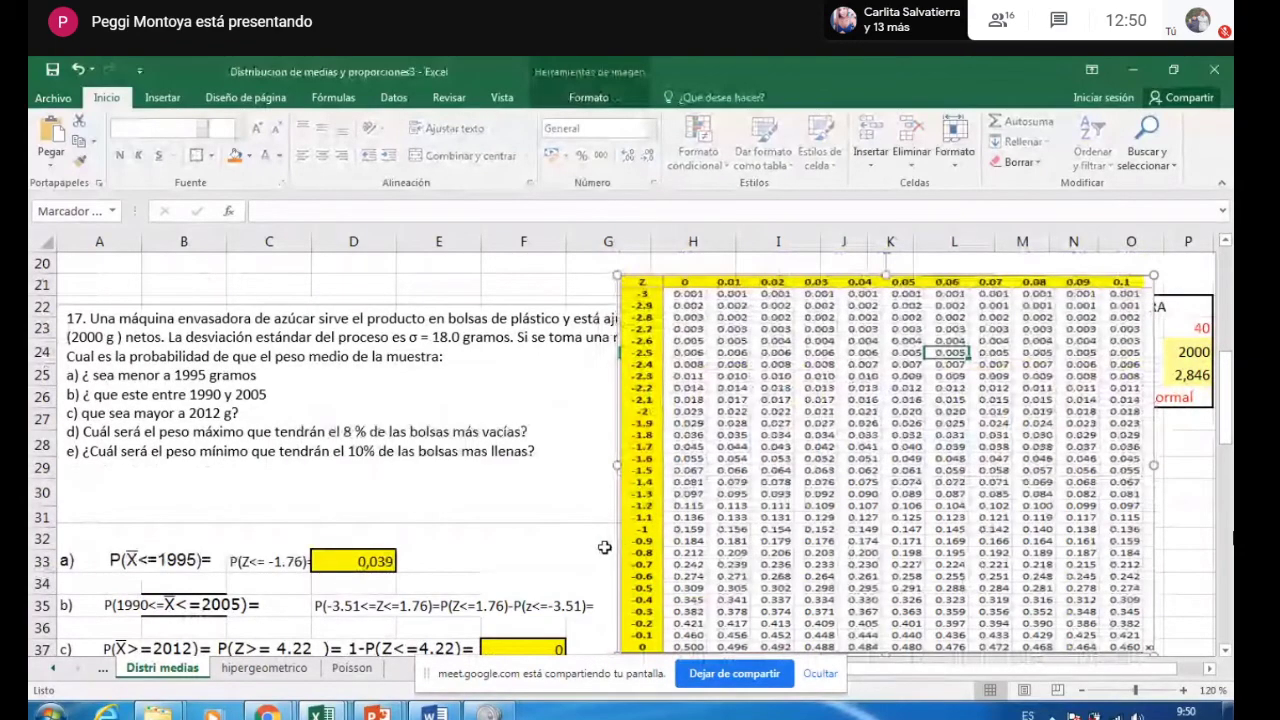
pyautogui.press('Down')
pyautogui.press('Down')
pyautogui.press('Down')
pyautogui.press('Down')
pyautogui.press('Down')
pyautogui.press('Down')
pyautogui.press('Down')
pyautogui.press('Down')
pyautogui.press('Down')
pyautogui.press('Down')
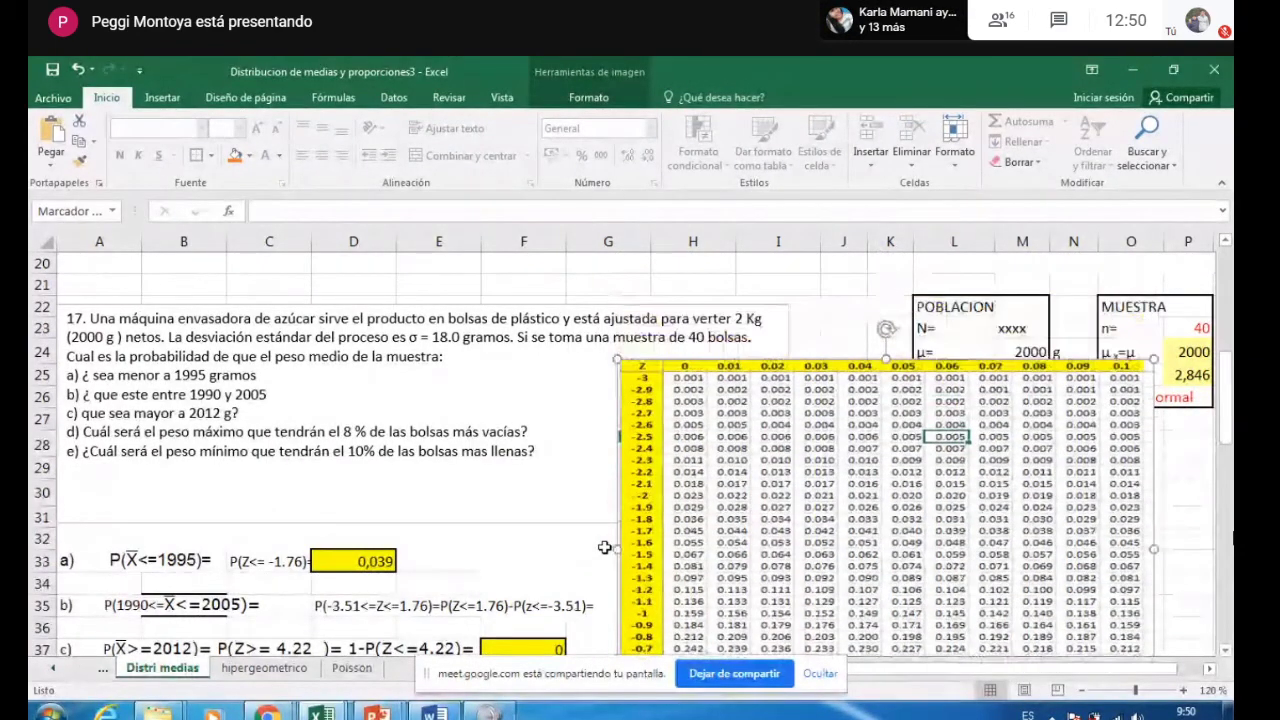
pyautogui.press('Down')
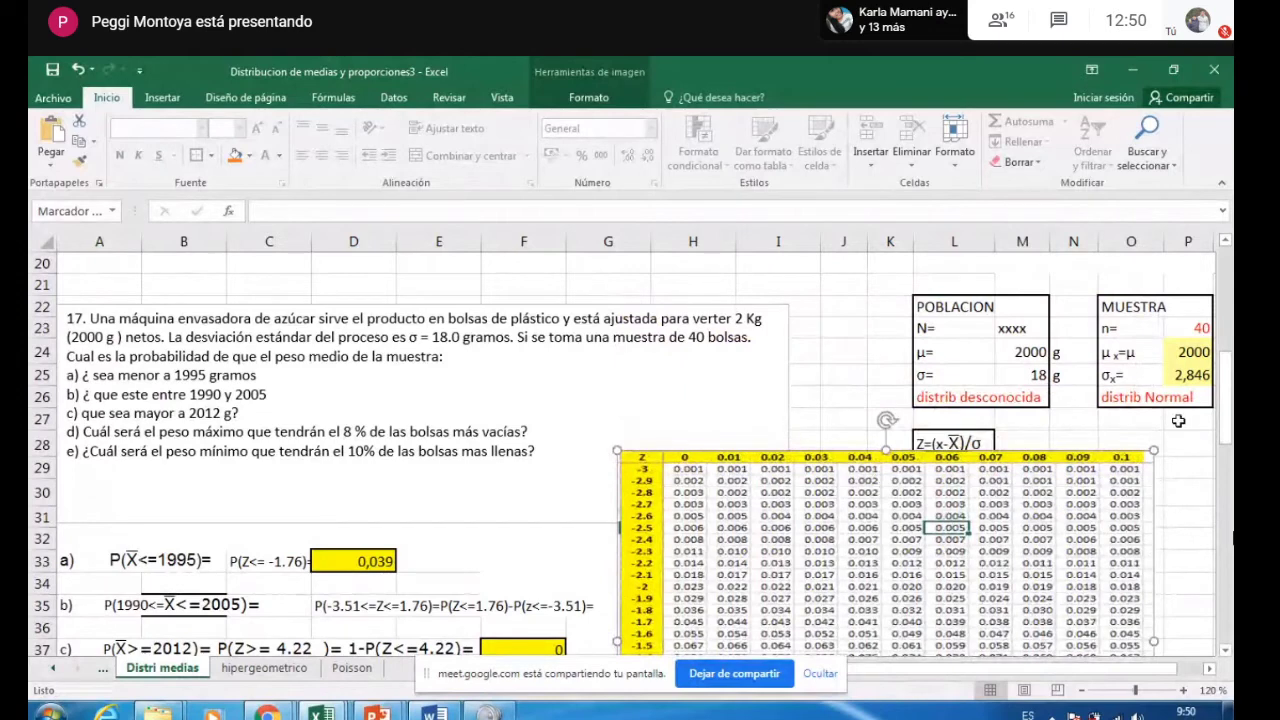
pyautogui.click(1182, 497)
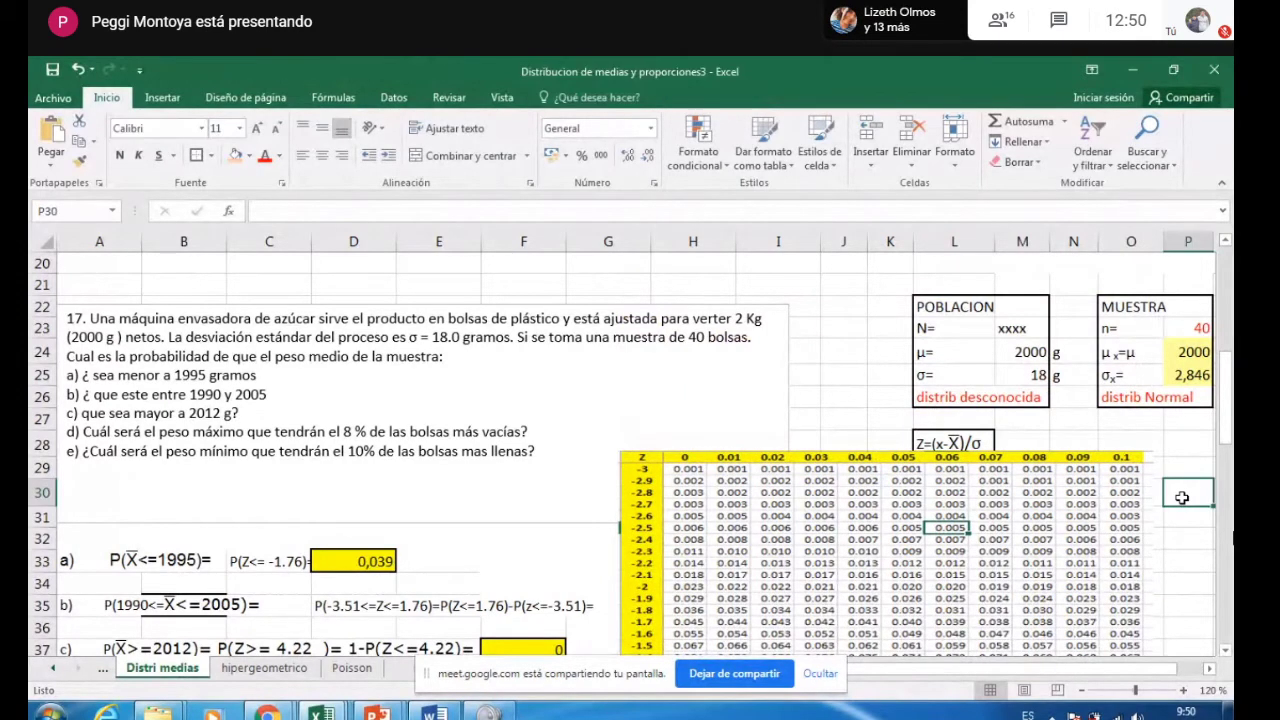
# - Move the Z table picture out of the part d and e solutions to the empty area starting around cell O37
pyautogui.press('pagedown')
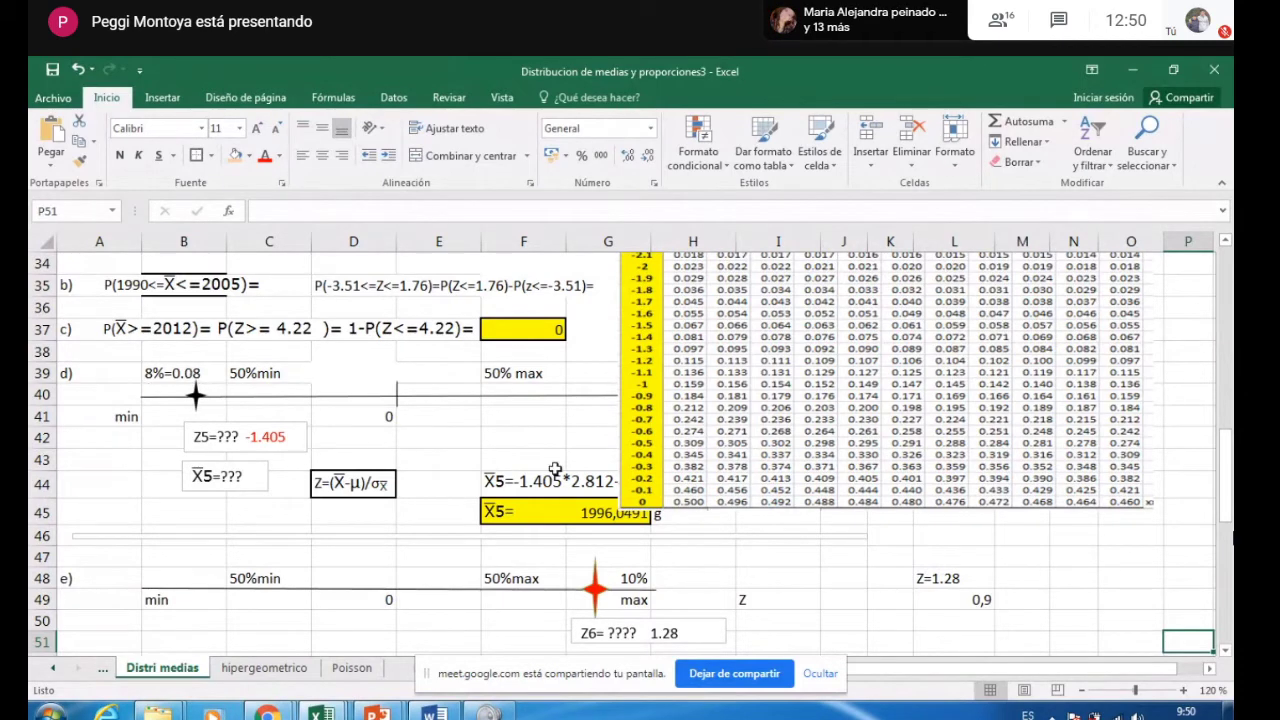
pyautogui.click(795, 396)
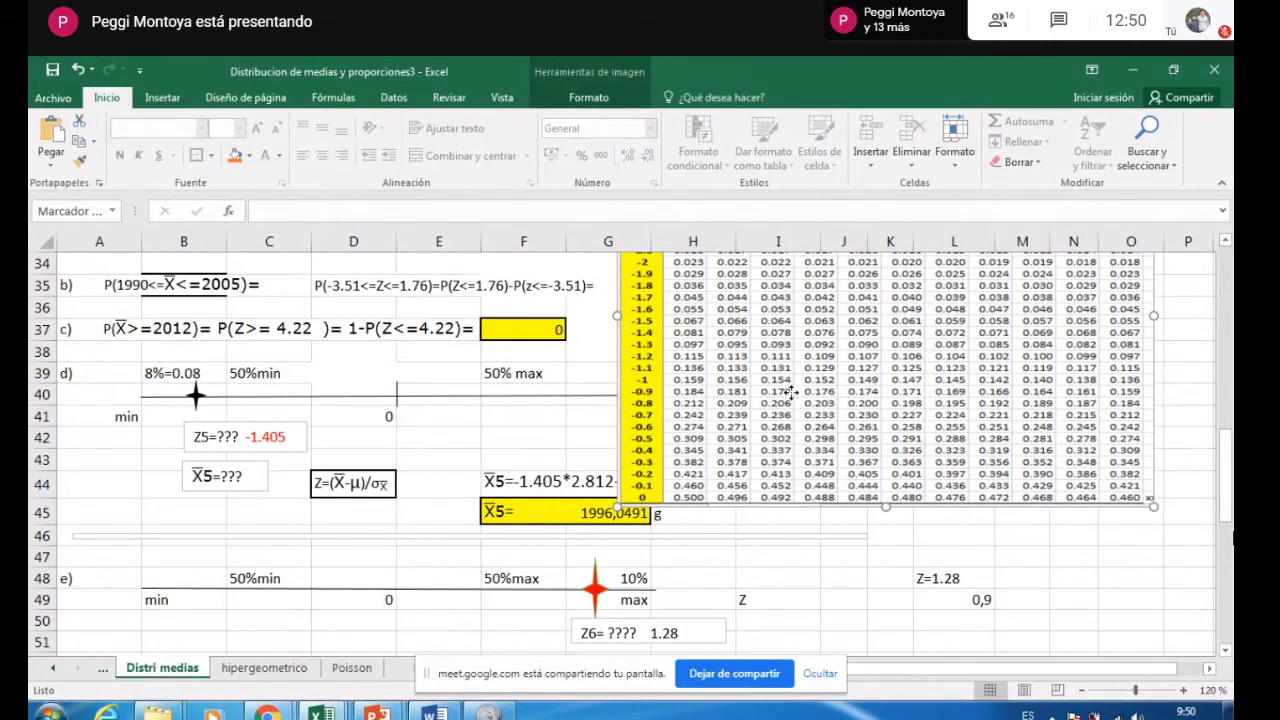
pyautogui.moveTo(790, 393); pyautogui.dragTo(806, 545)
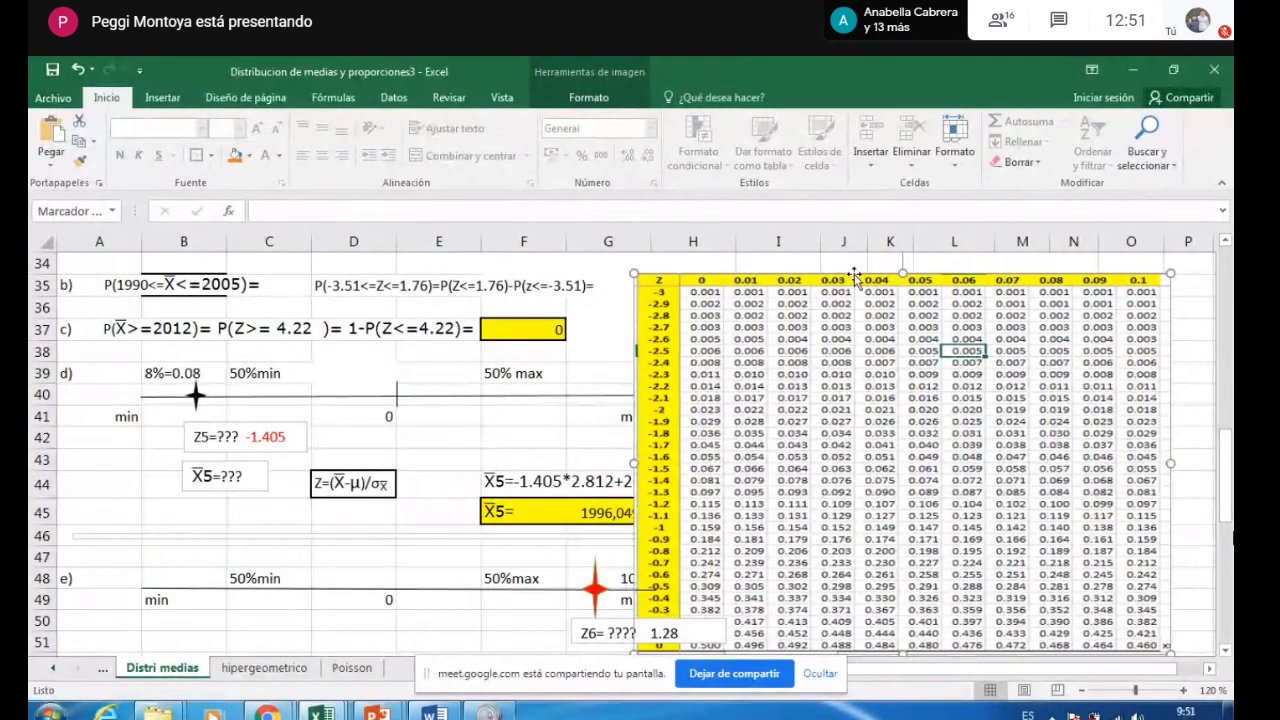
pyautogui.moveTo(853, 276); pyautogui.dragTo(560, 610)
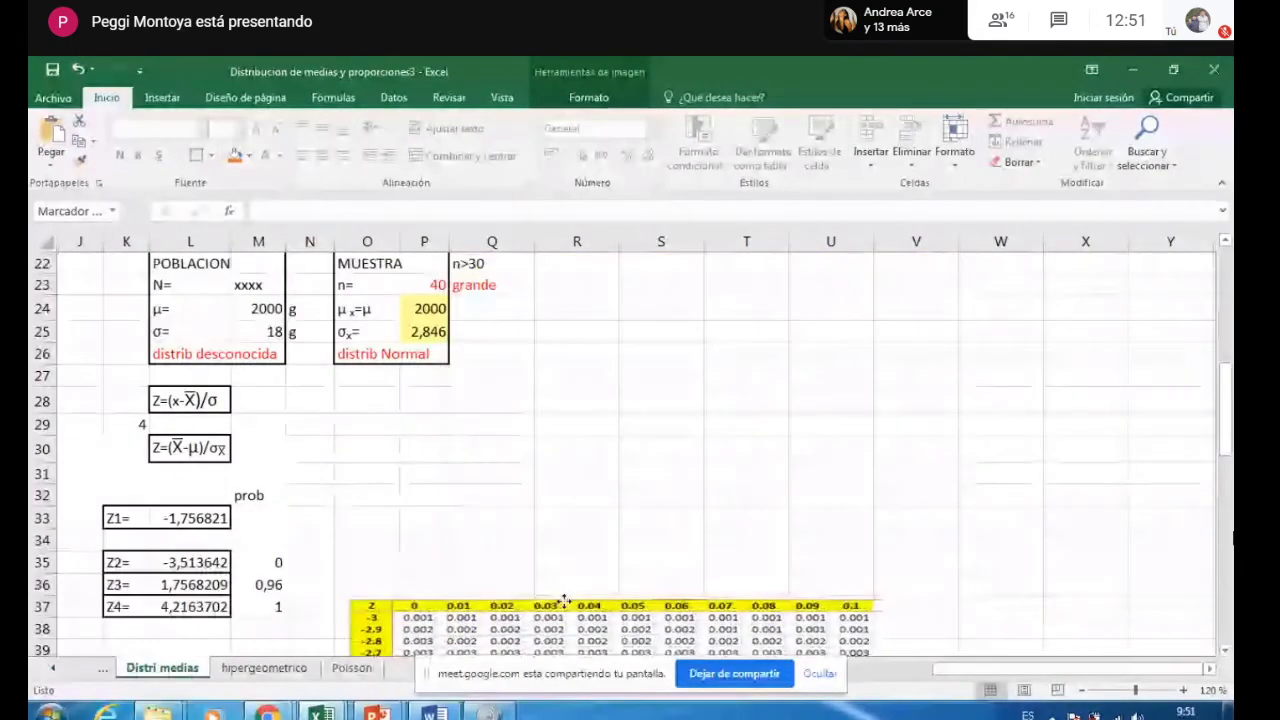
pyautogui.click(735, 533)
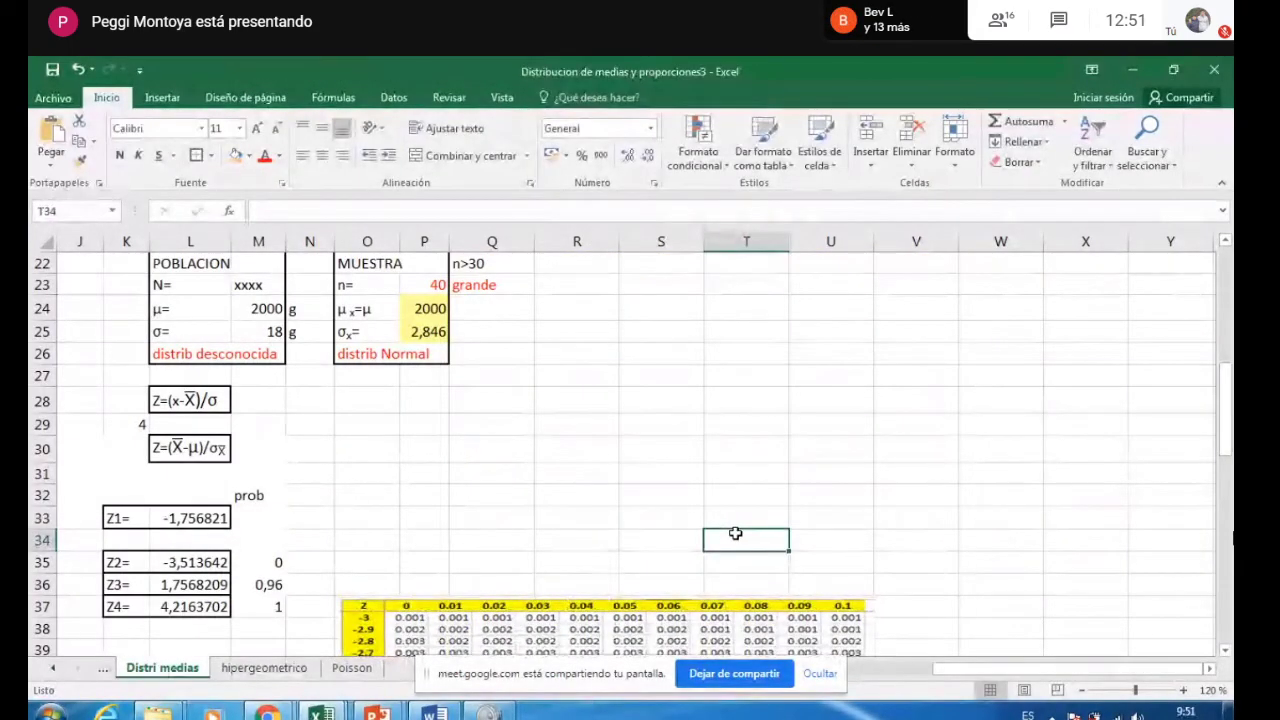
# - Shift the Z table up beside the part d interpolation box and look up the 0,08 probability of L42 in it
pyautogui.press('Down')
pyautogui.press('Down')
pyautogui.press('Down')
pyautogui.press('Down')
pyautogui.press('Down')
pyautogui.press('Down')
pyautogui.press('Down')
pyautogui.press('Down')
pyautogui.press('Down')
pyautogui.press('Down')
pyautogui.press('Down')
pyautogui.press('Down')
pyautogui.press('Down')
pyautogui.press('Down')
pyautogui.press('Down')
pyautogui.press('Down')
pyautogui.press('Down')
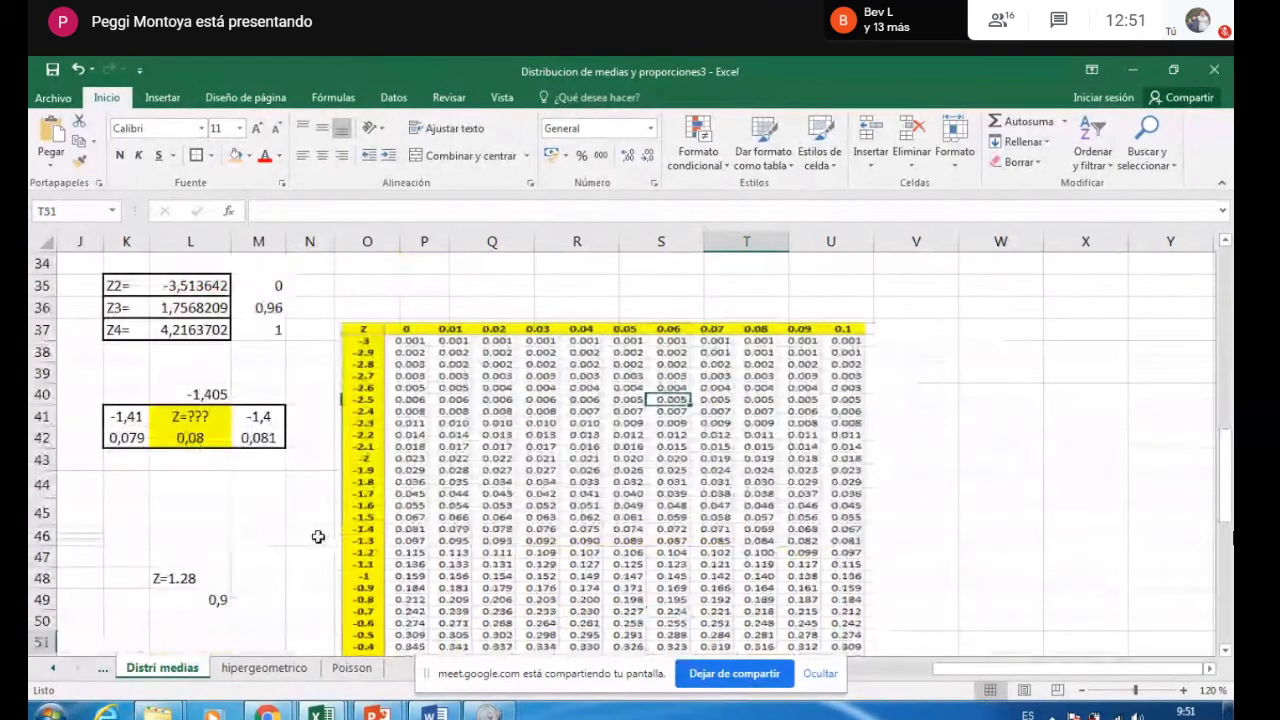
pyautogui.click(193, 443)
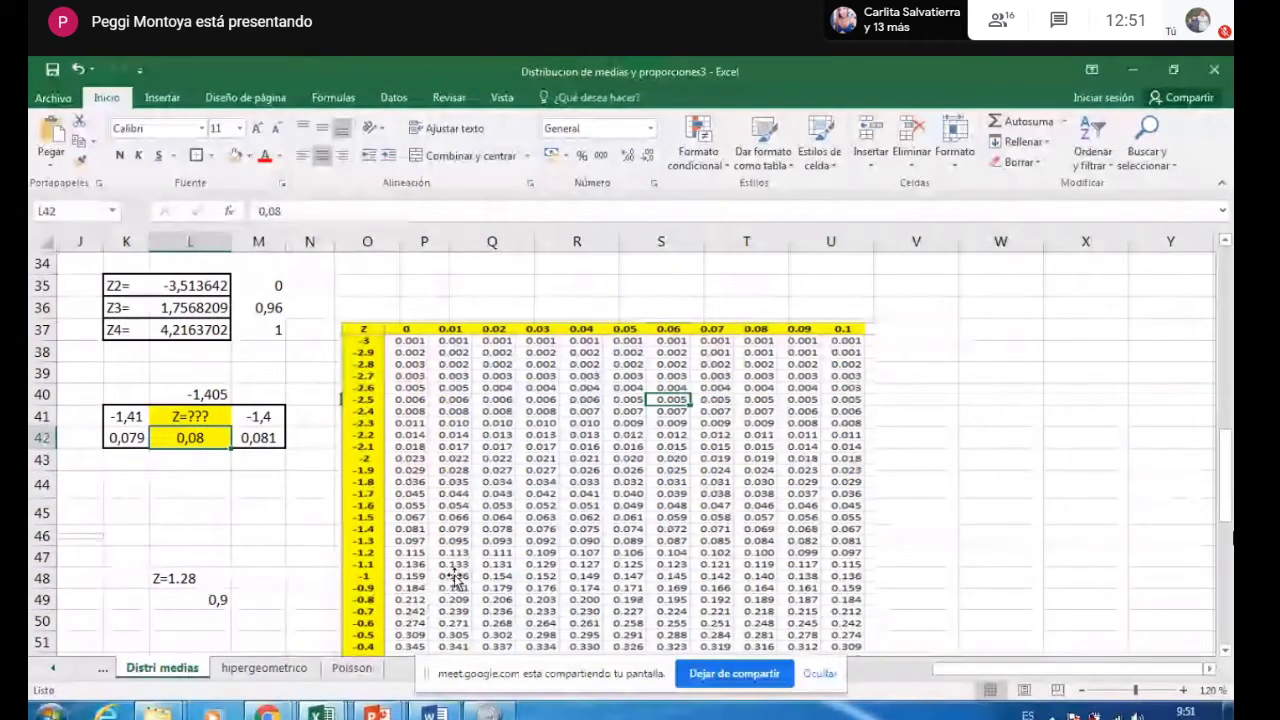
pyautogui.moveTo(455, 578); pyautogui.dragTo(446, 467)
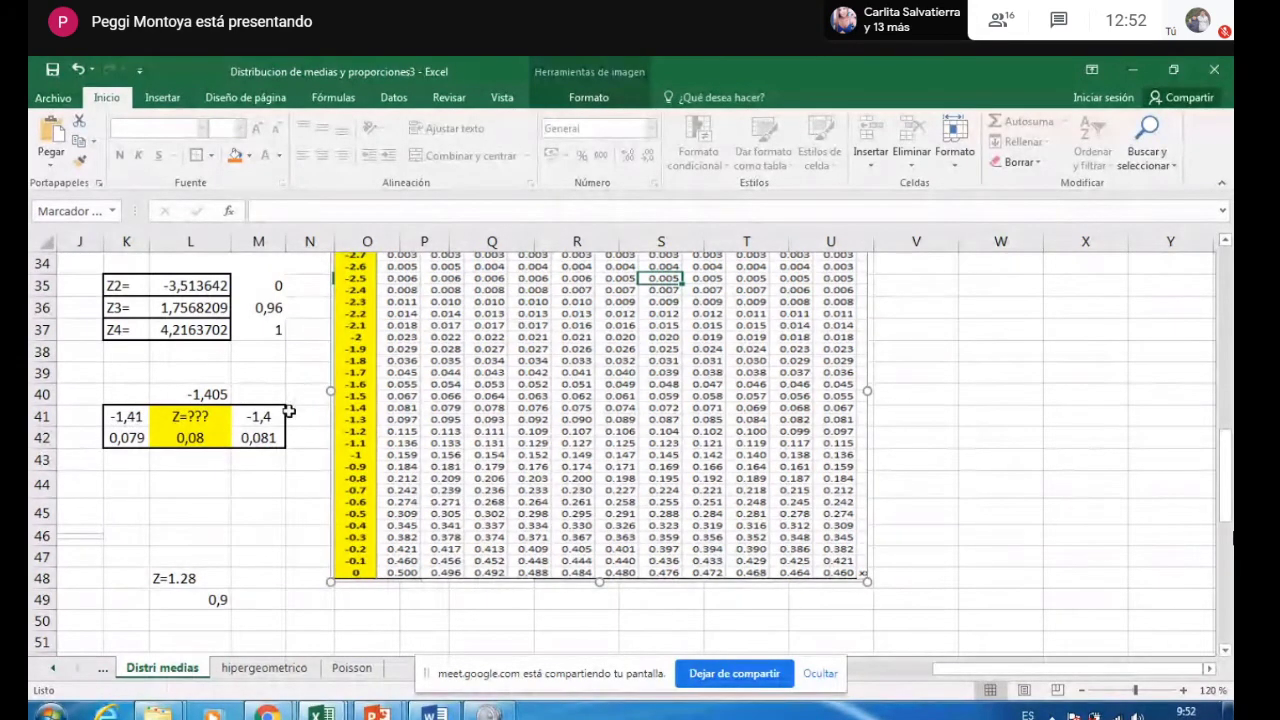
# - Check the formula averaging the two neighbouring Z values in L40 and return to the part d solution at column A
pyautogui.click(206, 395)
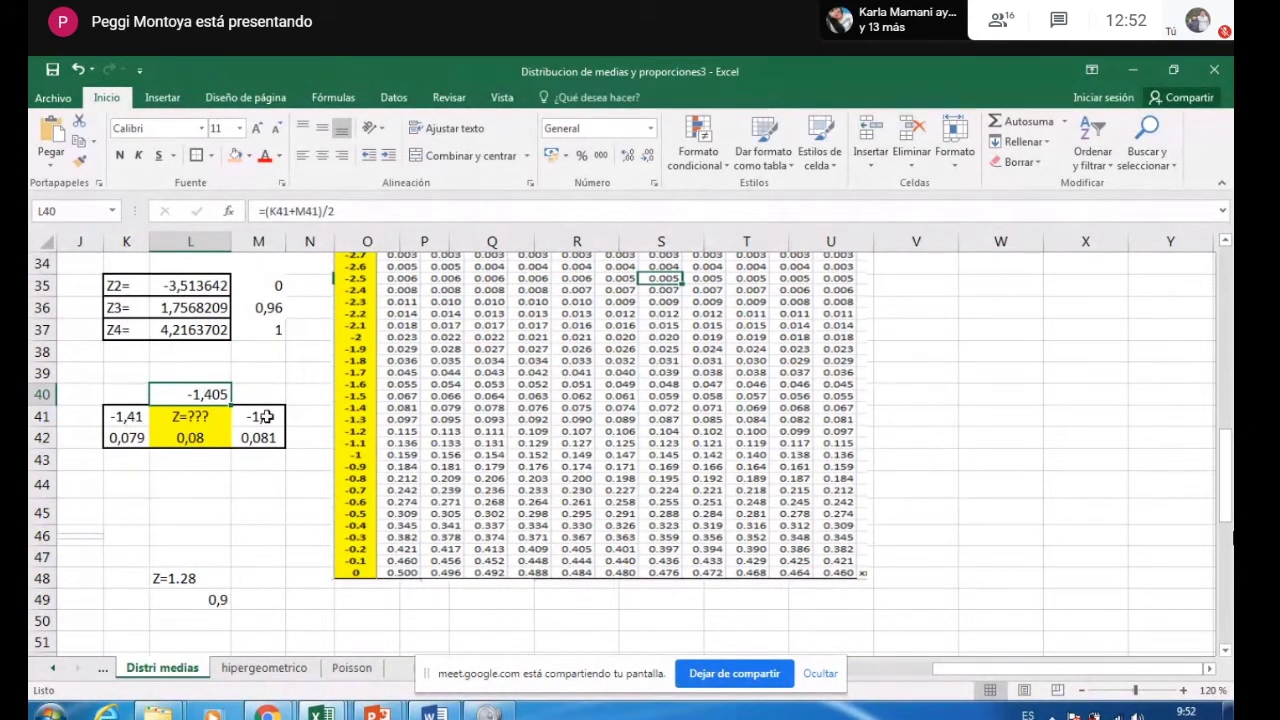
pyautogui.click(248, 484)
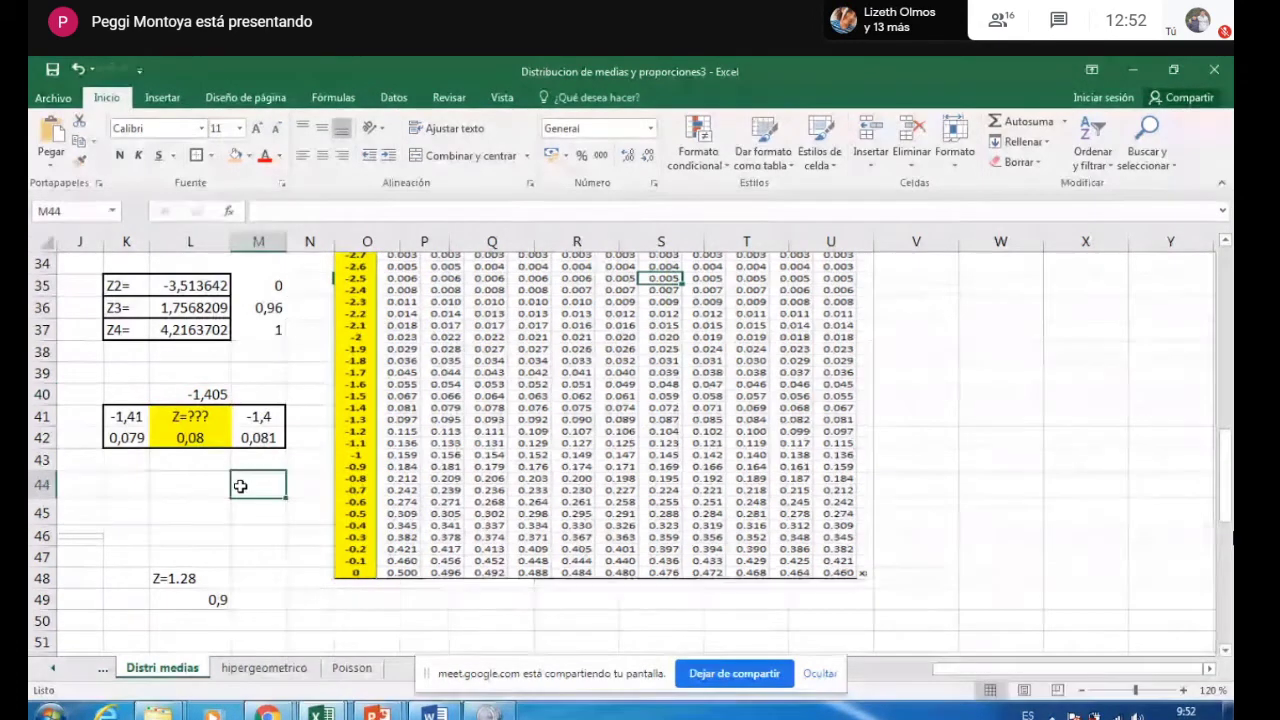
pyautogui.press('Left')
pyautogui.press('Left')
pyautogui.press('Left')
pyautogui.press('Left')
pyautogui.press('Left')
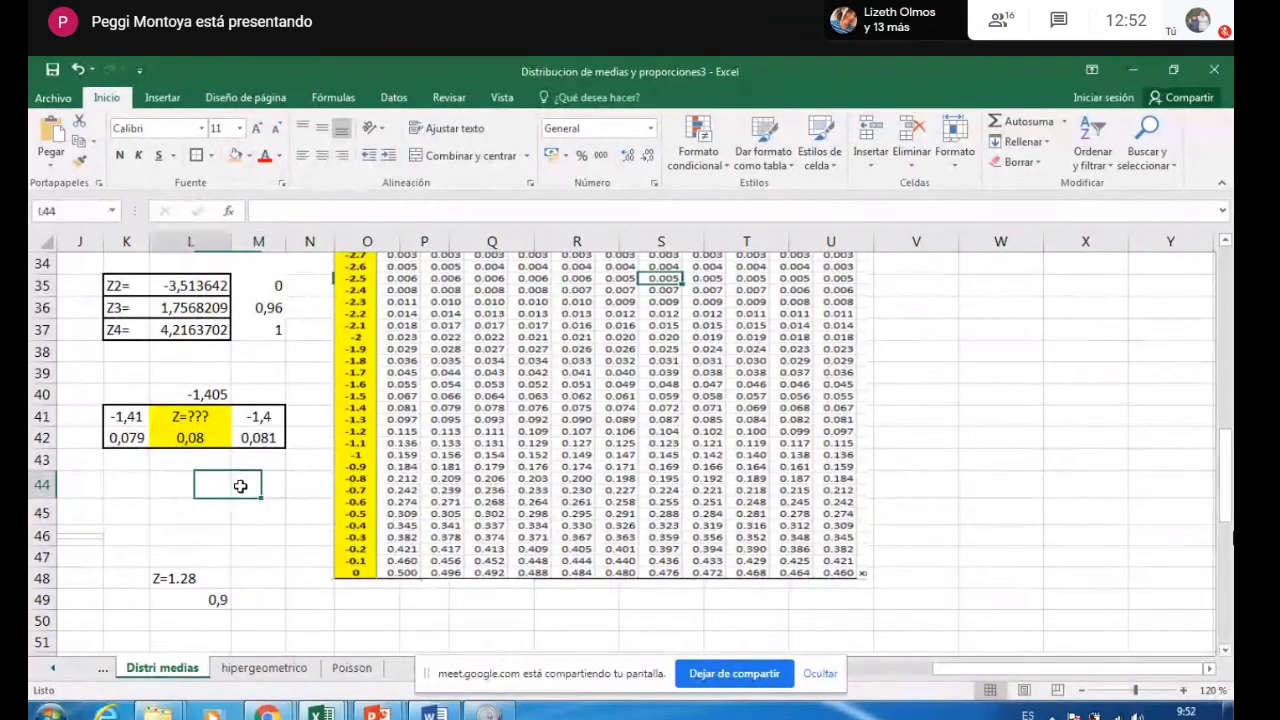
pyautogui.press('Left')
pyautogui.press('Left')
pyautogui.press('Left')
pyautogui.press('Left')
pyautogui.press('Left')
pyautogui.press('Left')
pyautogui.press('Left')
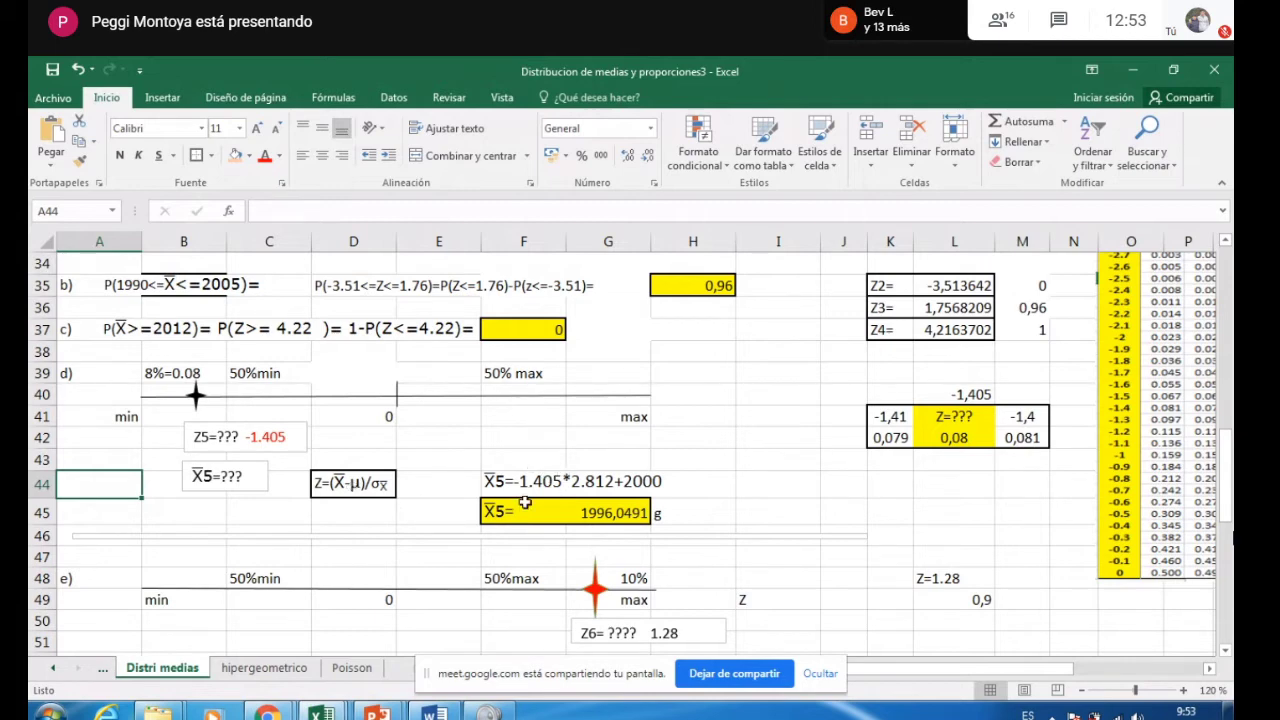
# - Review the X̅5 expression in row 44 and compare its standard error with σx in the exercise 17 sample data
pyautogui.click(594, 481)
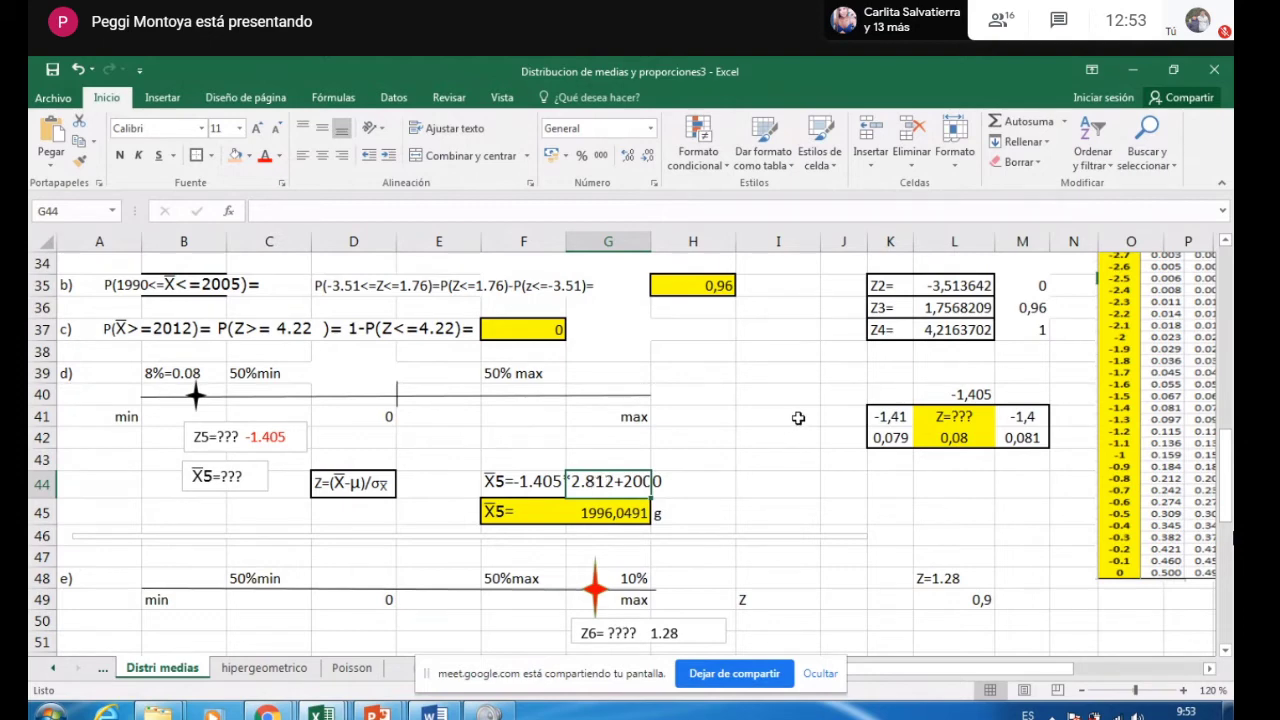
pyautogui.press('Up')
pyautogui.press('Up')
pyautogui.press('Up')
pyautogui.press('Up')
pyautogui.press('Up')
pyautogui.press('Up')
pyautogui.press('Up')
pyautogui.press('Up')
pyautogui.press('Up')
pyautogui.press('Up')
pyautogui.press('Up')
pyautogui.press('Up')
pyautogui.press('Up')
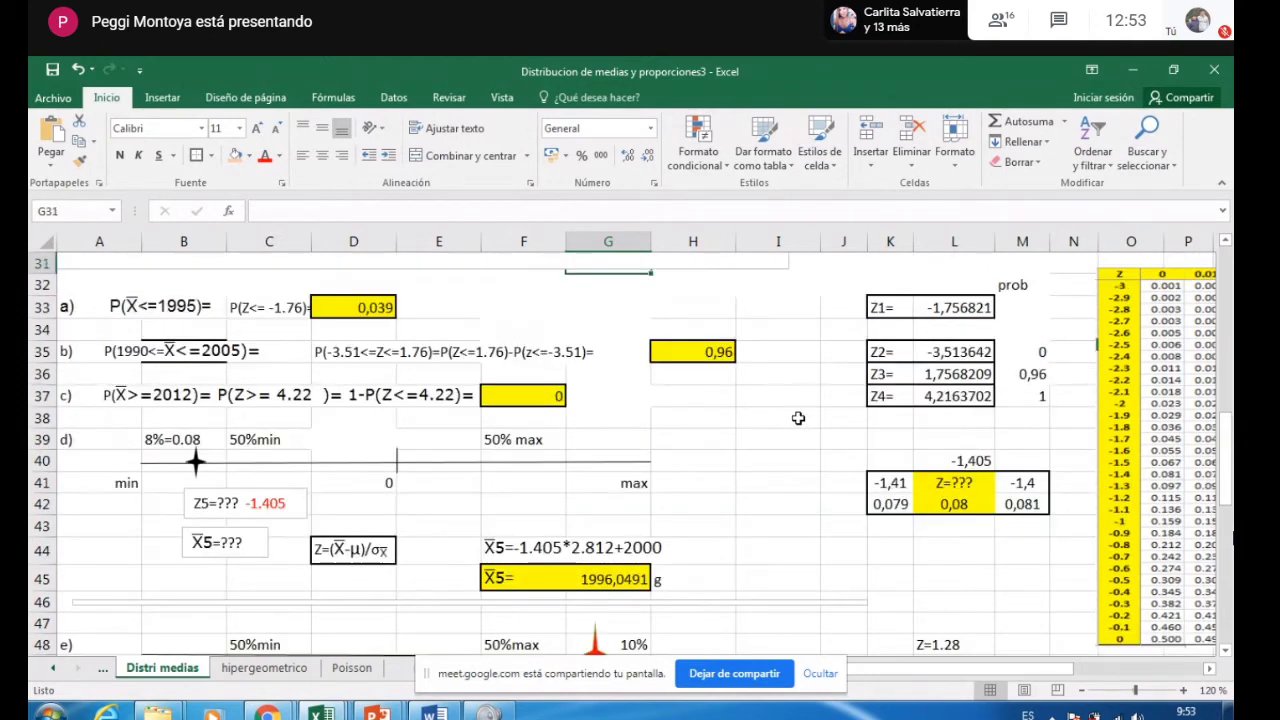
pyautogui.press('Up')
pyautogui.press('Up')
pyautogui.press('Up')
pyautogui.press('Up')
pyautogui.press('Up')
pyautogui.press('Up')
pyautogui.press('Up')
pyautogui.press('Up')
pyautogui.press('Up')
pyautogui.press('Up')
pyautogui.press('Up')
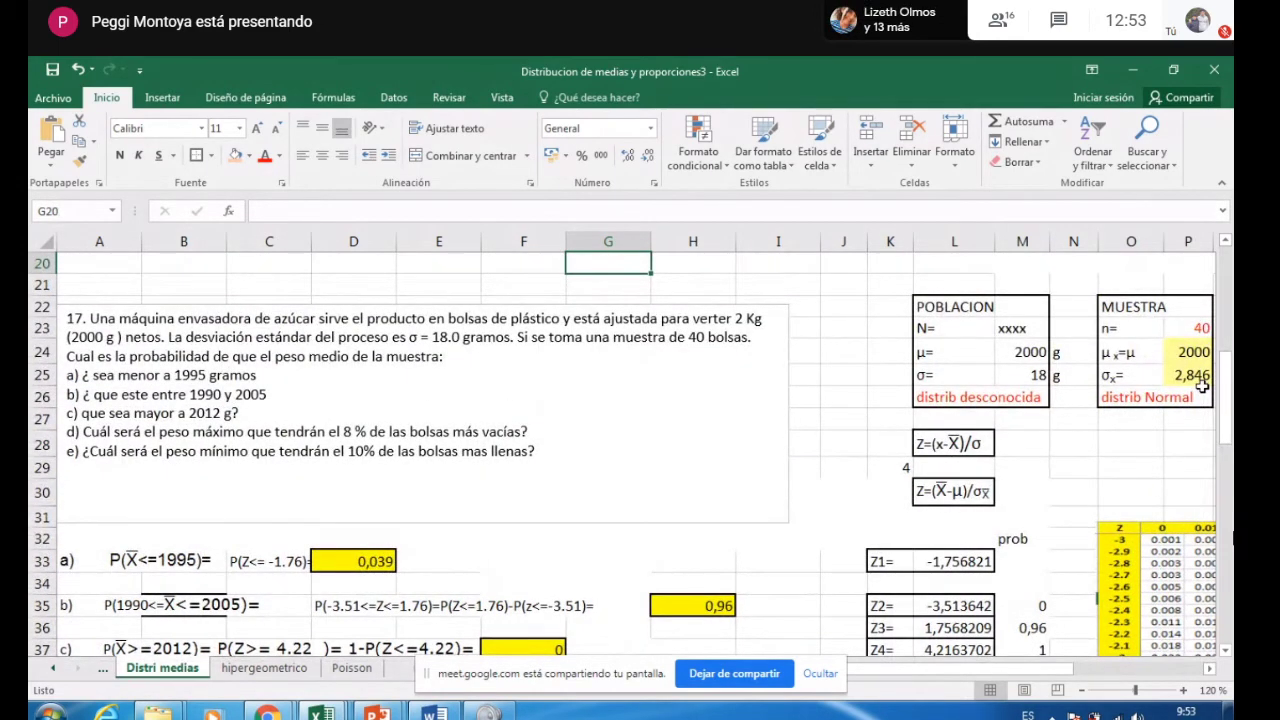
# - Correct the standard error in the part d expression in F44 so it reads X̅5=-1.405*2.846+2000
pyautogui.click(826, 533)
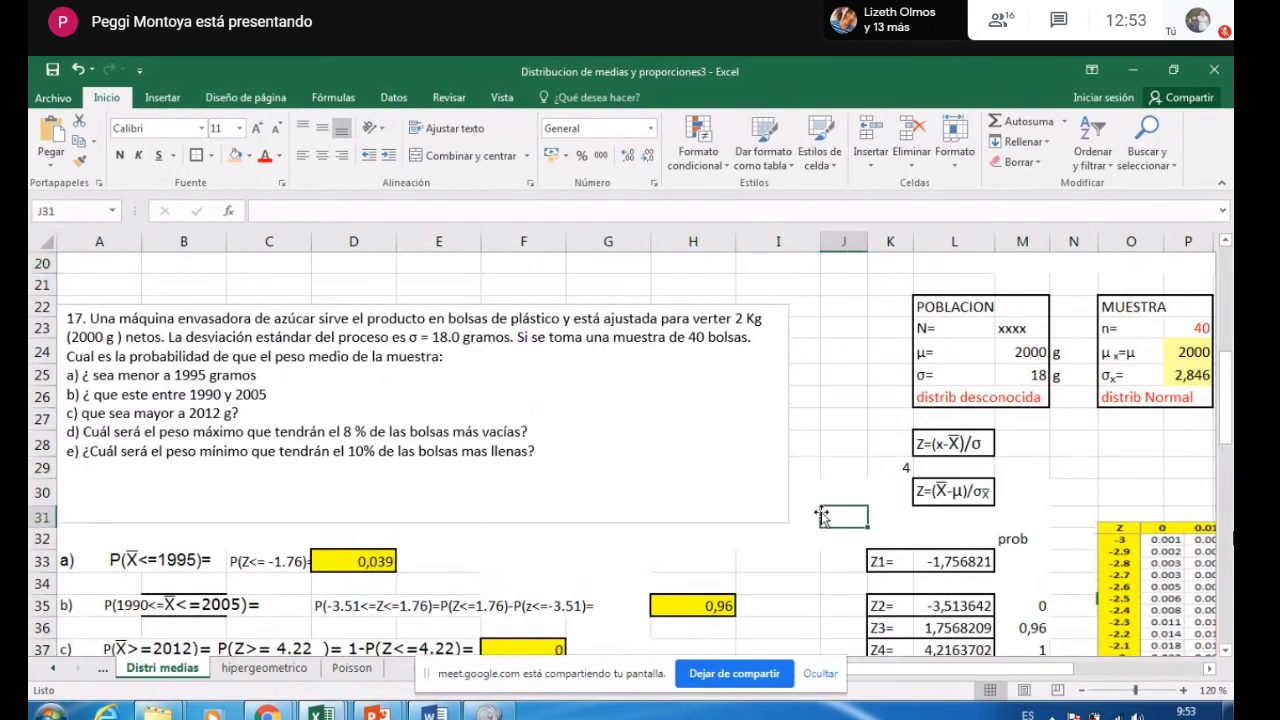
pyautogui.press('Down')
pyautogui.press('Down')
pyautogui.press('Down')
pyautogui.press('Down')
pyautogui.press('Down')
pyautogui.press('Down')
pyautogui.press('Down')
pyautogui.press('Down')
pyautogui.press('Down')
pyautogui.press('Down')
pyautogui.press('Down')
pyautogui.press('Down')
pyautogui.press('Down')
pyautogui.press('Down')
pyautogui.press('Down')
pyautogui.press('Down')
pyautogui.press('Down')
pyautogui.press('Down')
pyautogui.press('Down')
pyautogui.press('Down')
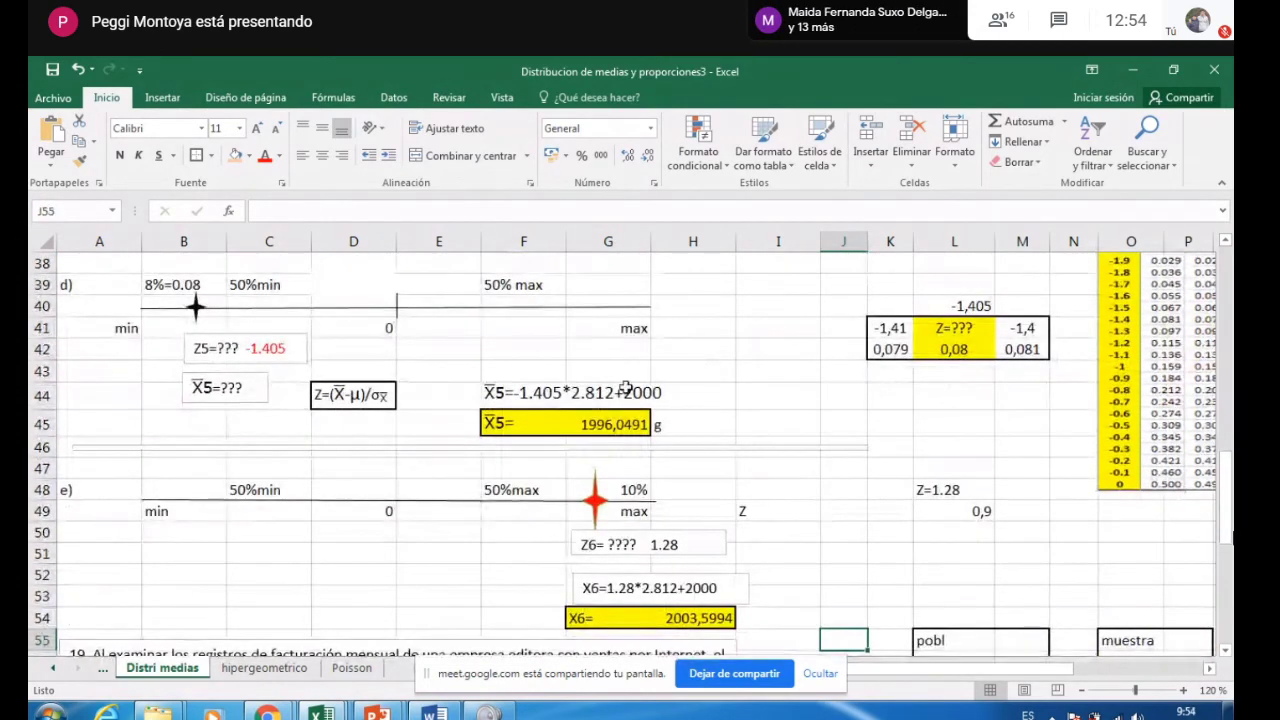
pyautogui.click(589, 392)
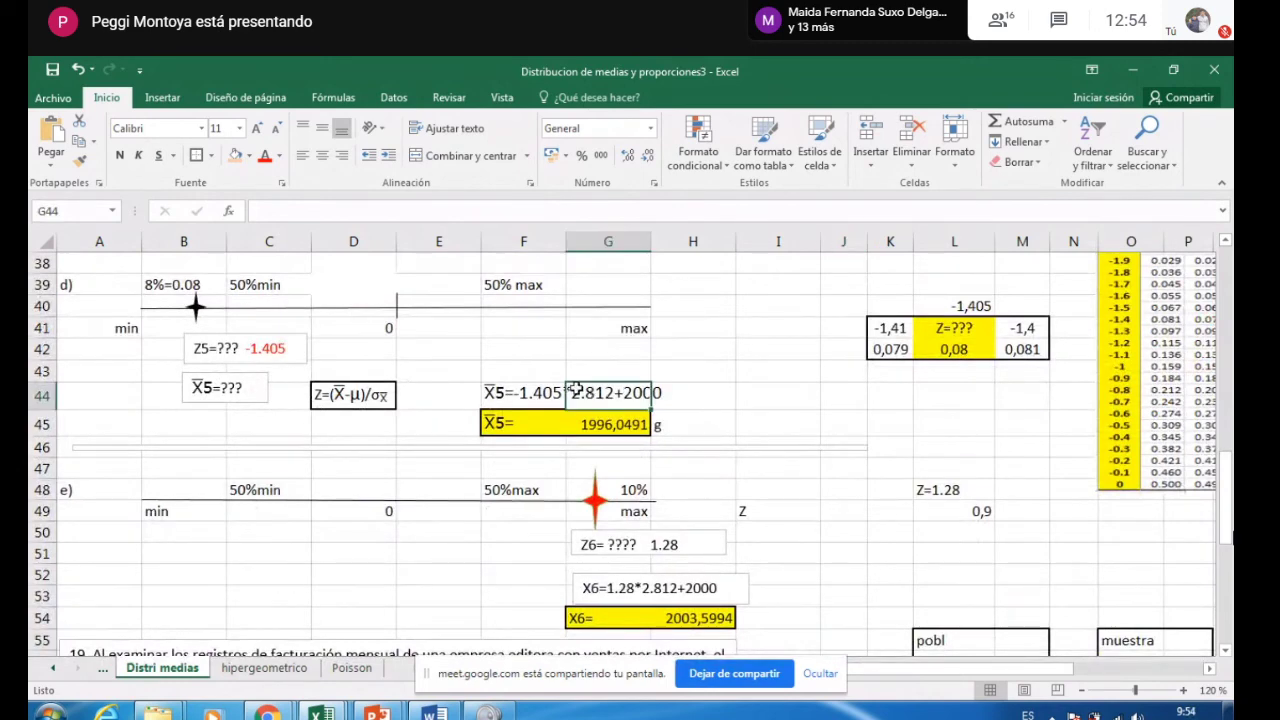
pyautogui.click(553, 392)
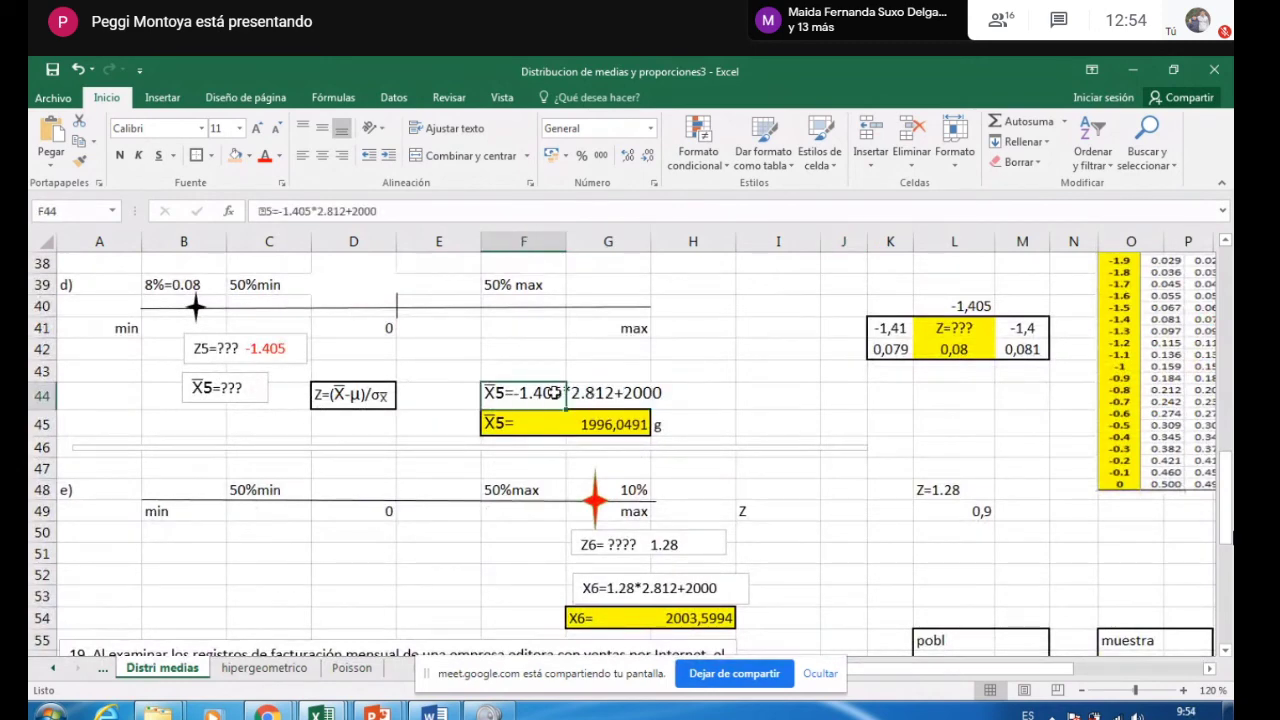
pyautogui.click(334, 212)
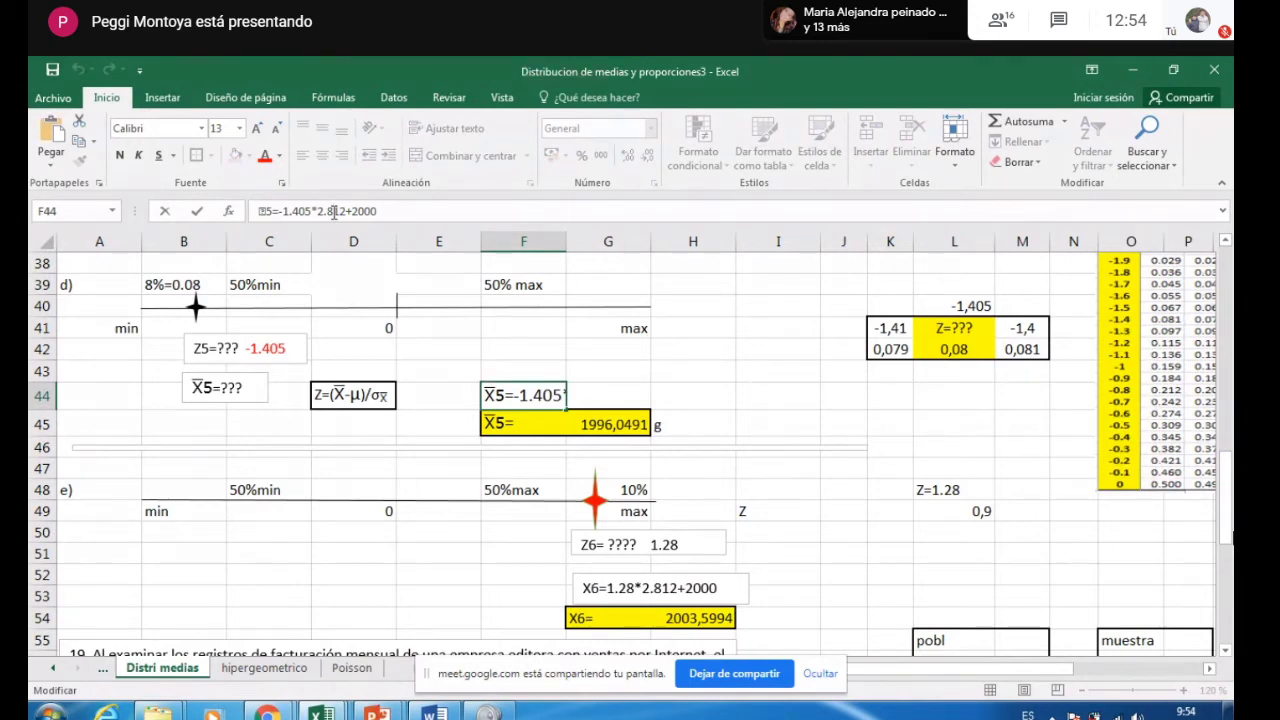
pyautogui.write('4')
pyautogui.press('Delete')
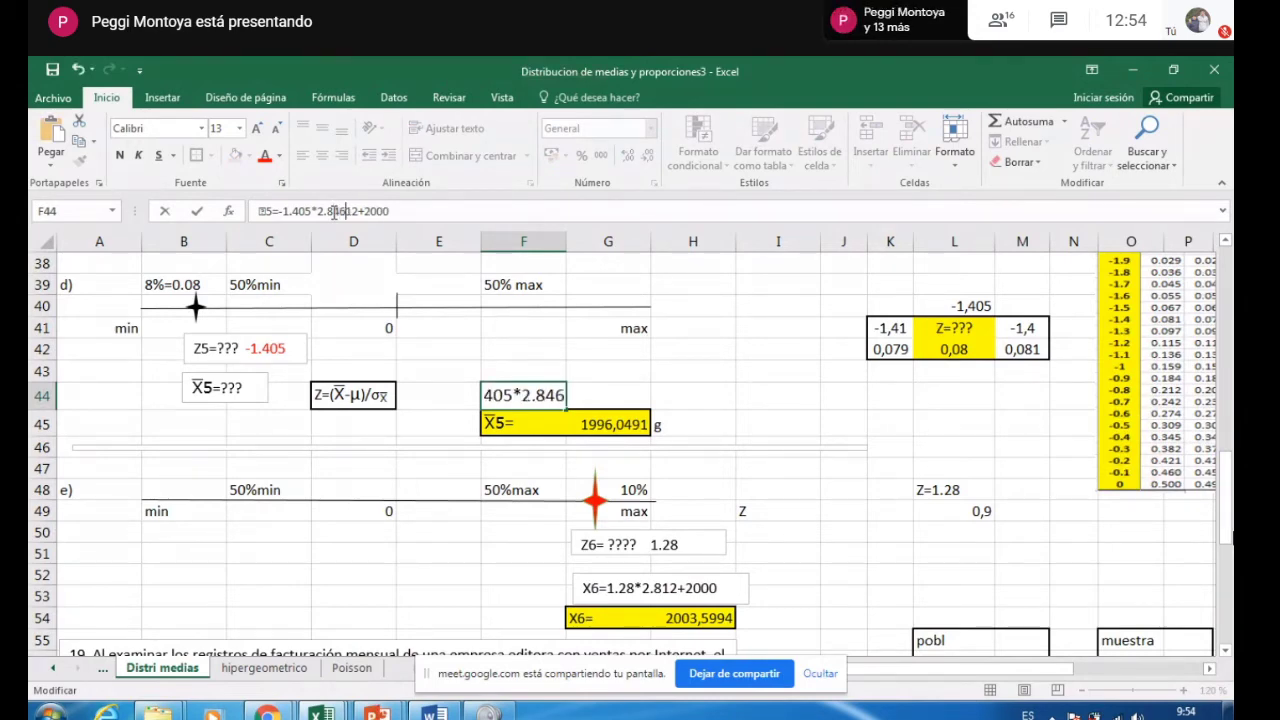
pyautogui.write('6')
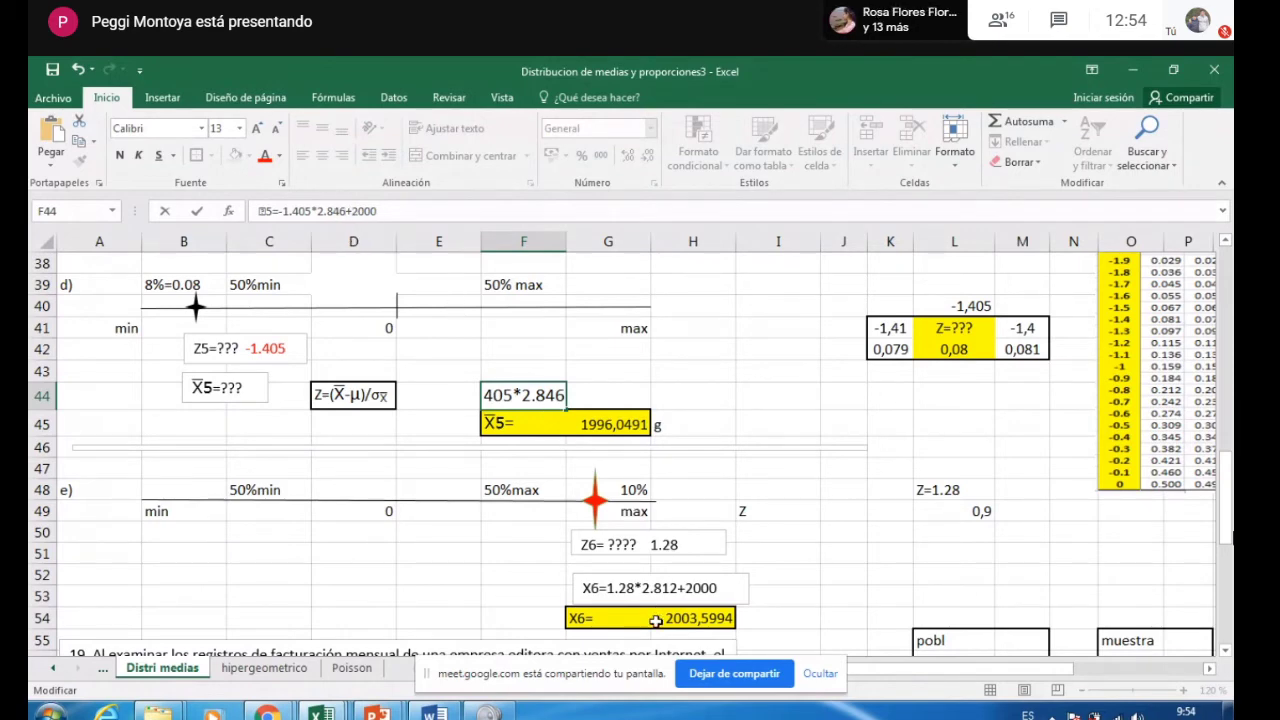
pyautogui.click(597, 424)
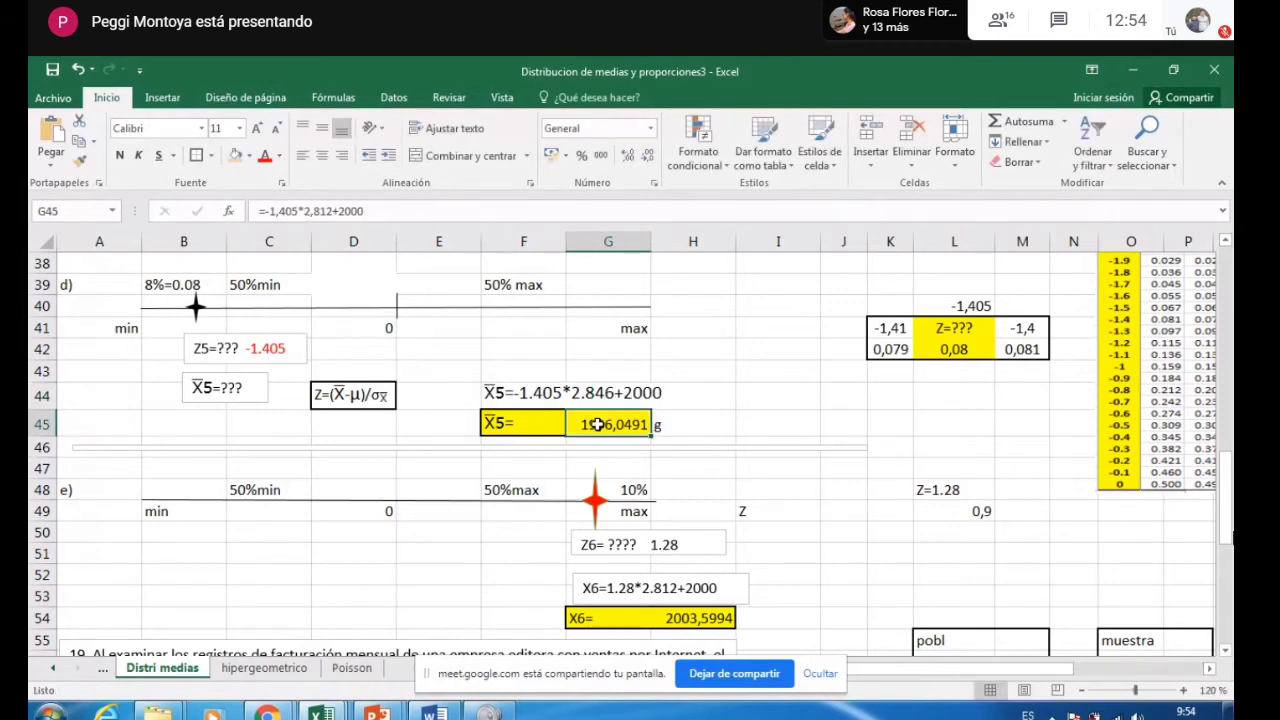
# - Correct the X̄5 formula in G45 to =-1,405*2,846+2000
pyautogui.click(320, 212)
pyautogui.press('Delete')
pyautogui.press('Delete')
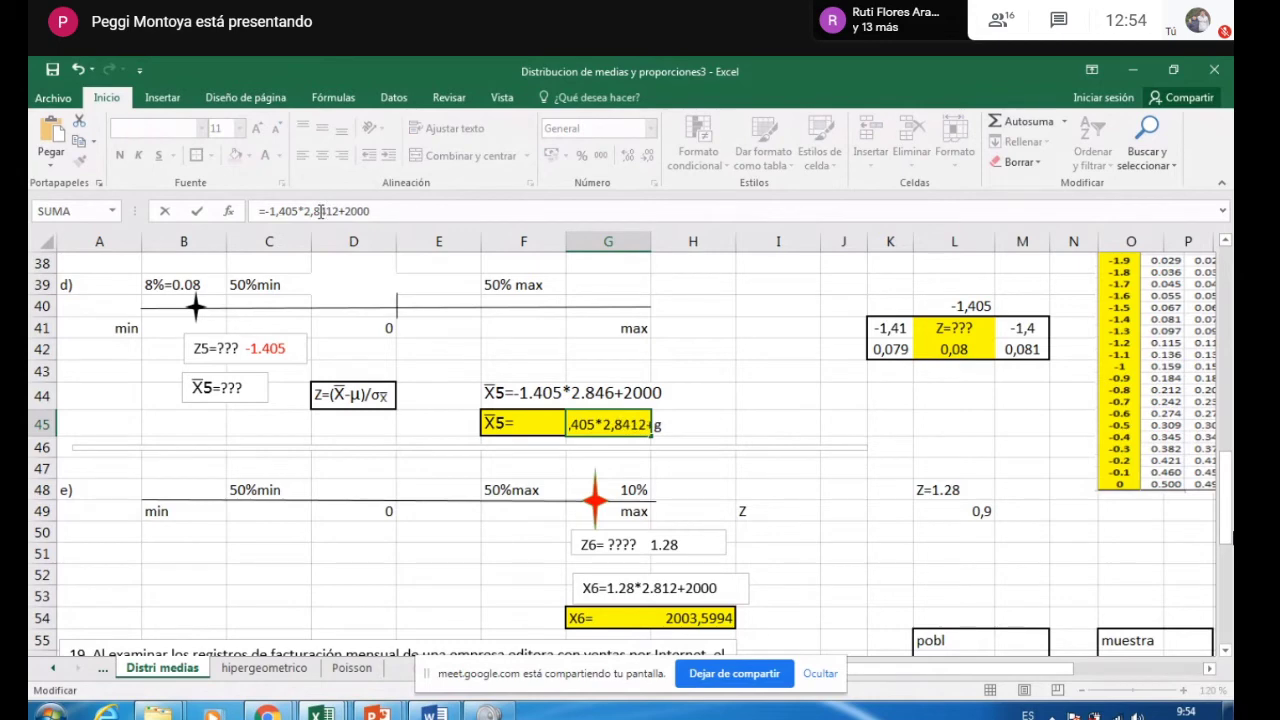
pyautogui.write('46')
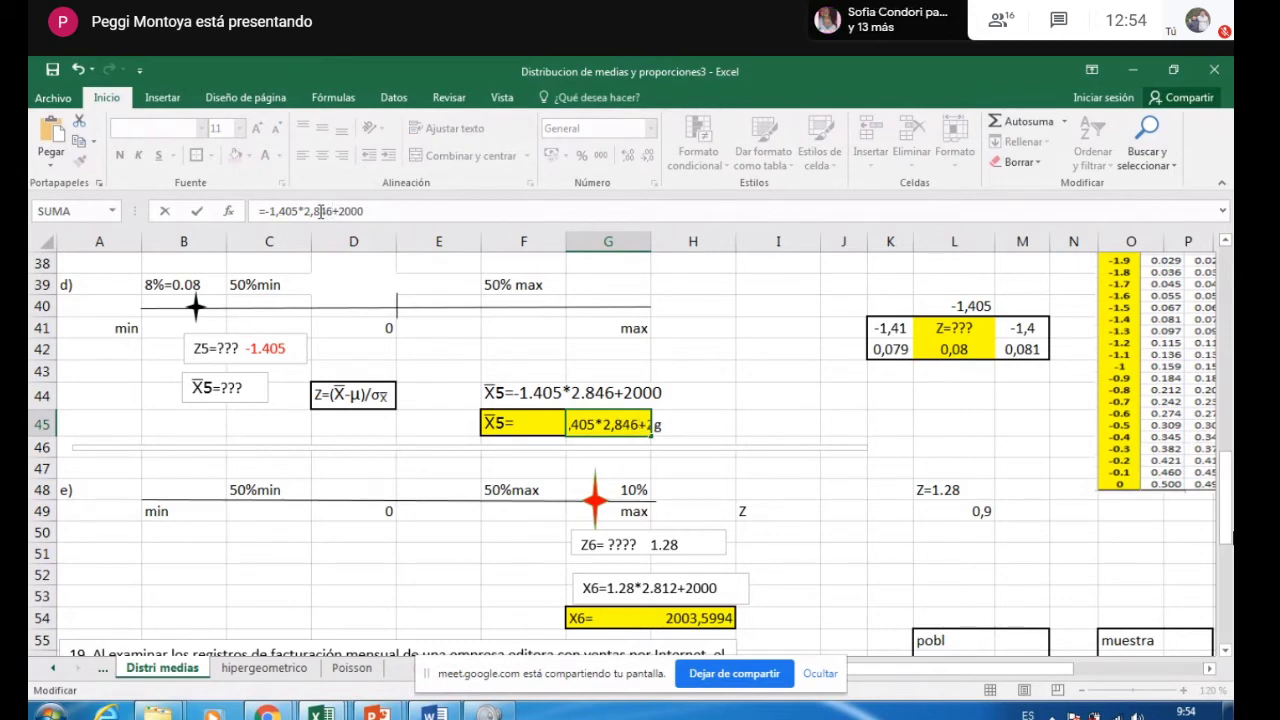
pyautogui.press('Return')
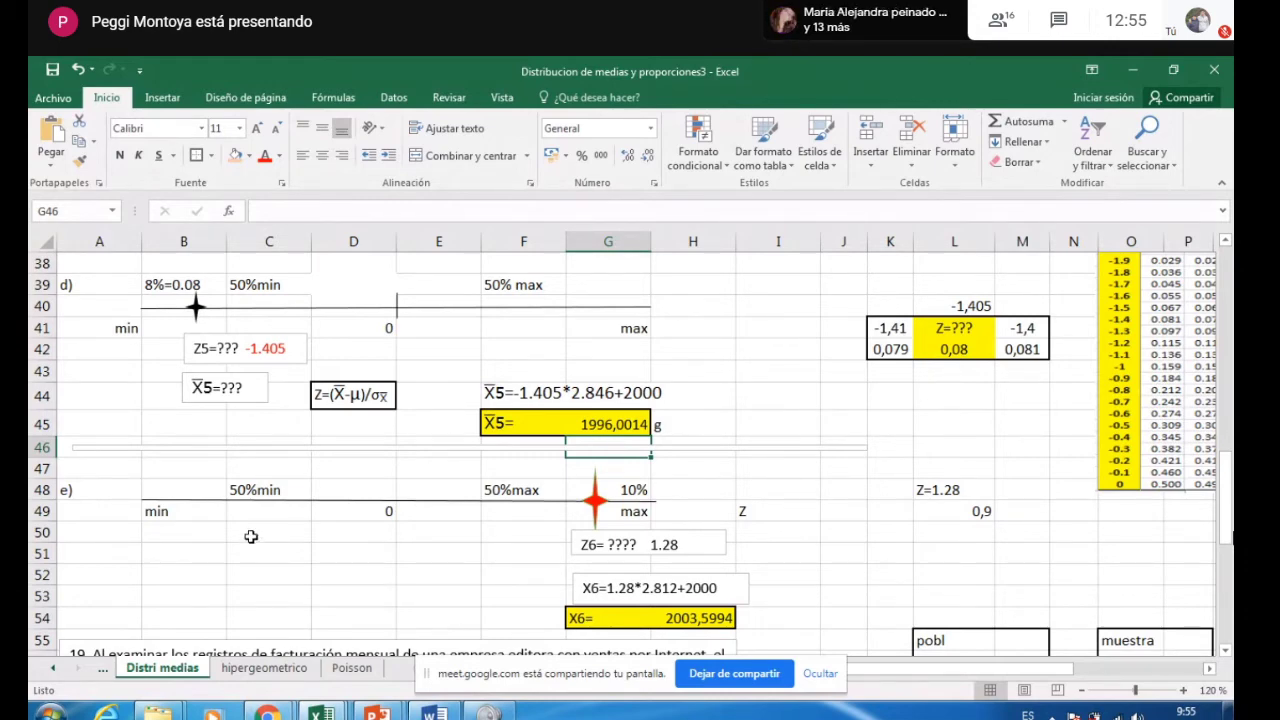
# - Read the statement of exercise 17, especially questions d and e, and return to the part e workings
pyautogui.click(750, 357)
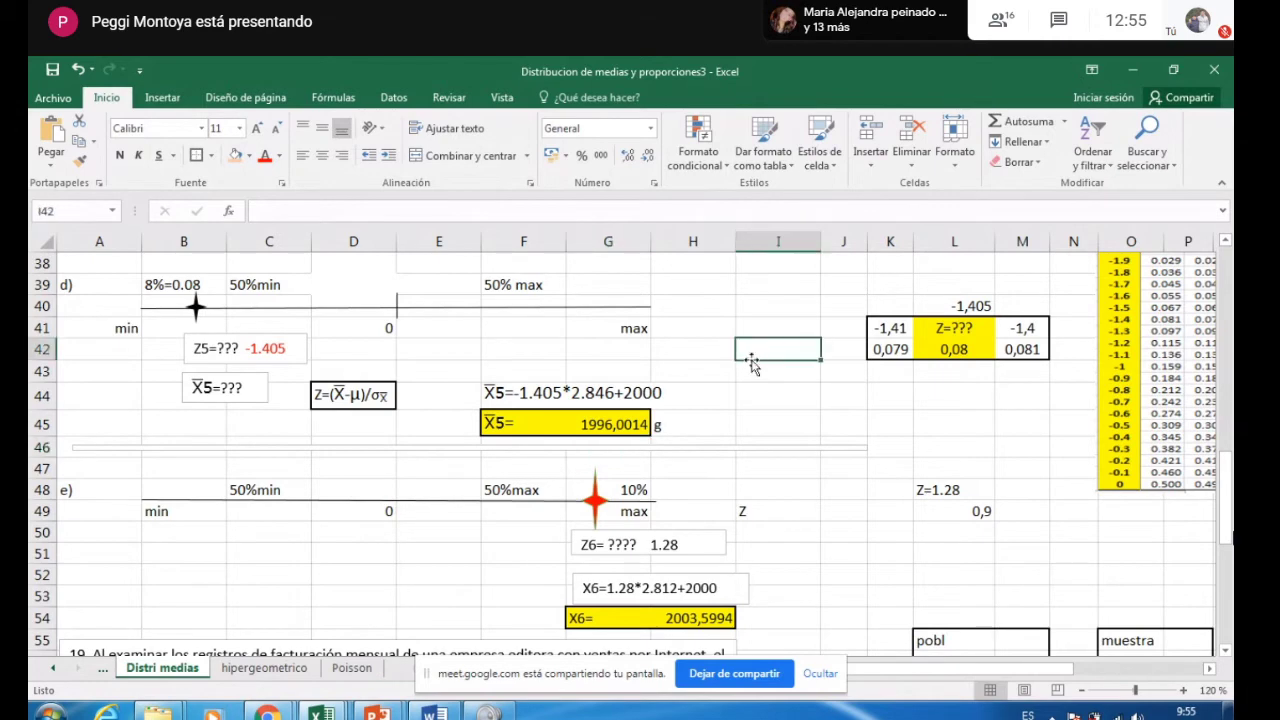
pyautogui.press('Up')
pyautogui.press('Up')
pyautogui.press('Up')
pyautogui.press('Up')
pyautogui.press('pageup')
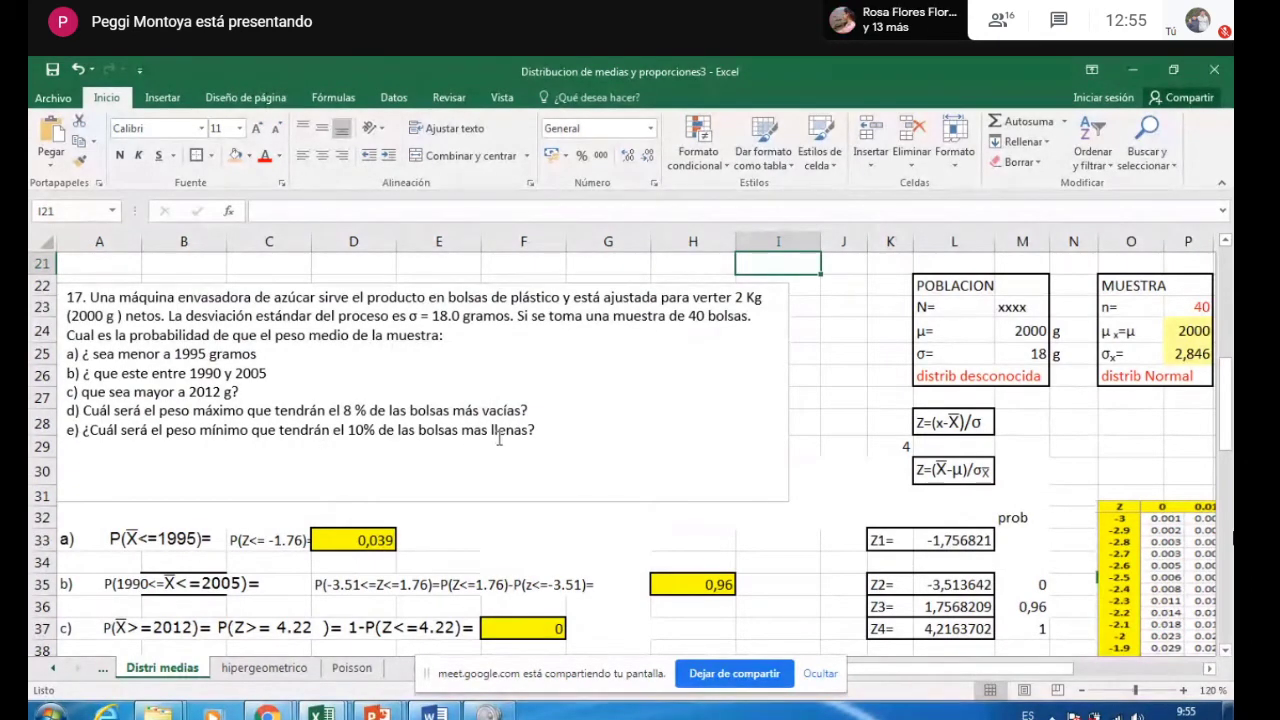
pyautogui.press('Down')
pyautogui.press('Down')
pyautogui.press('Down')
pyautogui.press('Down')
pyautogui.press('Down')
pyautogui.press('Down')
pyautogui.press('Down')
pyautogui.press('Down')
pyautogui.press('Down')
pyautogui.press('Down')
pyautogui.press('Down')
pyautogui.press('Down')
pyautogui.press('Down')
pyautogui.press('Down')
pyautogui.press('Down')
pyautogui.press('Down')
pyautogui.press('Down')
pyautogui.press('Down')
pyautogui.press('Down')
pyautogui.press('Down')
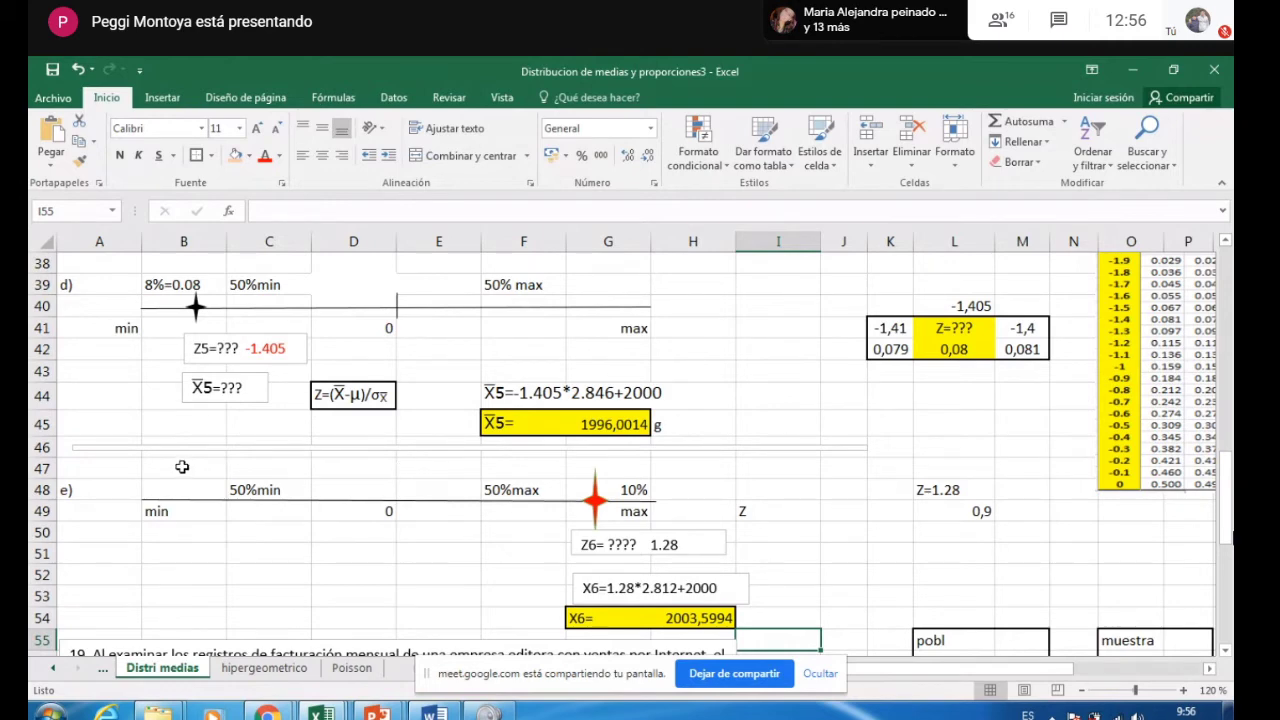
# - Draw a blue double-headed arrow about 11.11 cm long above the part e number line, from min to the red star
pyautogui.click(162, 97)
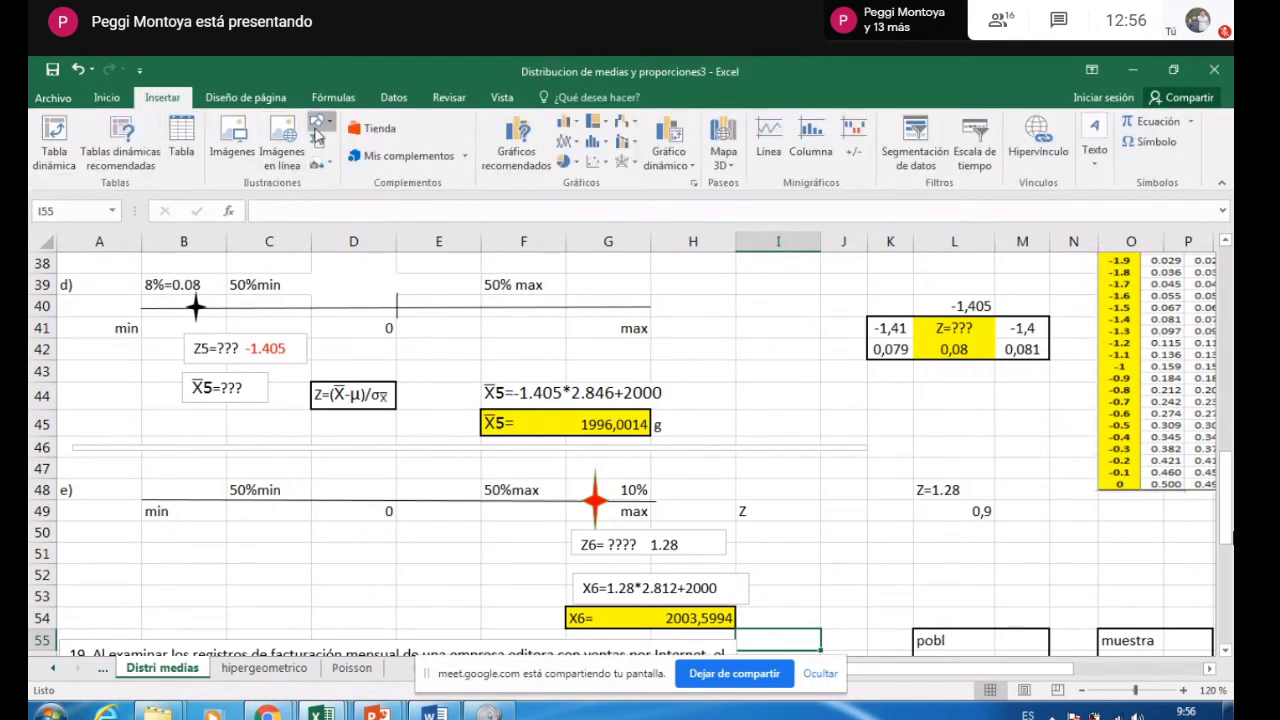
pyautogui.click(317, 127)
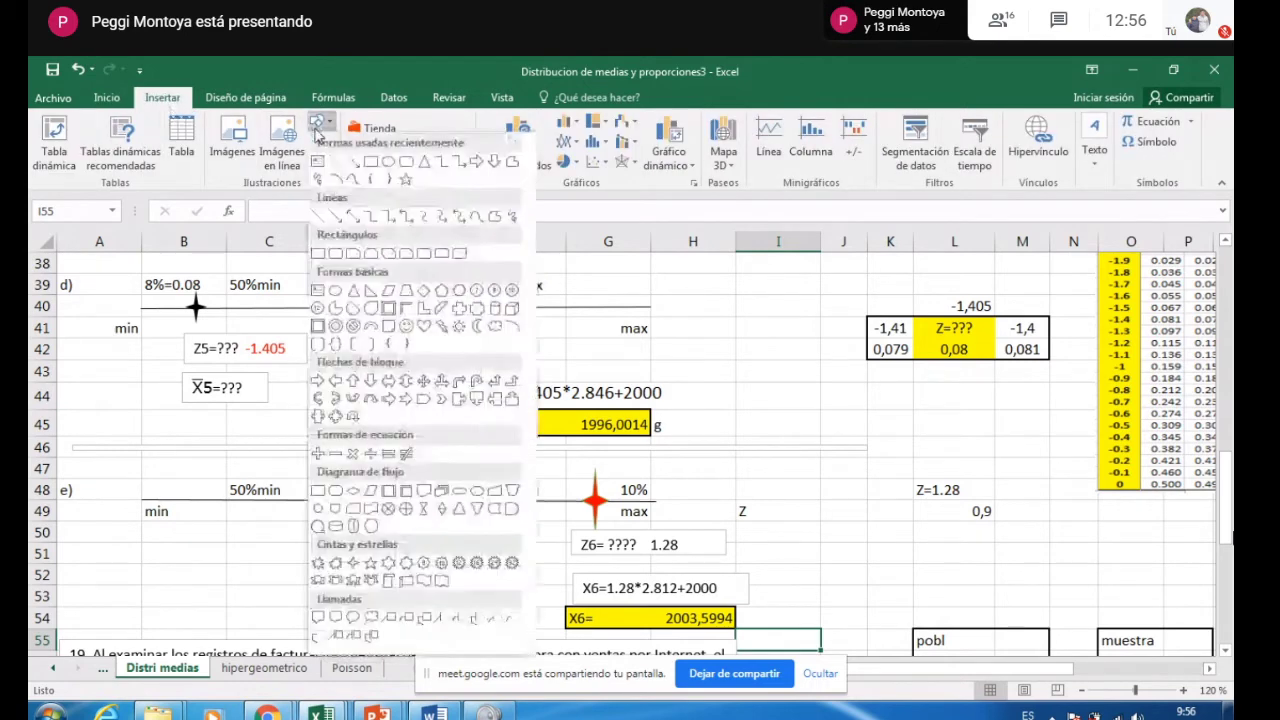
pyautogui.click(351, 217)
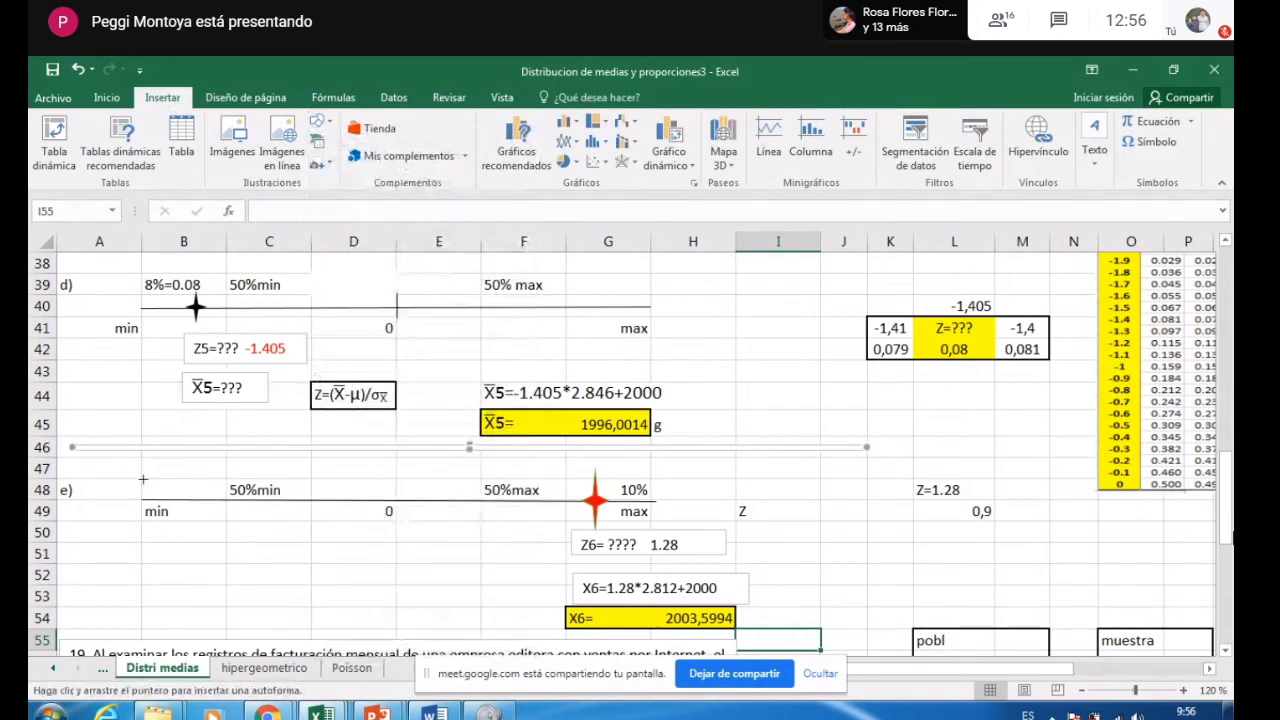
pyautogui.moveTo(142, 480); pyautogui.dragTo(589, 480)
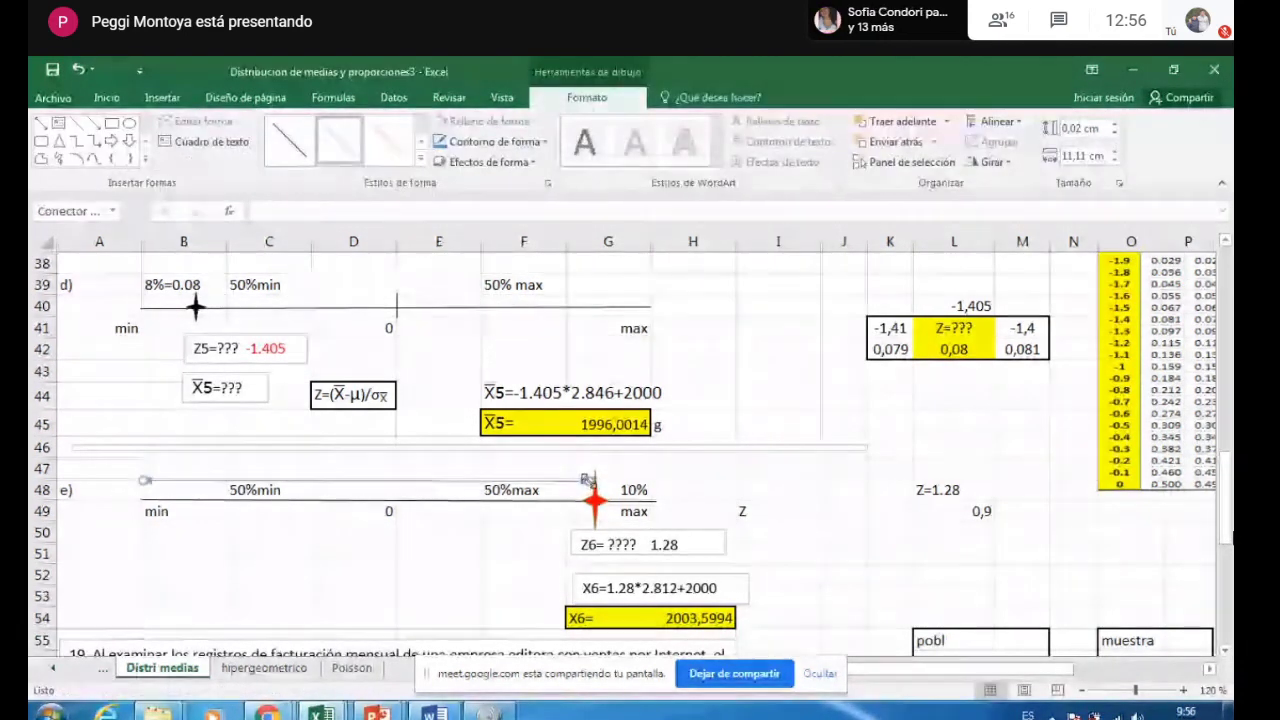
pyautogui.click(421, 162)
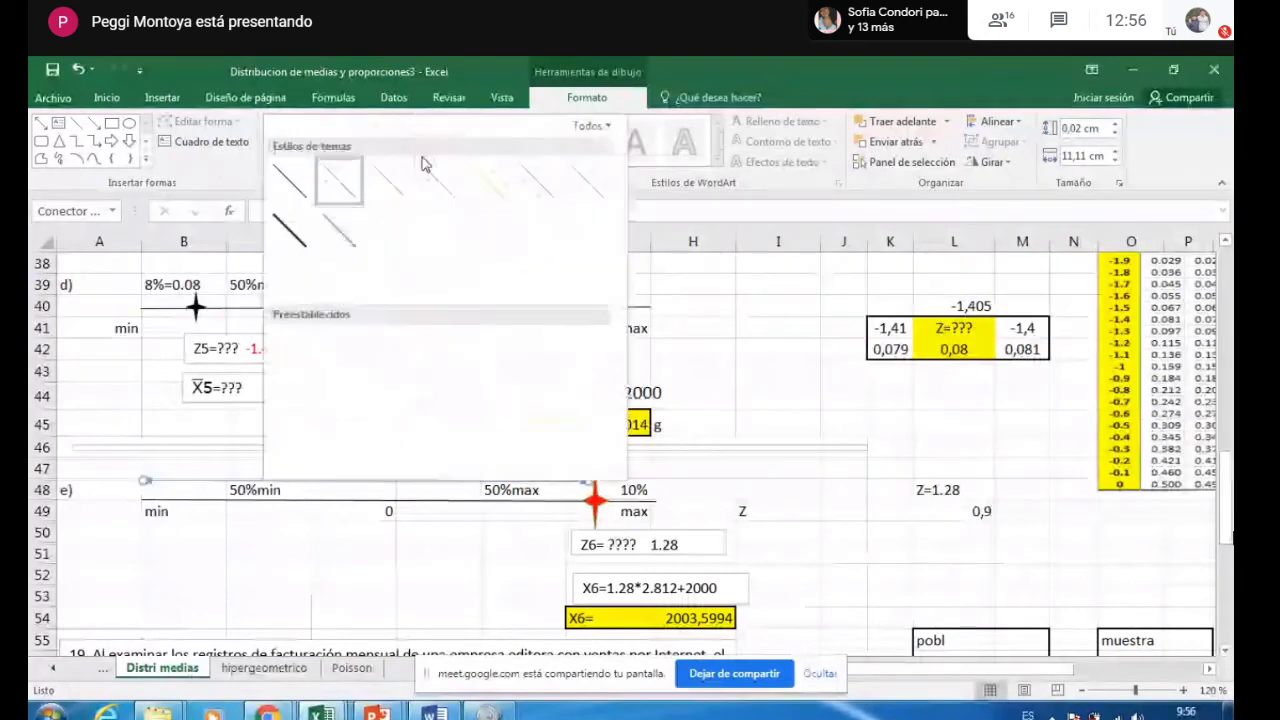
pyautogui.click(336, 283)
# - Label the two areas of the part e number line with 0.9 in D47 and 0.1 in G47
pyautogui.click(369, 467)
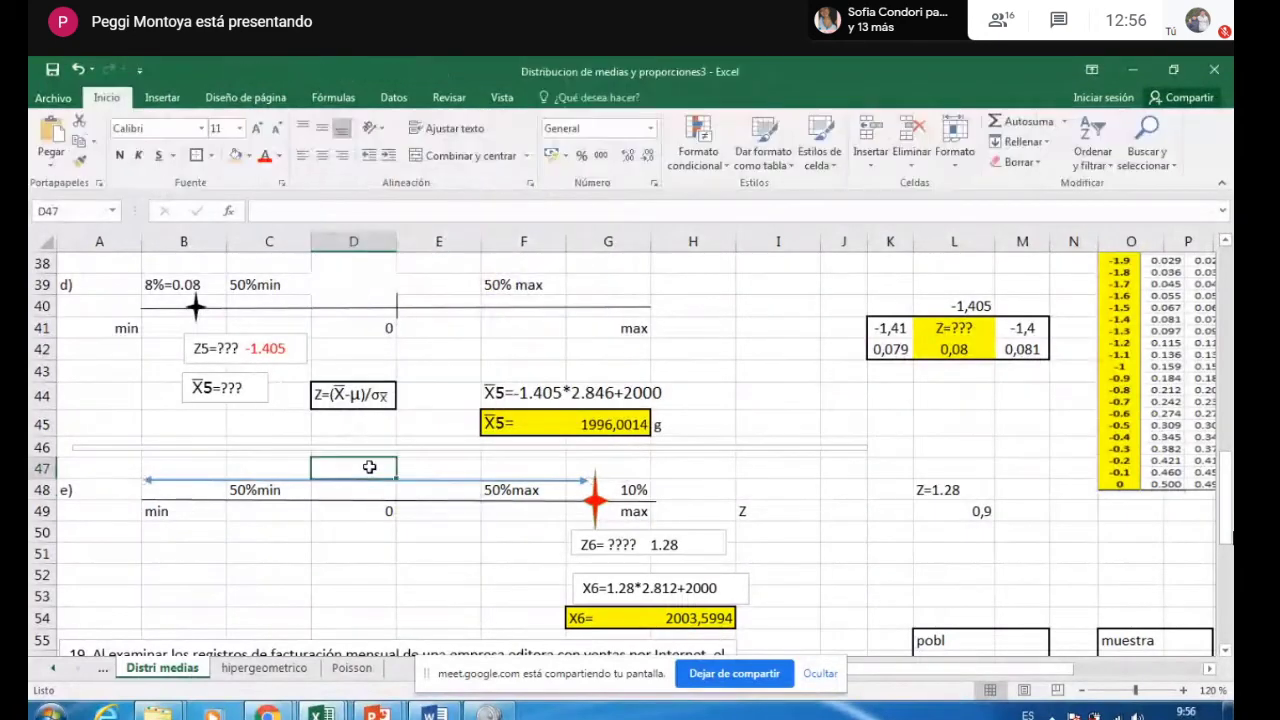
pyautogui.write('0.')
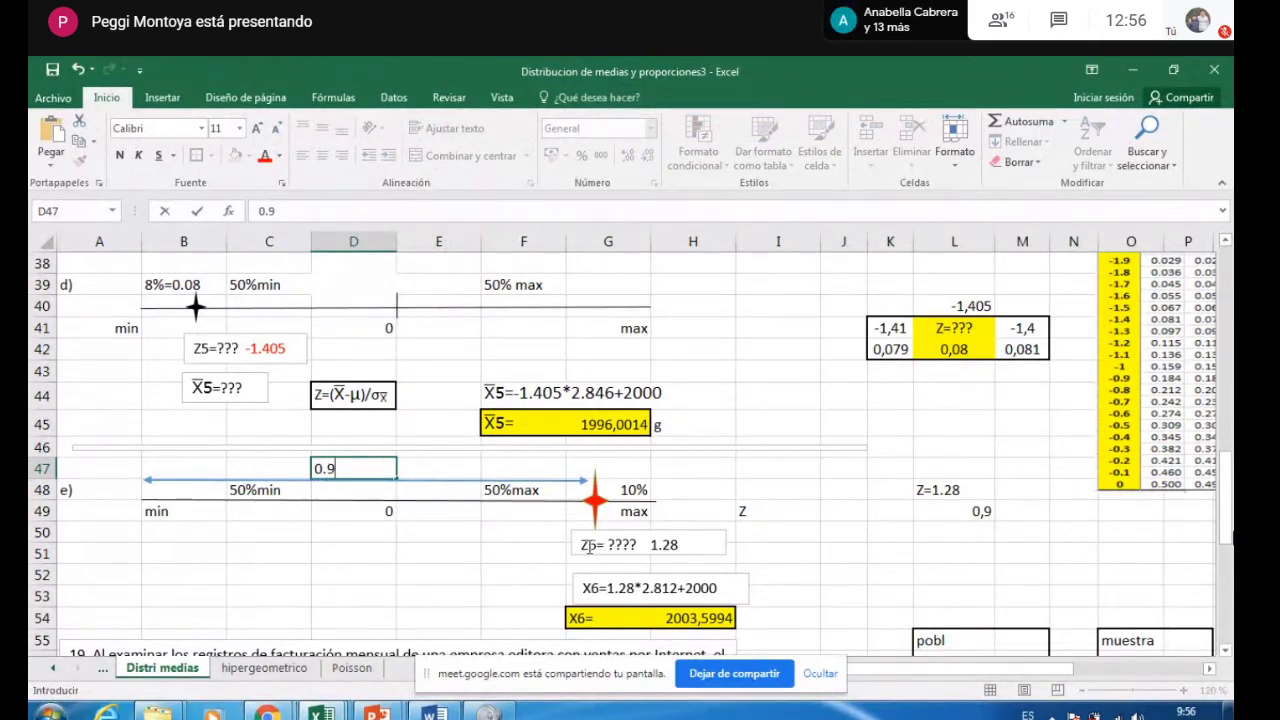
pyautogui.write('9')
pyautogui.click(632, 472)
pyautogui.write('0.1')
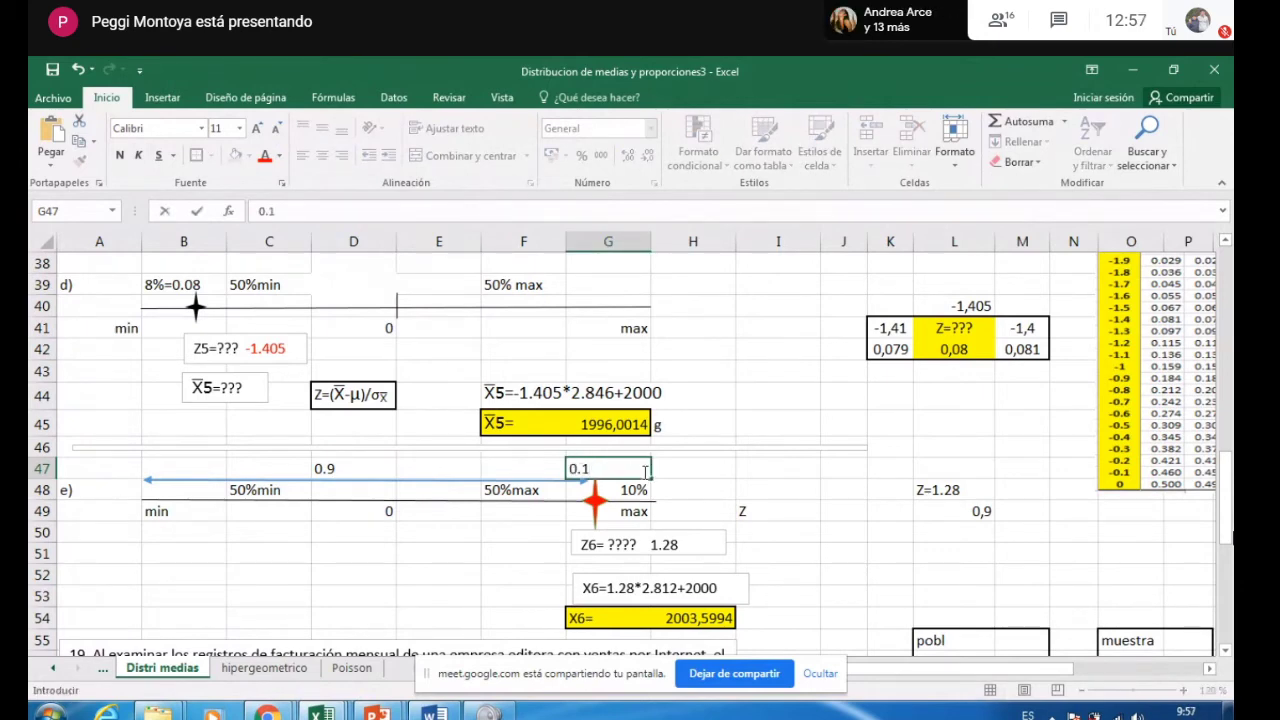
pyautogui.click(715, 483)
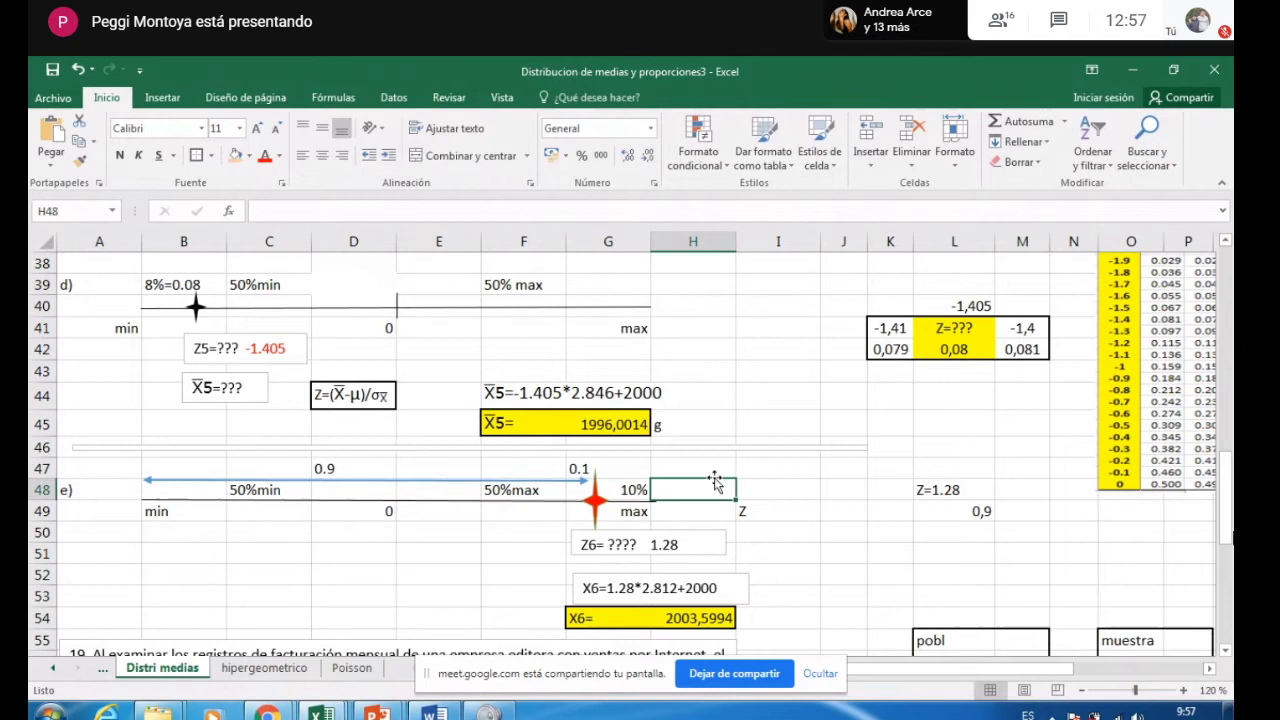
# - Right-align the 0.1 label in G47 above the 10% mark
pyautogui.click(604, 468)
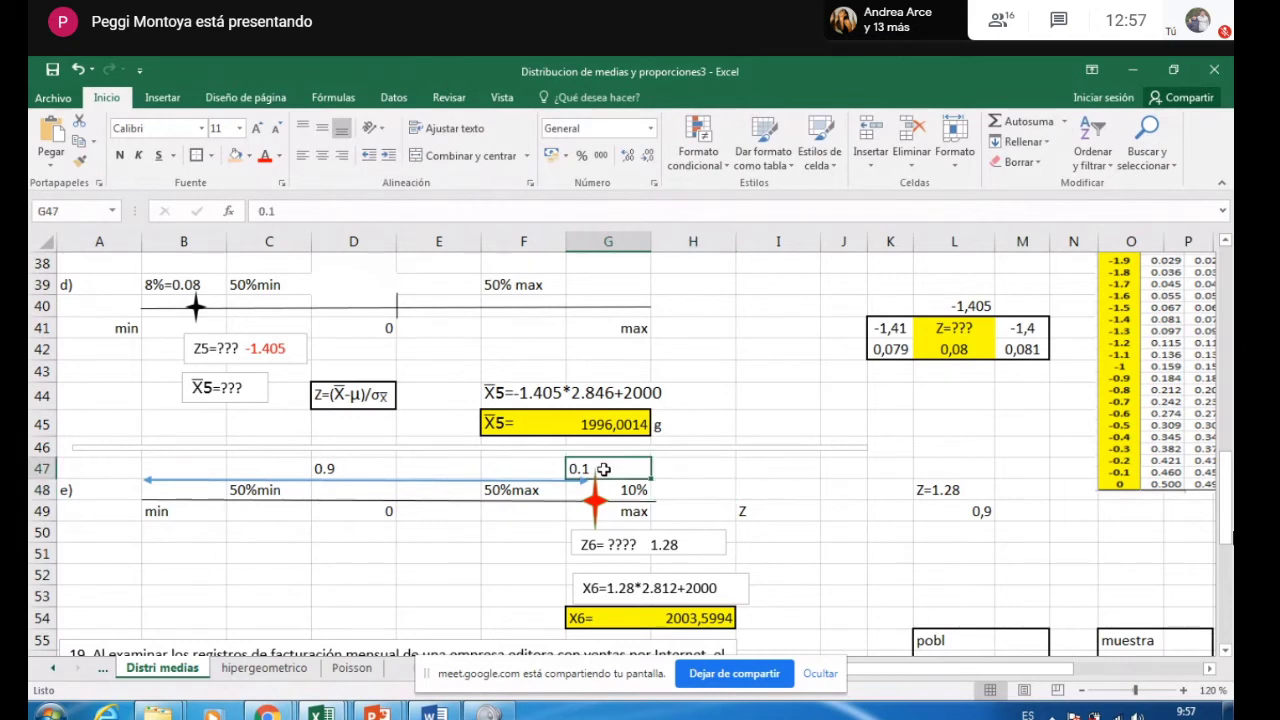
pyautogui.click(343, 157)
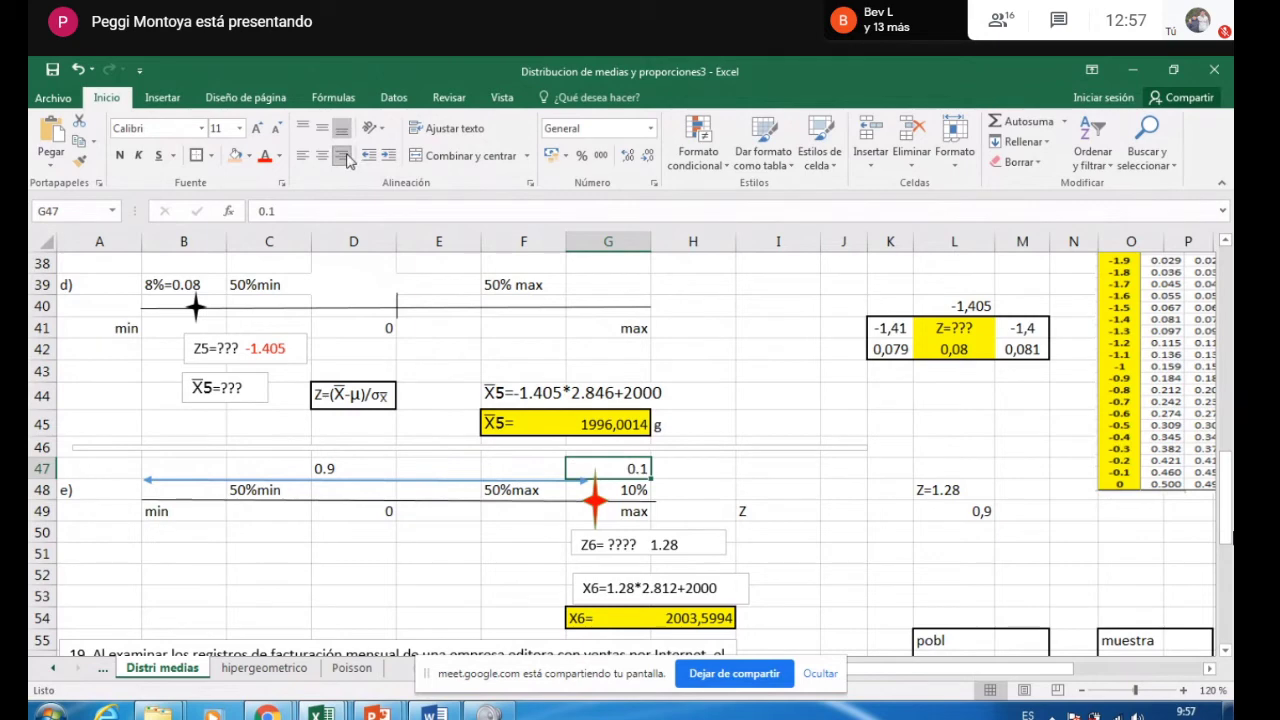
pyautogui.click(775, 467)
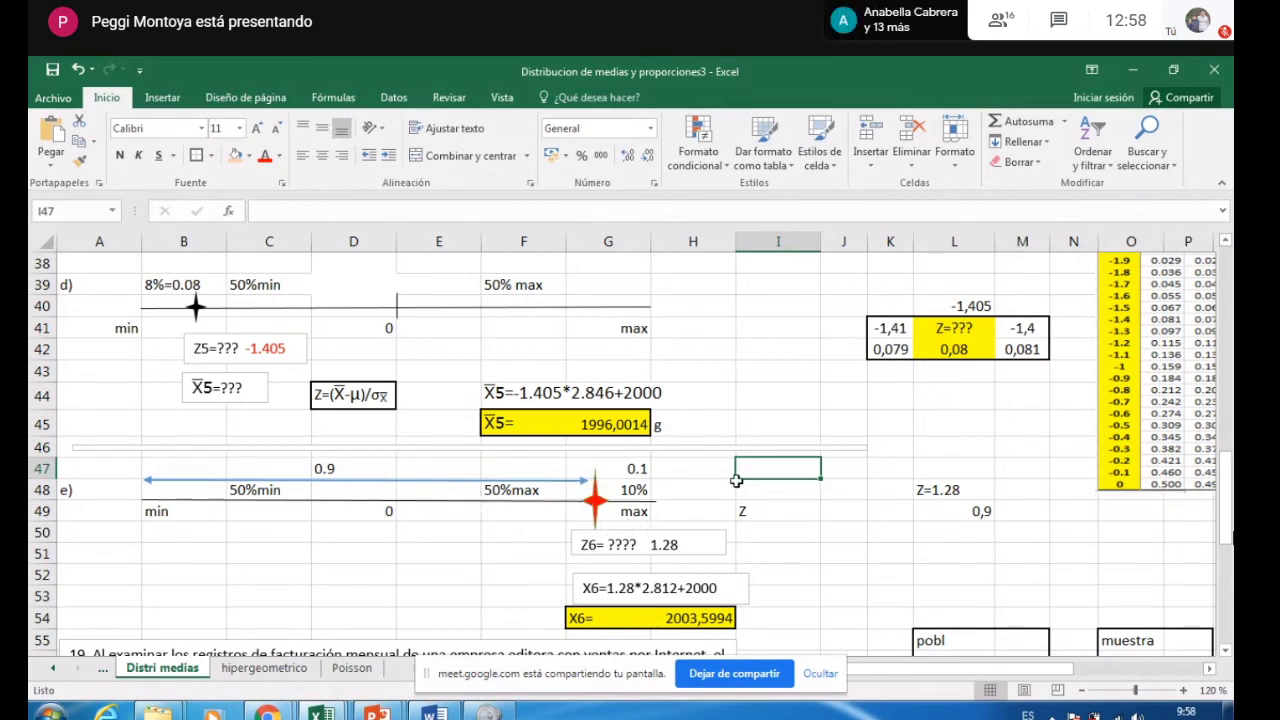
# - Move the positive Z-table picture off the first exercise's statement to below it, and reduce the picture's height
pyautogui.press('Up')
pyautogui.press('Up')
pyautogui.press('Up')
pyautogui.press('Up')
pyautogui.press('Up')
pyautogui.press('Up')
pyautogui.press('Up')
pyautogui.press('Up')
pyautogui.press('Up')
pyautogui.press('Up')
pyautogui.press('Up')
pyautogui.press('Up')
pyautogui.press('Up')
pyautogui.press('Up')
pyautogui.press('Up')
pyautogui.press('Up')
pyautogui.press('Up')
pyautogui.press('Up')
pyautogui.press('Up')
pyautogui.press('Up')
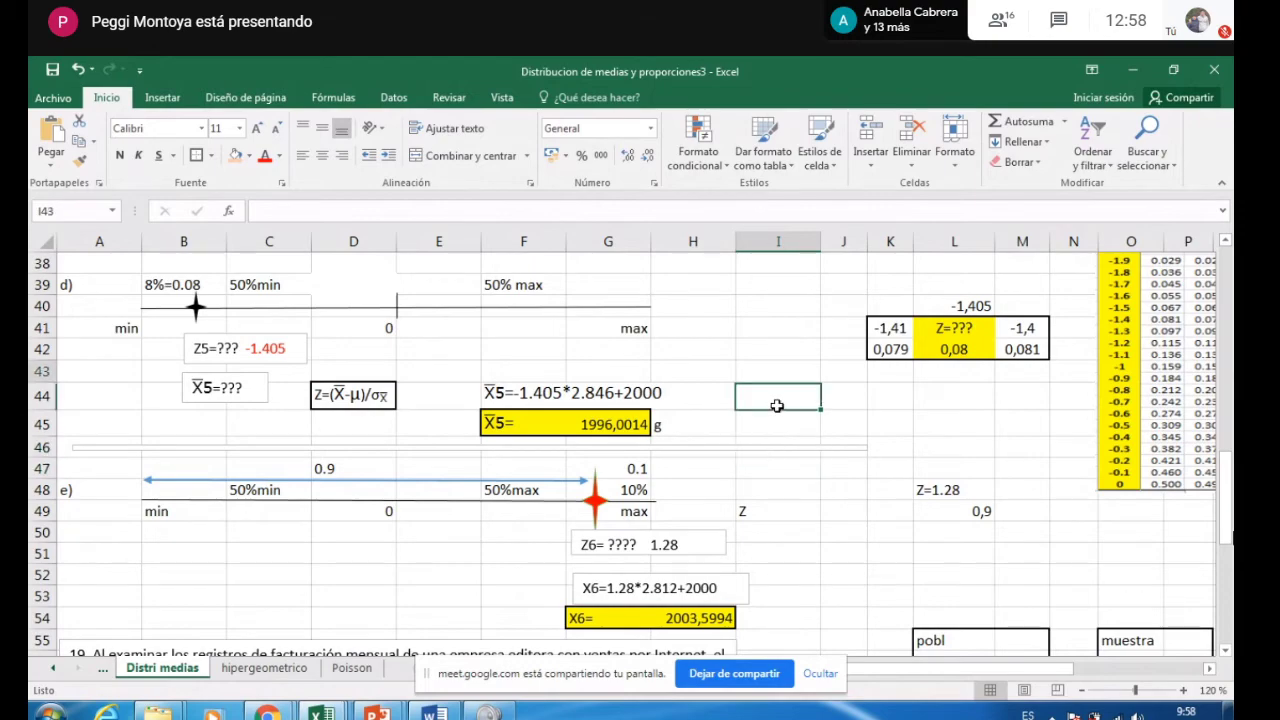
pyautogui.press('Up')
pyautogui.press('Up')
pyautogui.press('Up')
pyautogui.press('Up')
pyautogui.press('Up')
pyautogui.press('Up')
pyautogui.press('Up')
pyautogui.press('Up')
pyautogui.press('Up')
pyautogui.press('Up')
pyautogui.press('Up')
pyautogui.press('Up')
pyautogui.press('Up')
pyautogui.press('Up')
pyautogui.press('Up')
pyautogui.press('Up')
pyautogui.press('Up')
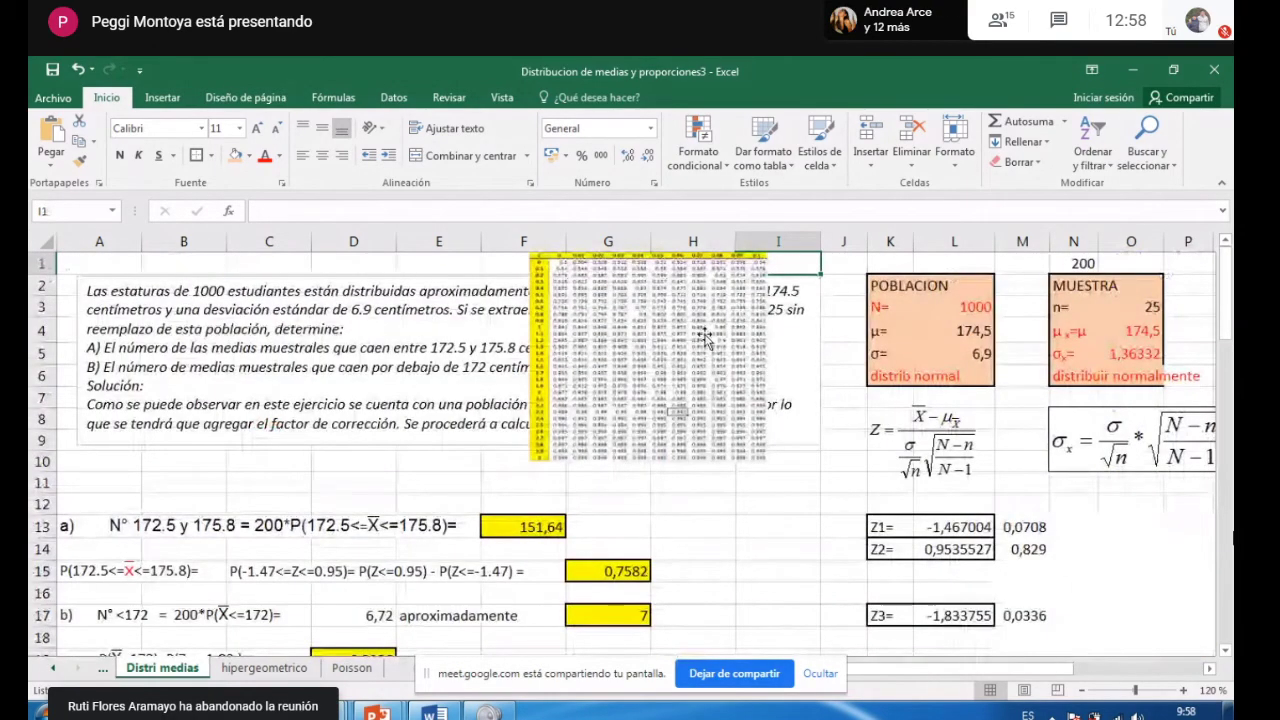
pyautogui.click(705, 338)
pyautogui.moveTo(705, 338); pyautogui.dragTo(699, 644)
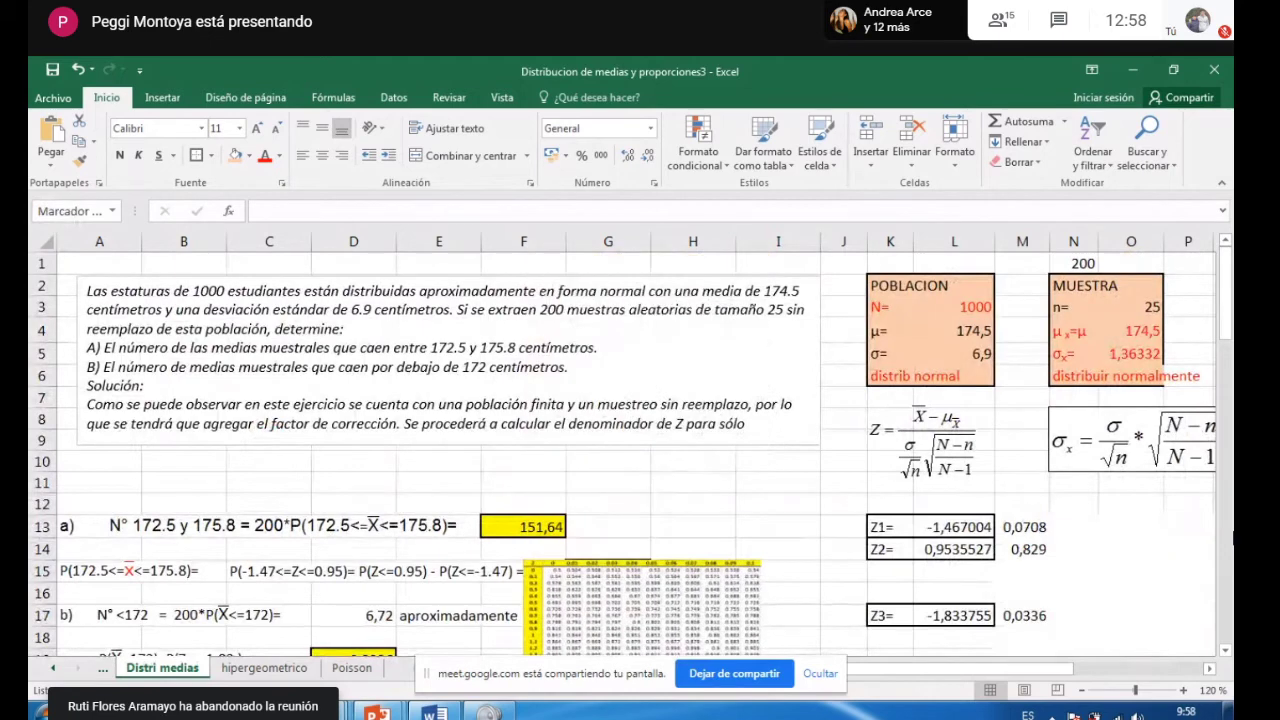
pyautogui.hotkey('ctrl', 'z')
pyautogui.moveTo(699, 320); pyautogui.dragTo(722, 545)
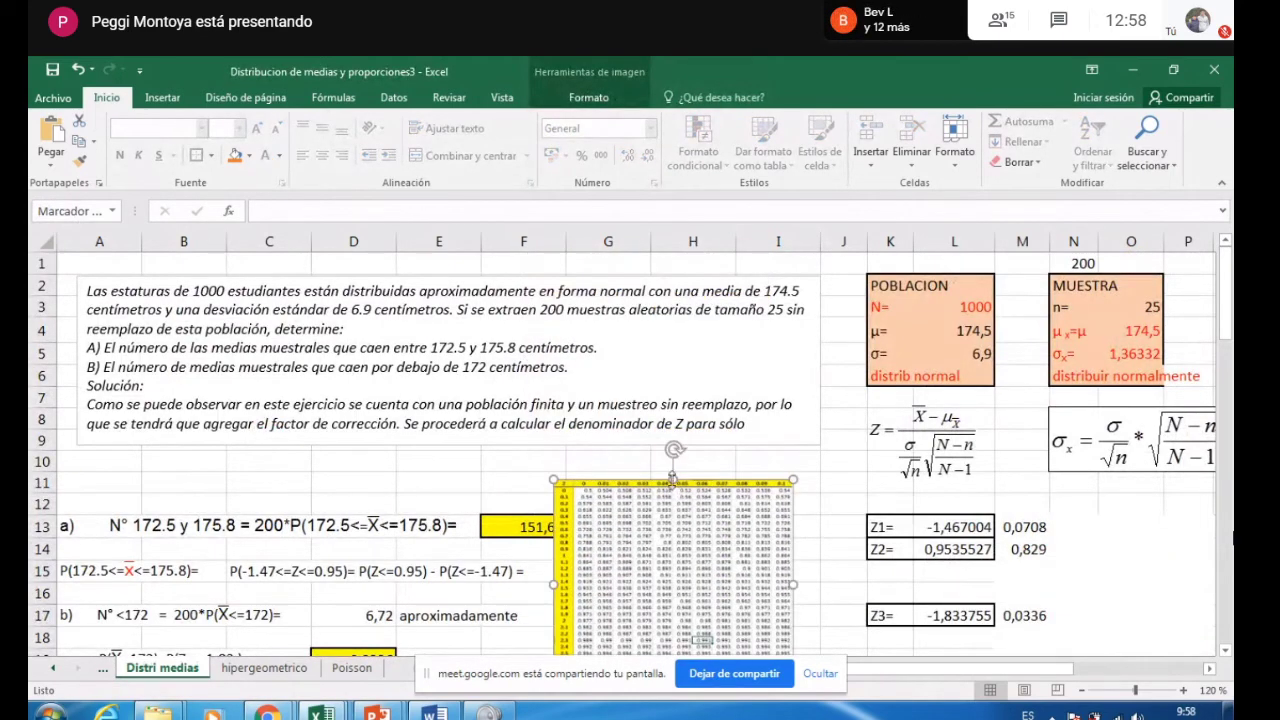
pyautogui.moveTo(672, 478); pyautogui.dragTo(672, 585)
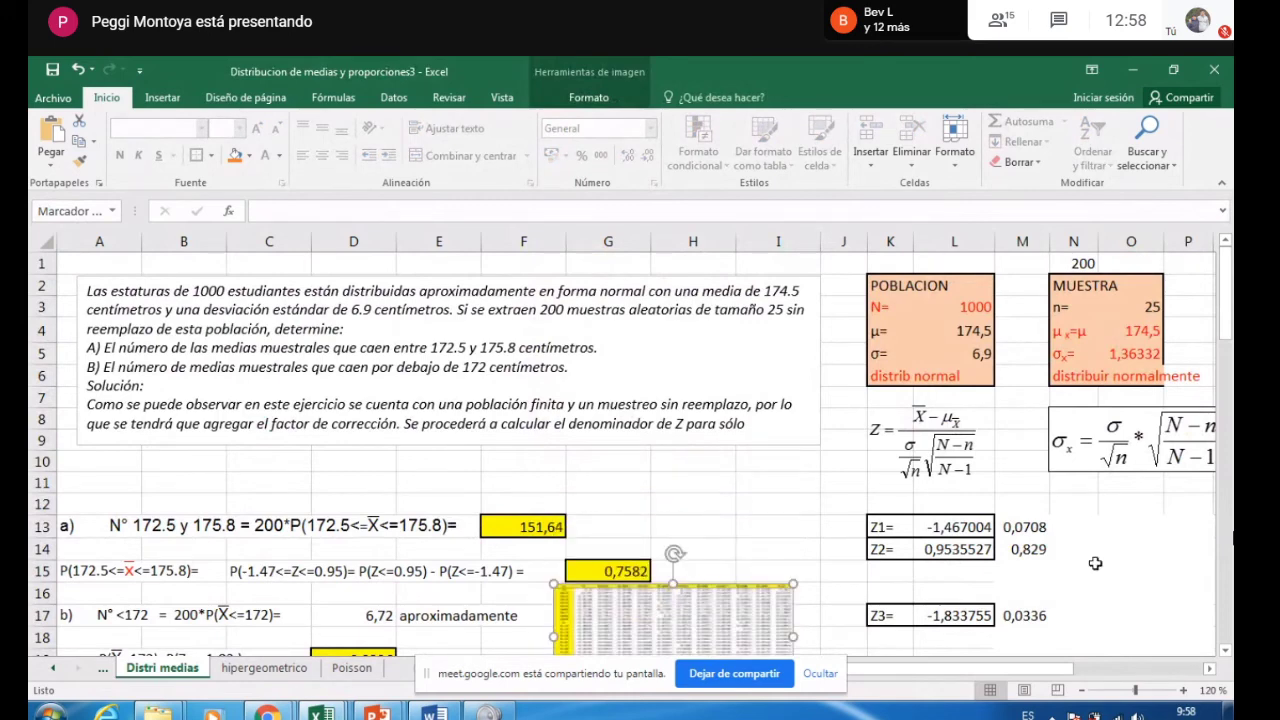
# - Move the Z-table picture down beside parts b and c of exercise 17, starting near row 35
pyautogui.click(1073, 570)
pyautogui.press('Down')
pyautogui.press('Down')
pyautogui.press('Down')
pyautogui.press('Down')
pyautogui.press('Down')
pyautogui.press('Down')
pyautogui.press('Down')
pyautogui.press('Down')
pyautogui.press('Down')
pyautogui.press('Down')
pyautogui.press('Down')
pyautogui.press('Down')
pyautogui.press('Down')
pyautogui.press('Down')
pyautogui.press('Down')
pyautogui.press('Down')
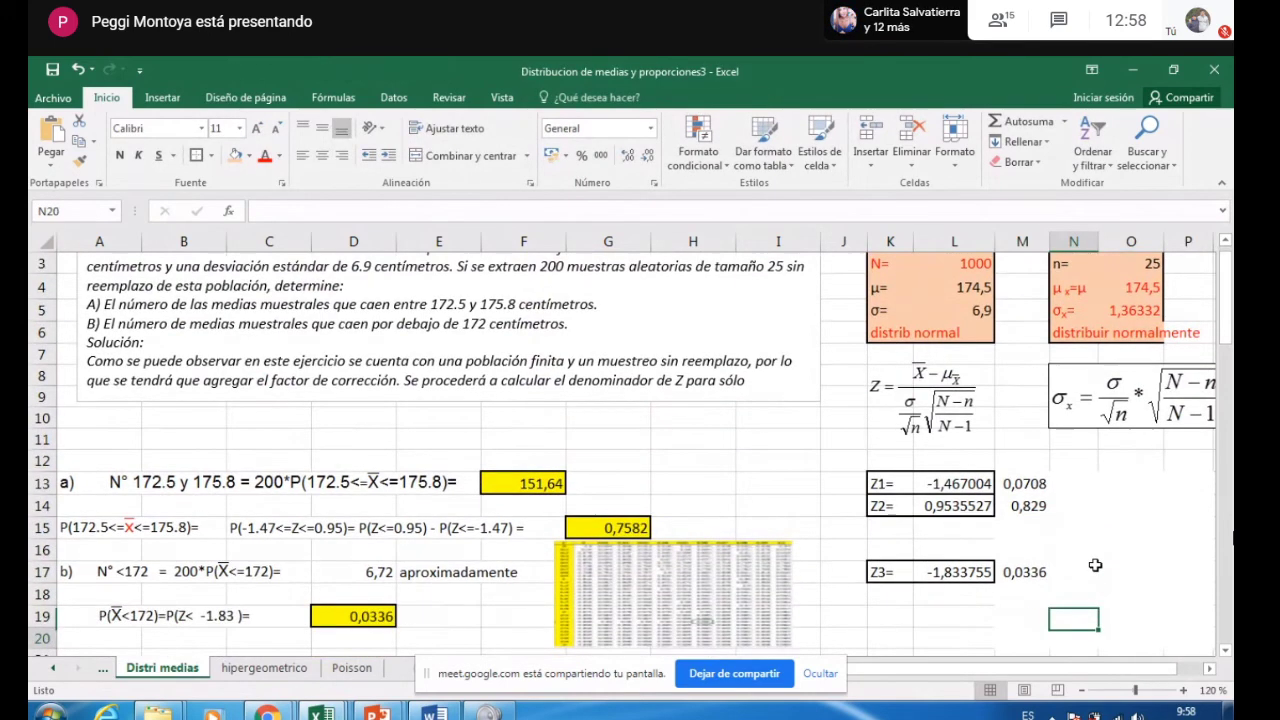
pyautogui.press('Down')
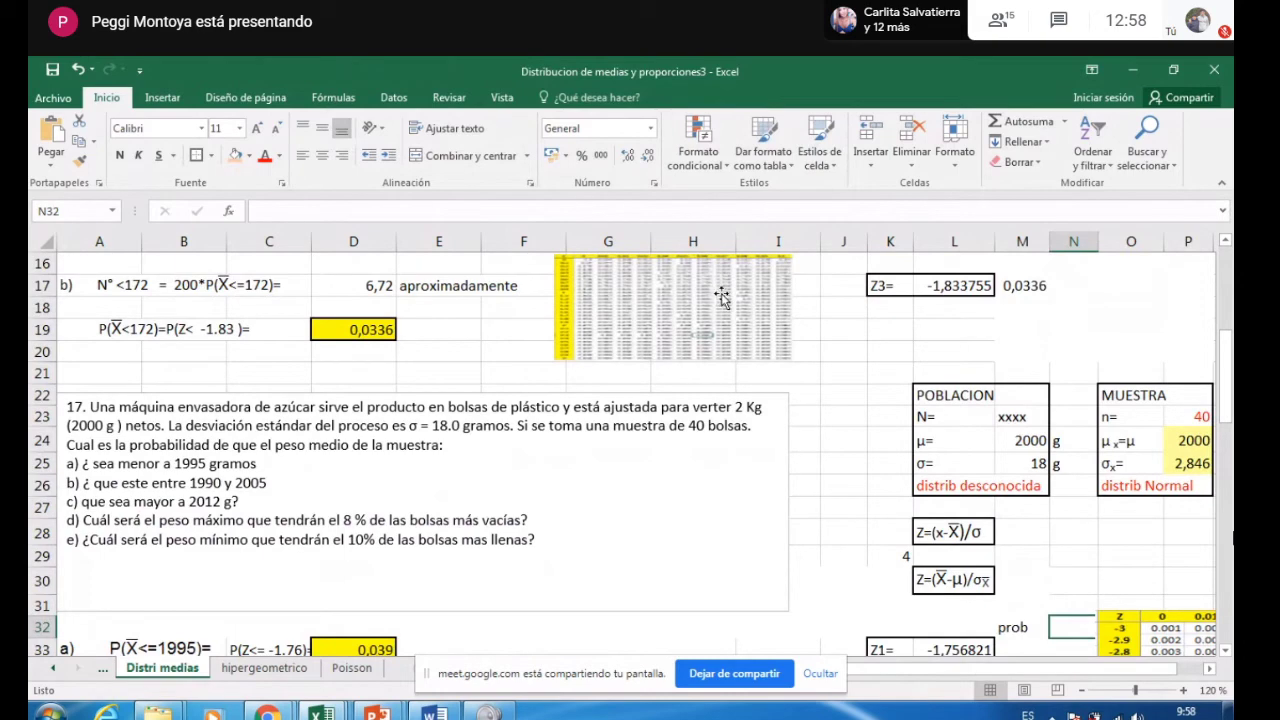
pyautogui.moveTo(722, 296); pyautogui.dragTo(790, 660)
pyautogui.click(822, 517)
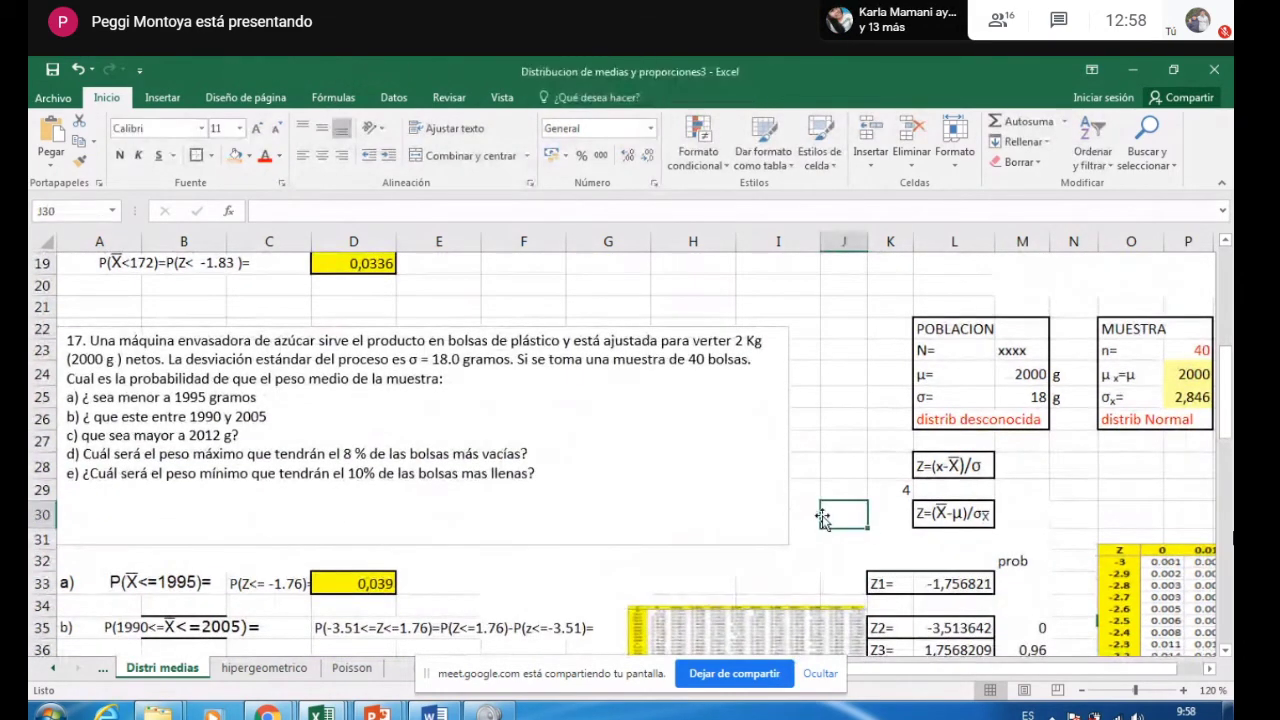
# - Enlarge the Z-table picture in height and width to span columns E to J down to row 48
pyautogui.press('Down')
pyautogui.press('Down')
pyautogui.press('Down')
pyautogui.press('Down')
pyautogui.press('Down')
pyautogui.press('Down')
pyautogui.press('Down')
pyautogui.press('Down')
pyautogui.press('Down')
pyautogui.press('Down')
pyautogui.press('Down')
pyautogui.press('Down')
pyautogui.press('Down')
pyautogui.press('Down')
pyautogui.press('Down')
pyautogui.press('Down')
pyautogui.press('Down')
pyautogui.press('Down')
pyautogui.press('Down')
pyautogui.press('Down')
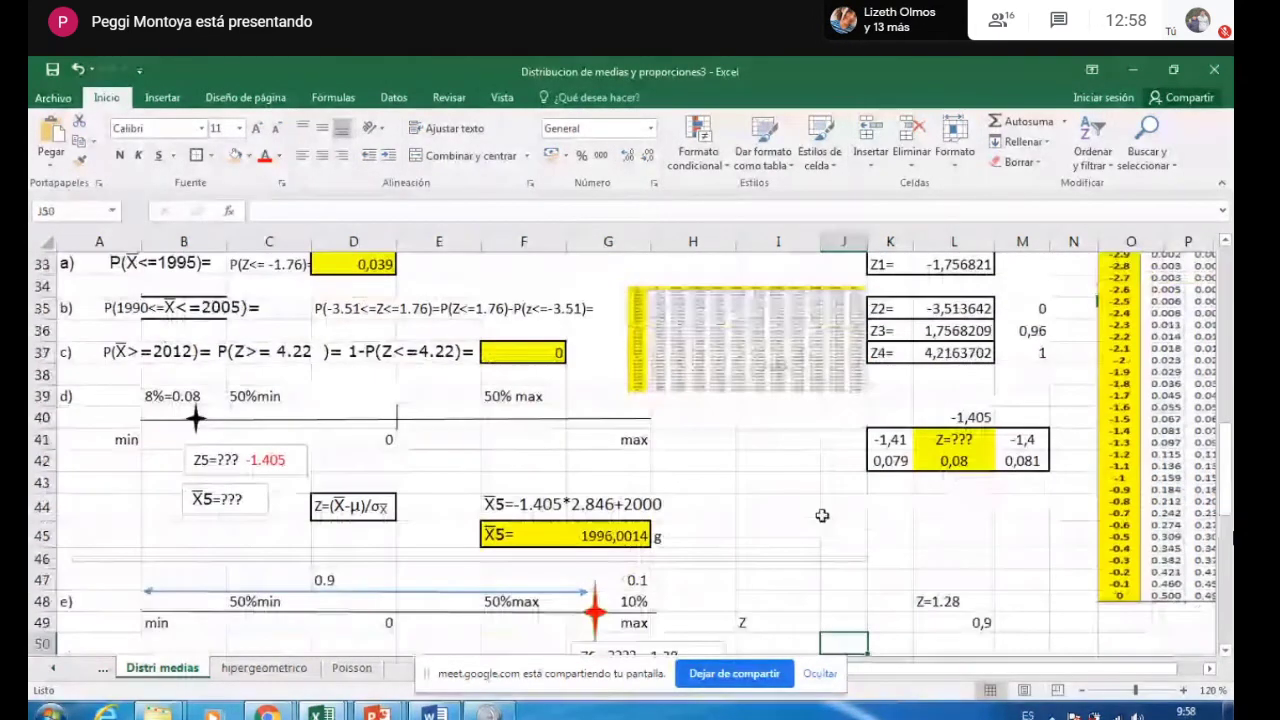
pyautogui.click(787, 332)
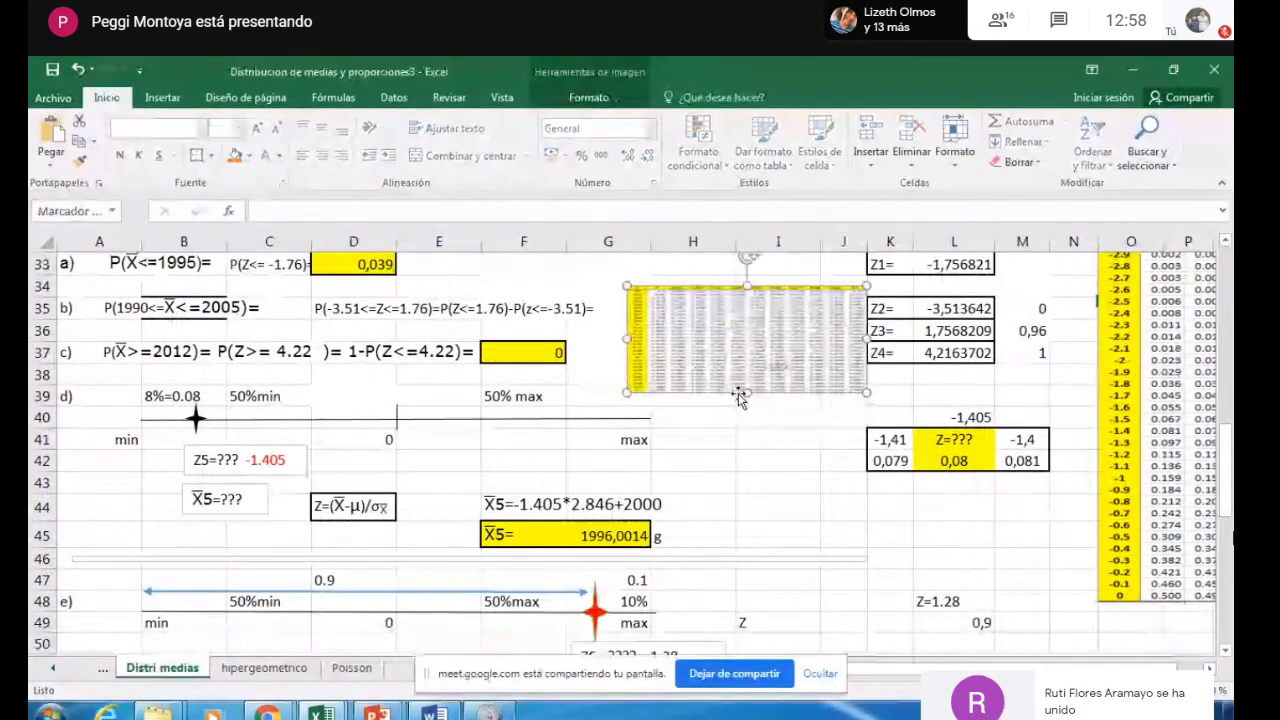
pyautogui.moveTo(747, 392); pyautogui.dragTo(747, 614)
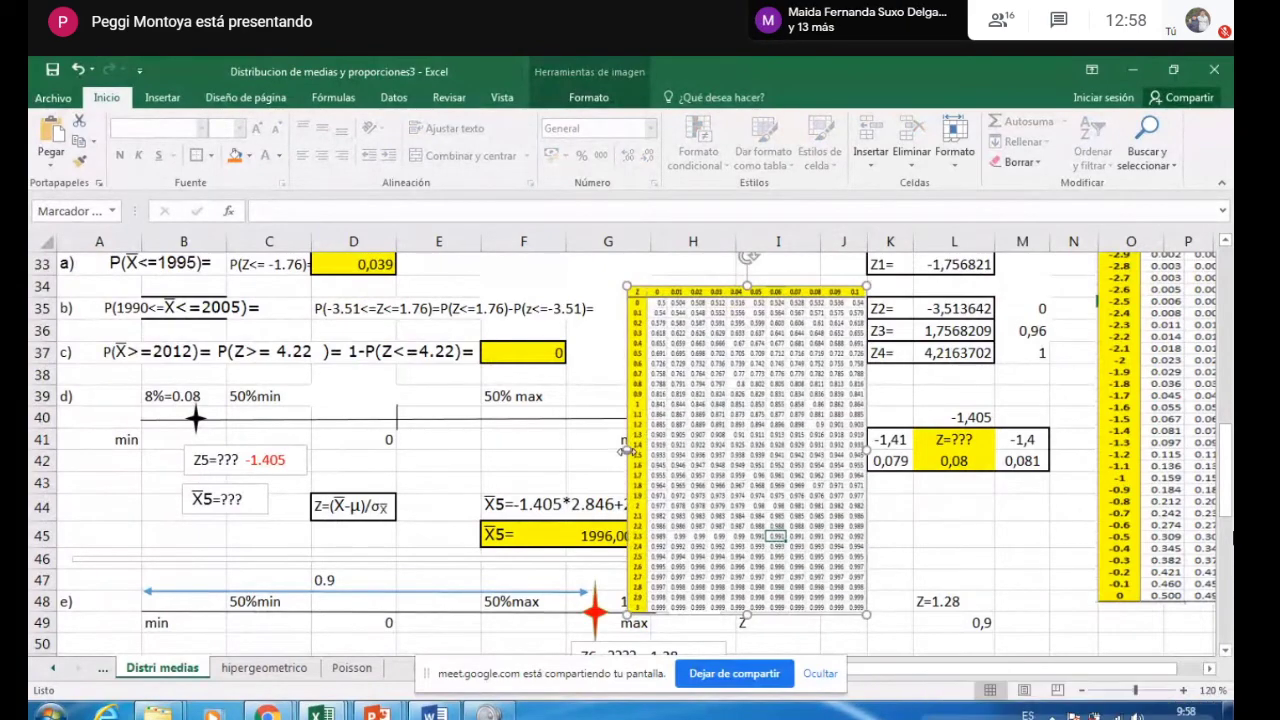
pyautogui.moveTo(627, 450); pyautogui.dragTo(390, 465)
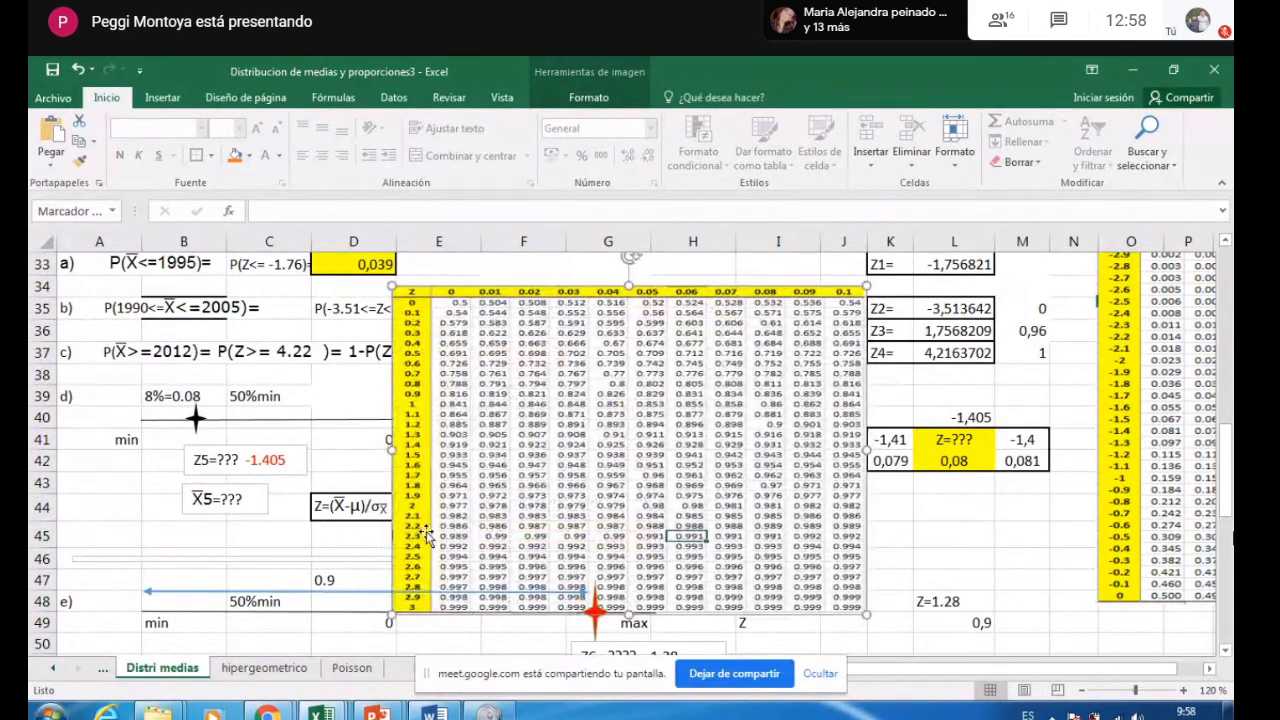
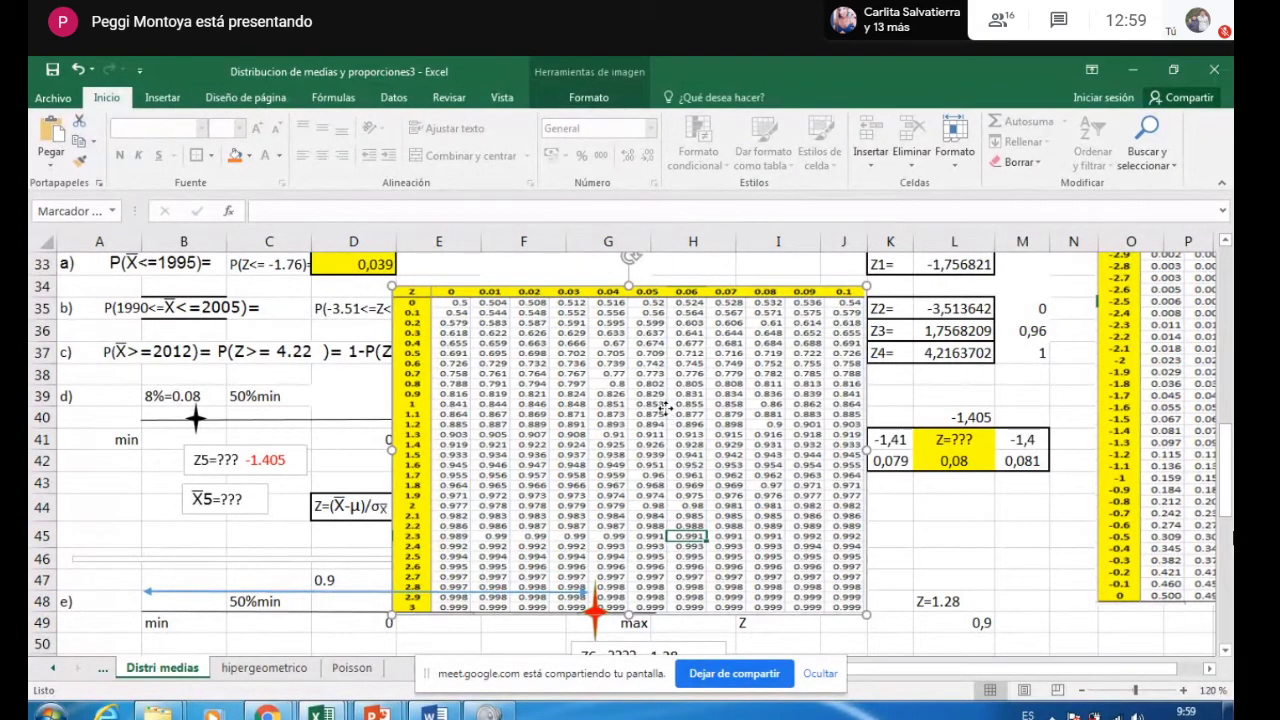
# - Move the enlarged Z-table picture over columns I to P, clear of the part d and e workings
pyautogui.moveTo(665, 410); pyautogui.dragTo(996, 375)
pyautogui.scroll(2, 787, 503)
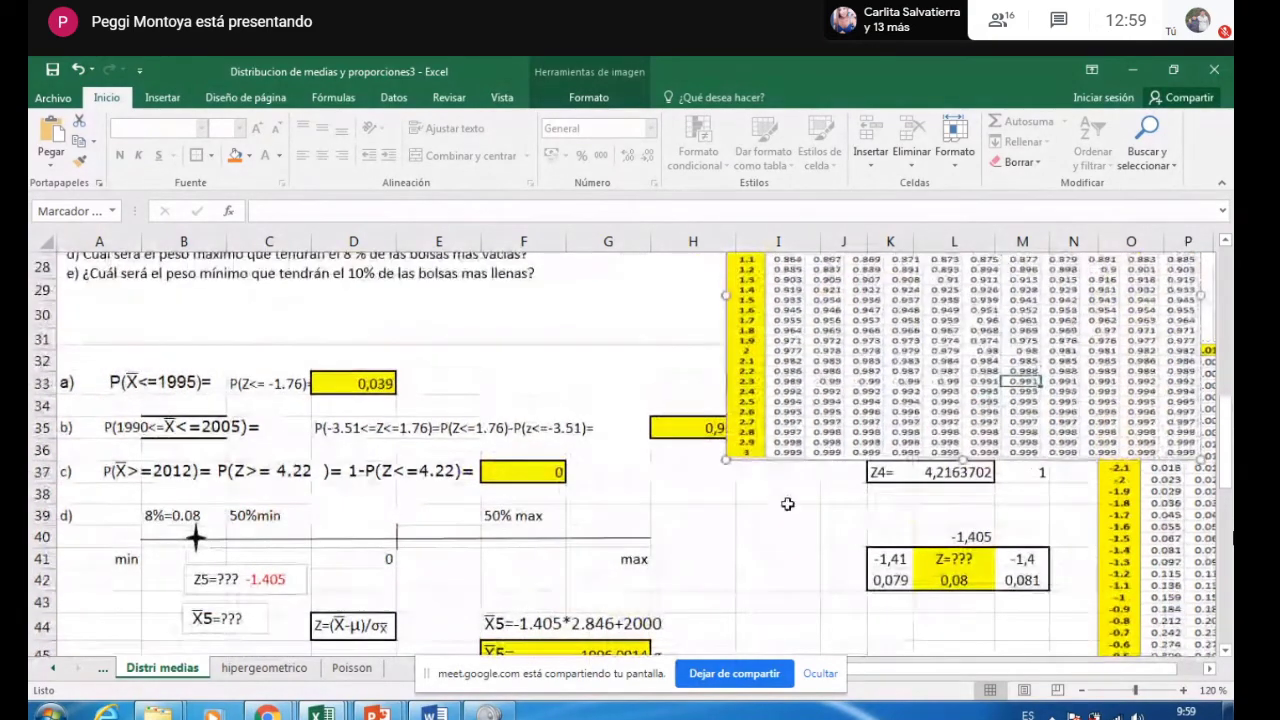
pyautogui.click(778, 559)
pyautogui.scroll(-5, 769, 532)
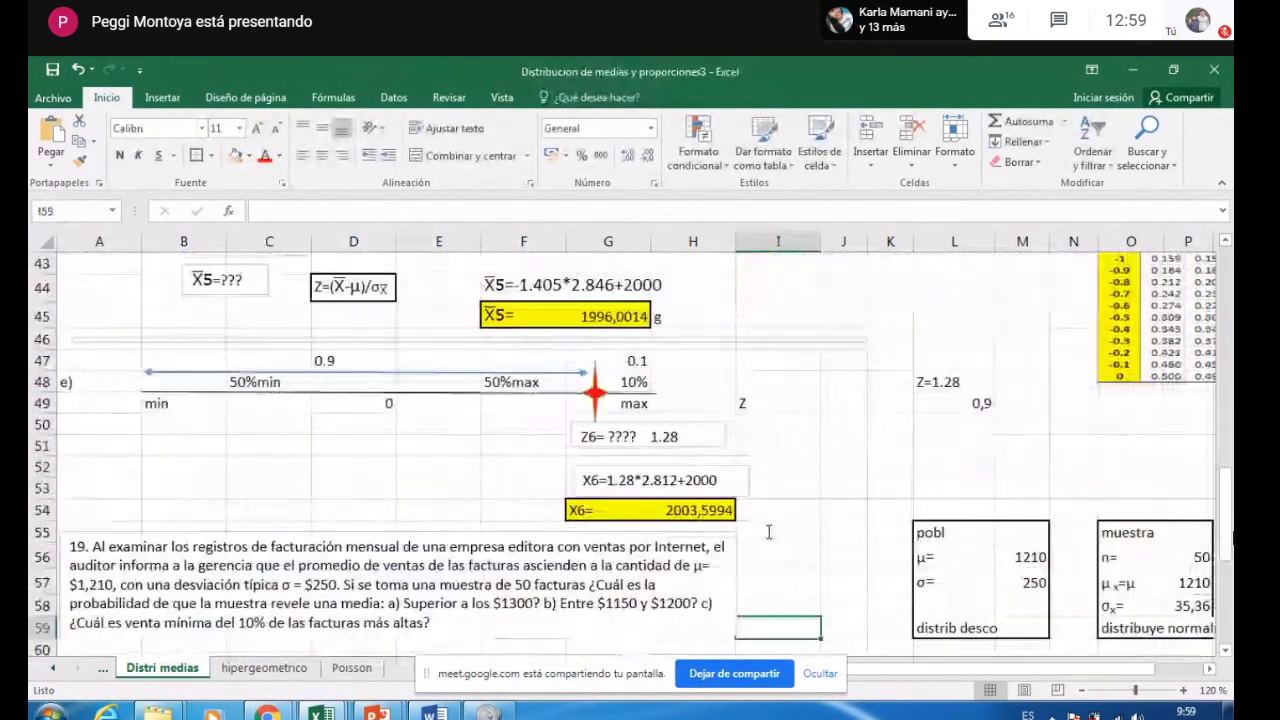
# - Review part e's X6 formula and exercise 19, and examine the first exercise's sample data for the standard error
pyautogui.press('Down')
pyautogui.press('Down')
pyautogui.press('Down')
pyautogui.press('Down')
pyautogui.press('Down')
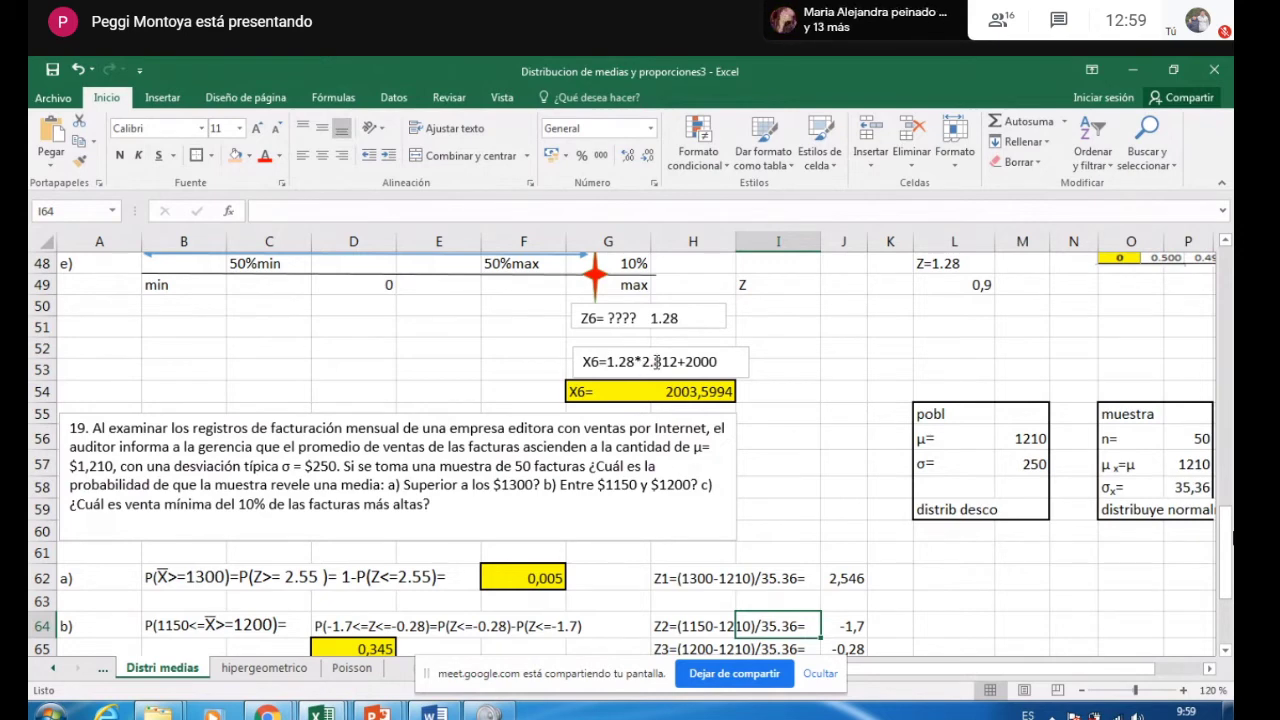
pyautogui.press('Up')
pyautogui.press('Up')
pyautogui.press('Up')
pyautogui.press('Up')
pyautogui.press('Up')
pyautogui.press('Up')
pyautogui.press('Up')
pyautogui.press('Up')
pyautogui.press('Up')
pyautogui.press('Up')
pyautogui.press('Up')
pyautogui.press('Up')
pyautogui.press('Up')
pyautogui.press('Up')
pyautogui.press('Up')
pyautogui.press('Up')
pyautogui.press('Up')
pyautogui.press('Up')
pyautogui.press('Up')
pyautogui.press('Up')
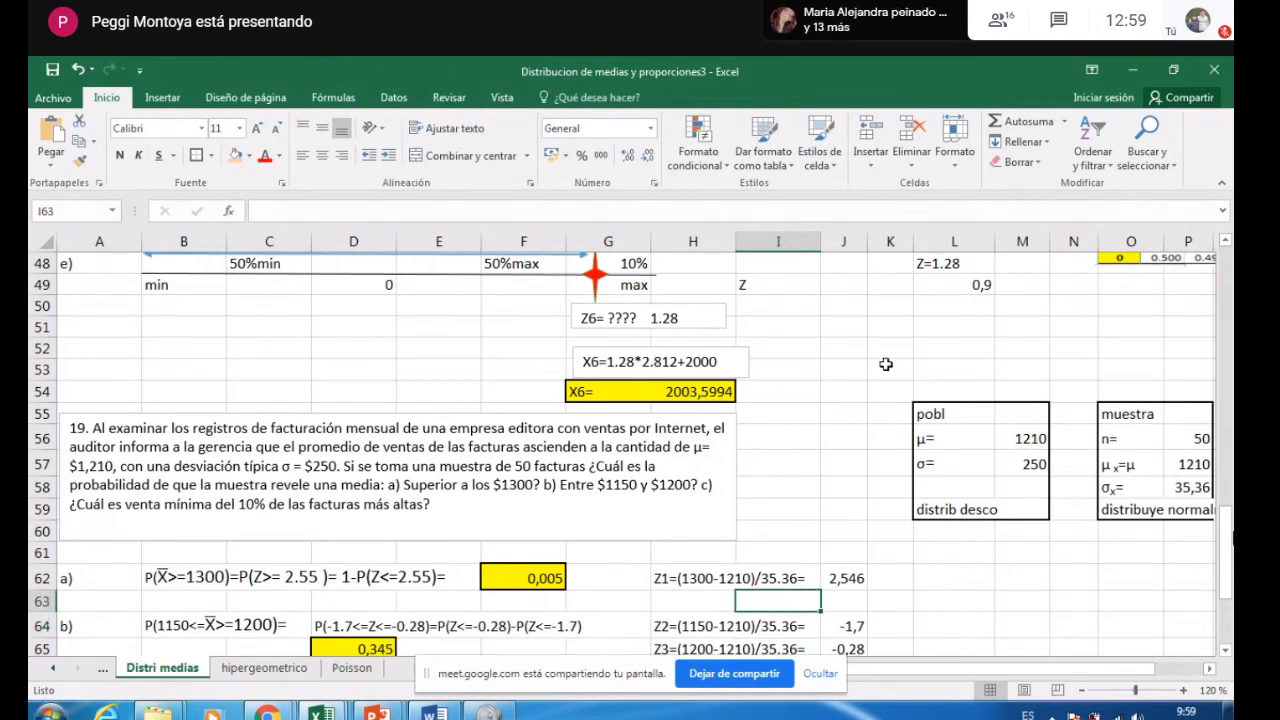
pyautogui.press('Up')
pyautogui.press('Up')
pyautogui.press('Up')
pyautogui.press('Up')
pyautogui.press('Up')
pyautogui.press('Up')
pyautogui.press('Up')
pyautogui.press('Up')
pyautogui.press('Up')
pyautogui.press('Up')
pyautogui.press('Up')
pyautogui.press('Up')
pyautogui.press('Up')
pyautogui.press('Up')
pyautogui.press('Up')
pyautogui.press('Up')
pyautogui.press('Up')
pyautogui.press('Up')
pyautogui.press('Up')
pyautogui.press('Up')
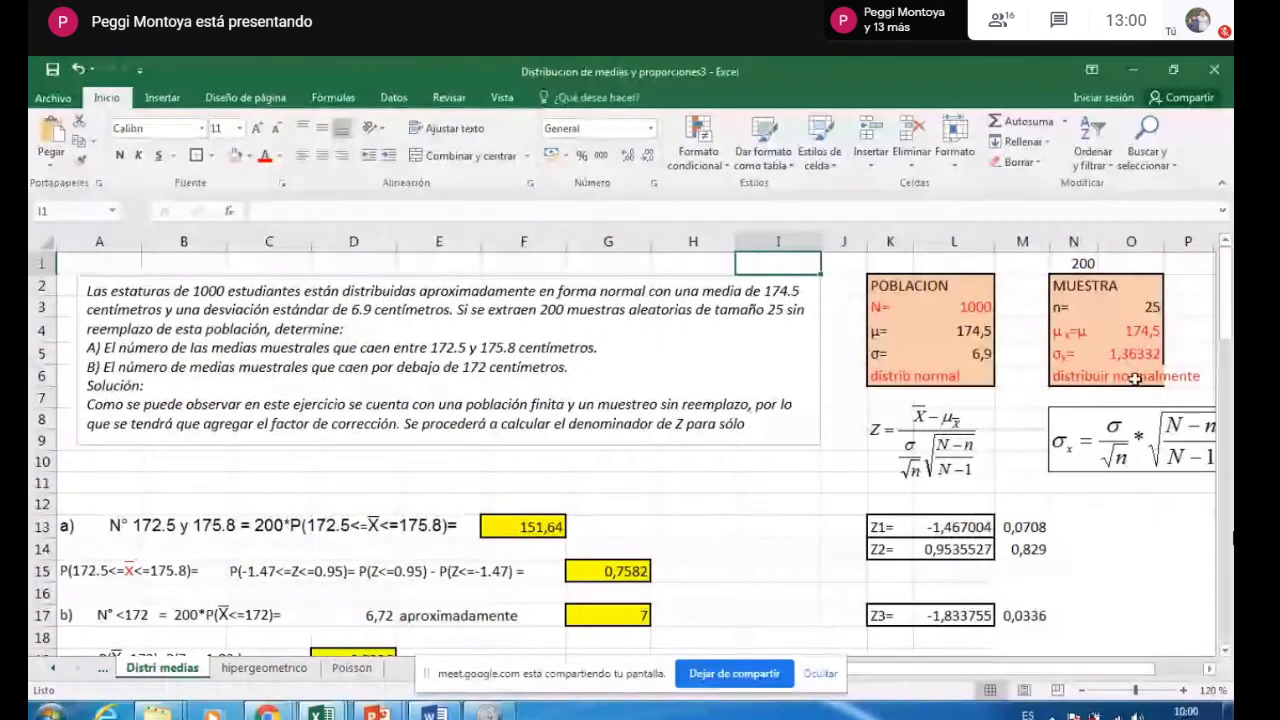
# - Start changing the standard error in part e's X6 formula text by inserting "1," before 2.812
pyautogui.press('Down')
pyautogui.press('Down')
pyautogui.press('Down')
pyautogui.press('Down')
pyautogui.press('Down')
pyautogui.press('Down')
pyautogui.press('Down')
pyautogui.press('Down')
pyautogui.press('Down')
pyautogui.press('Down')
pyautogui.press('Down')
pyautogui.press('Down')
pyautogui.press('Down')
pyautogui.press('Down')
pyautogui.press('Down')
pyautogui.press('Down')
pyautogui.press('Down')
pyautogui.press('Down')
pyautogui.press('Down')
pyautogui.press('Down')
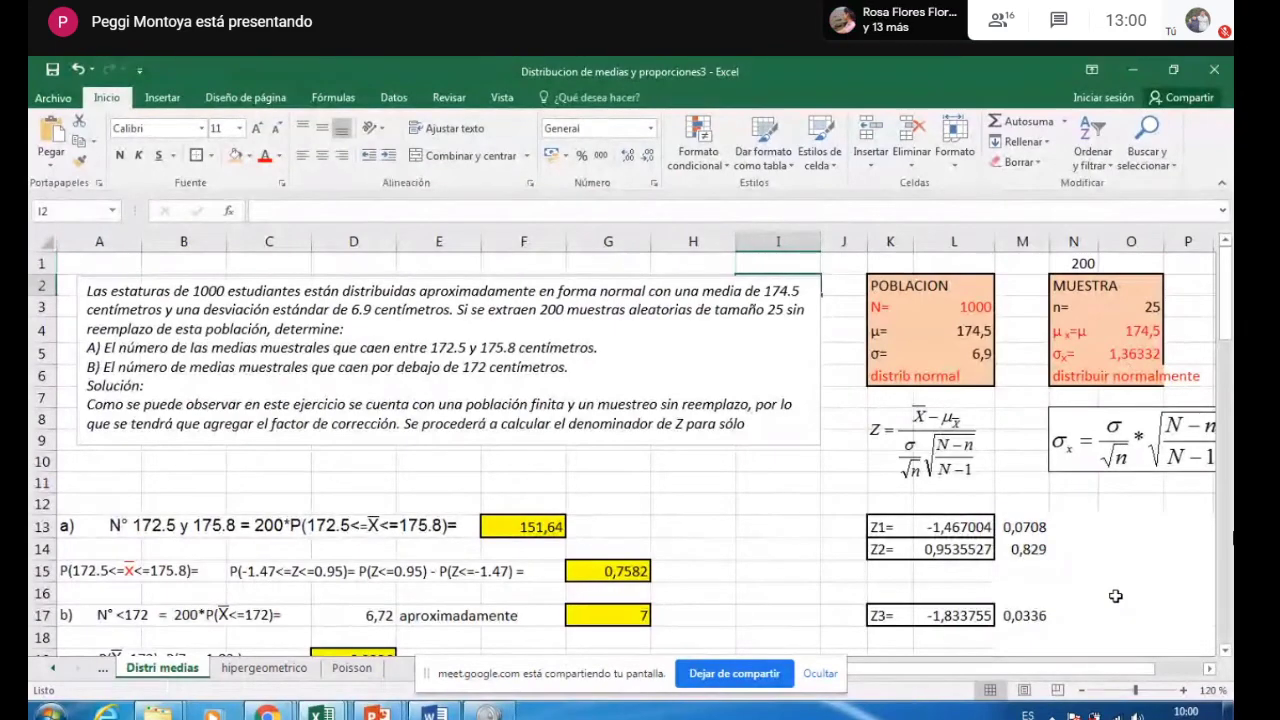
pyautogui.press('Down')
pyautogui.press('Down')
pyautogui.press('Down')
pyautogui.press('Down')
pyautogui.press('Down')
pyautogui.press('Down')
pyautogui.press('Down')
pyautogui.press('Down')
pyautogui.press('Down')
pyautogui.press('Down')
pyautogui.press('Down')
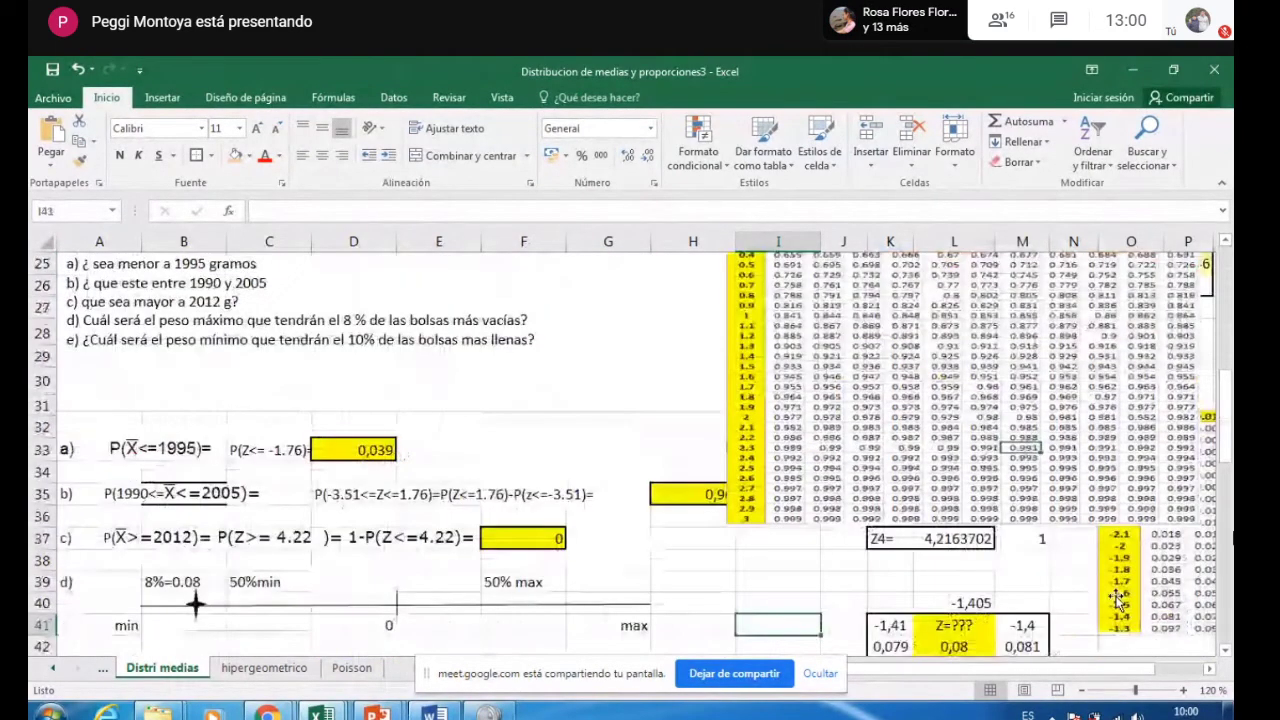
pyautogui.press('Down')
pyautogui.press('Down')
pyautogui.press('Down')
pyautogui.press('Down')
pyautogui.press('Down')
pyautogui.press('Down')
pyautogui.press('Down')
pyautogui.press('Down')
pyautogui.press('Down')
pyautogui.press('Down')
pyautogui.press('Down')
pyautogui.press('Down')
pyautogui.press('Down')
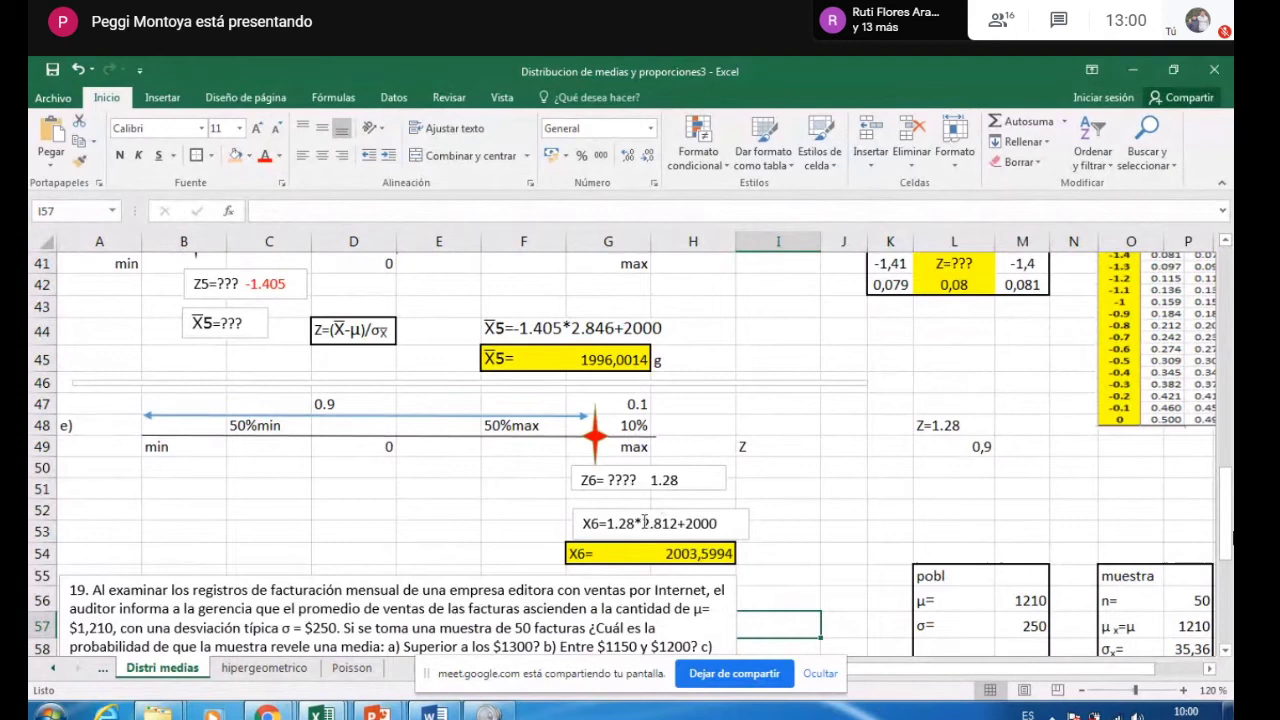
pyautogui.click(645, 522)
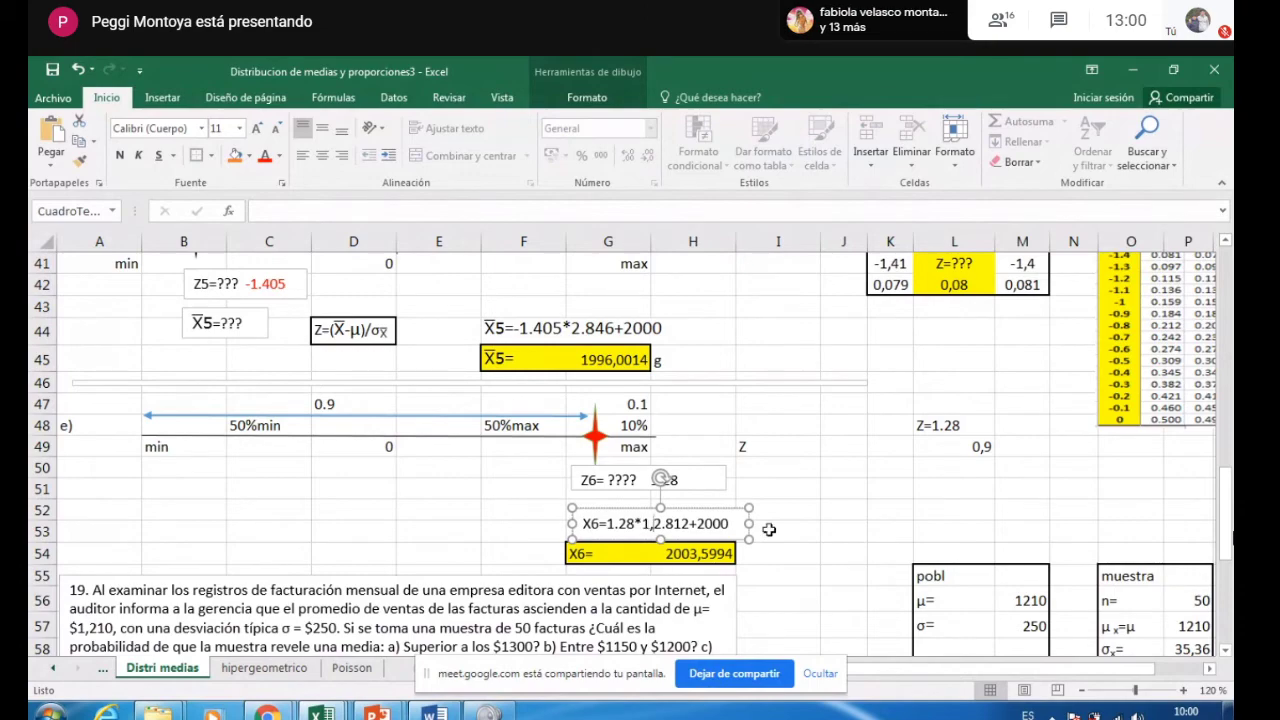
pyautogui.press('Escape')
pyautogui.press('Escape')
# - Check the standard error and its formula in the first exercise's sample data
pyautogui.scroll(6, 812, 495)
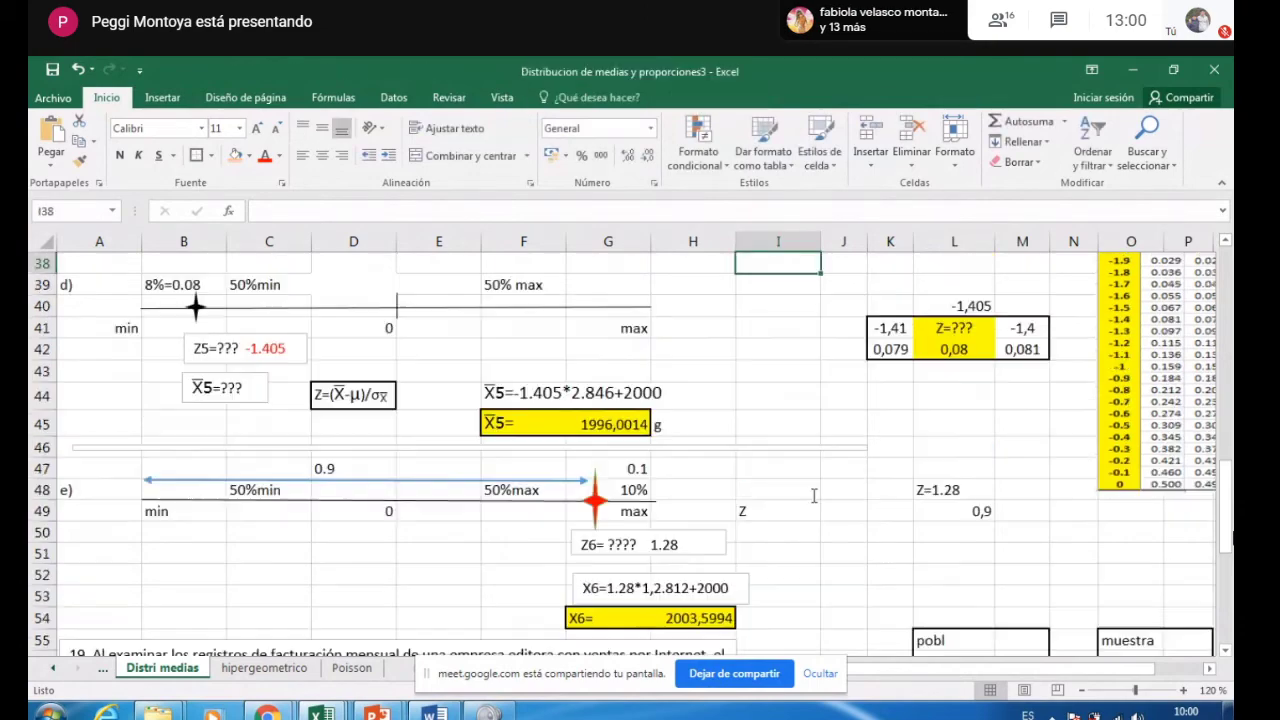
pyautogui.press('Up')
pyautogui.press('Up')
pyautogui.press('Up')
pyautogui.press('Up')
pyautogui.press('Up')
pyautogui.press('Up')
pyautogui.press('Up')
pyautogui.press('Up')
pyautogui.press('Up')
pyautogui.press('Up')
pyautogui.press('Up')
pyautogui.press('Up')
pyautogui.press('Up')
pyautogui.press('Up')
pyautogui.press('Up')
pyautogui.press('Up')
pyautogui.press('Up')
pyautogui.press('Up')
pyautogui.press('Up')
pyautogui.press('Up')
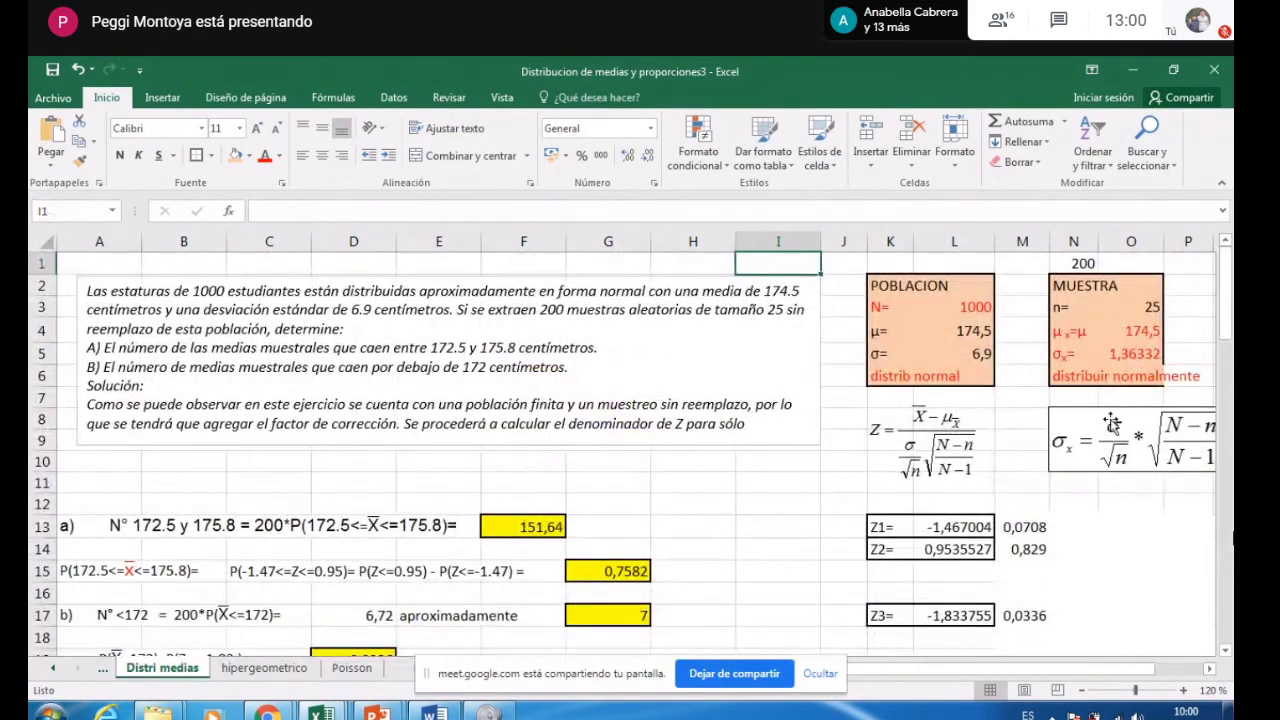
# - Move the positive Z-table picture off exercise 17's population and sample data, over columns C to H starting near row 26
pyautogui.press('Down')
pyautogui.press('Down')
pyautogui.press('Down')
pyautogui.press('Down')
pyautogui.press('Down')
pyautogui.press('Down')
pyautogui.press('Down')
pyautogui.press('Down')
pyautogui.press('Down')
pyautogui.press('Down')
pyautogui.press('Down')
pyautogui.press('Down')
pyautogui.press('Down')
pyautogui.press('Down')
pyautogui.press('Down')
pyautogui.press('Down')
pyautogui.press('Down')
pyautogui.press('Down')
pyautogui.press('Down')
pyautogui.press('Down')
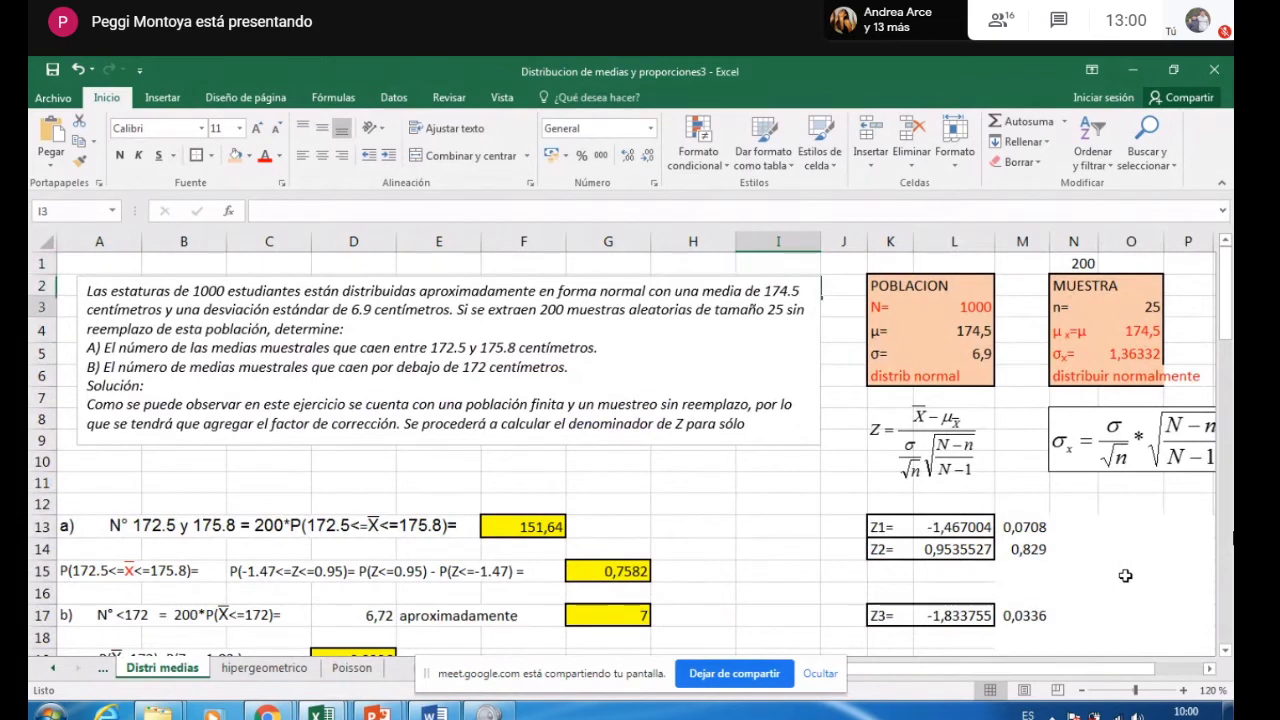
pyautogui.press('Down')
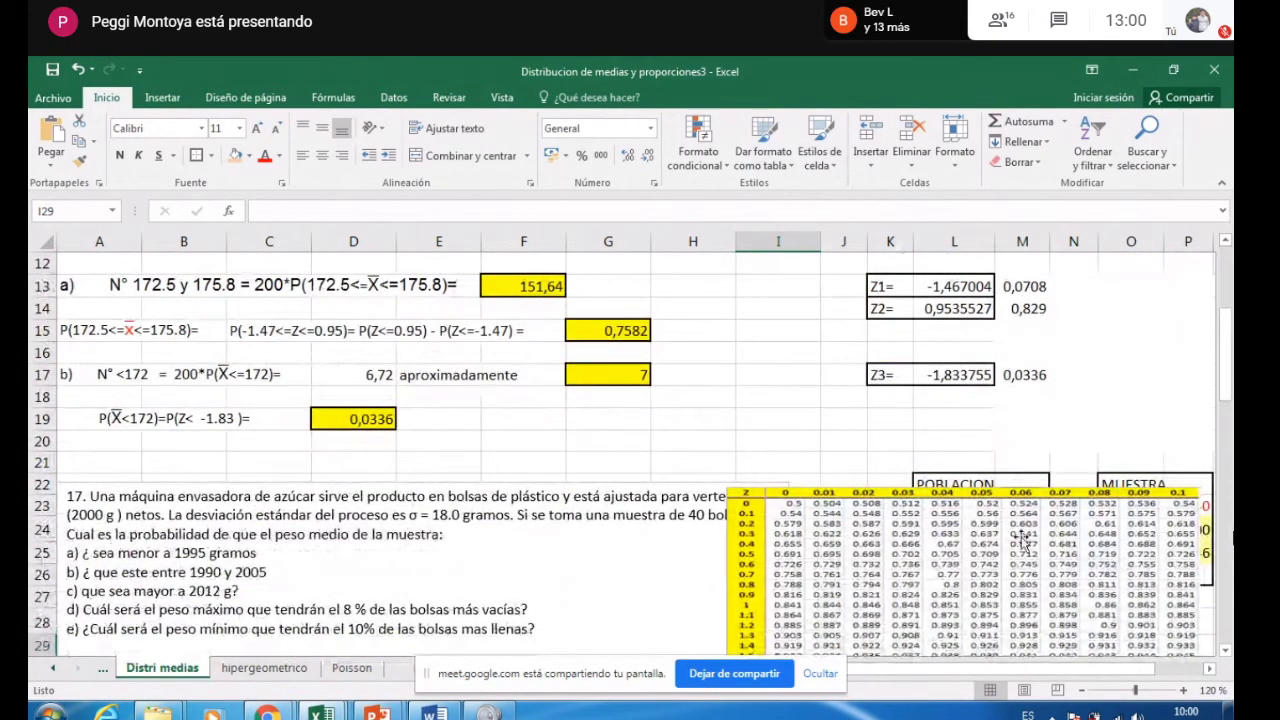
pyautogui.moveTo(999, 538); pyautogui.dragTo(533, 582)
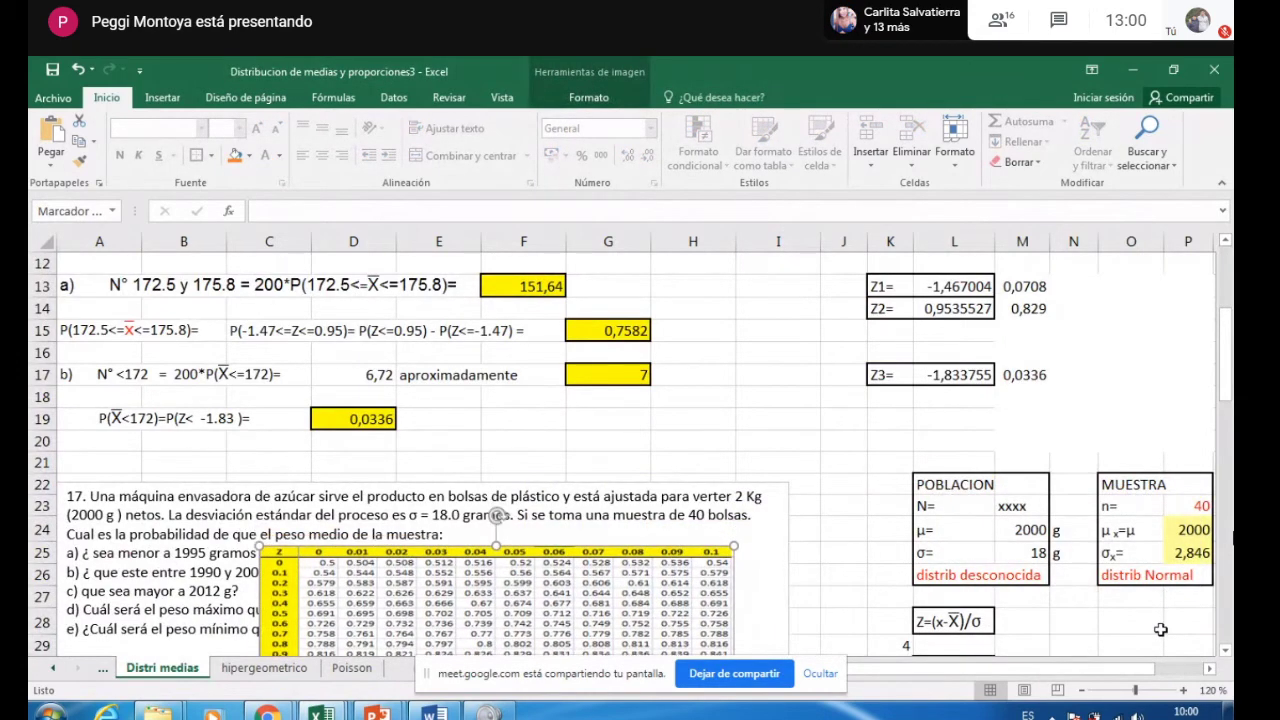
pyautogui.click(1069, 644)
# - Correct part e's X6 formula text to read X6=1.28*2.846+2000
pyautogui.press('Down')
pyautogui.press('Down')
pyautogui.press('Down')
pyautogui.press('Down')
pyautogui.press('Down')
pyautogui.press('Down')
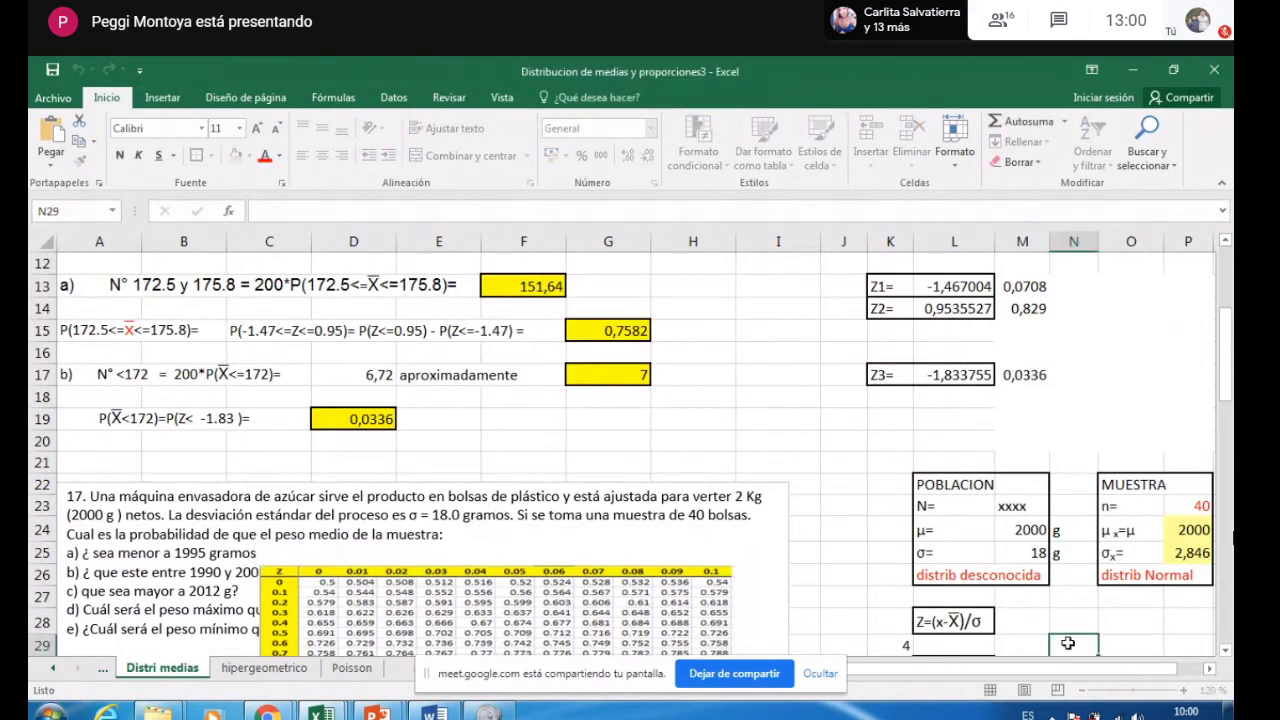
pyautogui.scroll(-4, 1069, 644)
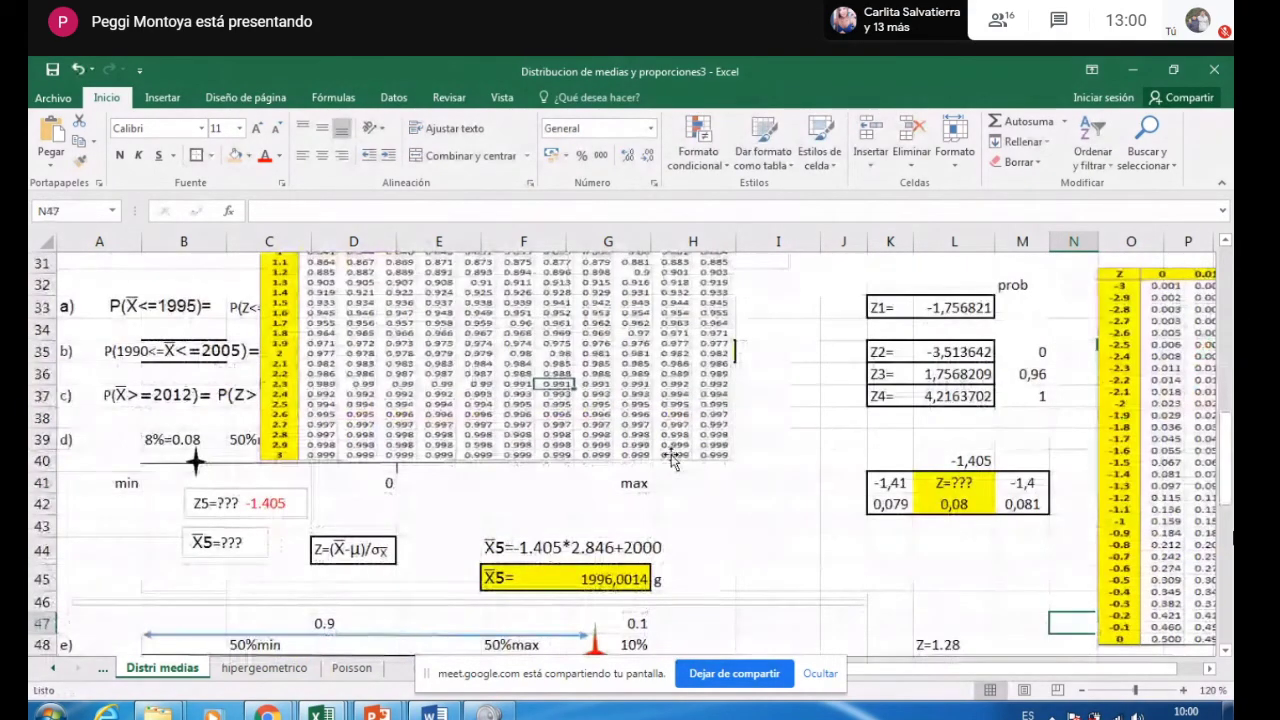
pyautogui.click(748, 588)
pyautogui.press('Down')
pyautogui.press('Down')
pyautogui.press('Down')
pyautogui.press('Down')
pyautogui.press('Down')
pyautogui.press('Down')
pyautogui.press('Down')
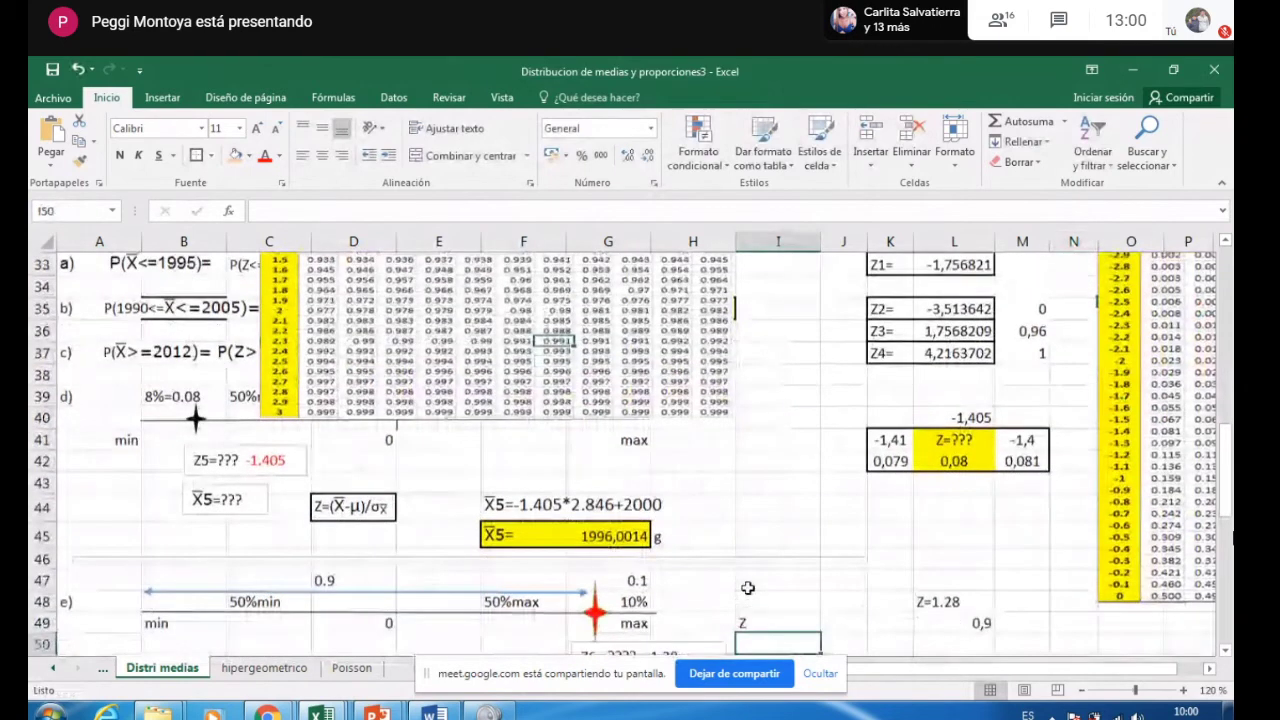
pyautogui.press('Down')
pyautogui.press('Down')
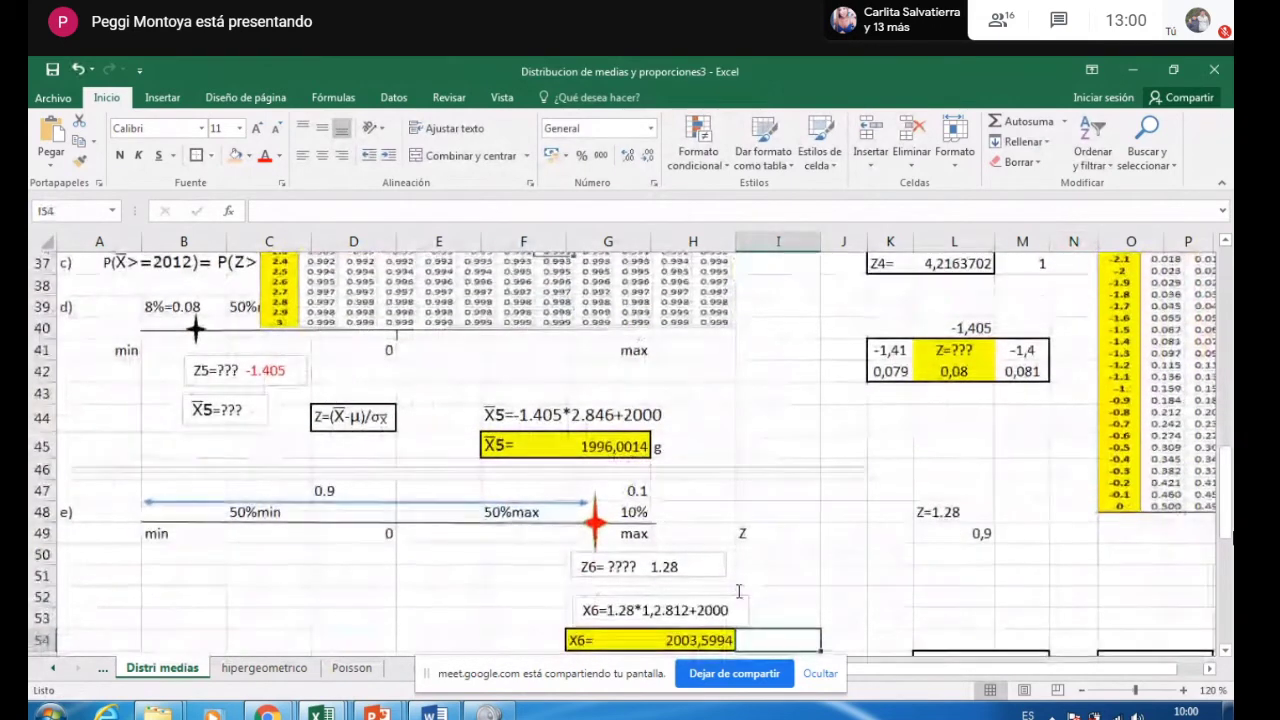
pyautogui.click(677, 610)
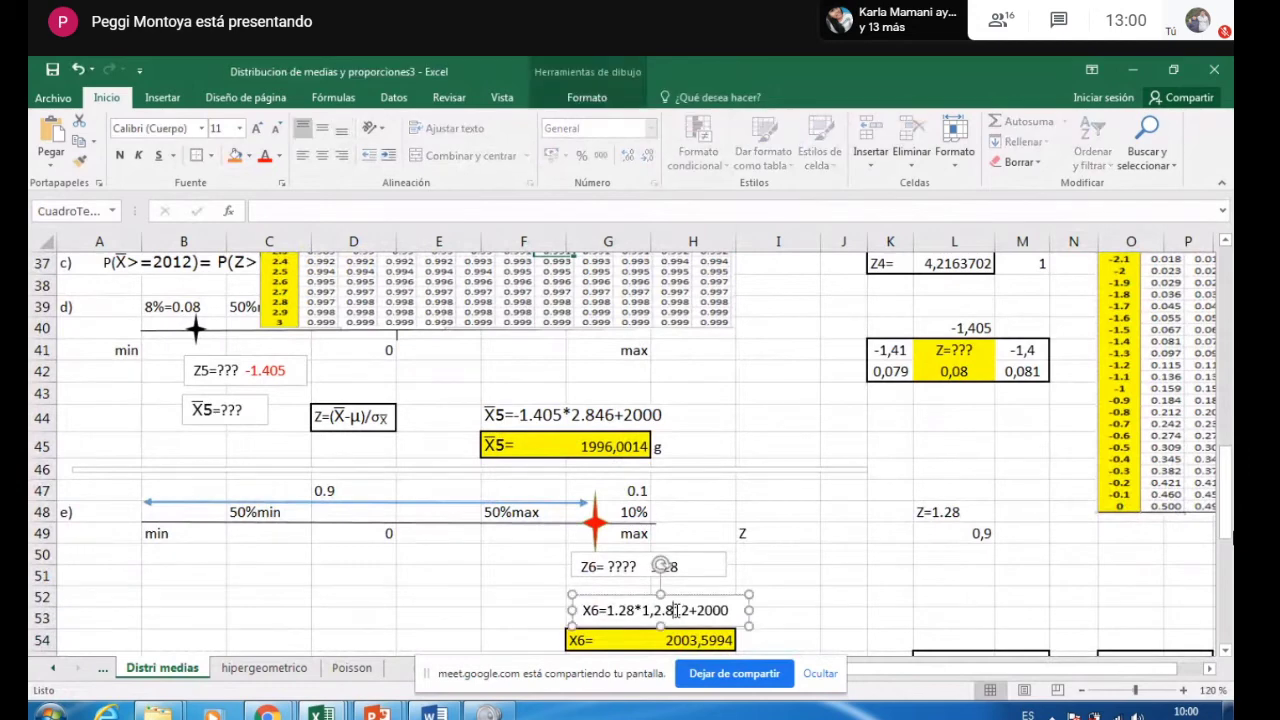
pyautogui.write('1')
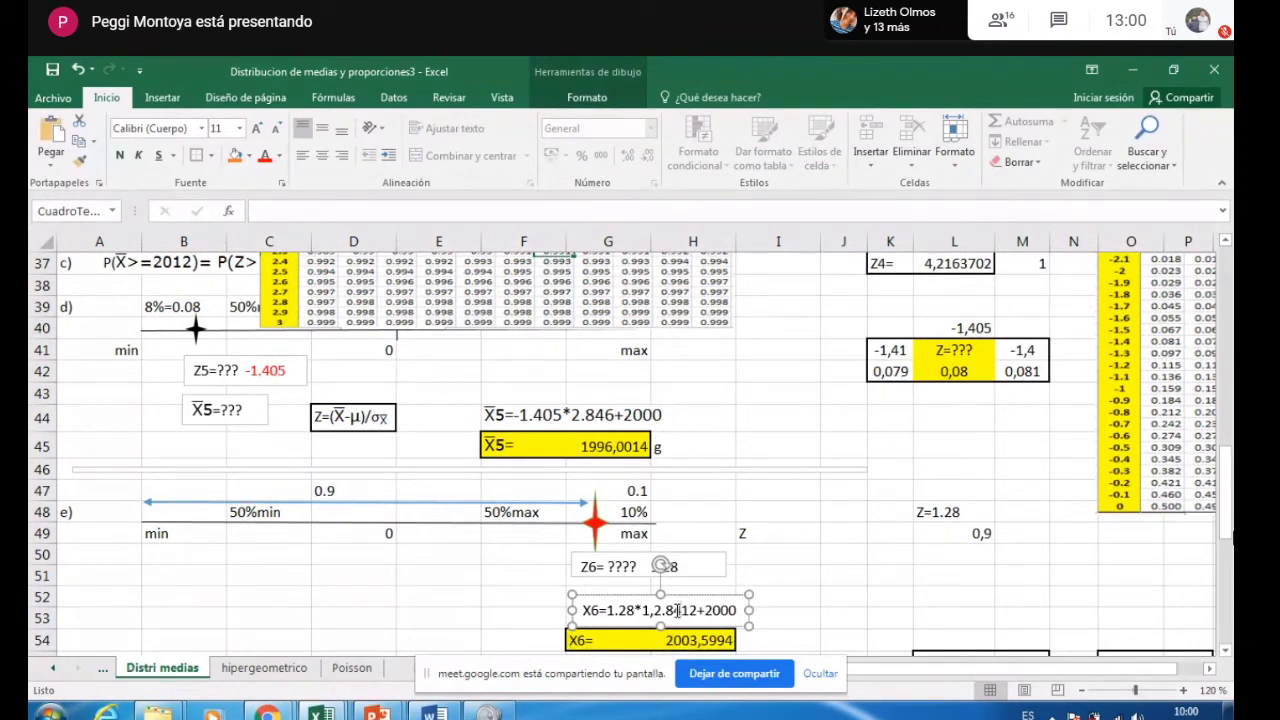
pyautogui.press('Delete')
pyautogui.press('Delete')
pyautogui.write('46')
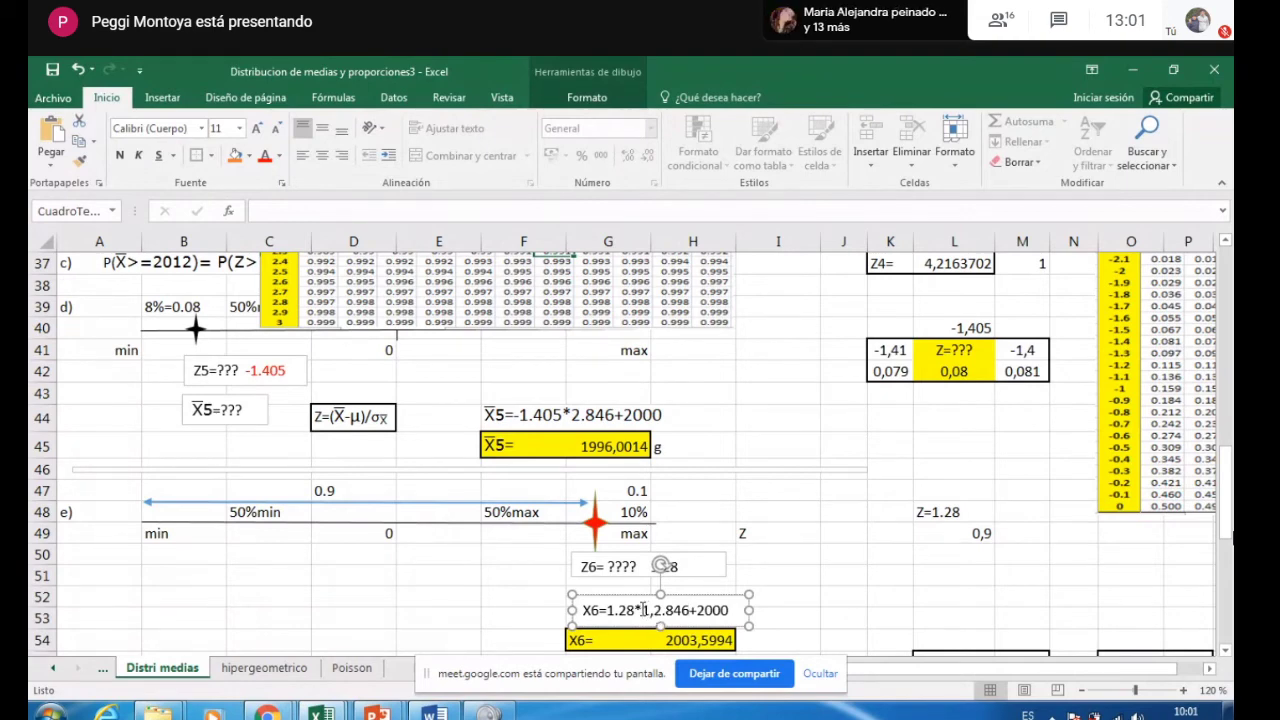
pyautogui.press('Delete')
pyautogui.press('Delete')
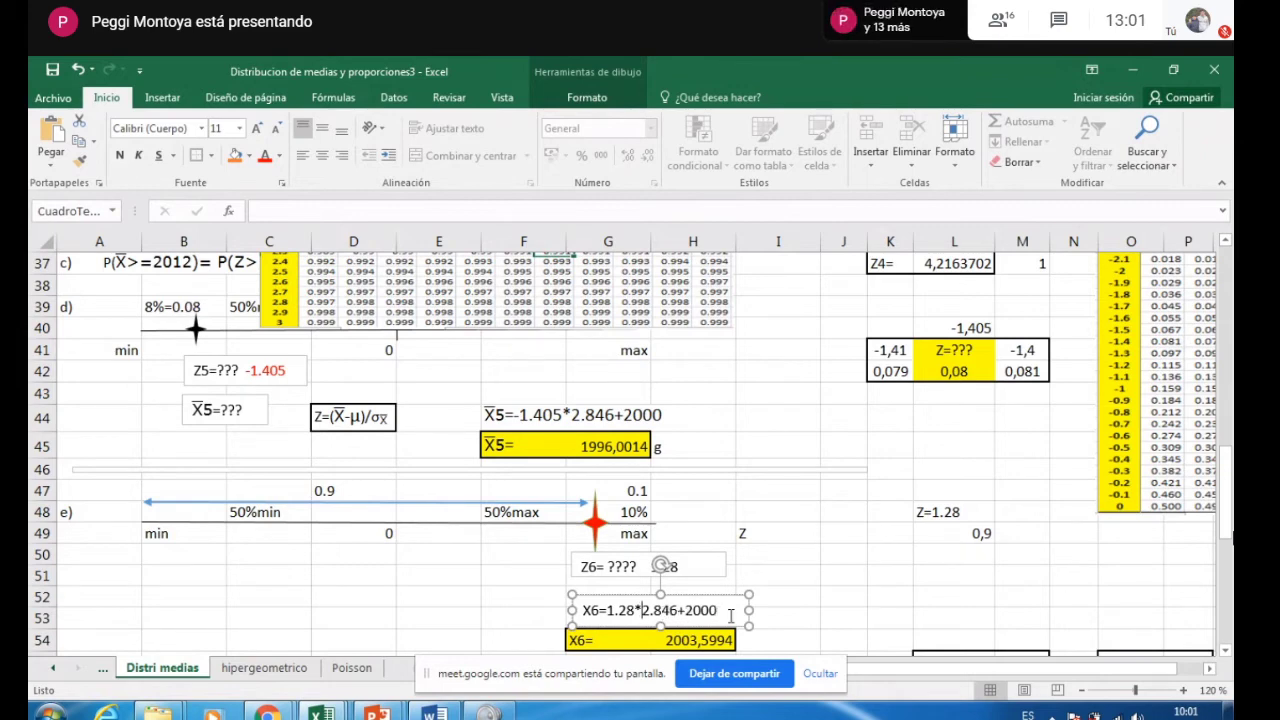
# - Correct the X6 result formula in H54 to =1,28*2,846+2000
pyautogui.click(784, 604)
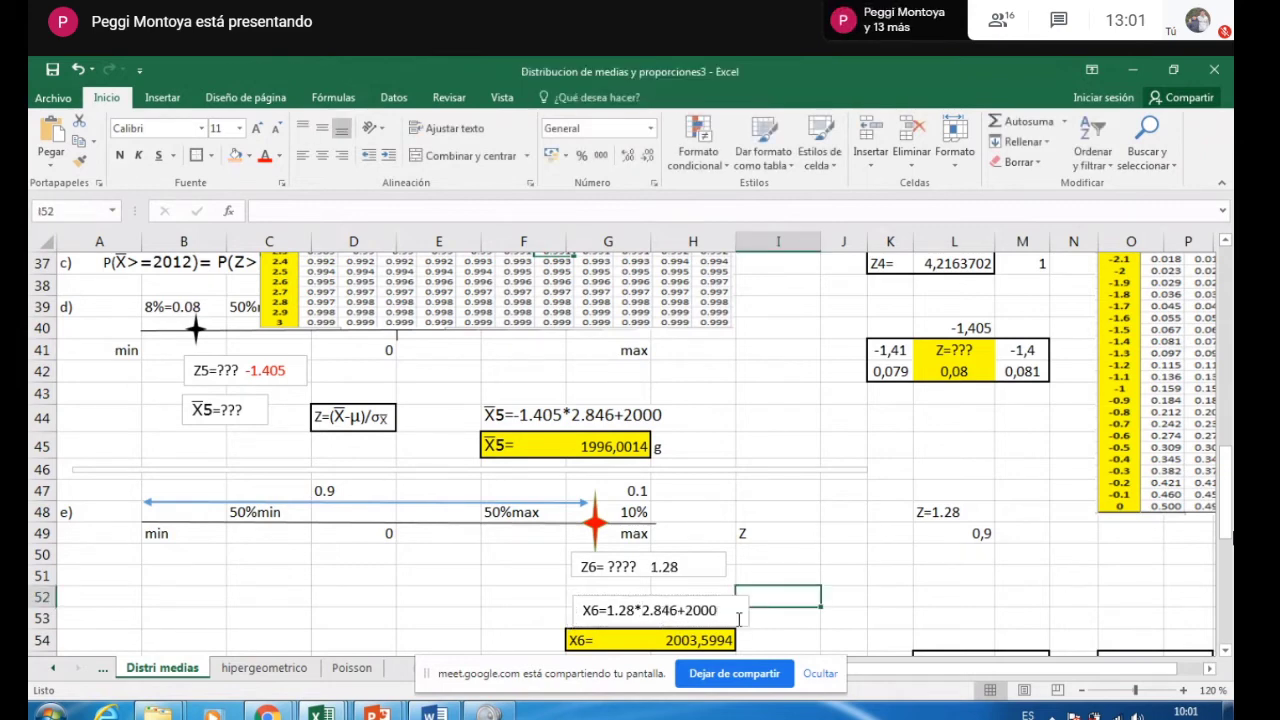
pyautogui.click(701, 641)
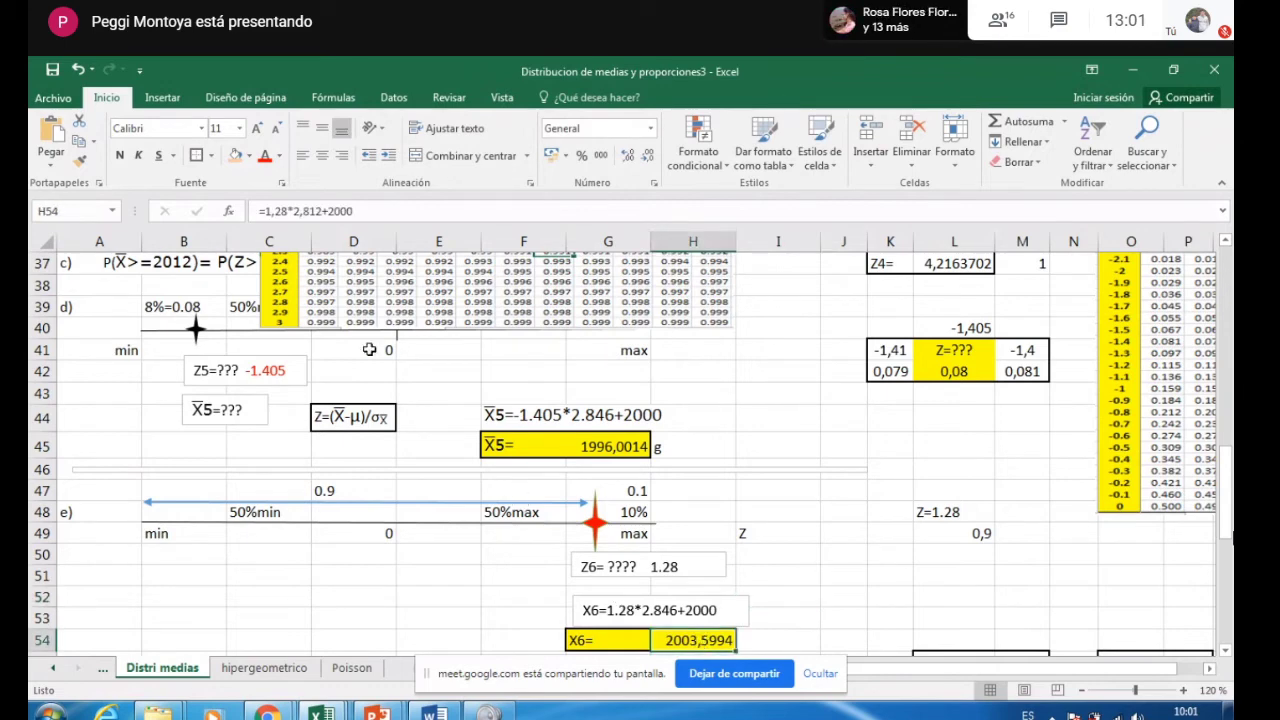
pyautogui.click(310, 211)
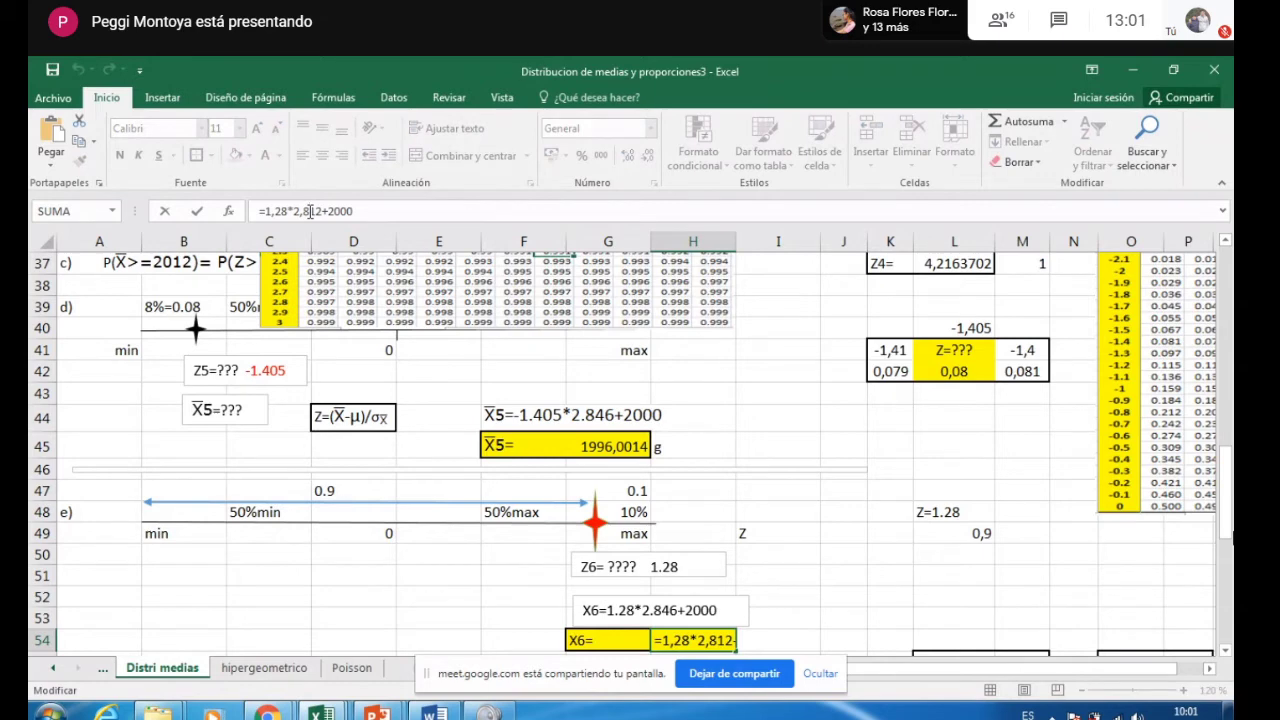
pyautogui.write('4')
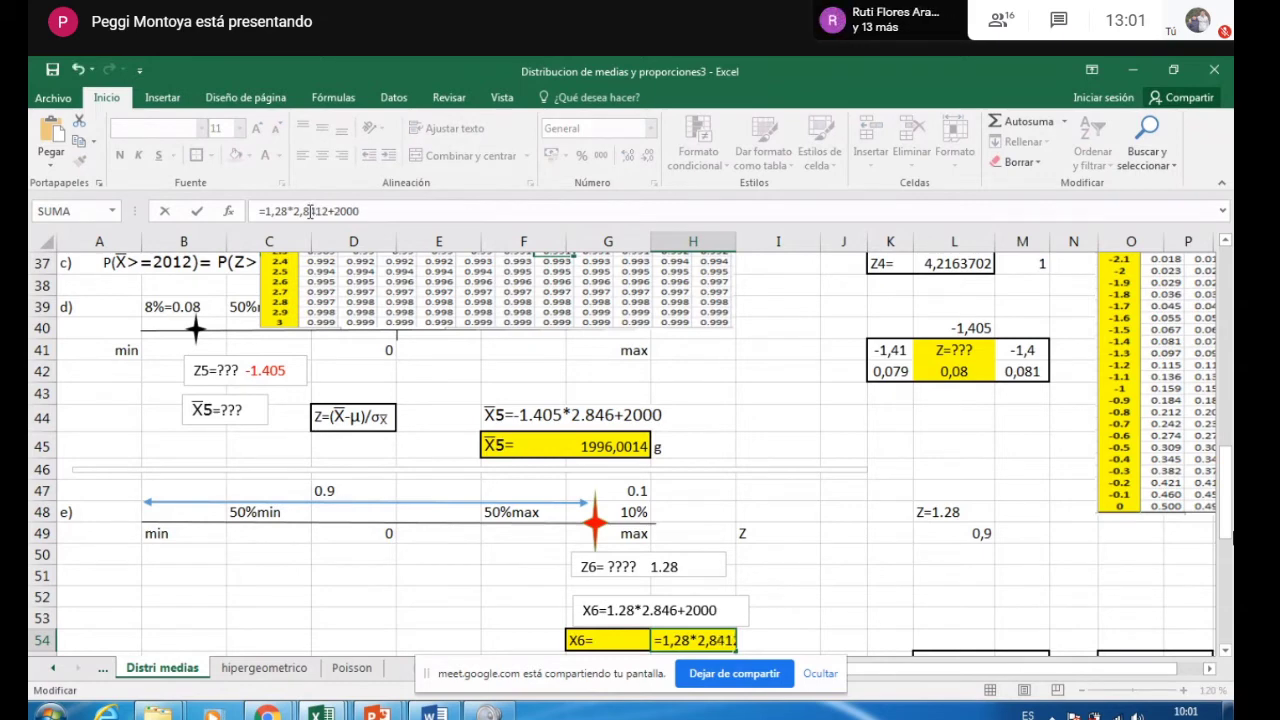
pyautogui.press('Delete')
pyautogui.write('6')
pyautogui.click(362, 211)
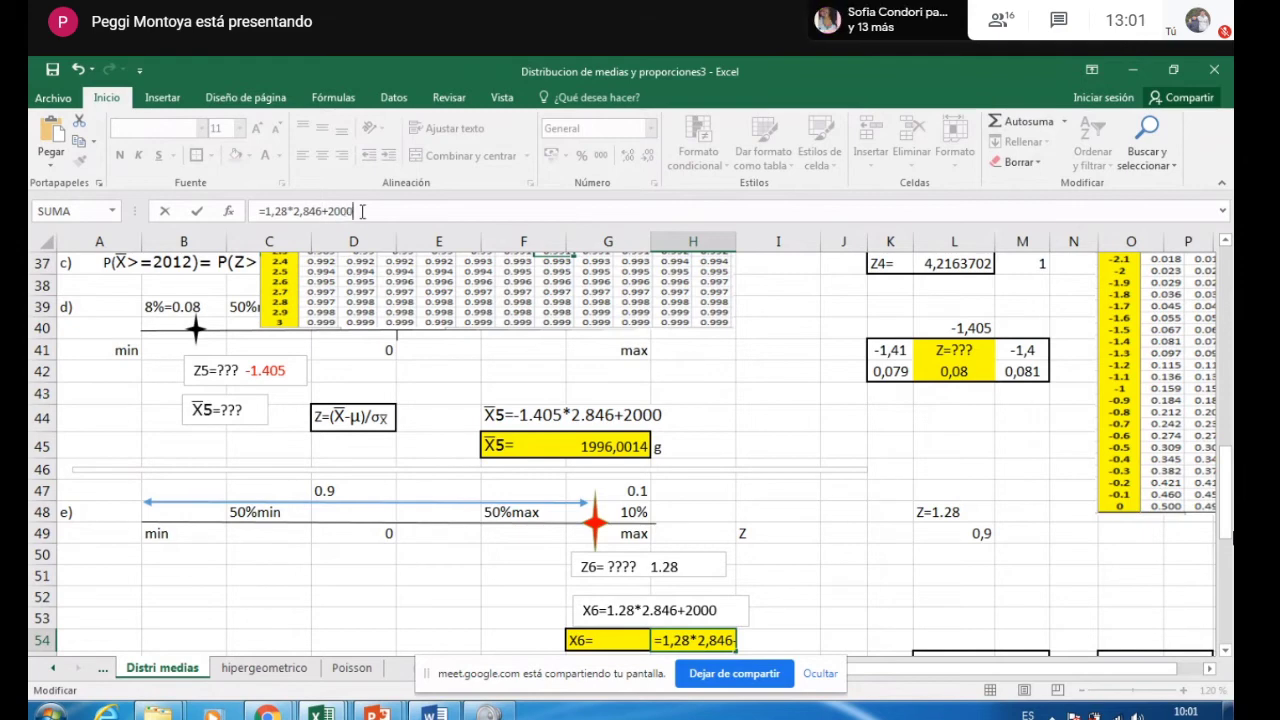
pyautogui.press('Return')
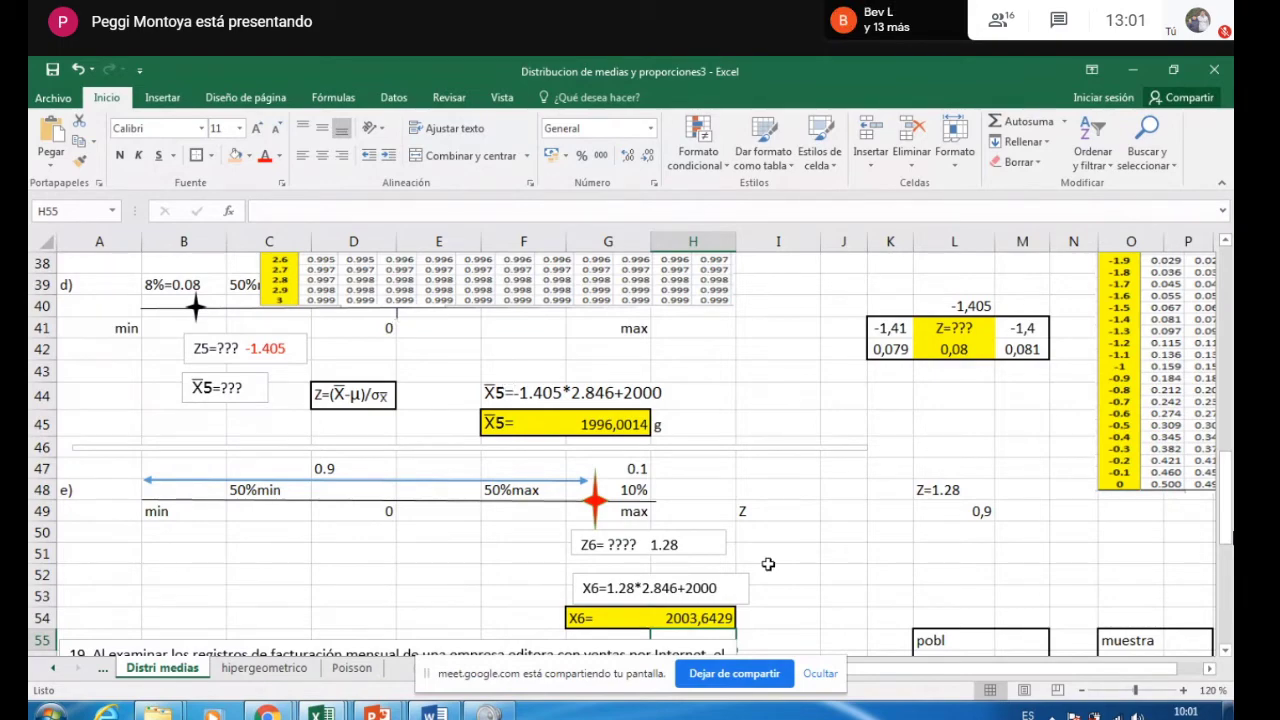
# - Insert a blank row above the X6 result row 54
pyautogui.press('Down')
pyautogui.press('Down')
pyautogui.press('Down')
pyautogui.press('Down')
pyautogui.press('Down')
pyautogui.press('Down')
pyautogui.press('Down')
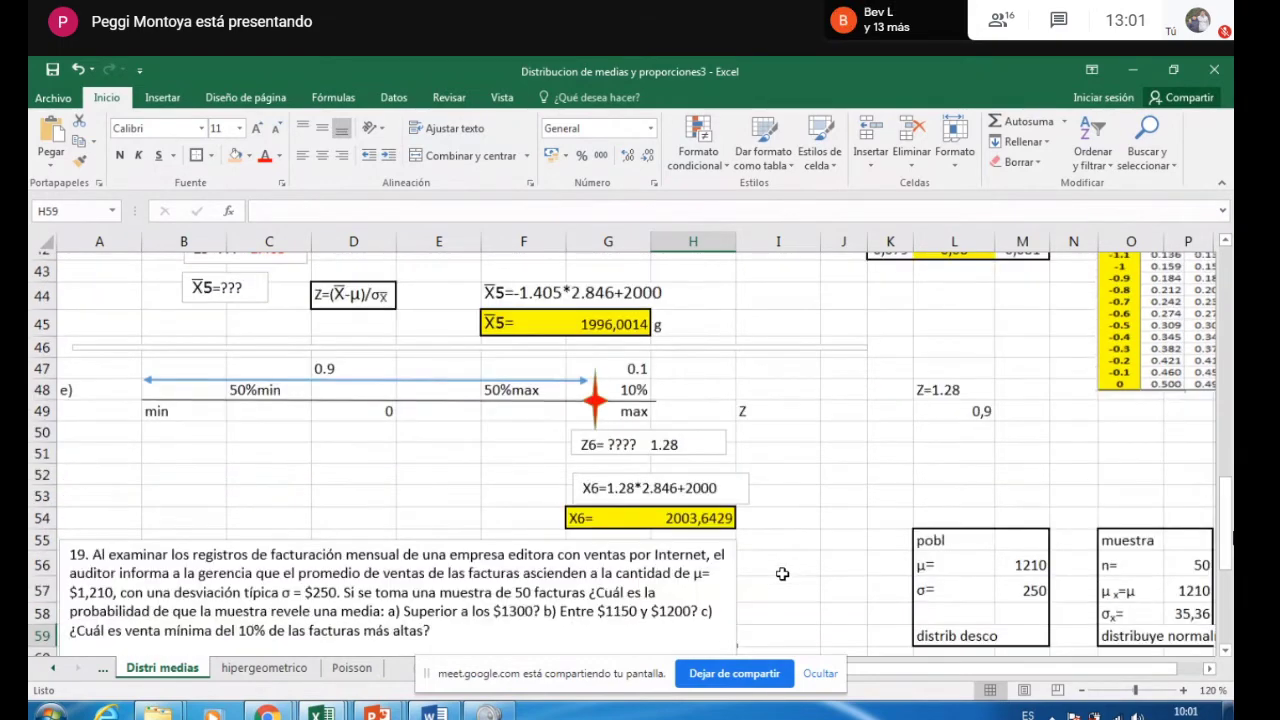
pyautogui.press('Down')
pyautogui.press('Down')
pyautogui.press('Down')
pyautogui.press('Down')
pyautogui.press('Down')
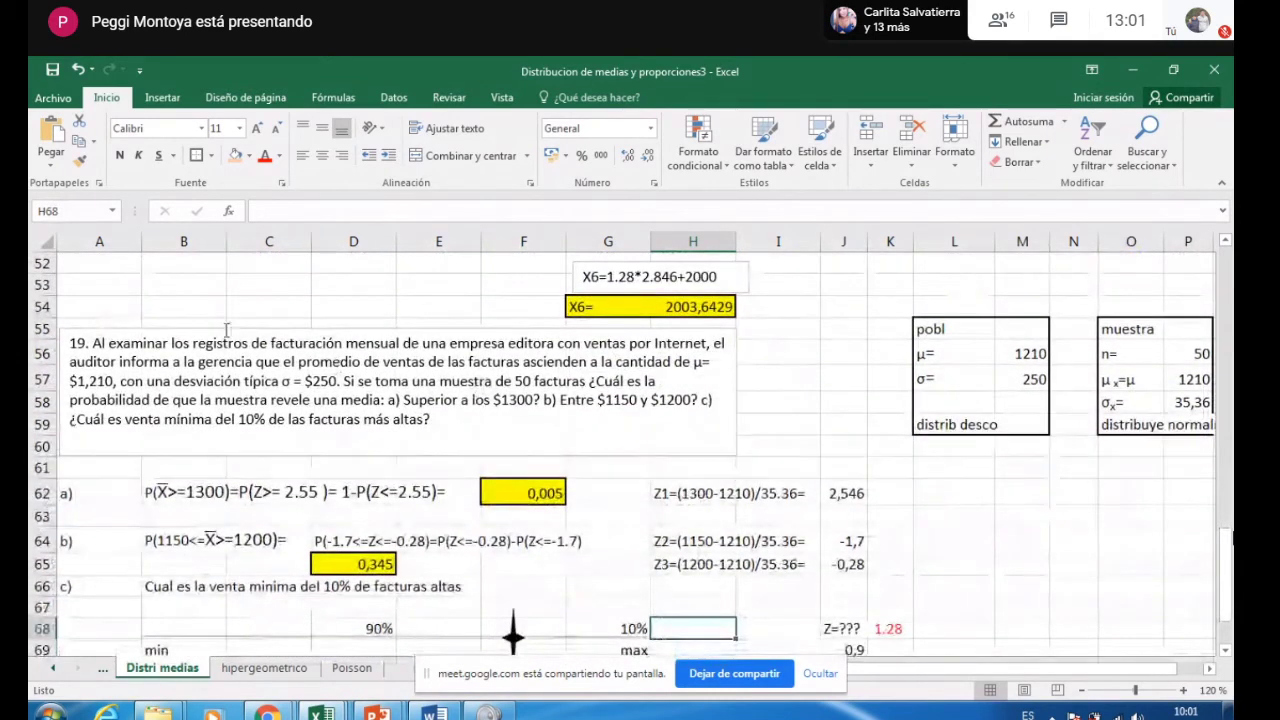
pyautogui.rightClick(41, 307)
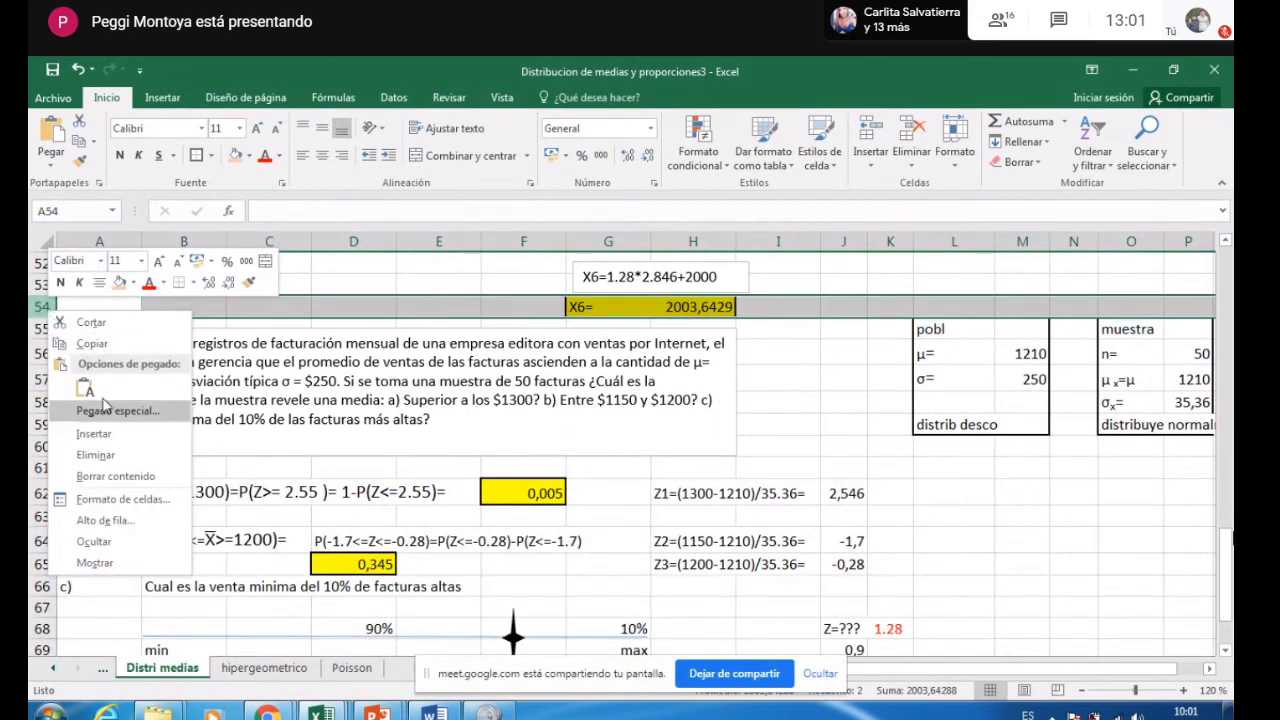
pyautogui.click(103, 433)
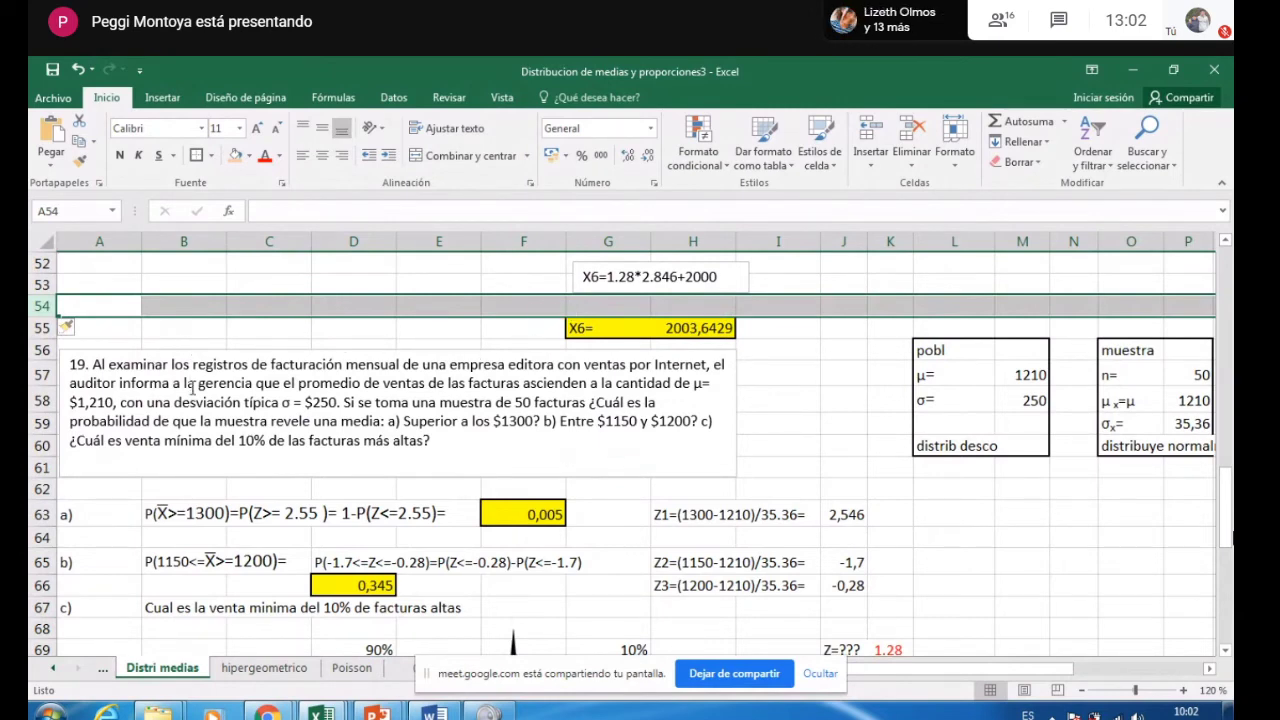
# - Lower the top edge of exercise 19's statement box to about row 58 and insert two blank rows at row 56
pyautogui.moveTo(192, 388); pyautogui.dragTo(193, 399)
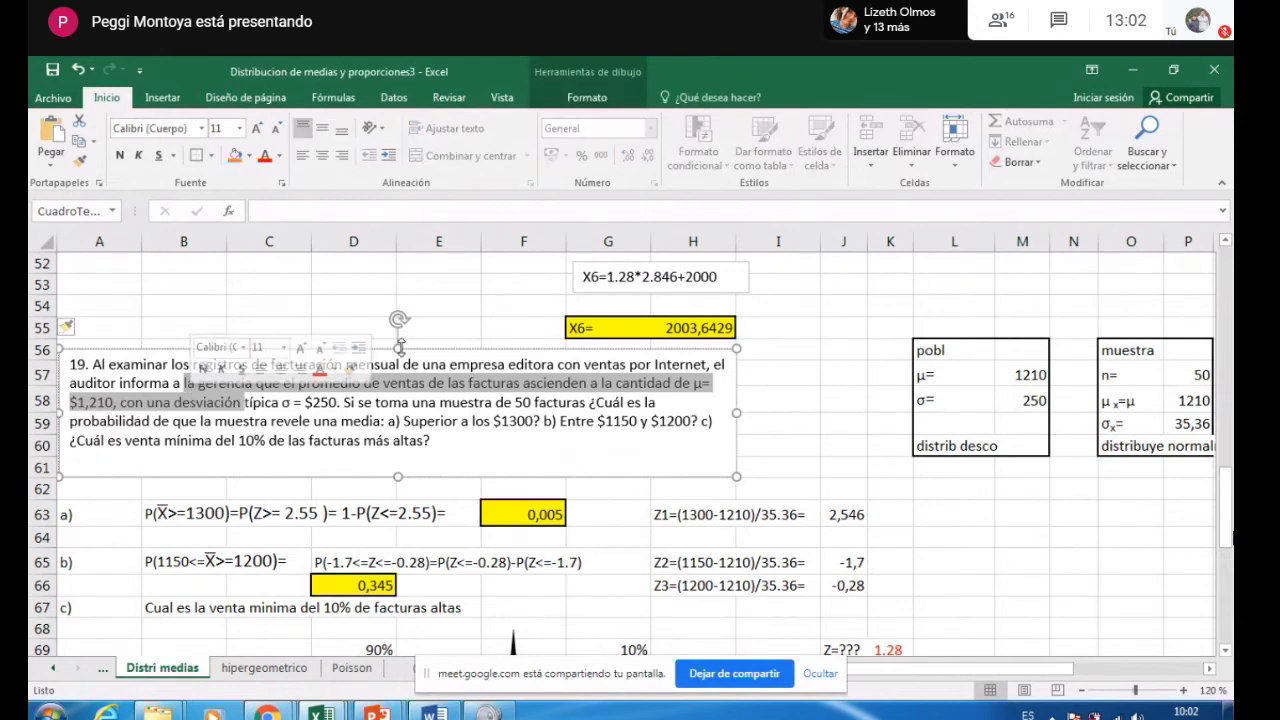
pyautogui.moveTo(399, 346); pyautogui.dragTo(399, 386)
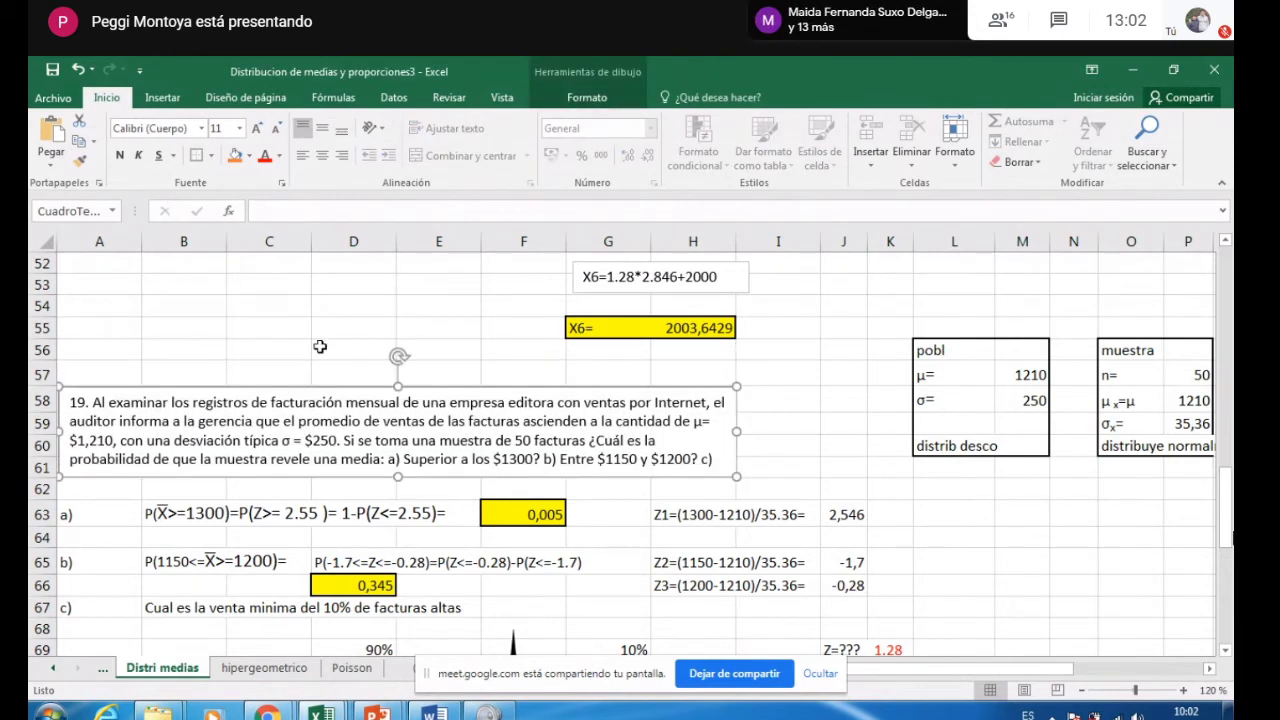
pyautogui.click(46, 350)
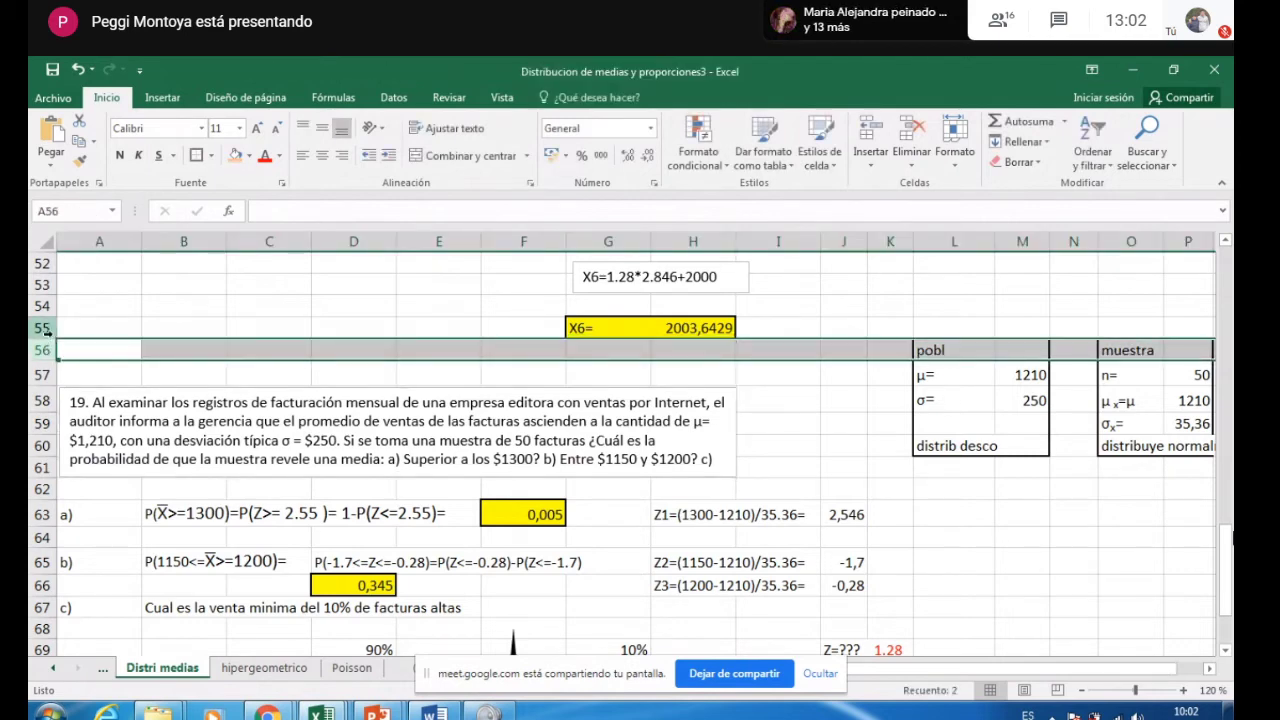
pyautogui.rightClick(44, 349)
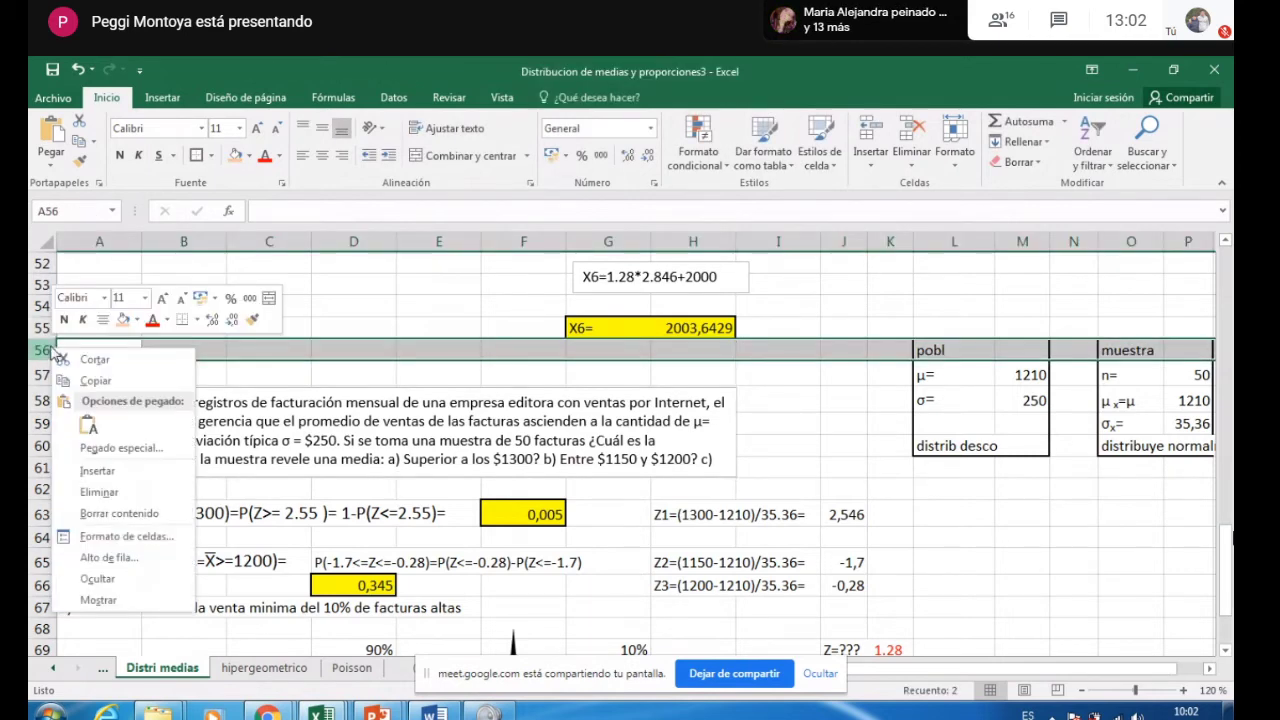
pyautogui.click(97, 471)
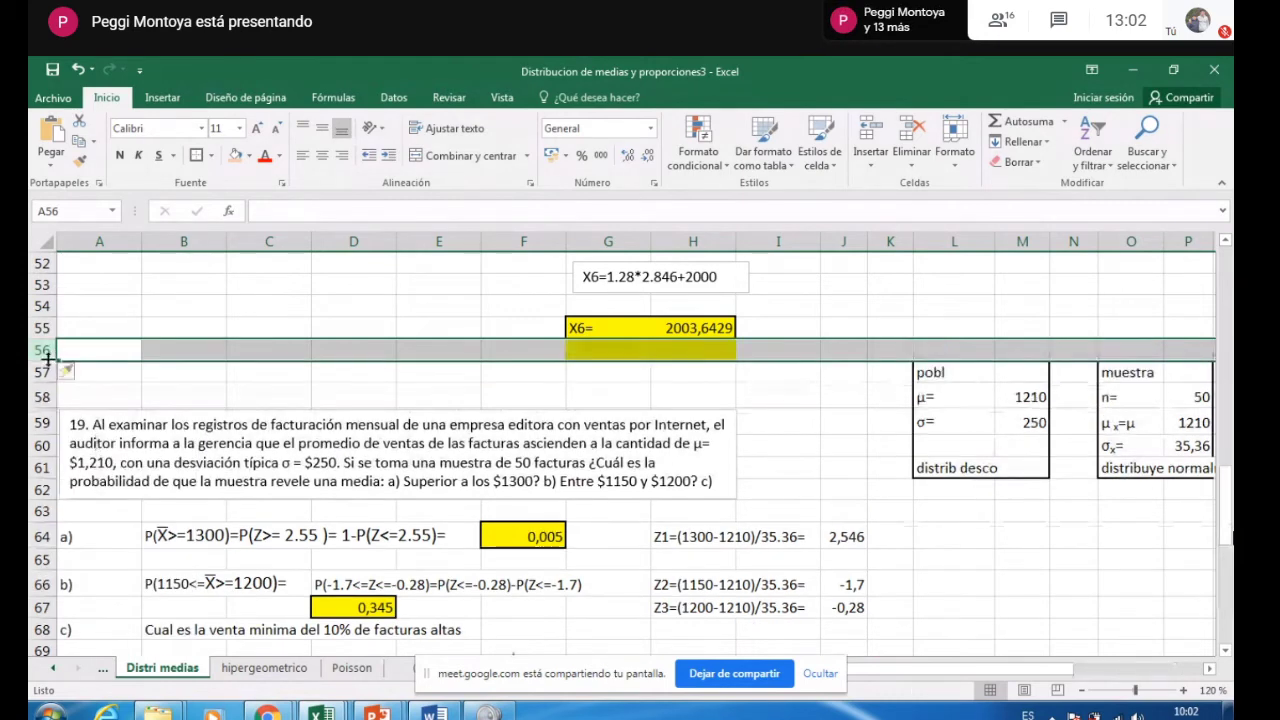
pyautogui.rightClick(44, 349)
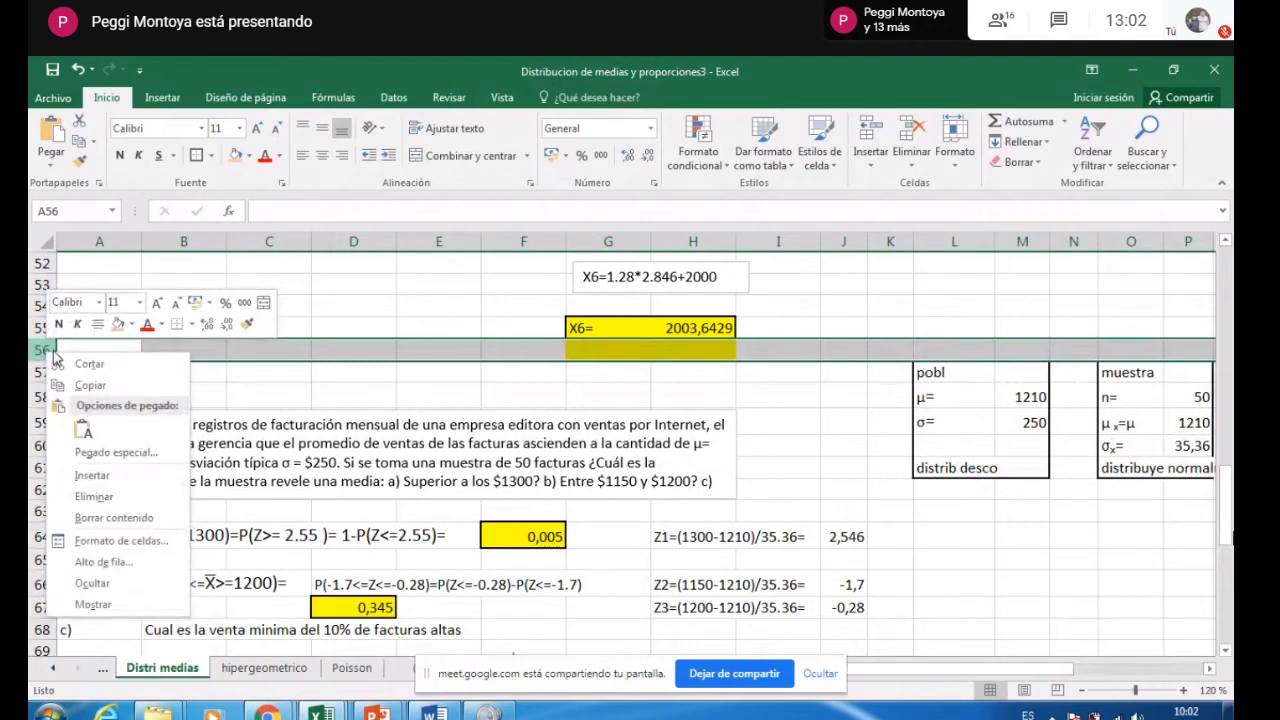
pyautogui.click(93, 476)
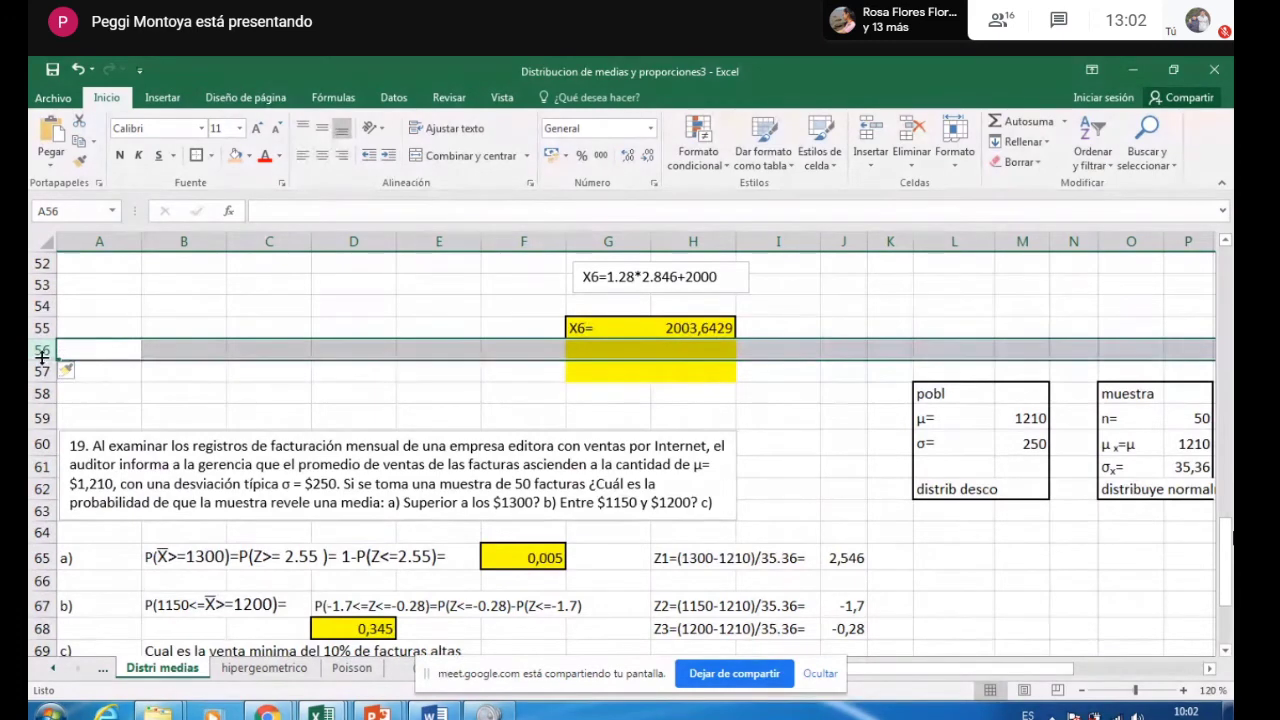
# - Insert six more blank rows at row 56, between the X6 result and exercise 19
pyautogui.moveTo(41, 350)
pyautogui.mouseDown()
pyautogui.moveTo(44, 394)
pyautogui.moveTo(46, 375)
pyautogui.mouseUp()
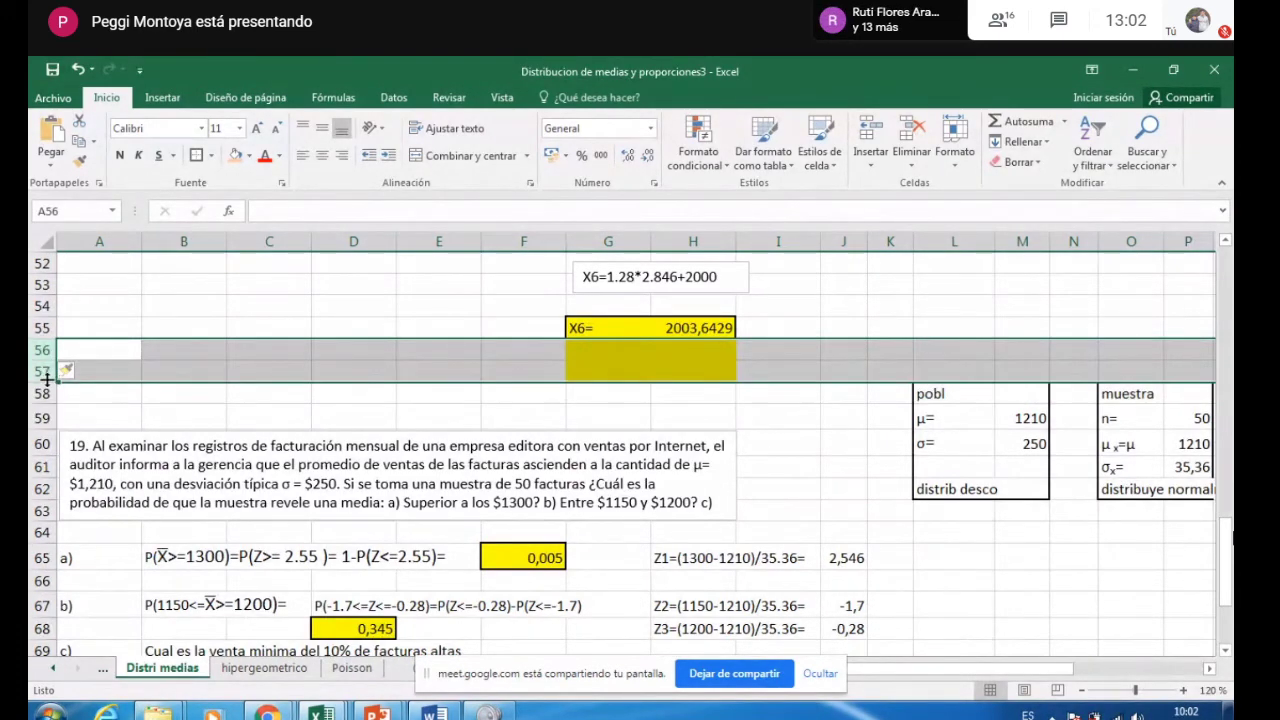
pyautogui.rightClick(48, 378)
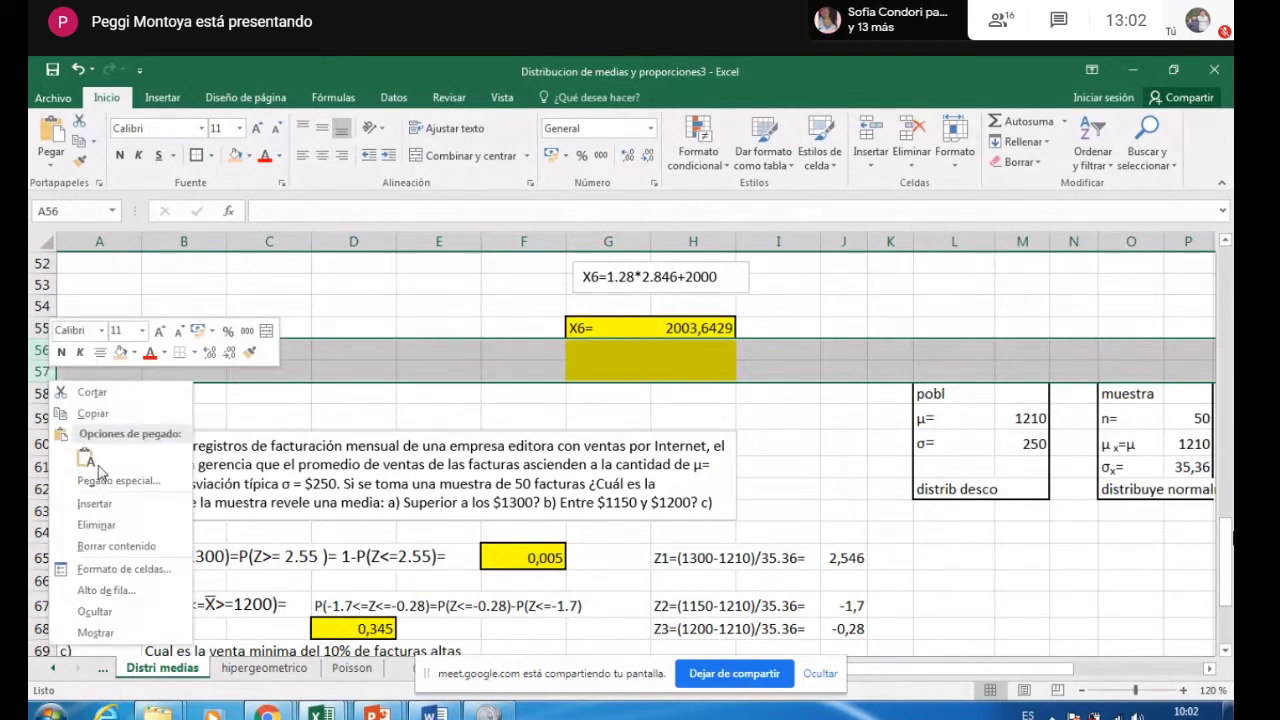
pyautogui.click(97, 504)
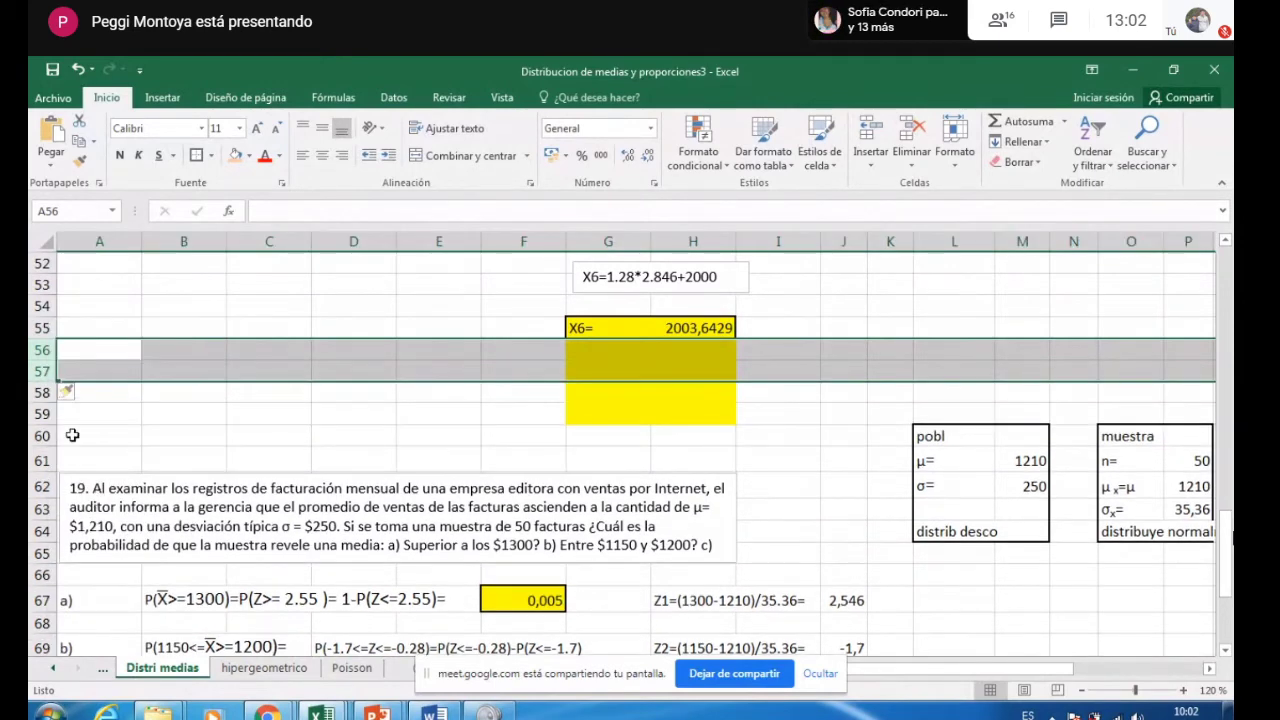
pyautogui.moveTo(42, 350); pyautogui.dragTo(44, 415)
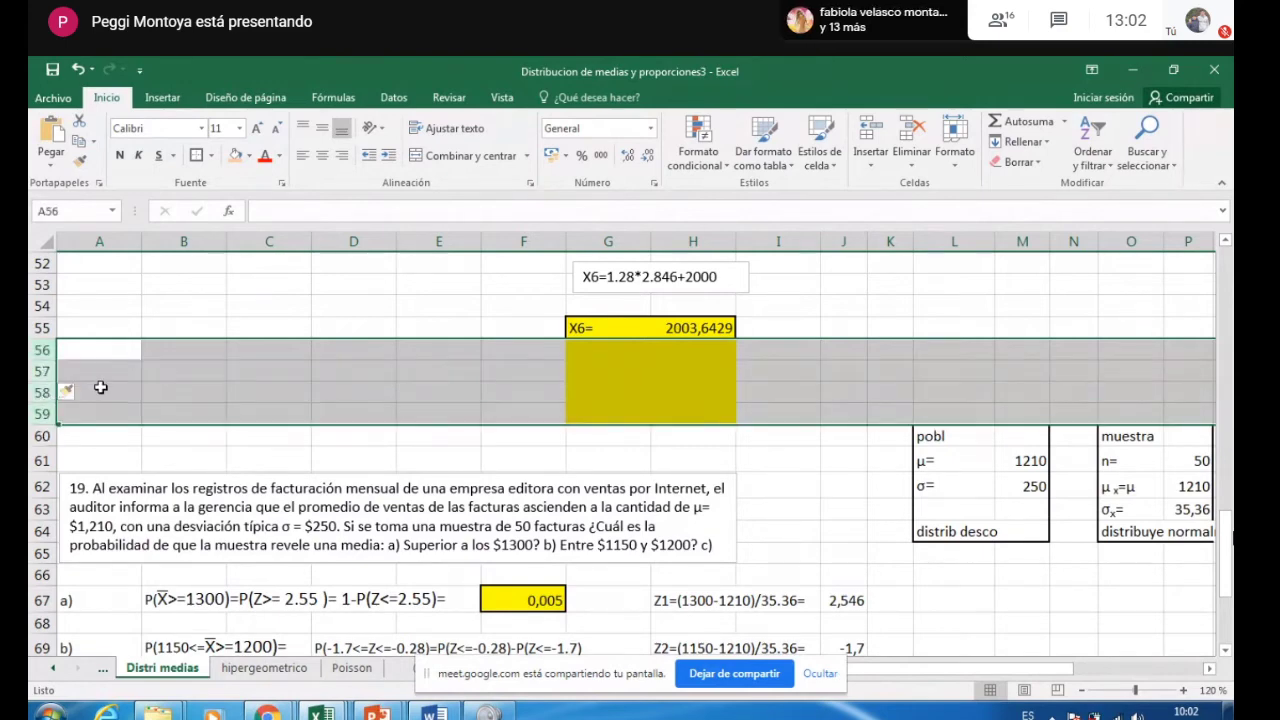
pyautogui.rightClick(101, 390)
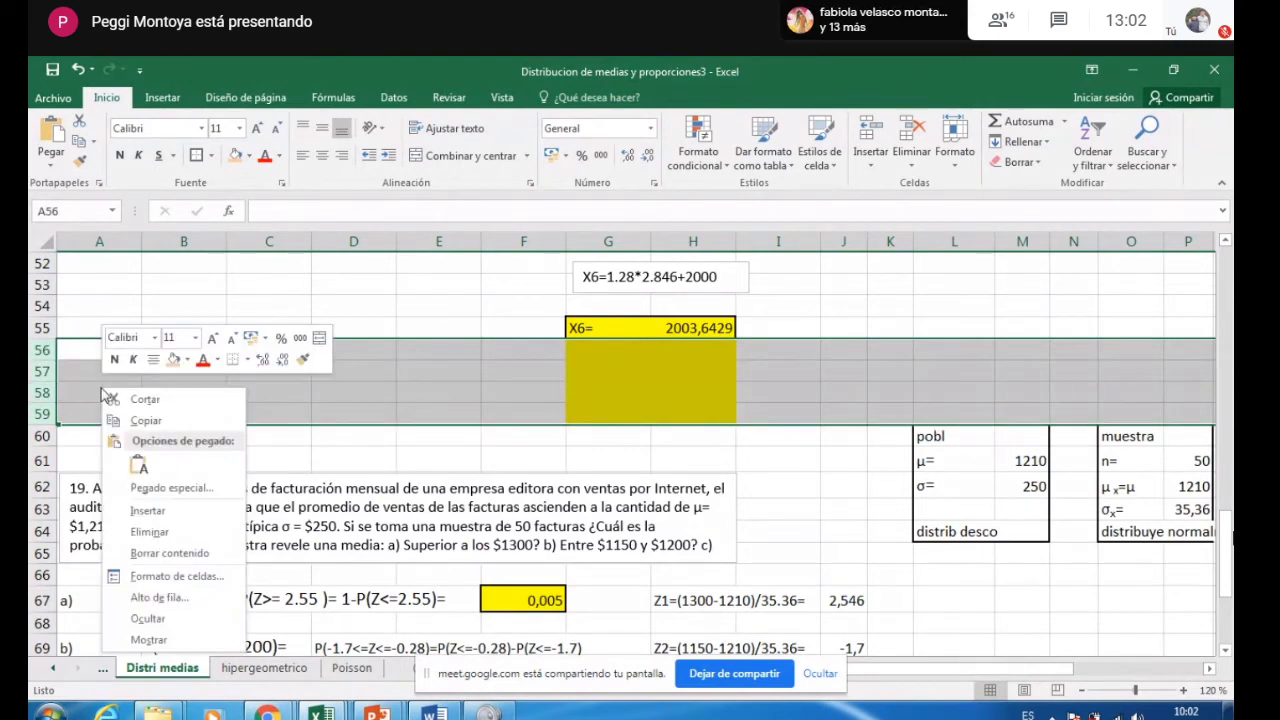
pyautogui.click(147, 510)
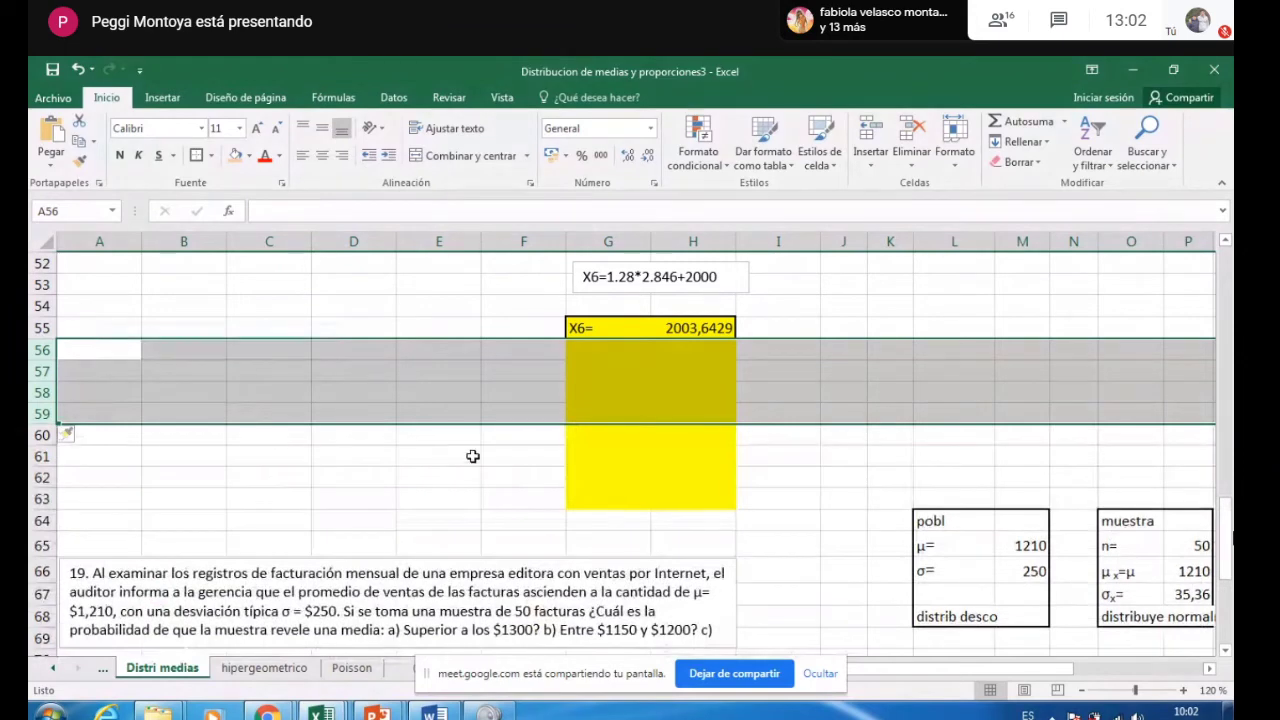
# - Delete the blank row 54 directly above the X6 result
pyautogui.click(640, 376)
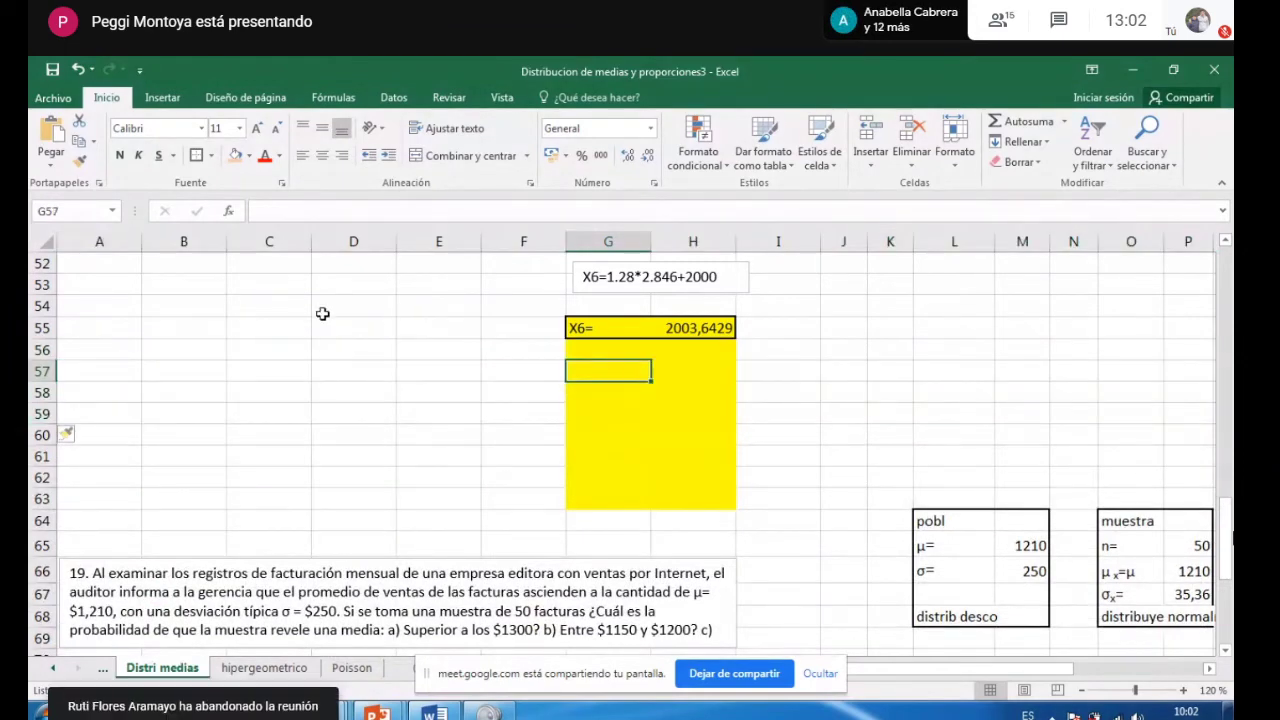
pyautogui.rightClick(42, 306)
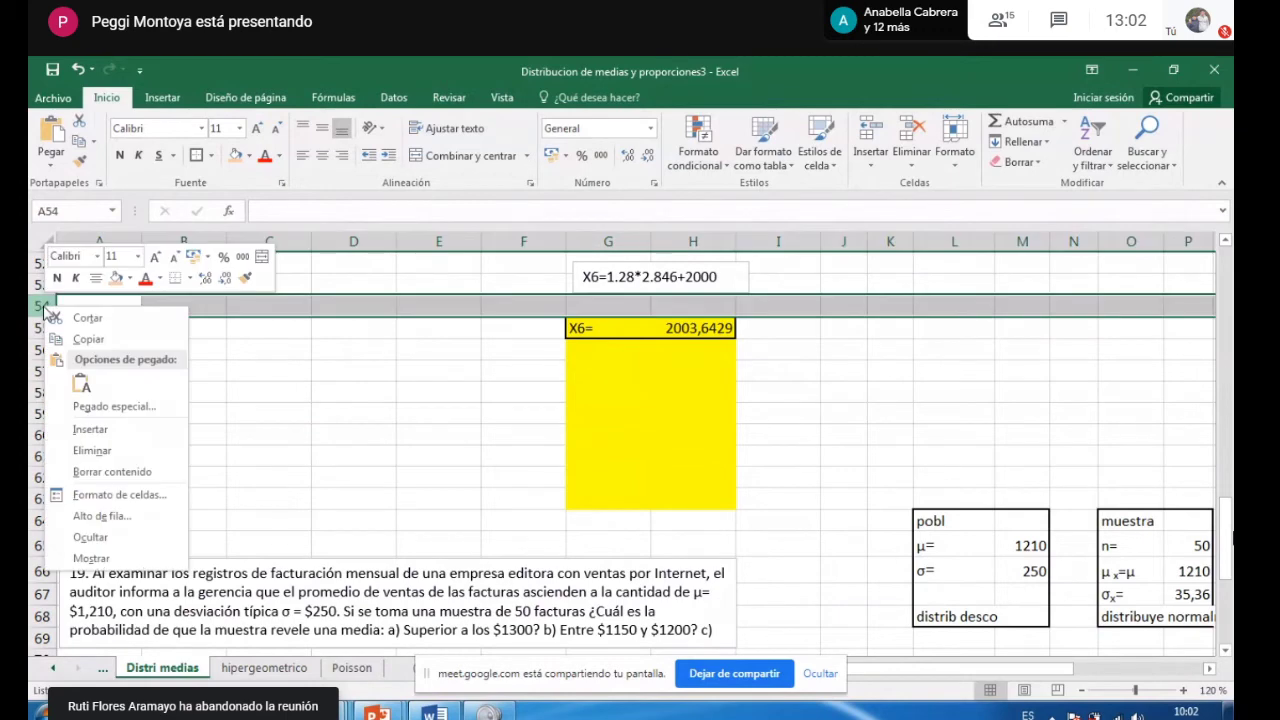
pyautogui.click(110, 458)
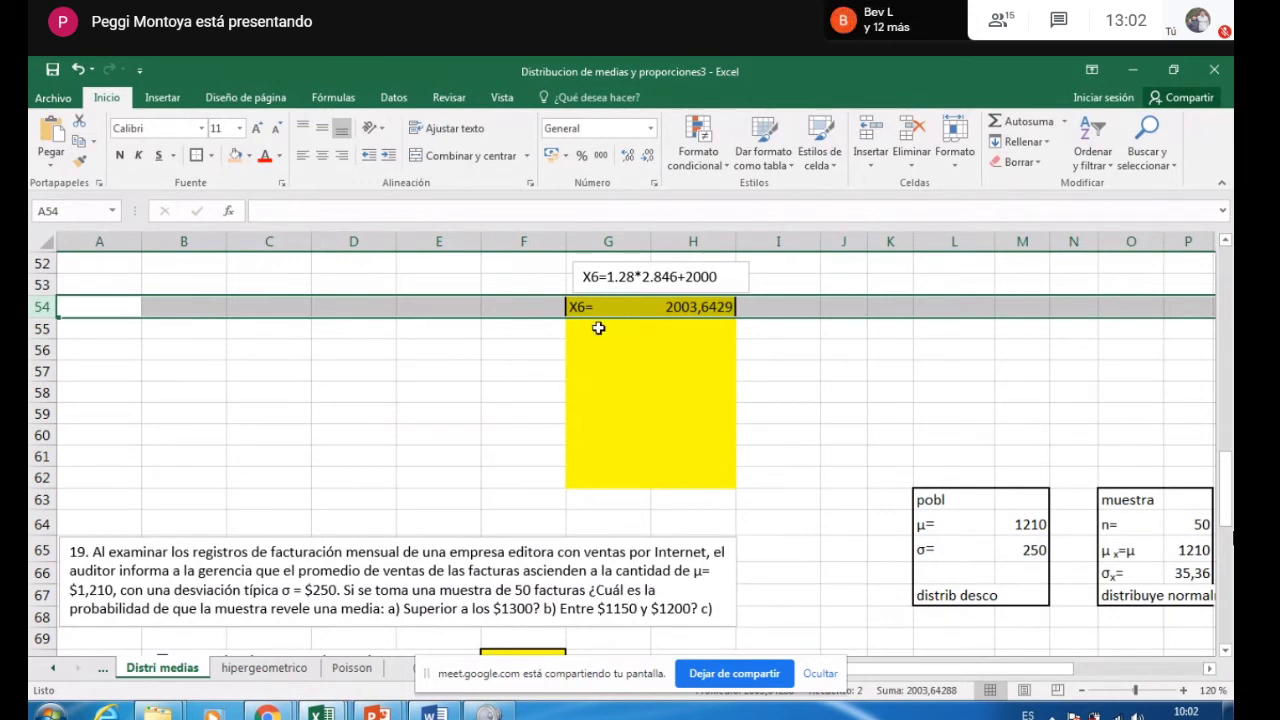
# - Replace the yellow fill below the X6 result by filling cells F55:I63 with white
pyautogui.moveTo(598, 328); pyautogui.dragTo(726, 471)
pyautogui.click(725, 476)
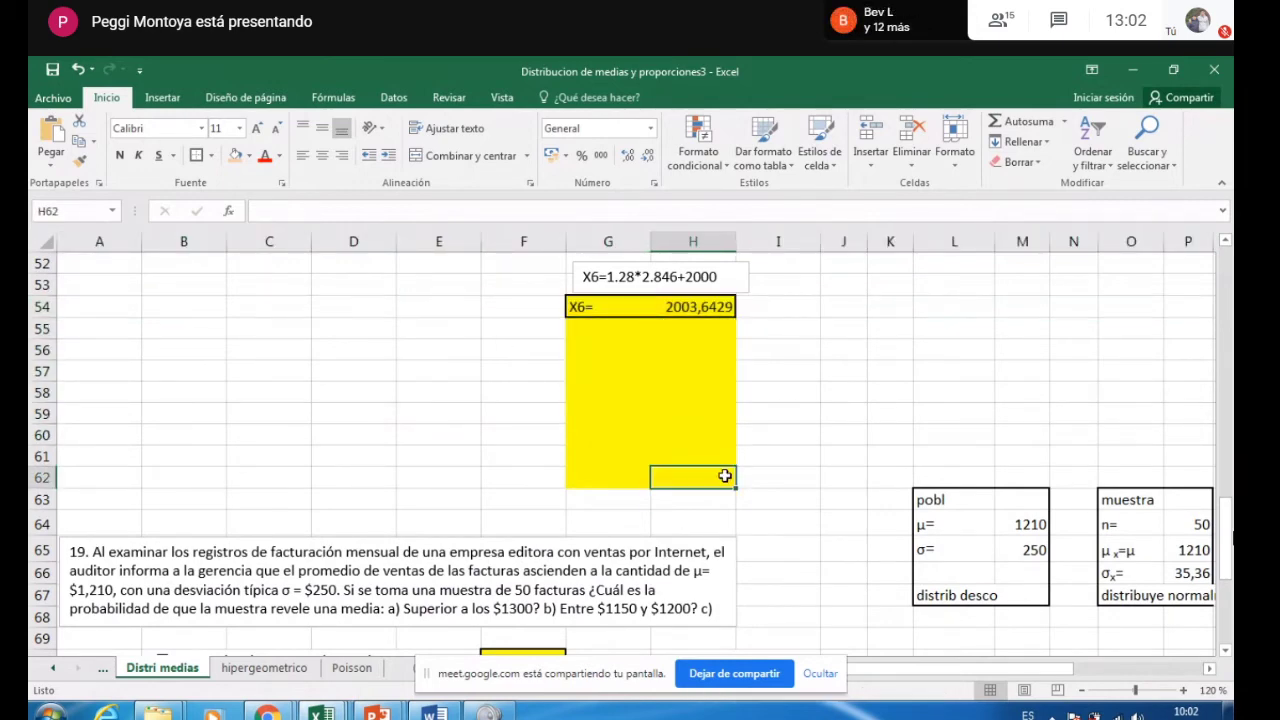
pyautogui.moveTo(554, 325); pyautogui.dragTo(738, 499)
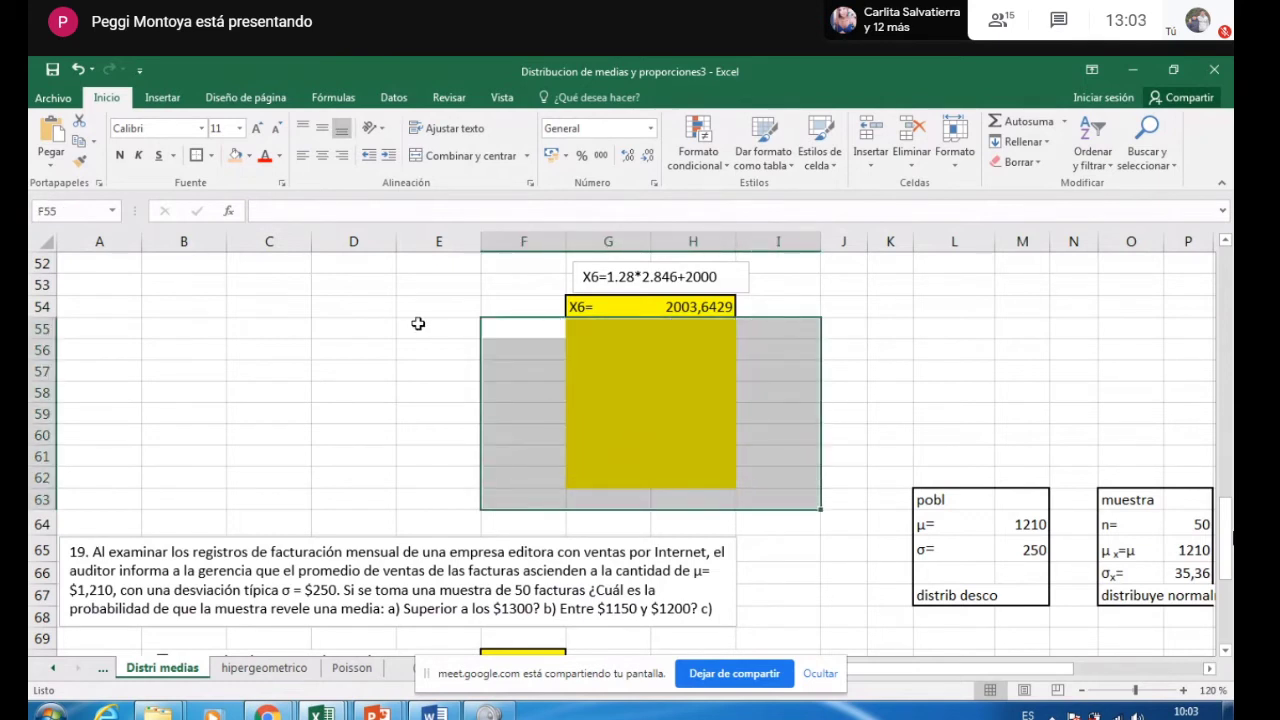
pyautogui.click(251, 160)
pyautogui.click(240, 186)
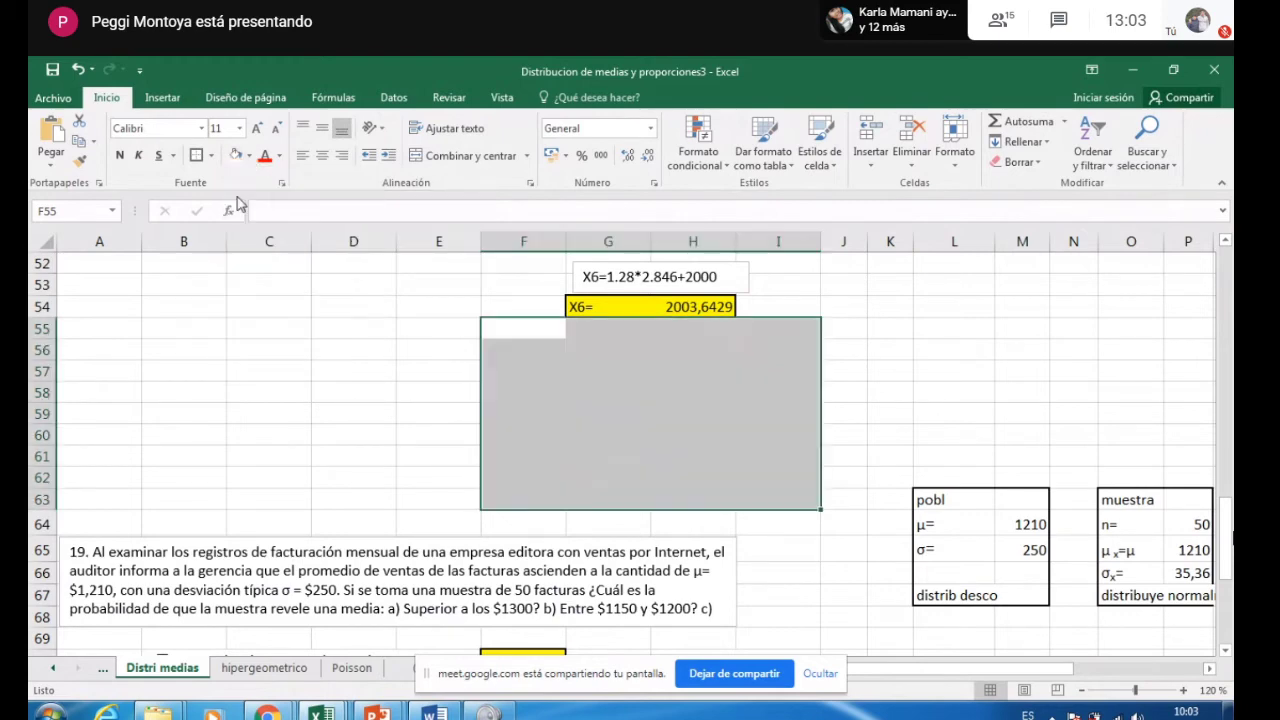
pyautogui.click(935, 333)
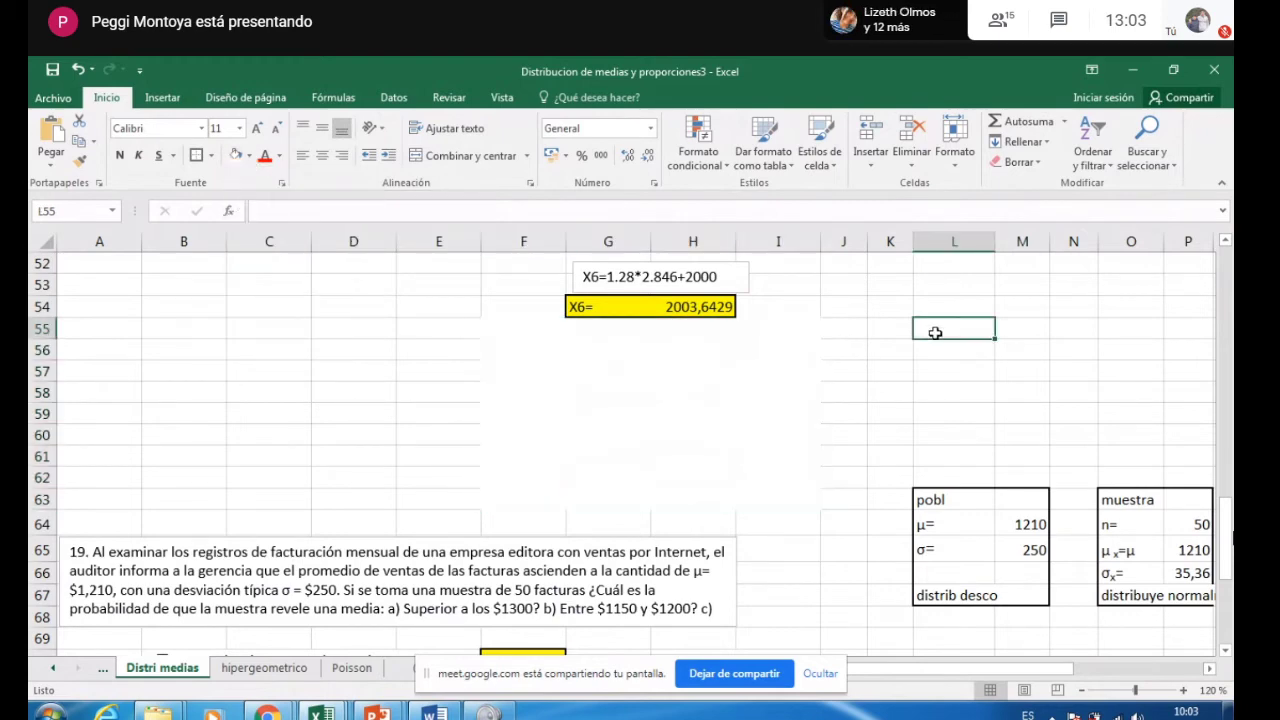
pyautogui.click(824, 387)
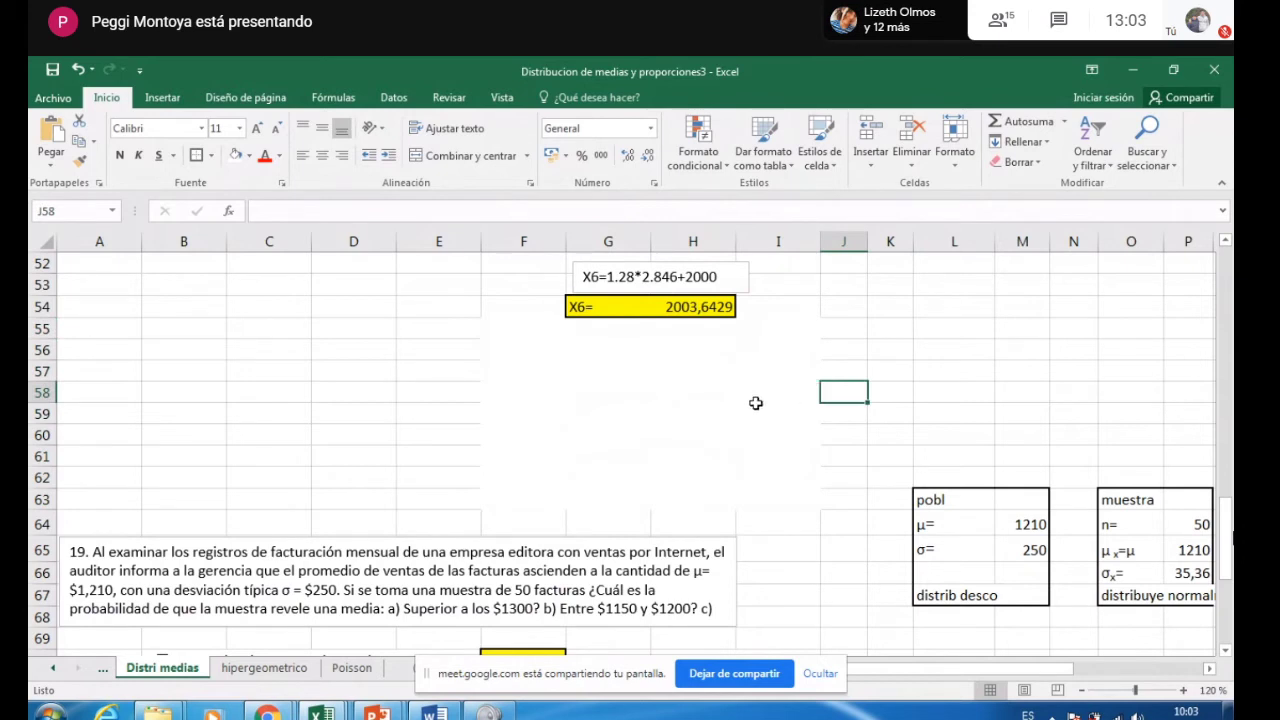
# - Enter the new question in A56: "f) Cual es el peso maximo del 45% de los pesos de as bolsas mens pesadas"
pyautogui.press('Up')
pyautogui.press('Up')
pyautogui.press('Up')
pyautogui.press('Up')
pyautogui.press('Up')
pyautogui.press('Up')
pyautogui.press('Up')
pyautogui.press('Up')
pyautogui.press('Up')
pyautogui.press('Up')
pyautogui.press('Up')
pyautogui.press('Up')
pyautogui.press('Up')
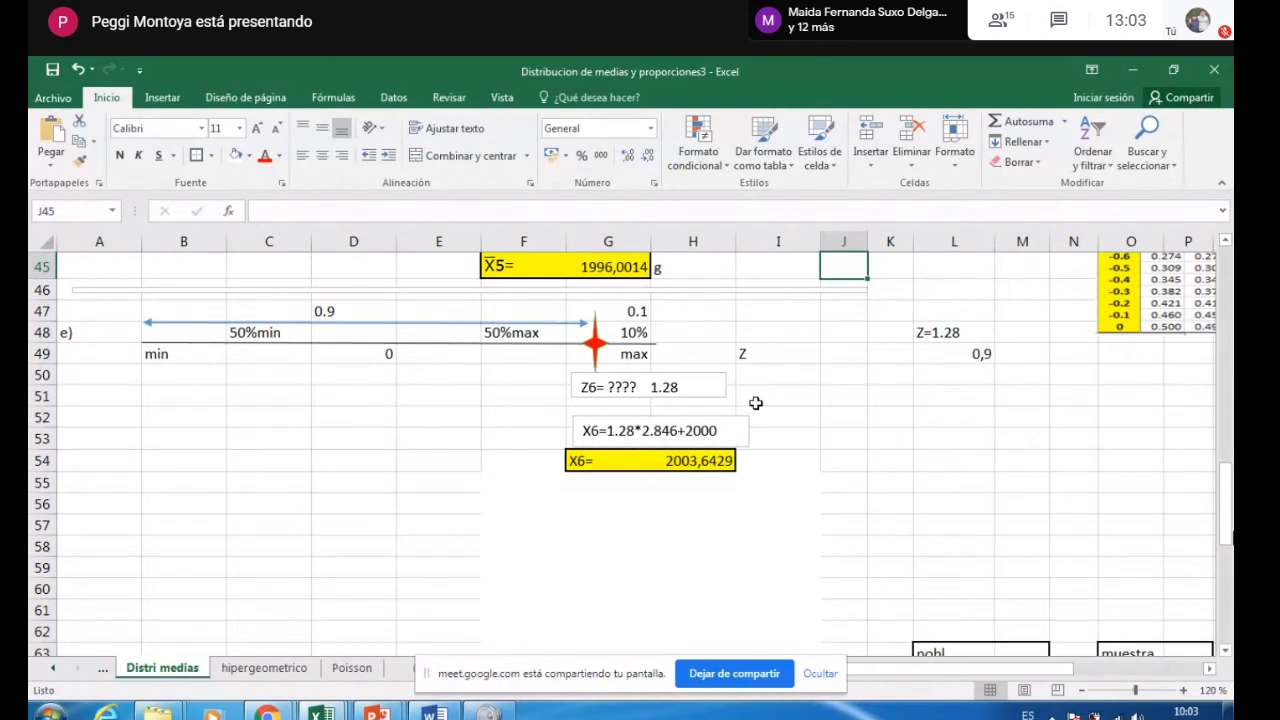
pyautogui.click(85, 513)
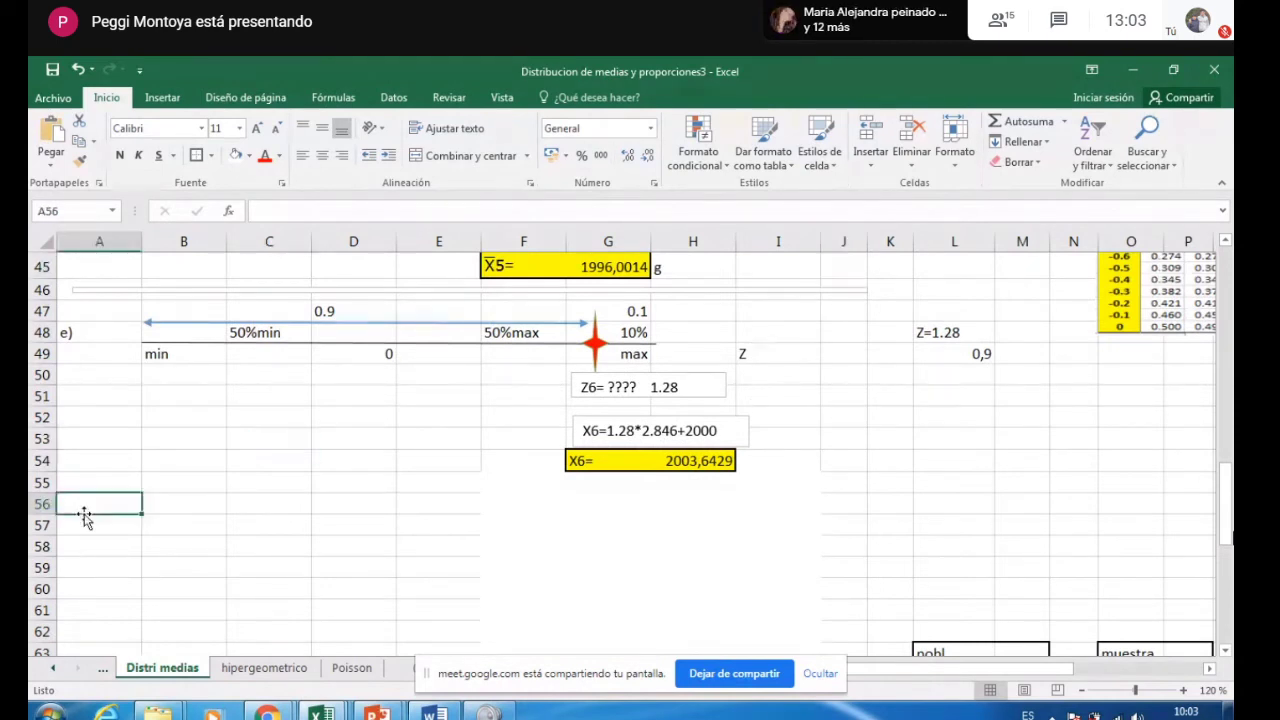
pyautogui.write('f9')
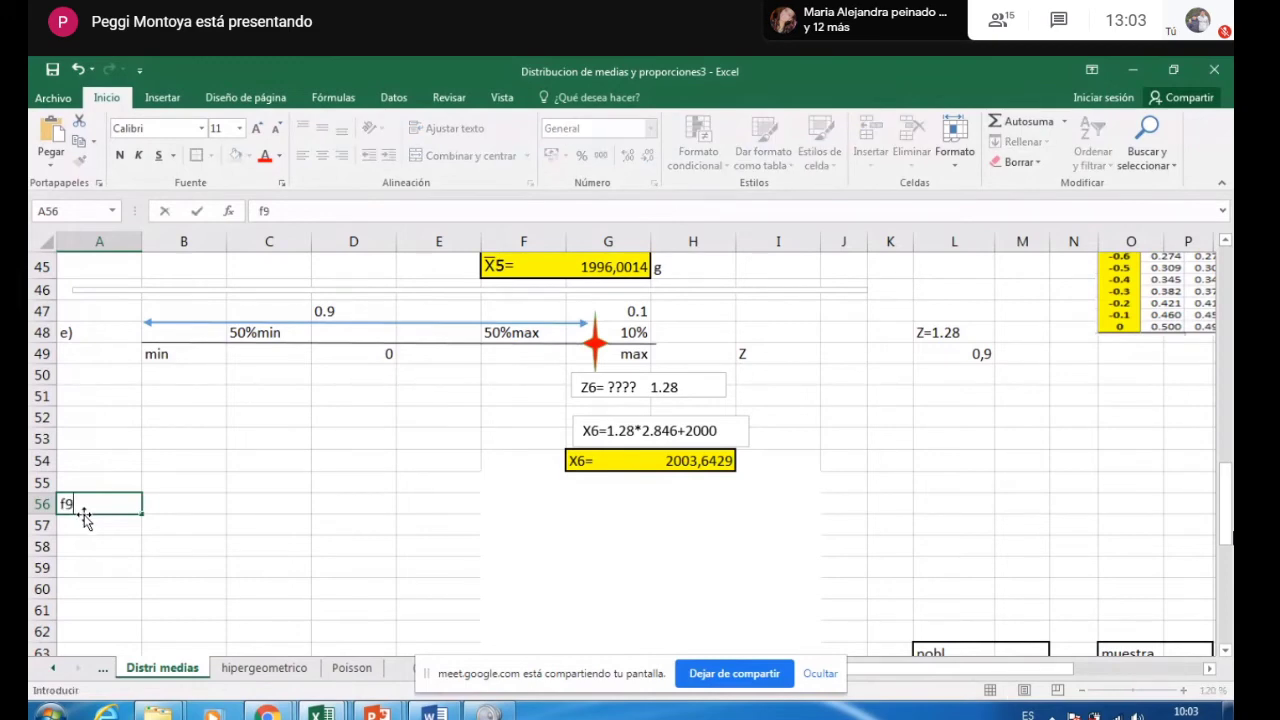
pyautogui.press('BackSpace')
pyautogui.write(')')
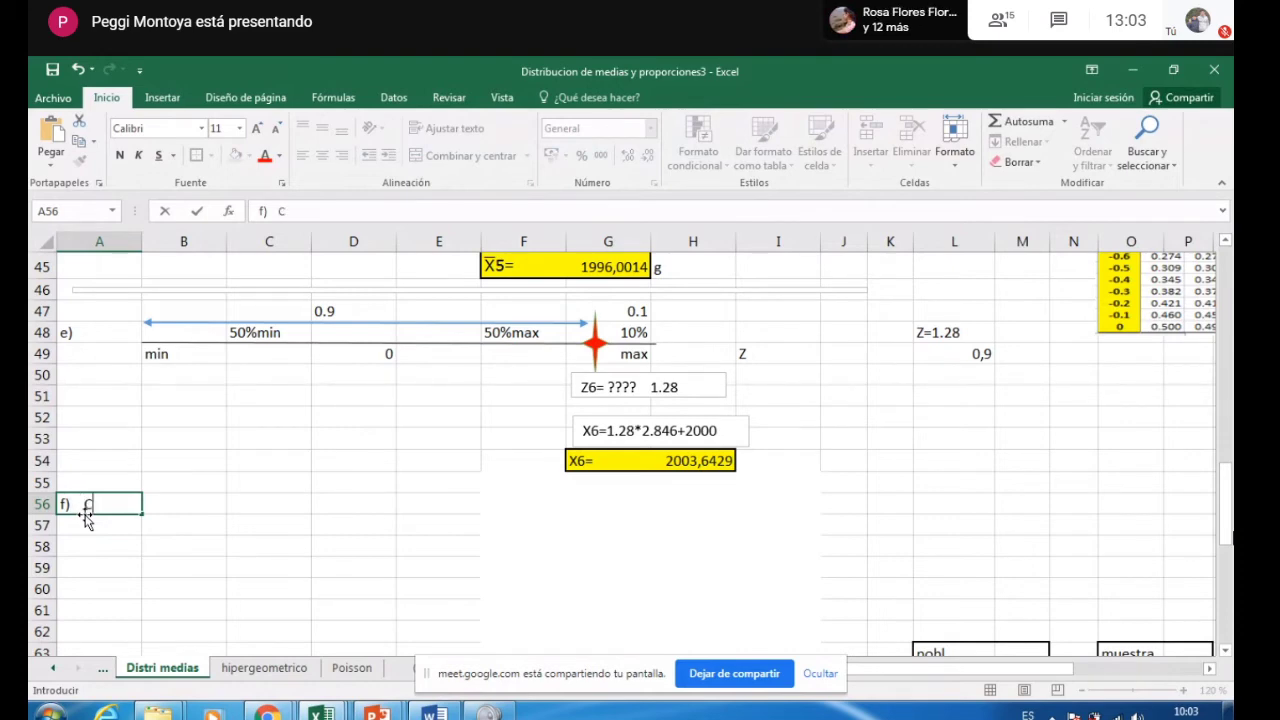
pyautogui.write('  Cual es el pes')
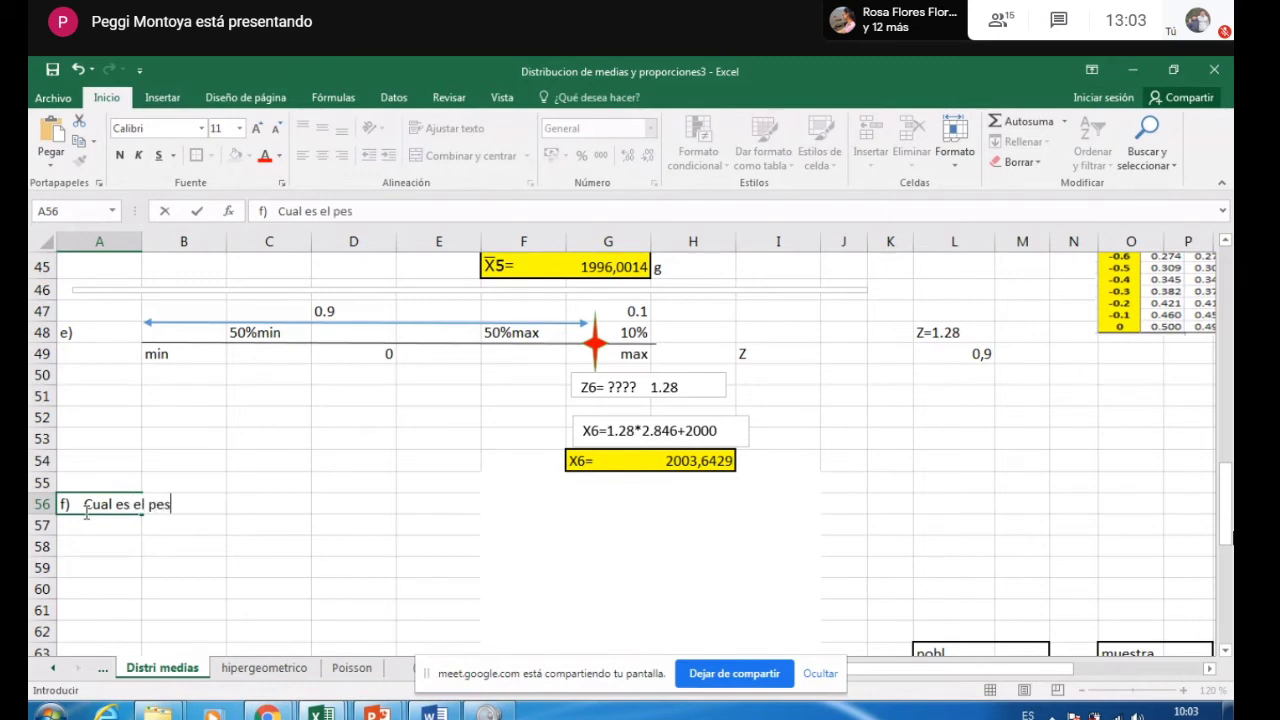
pyautogui.write('o  ma')
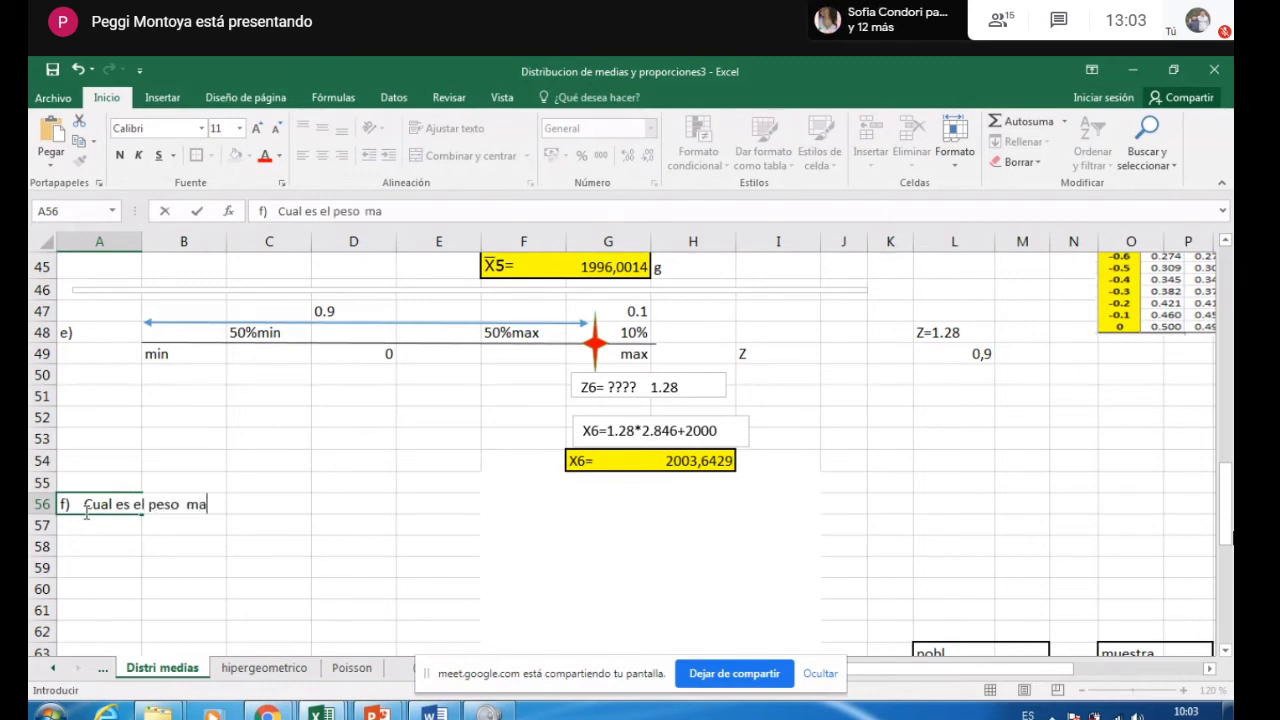
pyautogui.write('ximo del 45')
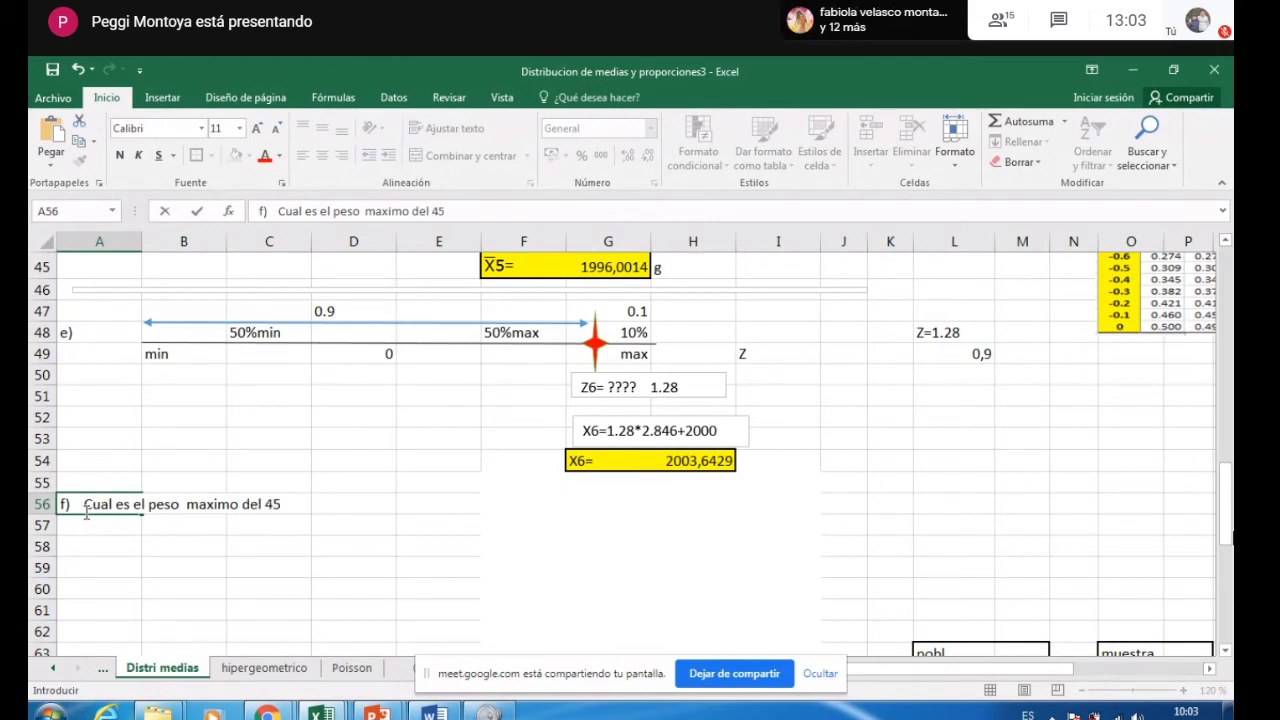
pyautogui.write('% de los pe')
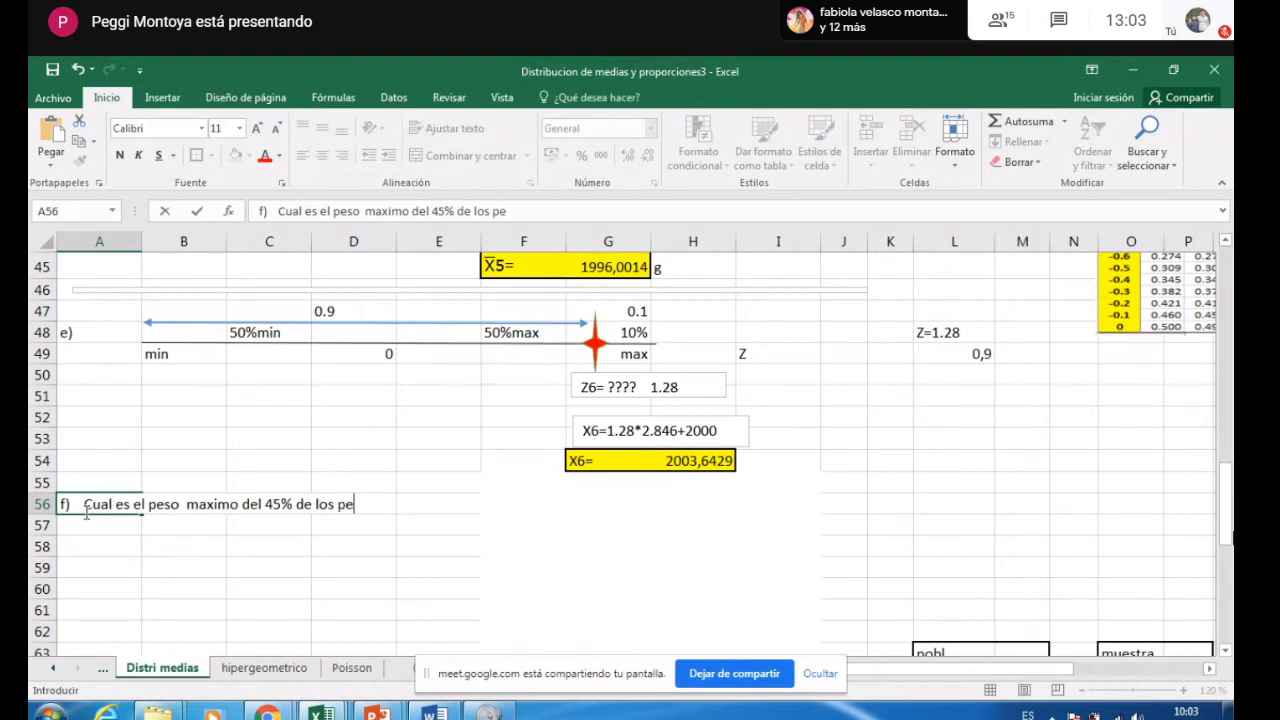
pyautogui.write('sos de a')
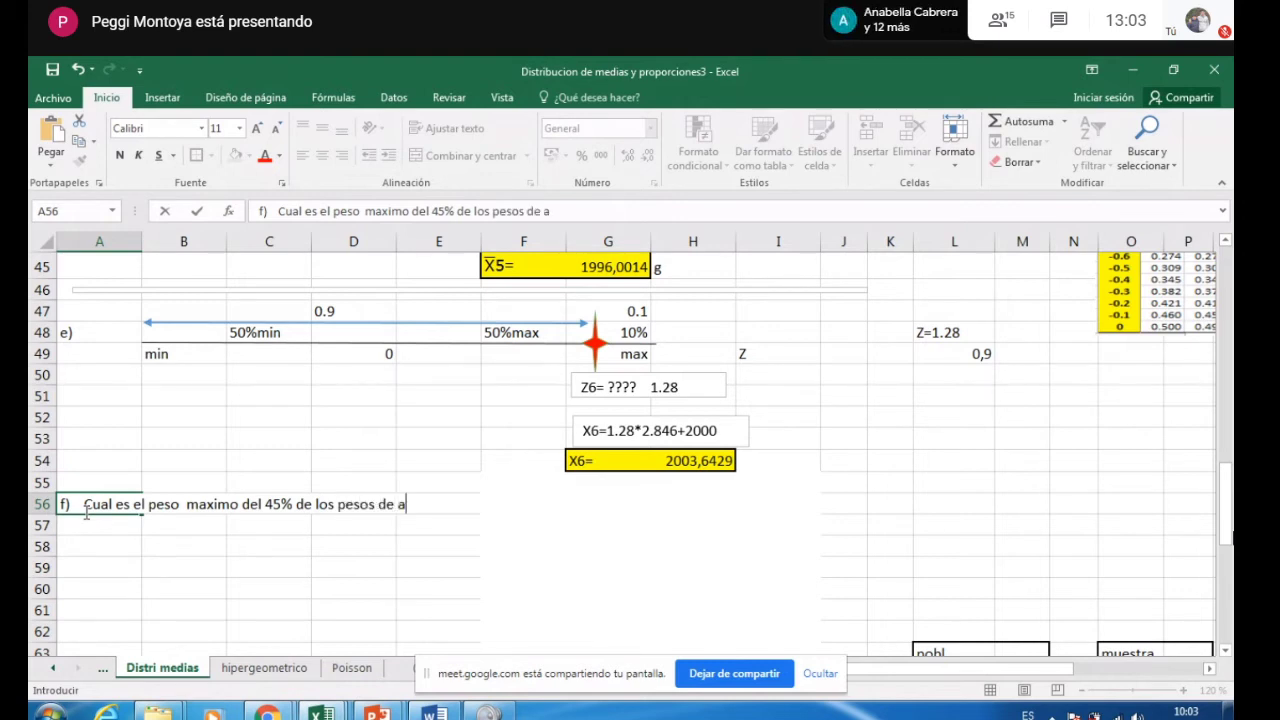
pyautogui.write('s bi')
pyautogui.write('lsa')
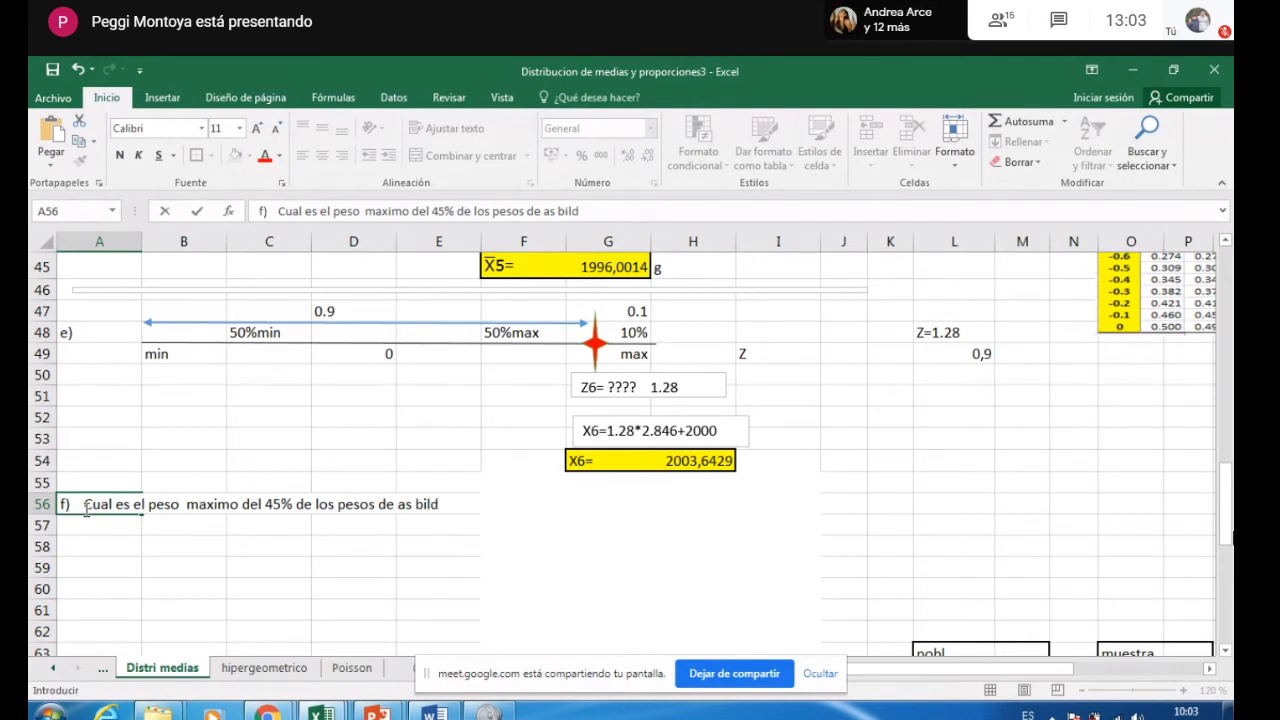
pyautogui.write('s mas')
pyautogui.press('BackSpace')
pyautogui.press('BackSpace')
pyautogui.press('BackSpace')
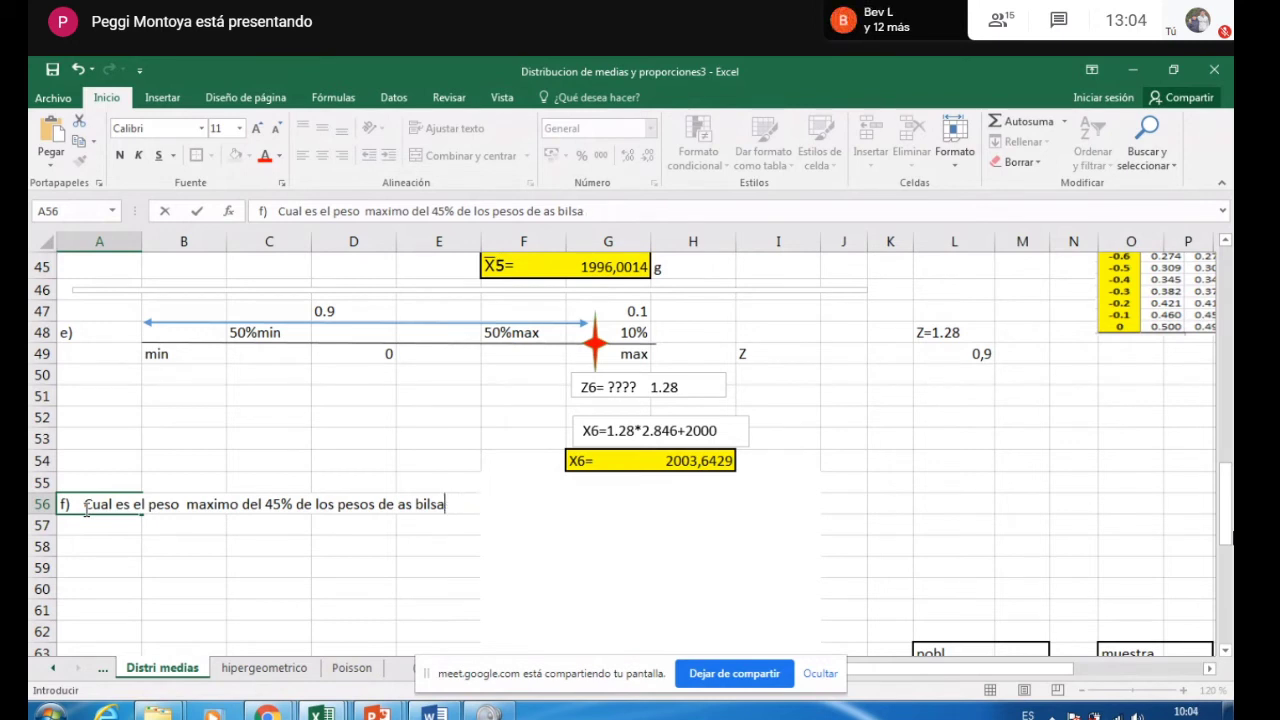
pyautogui.press('BackSpace')
pyautogui.press('BackSpace')
pyautogui.press('BackSpace')
pyautogui.press('BackSpace')
pyautogui.write('olsas m')
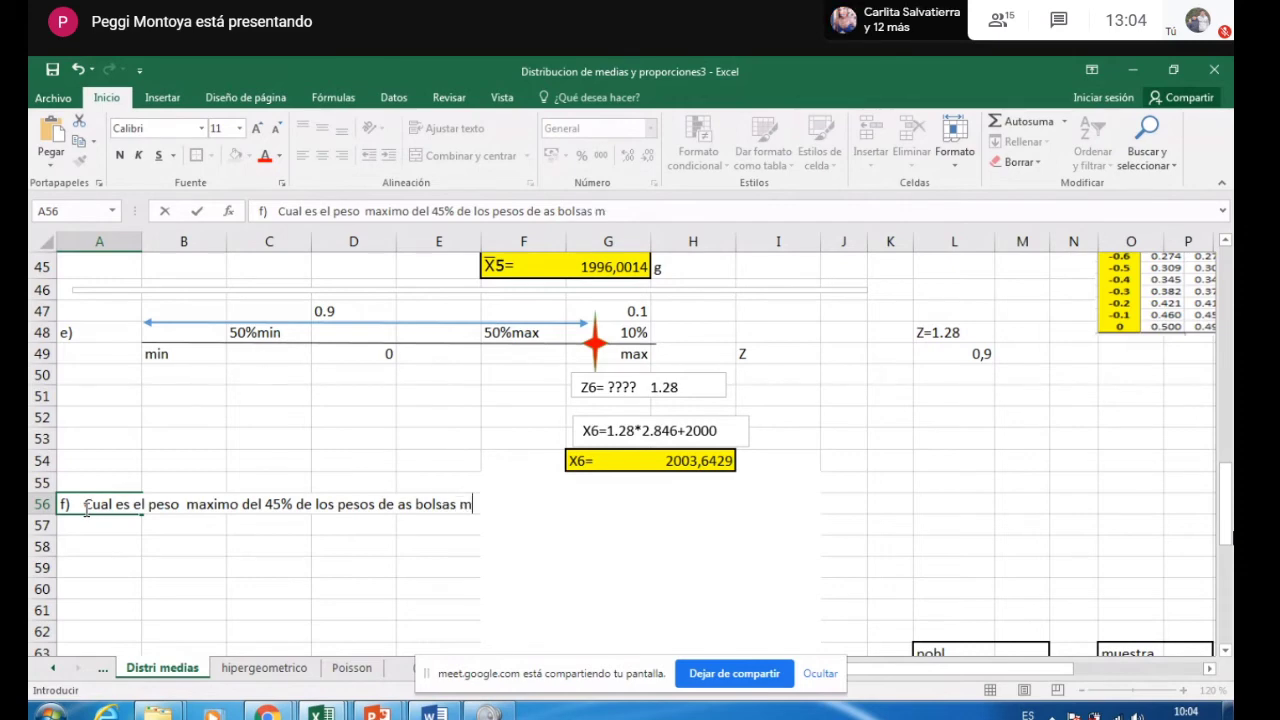
pyautogui.write('ens pesa')
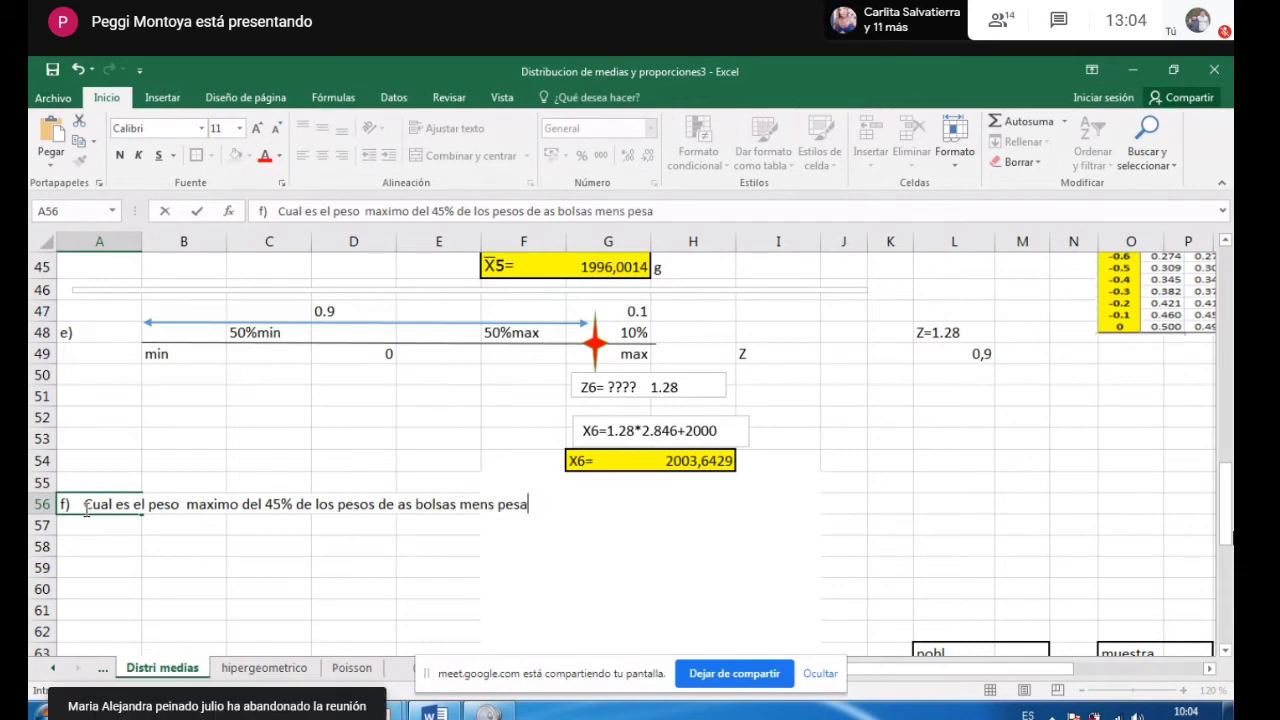
pyautogui.write('das')
pyautogui.press('Return')
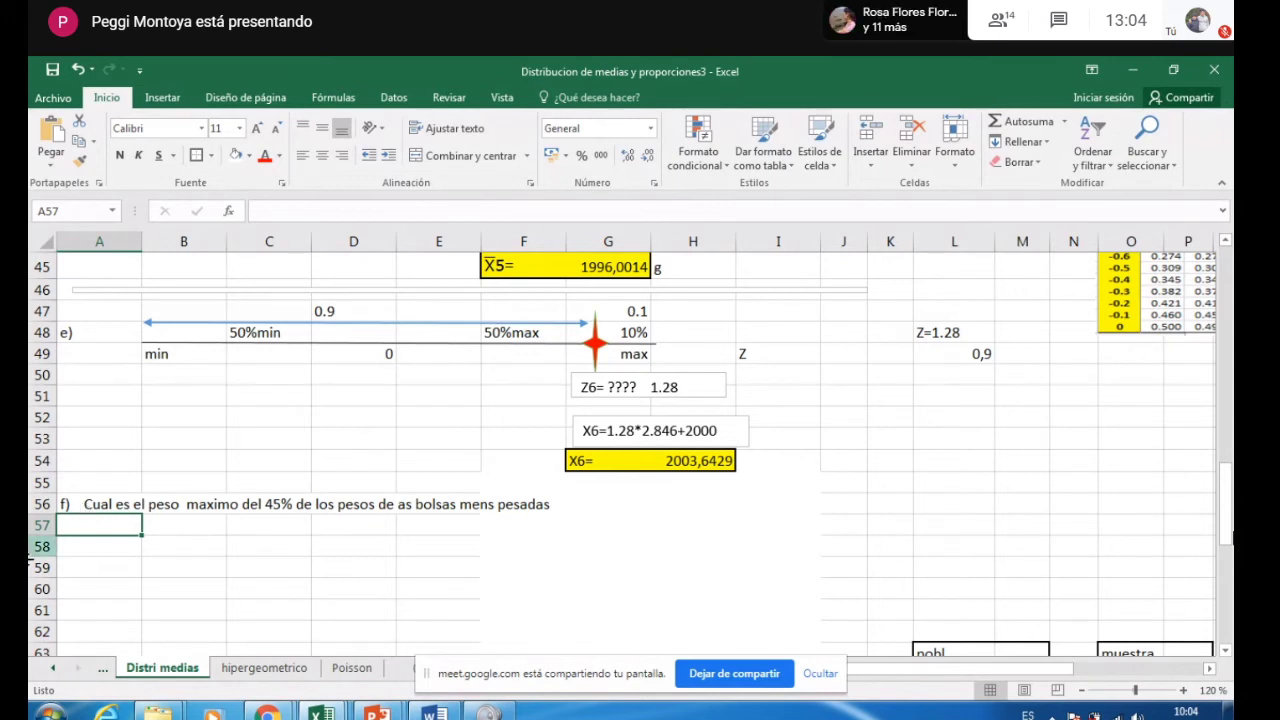
# - Correct the part f question in A56 by changing "as" to "las" and "mens" to "menos"
pyautogui.click(400, 507)
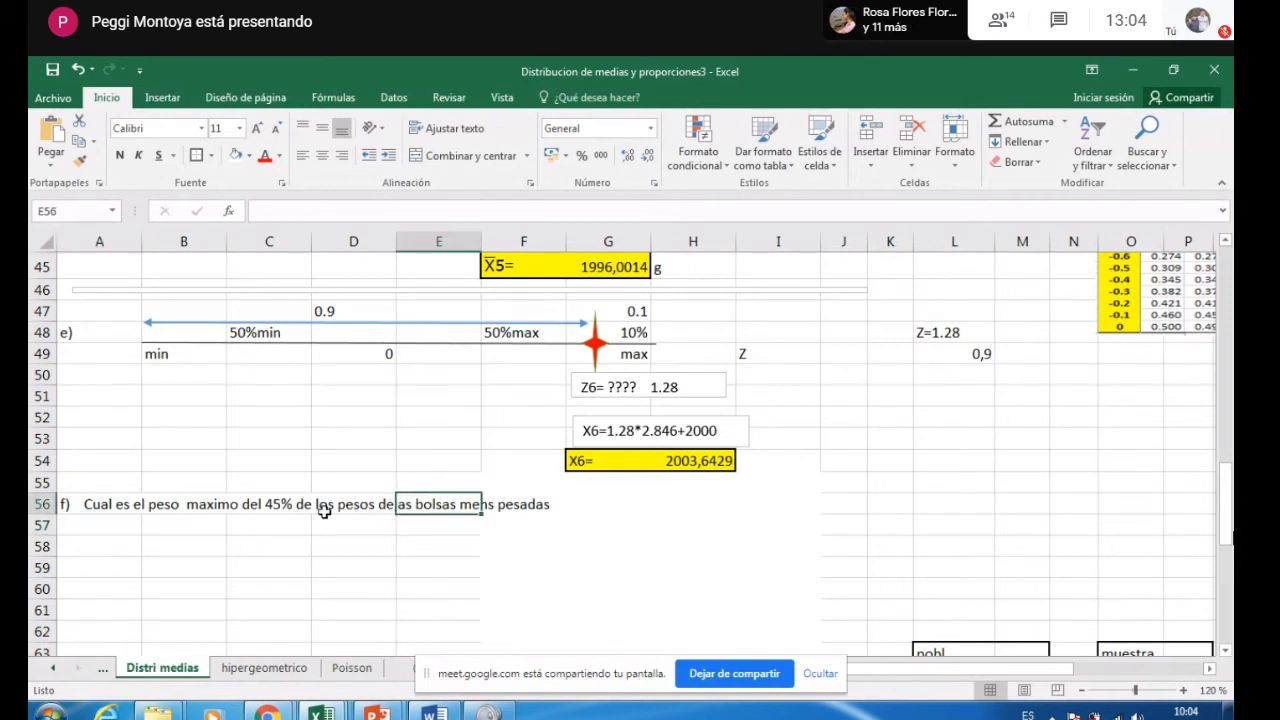
pyautogui.click(124, 509)
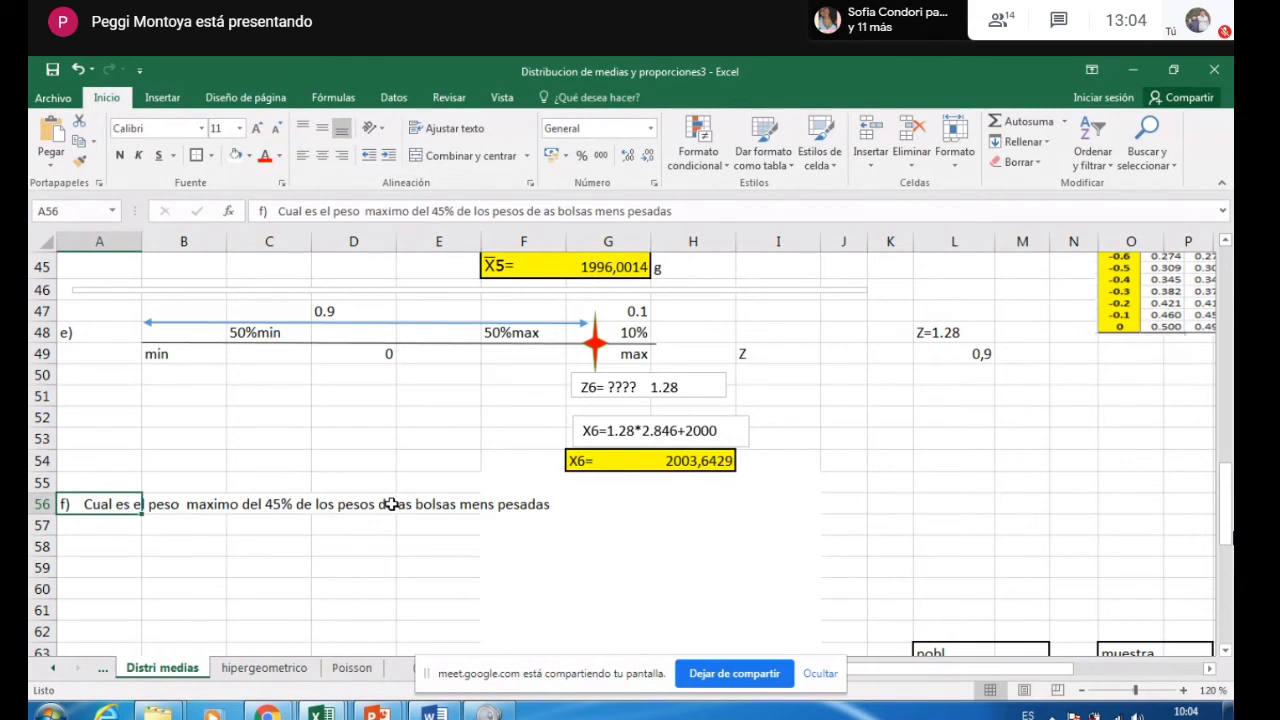
pyautogui.click(543, 211)
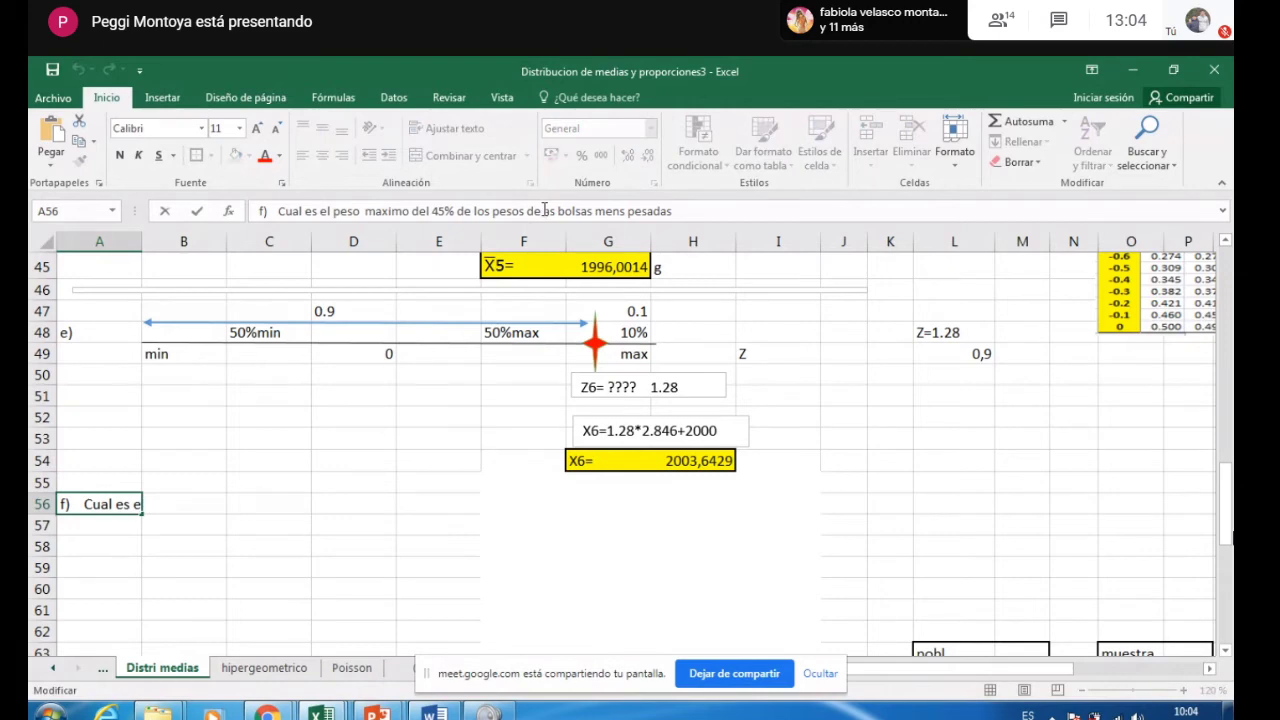
pyautogui.write('l')
pyautogui.click(625, 211)
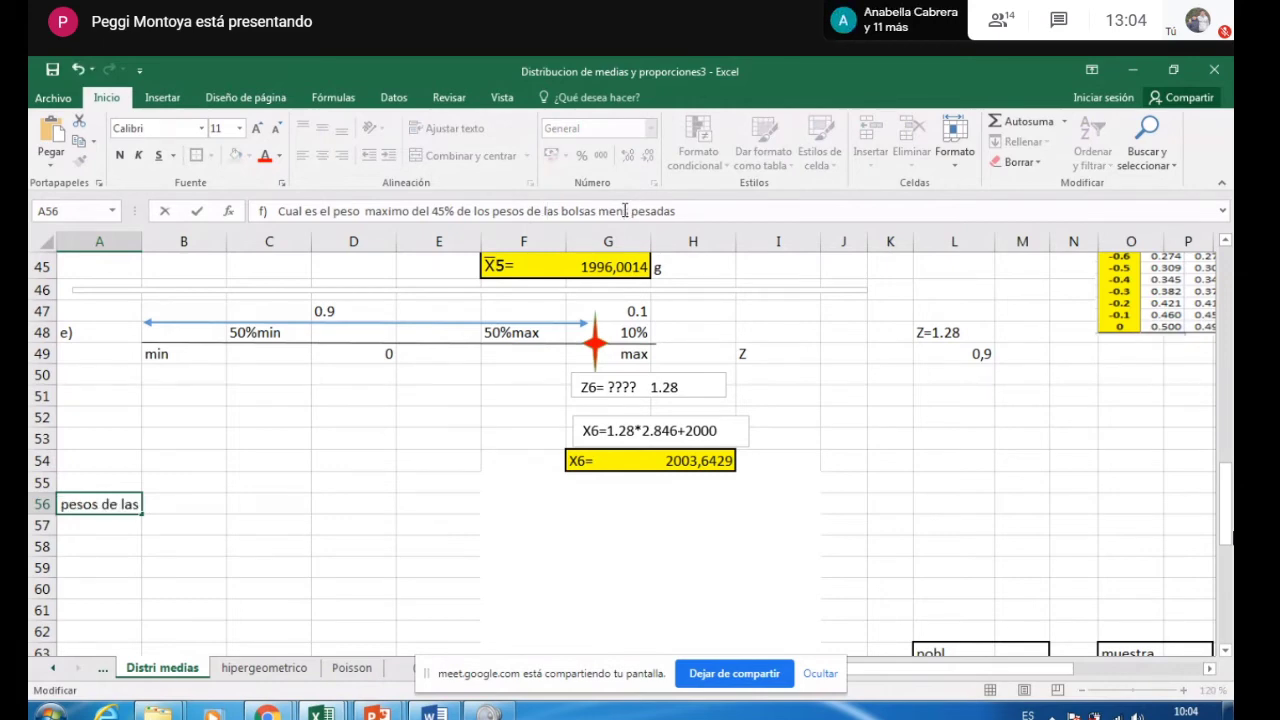
pyautogui.write('os')
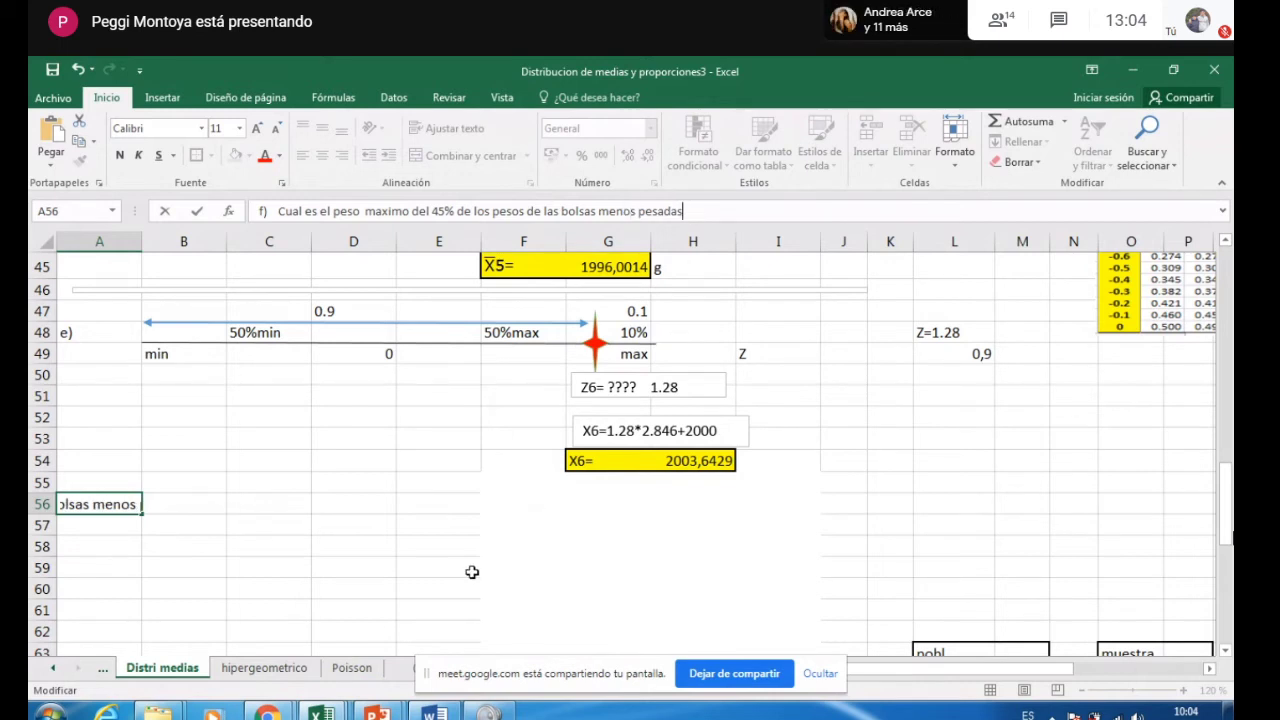
pyautogui.click(447, 605)
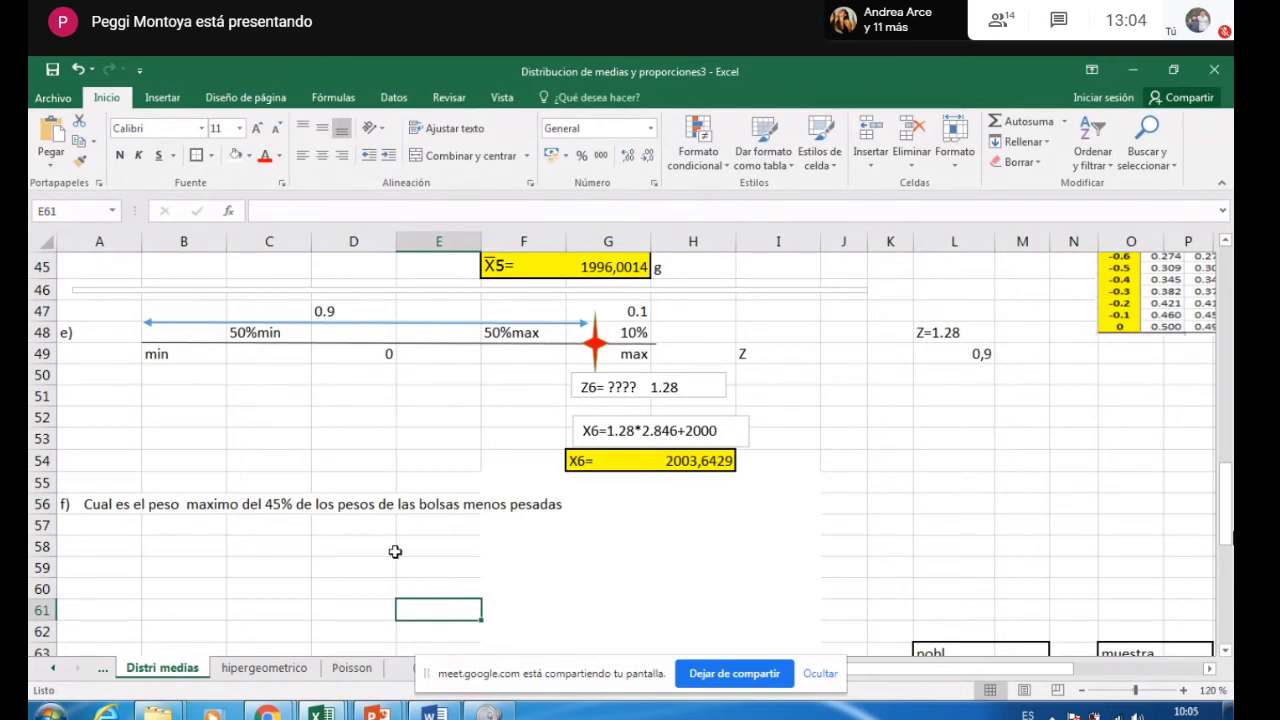
# - Draw a straight, nearly horizontal line about 14 cm long from column B to column H along the upper edge of row 60
pyautogui.click(173, 101)
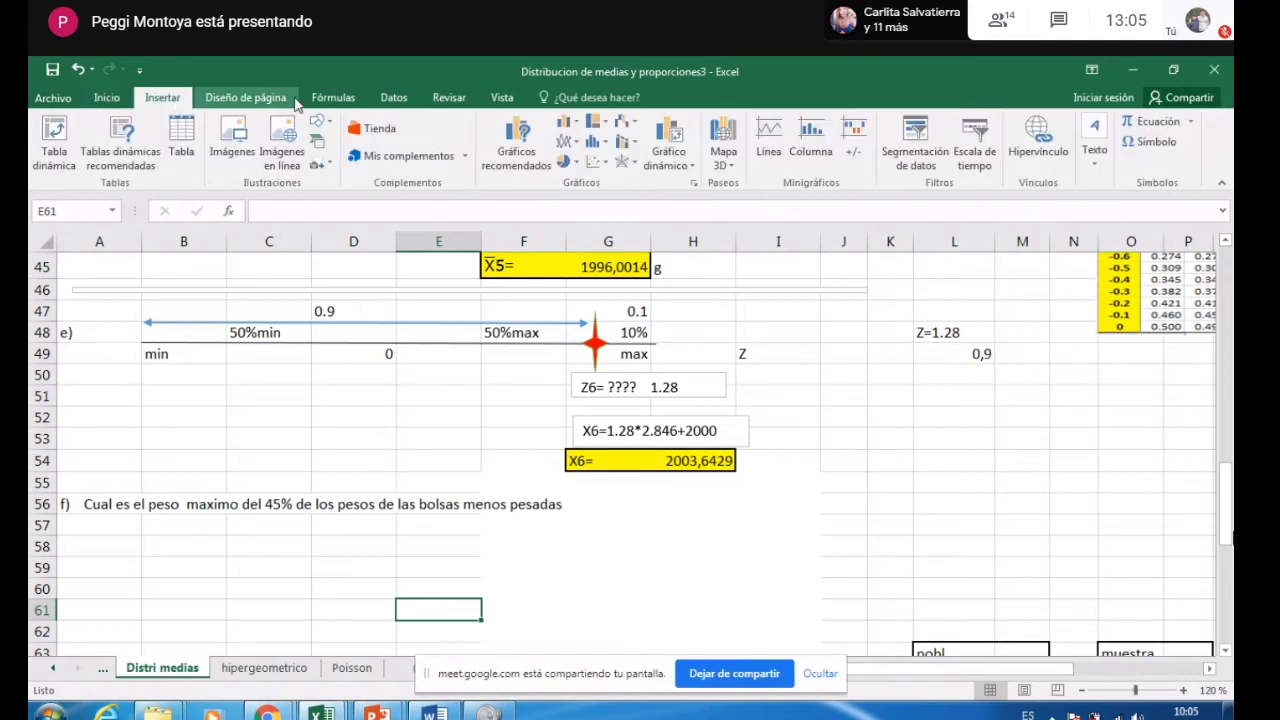
pyautogui.click(320, 128)
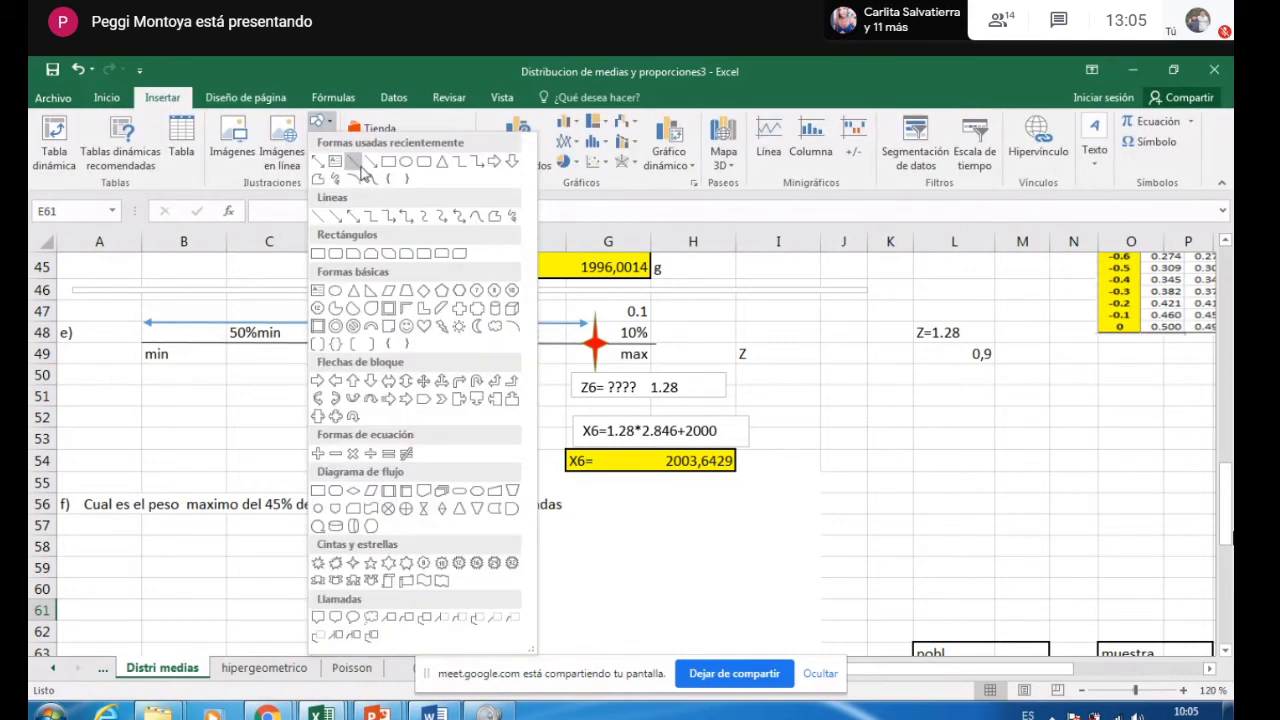
pyautogui.click(356, 163)
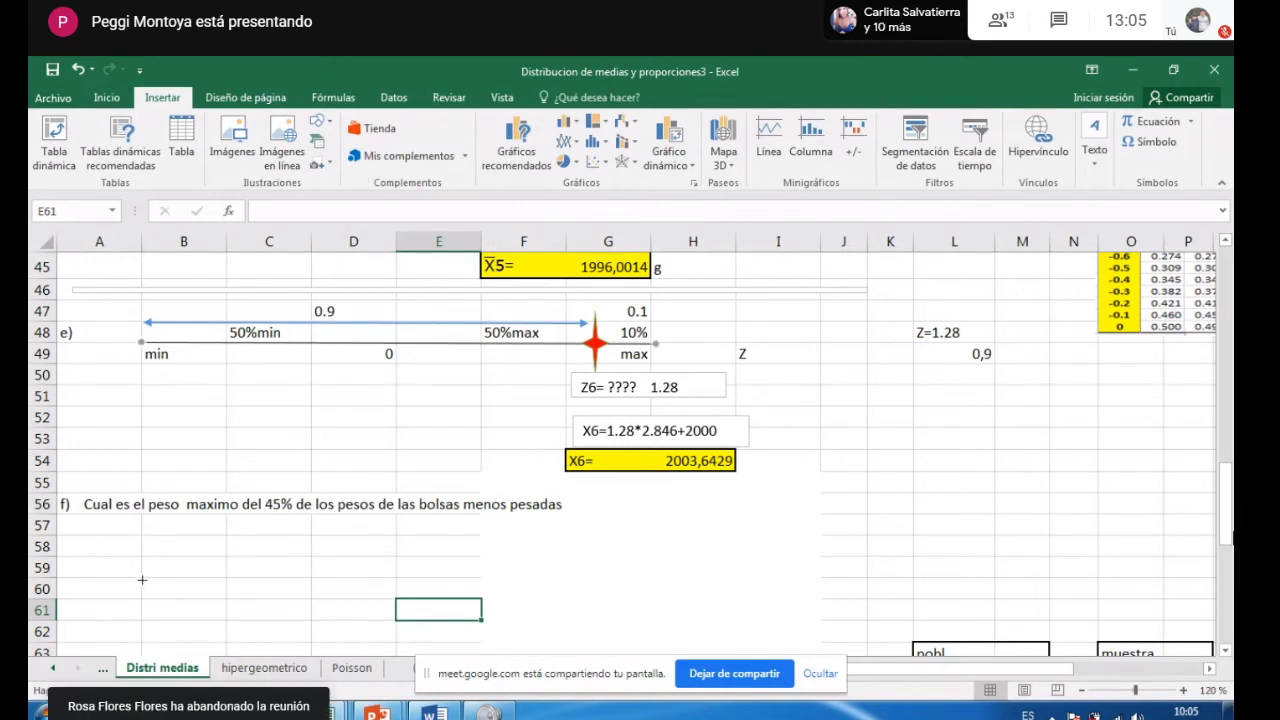
pyautogui.moveTo(142, 580)
pyautogui.mouseDown()
pyautogui.moveTo(229, 551)
pyautogui.moveTo(704, 583)
pyautogui.mouseUp()
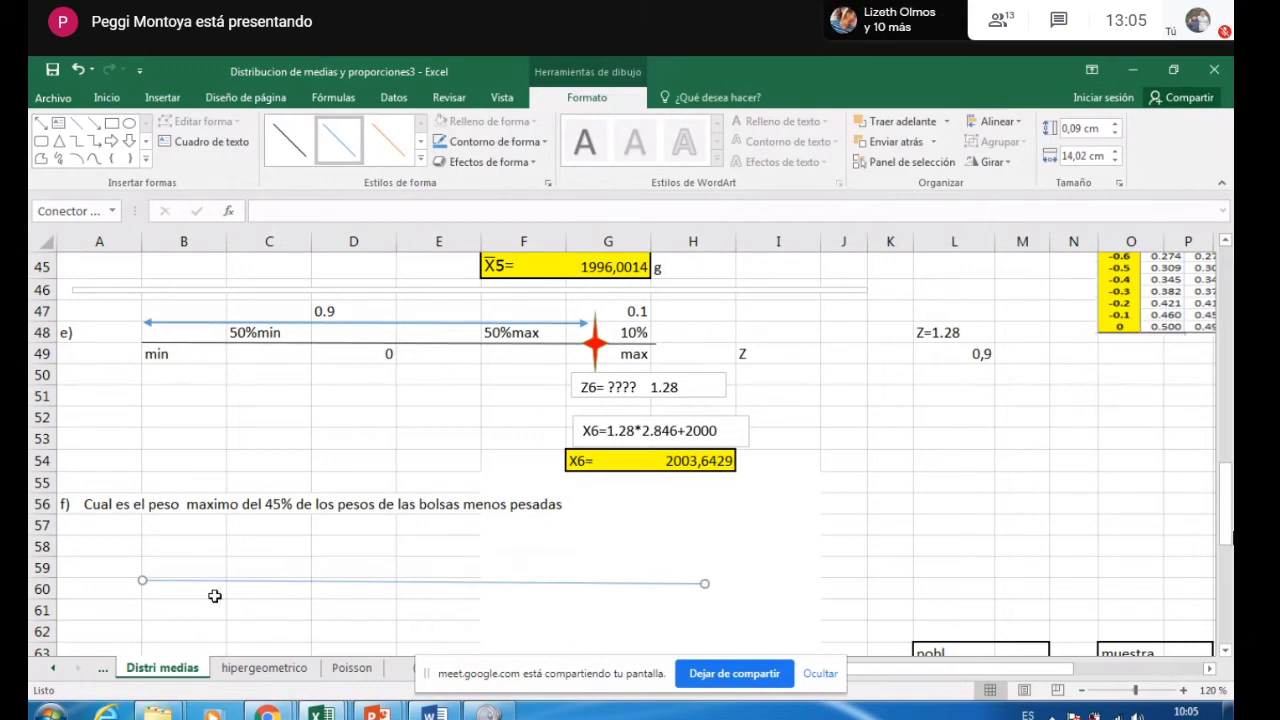
# - Label the ends of part f's line with "min" in B60 and "max" in H60
pyautogui.click(168, 594)
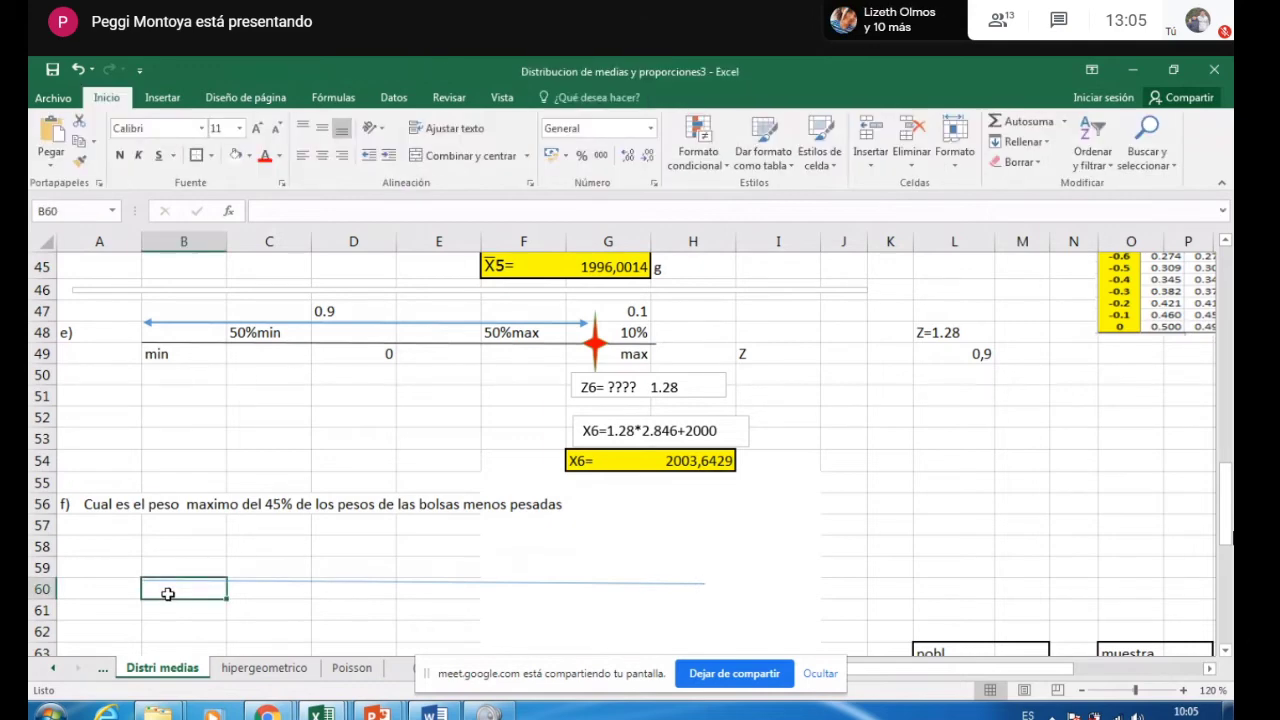
pyautogui.write('min')
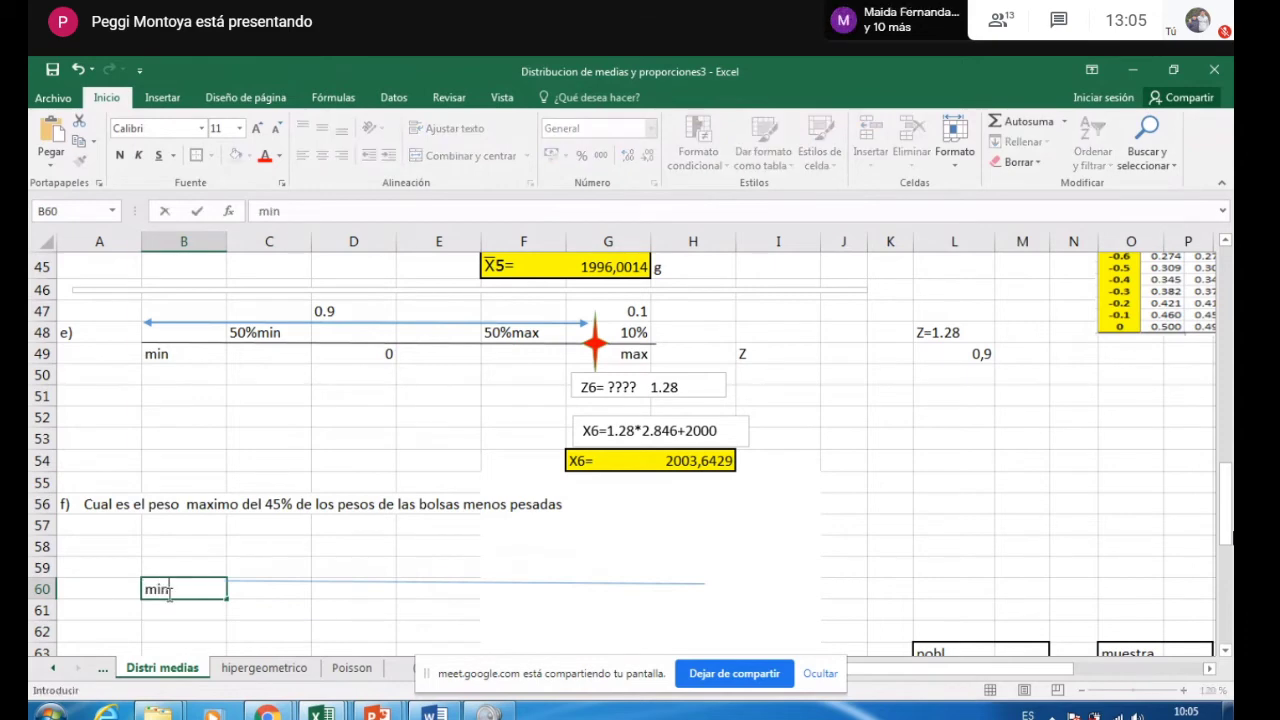
pyautogui.click(690, 601)
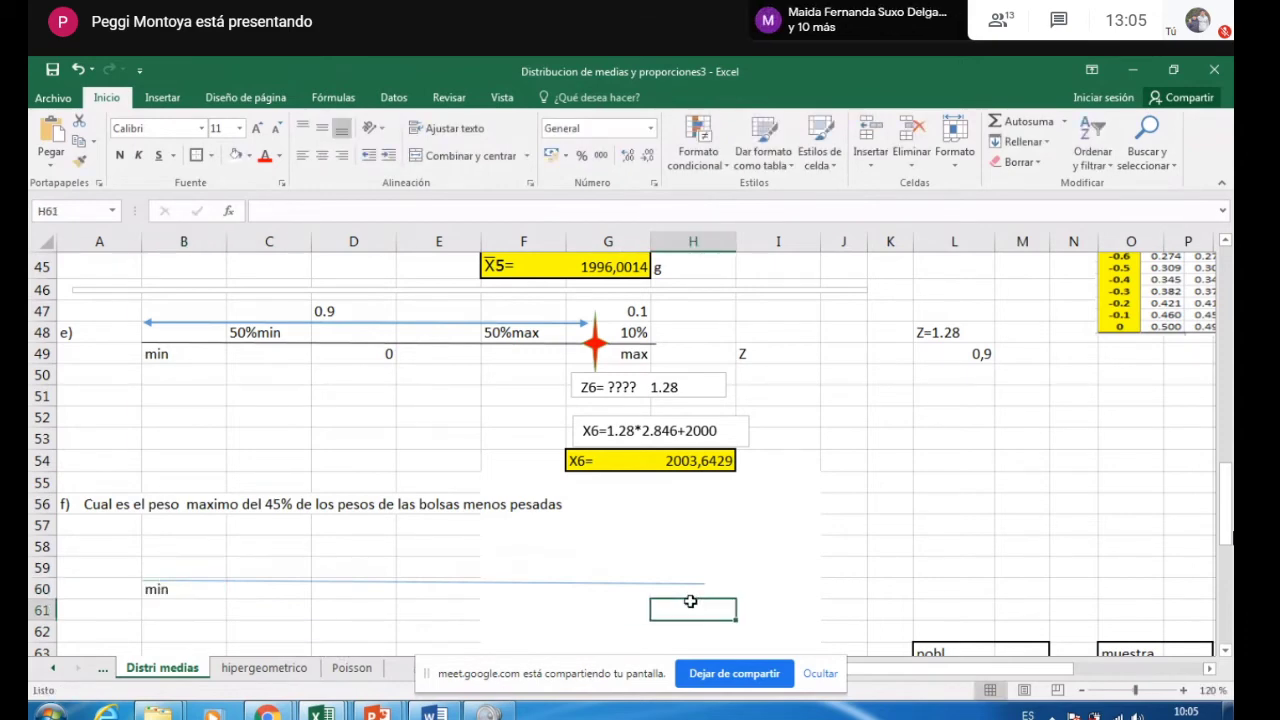
pyautogui.click(694, 584)
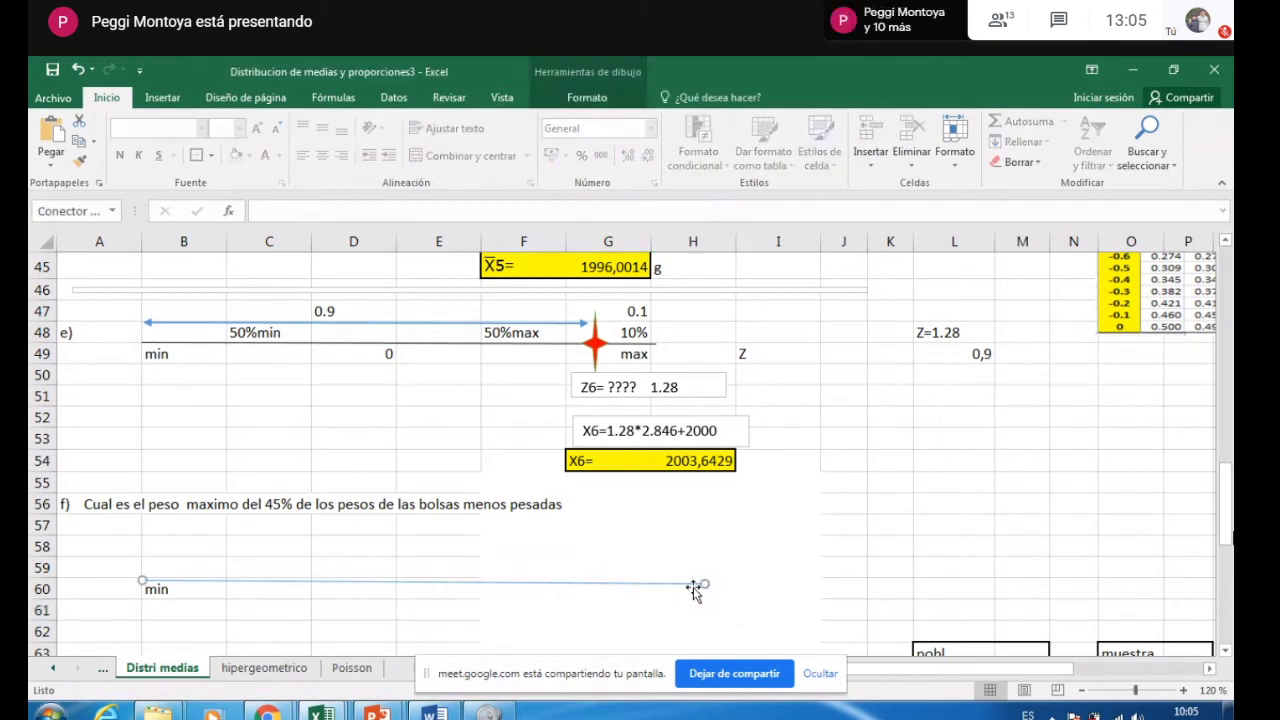
pyautogui.click(693, 594)
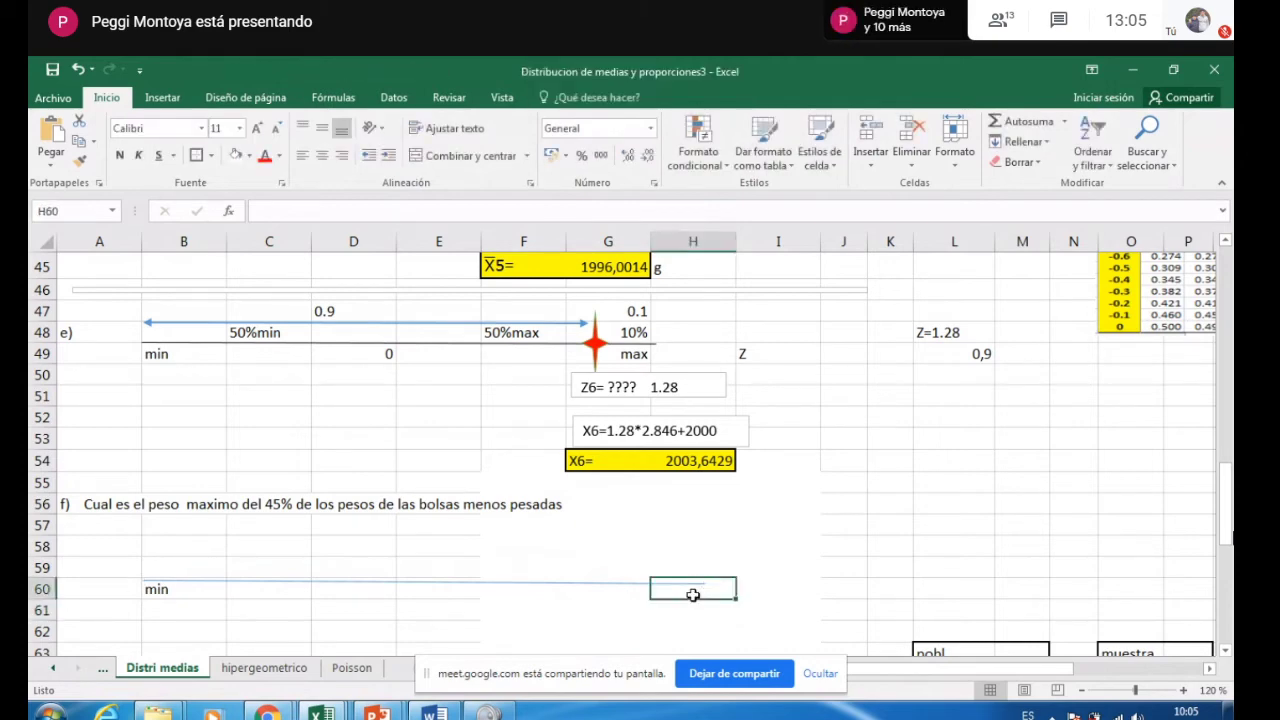
pyautogui.doubleClick(693, 594)
pyautogui.write('x')
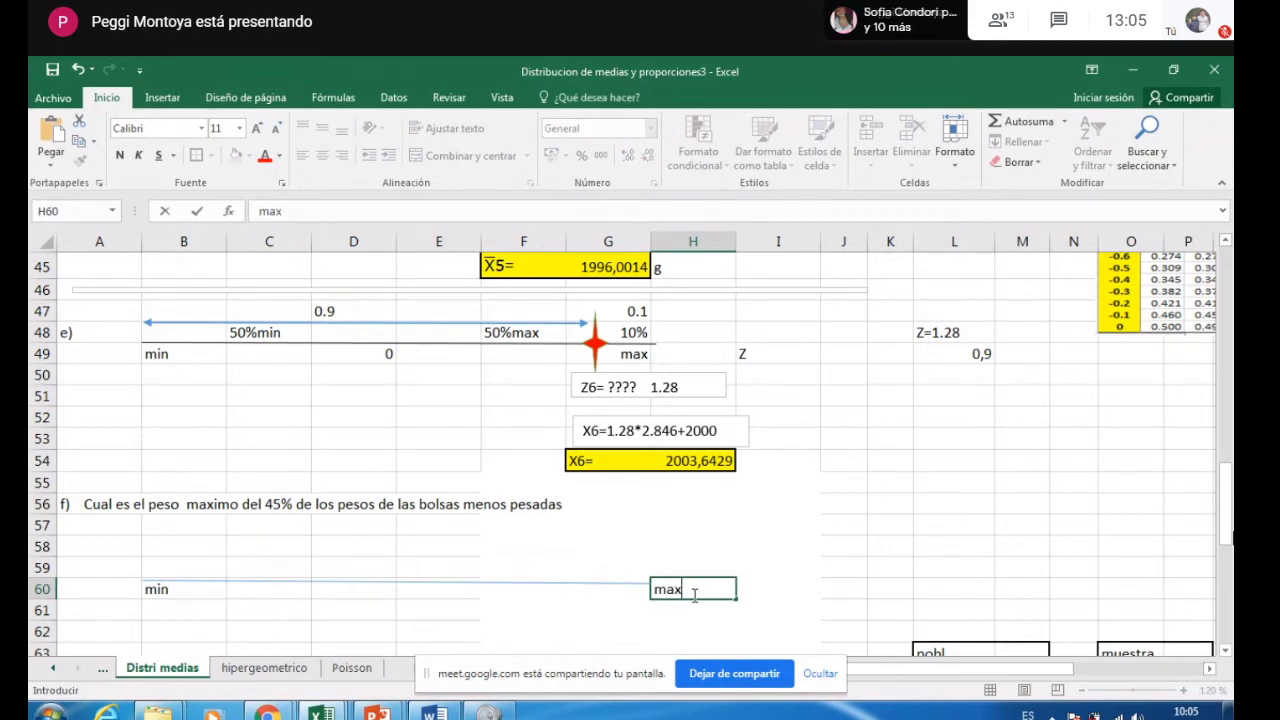
pyautogui.click(761, 549)
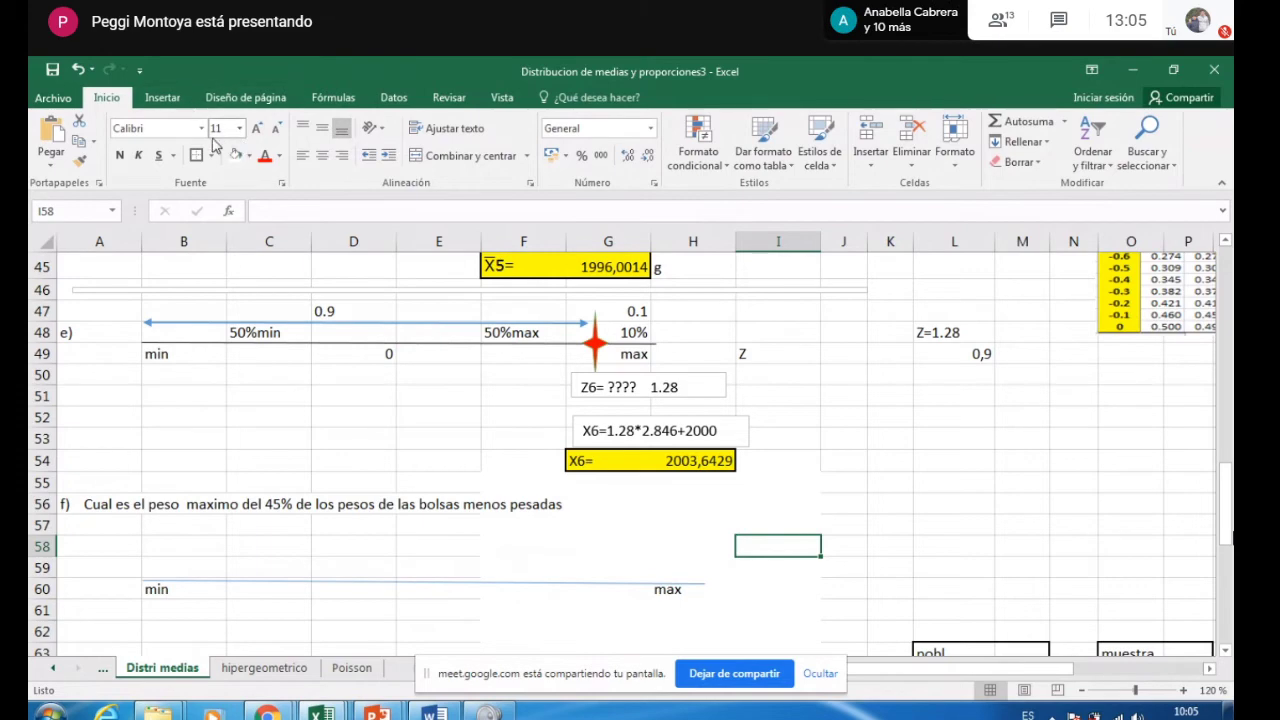
# - Draw a short vertical tick about 0.3 cm tall across part f's line at the boundary between columns D and E
pyautogui.click(155, 97)
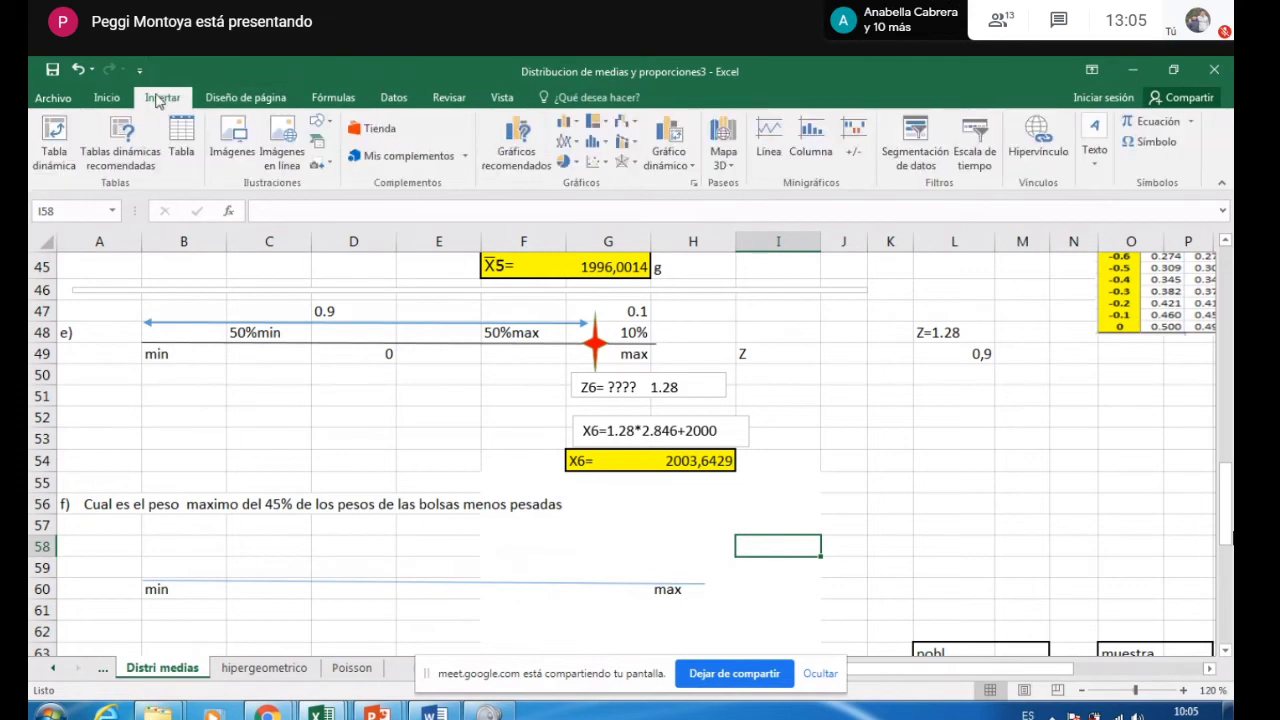
pyautogui.click(321, 123)
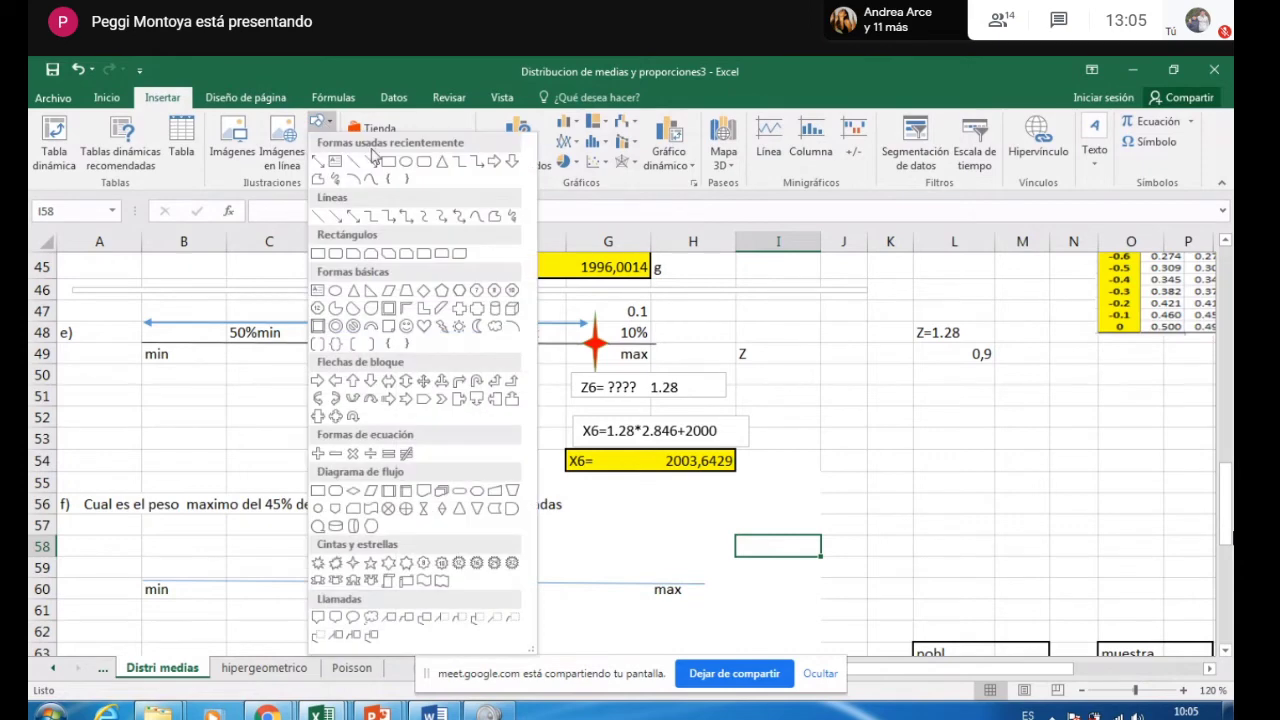
pyautogui.click(357, 170)
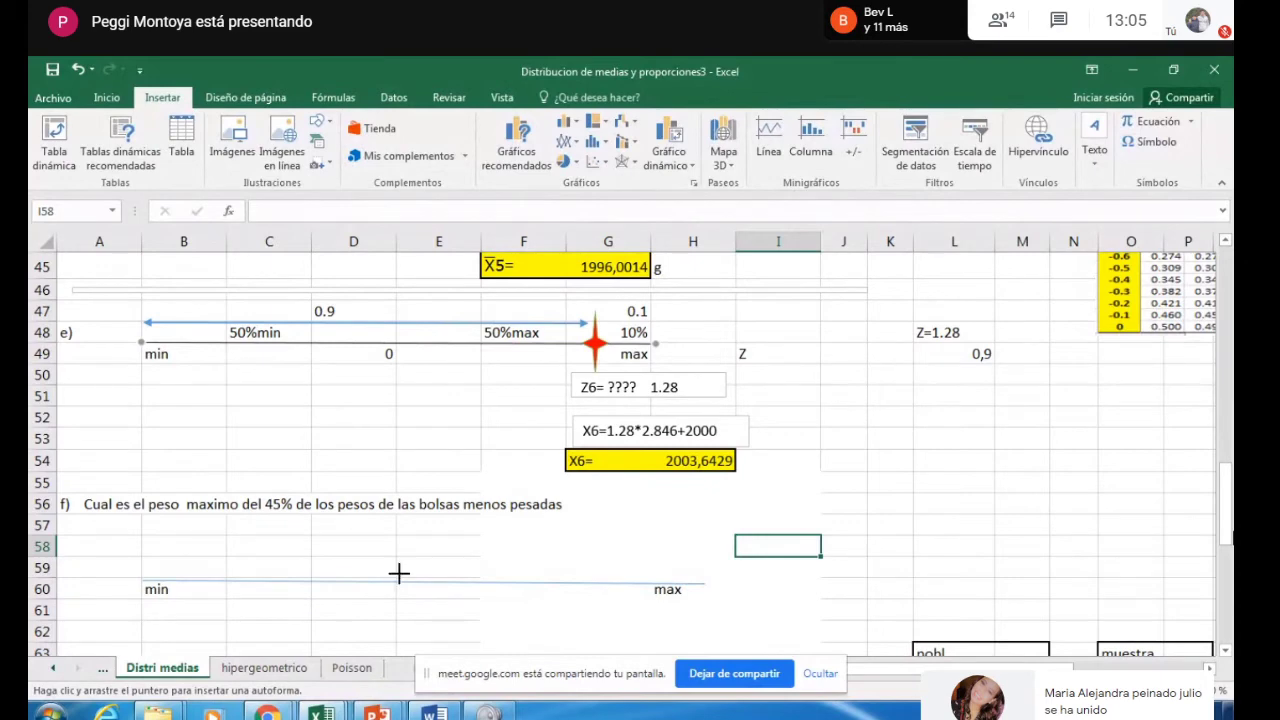
pyautogui.moveTo(400, 585); pyautogui.dragTo(400, 576)
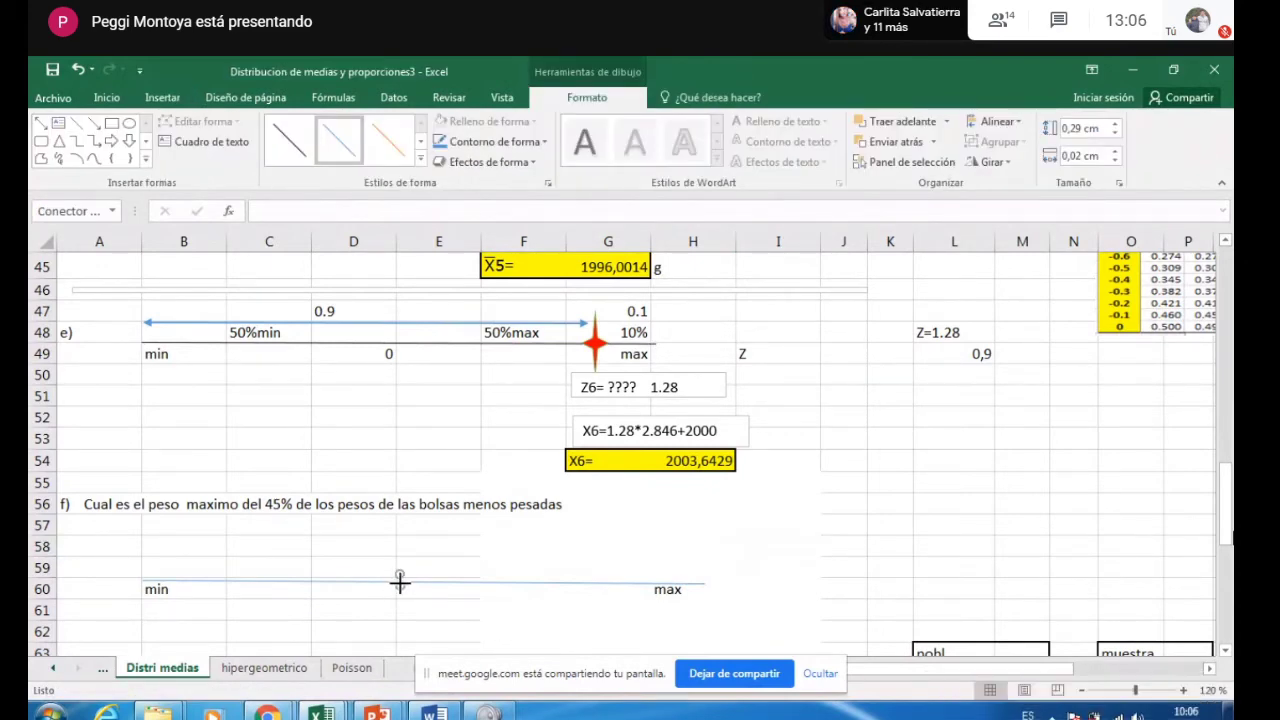
# - Lengthen part f's tick to about 0.4 cm in the black line style and insert a text box reading "O" beneath it
pyautogui.moveTo(400, 590); pyautogui.dragTo(400, 574)
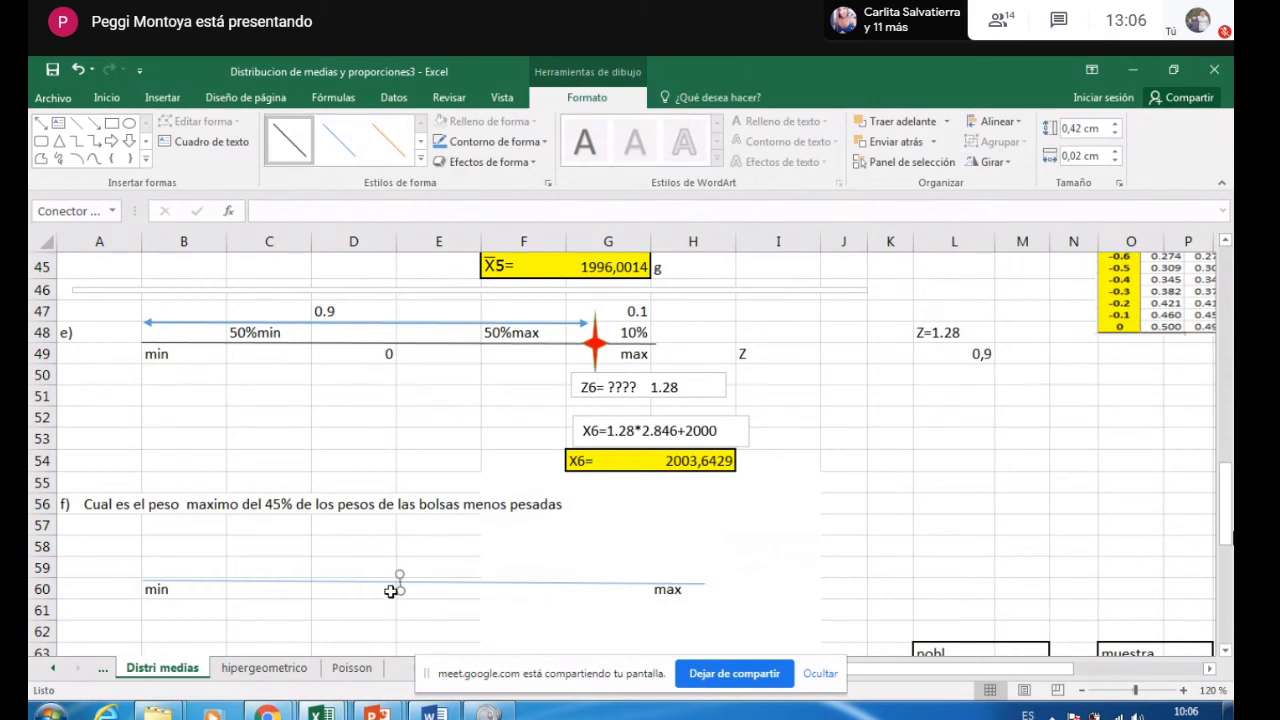
pyautogui.click(162, 98)
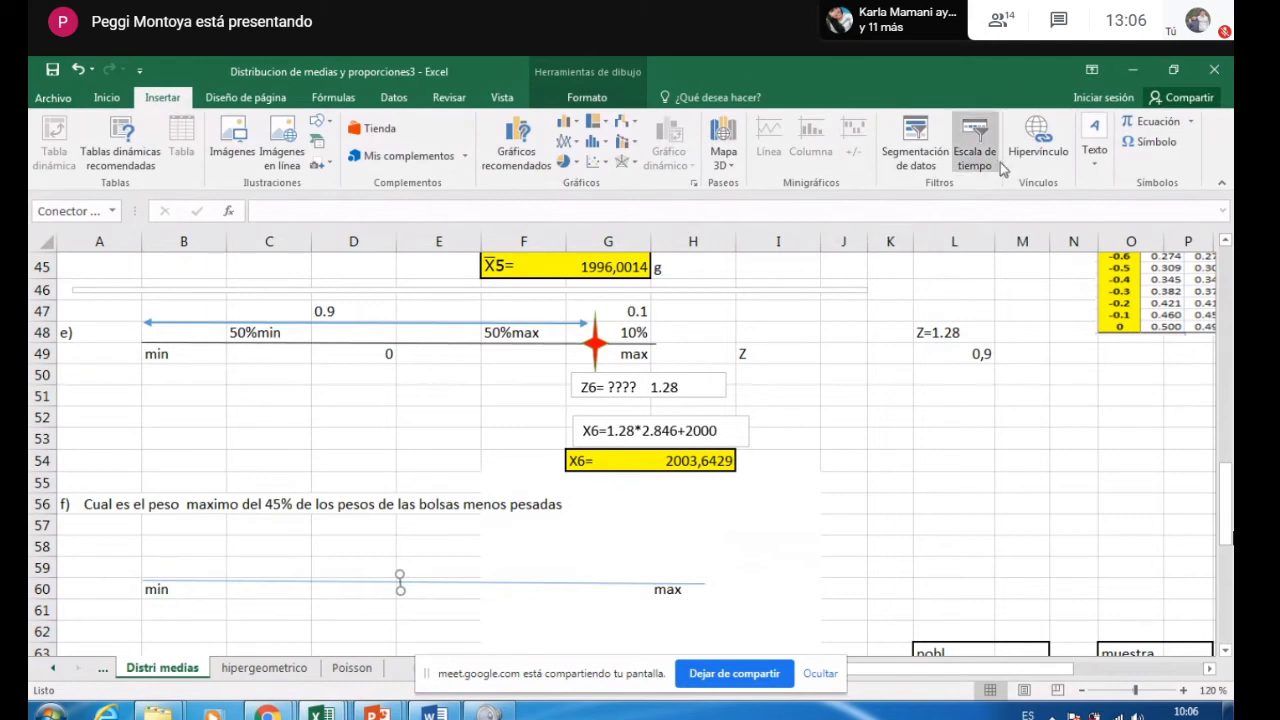
pyautogui.click(1090, 175)
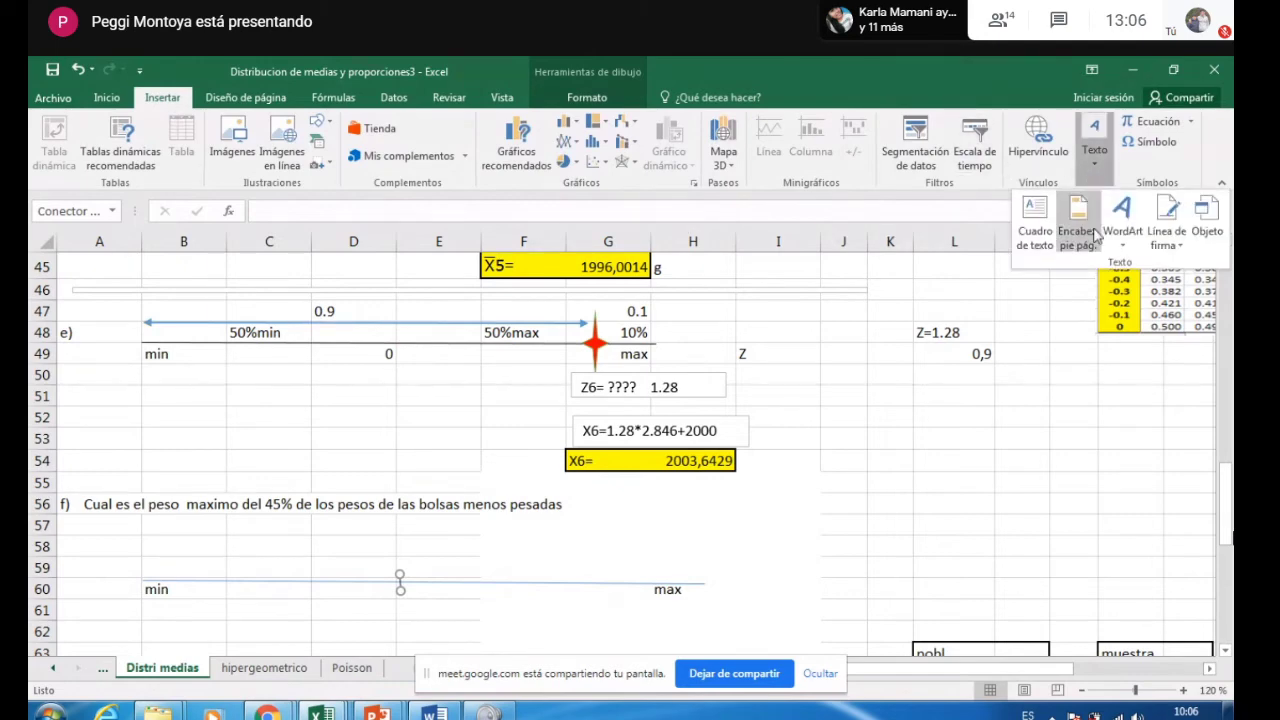
pyautogui.click(1050, 228)
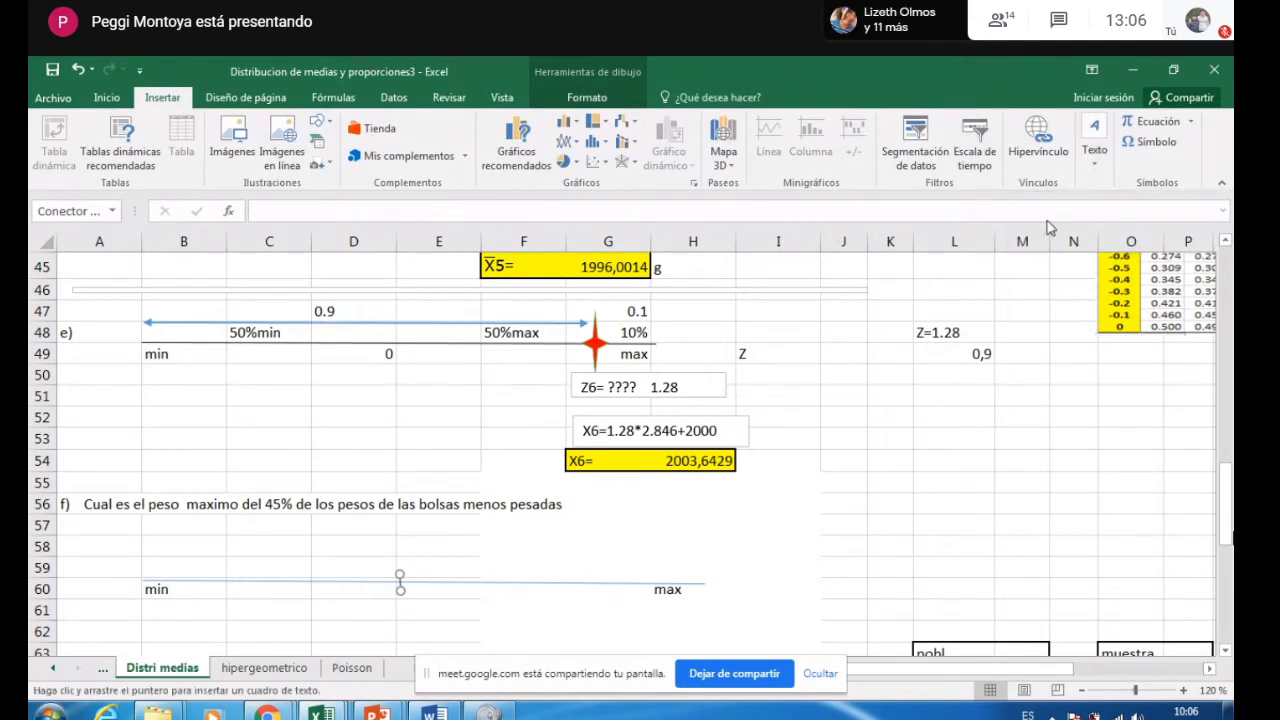
pyautogui.click(1097, 168)
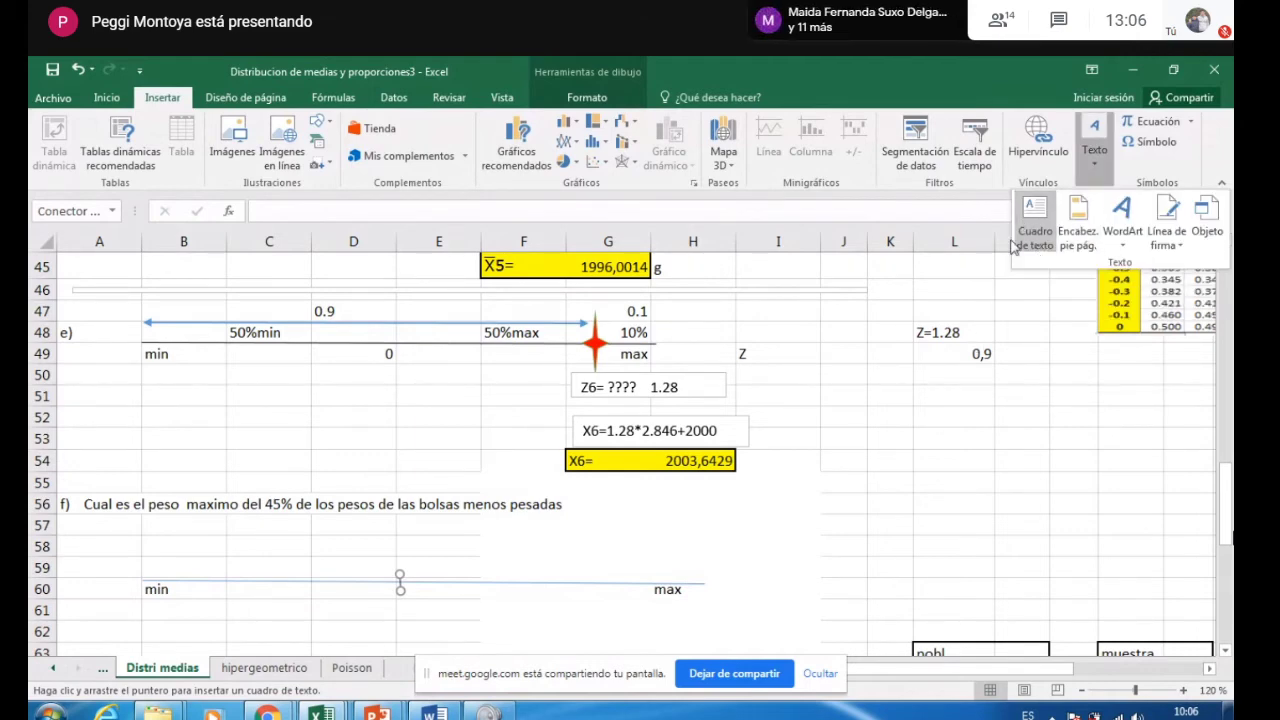
pyautogui.press('Escape')
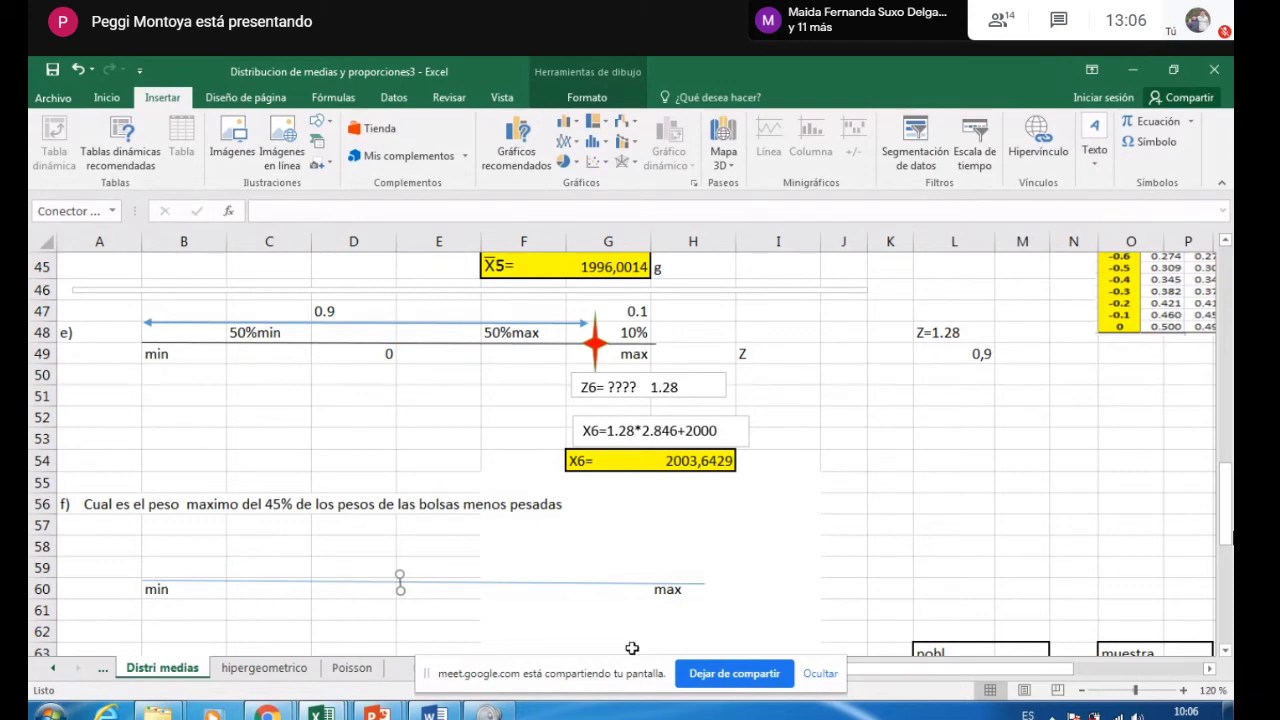
pyautogui.click(390, 608)
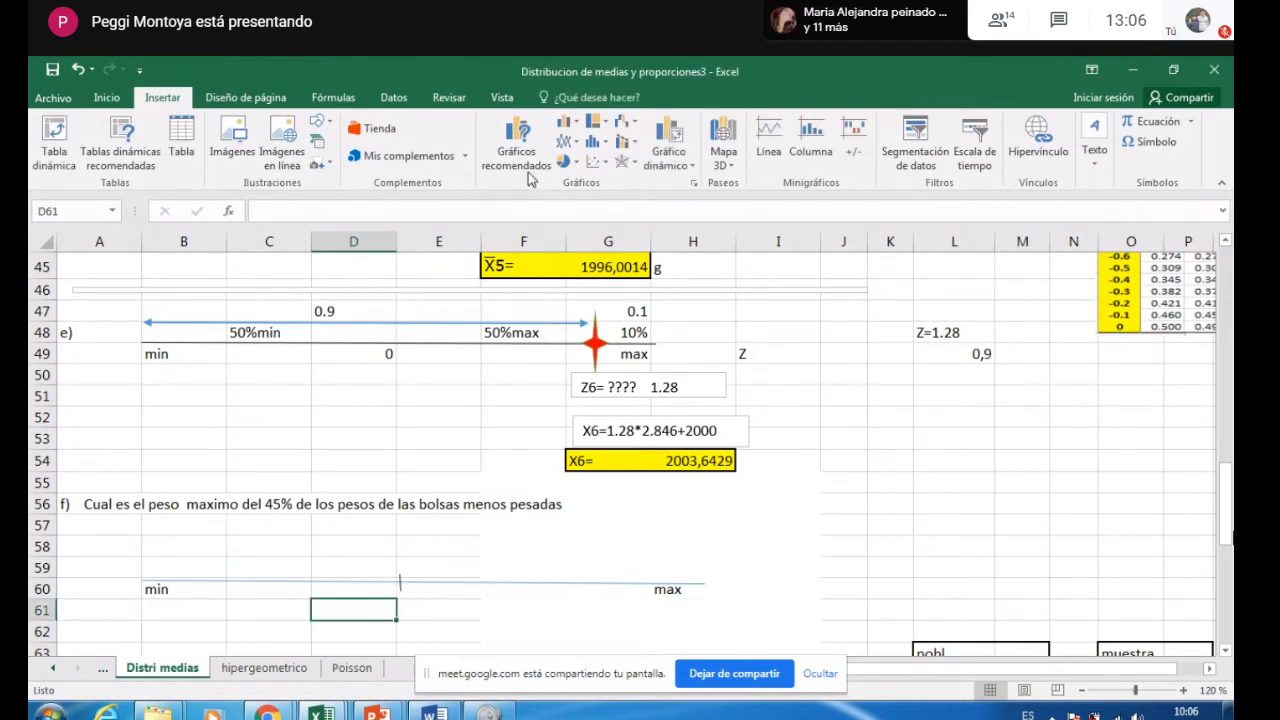
pyautogui.click(1094, 132)
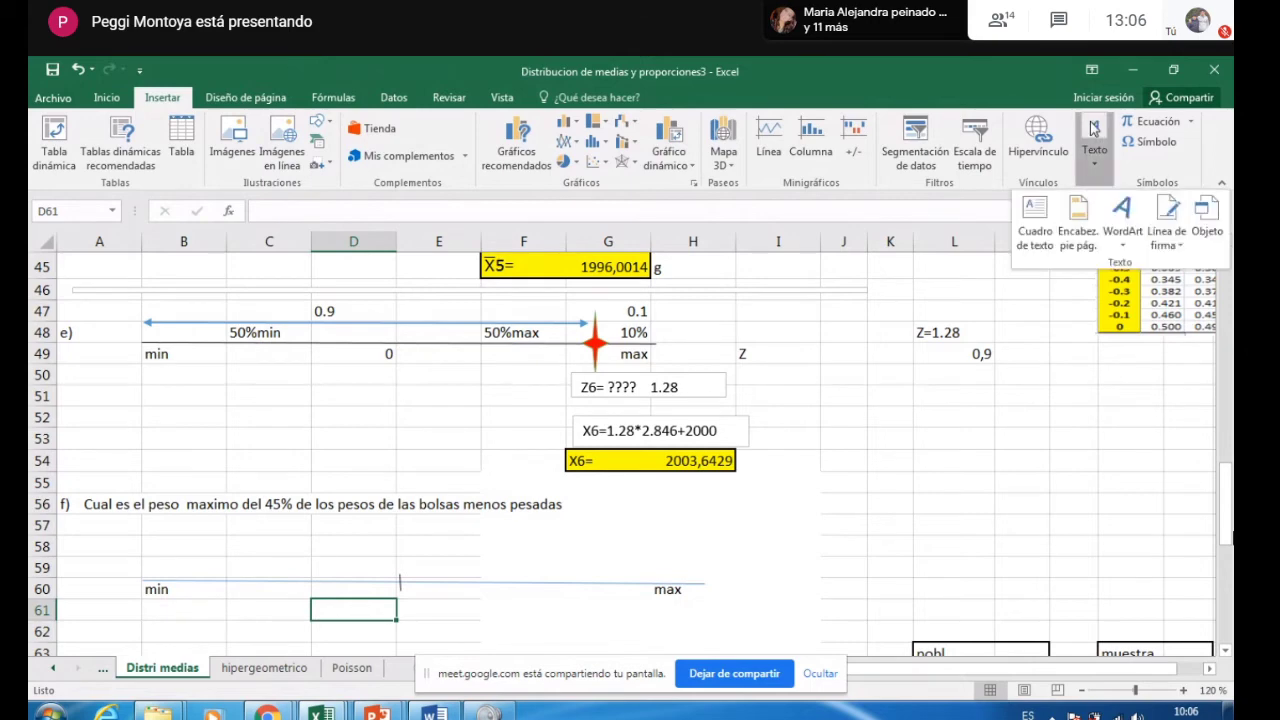
pyautogui.click(1033, 212)
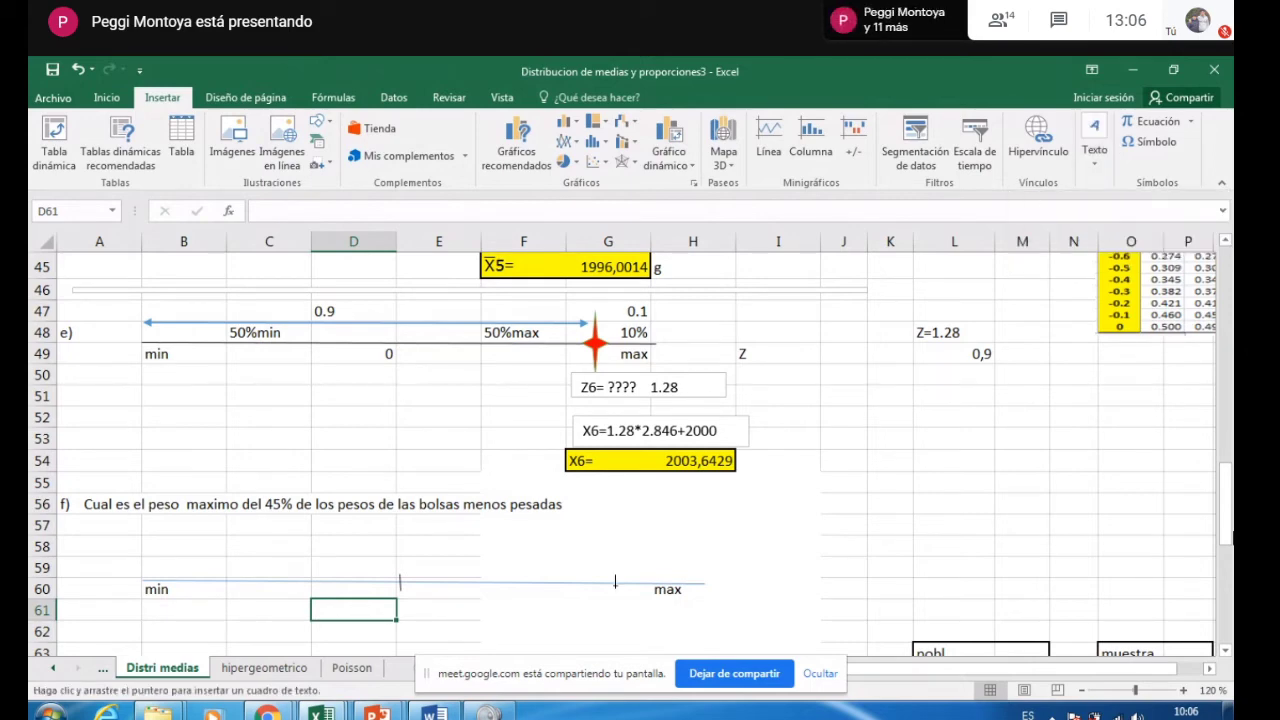
pyautogui.click(369, 597)
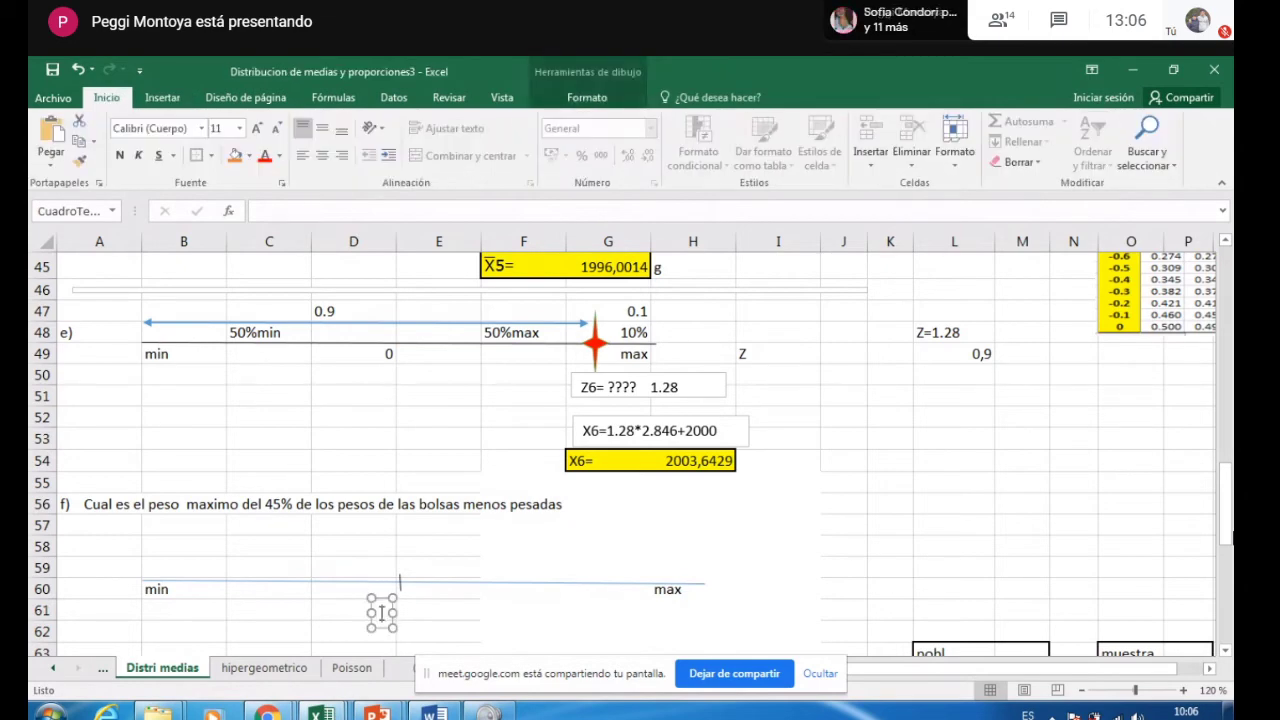
pyautogui.write('0')
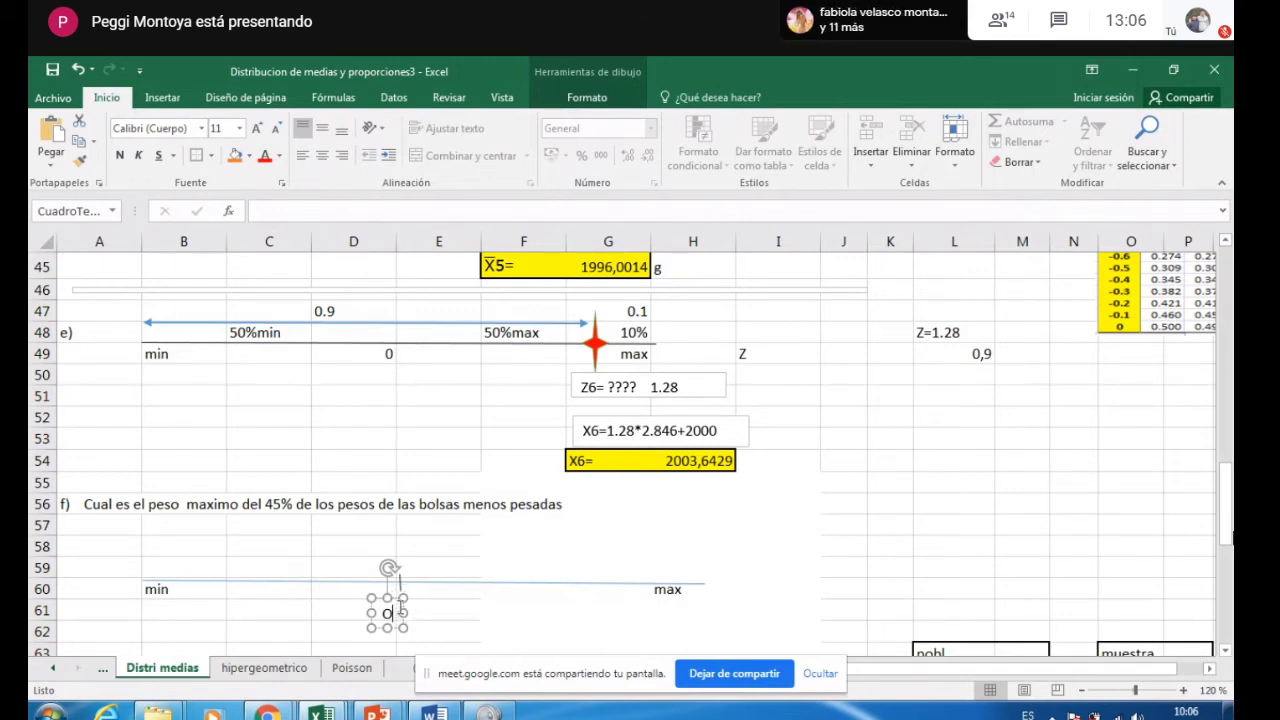
pyautogui.rightClick(395, 612)
pyautogui.click(471, 368)
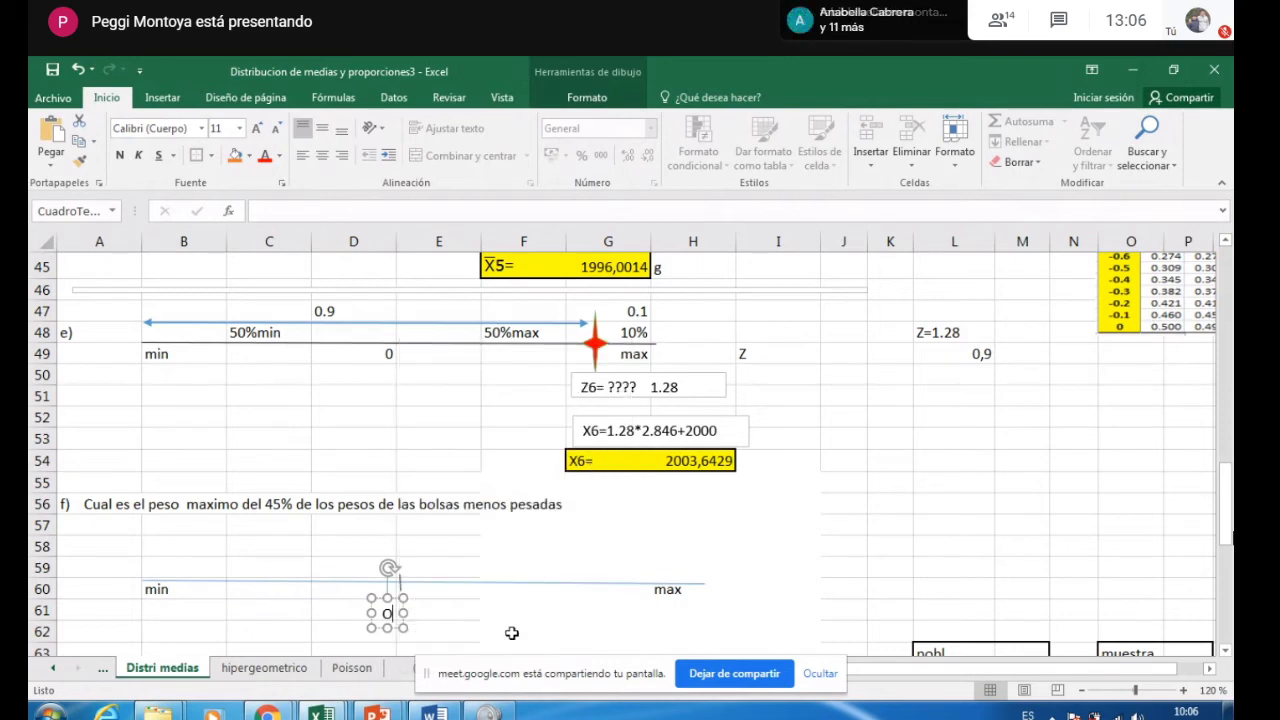
pyautogui.rightClick(499, 620)
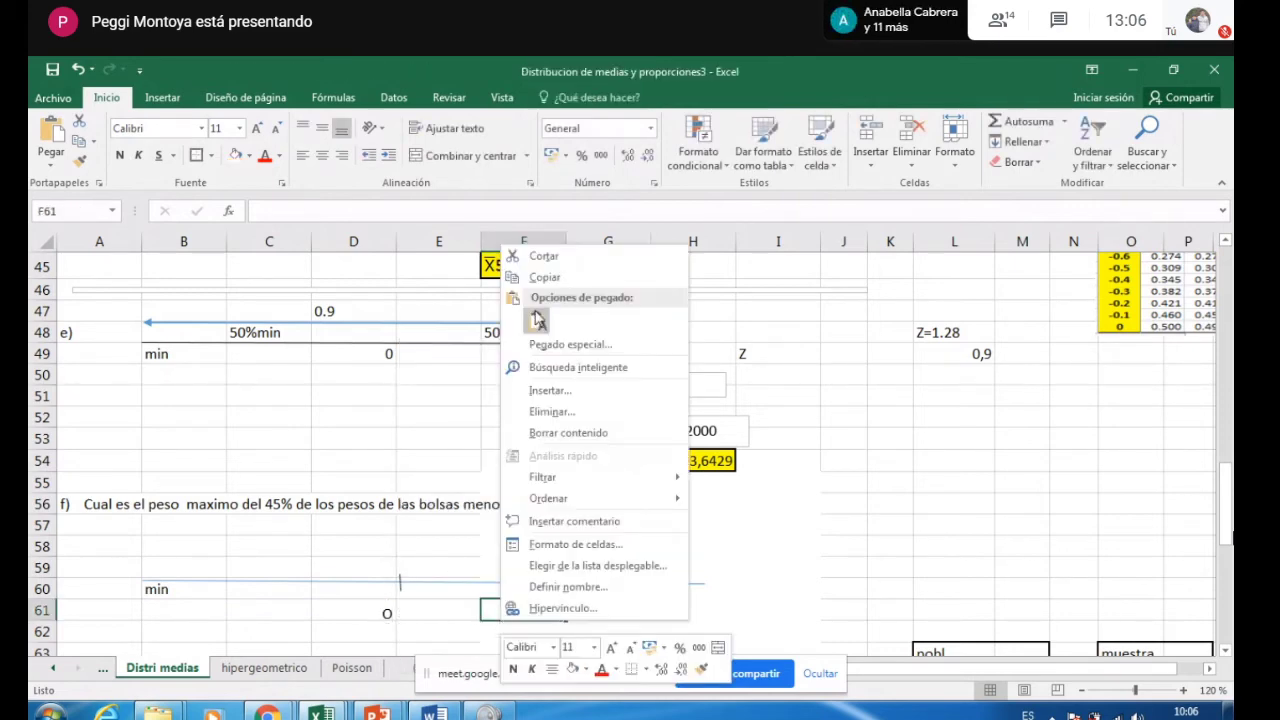
pyautogui.click(540, 312)
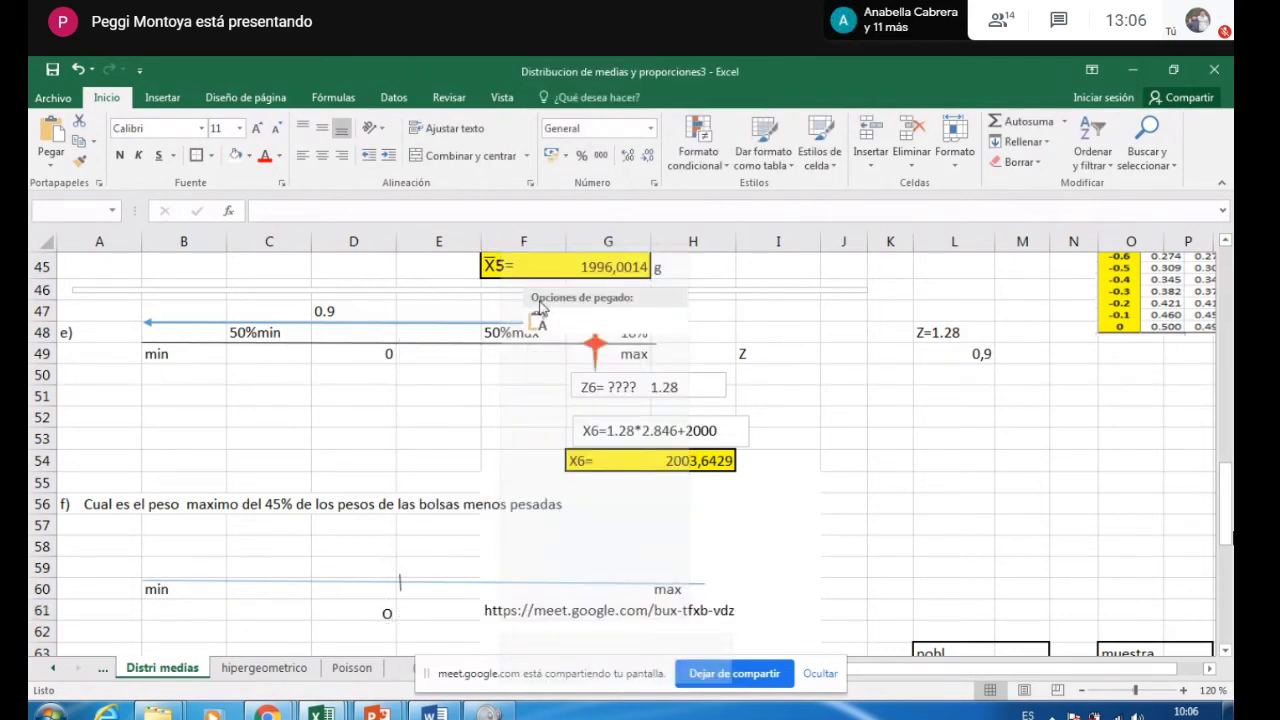
pyautogui.rightClick(500, 615)
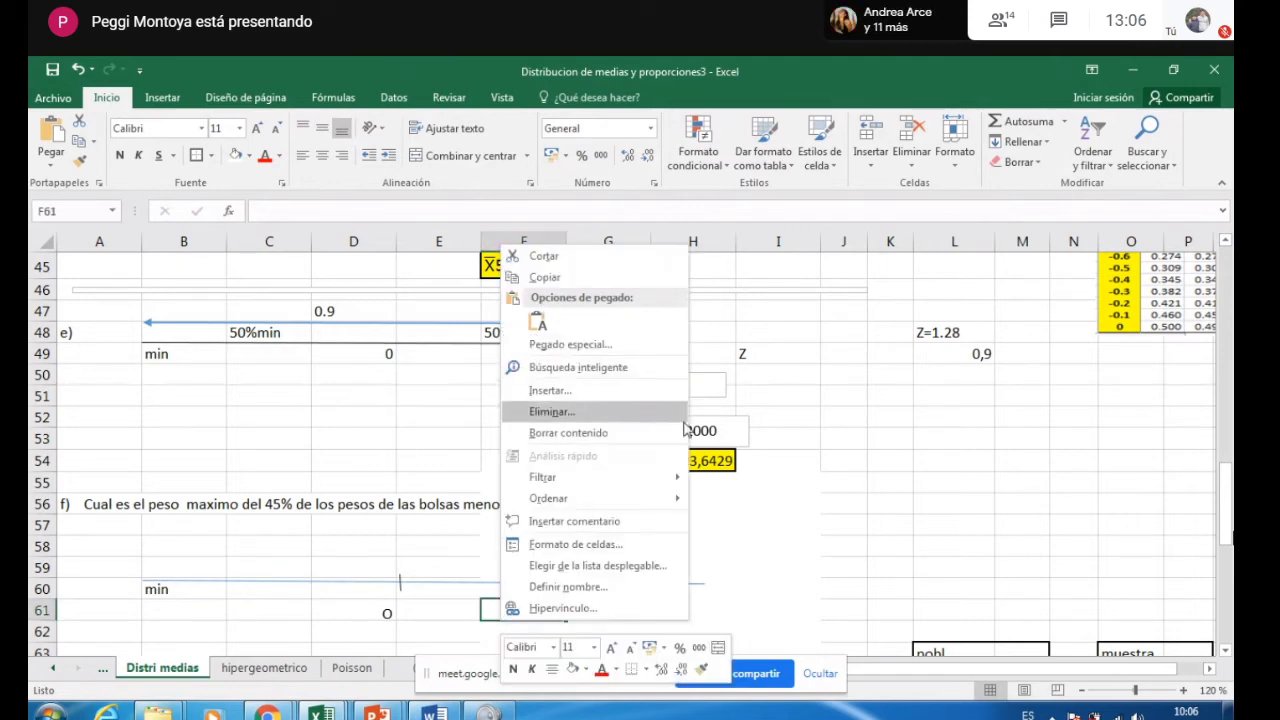
pyautogui.press('Escape')
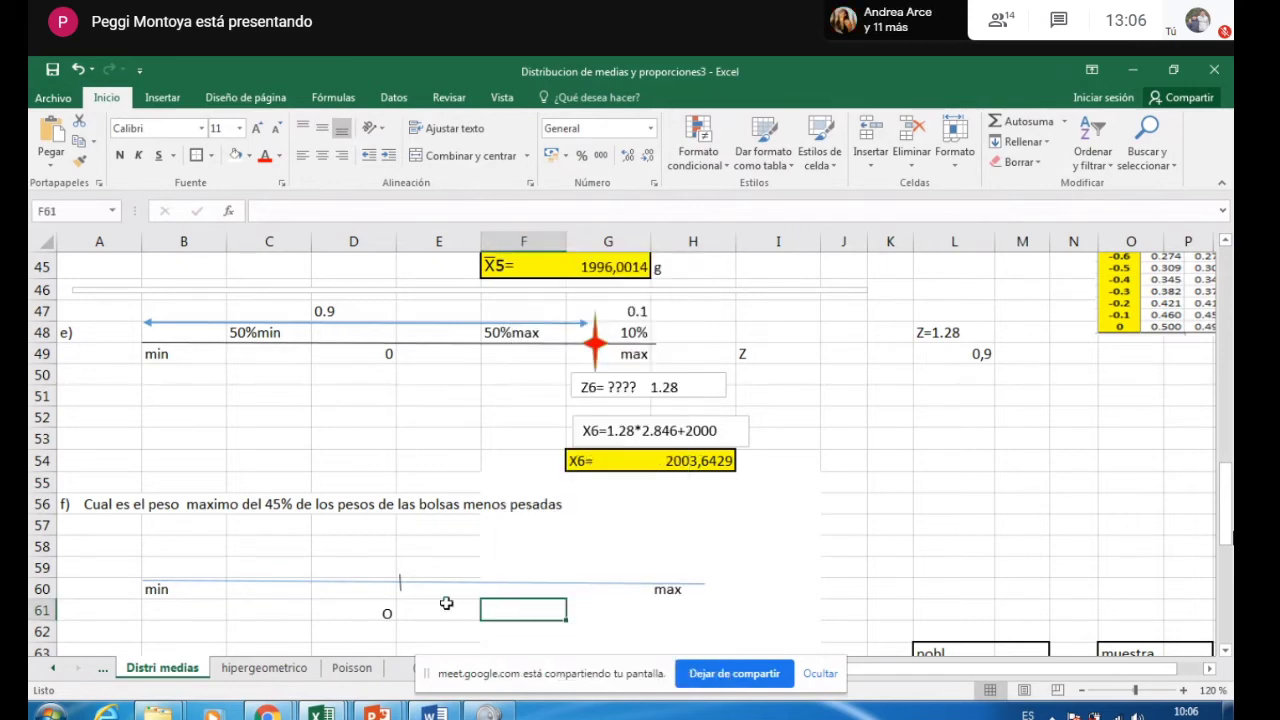
# - Move the "O" text box slightly so it sits centred directly below part f's tick
pyautogui.click(388, 611)
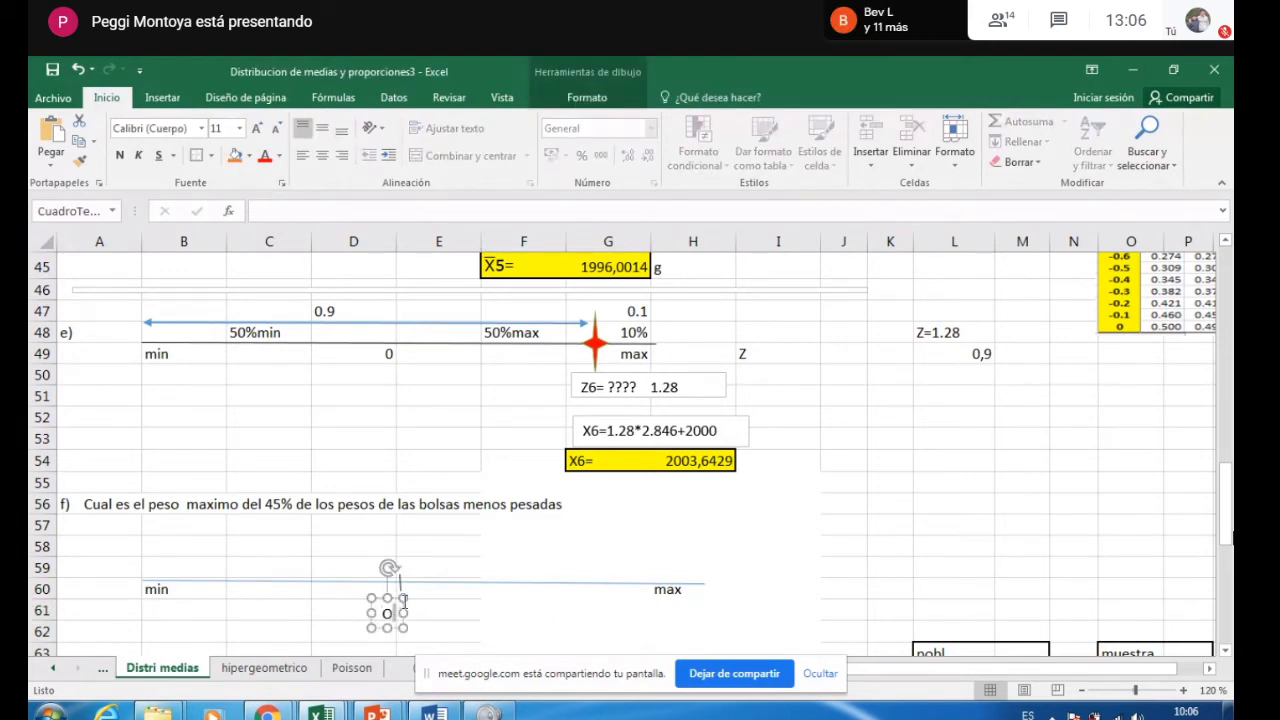
pyautogui.moveTo(392, 593); pyautogui.dragTo(403, 587)
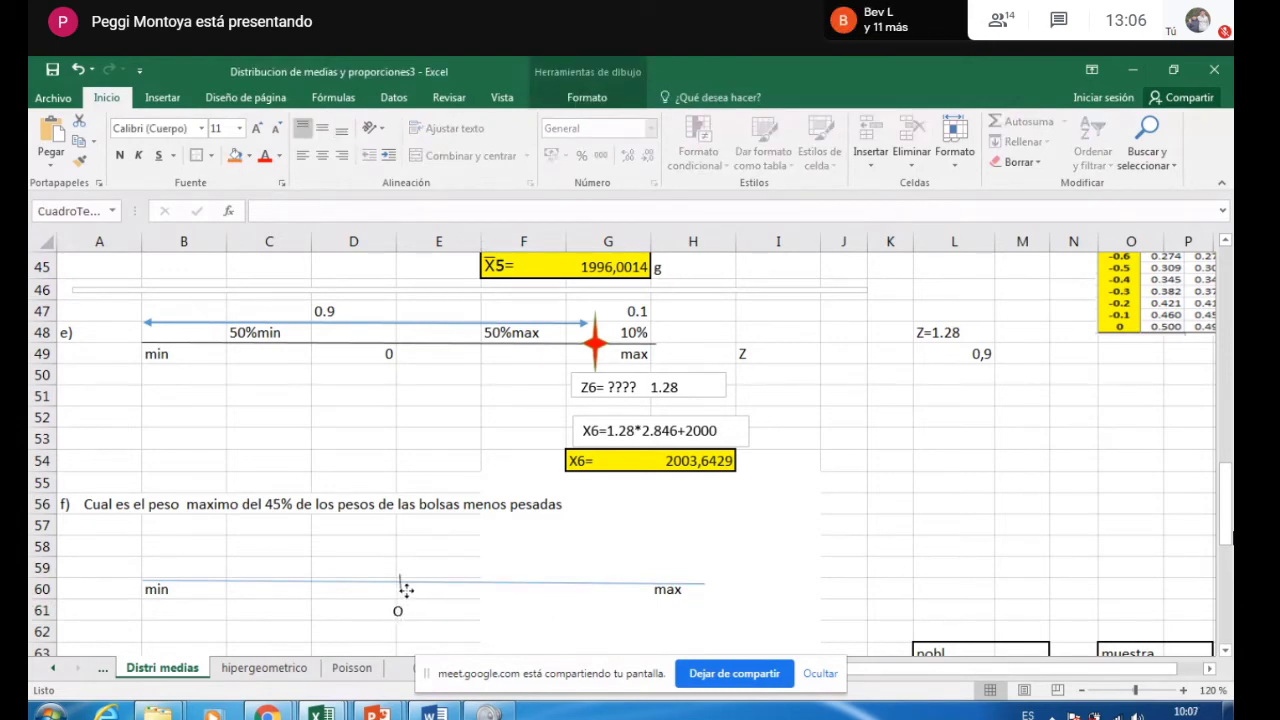
pyautogui.click(404, 586)
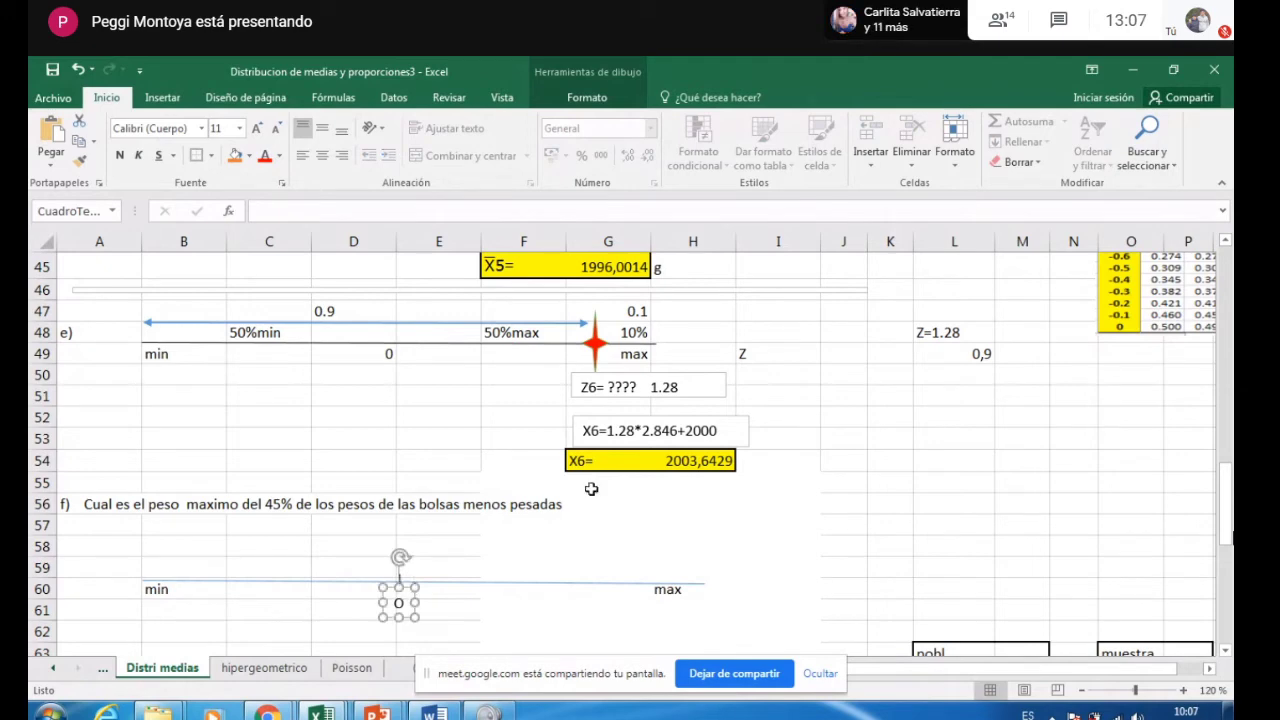
# - Label both halves of part f's line with 50%, in C59 and F59
pyautogui.click(270, 569)
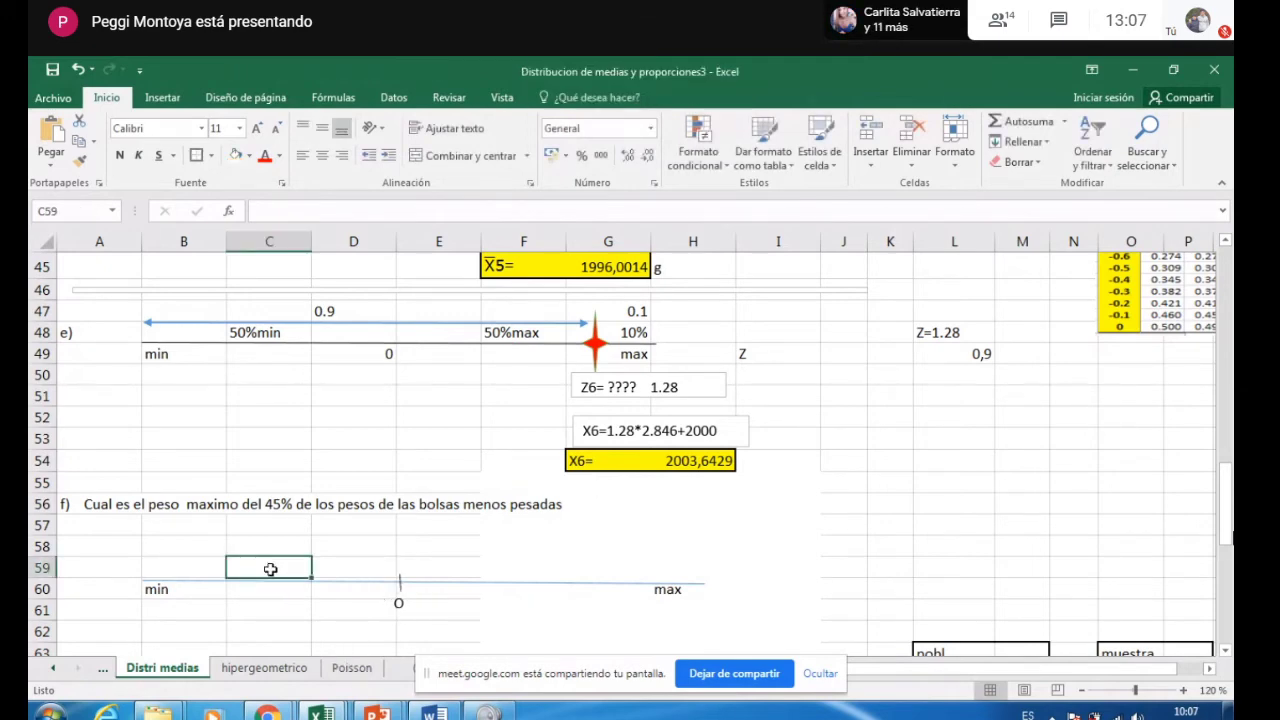
pyautogui.write('50%')
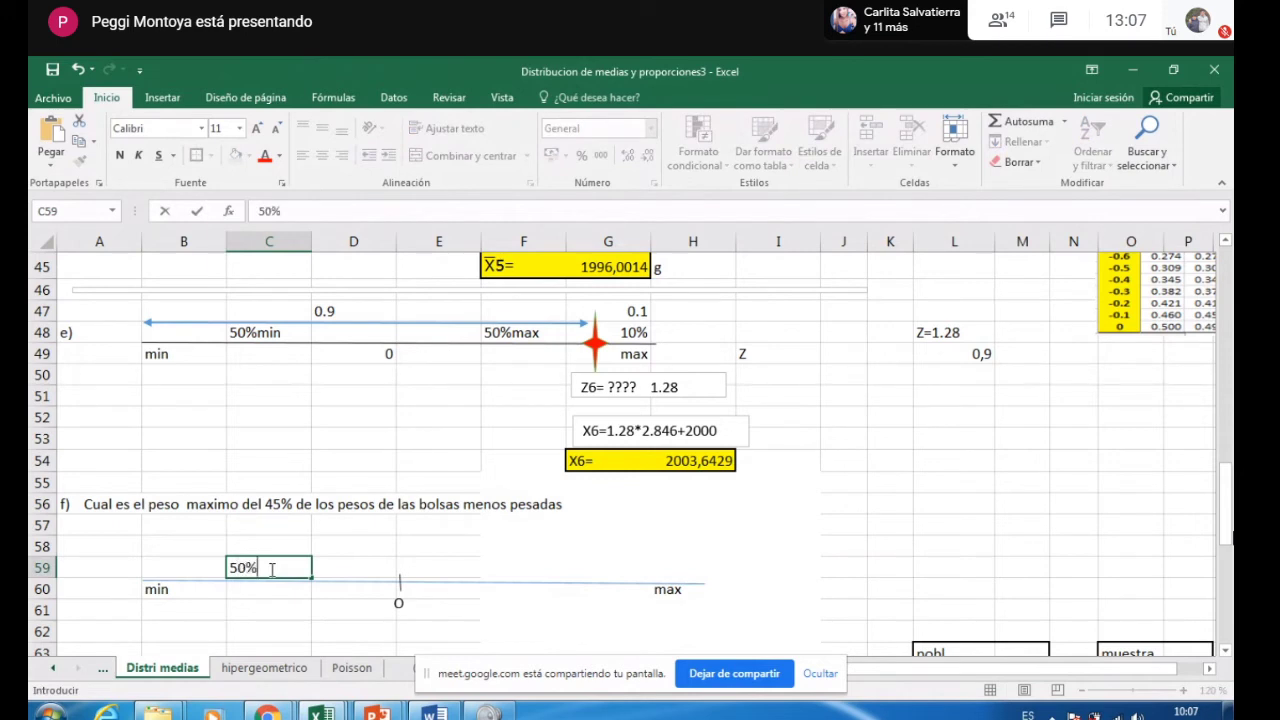
pyautogui.click(514, 569)
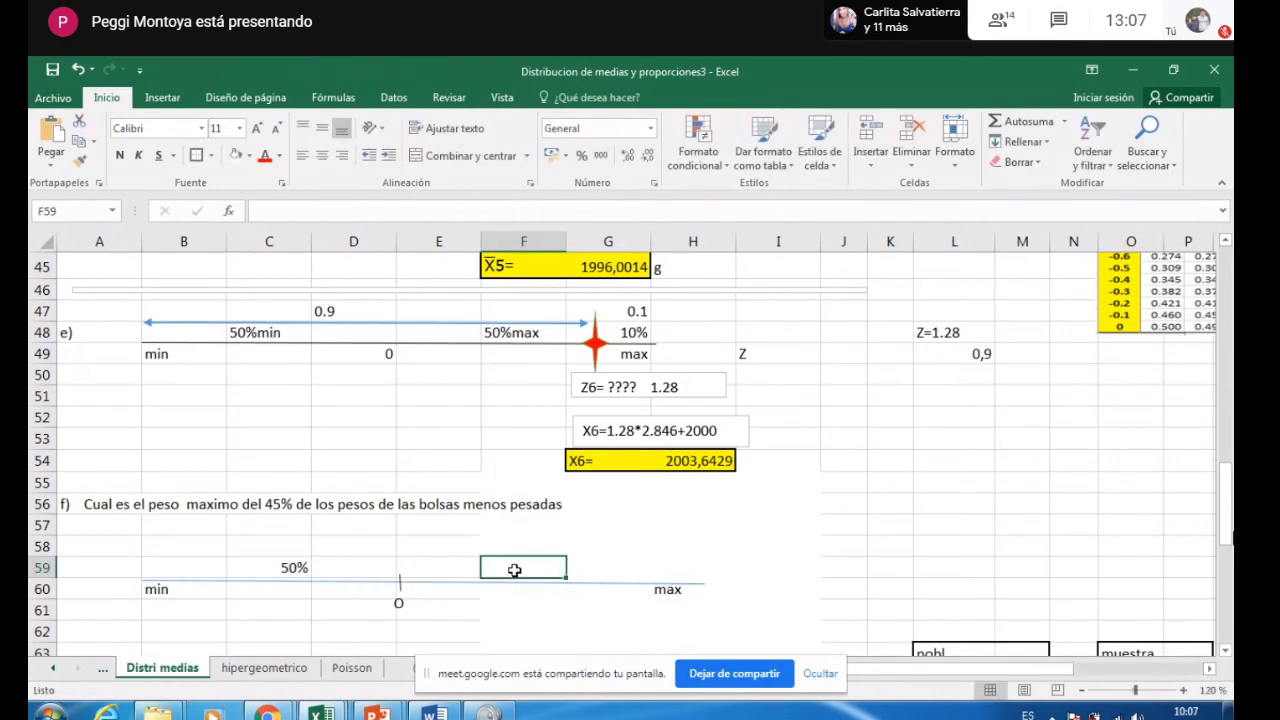
pyautogui.write('50')
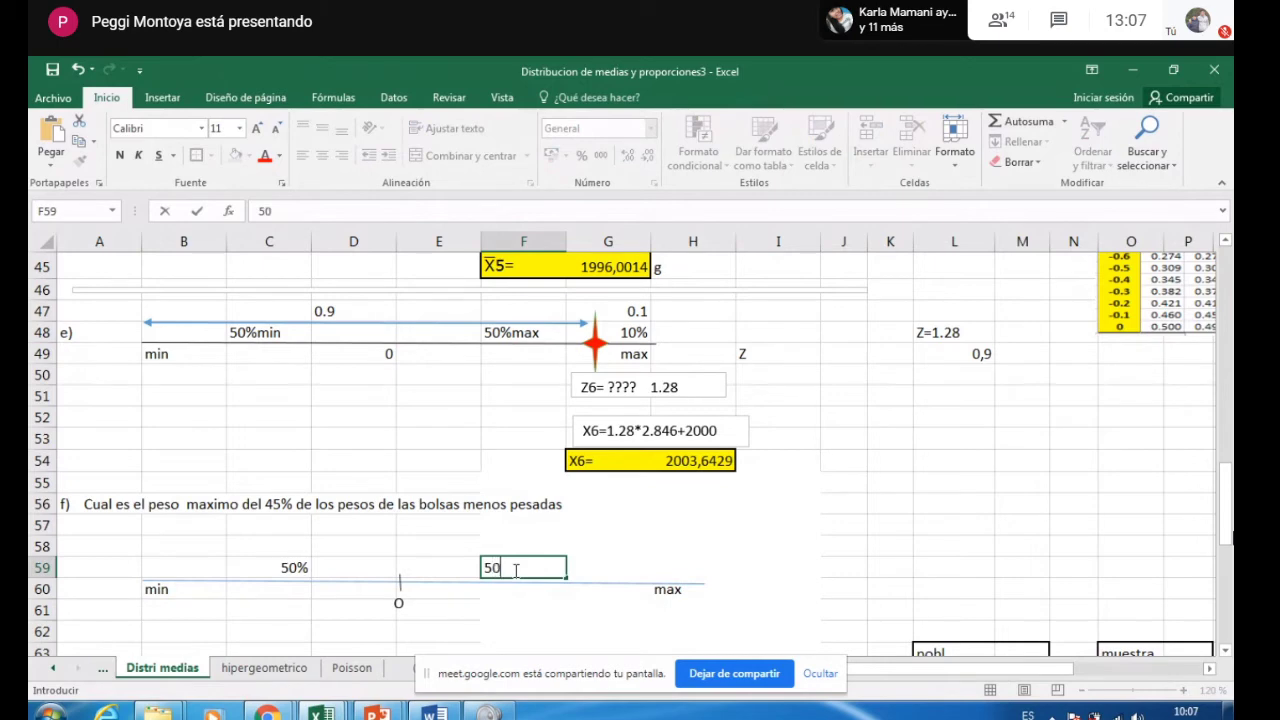
pyautogui.write('%')
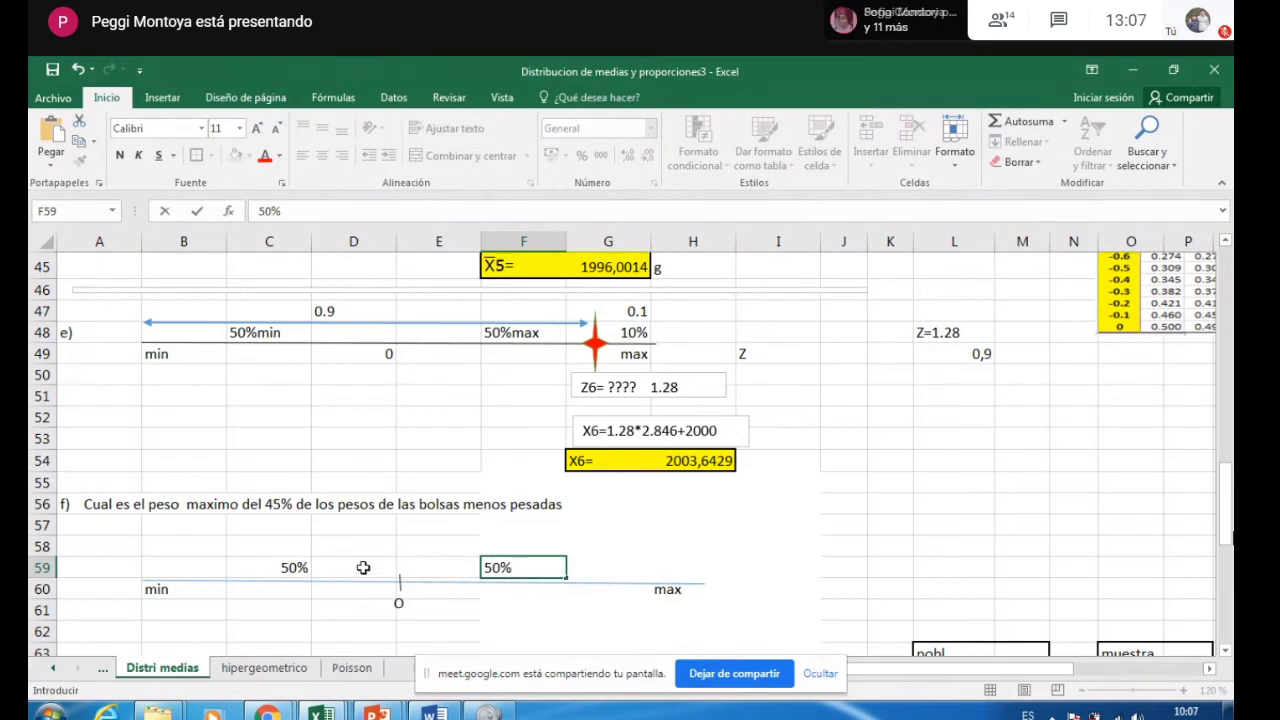
pyautogui.click(178, 101)
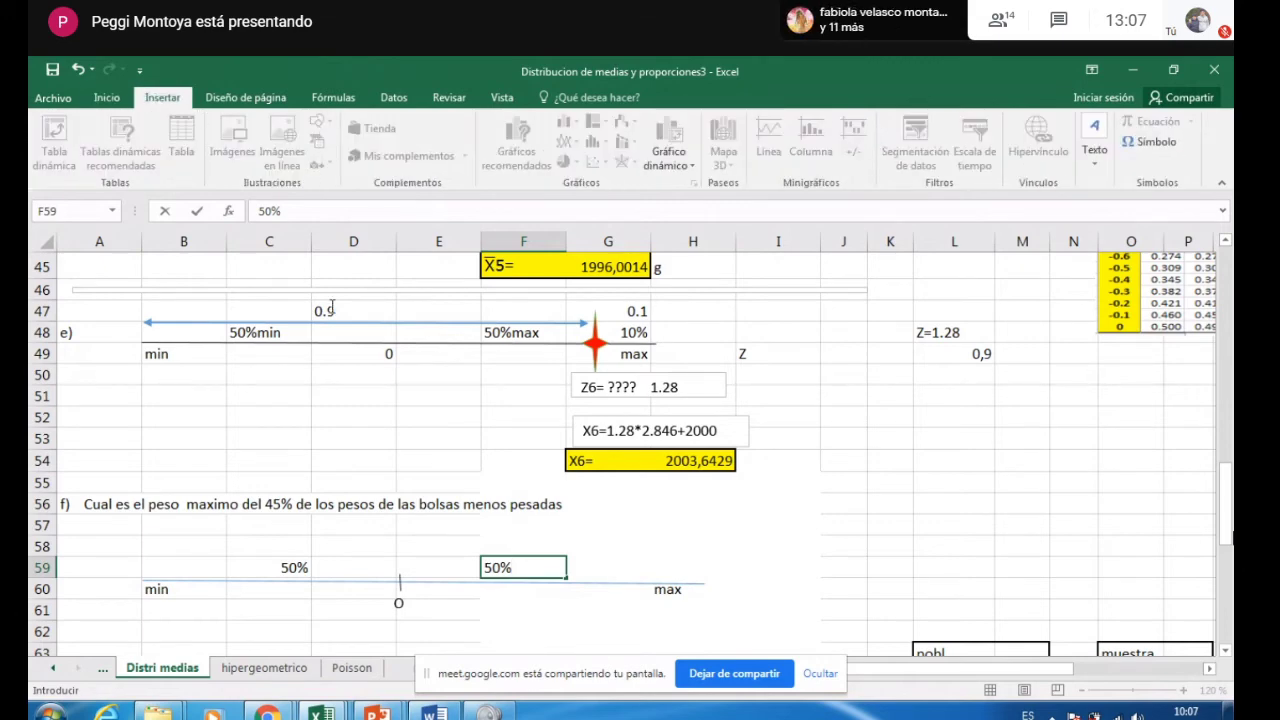
pyautogui.click(313, 384)
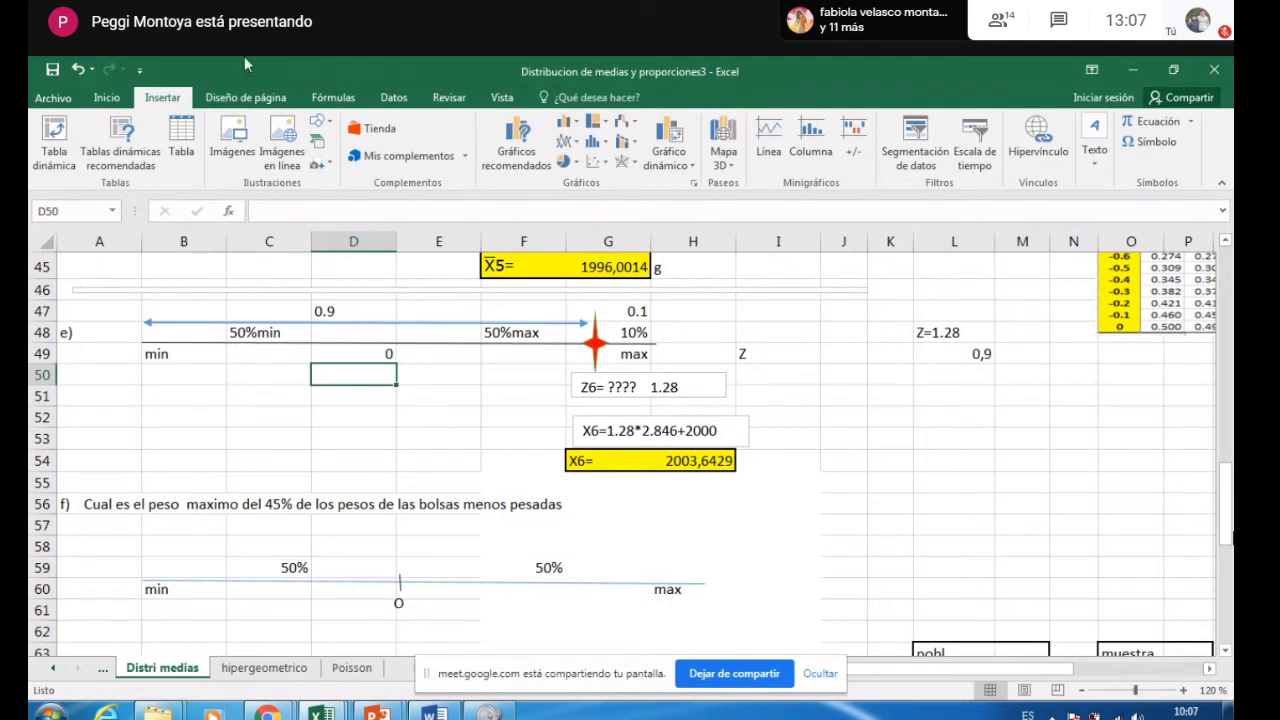
# - Draw a narrow four-pointed star about 0.9 cm tall and 0.1 cm wide across part f's line in column D
pyautogui.click(316, 122)
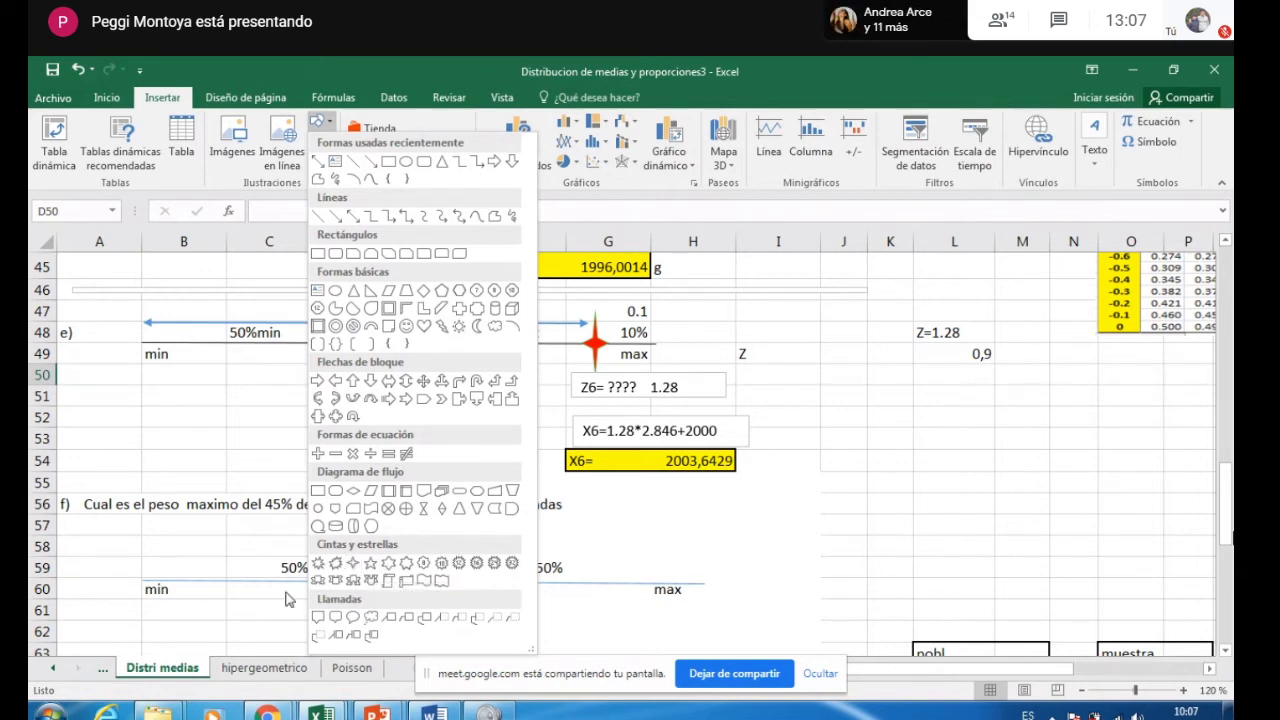
pyautogui.click(257, 563)
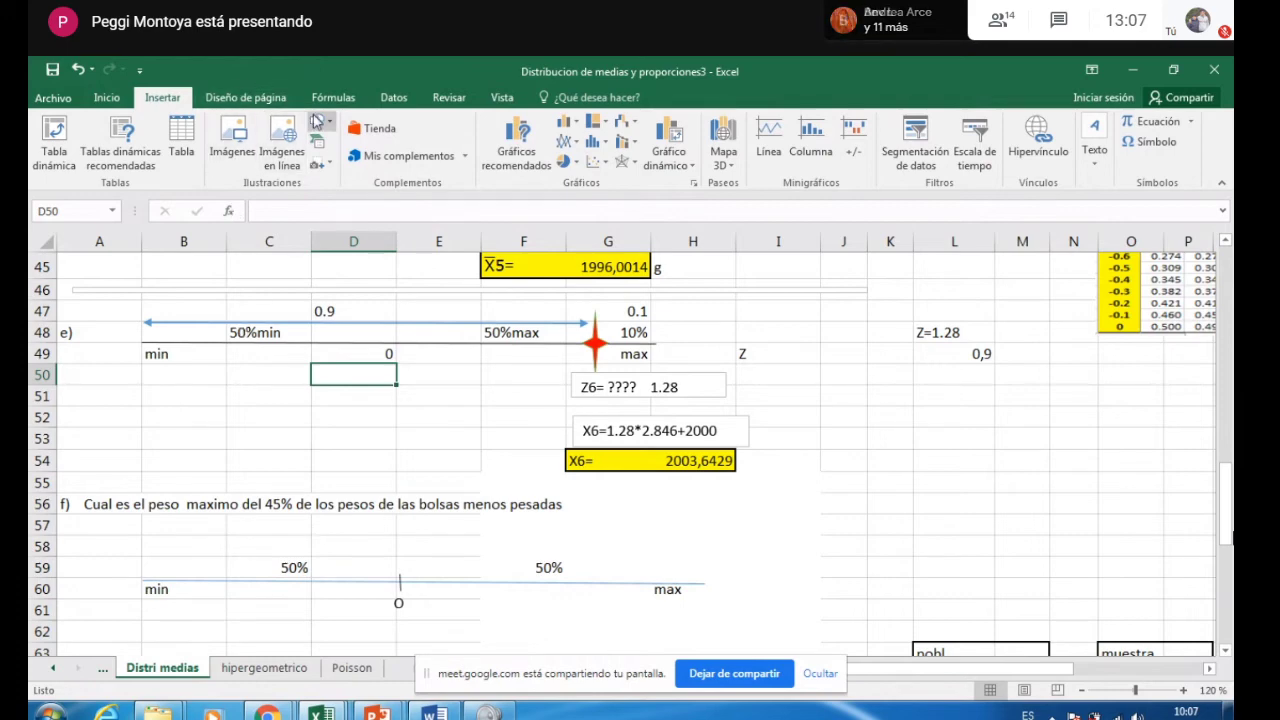
pyautogui.click(316, 121)
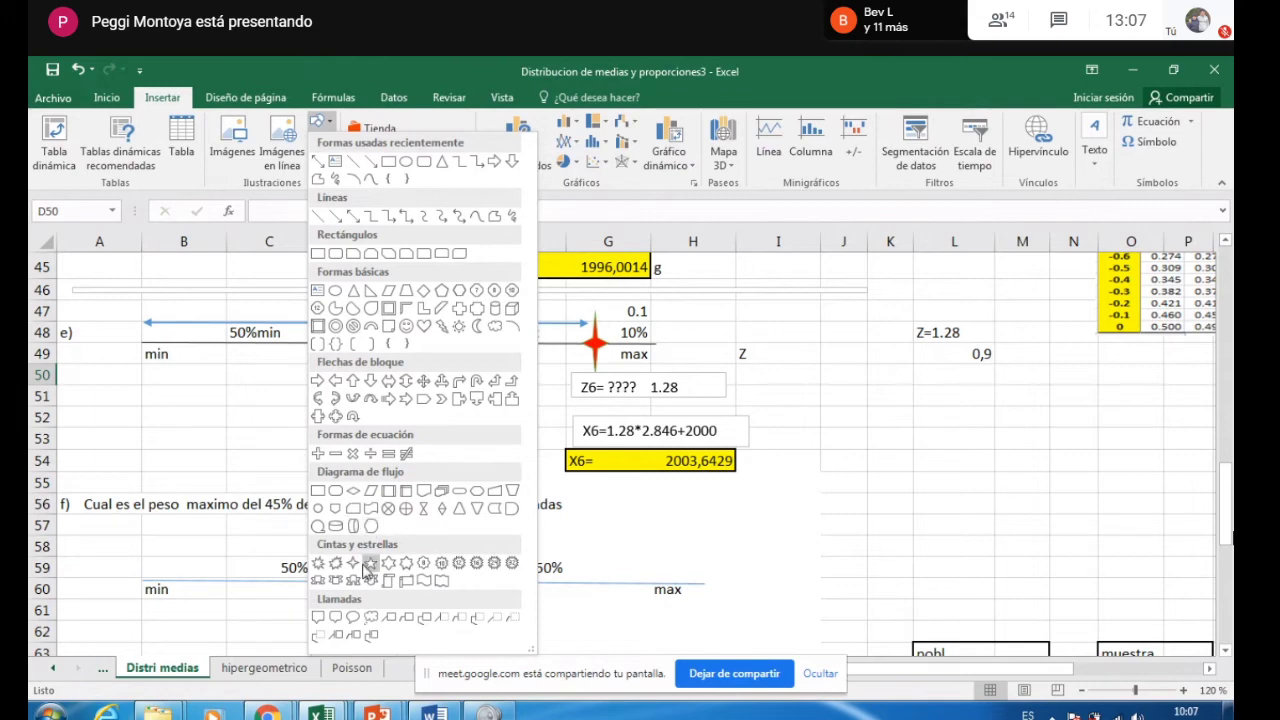
pyautogui.click(369, 565)
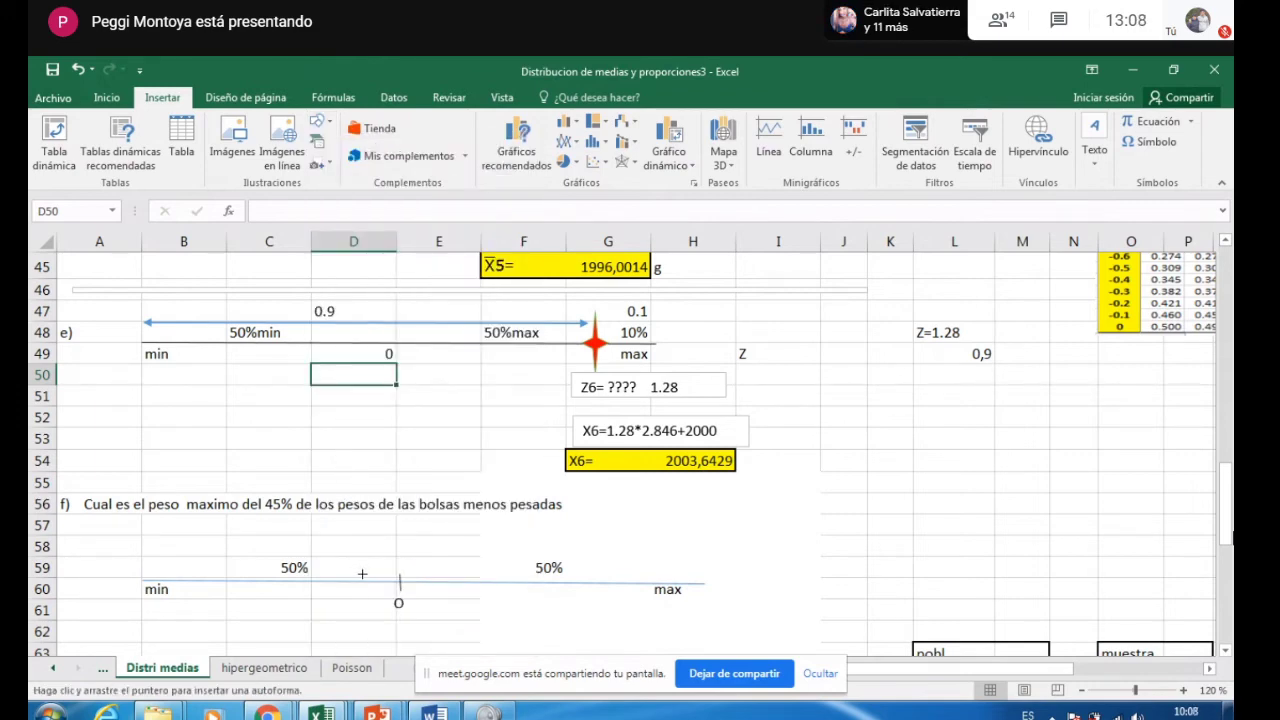
pyautogui.moveTo(361, 571)
pyautogui.mouseDown()
pyautogui.moveTo(360, 608)
pyautogui.moveTo(364, 589)
pyautogui.mouseUp()
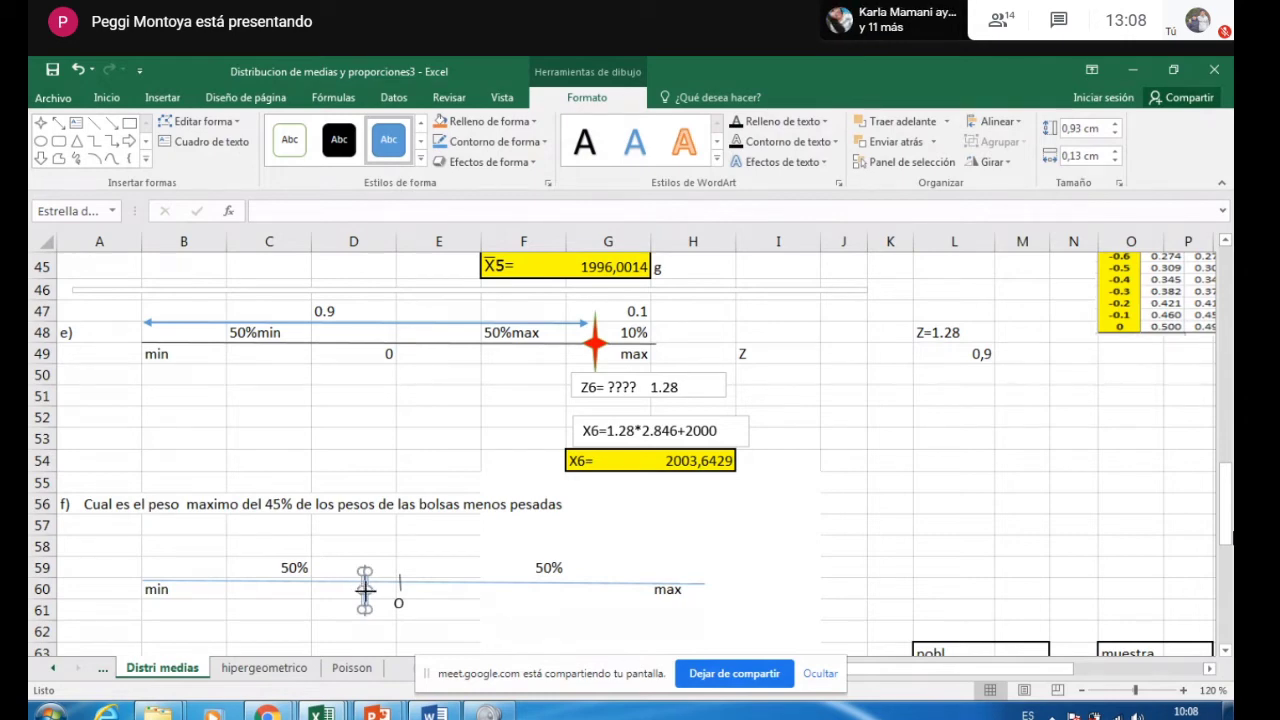
# - Widen the star to about 0.55 cm and raise it so it is centred vertically on part f's line
pyautogui.moveTo(358, 592); pyautogui.dragTo(342, 590)
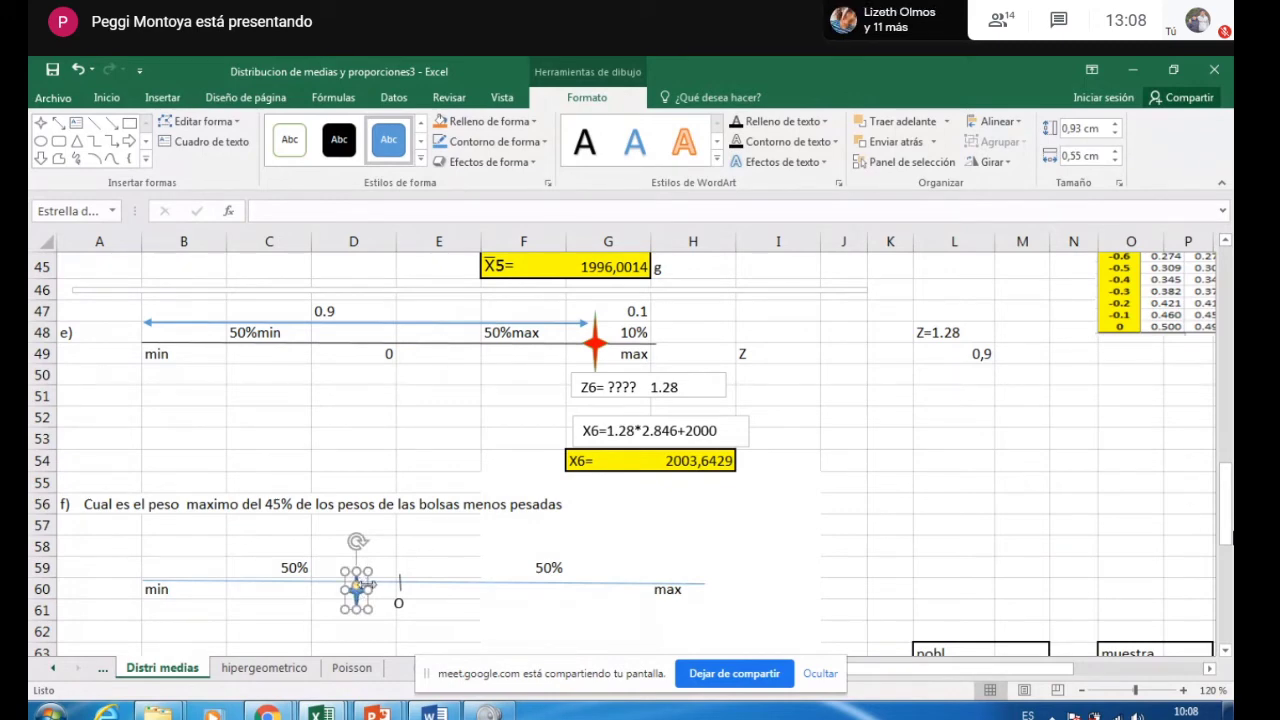
pyautogui.moveTo(362, 576); pyautogui.dragTo(365, 575)
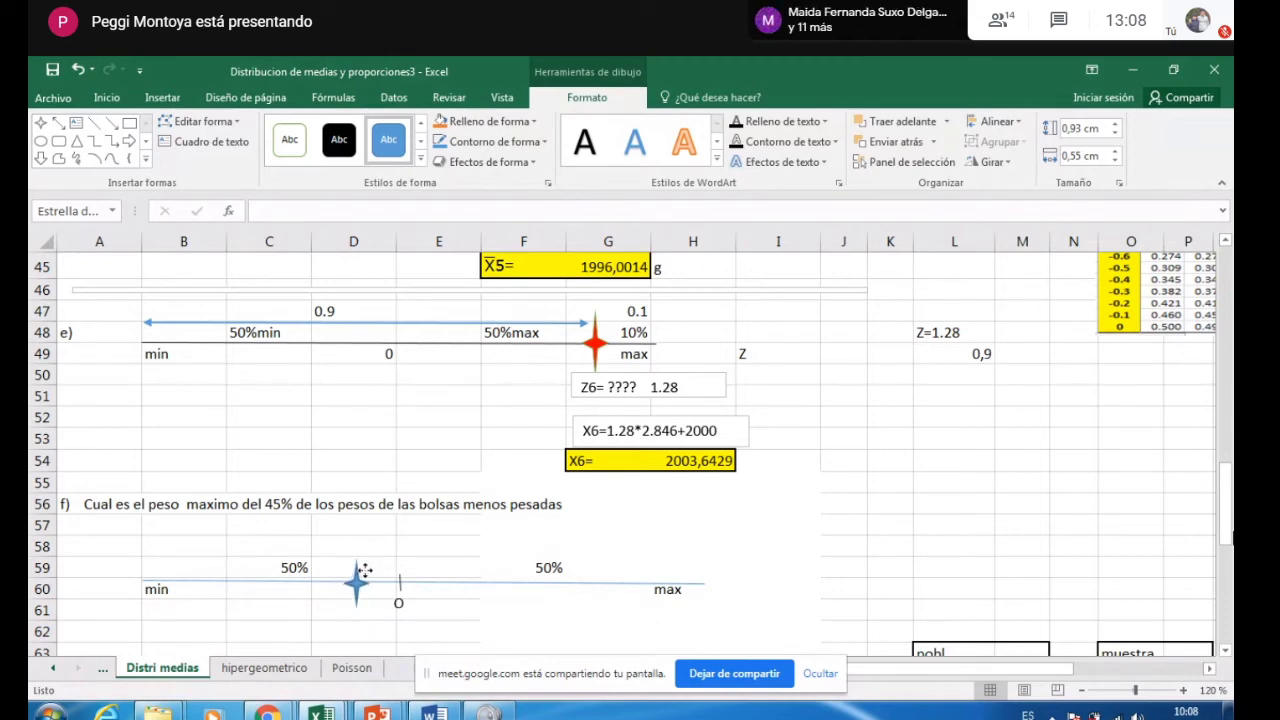
pyautogui.click(362, 571)
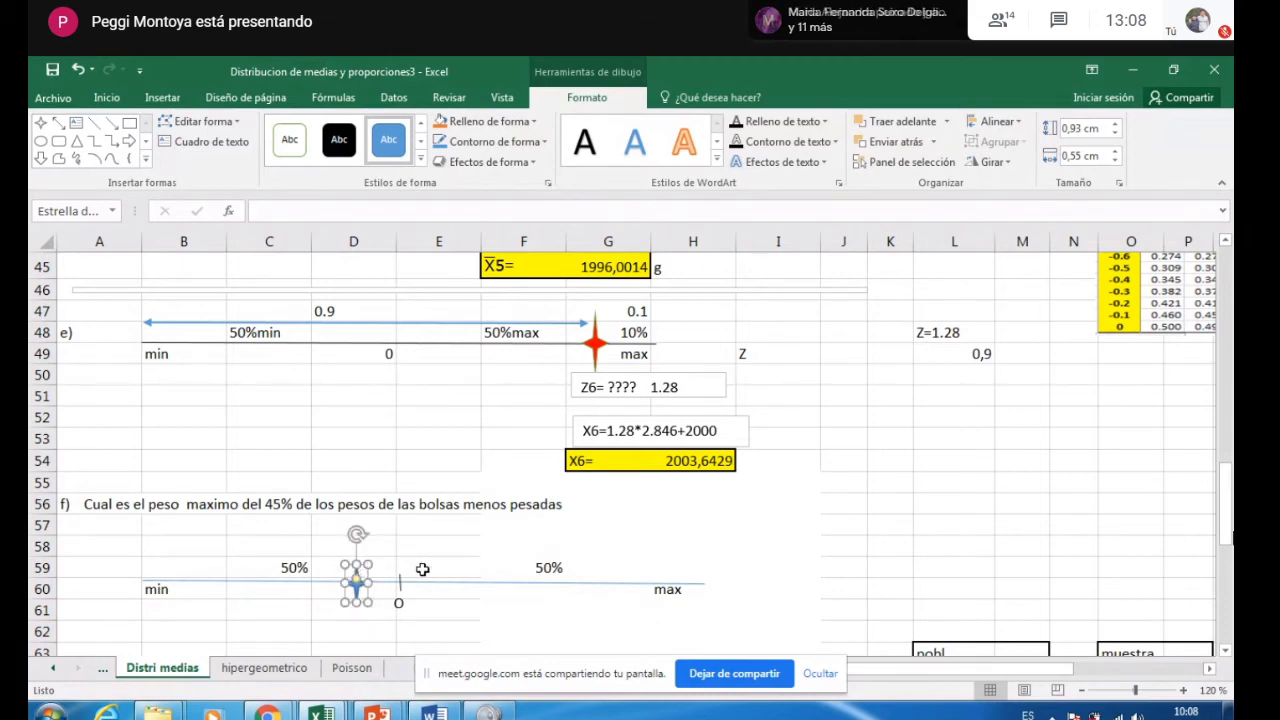
pyautogui.click(410, 542)
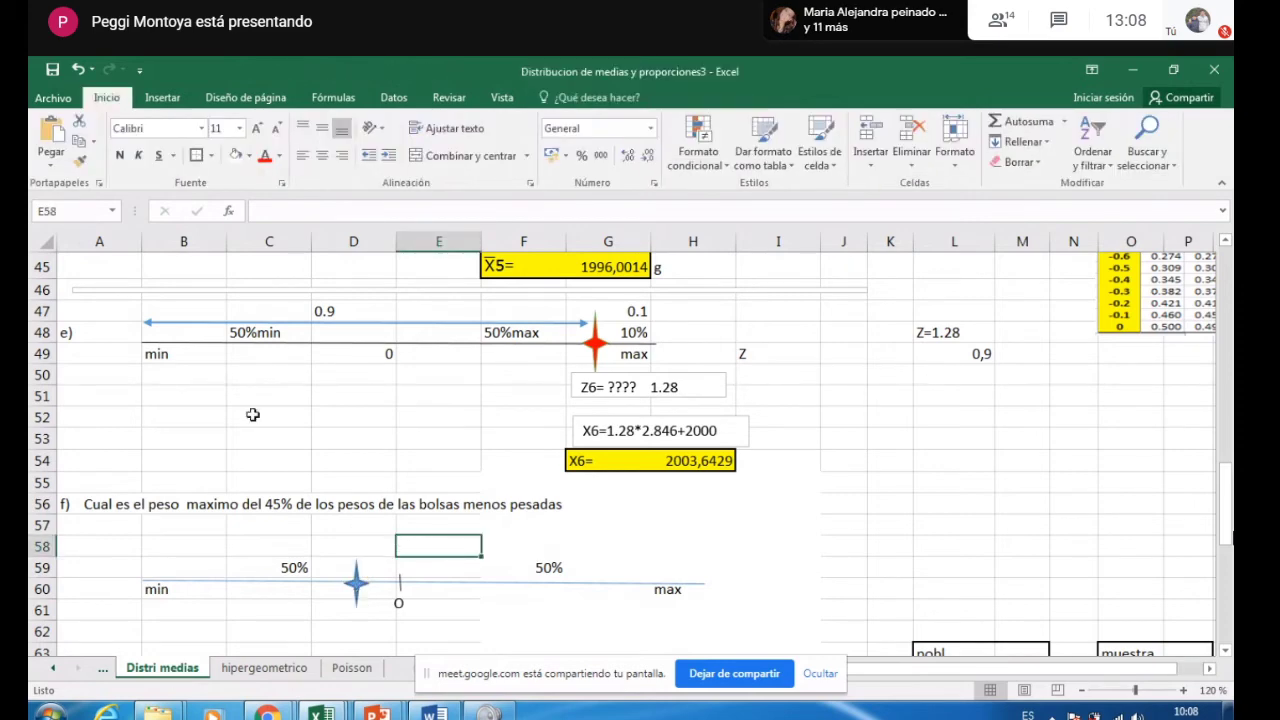
# - Draw a horizontal double-headed arrow about 5.4 cm long just below part f's line, from its min end to the star
pyautogui.click(162, 97)
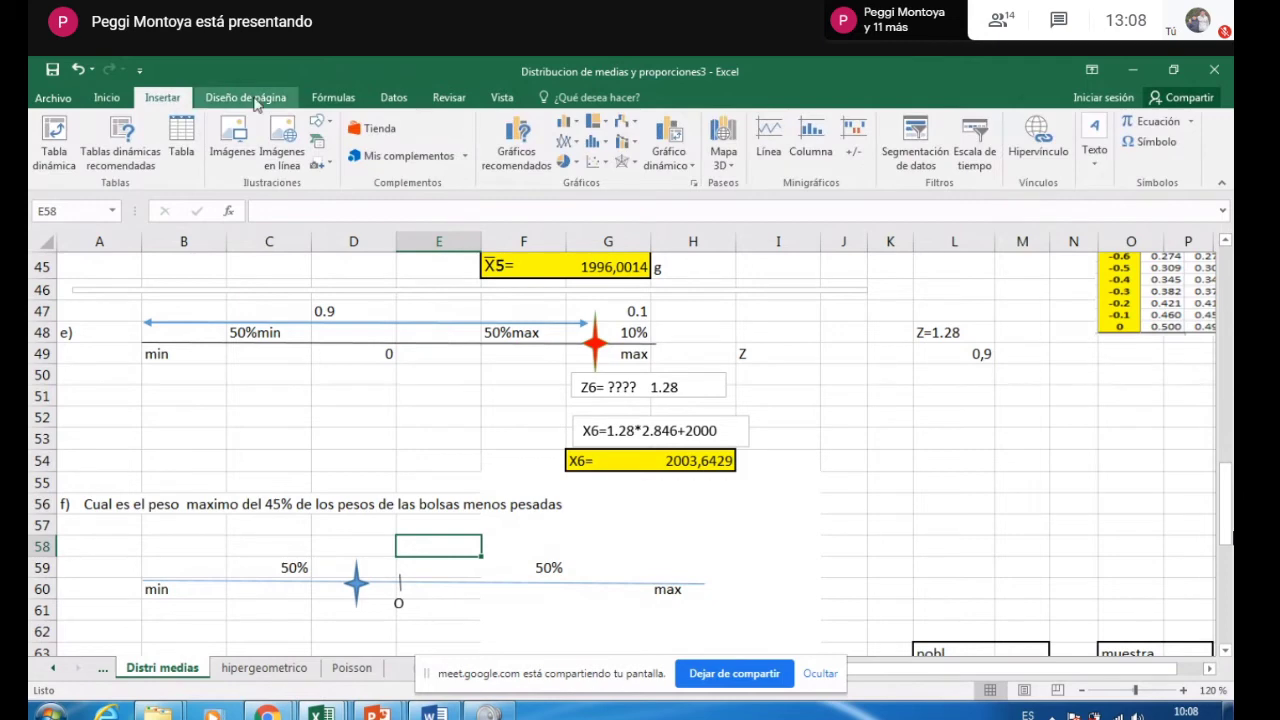
pyautogui.click(318, 121)
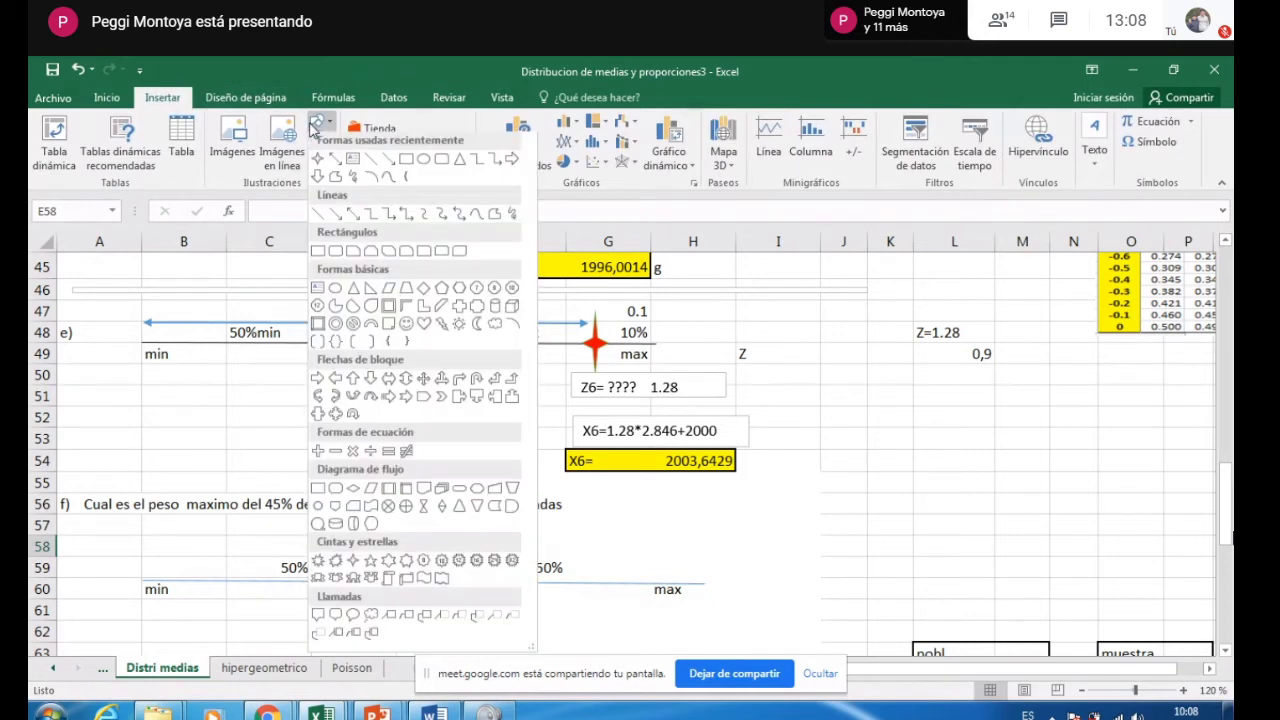
pyautogui.click(340, 164)
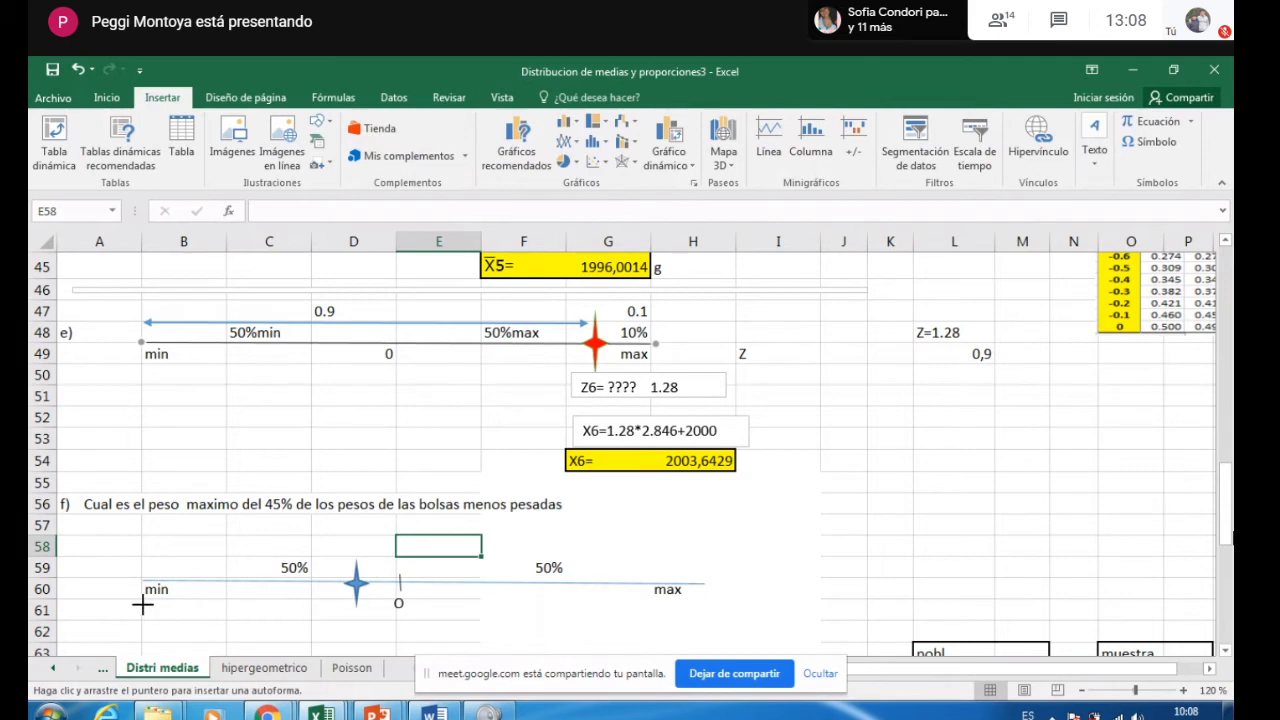
pyautogui.moveTo(143, 605); pyautogui.dragTo(355, 604)
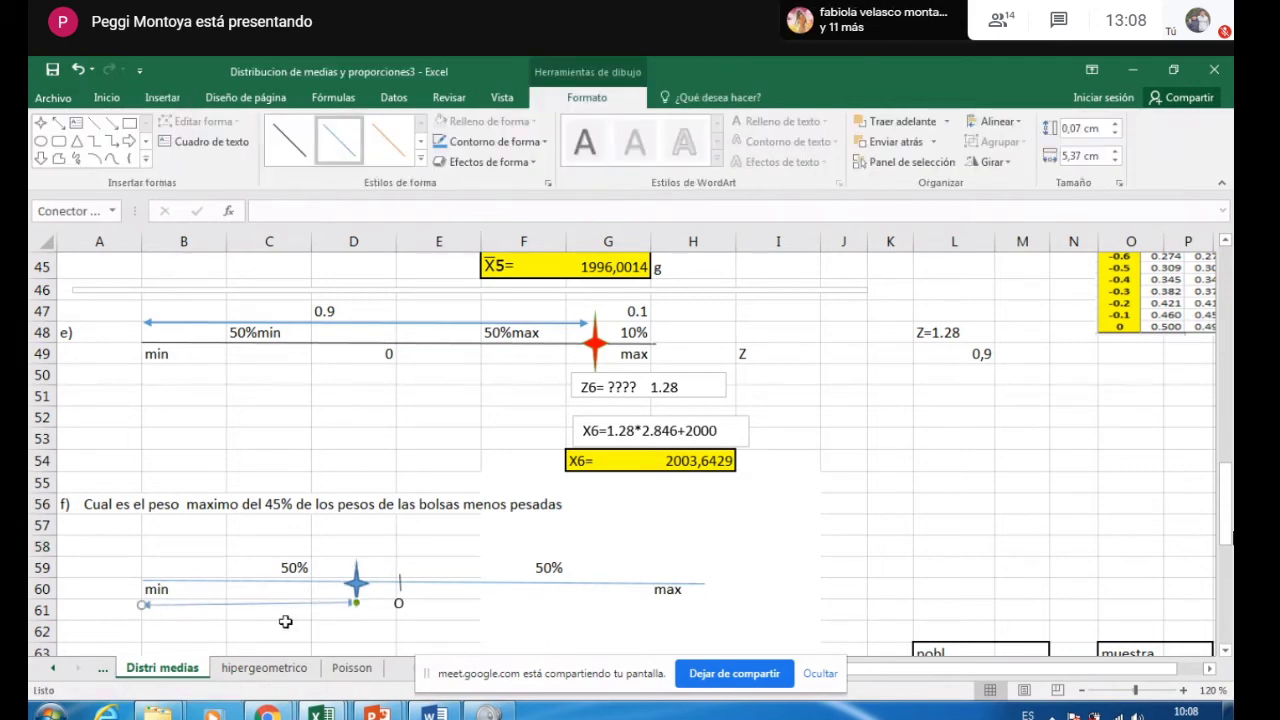
pyautogui.click(298, 562)
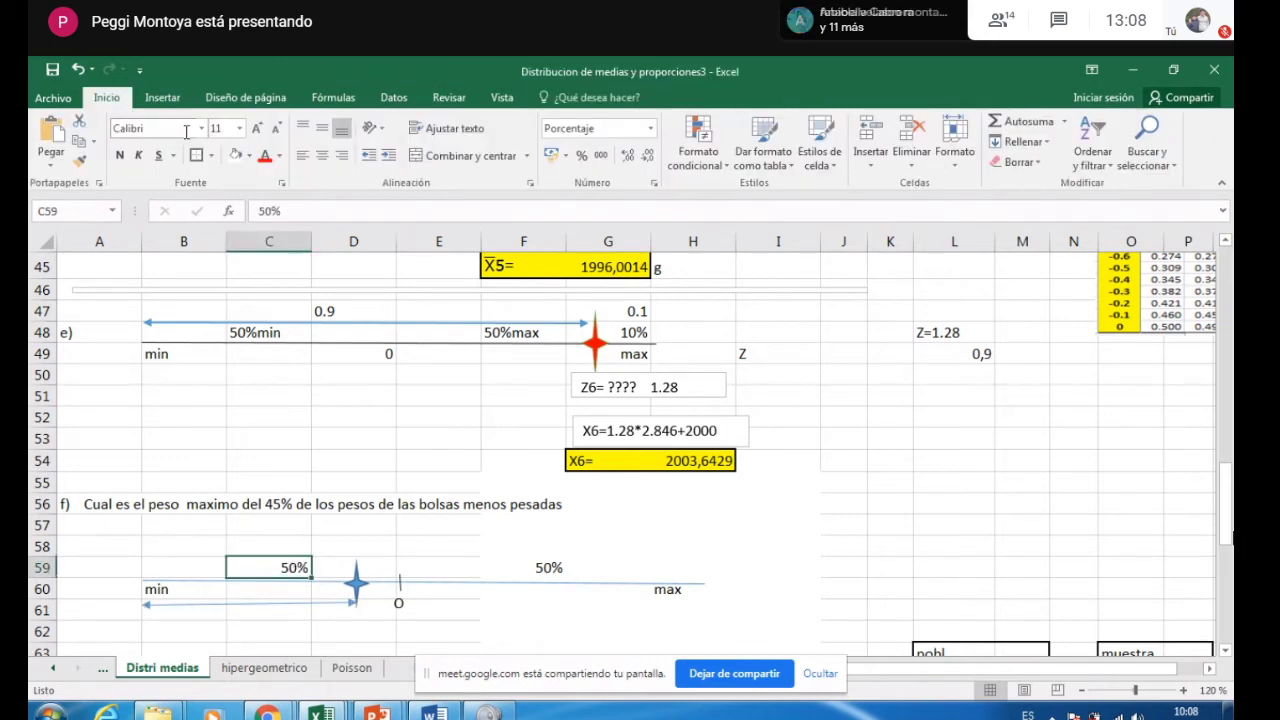
# - Insert a small text box reading 45% below the double-headed arrow in column C
pyautogui.click(173, 100)
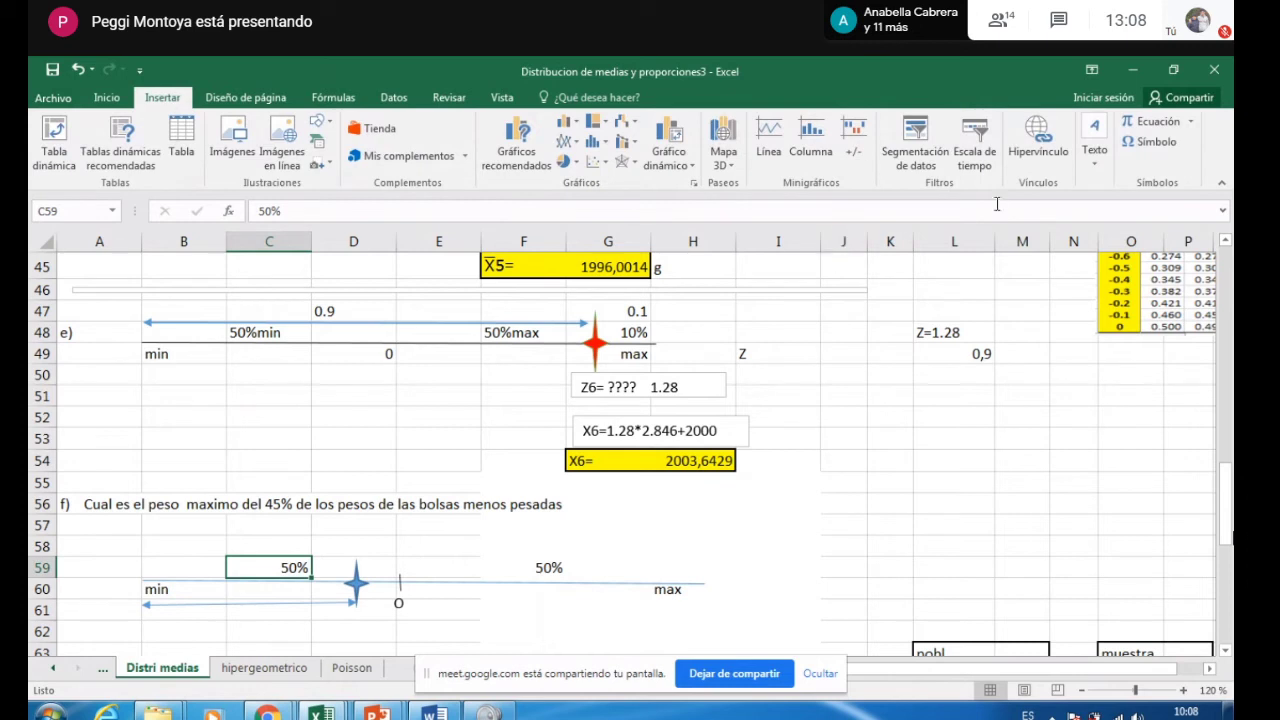
pyautogui.click(1089, 170)
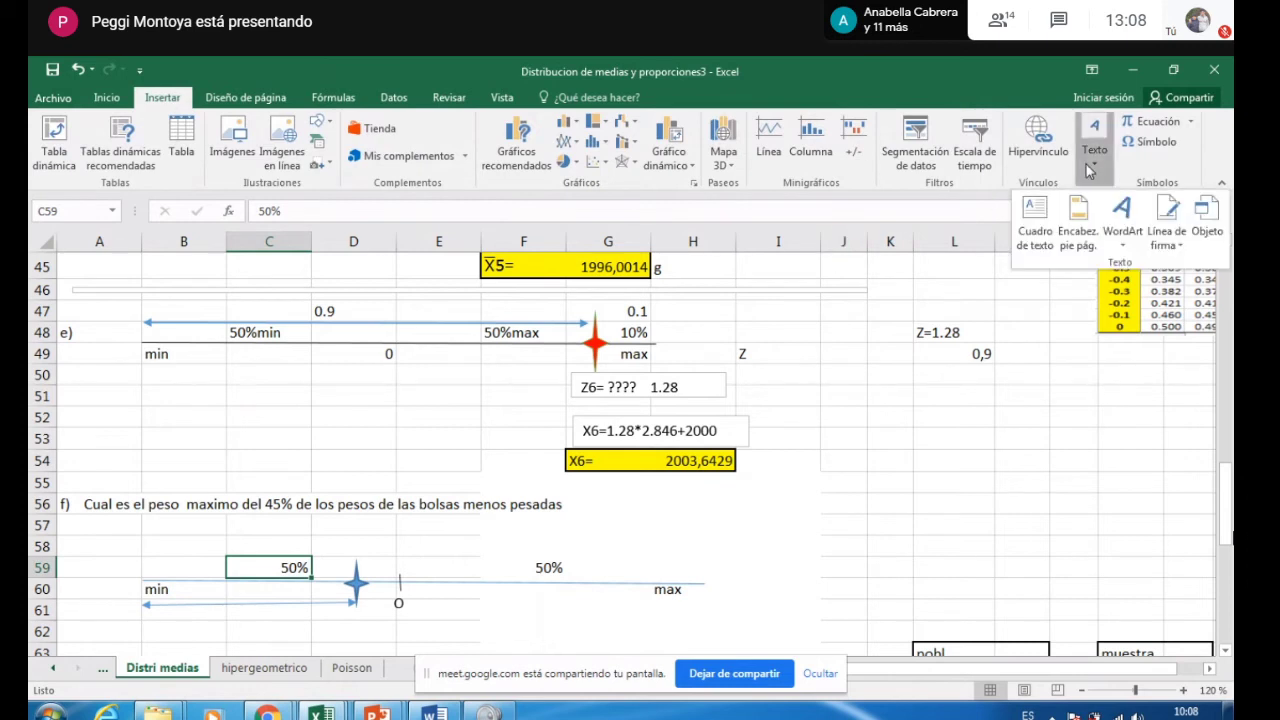
pyautogui.click(1032, 210)
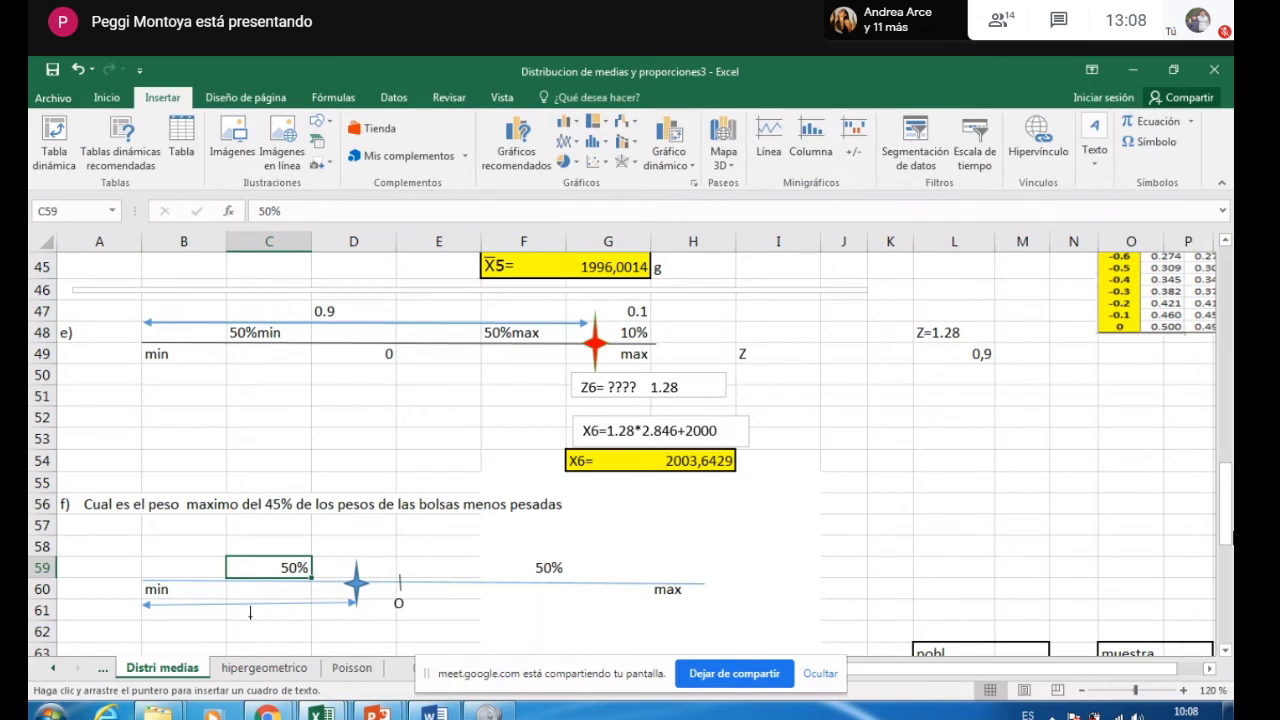
pyautogui.moveTo(250, 616); pyautogui.dragTo(273, 630)
pyautogui.moveTo(294, 633); pyautogui.dragTo(296, 636)
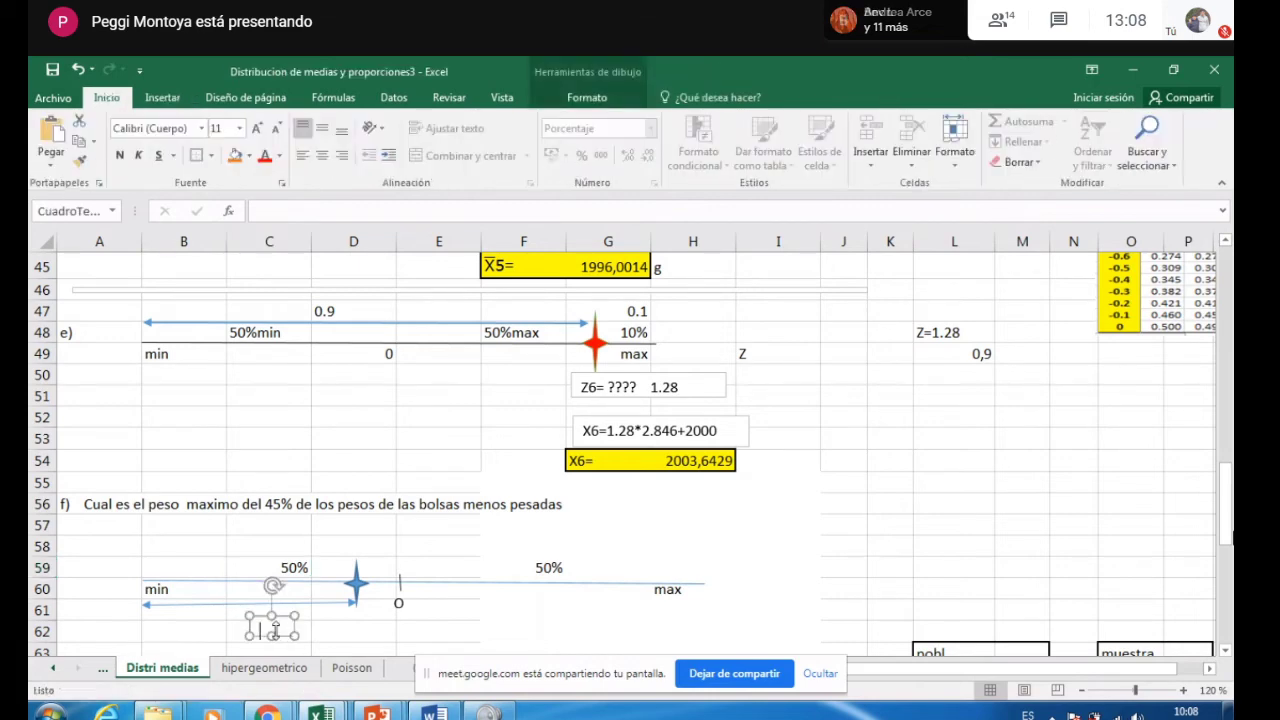
pyautogui.write('4')
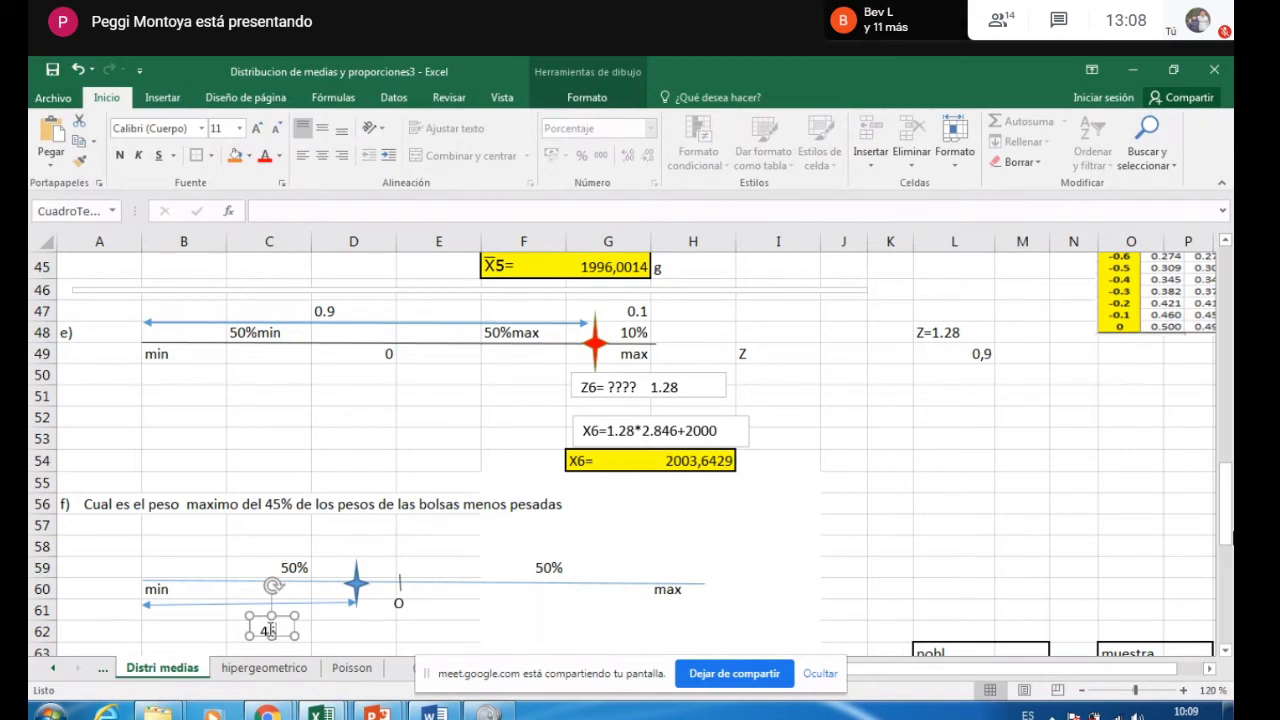
pyautogui.write('5%')
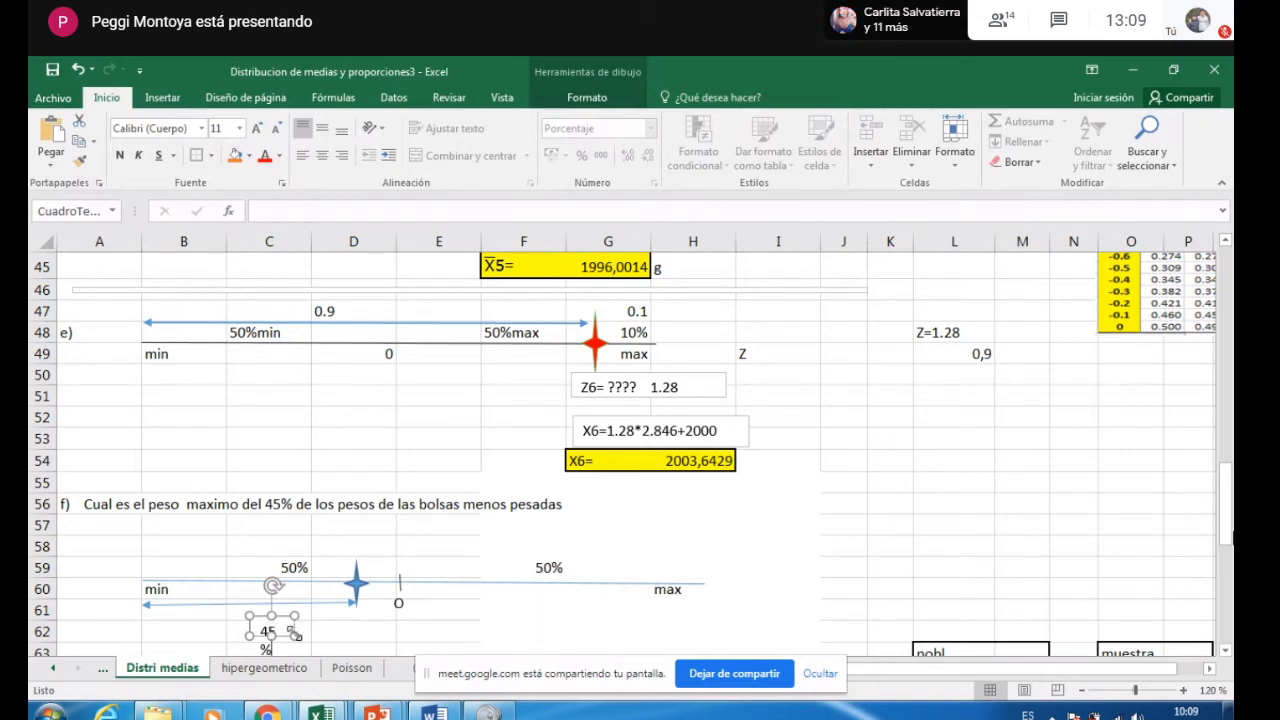
pyautogui.press('BackSpace')
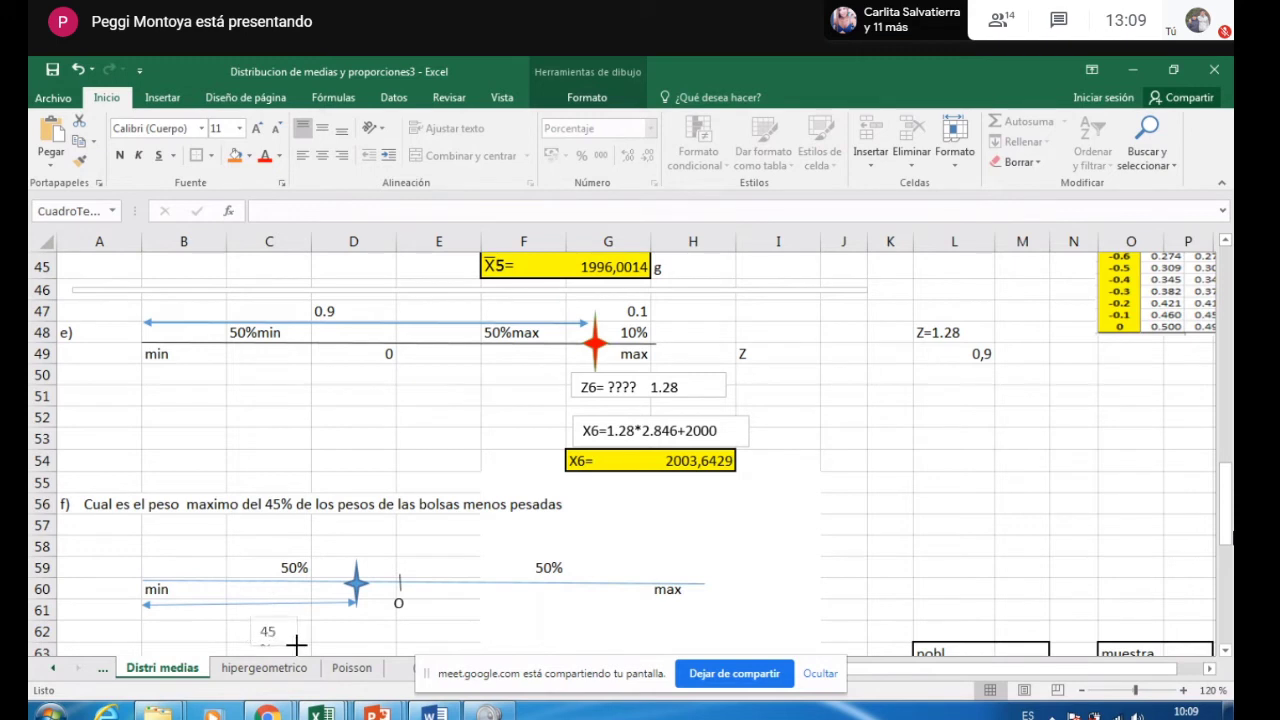
# - Widen the 45% text box so its text fits on one line, and raise it close beneath the arrow
pyautogui.moveTo(301, 631); pyautogui.dragTo(324, 630)
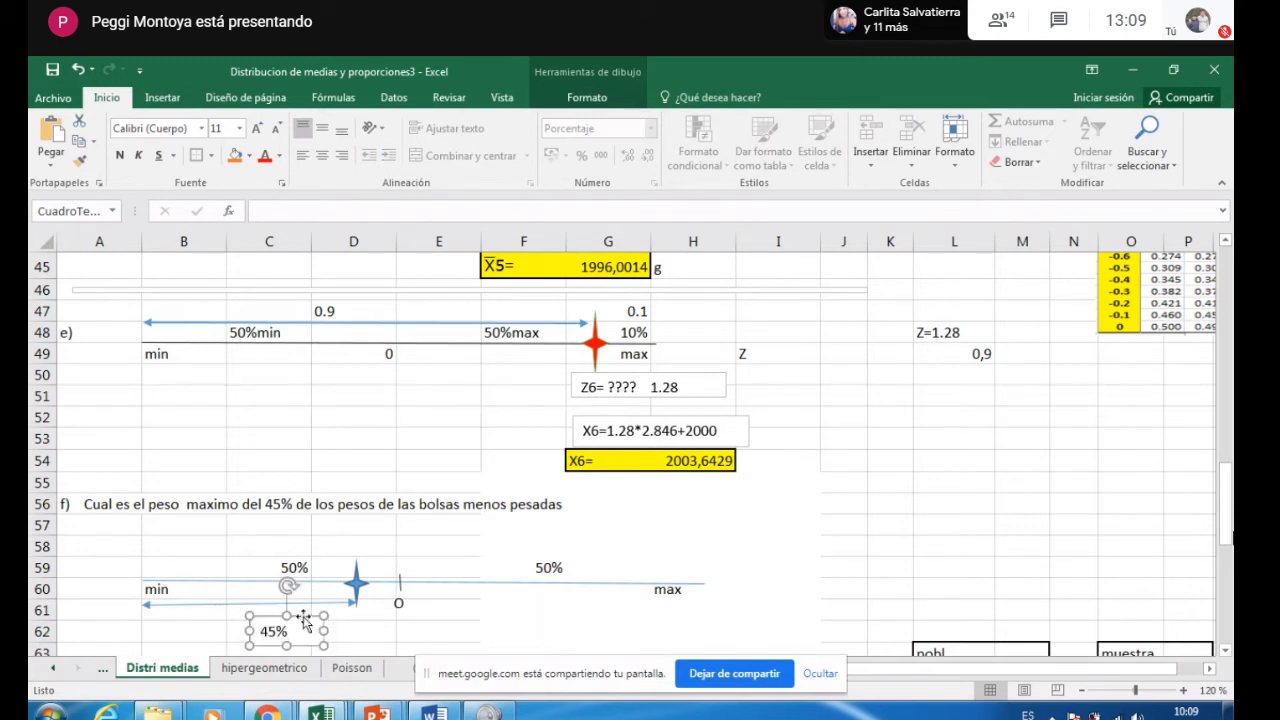
pyautogui.moveTo(303, 616); pyautogui.dragTo(299, 601)
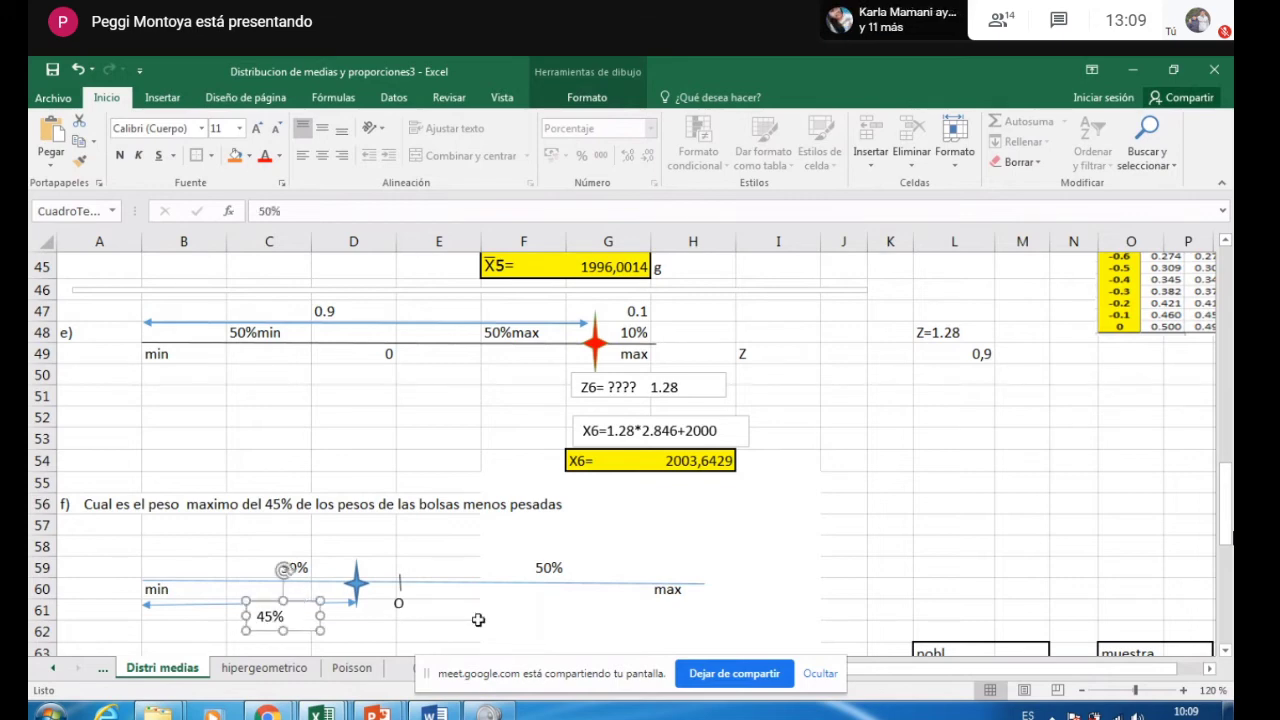
pyautogui.click(476, 620)
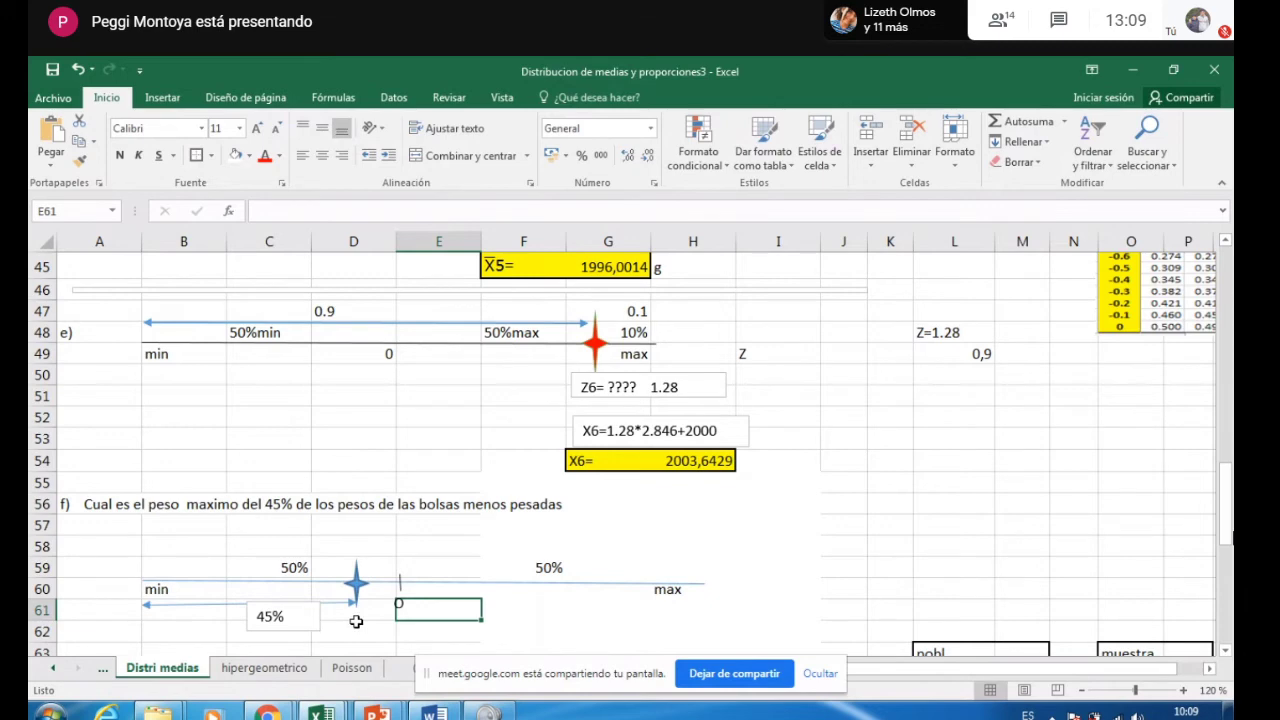
pyautogui.click(298, 570)
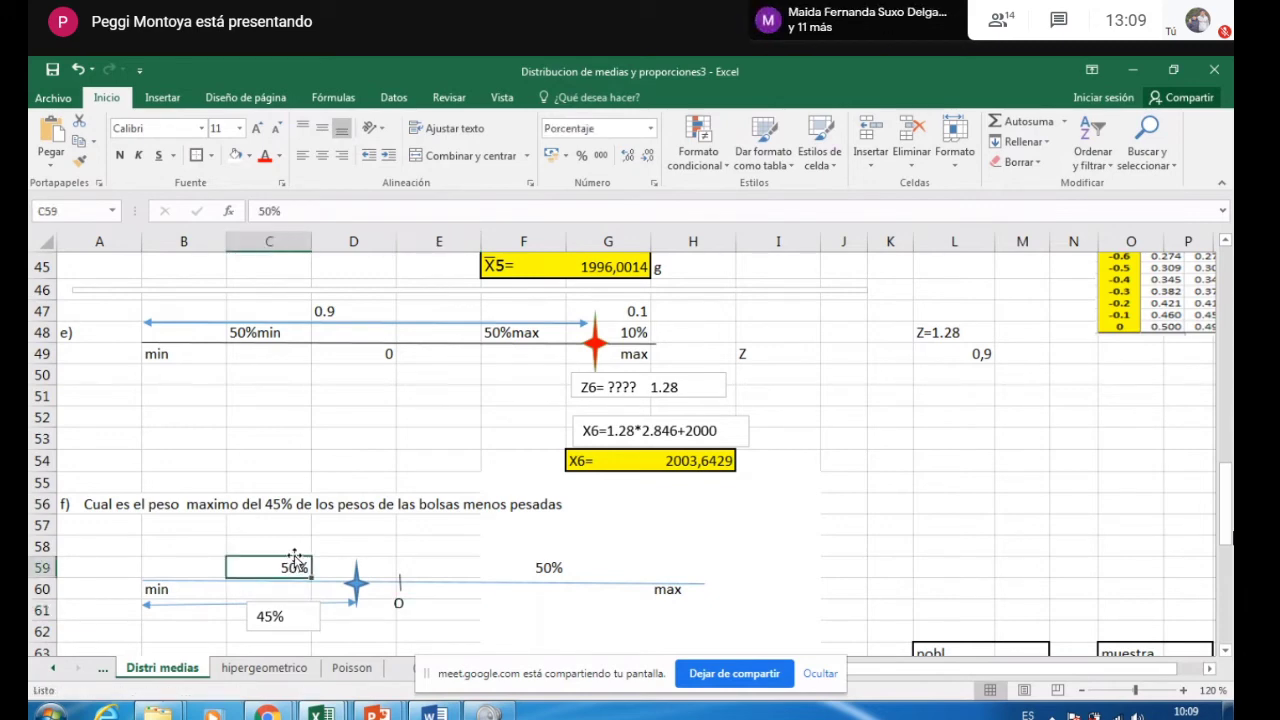
pyautogui.rightClick(295, 565)
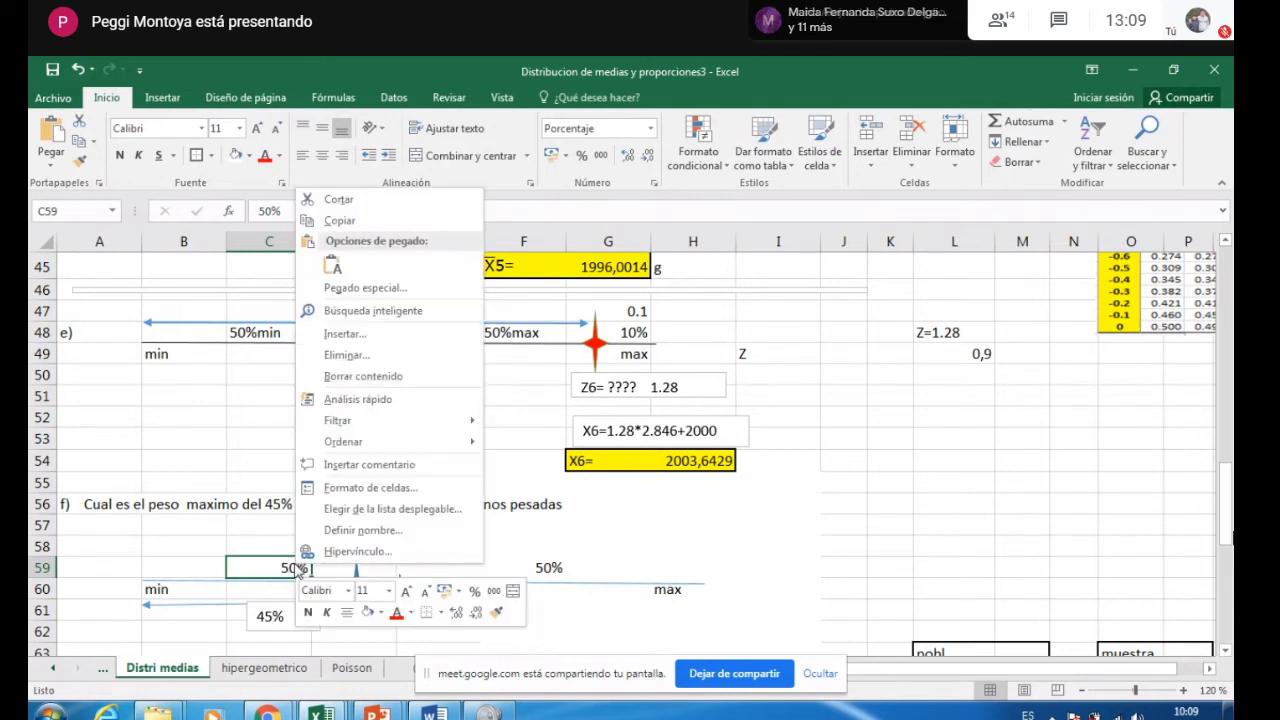
pyautogui.click(337, 221)
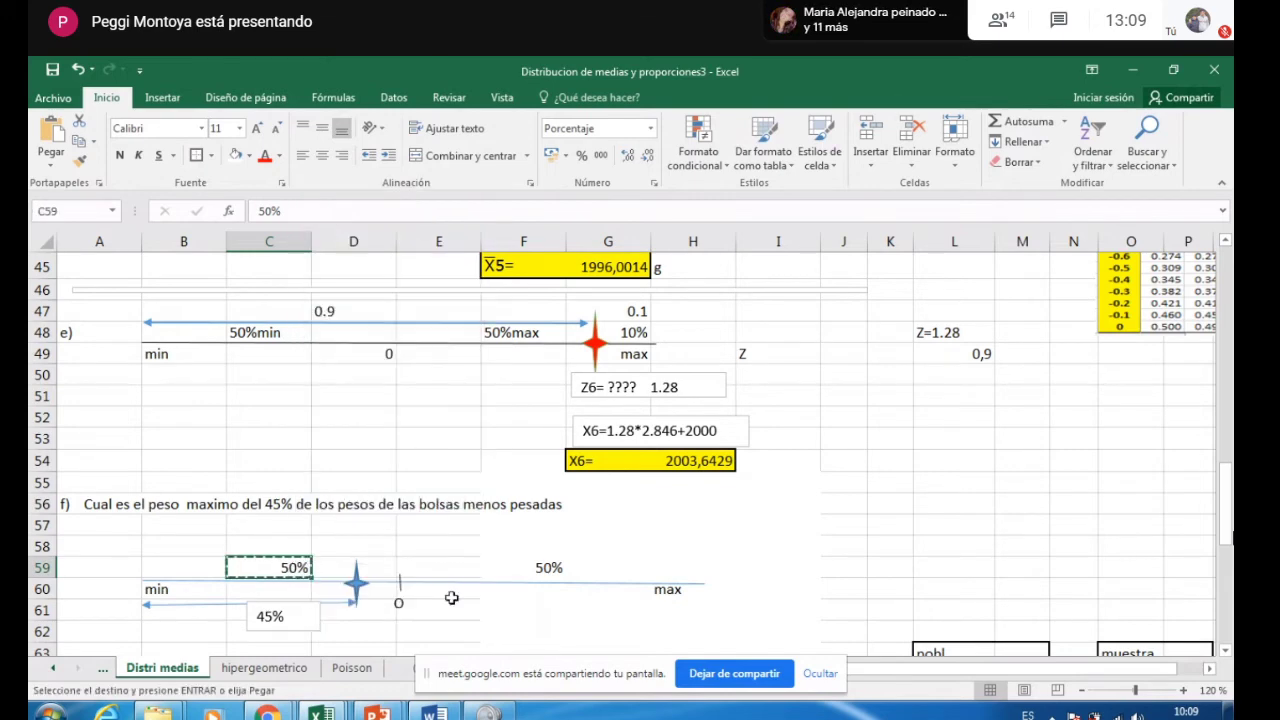
pyautogui.click(442, 633)
pyautogui.rightClick(442, 633)
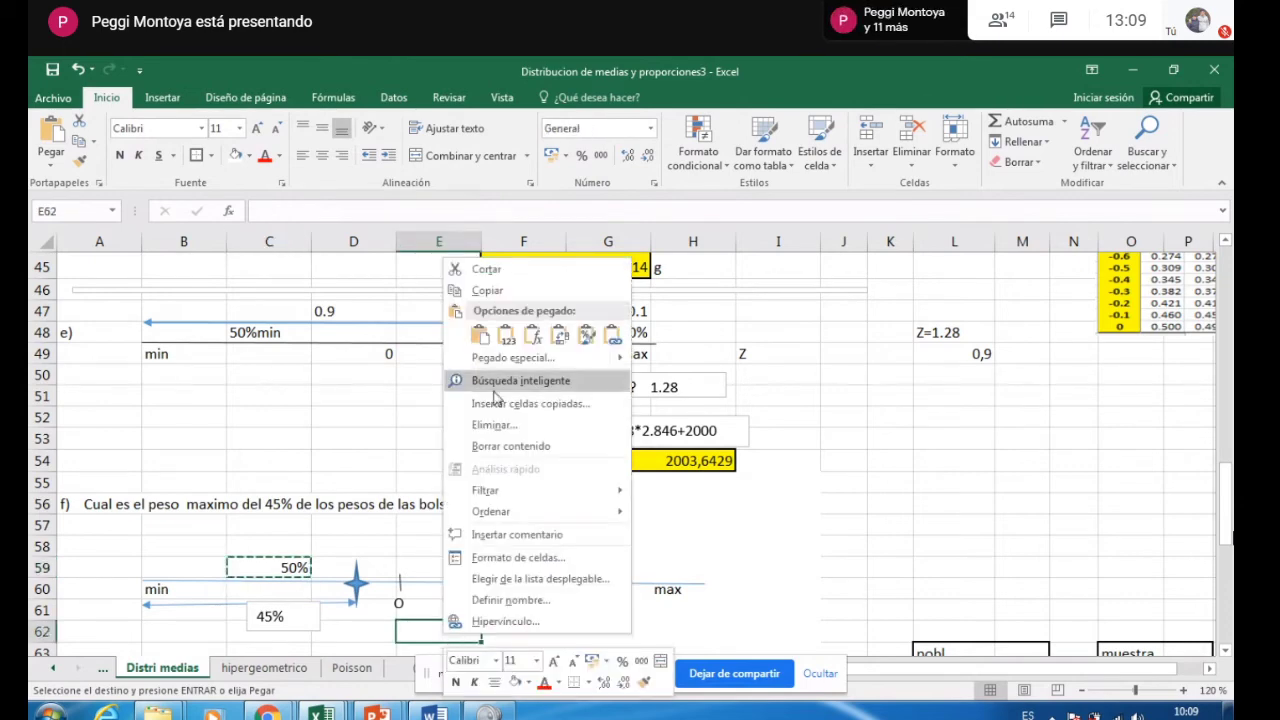
pyautogui.click(480, 337)
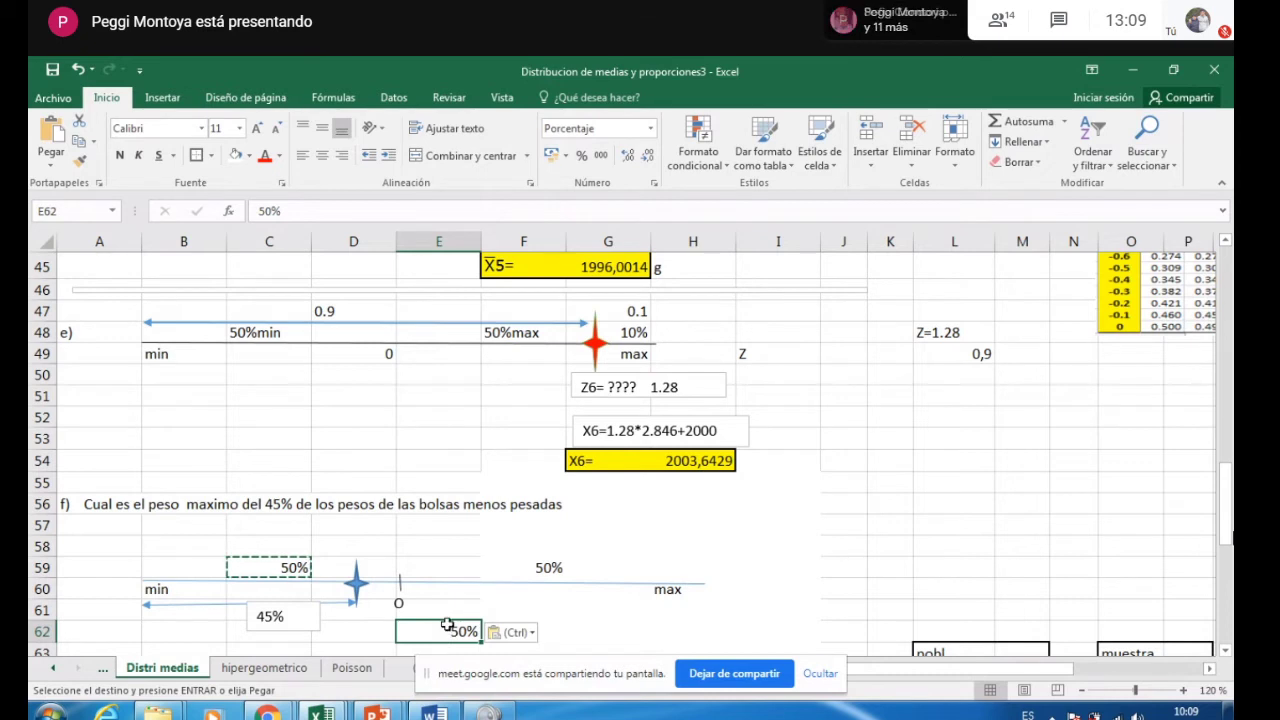
pyautogui.moveTo(439, 630)
pyautogui.mouseDown()
pyautogui.moveTo(393, 626)
pyautogui.moveTo(440, 632)
pyautogui.mouseUp()
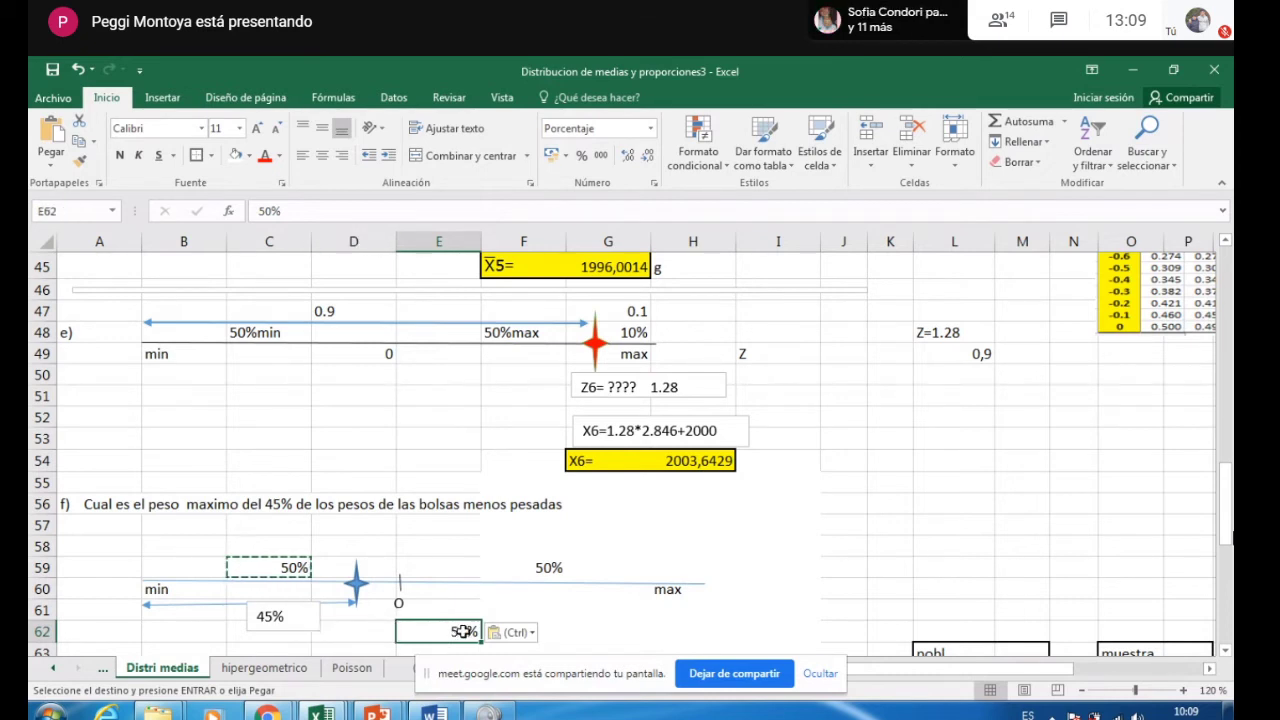
pyautogui.press('Delete')
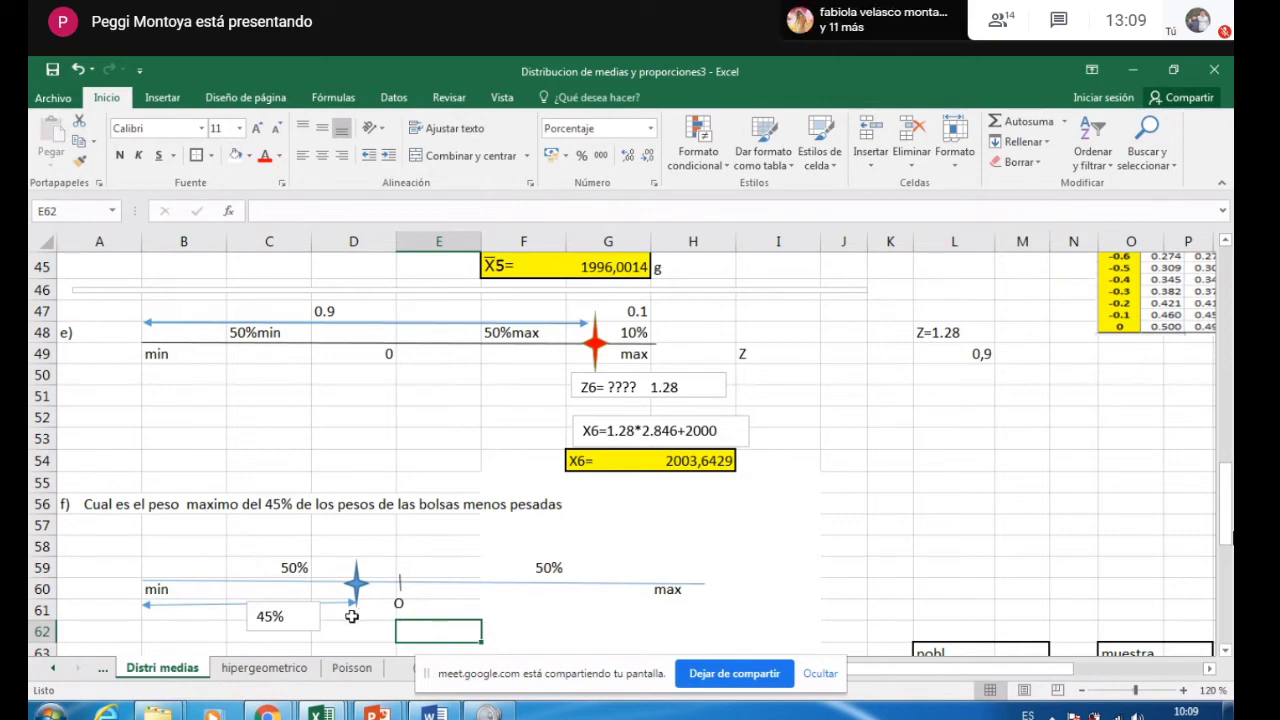
# - Insert a text box reading Z7 directly below the star on part f's line and size it to fit on one line
pyautogui.click(162, 99)
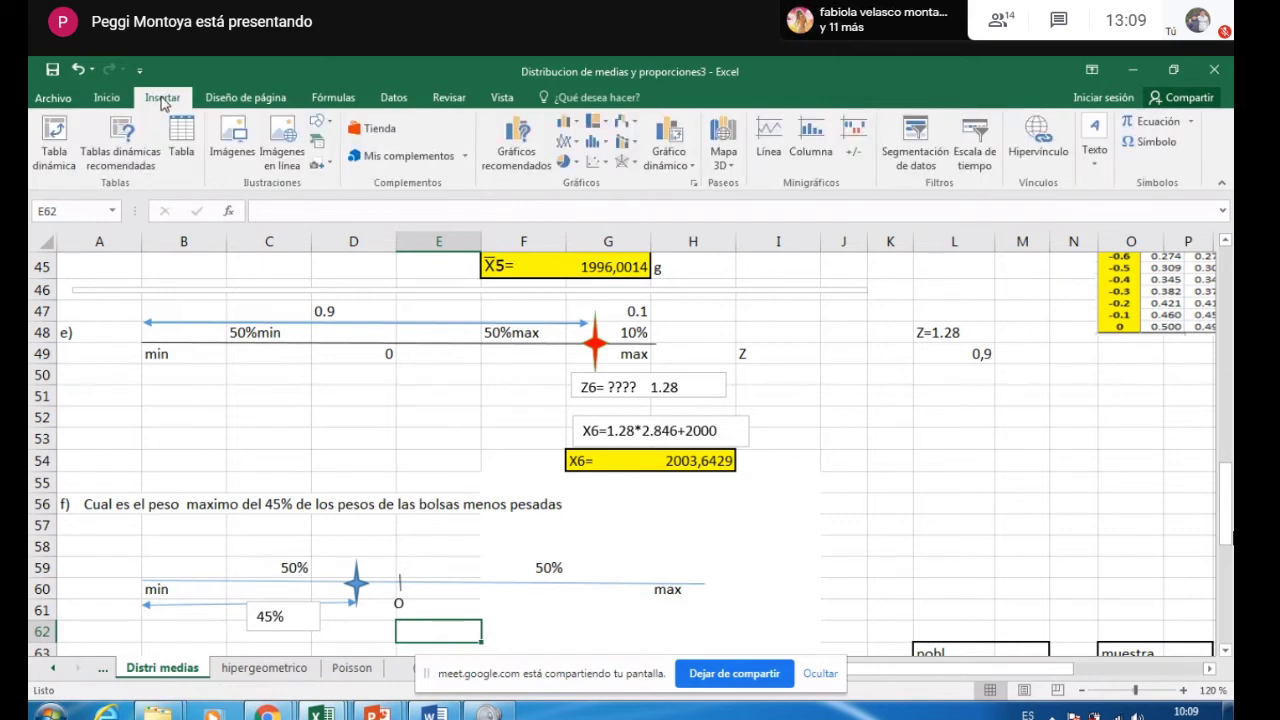
pyautogui.click(1100, 142)
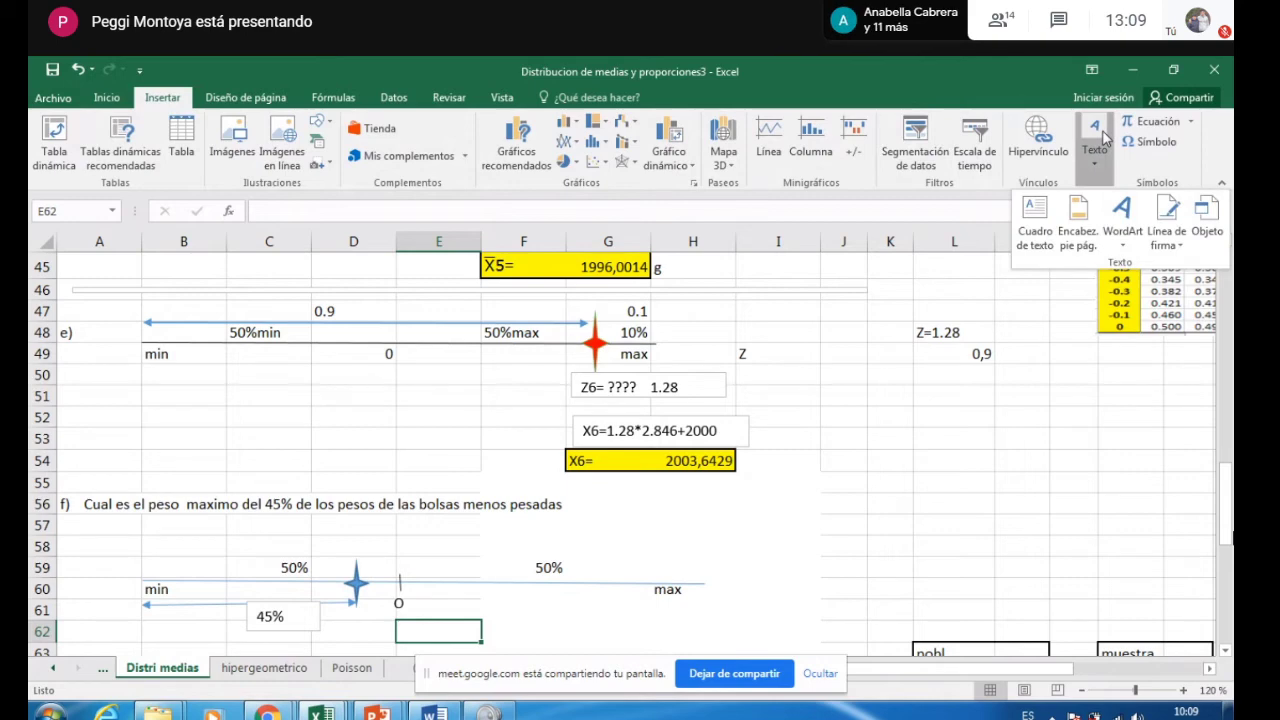
pyautogui.click(1035, 216)
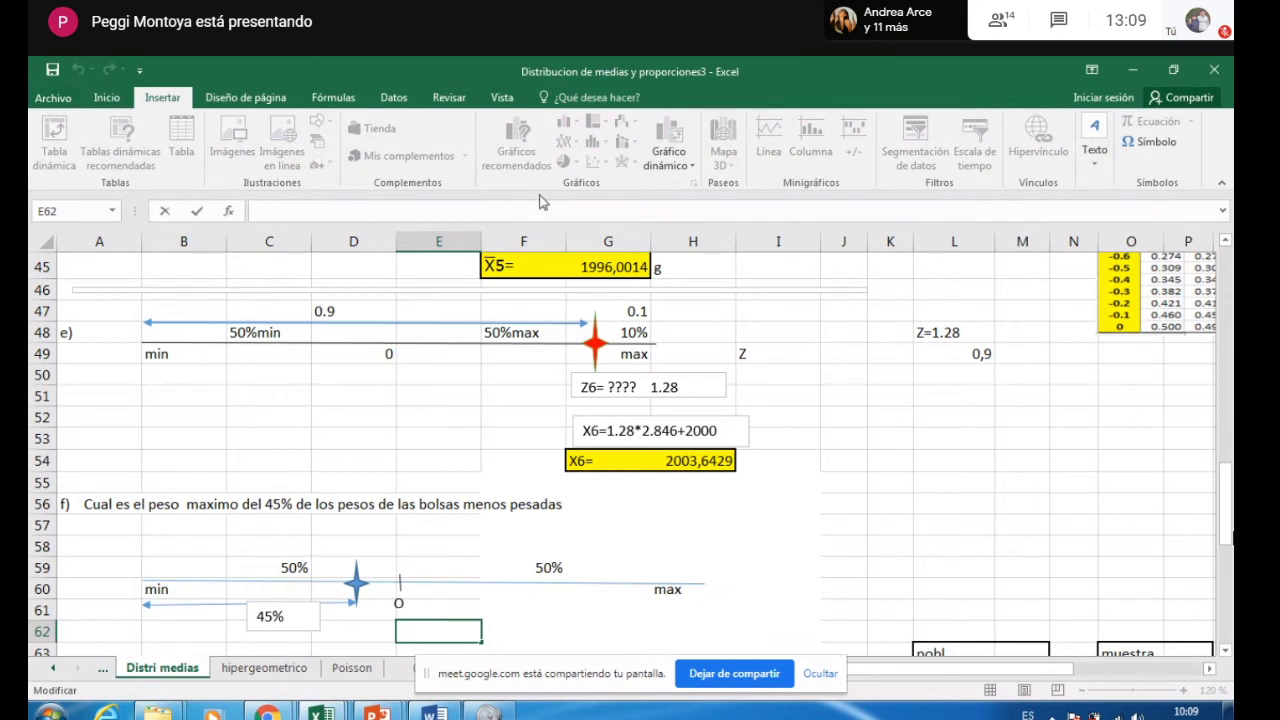
pyautogui.click(1095, 145)
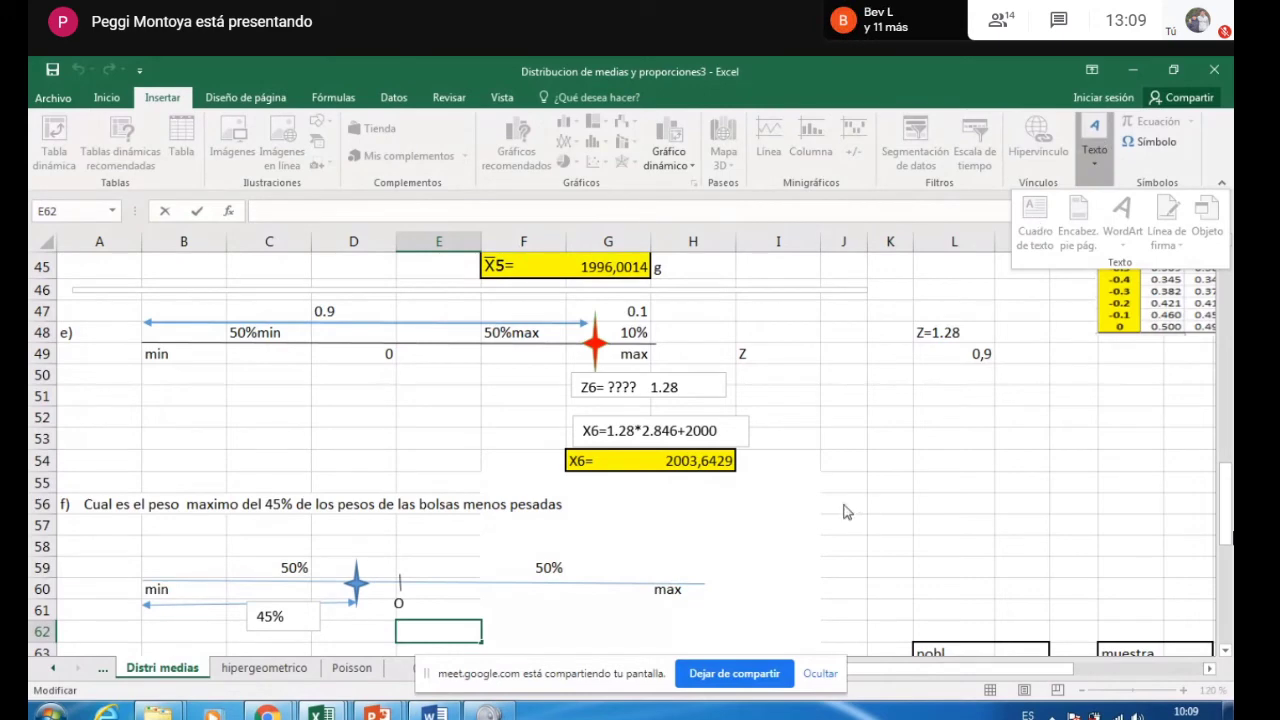
pyautogui.click(792, 527)
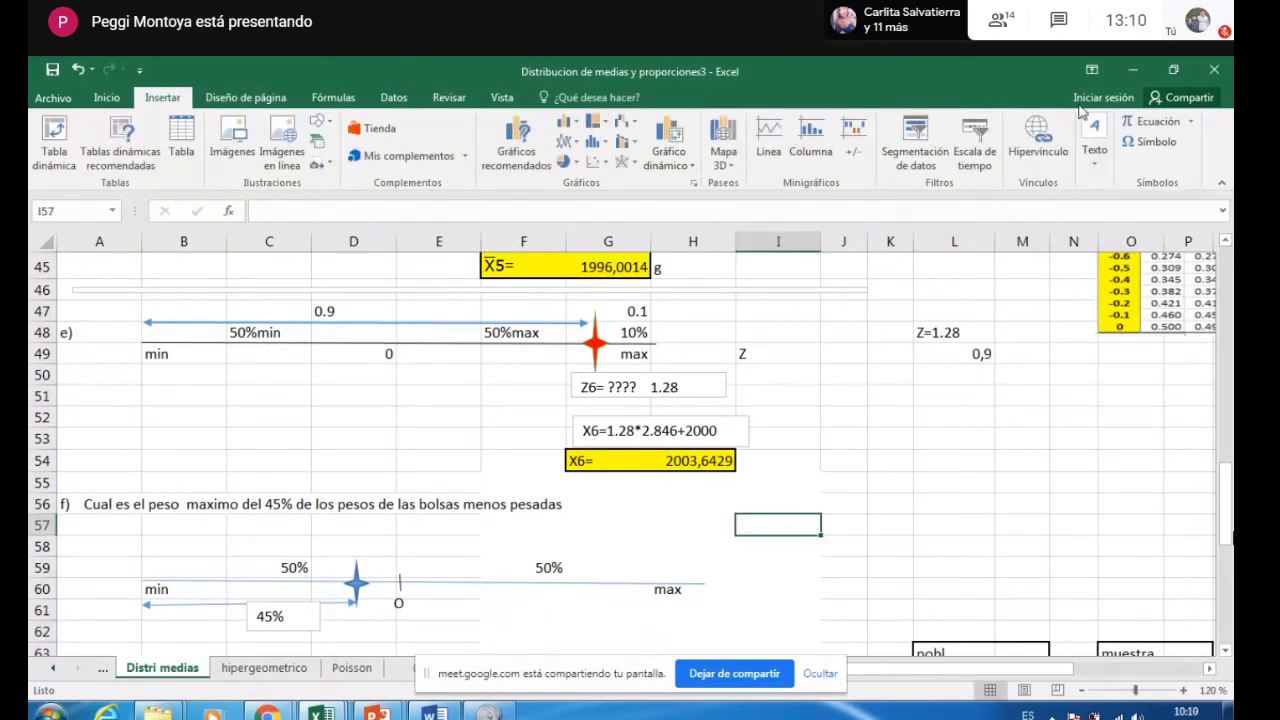
pyautogui.click(1093, 162)
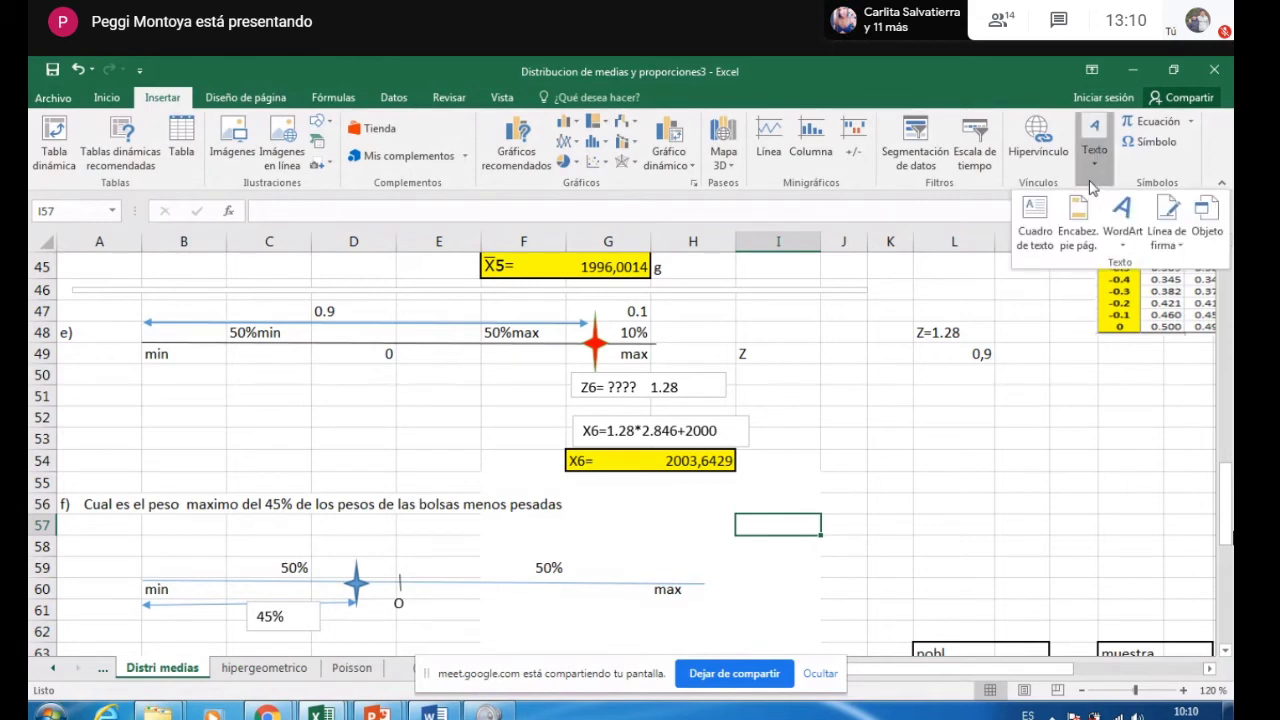
pyautogui.click(1034, 232)
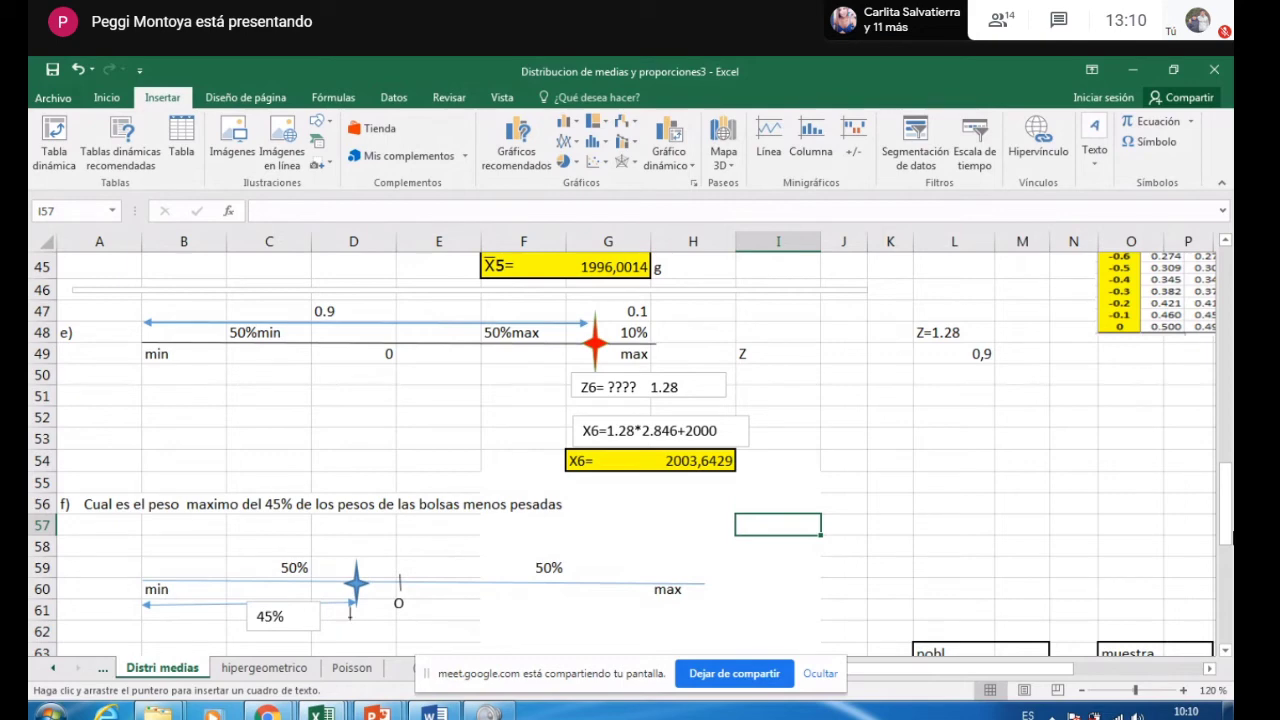
pyautogui.moveTo(352, 612); pyautogui.dragTo(372, 646)
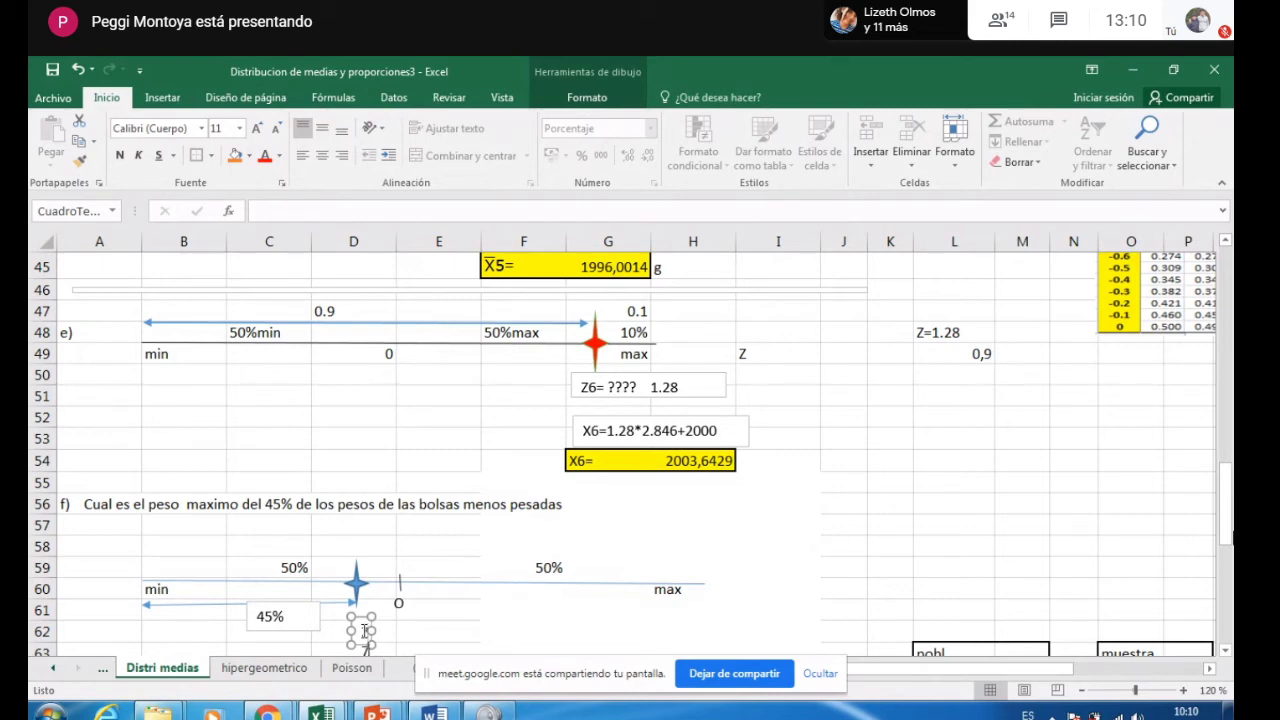
pyautogui.moveTo(365, 630)
pyautogui.mouseDown()
pyautogui.moveTo(408, 636)
pyautogui.moveTo(352, 614)
pyautogui.mouseUp()
pyautogui.click(367, 622)
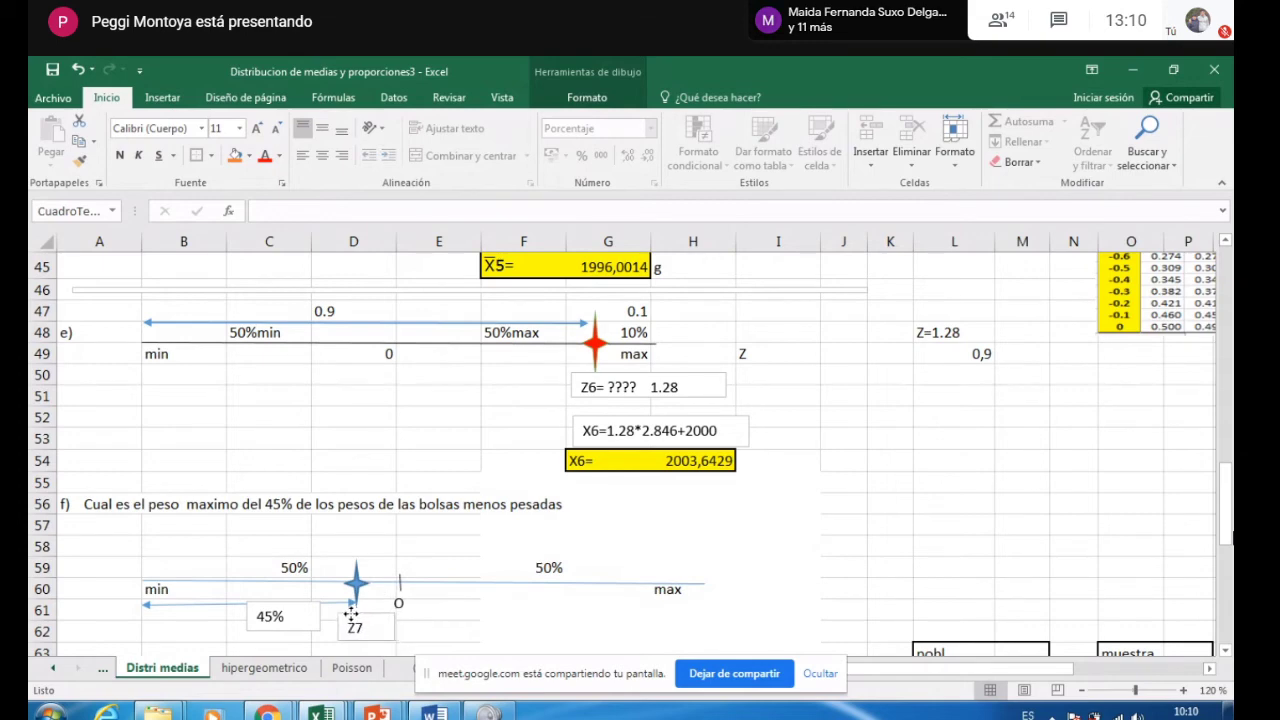
# - Extend the text below the star to Z7=???? and widen its box to fit on one line
pyautogui.click(360, 625)
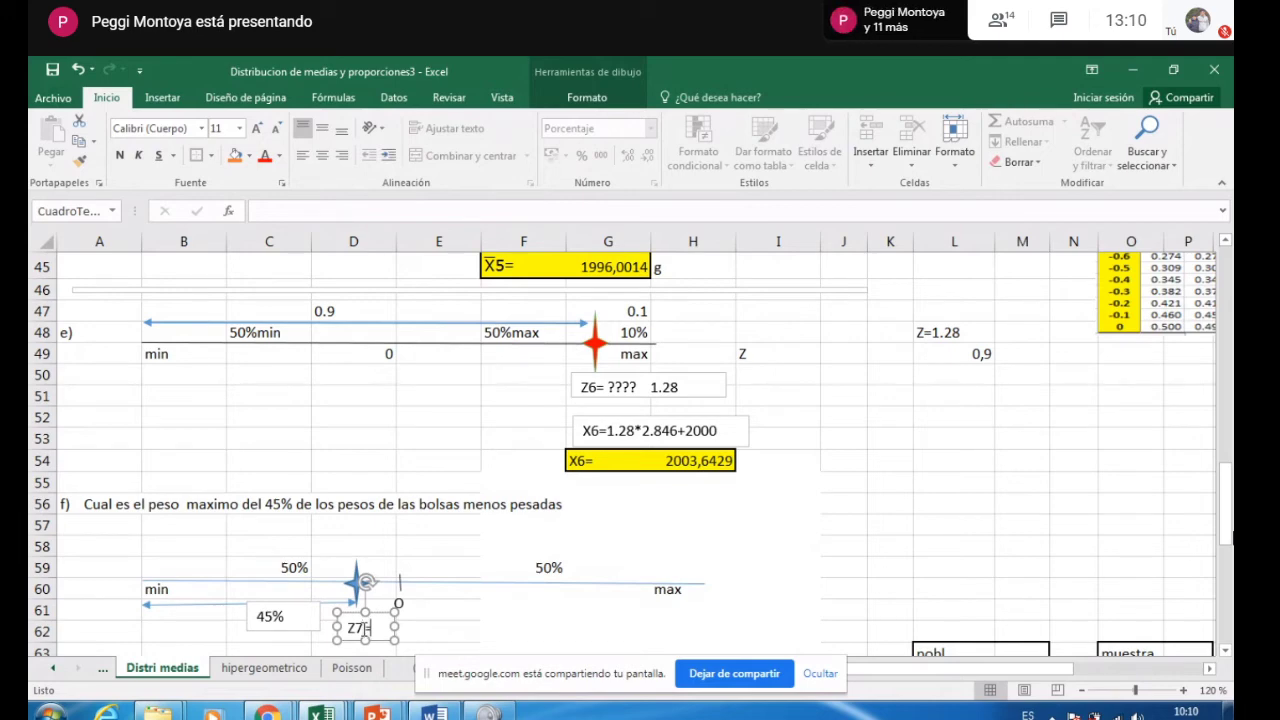
pyautogui.write('??')
pyautogui.moveTo(395, 628); pyautogui.dragTo(427, 628)
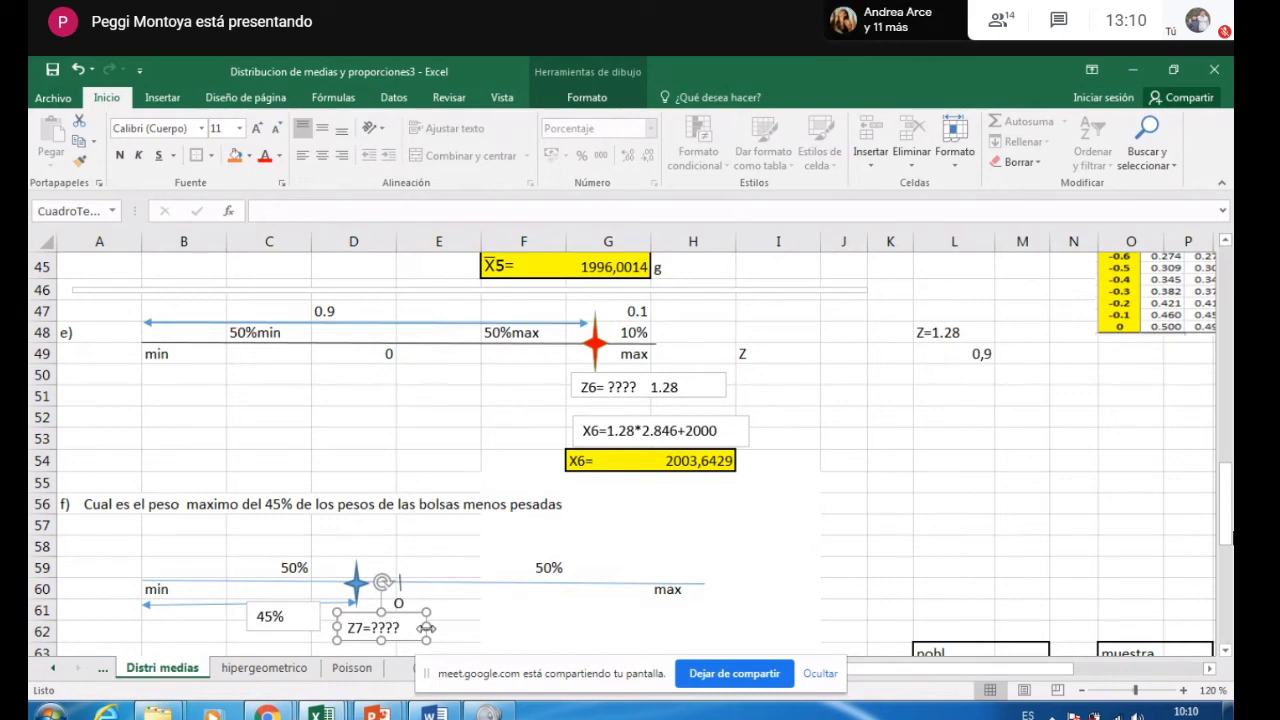
# - Extend the 45% text box to read 45%=0.45 and widen it so the text fits on one line
pyautogui.click(292, 618)
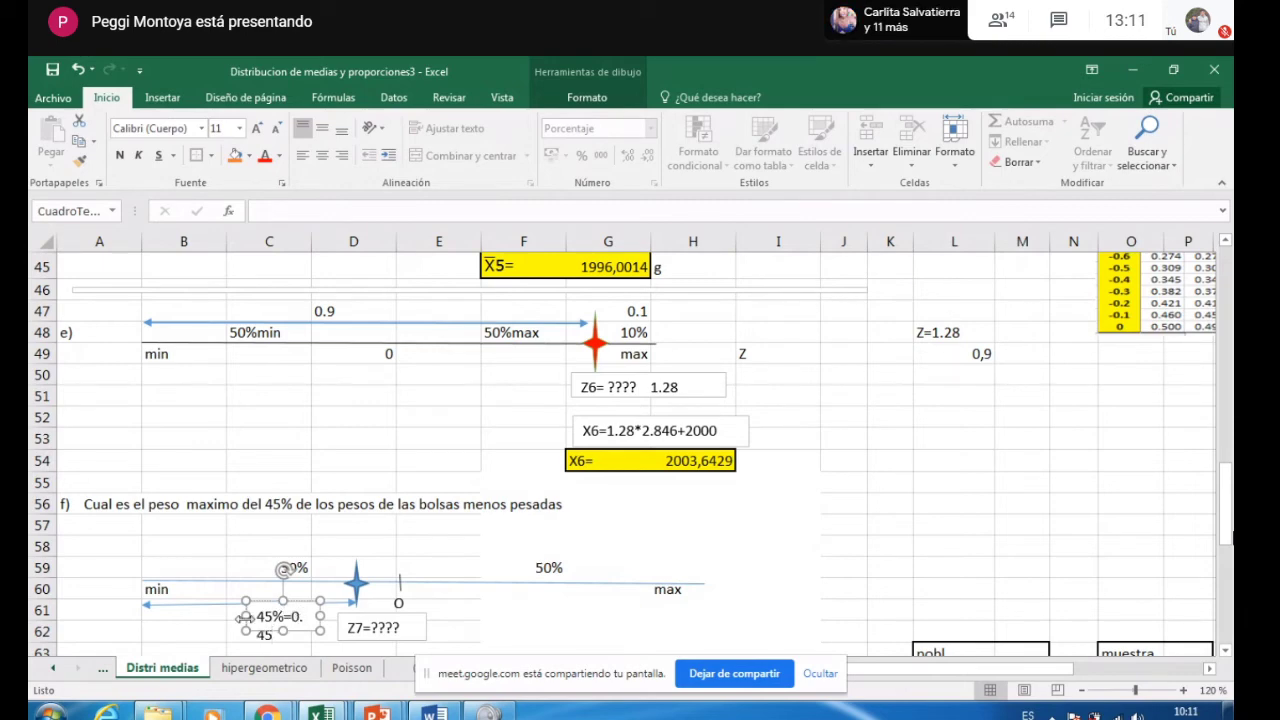
pyautogui.moveTo(243, 616); pyautogui.dragTo(211, 617)
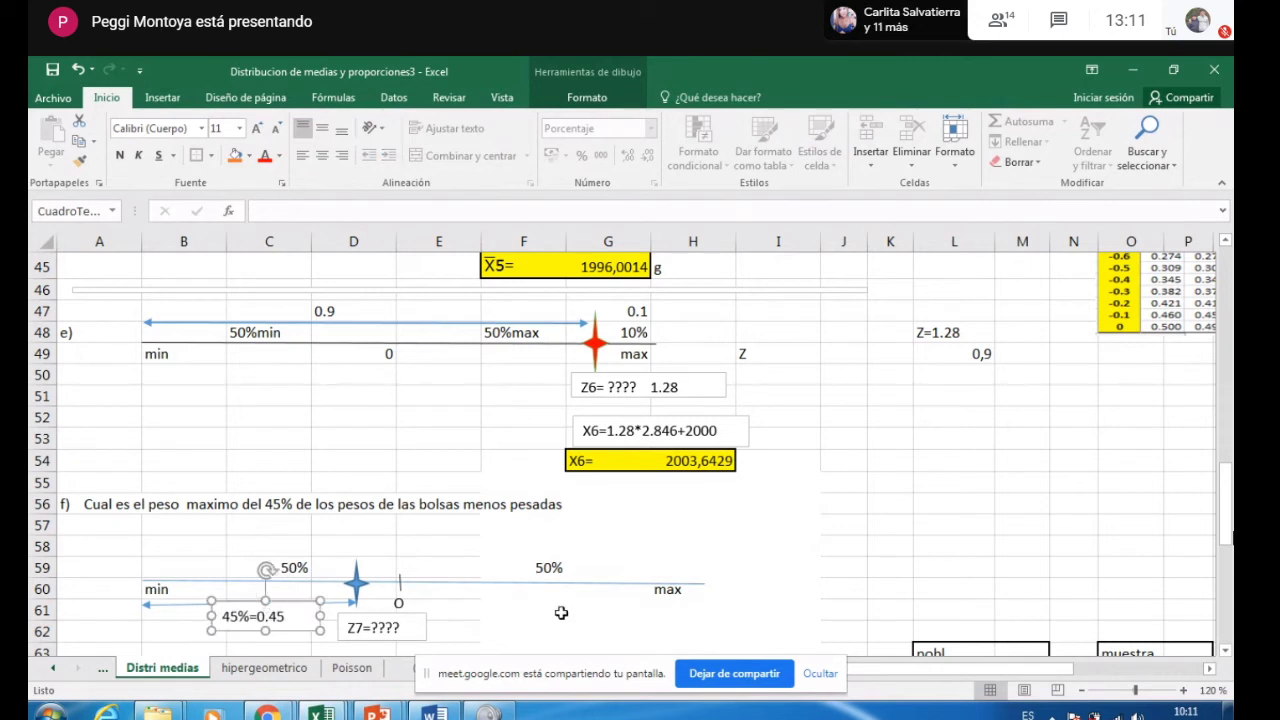
# - Bring the positive Z table down over columns H to O, next to parts d and e
pyautogui.click(944, 482)
pyautogui.press('Up')
pyautogui.press('Up')
pyautogui.press('Up')
pyautogui.press('Up')
pyautogui.press('Up')
pyautogui.press('Up')
pyautogui.press('Up')
pyautogui.press('Up')
pyautogui.press('Up')
pyautogui.press('Up')
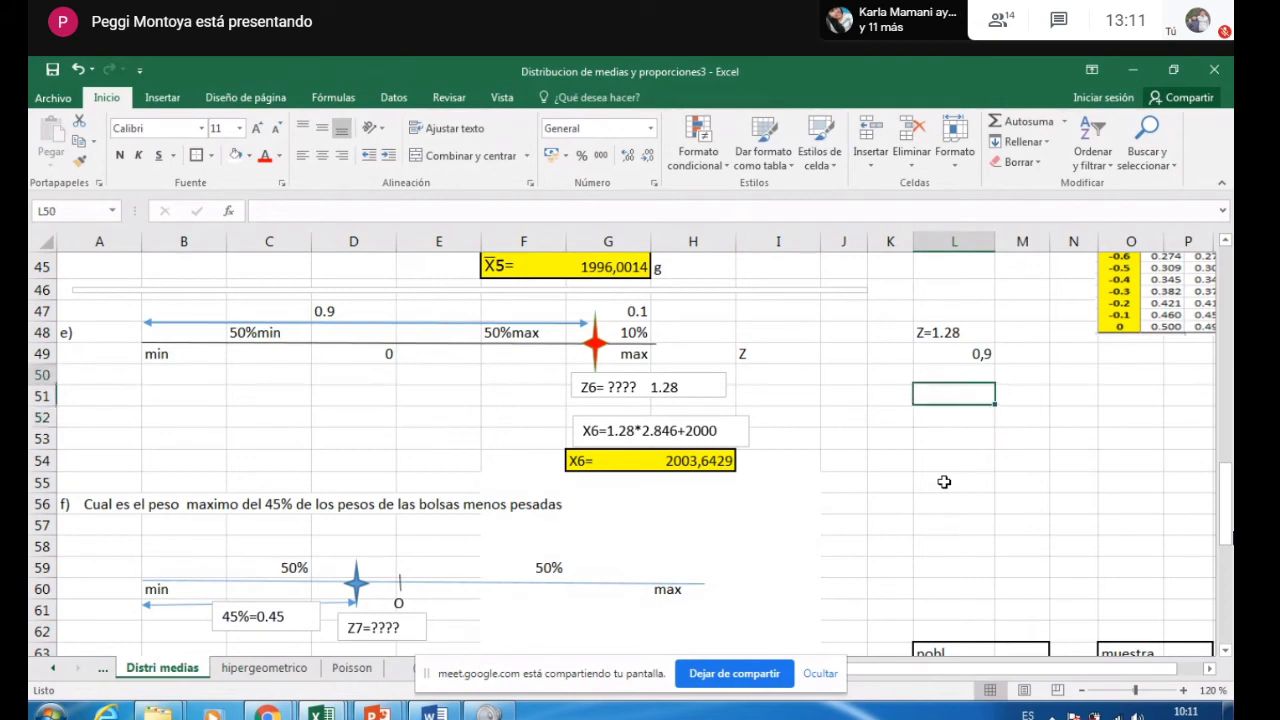
pyautogui.press('Up')
pyautogui.press('Up')
pyautogui.press('Up')
pyautogui.press('Up')
pyautogui.press('Up')
pyautogui.press('Up')
pyautogui.press('Up')
pyautogui.press('Up')
pyautogui.press('Up')
pyautogui.press('Up')
pyautogui.press('Up')
pyautogui.press('Up')
pyautogui.press('Up')
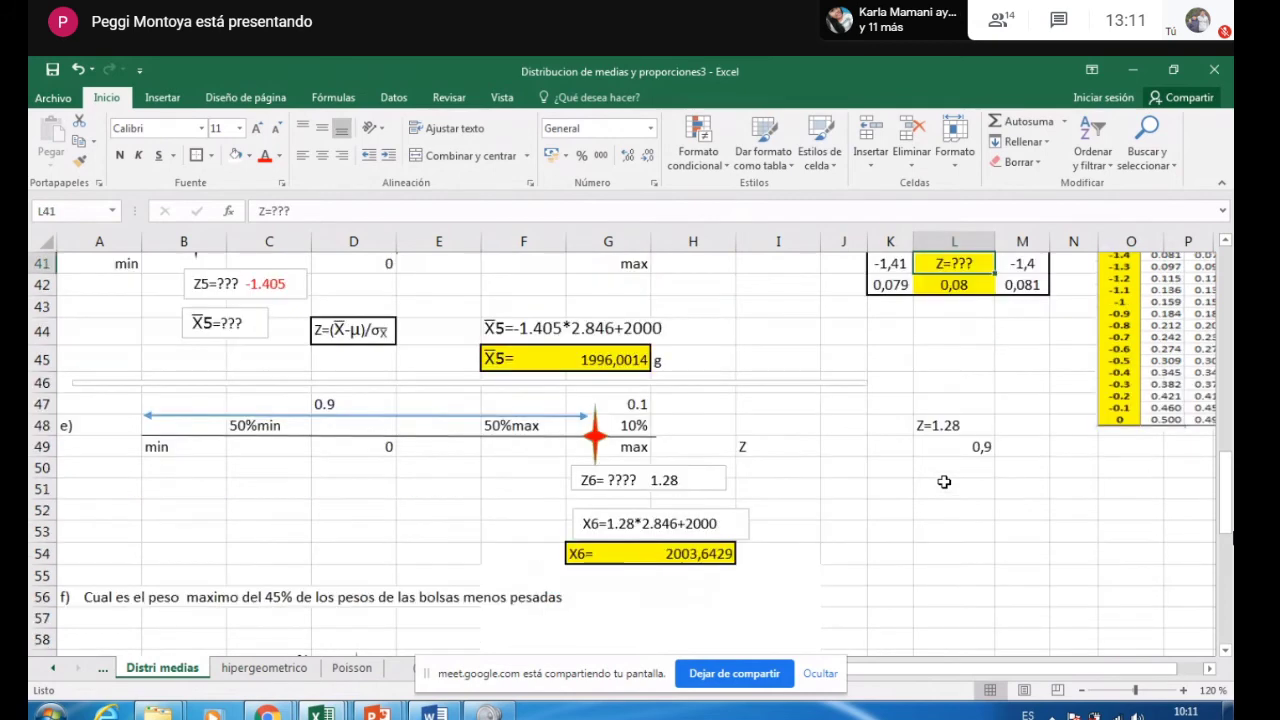
pyautogui.moveTo(667, 383); pyautogui.dragTo(1075, 643)
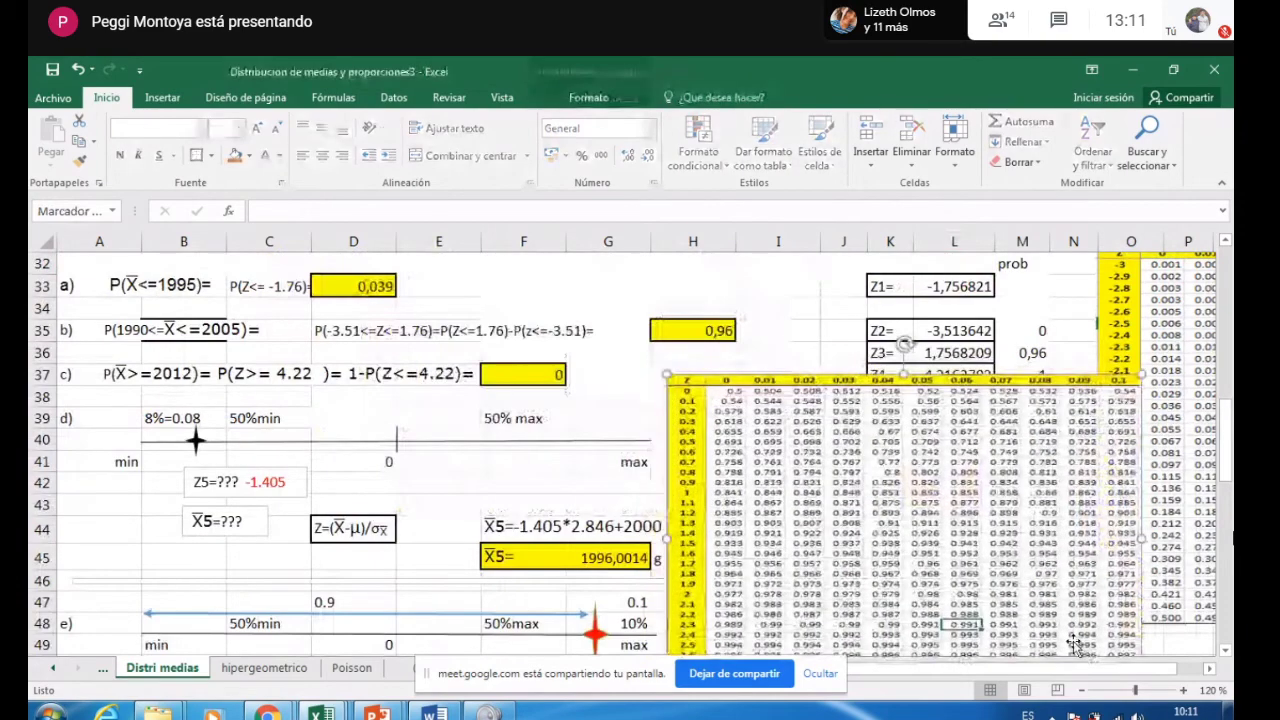
pyautogui.click(1170, 650)
pyautogui.press('Down')
pyautogui.press('Down')
pyautogui.press('Down')
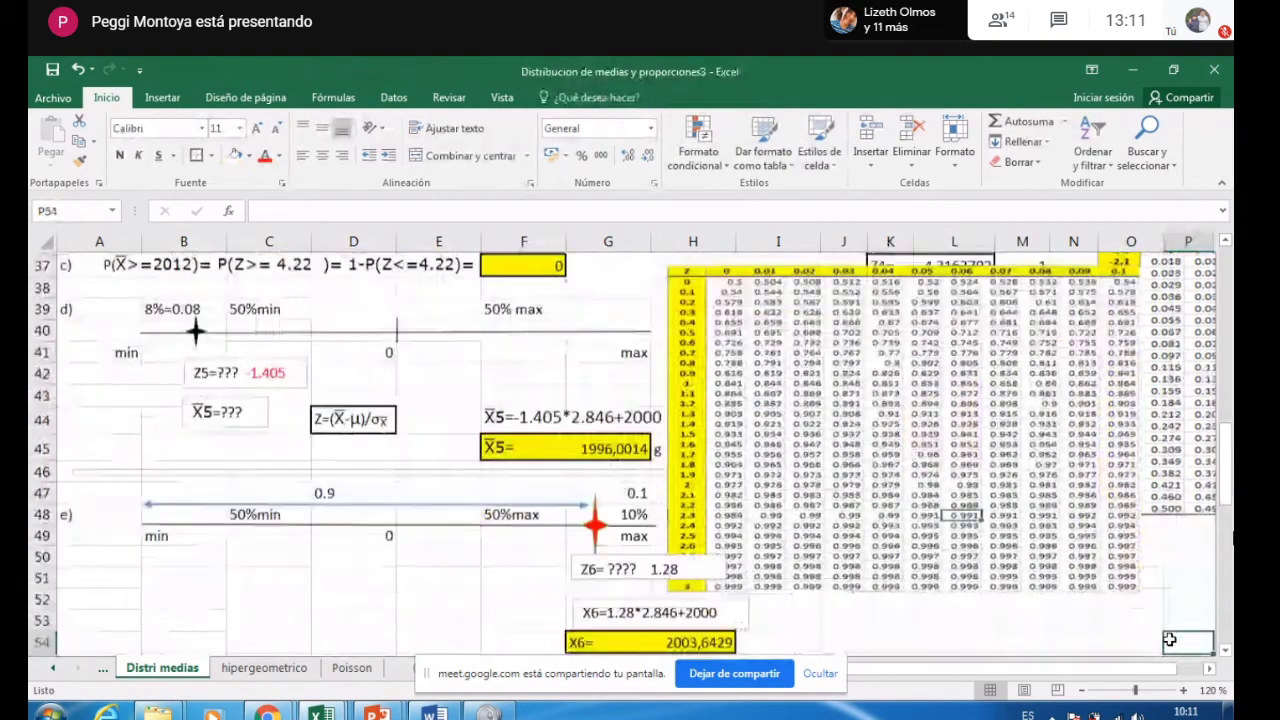
pyautogui.press('Down')
pyautogui.press('Down')
pyautogui.press('Down')
pyautogui.press('Down')
pyautogui.press('Down')
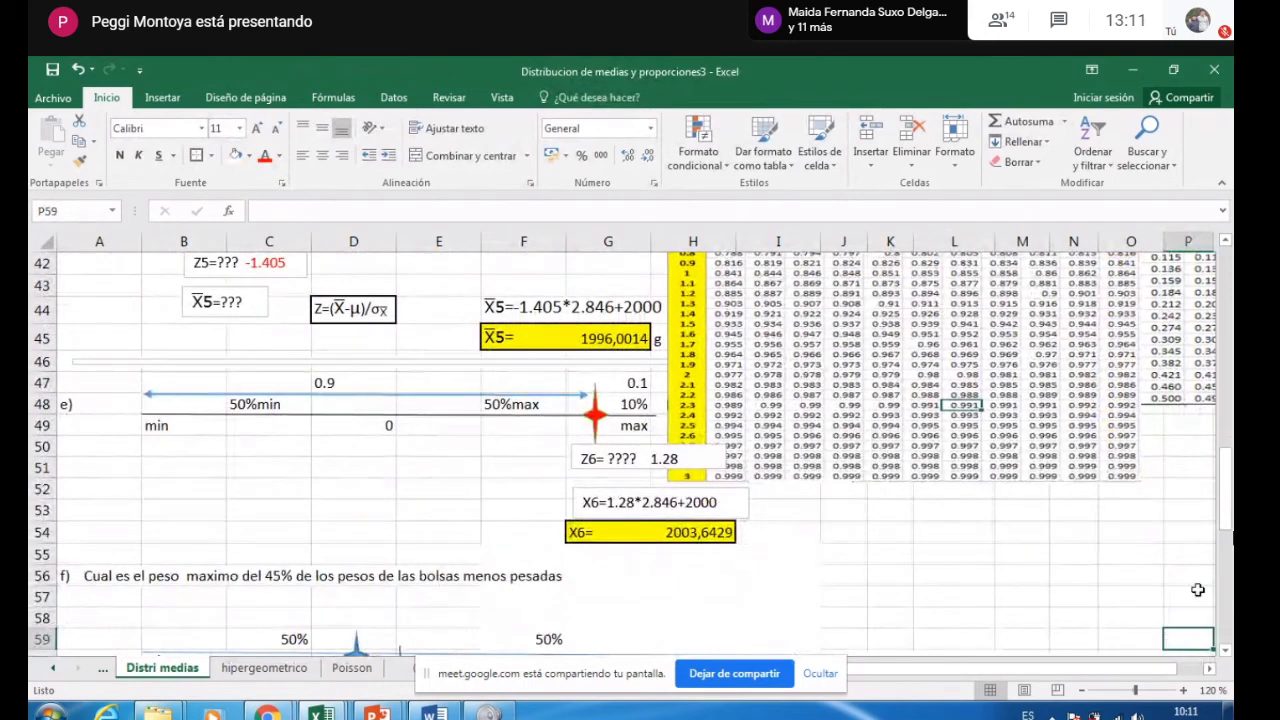
# - Stretch the positive Z table taller and lower it beside part f's diagram
pyautogui.click(924, 443)
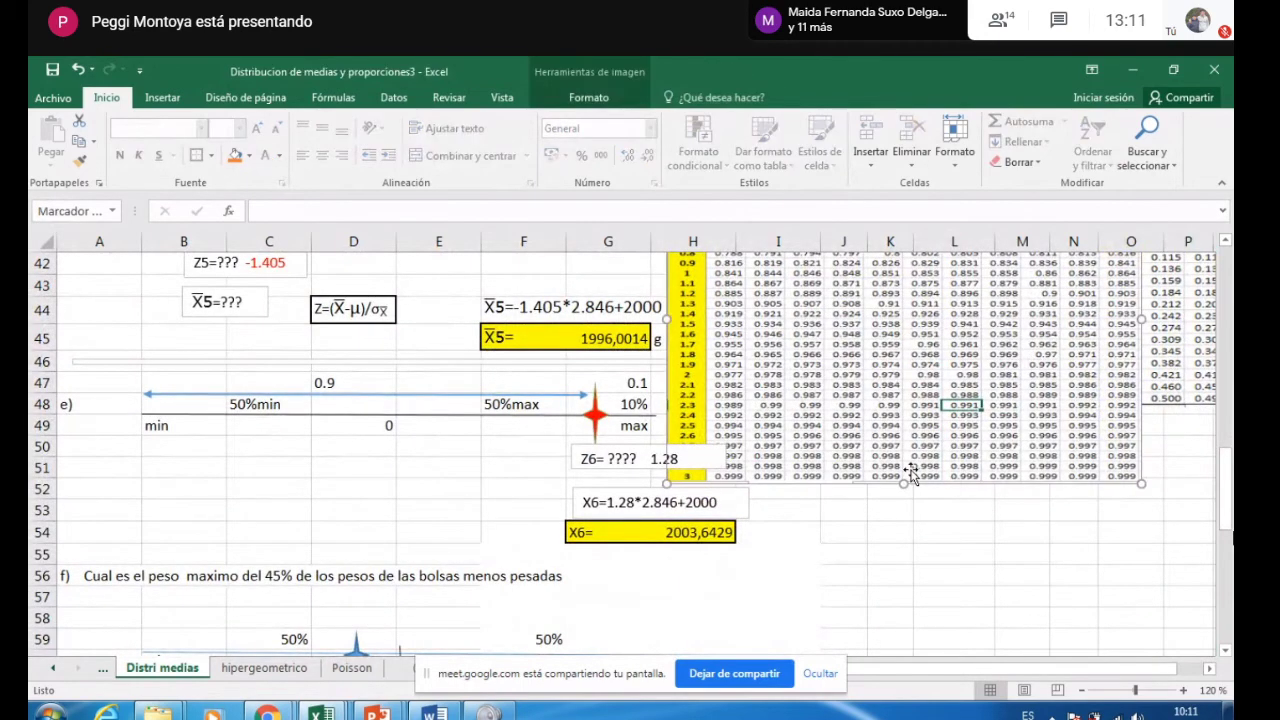
pyautogui.moveTo(924, 443)
pyautogui.mouseDown()
pyautogui.moveTo(903, 533)
pyautogui.moveTo(903, 636)
pyautogui.mouseUp()
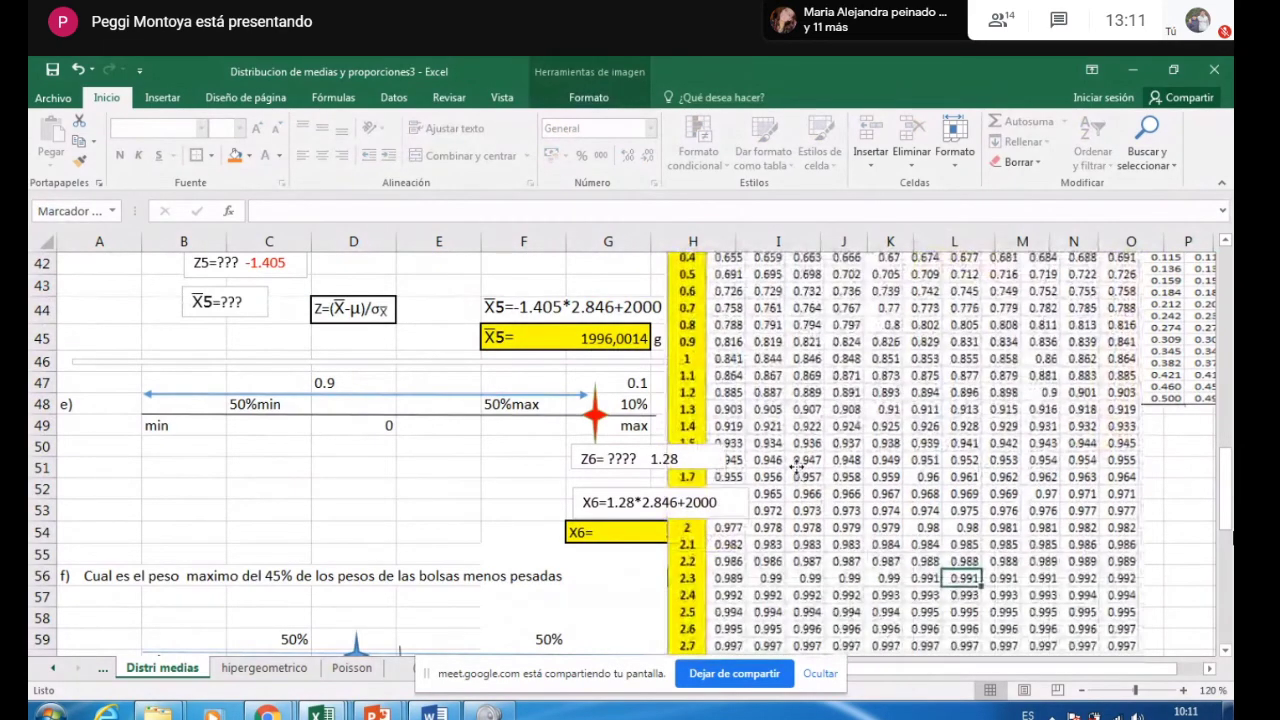
pyautogui.moveTo(798, 519); pyautogui.dragTo(798, 633)
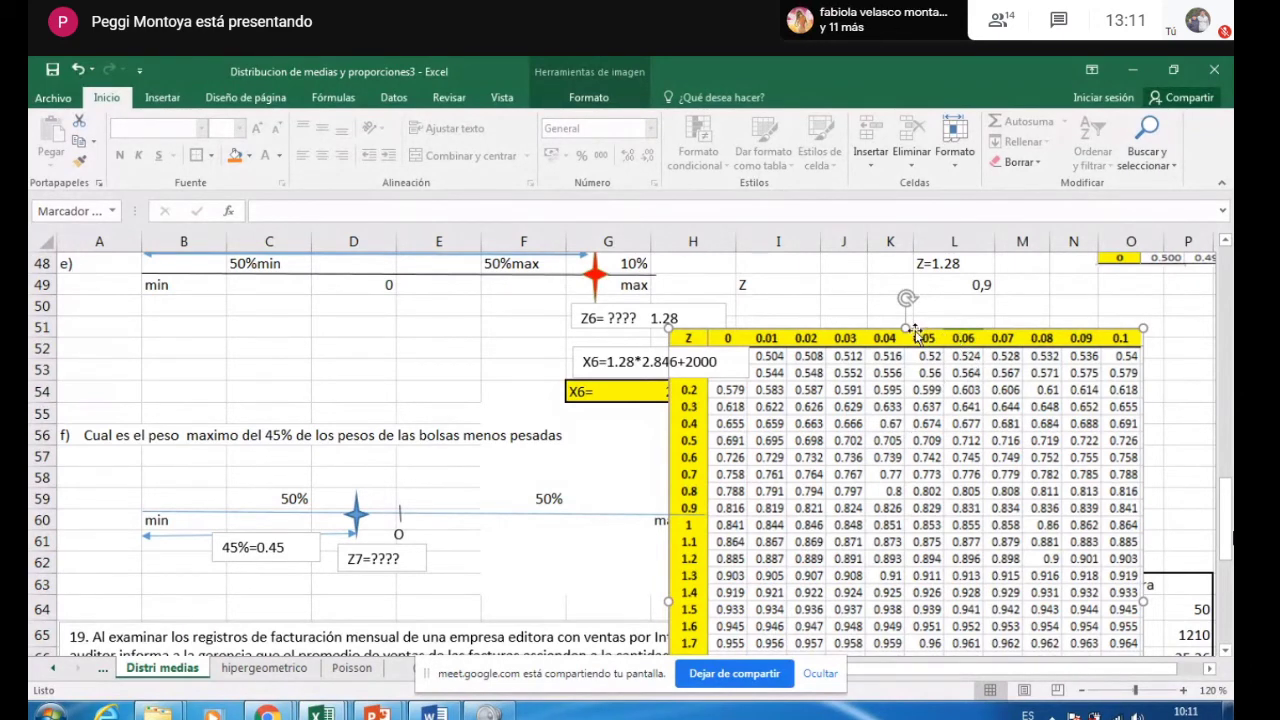
# - Clear the positive Z table from beside part f and place the negative Z table there instead
pyautogui.press('Delete')
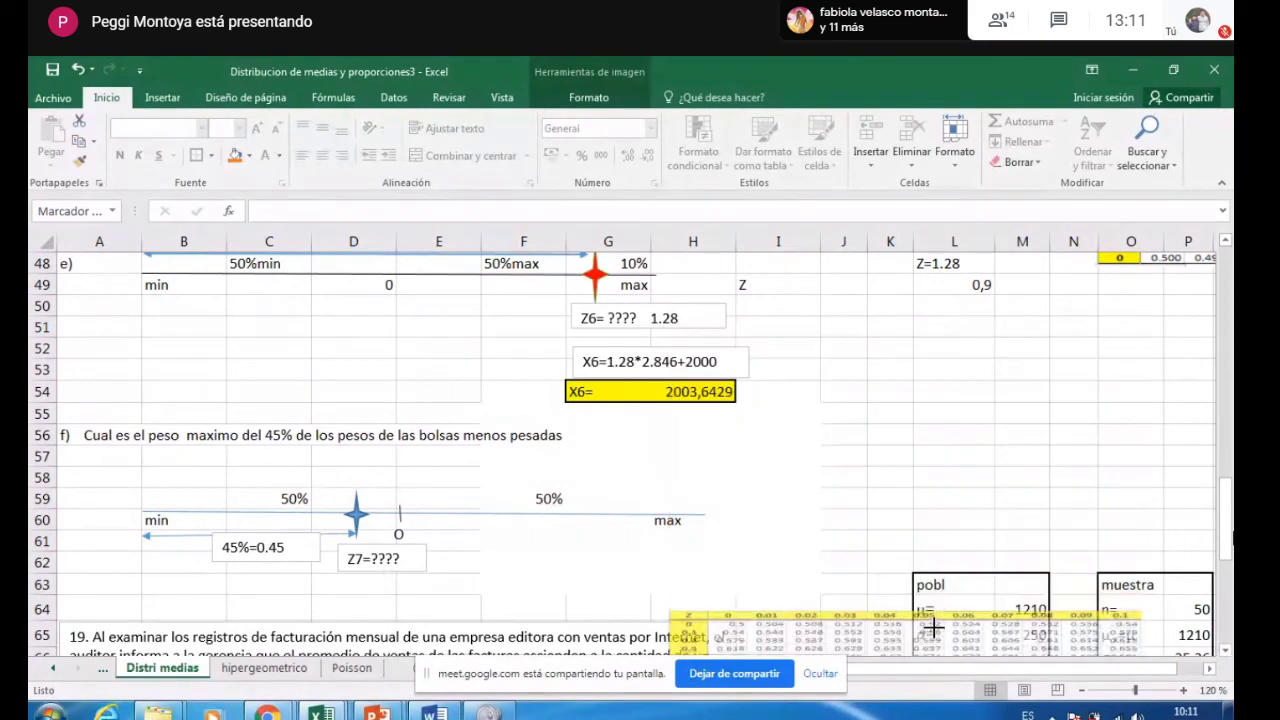
pyautogui.moveTo(1175, 270); pyautogui.dragTo(808, 690)
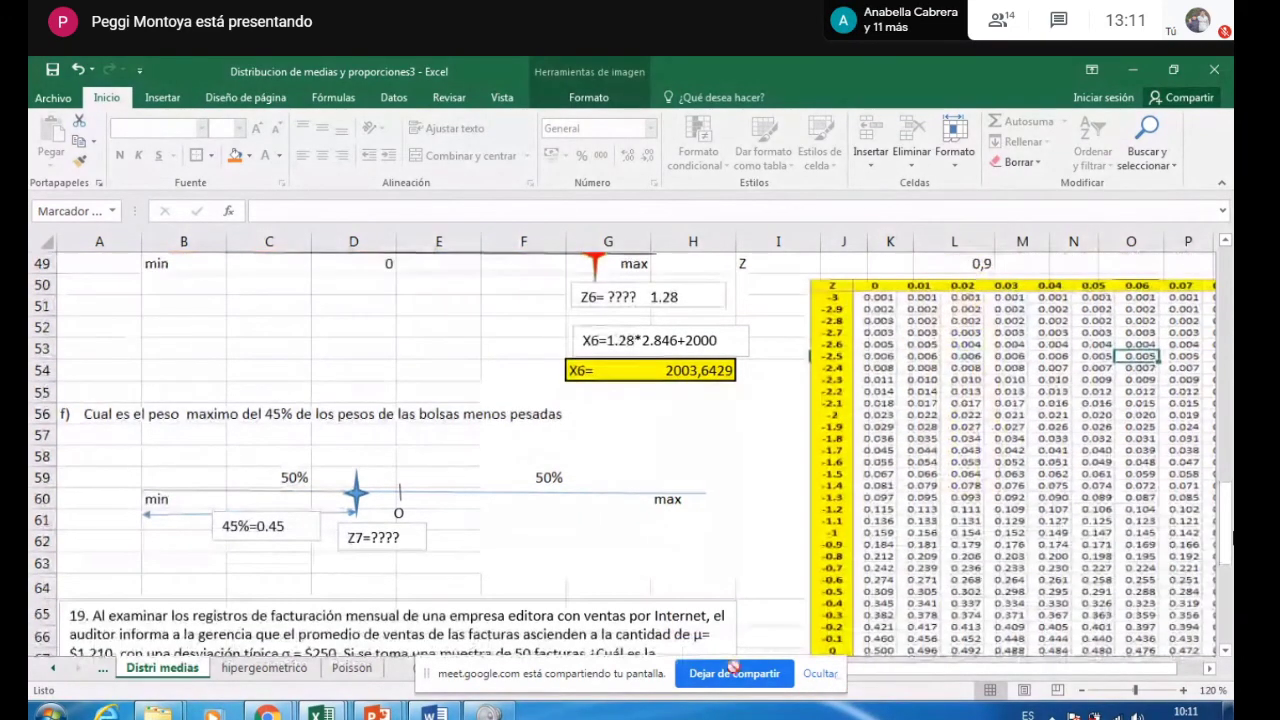
pyautogui.moveTo(957, 427); pyautogui.dragTo(797, 413)
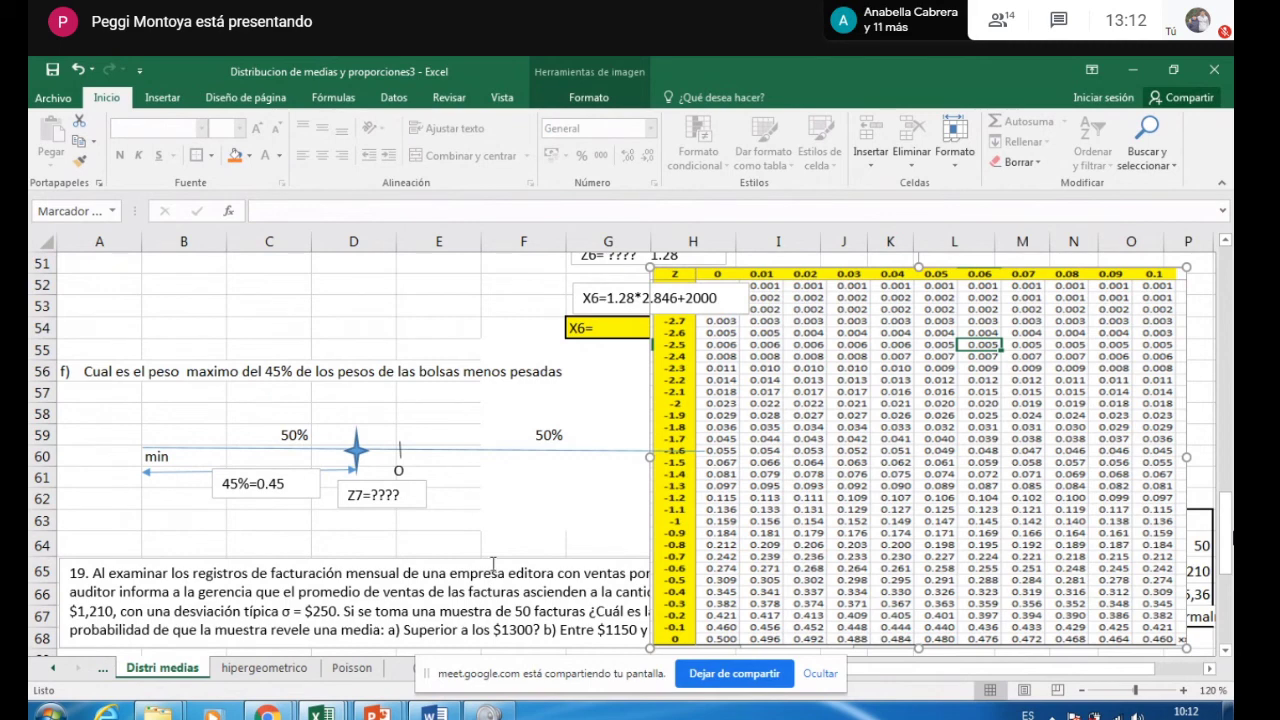
# - Reposition the negative Z table so it starts in column J and its last row ends just above row 57
pyautogui.click(566, 550)
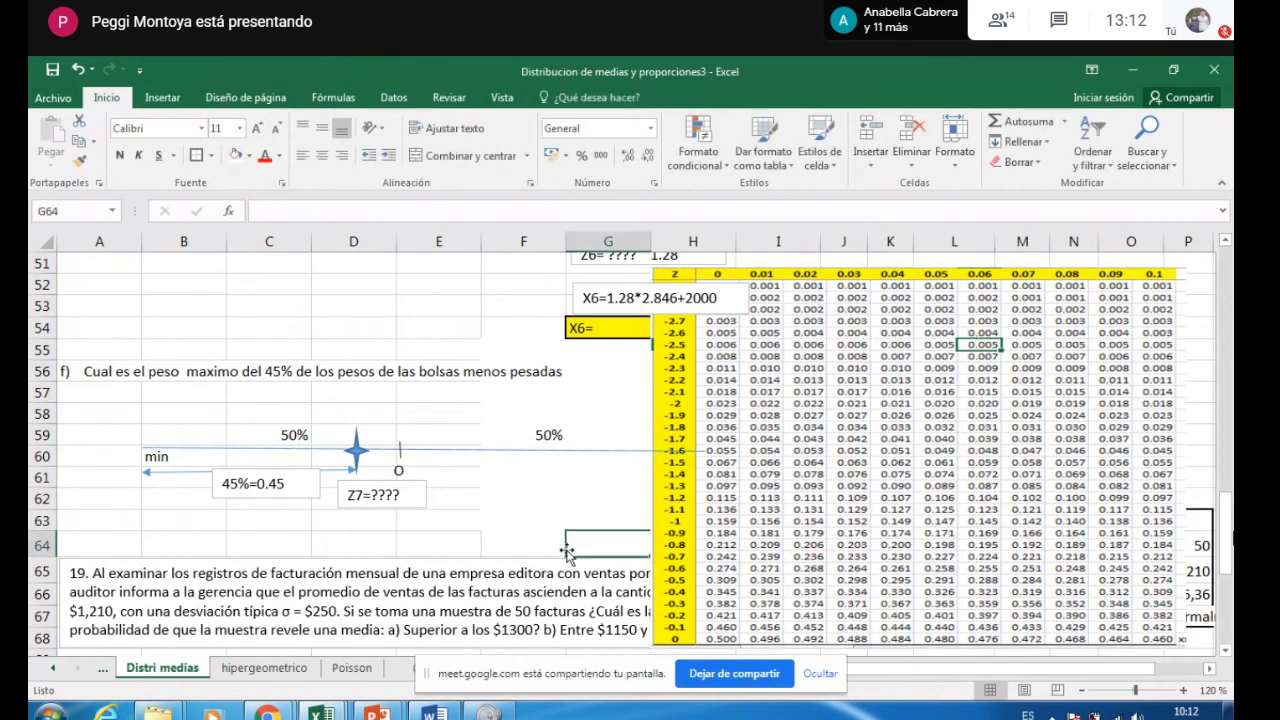
pyautogui.press('Right')
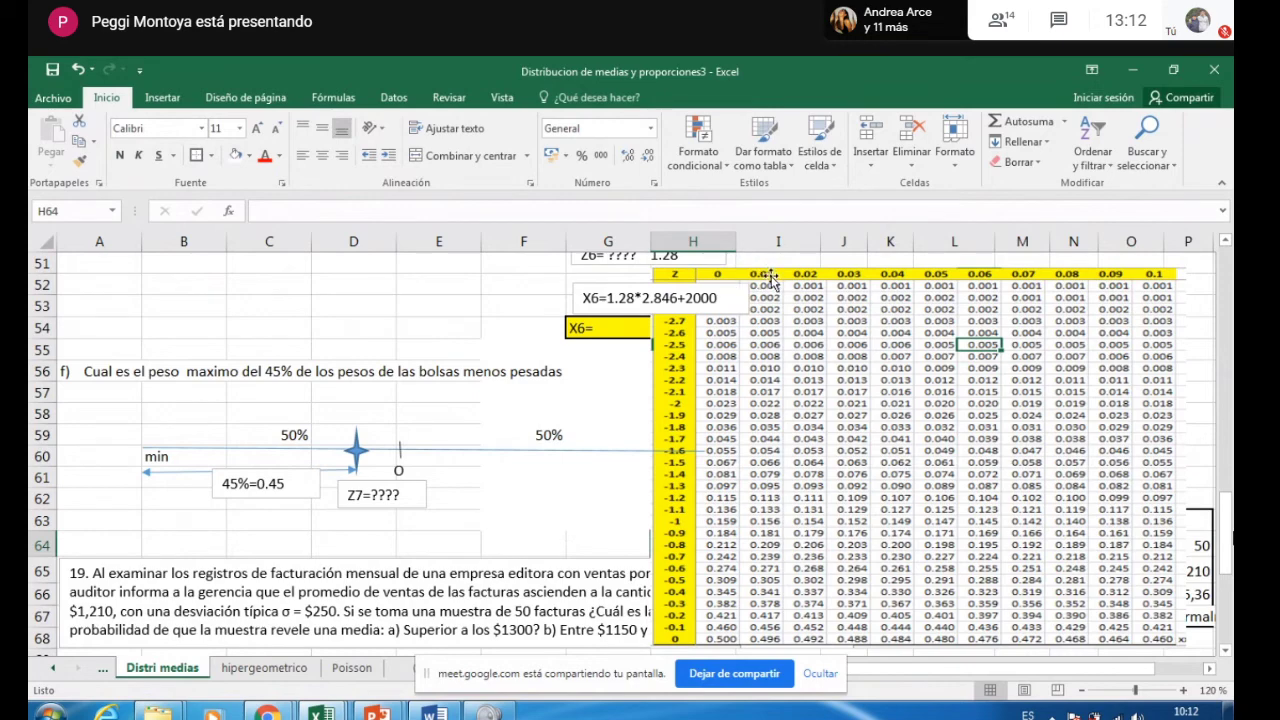
pyautogui.moveTo(770, 280); pyautogui.dragTo(944, 296)
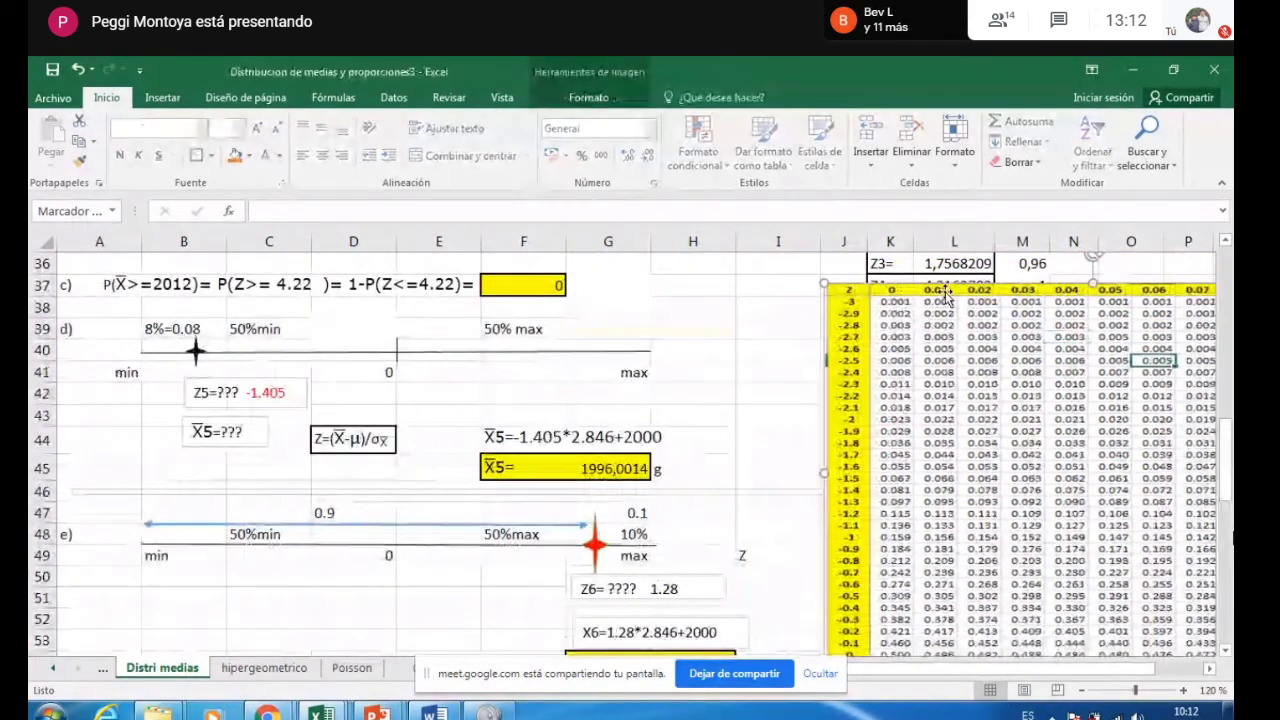
pyautogui.press('Down')
pyautogui.press('Down')
pyautogui.press('Down')
pyautogui.press('Down')
pyautogui.press('Down')
pyautogui.press('Down')
pyautogui.press('Down')
pyautogui.press('Down')
pyautogui.press('Down')
pyautogui.press('Down')
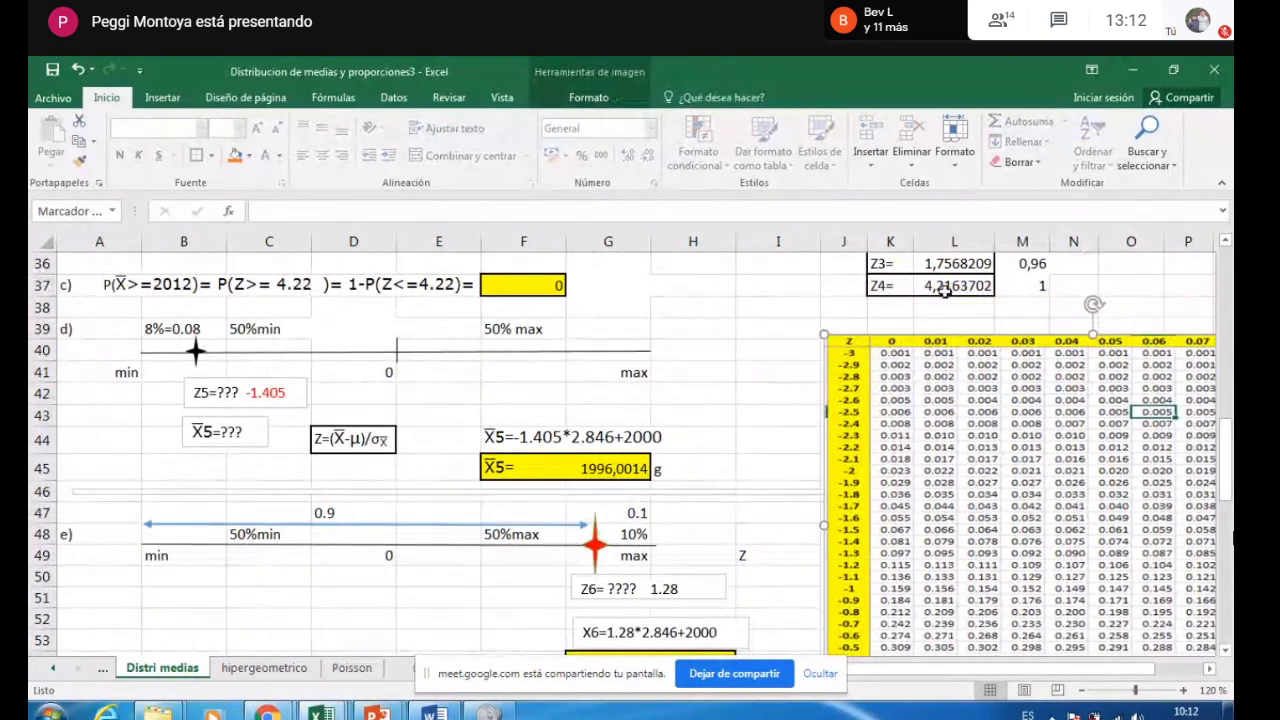
# - Enter the target probability 0.45 in K59 and label it Z in K58
pyautogui.click(806, 527)
pyautogui.press('Down')
pyautogui.press('Down')
pyautogui.press('Down')
pyautogui.press('Down')
pyautogui.press('Down')
pyautogui.press('Down')
pyautogui.press('Down')
pyautogui.press('Down')
pyautogui.press('Down')
pyautogui.press('Down')
pyautogui.press('Down')
pyautogui.press('Down')
pyautogui.press('Down')
pyautogui.press('Down')
pyautogui.press('Down')
pyautogui.press('Down')
pyautogui.press('Down')
pyautogui.press('Down')
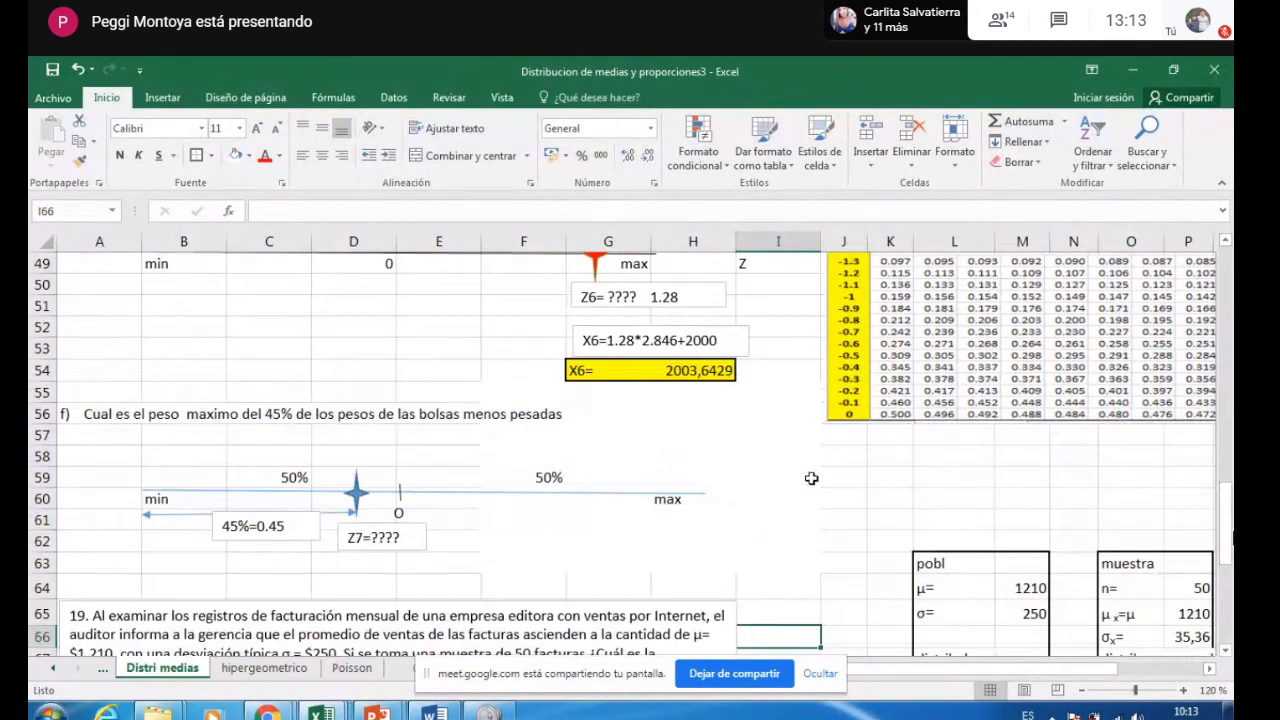
pyautogui.click(836, 455)
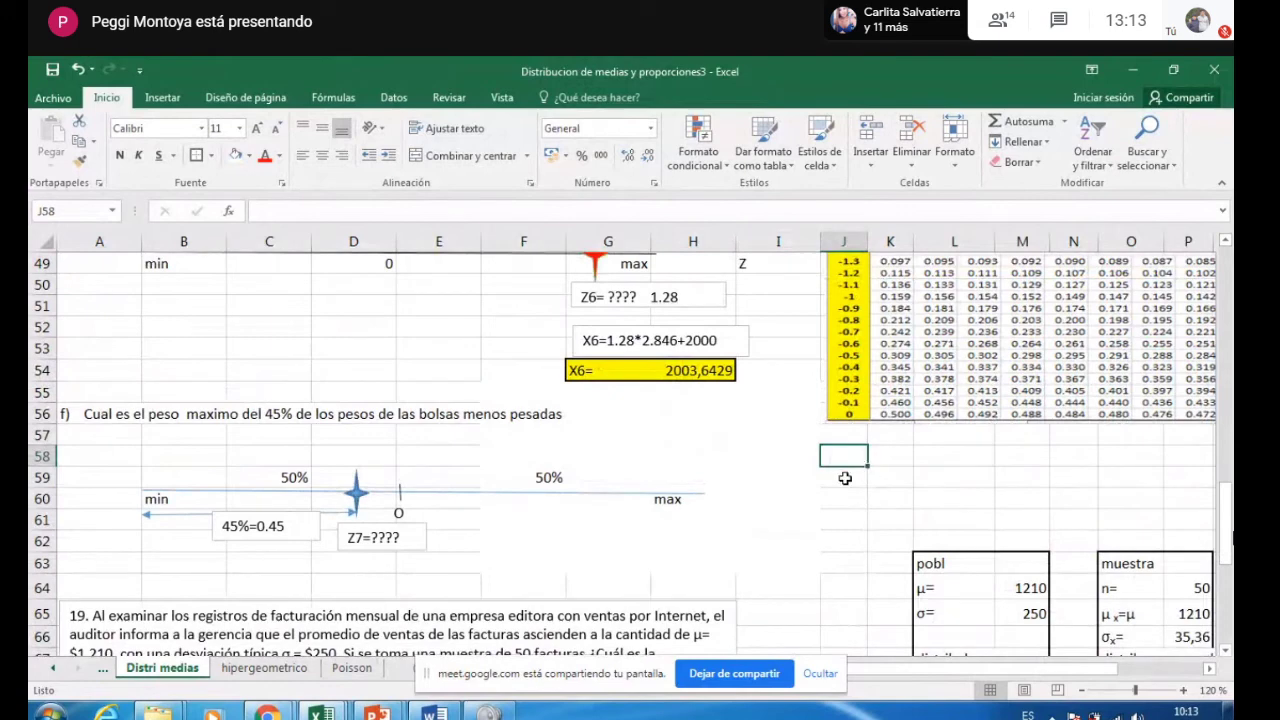
pyautogui.click(846, 478)
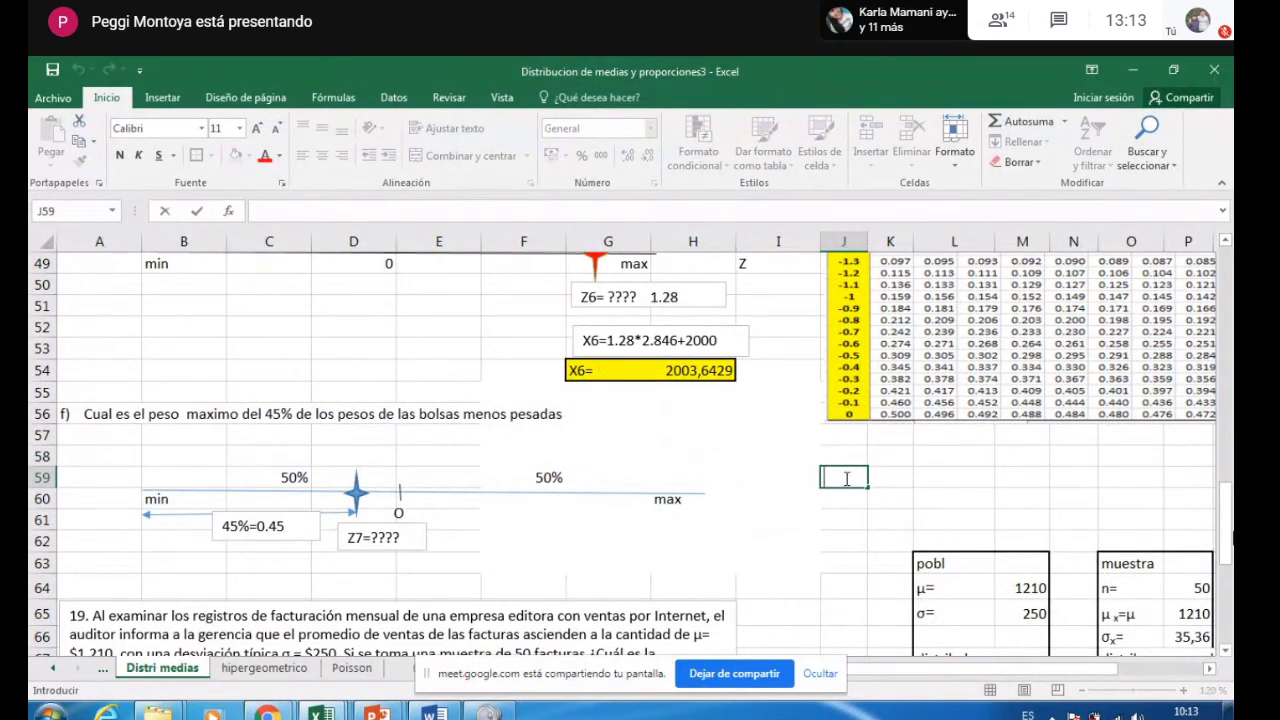
pyautogui.click(894, 481)
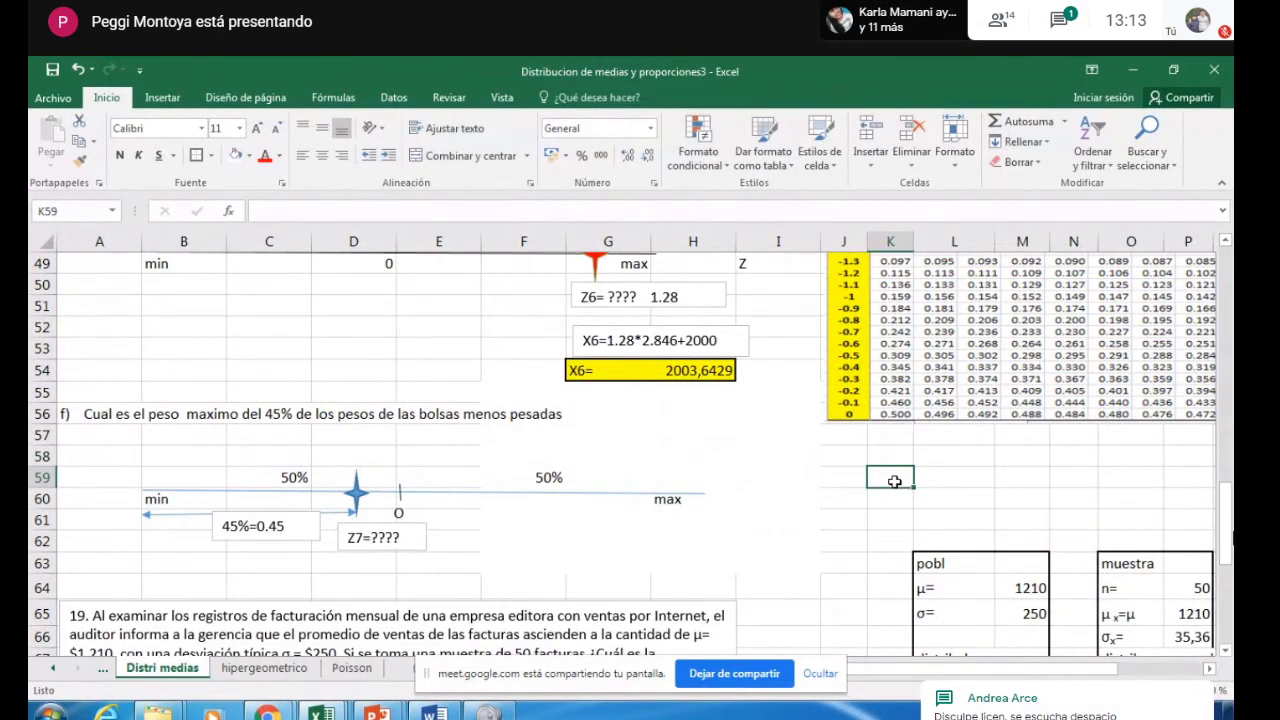
pyautogui.write('0.')
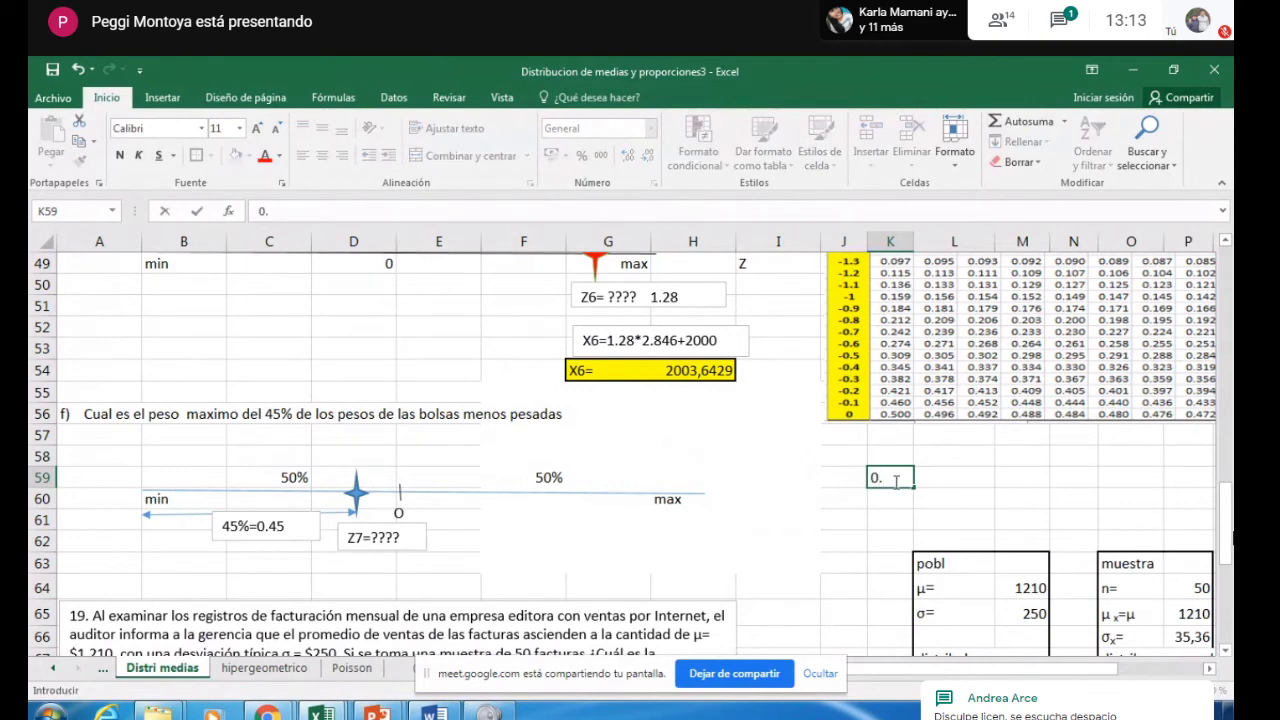
pyautogui.write('54')
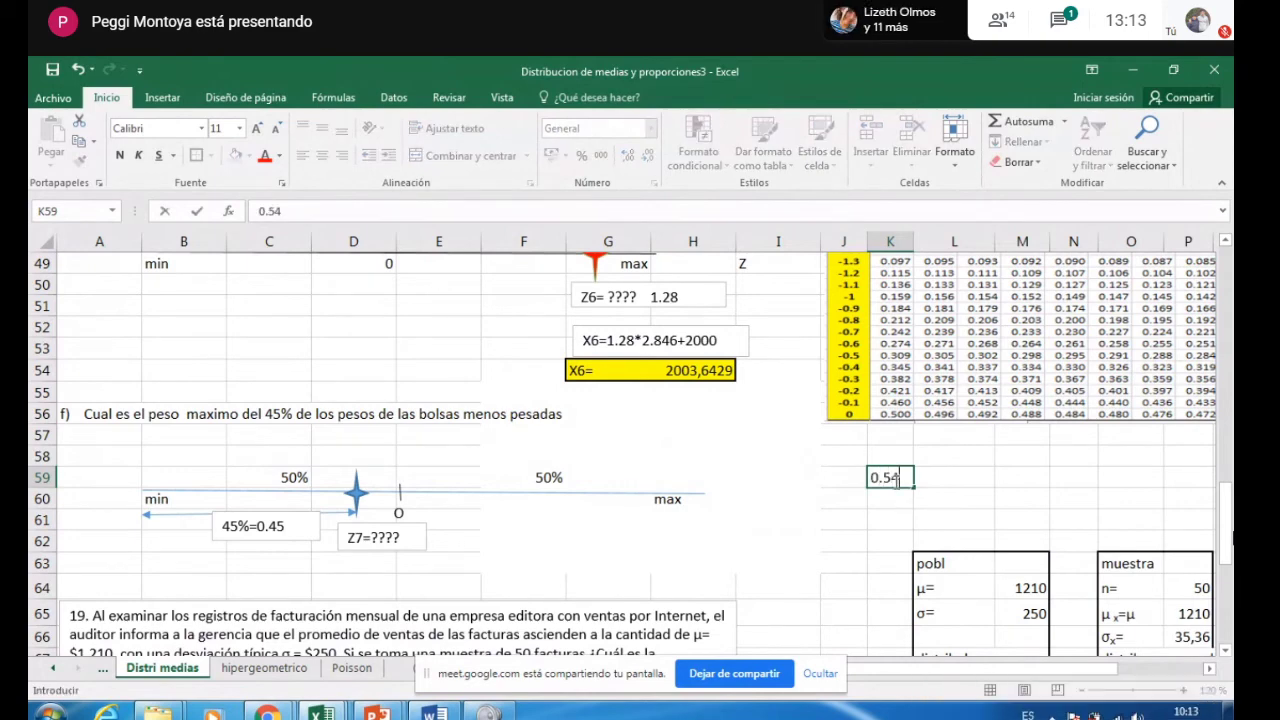
pyautogui.press('BackSpace')
pyautogui.press('BackSpace')
pyautogui.write('45z')
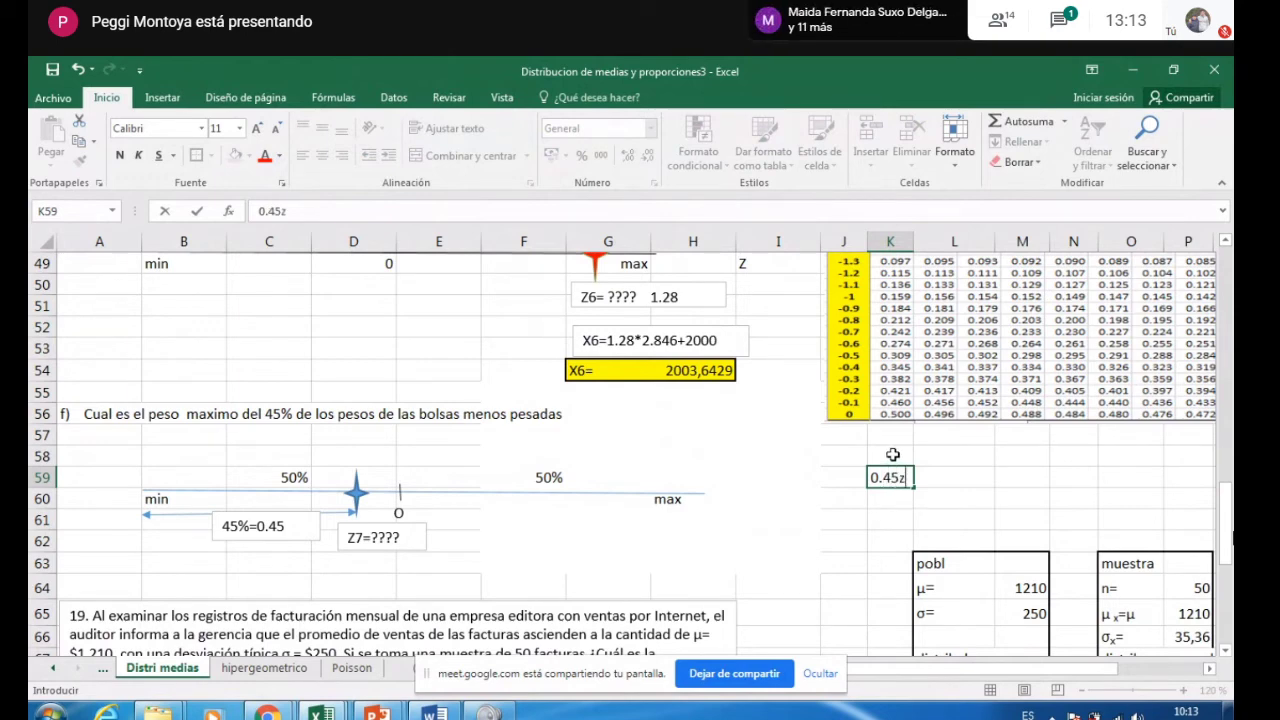
pyautogui.press('BackSpace')
pyautogui.click(893, 455)
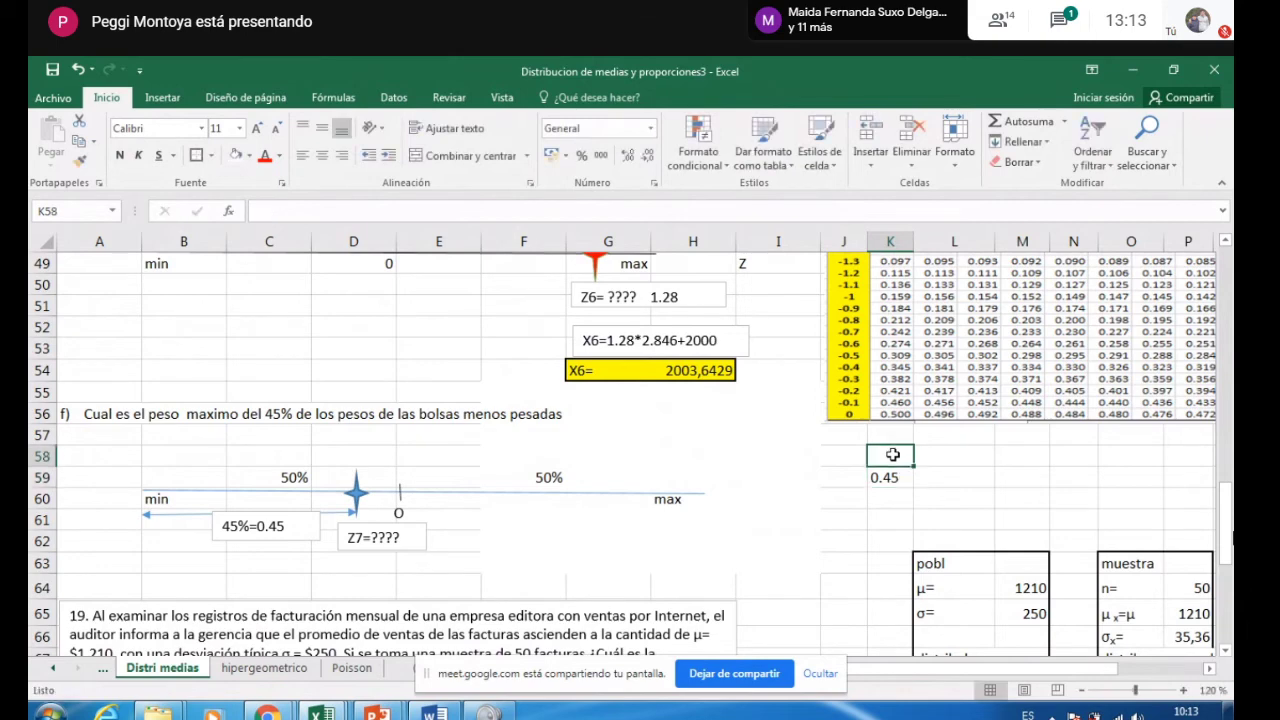
pyautogui.write('Z')
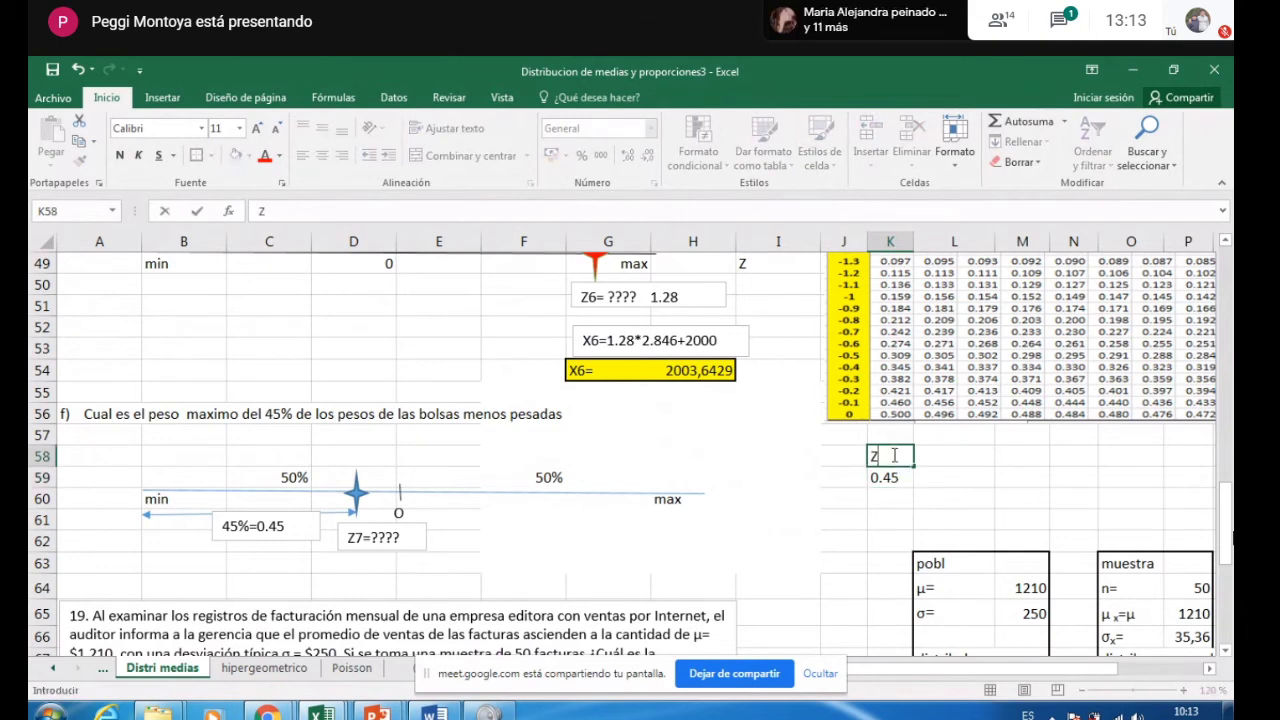
# - Enter the upper neighbouring probability 0.452 in L59 and its Z value 0.12 in L58
pyautogui.click(939, 477)
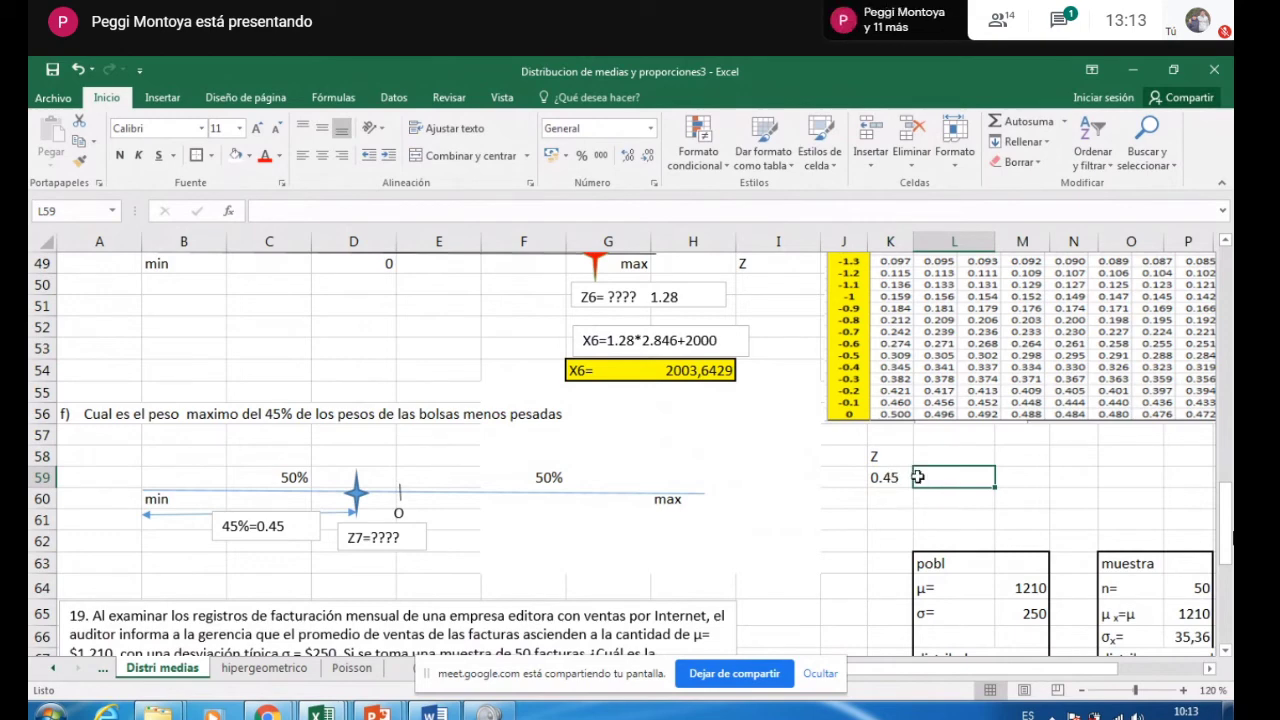
pyautogui.write('0')
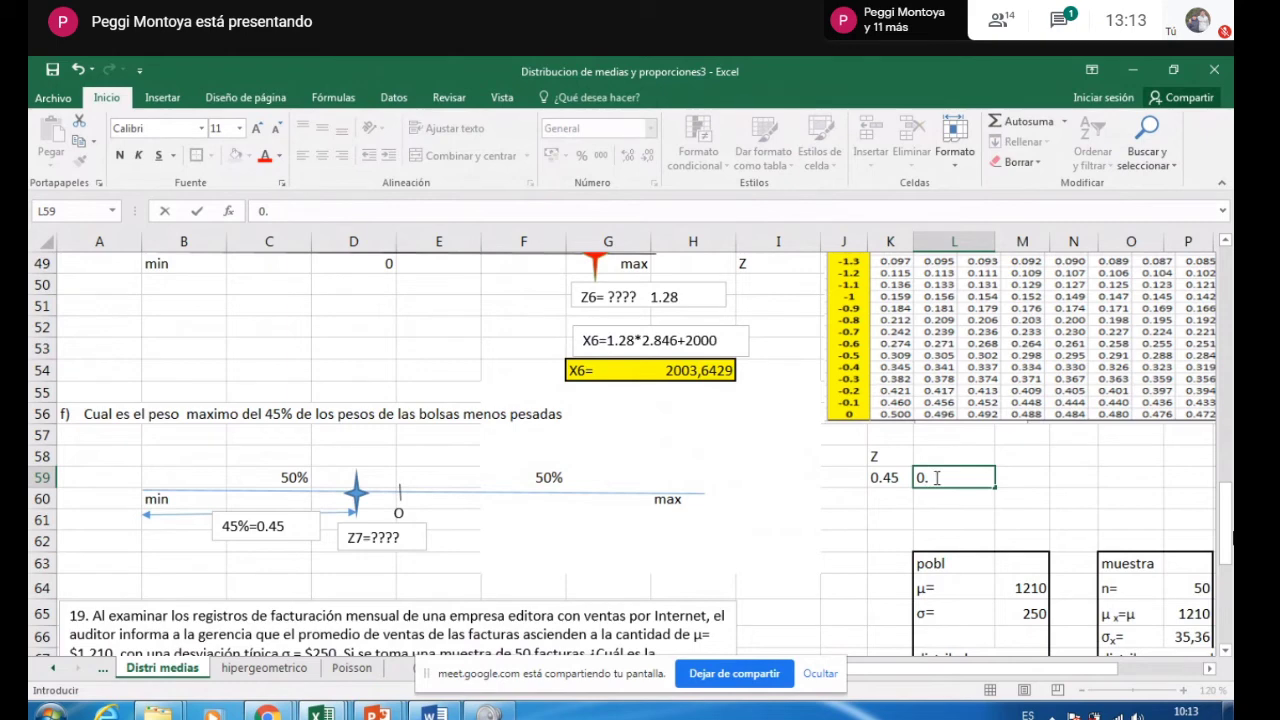
pyautogui.write('.45')
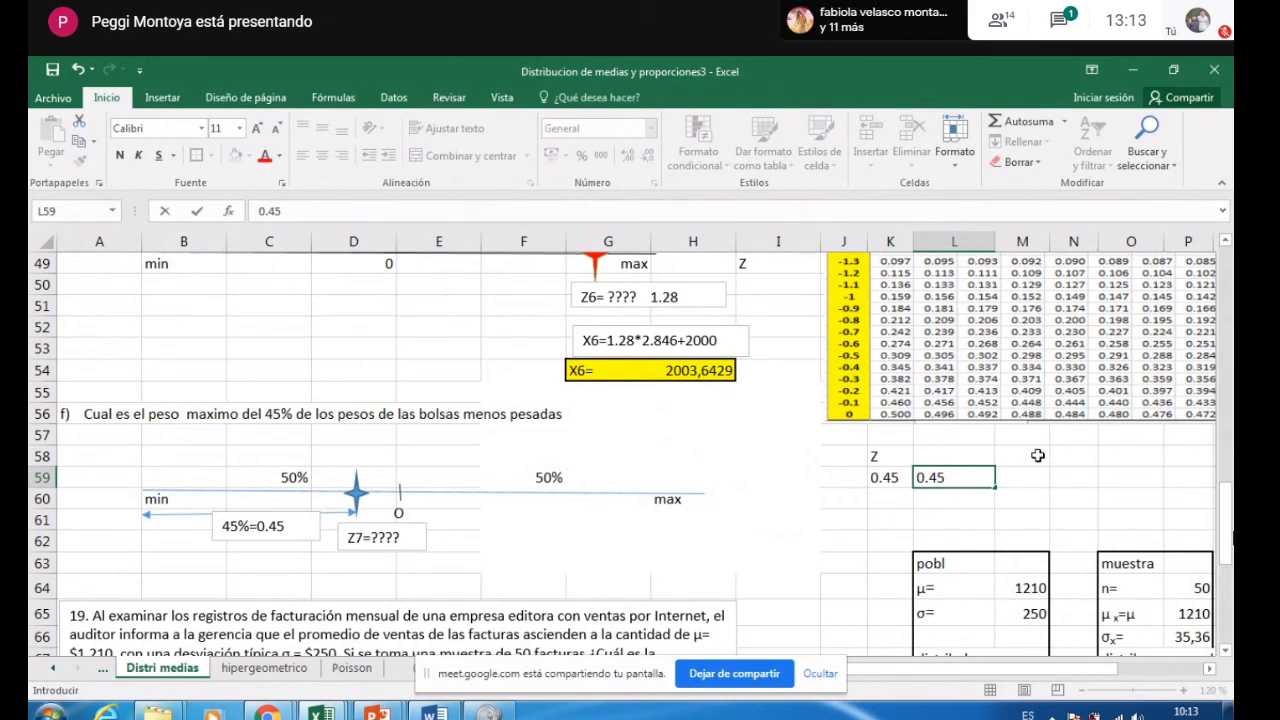
pyautogui.write('2')
pyautogui.click(965, 455)
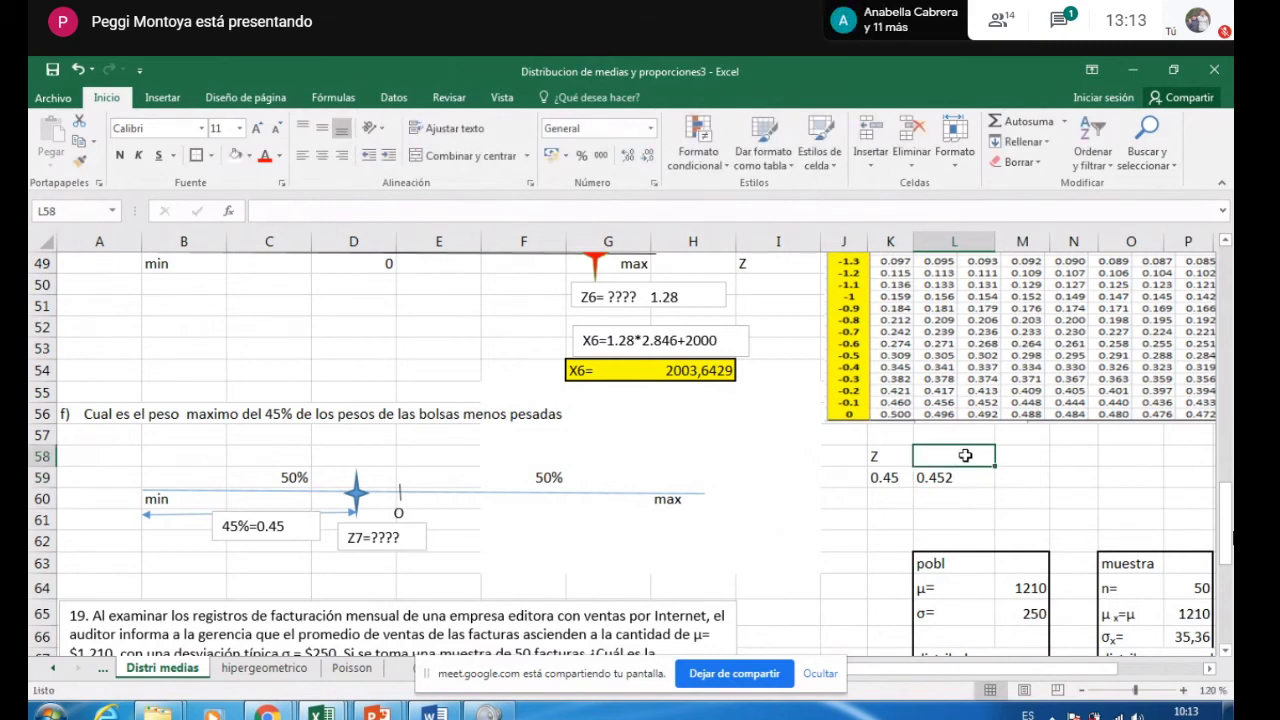
pyautogui.write('0.1')
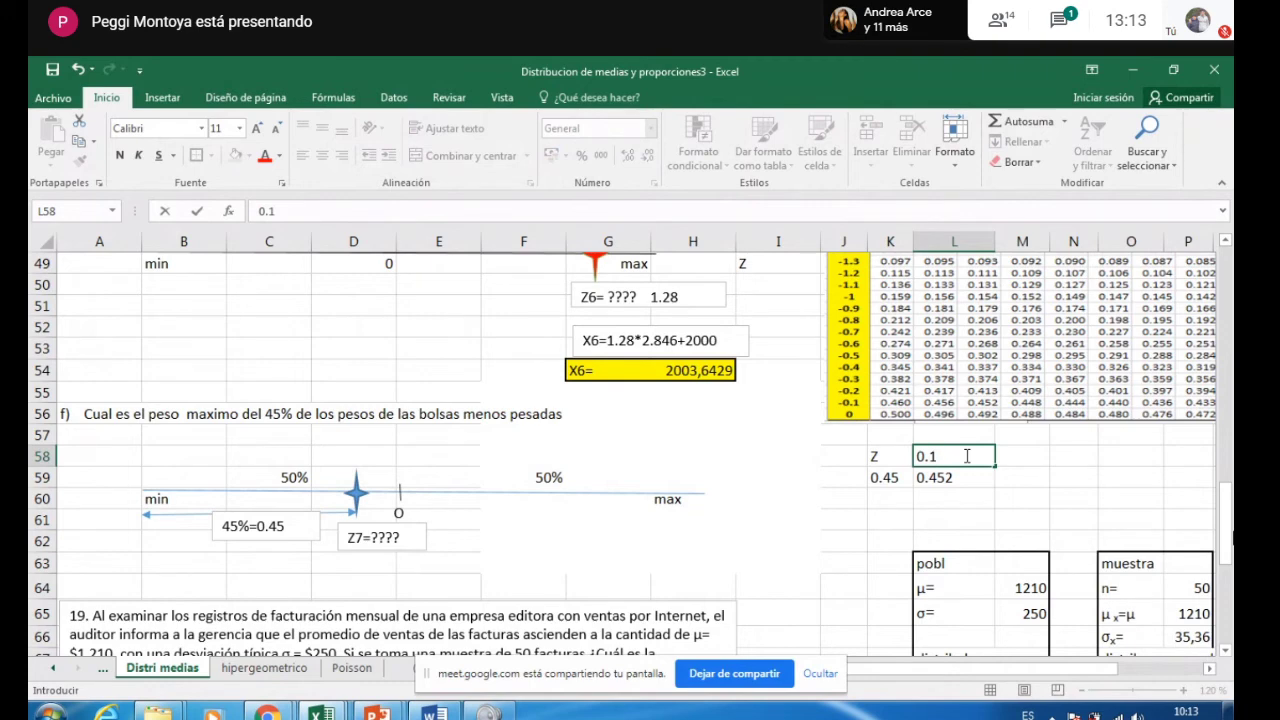
pyautogui.write('2')
# - Enter the lower neighbouring probability 0.448 in J59 and its Z value 0.13 in J58
pyautogui.click(852, 477)
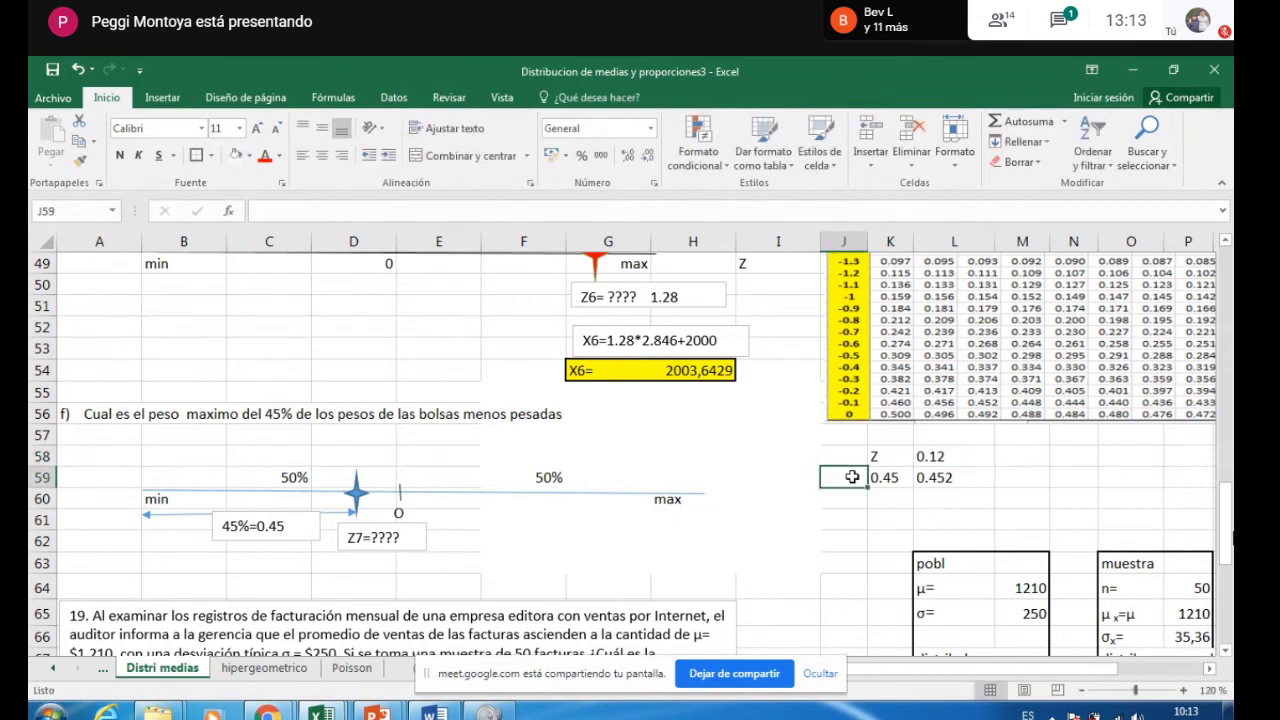
pyautogui.write('0.')
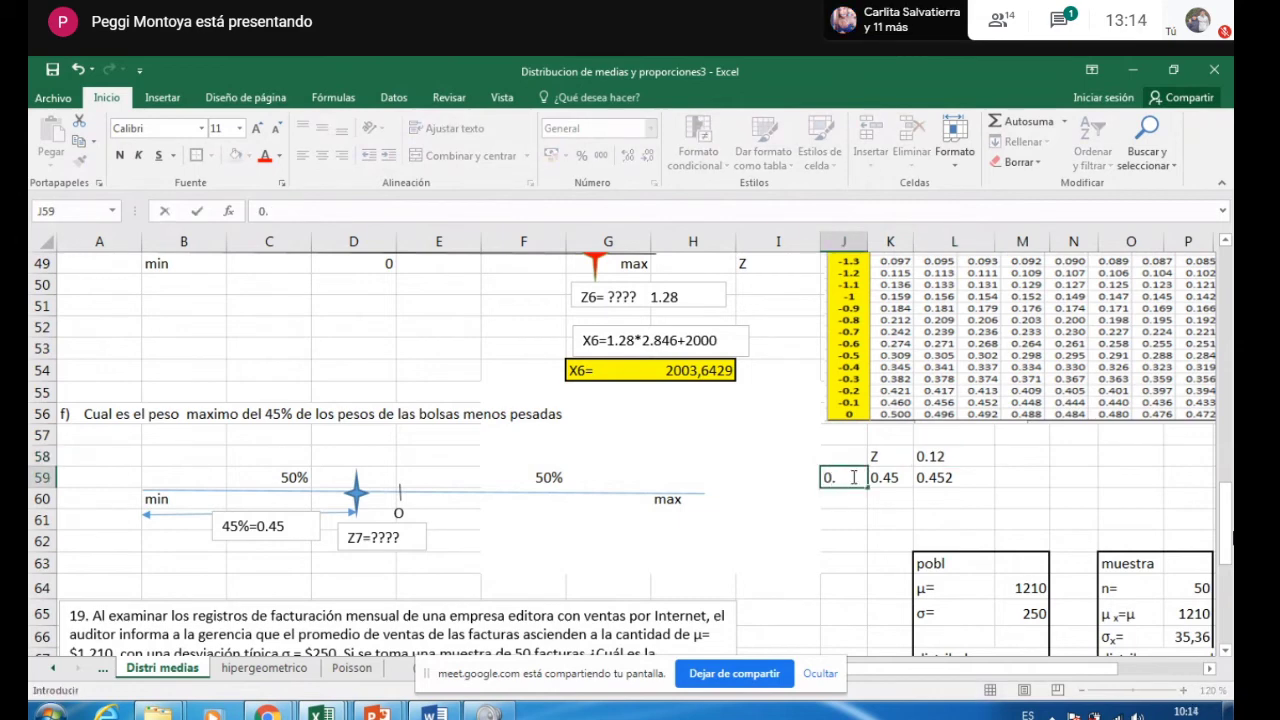
pyautogui.write('448')
pyautogui.hotkey('ctrl', 'Return')
pyautogui.click(850, 455)
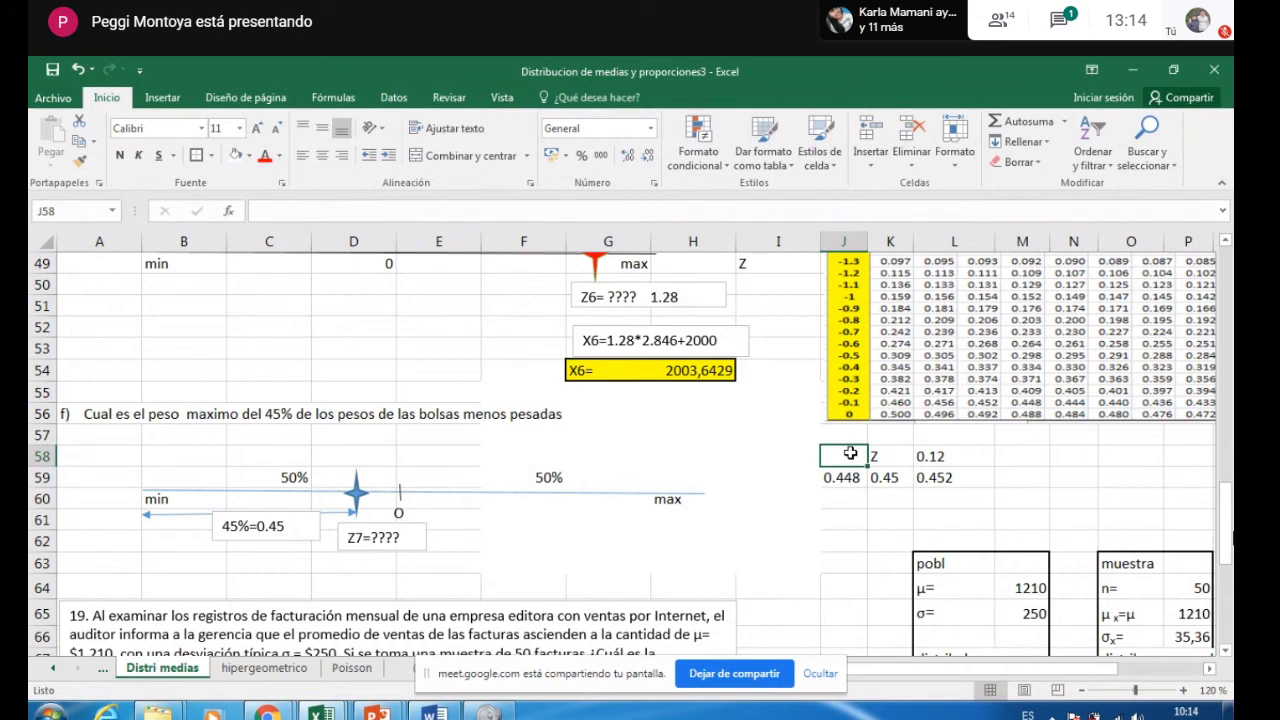
pyautogui.write('0.13')
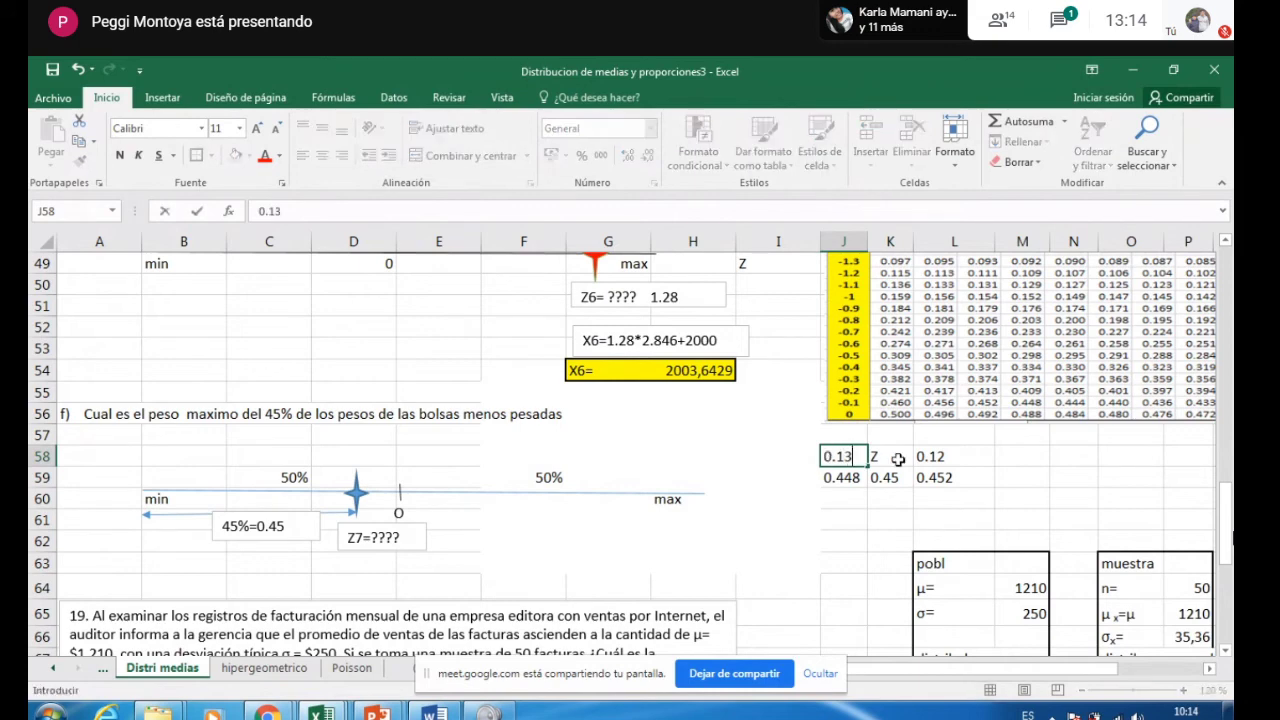
# - Enter a formula in K57 averaging the two neighbouring Z values, =(J58+L58)/2
pyautogui.click(888, 435)
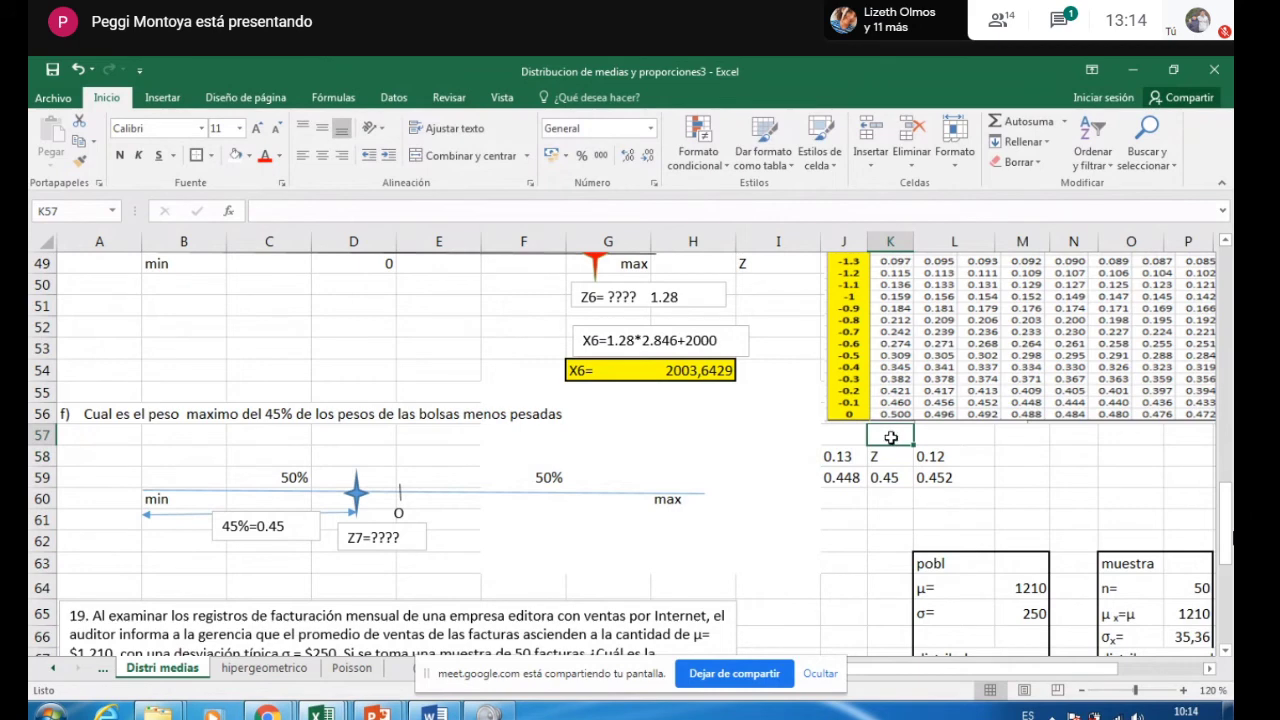
pyautogui.write('=(')
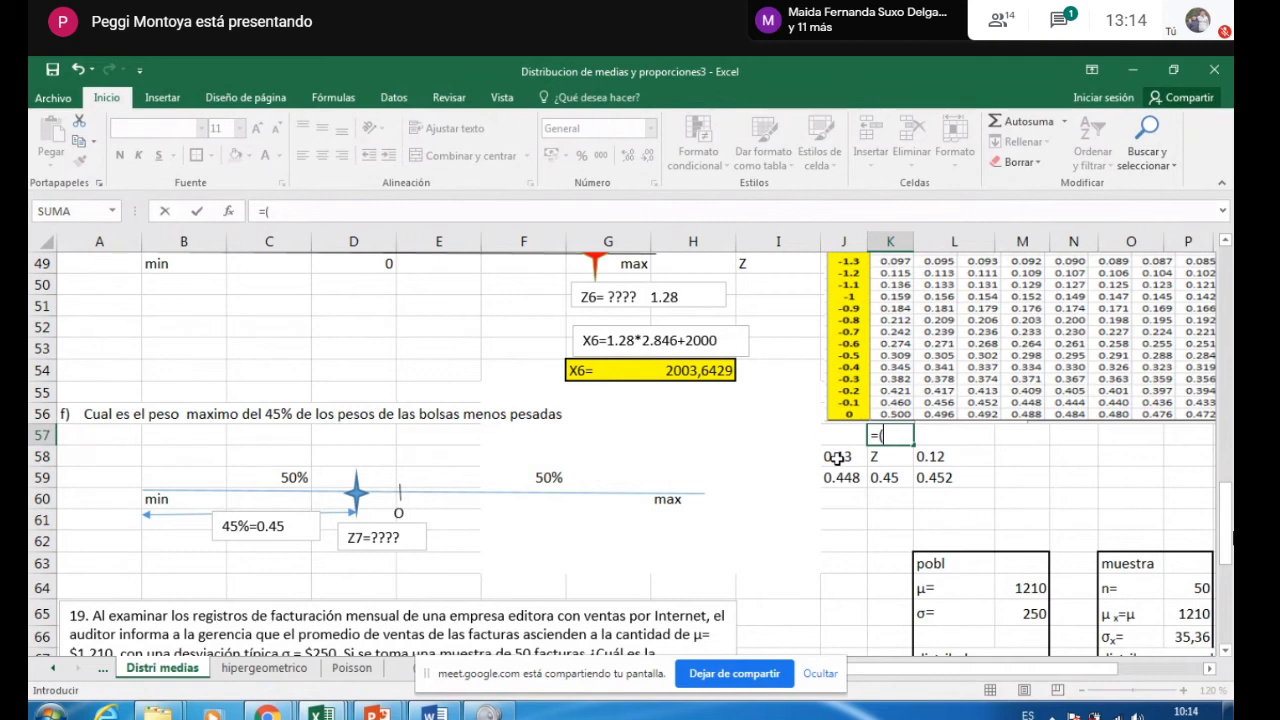
pyautogui.click(838, 457)
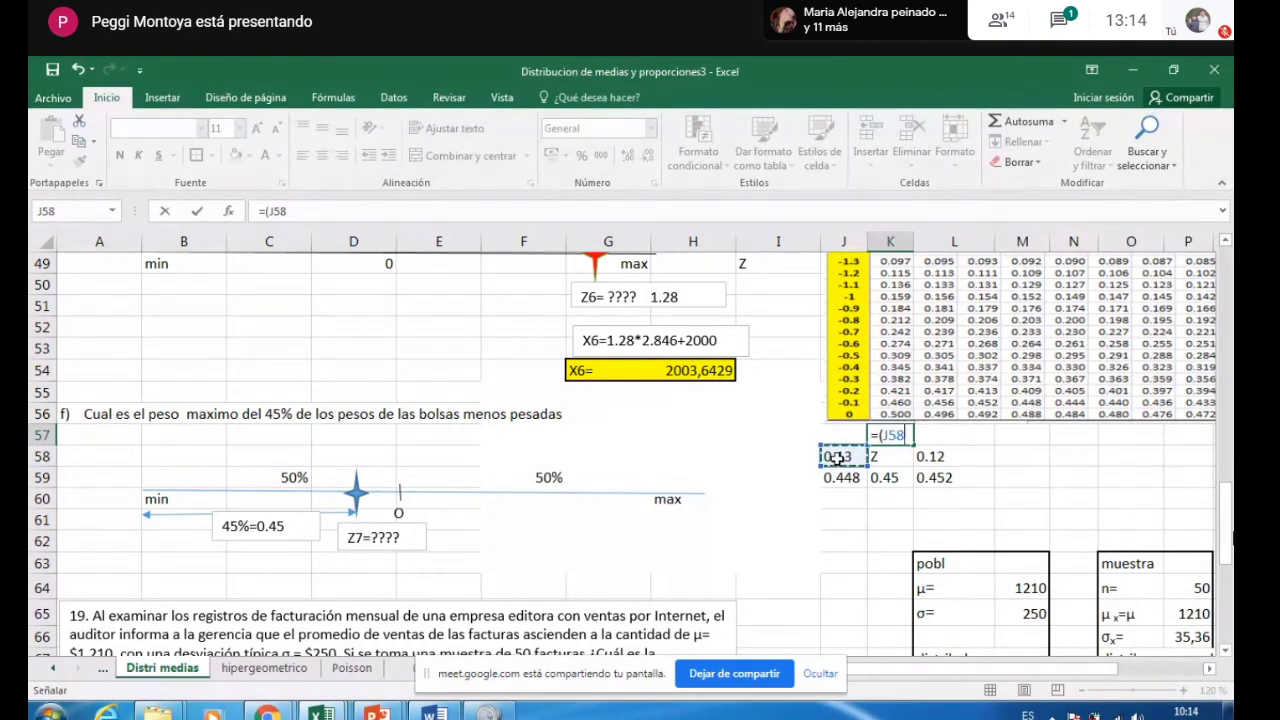
pyautogui.write('+')
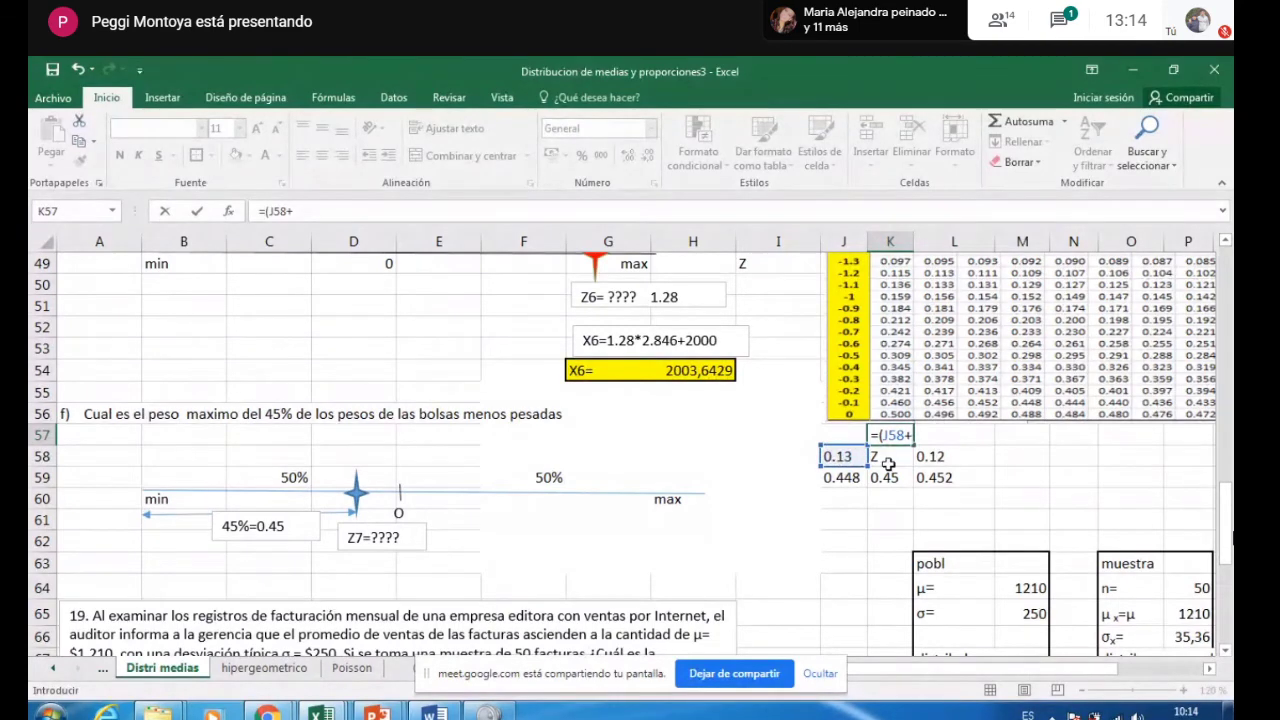
pyautogui.click(926, 457)
pyautogui.write(')')
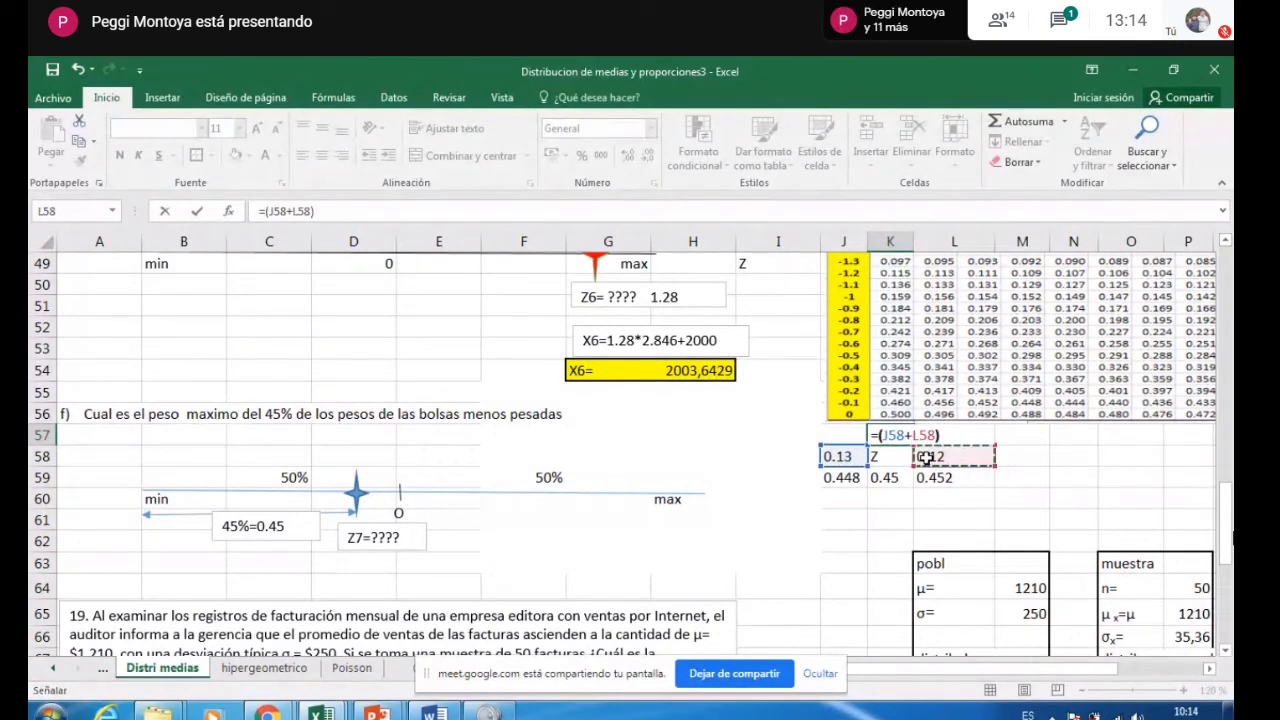
pyautogui.press('Return')
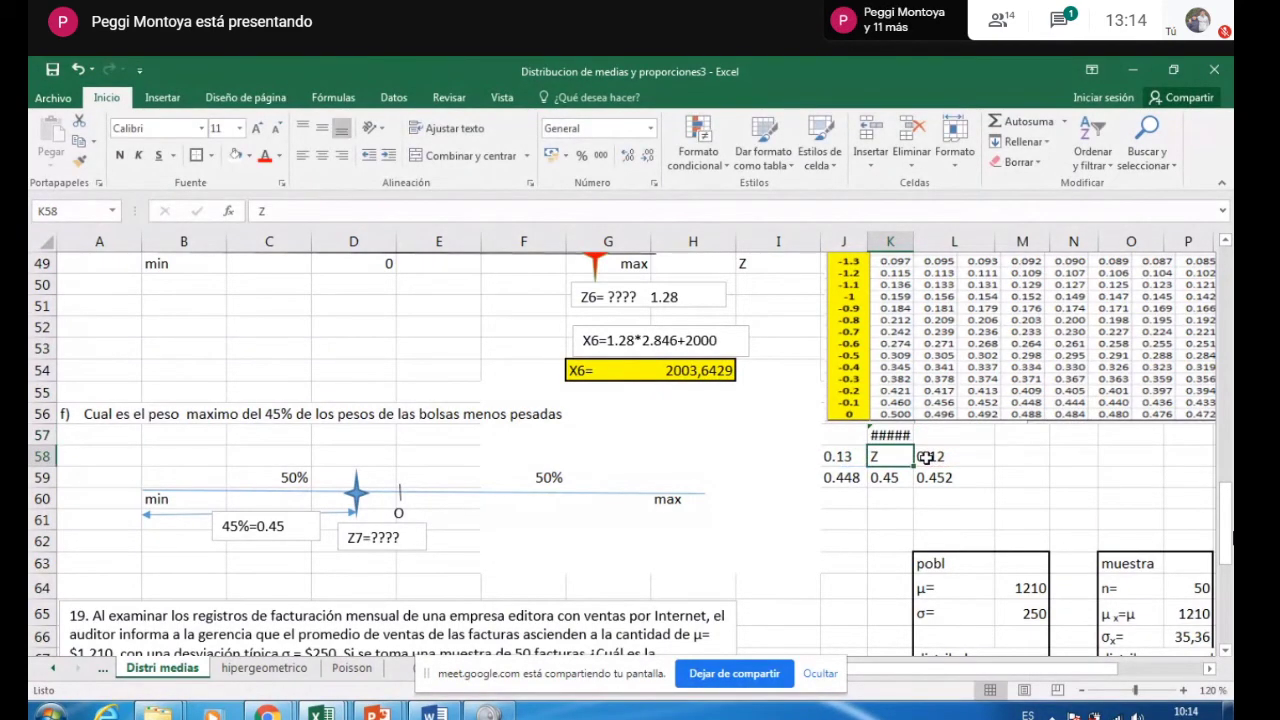
# - Apply the Número number format to the averaged Z value in K57
pyautogui.click(896, 434)
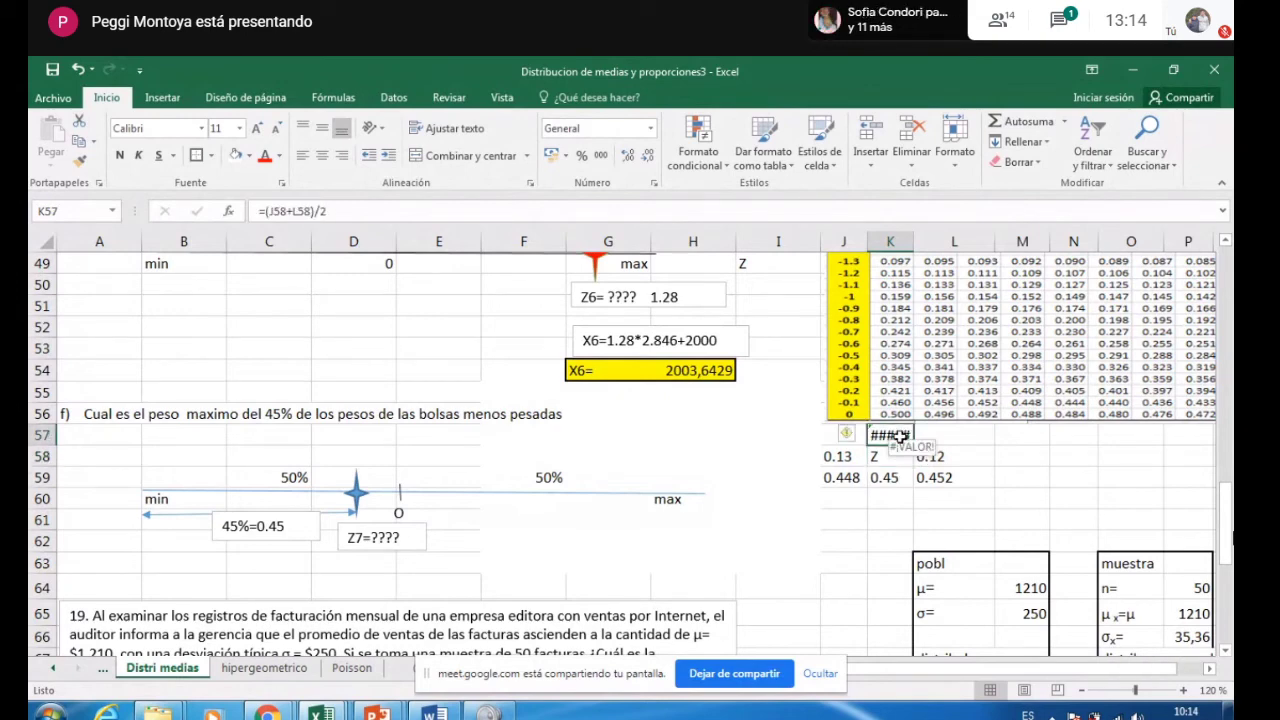
pyautogui.rightClick(900, 437)
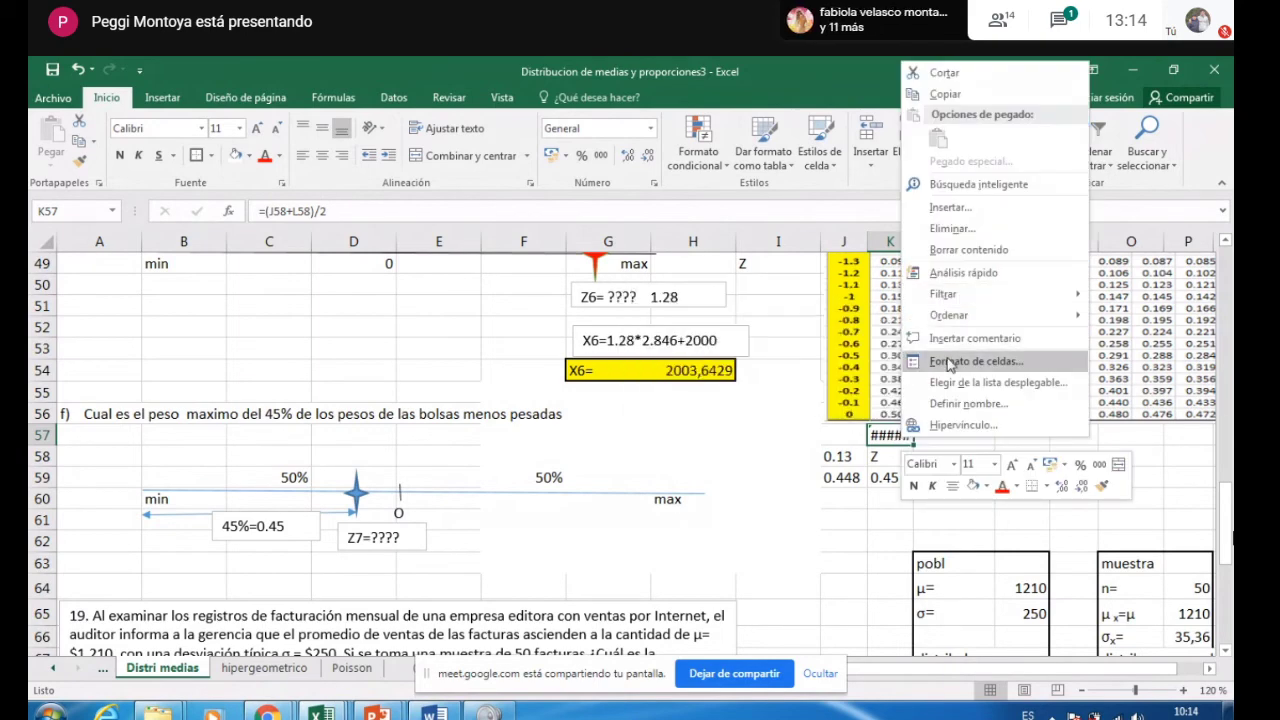
pyautogui.press('Escape')
pyautogui.hotkey('ctrl', '1')
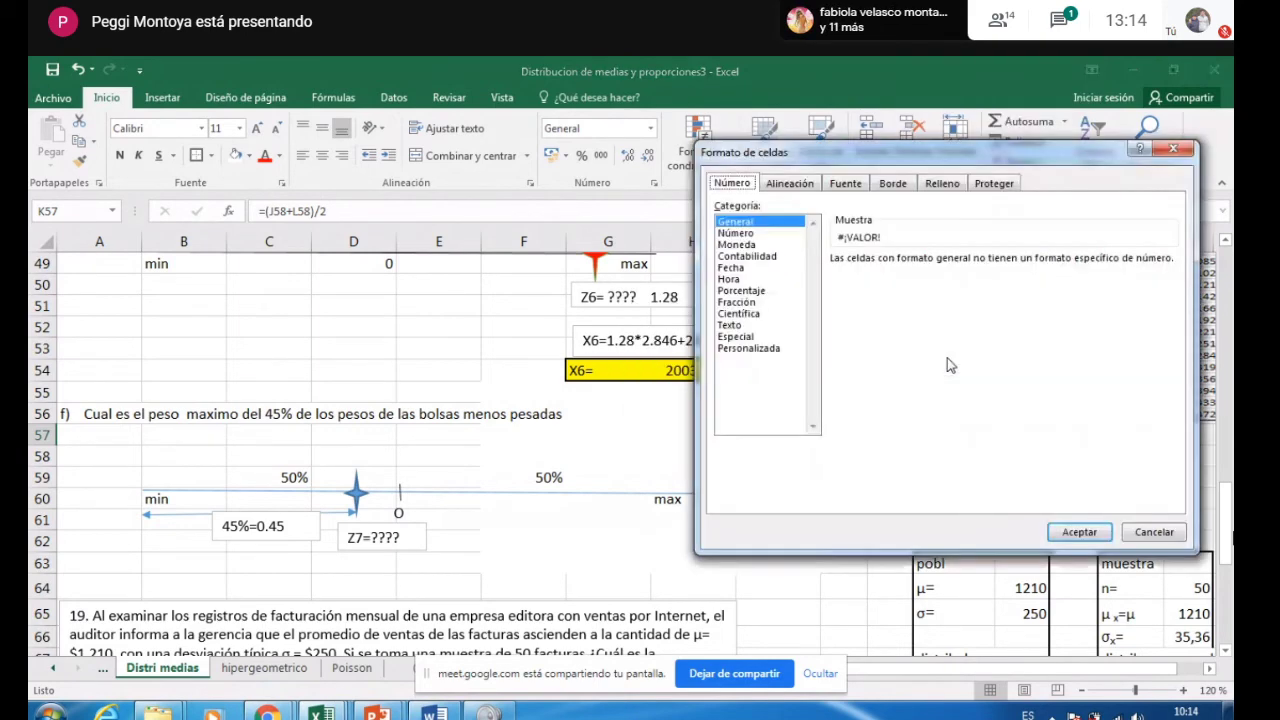
pyautogui.click(759, 234)
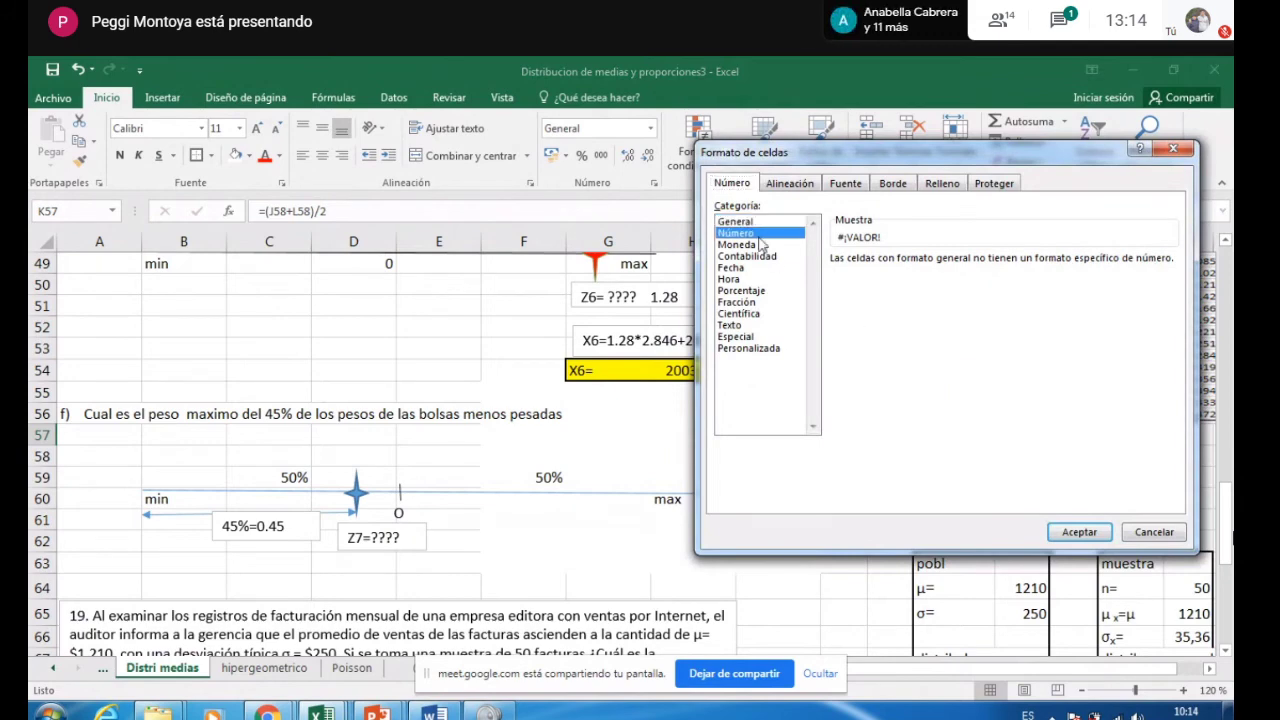
pyautogui.click(1080, 532)
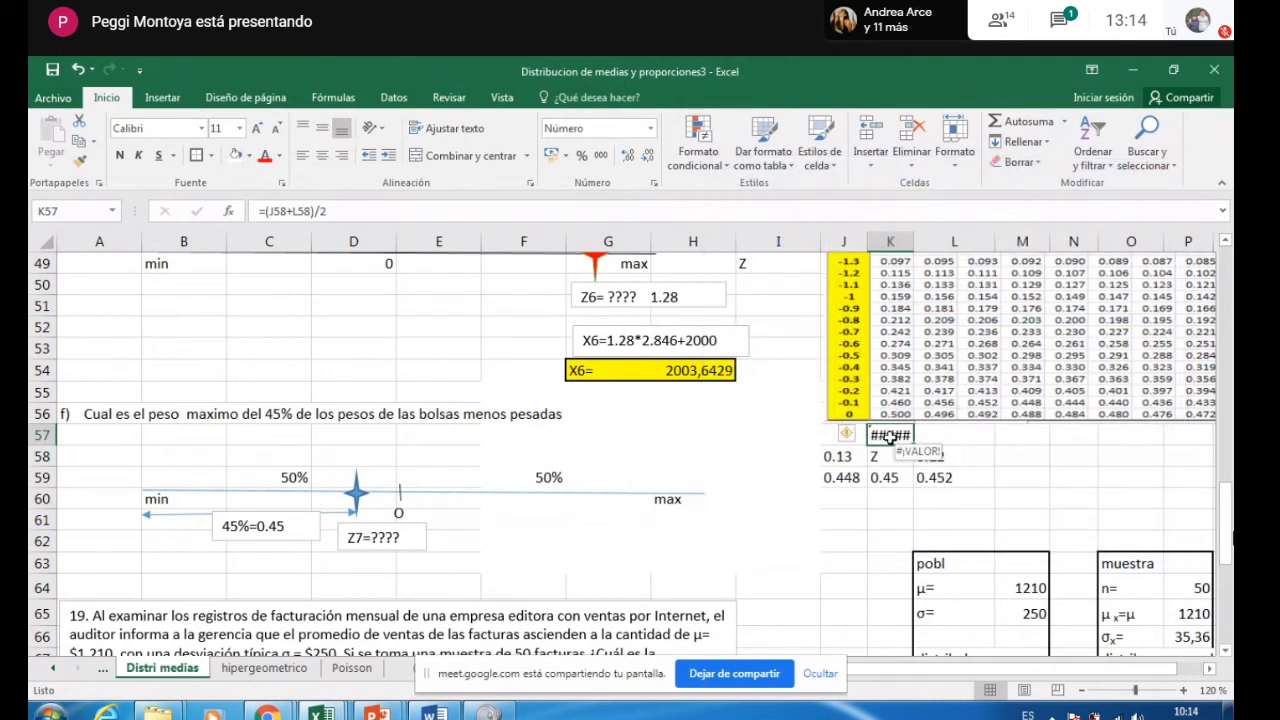
pyautogui.press('Right')
pyautogui.press('Right')
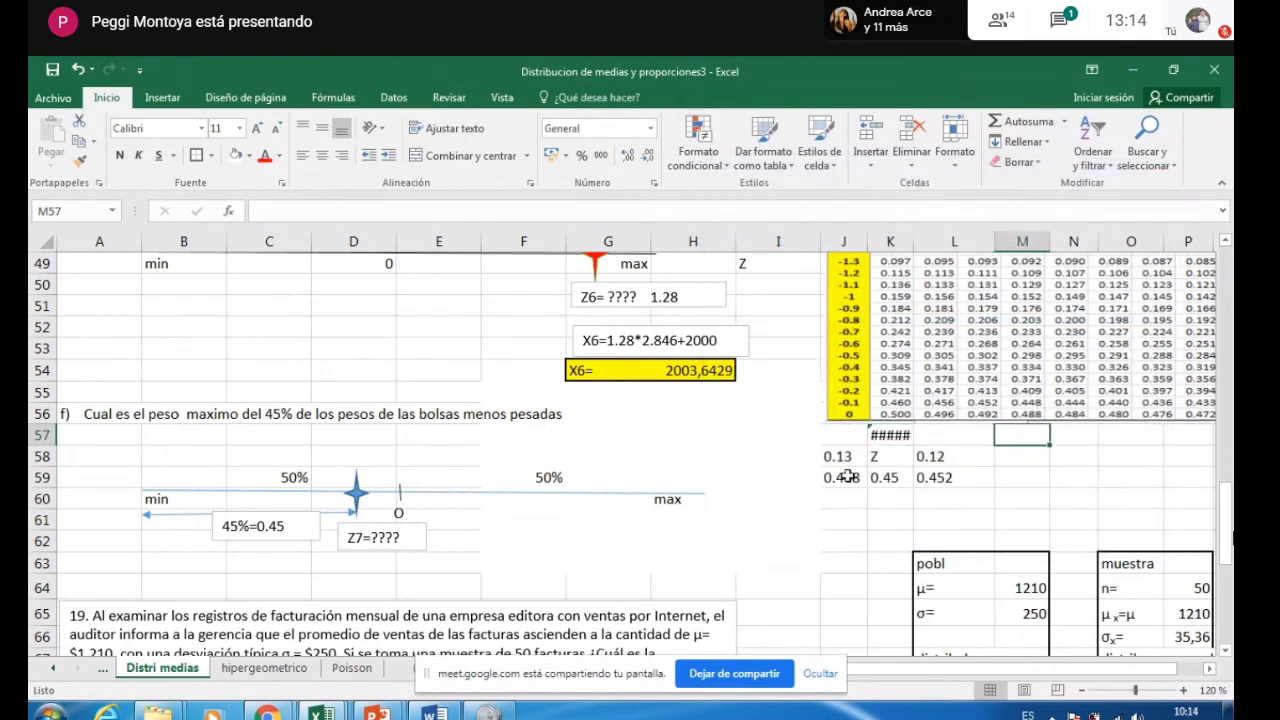
pyautogui.click(892, 434)
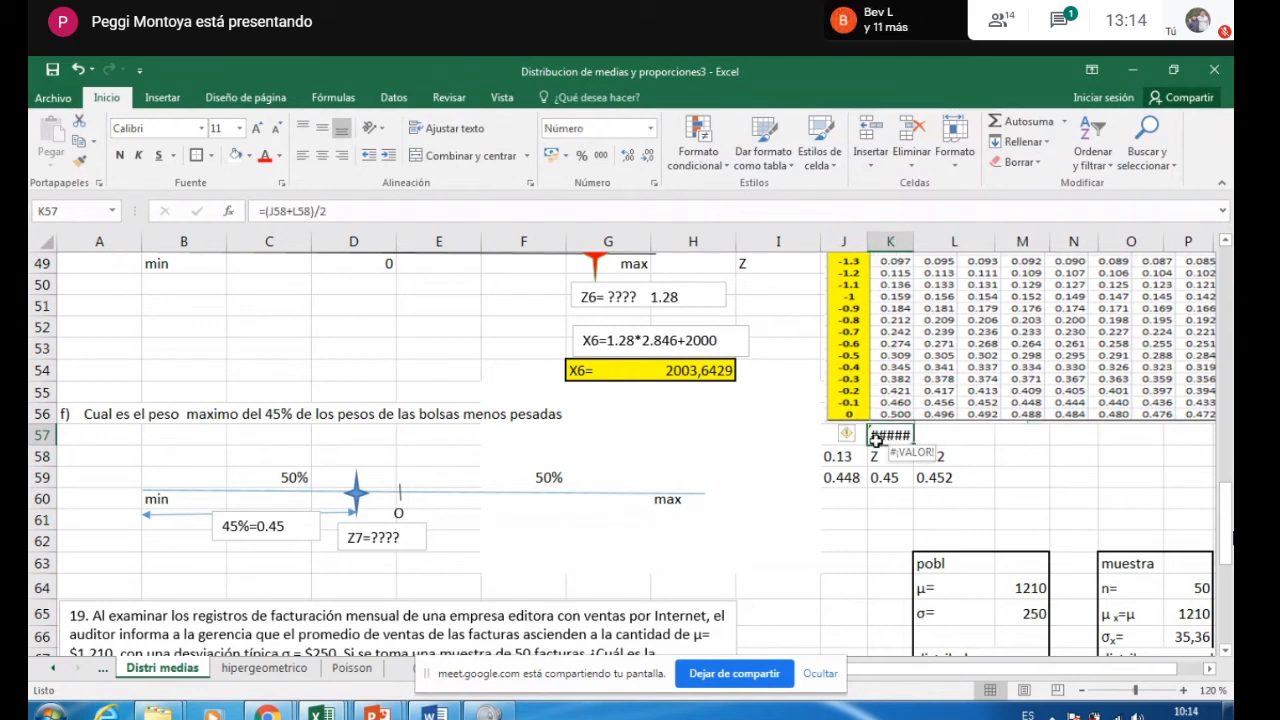
# - Try to change the lower neighbouring Z value in J58 to -0.13 without parentheses
pyautogui.click(832, 456)
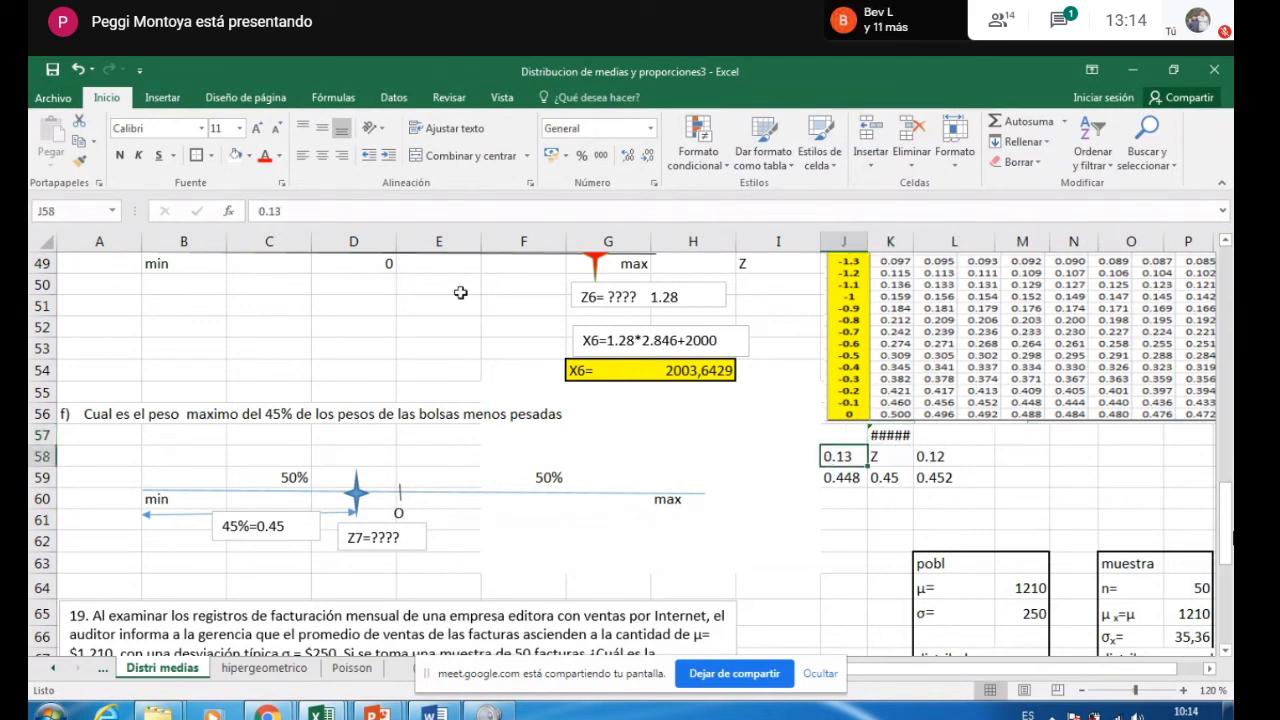
pyautogui.click(260, 212)
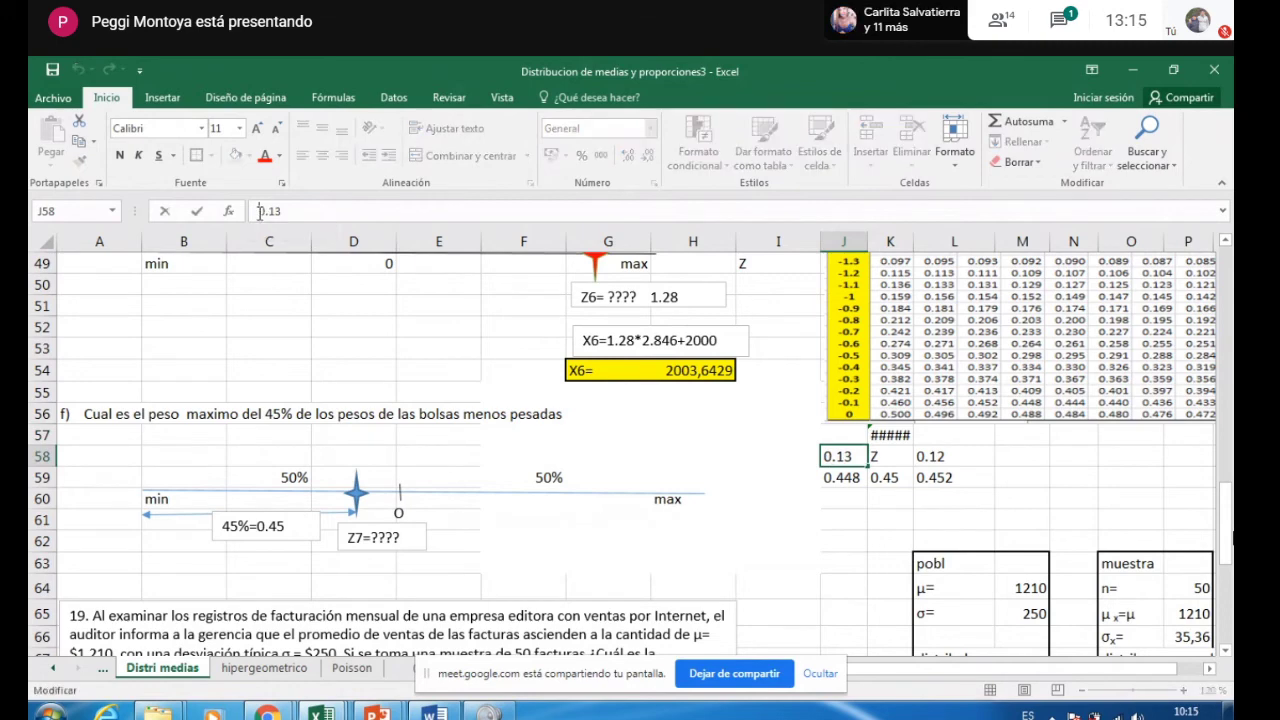
pyautogui.write('-')
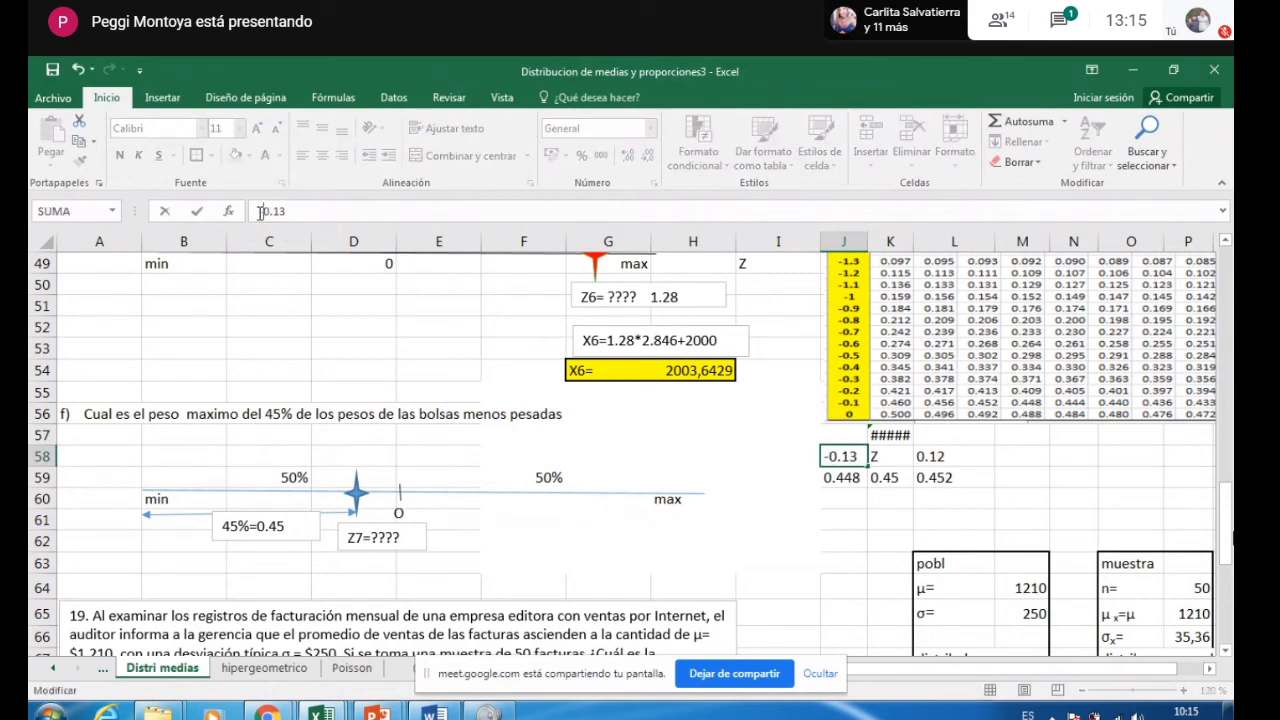
pyautogui.click(927, 456)
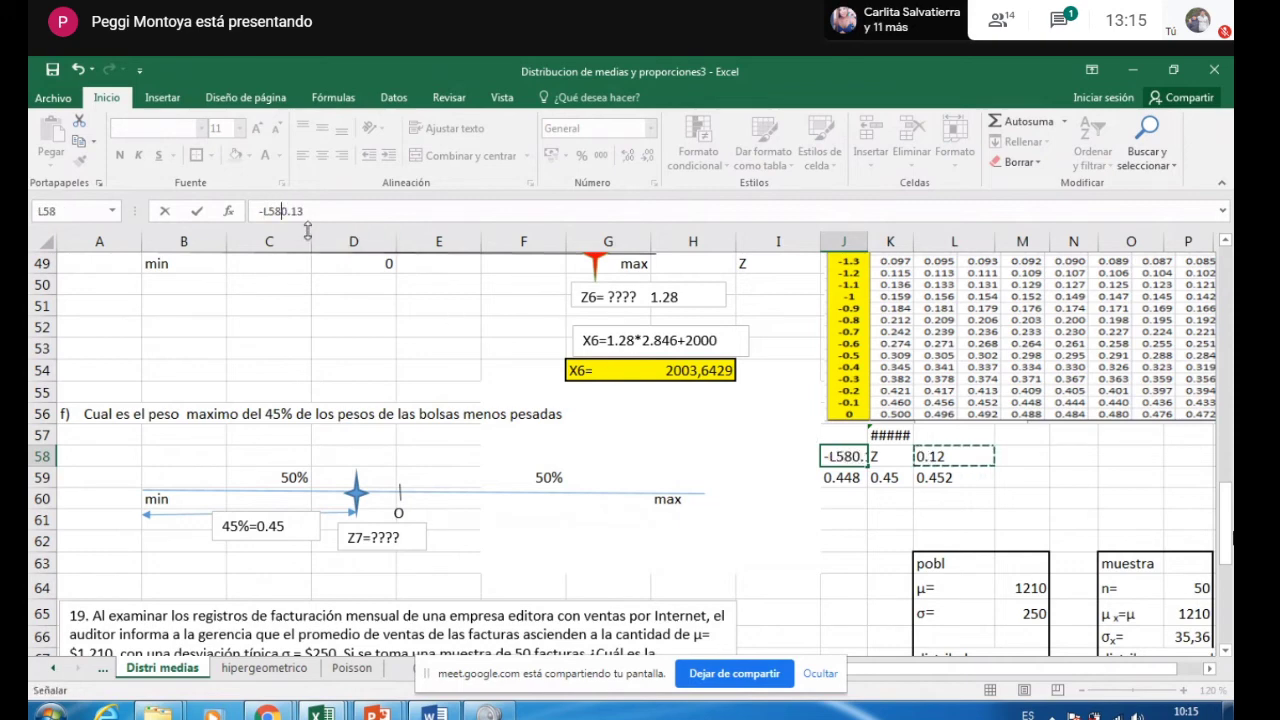
pyautogui.press('BackSpace')
pyautogui.press('BackSpace')
pyautogui.press('BackSpace')
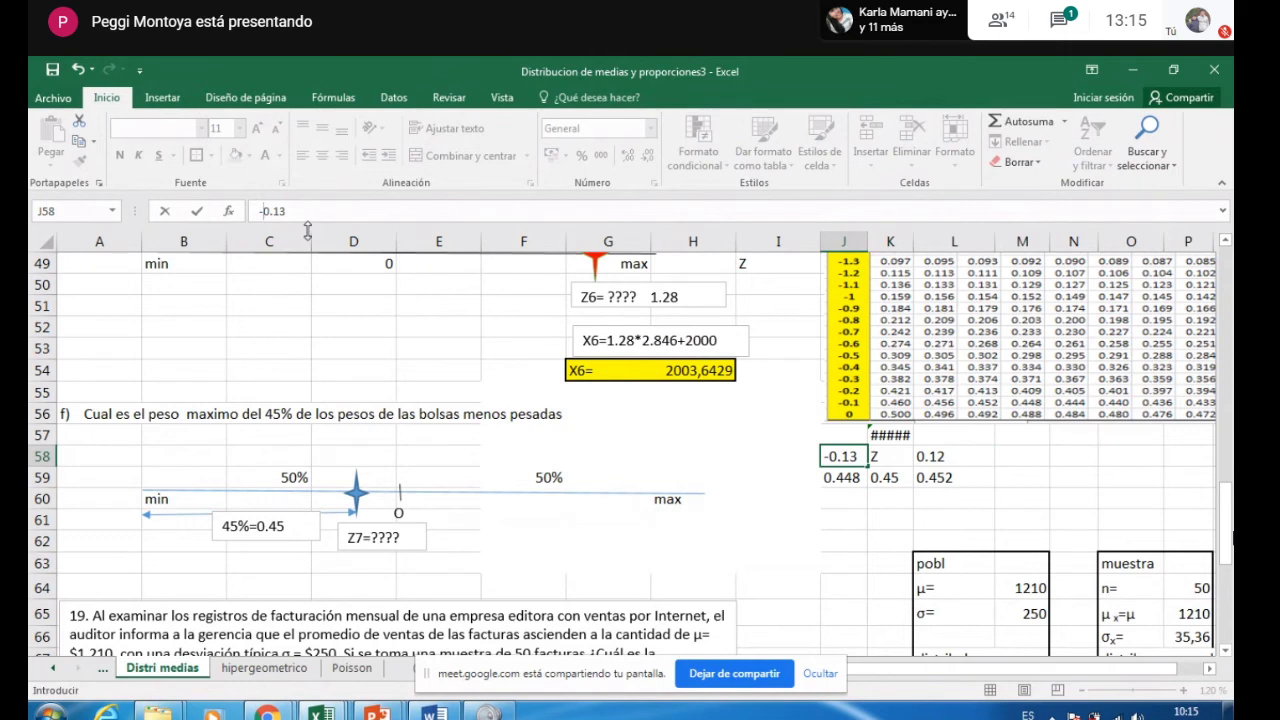
pyautogui.click(259, 210)
pyautogui.press('Return')
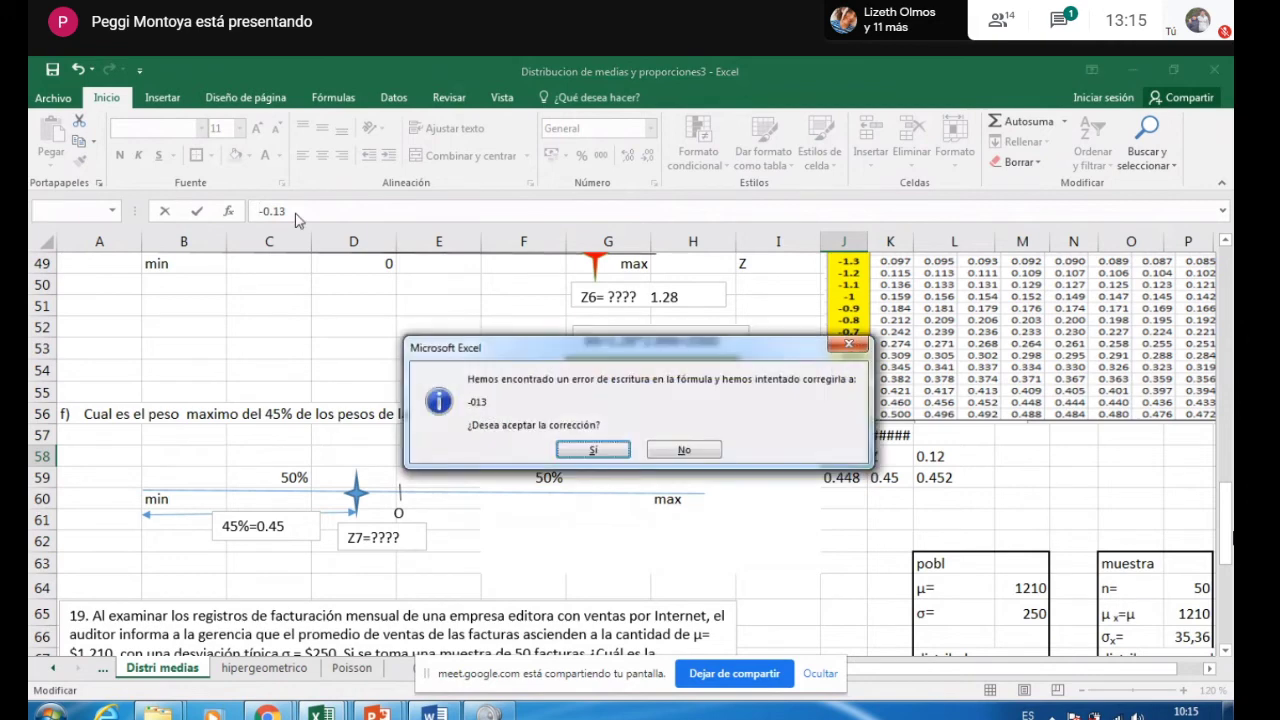
pyautogui.click(670, 450)
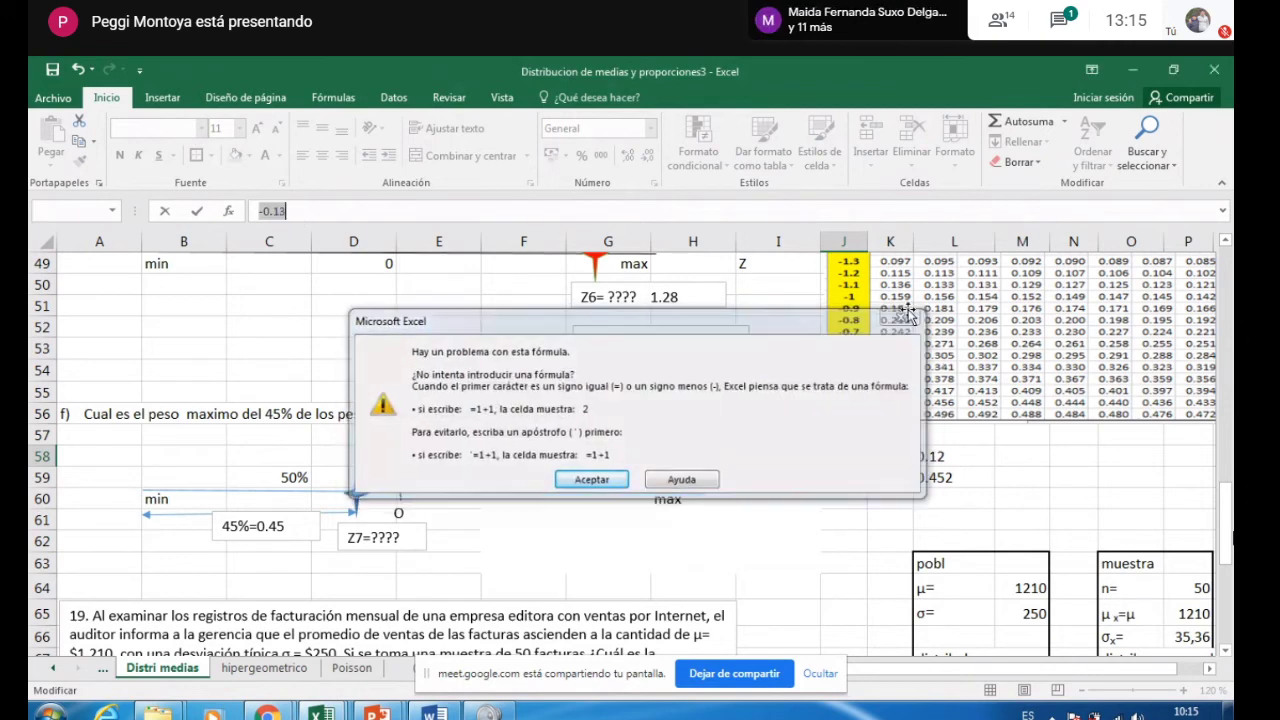
pyautogui.press('Return')
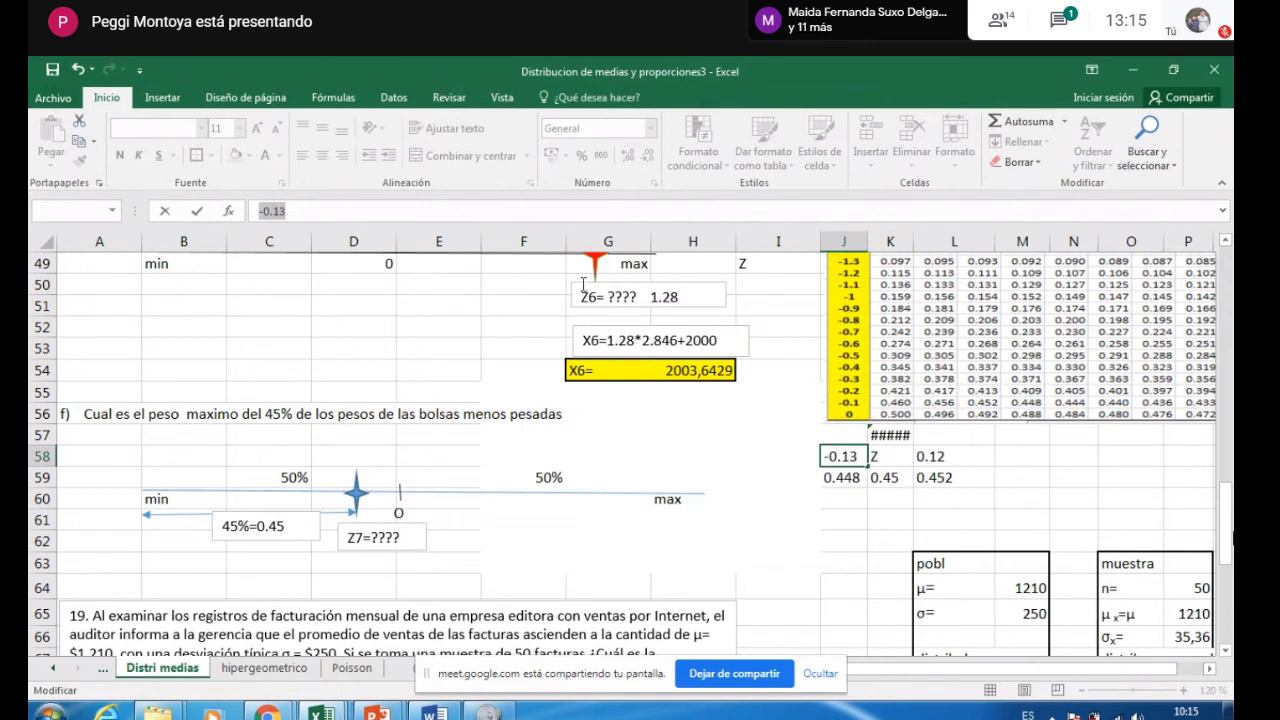
# - Enter the lower neighbouring Z value in J58 as (-0.13), with parentheses
pyautogui.write(')')
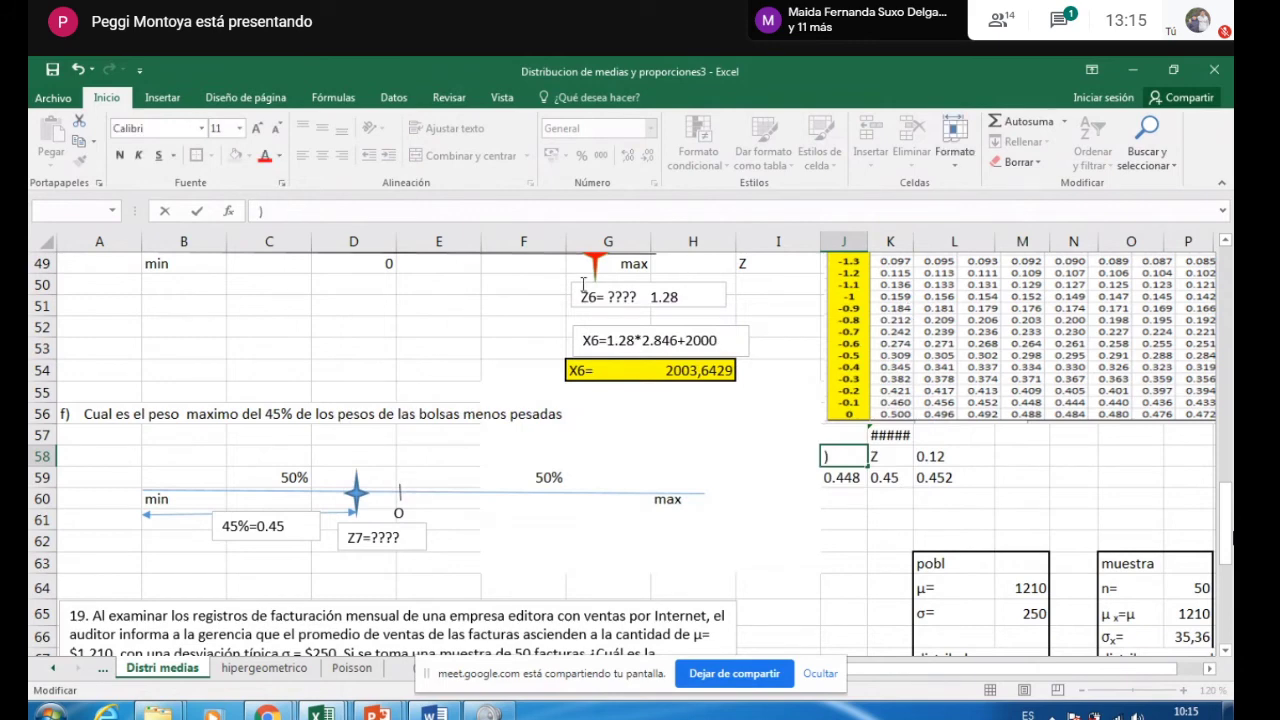
pyautogui.press('BackSpace')
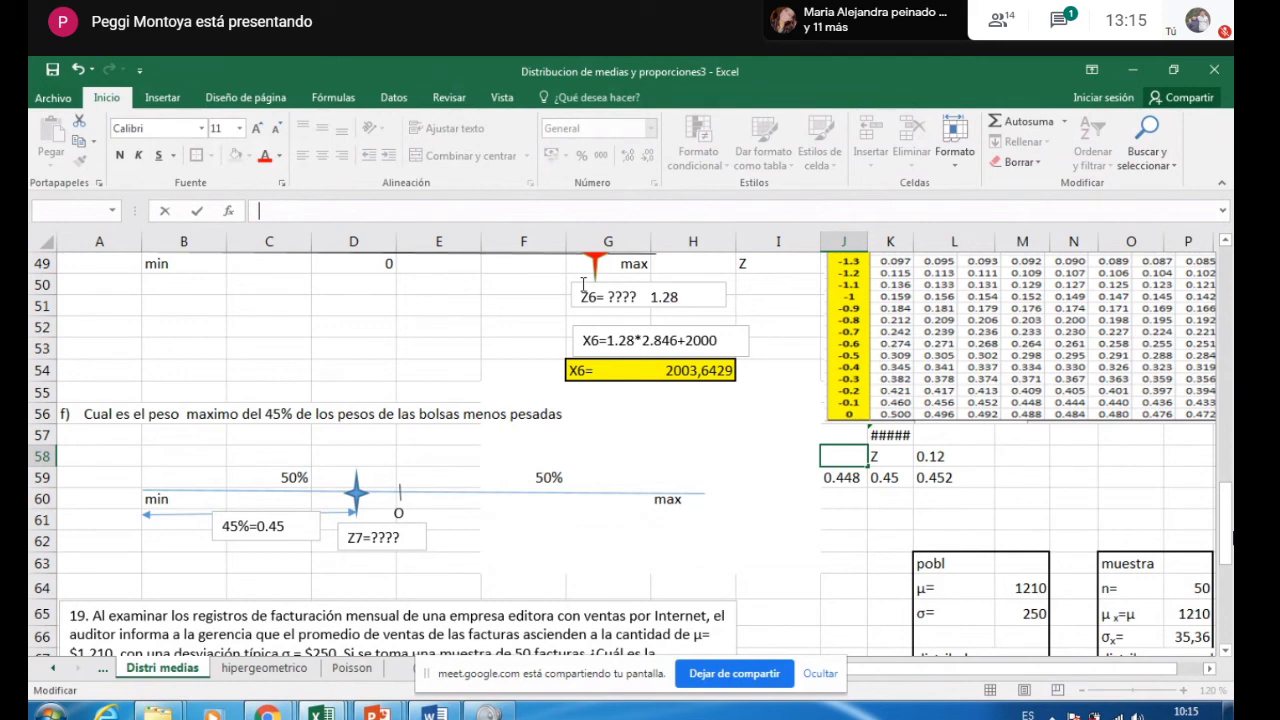
pyautogui.write('(-09,13')
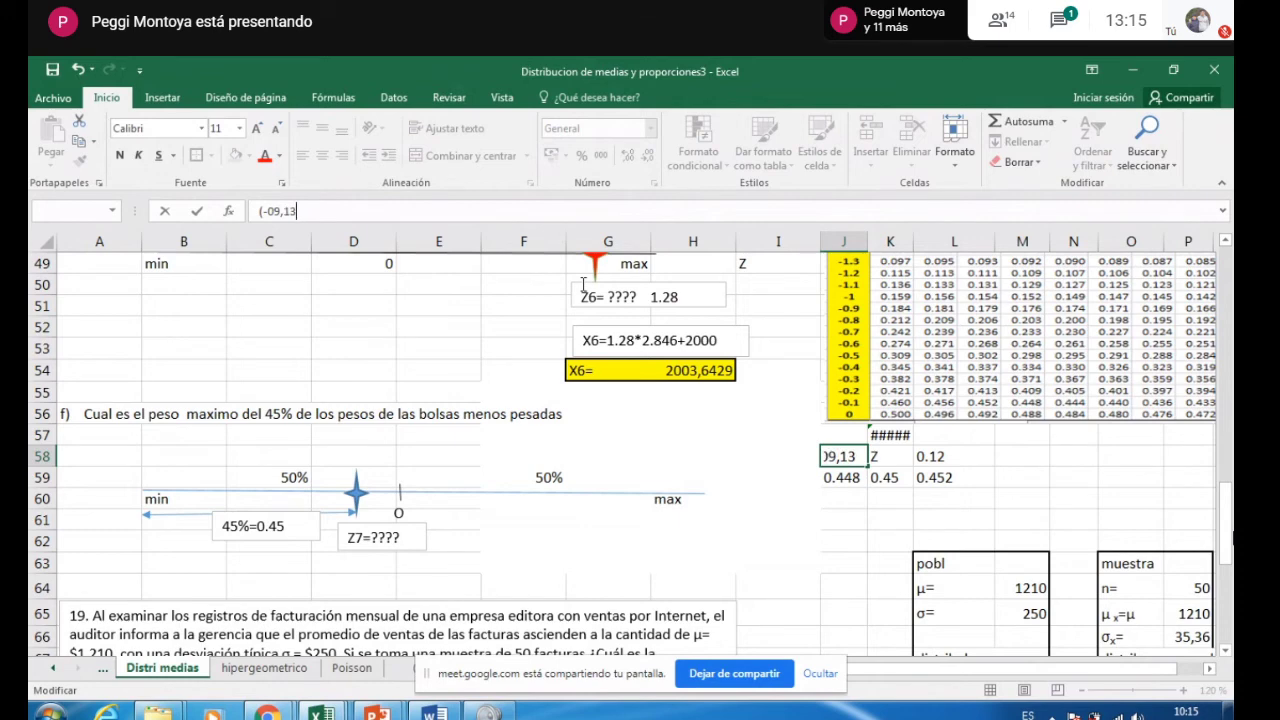
pyautogui.press('BackSpace')
pyautogui.write('.')
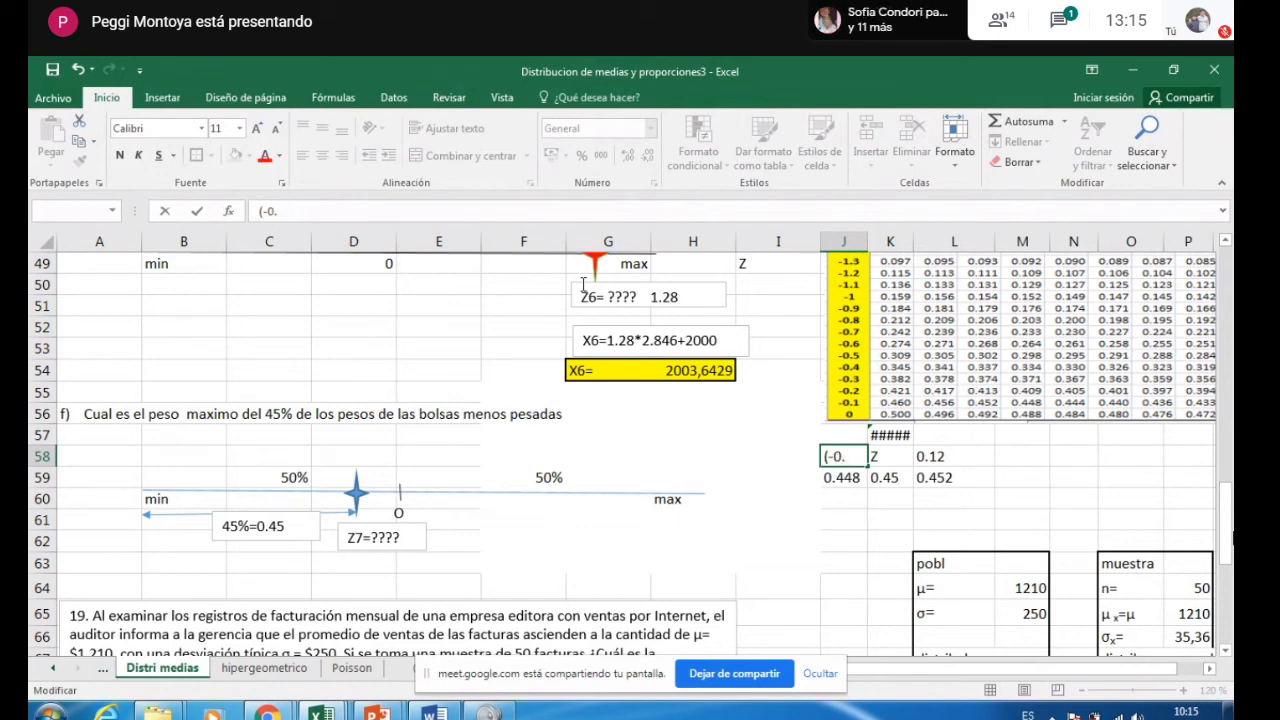
pyautogui.write('13)')
pyautogui.click(583, 285)
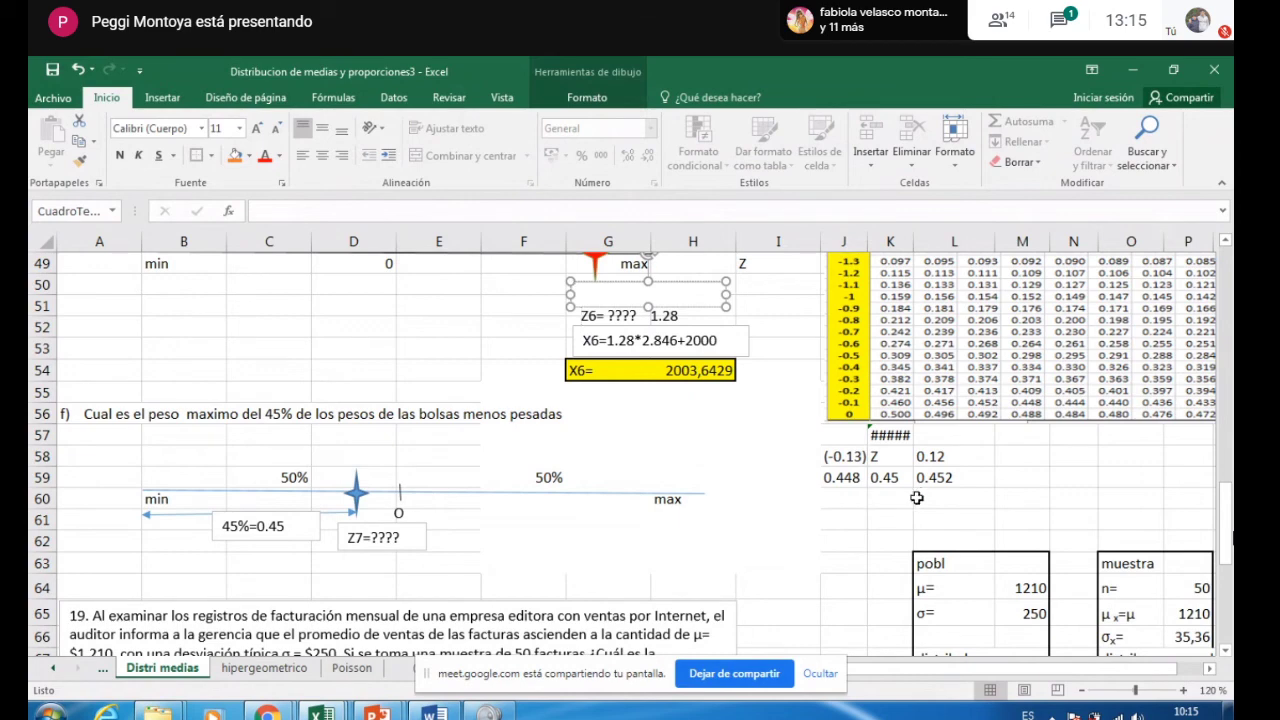
# - Change the upper neighbouring Z value in L58 to (-0.12), with parentheses
pyautogui.click(929, 456)
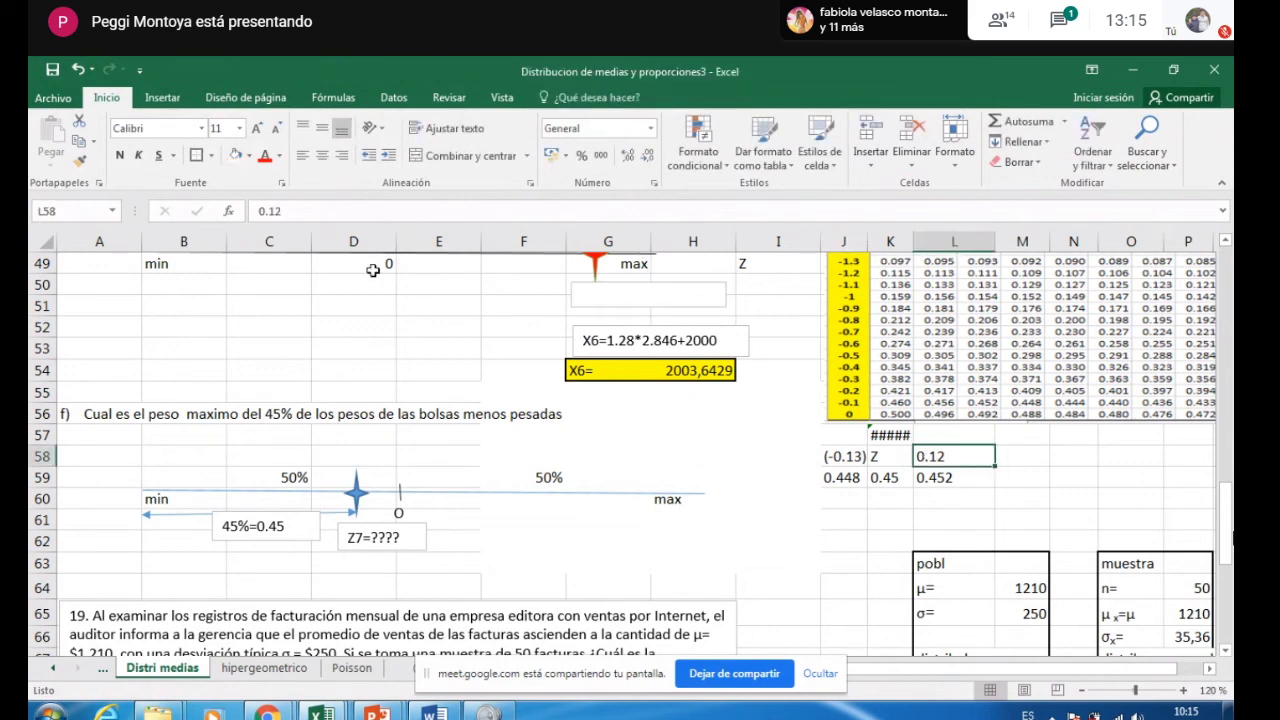
pyautogui.click(259, 211)
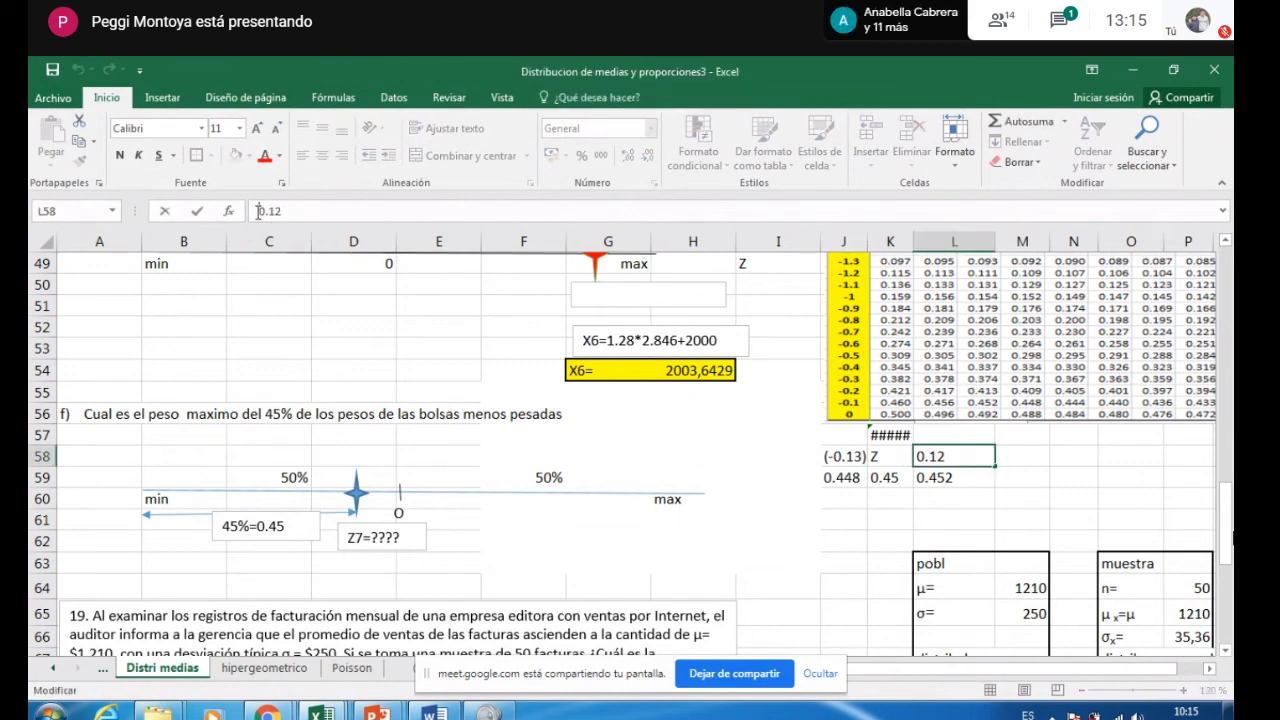
pyautogui.write('(-')
pyautogui.press('End')
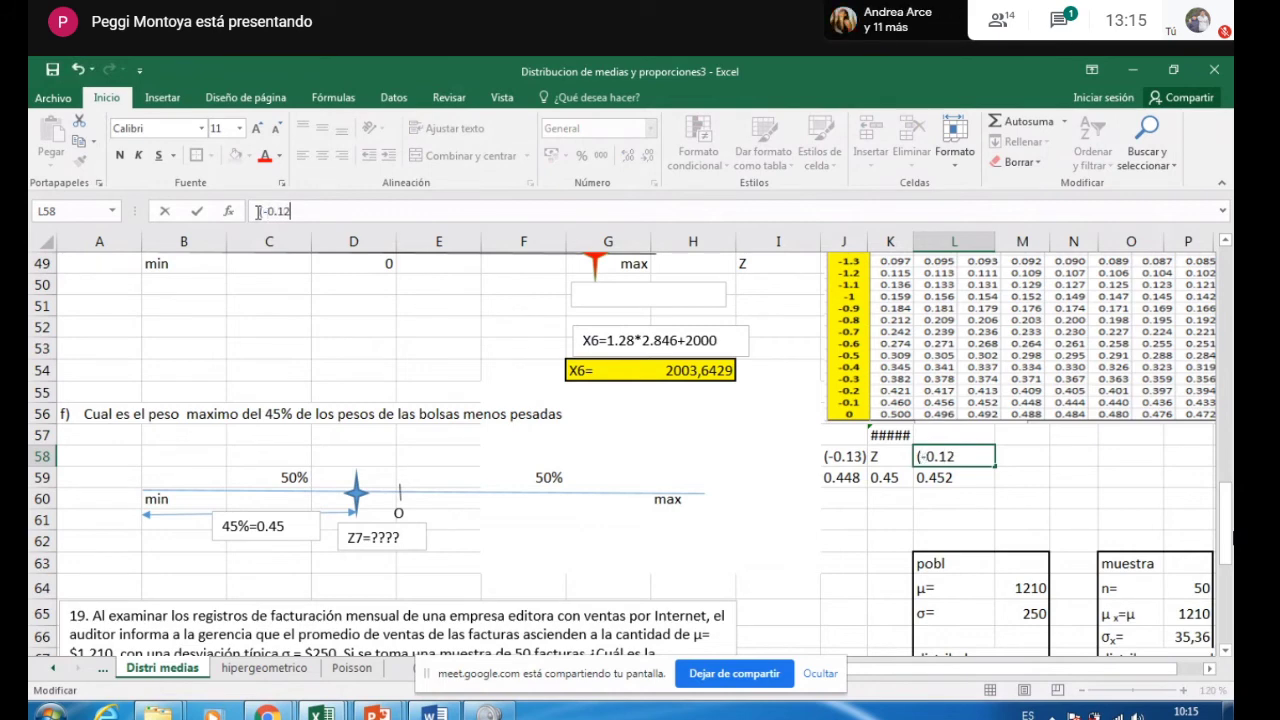
pyautogui.write(')')
pyautogui.press('Return')
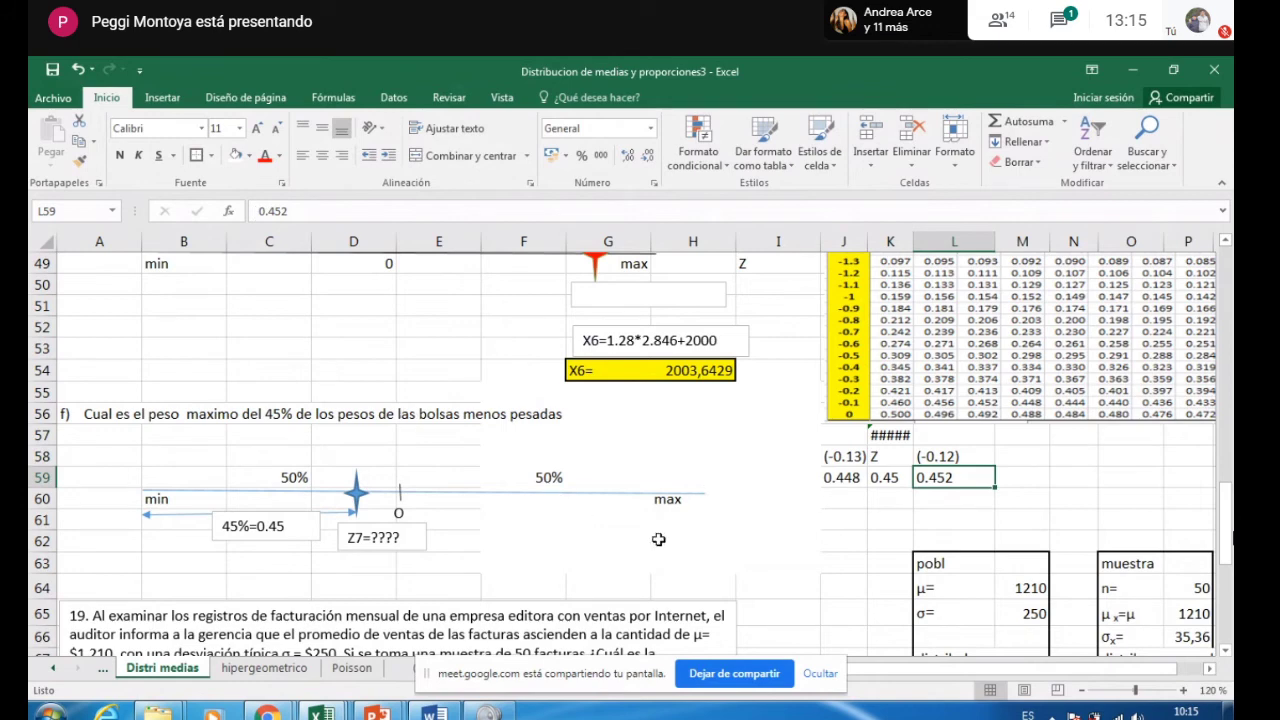
# - Add the value -0.125 after Z7=???? in the text box under the part f diagram and colour it red
pyautogui.click(405, 537)
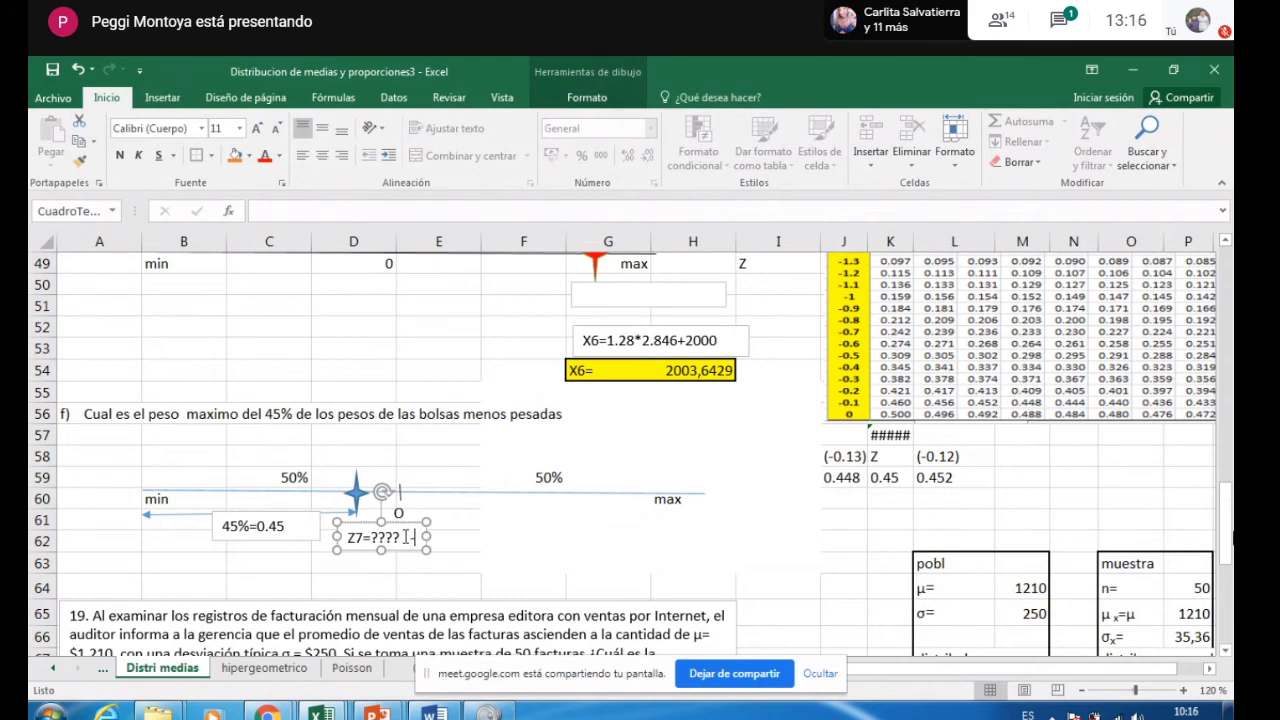
pyautogui.write('0.125')
pyautogui.moveTo(431, 538)
pyautogui.mouseDown()
pyautogui.moveTo(498, 538)
pyautogui.moveTo(409, 538)
pyautogui.mouseUp()
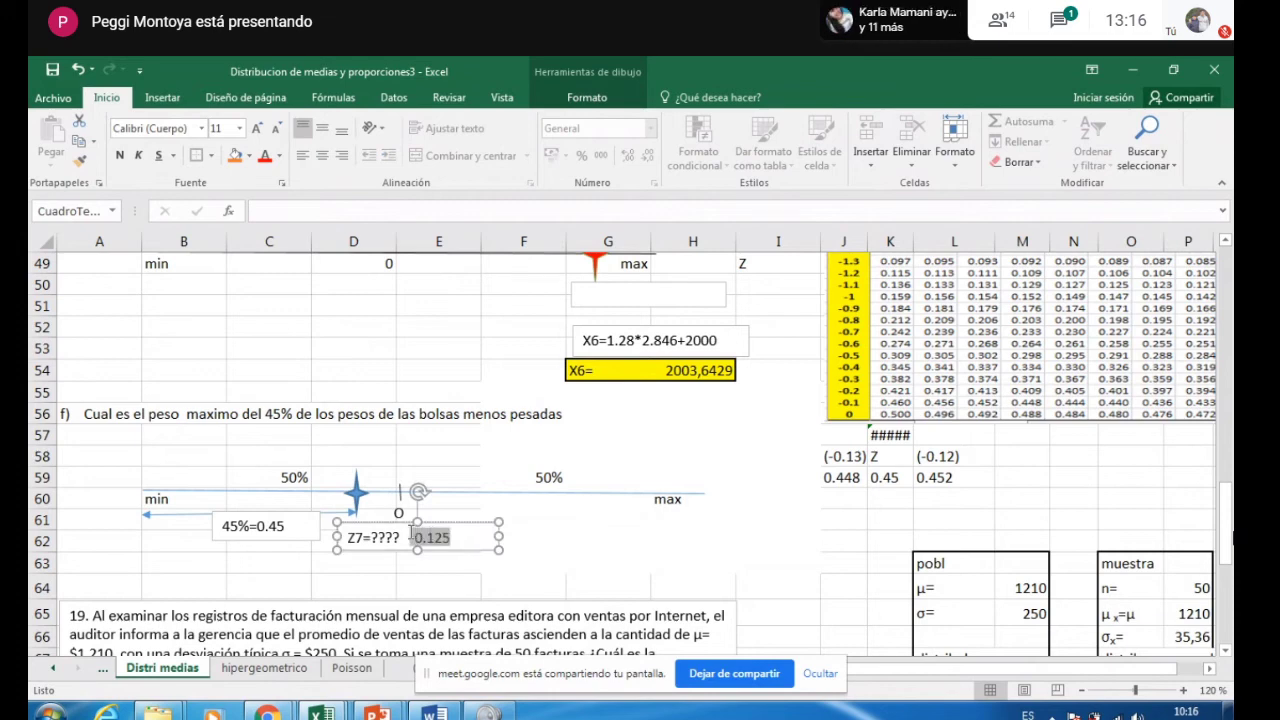
pyautogui.click(270, 157)
# - Start the X7 expression in D64 with X7=(-0.125*2.486)+ below the part f diagram
pyautogui.click(360, 584)
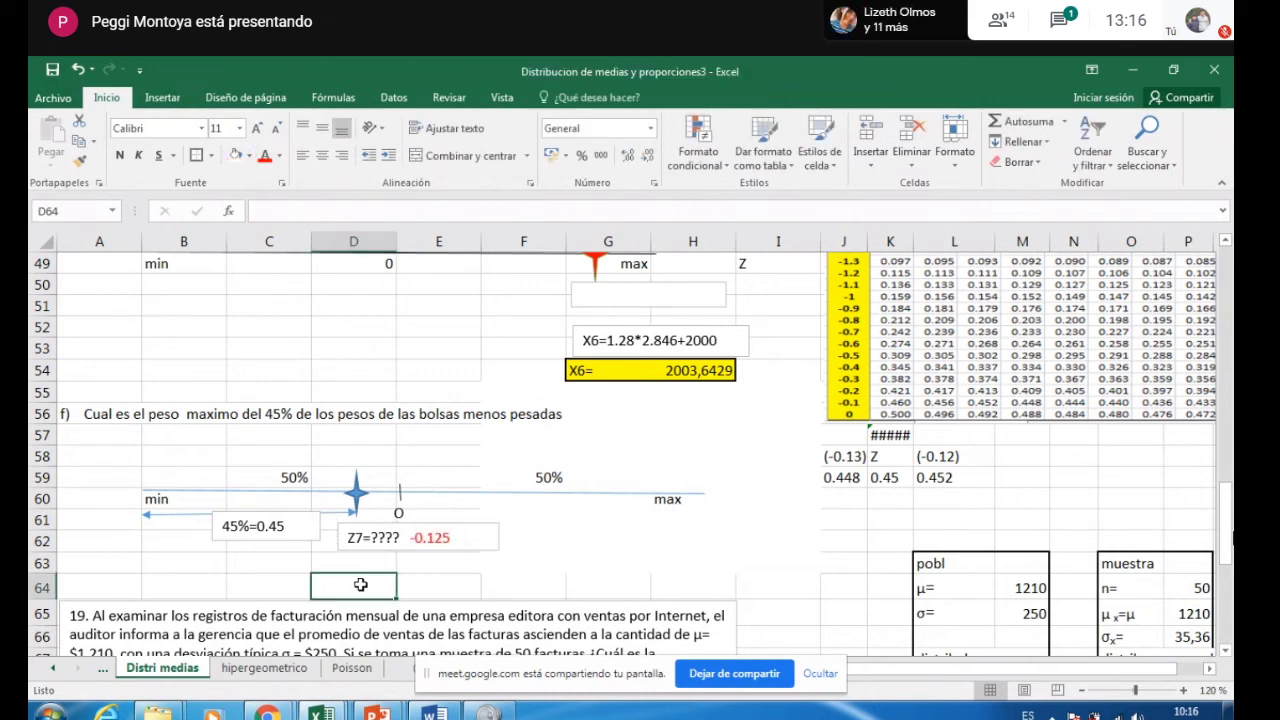
pyautogui.write('X')
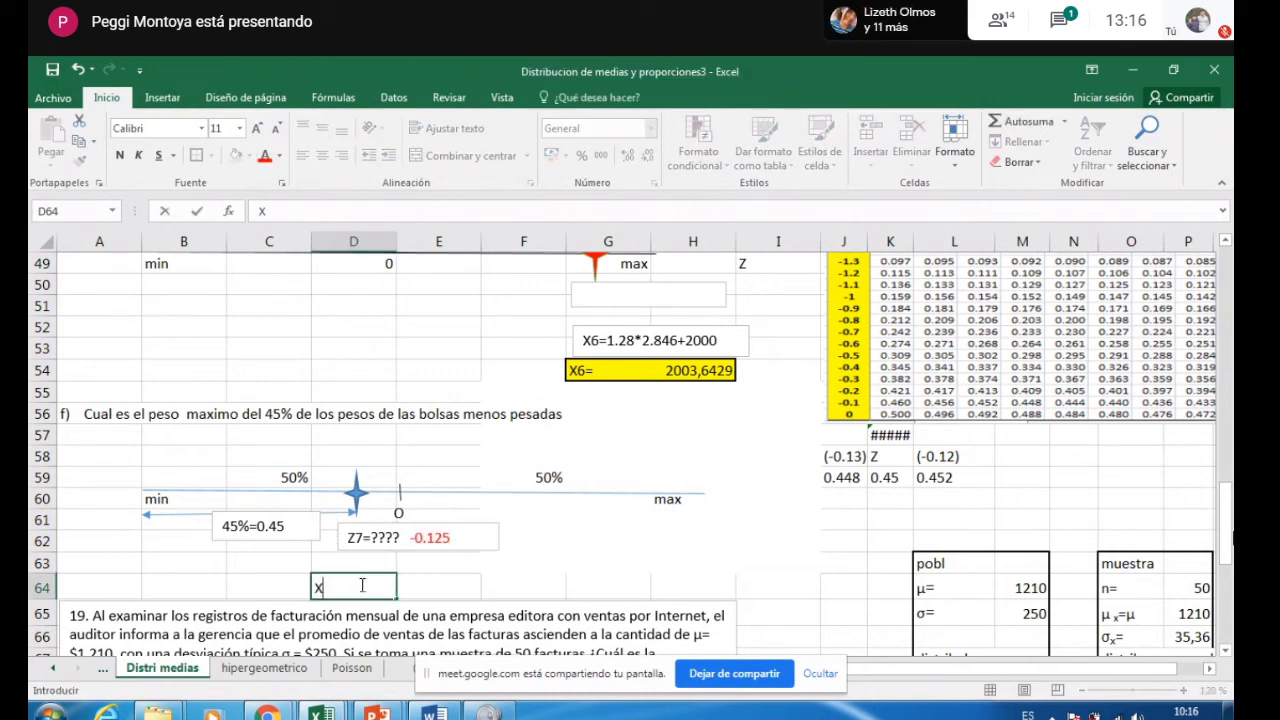
pyautogui.write('/')
pyautogui.press('BackSpace')
pyautogui.write('7')
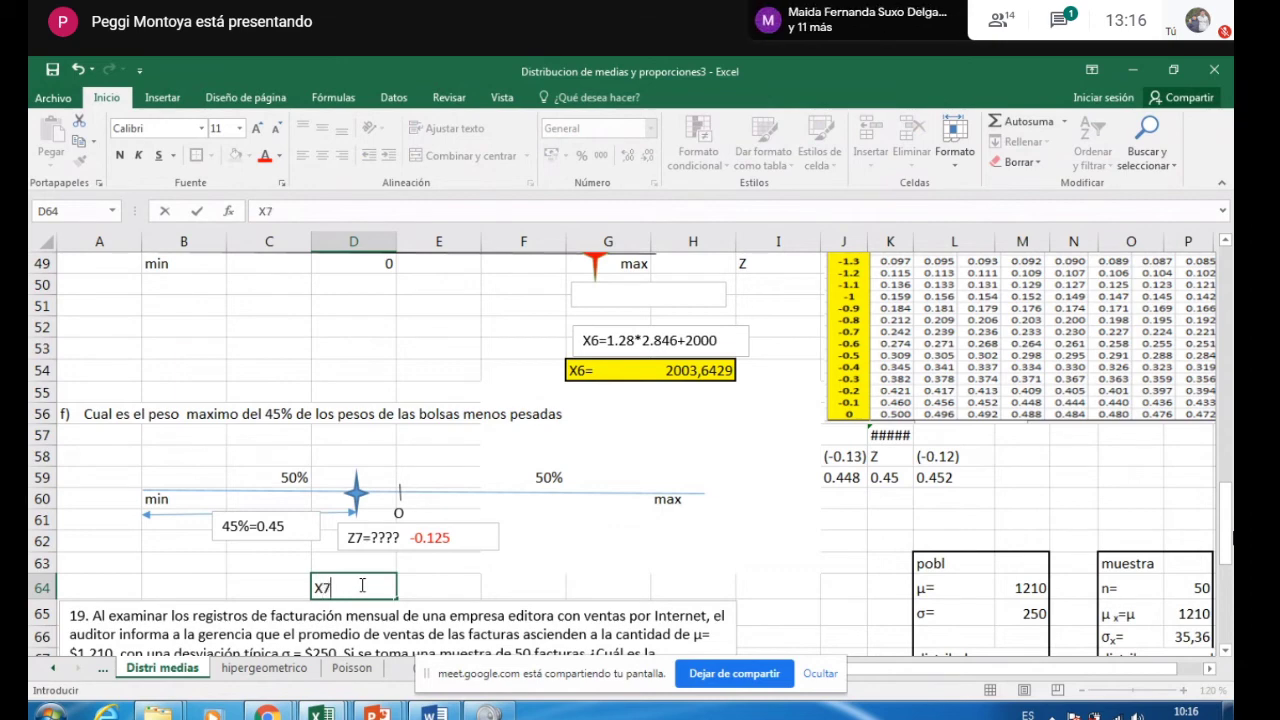
pyautogui.write('=(-0.125*2.486)+')
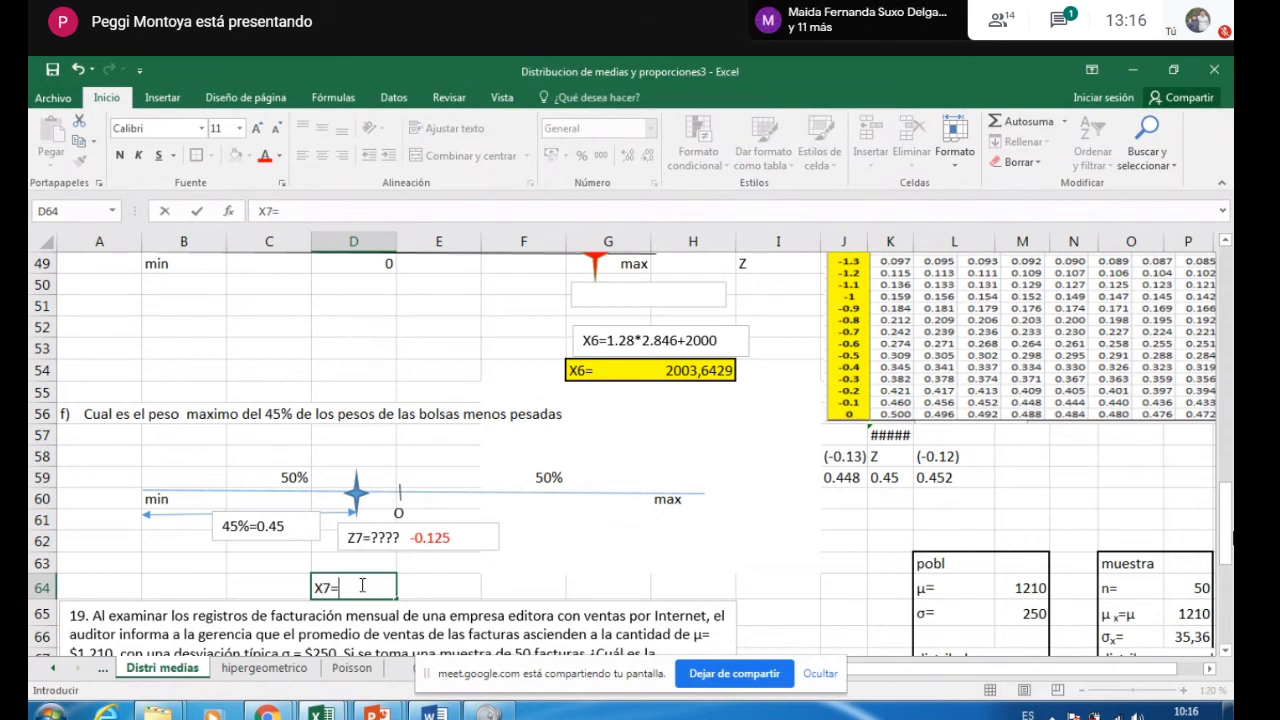
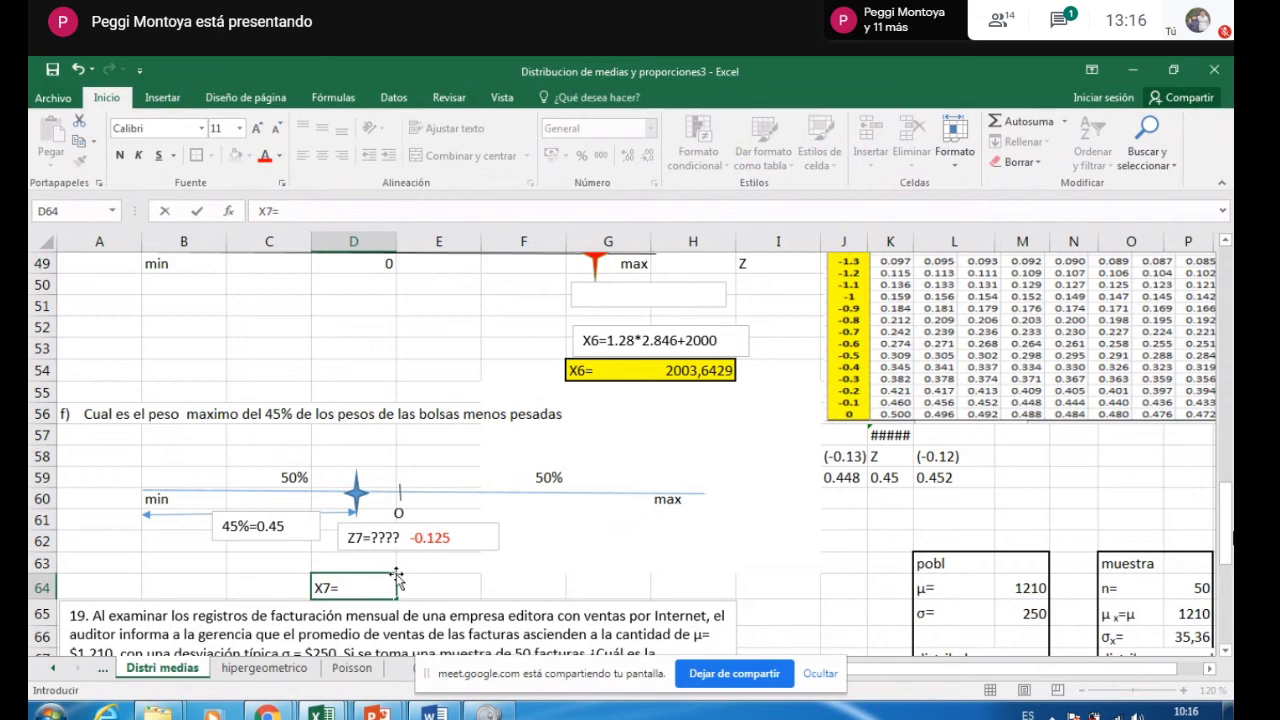
pyautogui.write('(-0.1')
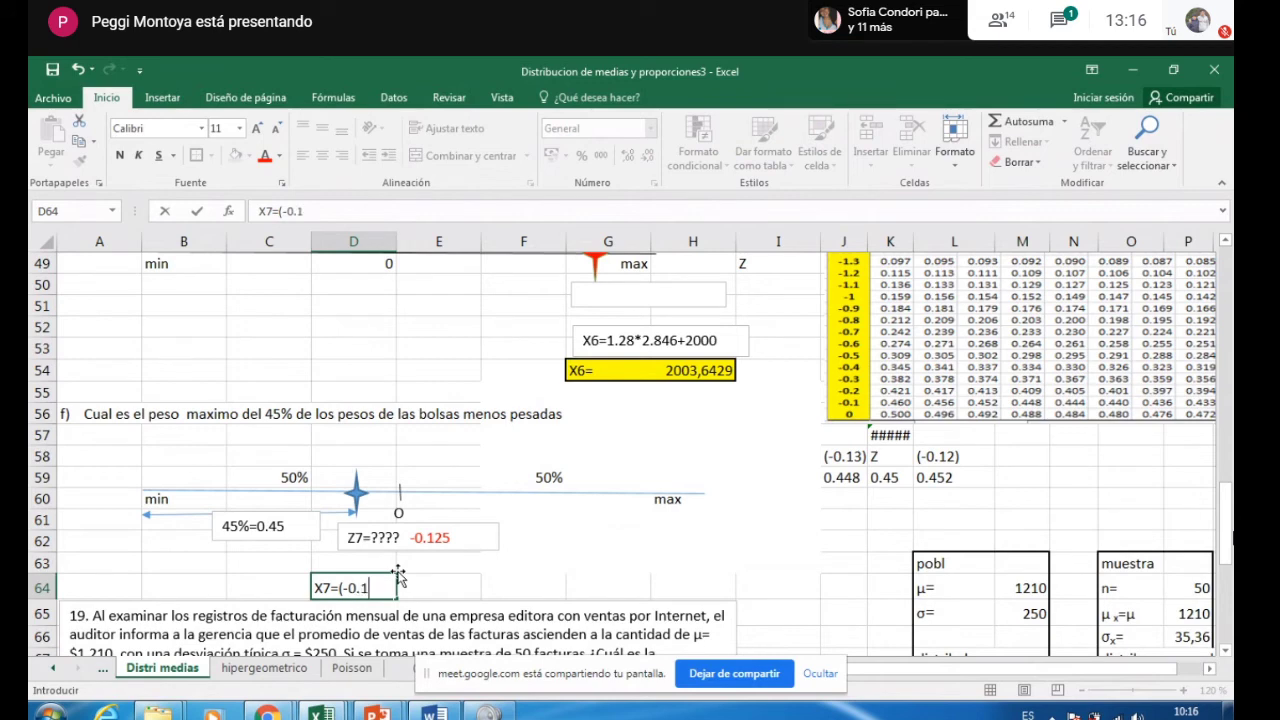
pyautogui.write('25')
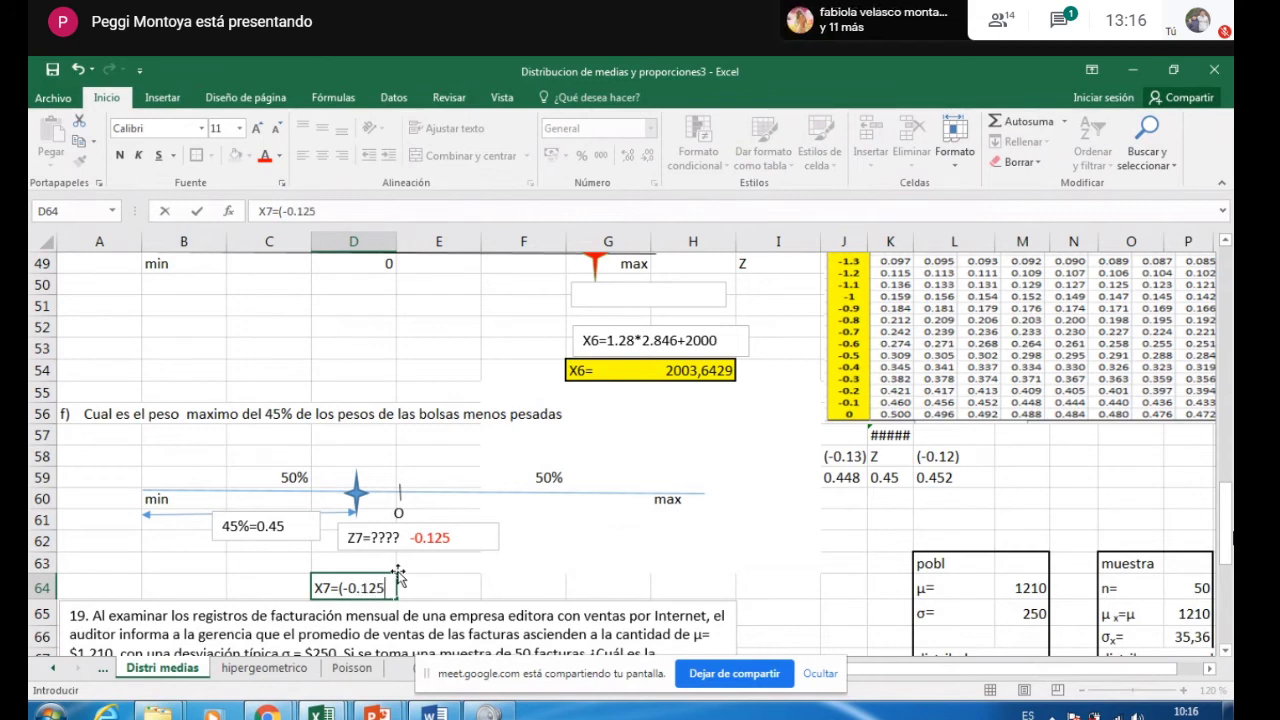
pyautogui.write('*')
pyautogui.write('2,')
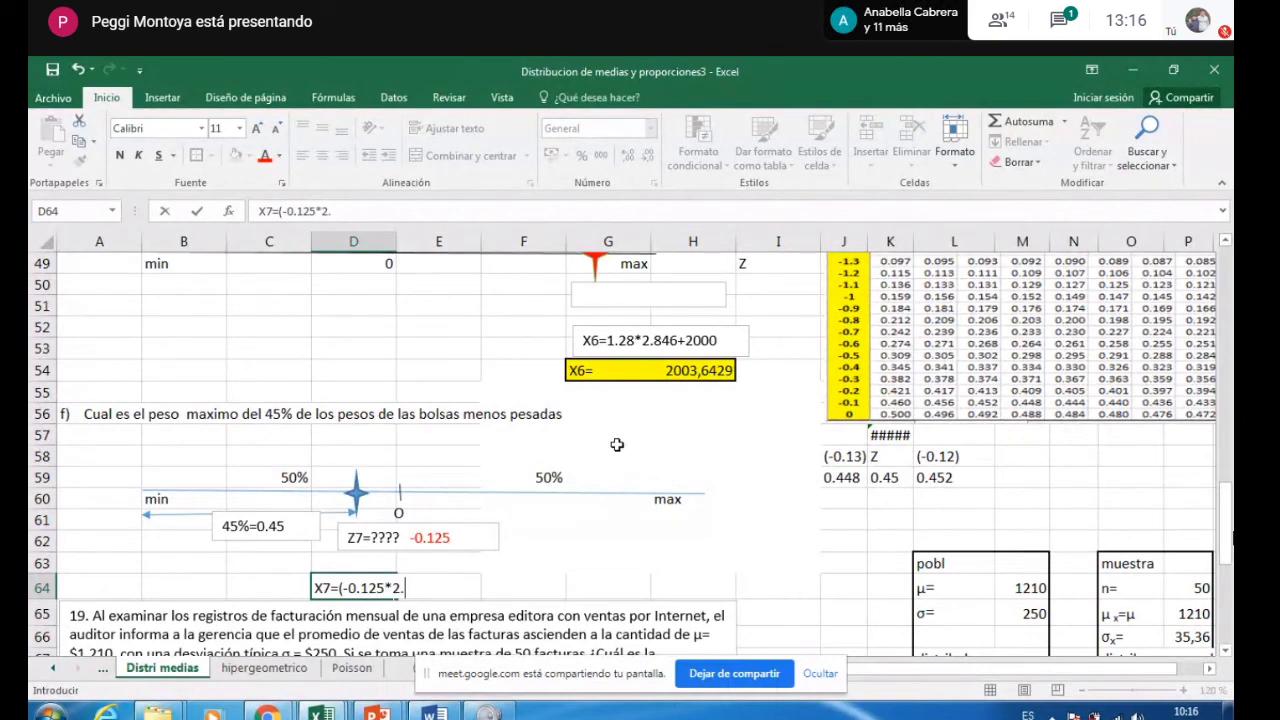
pyautogui.write('48')
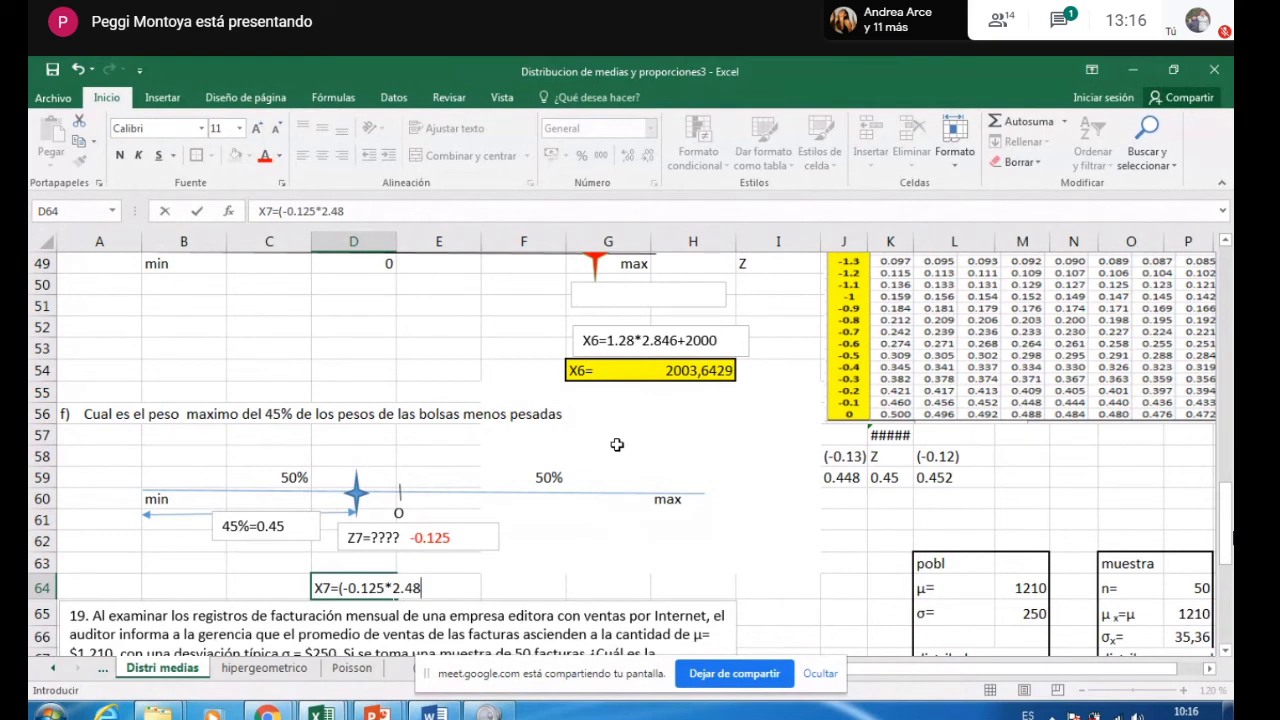
pyautogui.write('6)')
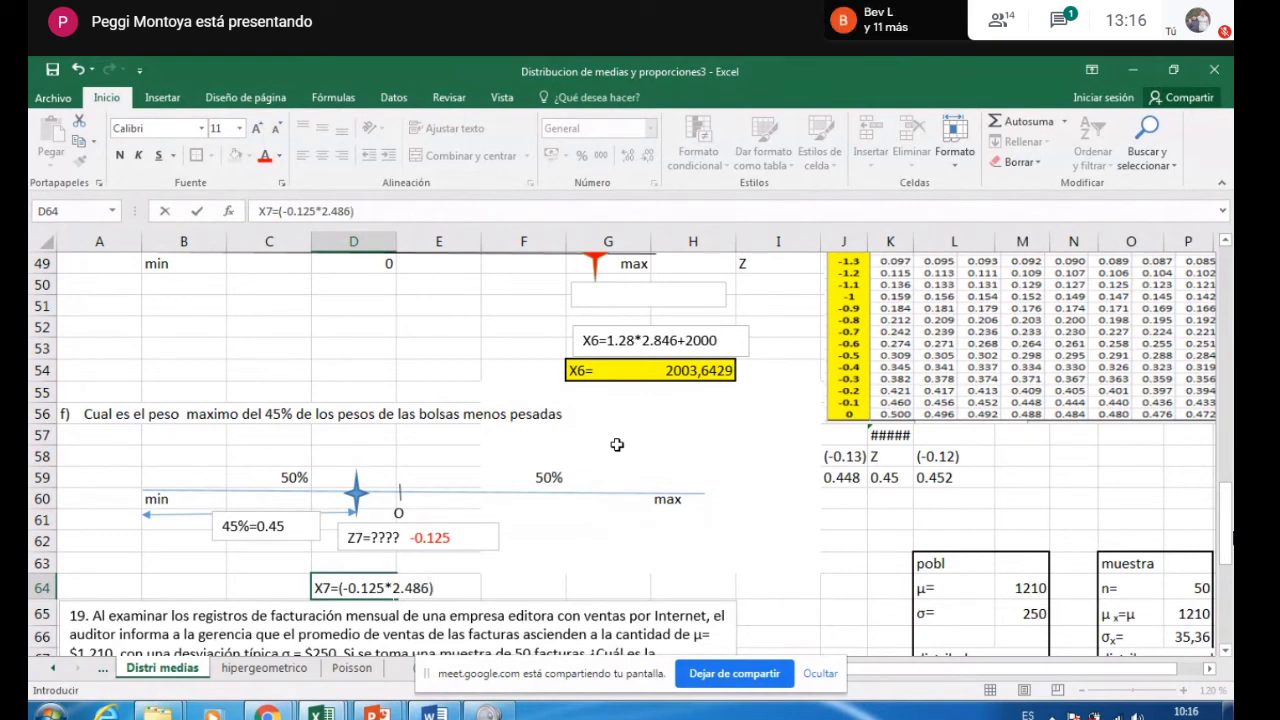
pyautogui.write('+')
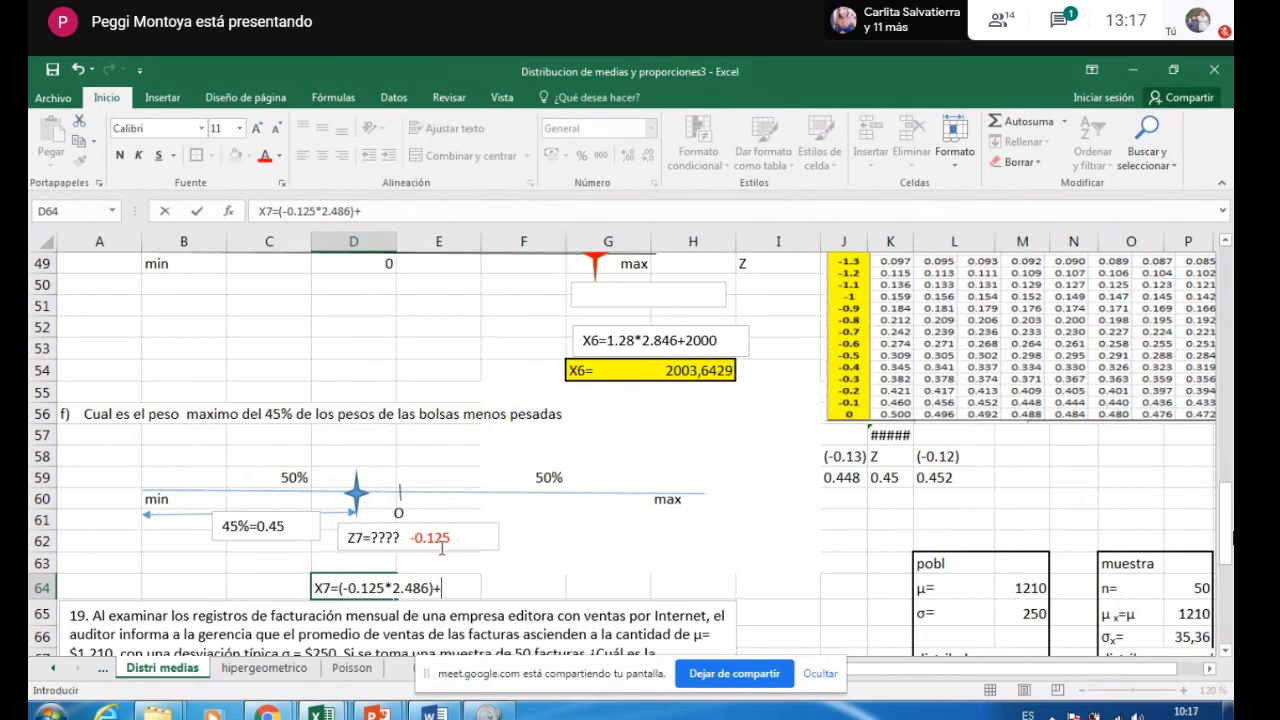
# - Correct the multiplier in D64 to 2.846 and complete the expression as X7=(-0.125*2.846)+2000
pyautogui.click(406, 588)
pyautogui.write('8')
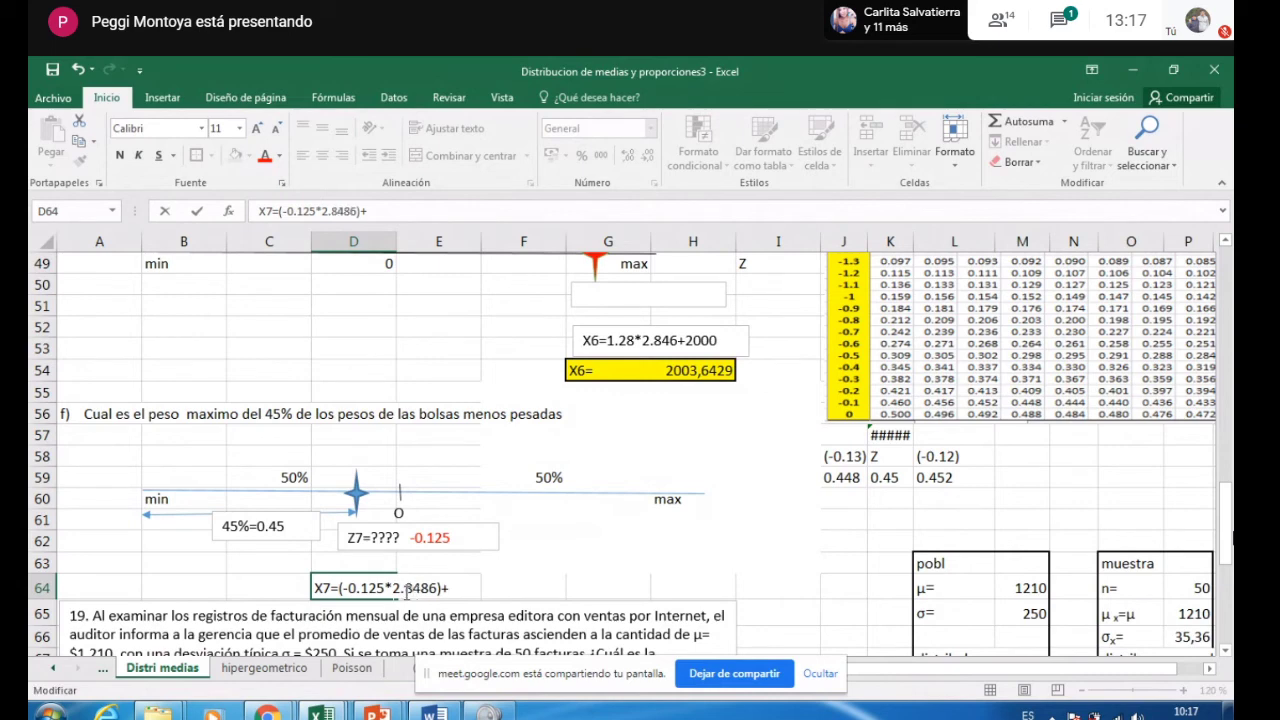
pyautogui.click(421, 588)
pyautogui.press('BackSpace')
pyautogui.write('2000')
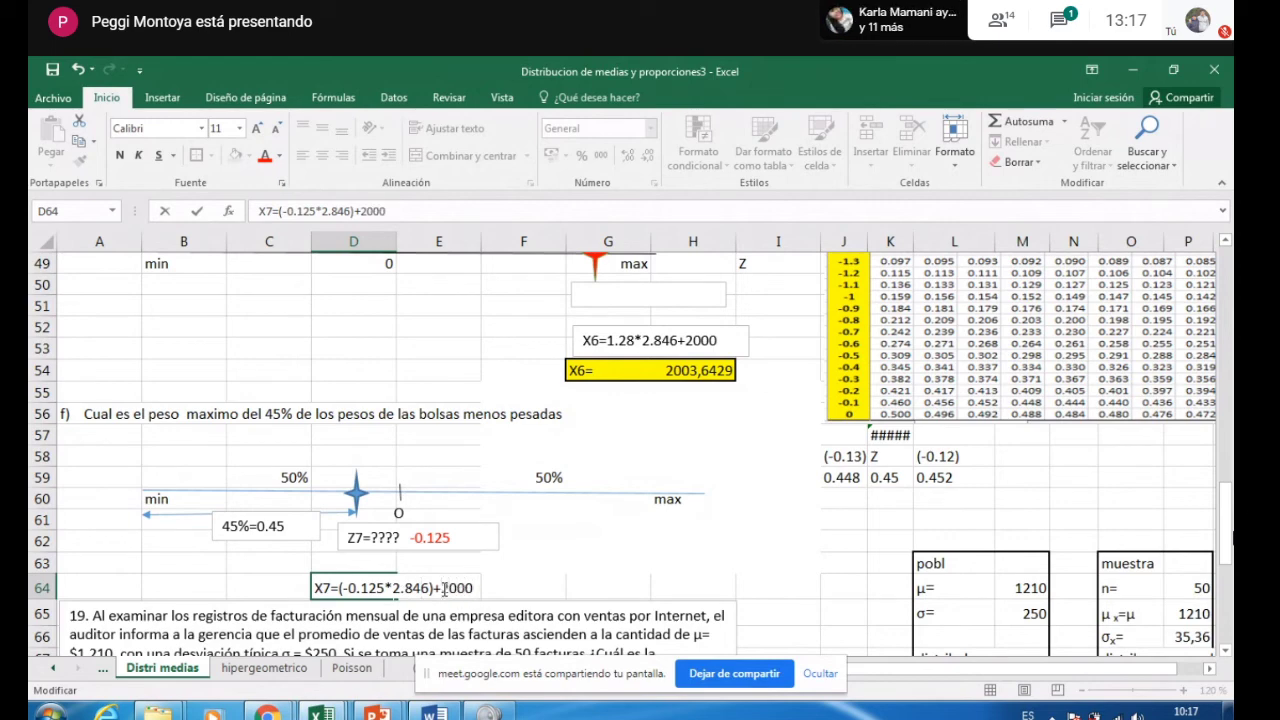
pyautogui.press('Return')
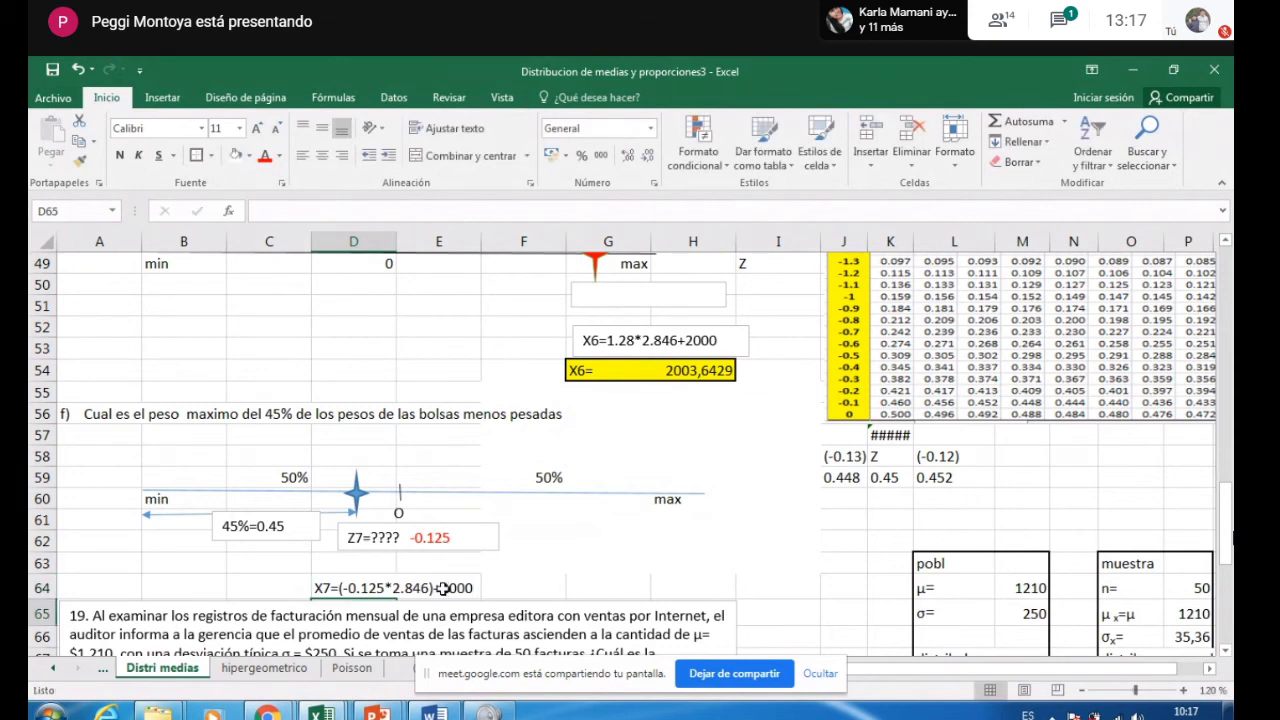
# - Try to enter the label X7= in D65, under the X7 expression
pyautogui.write('X7=(-0.125*2.846)+2000')
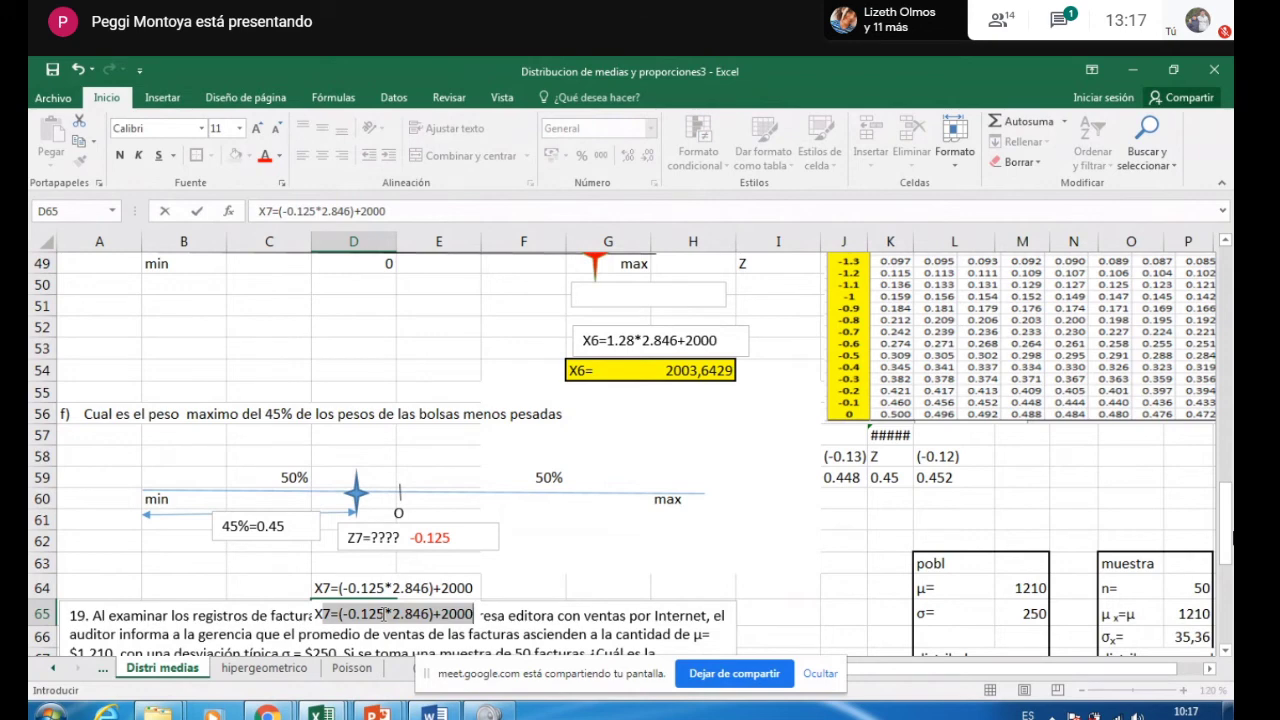
pyautogui.press('BackSpace')
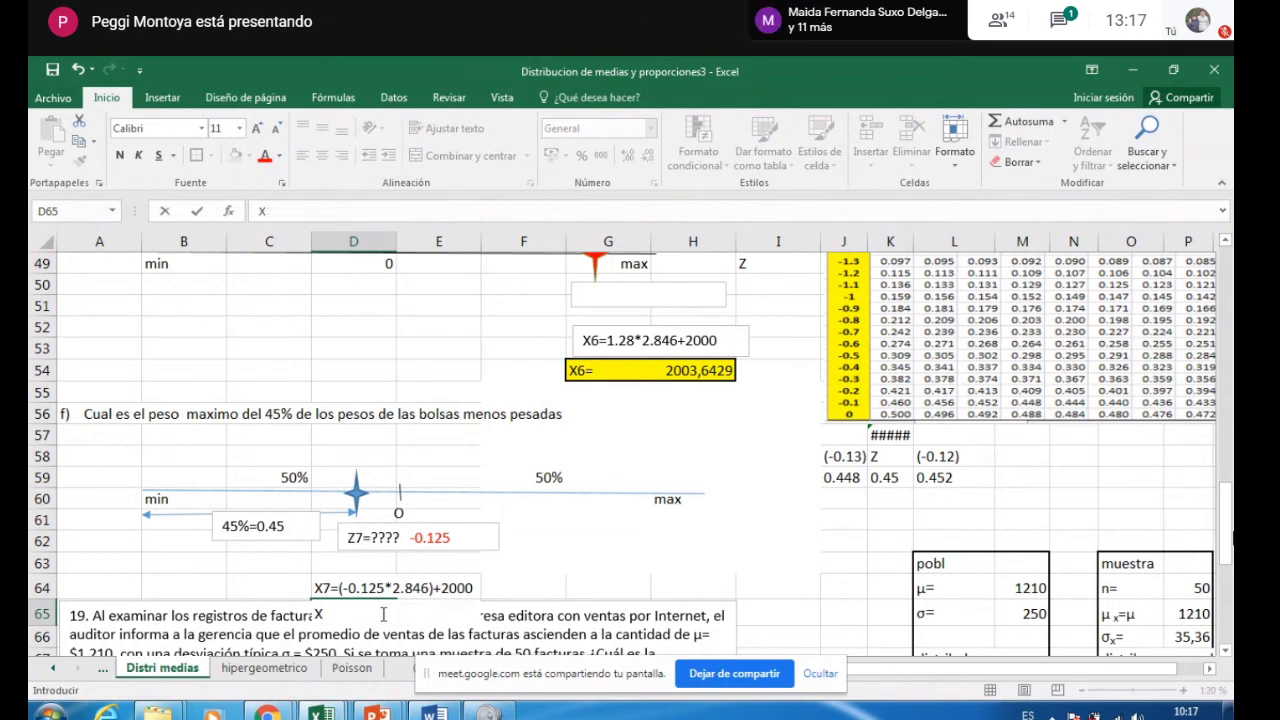
pyautogui.press('BackSpace')
pyautogui.write('X')
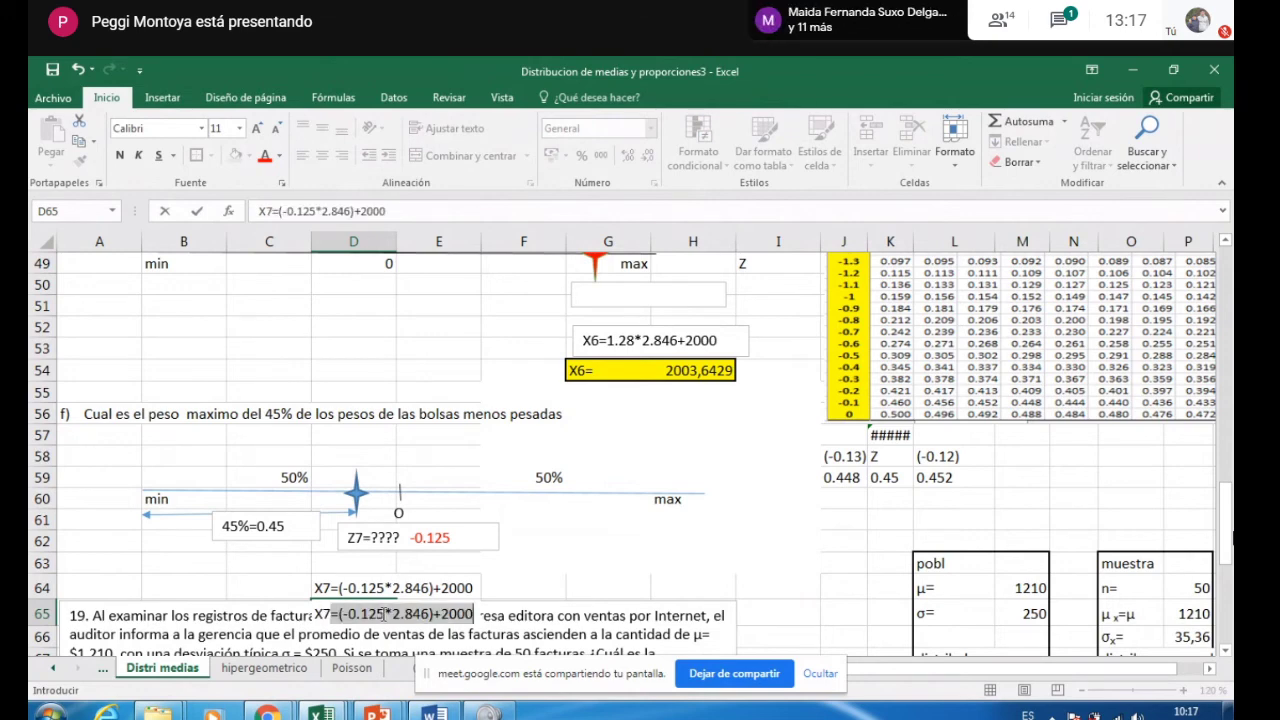
pyautogui.write('7=')
pyautogui.press('Return')
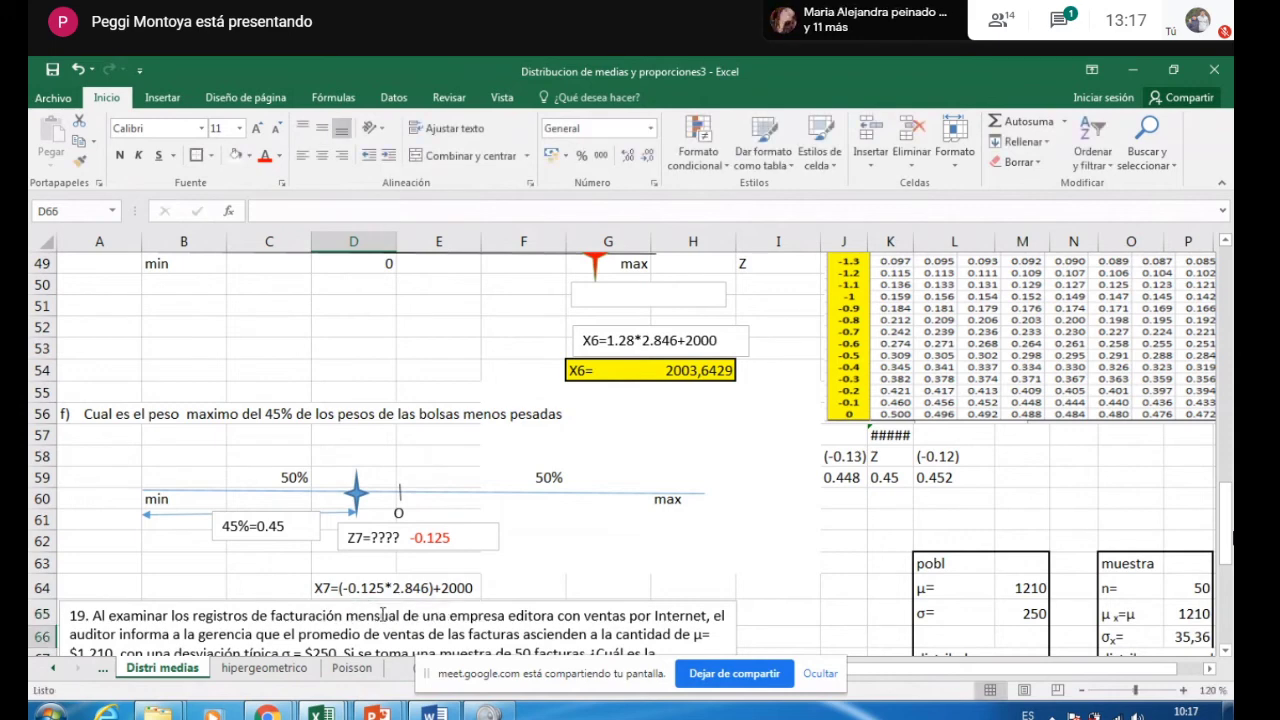
# - Shift the upper edge of the exercise 19 text box down to about row 67, uncovering the rows under the X7 expression
pyautogui.click(481, 607)
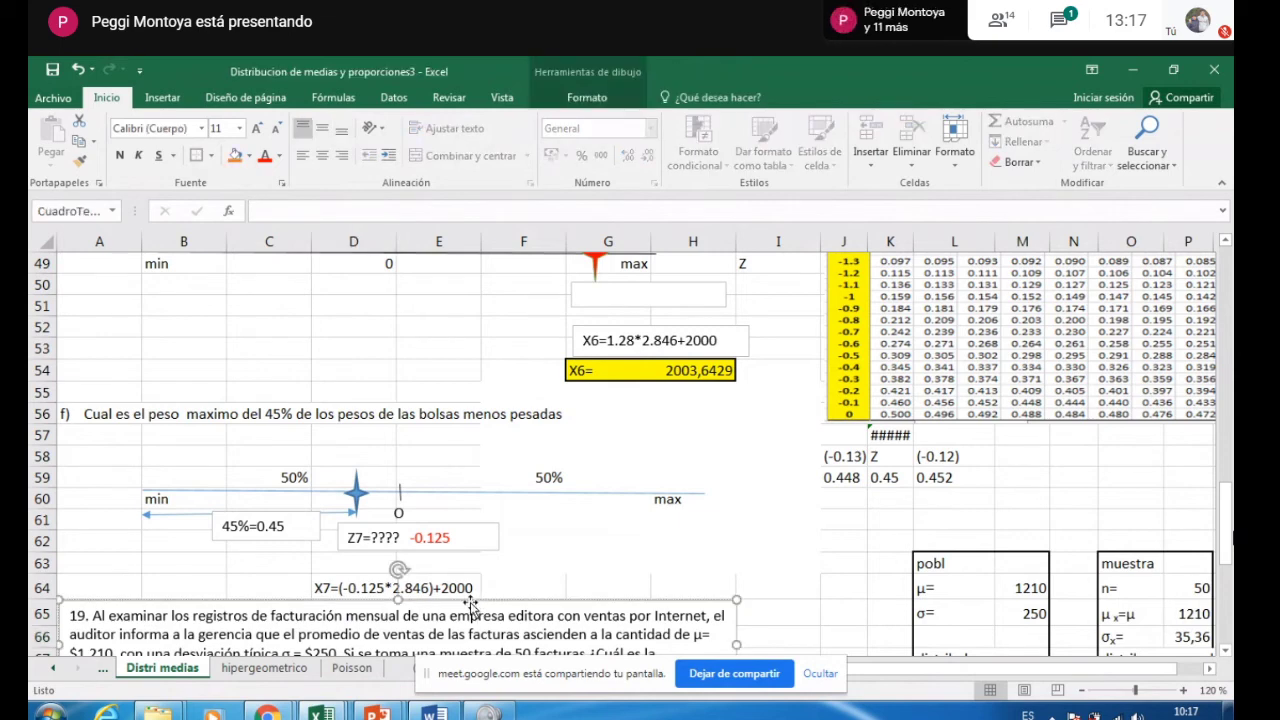
pyautogui.scroll(-1, 470, 602)
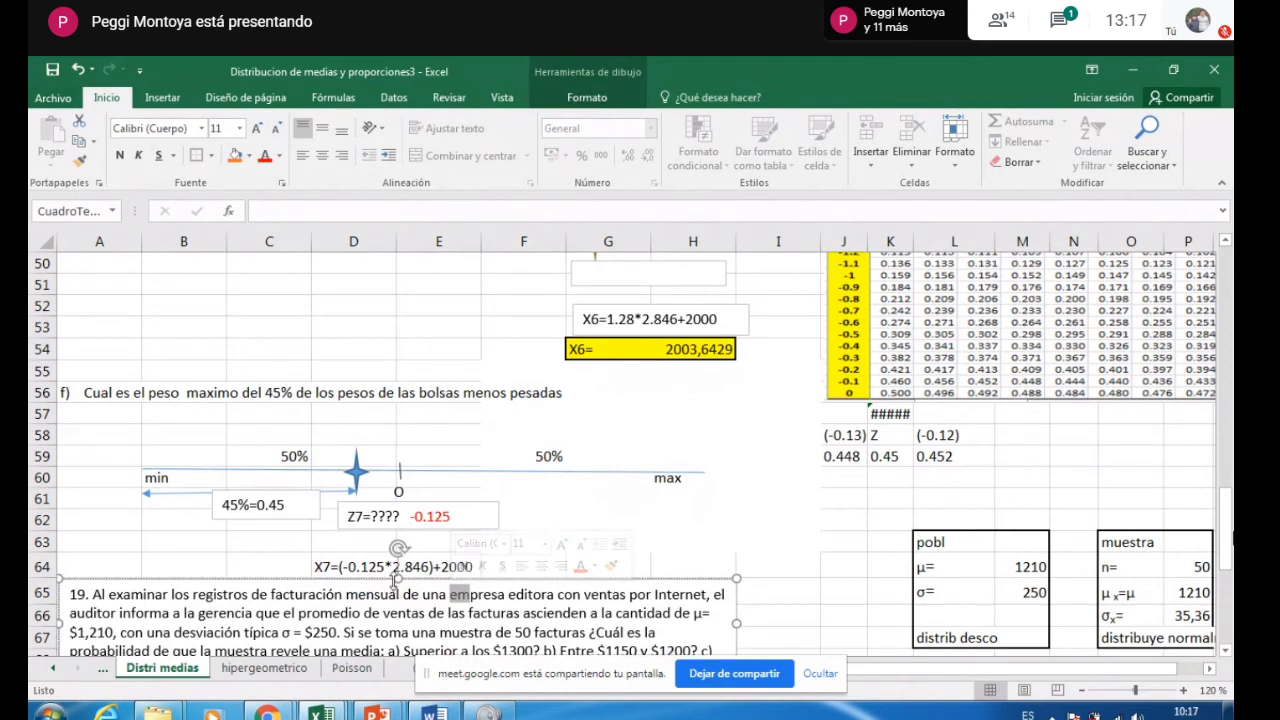
pyautogui.moveTo(395, 579); pyautogui.dragTo(397, 622)
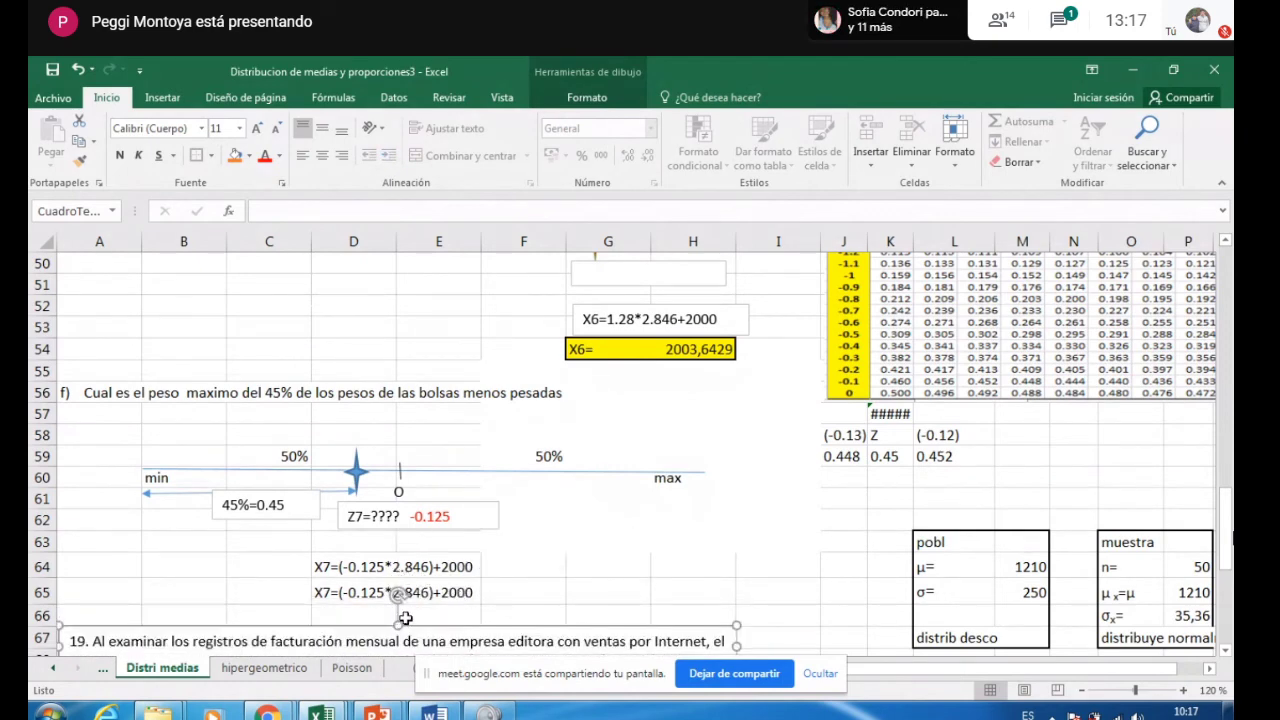
# - Delete the duplicate X7 expression from D65
pyautogui.click(472, 596)
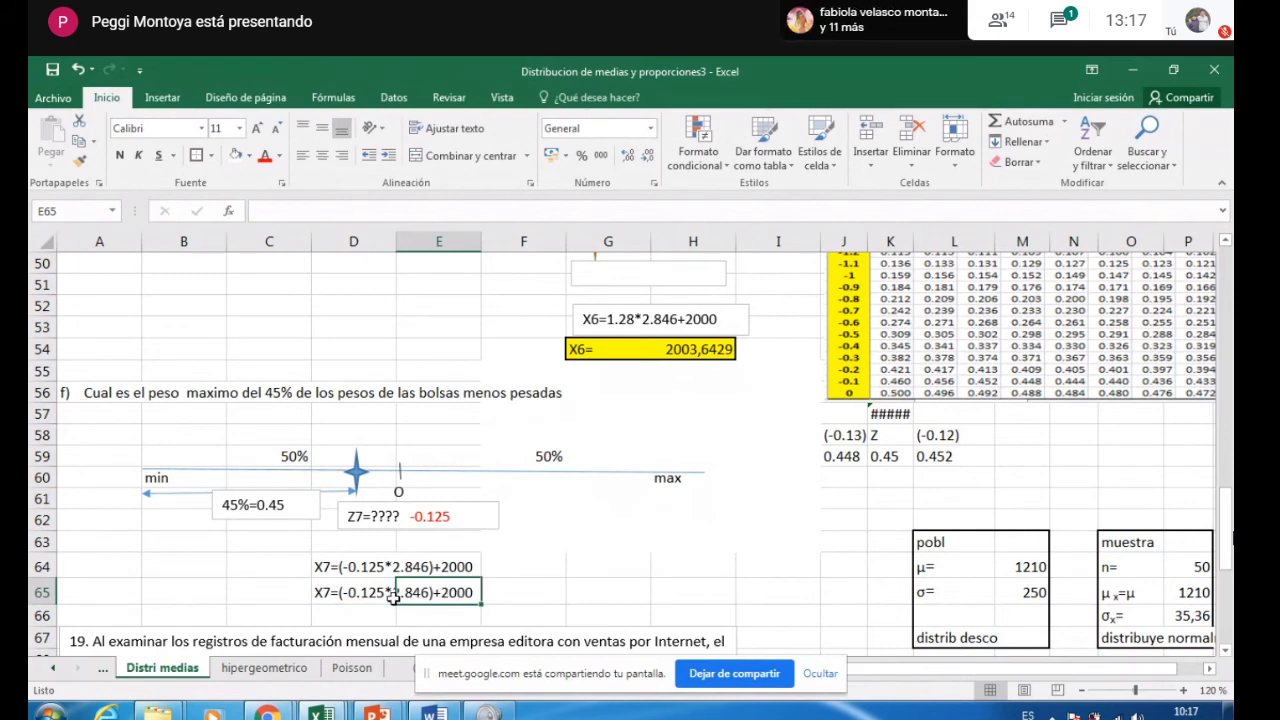
pyautogui.click(331, 593)
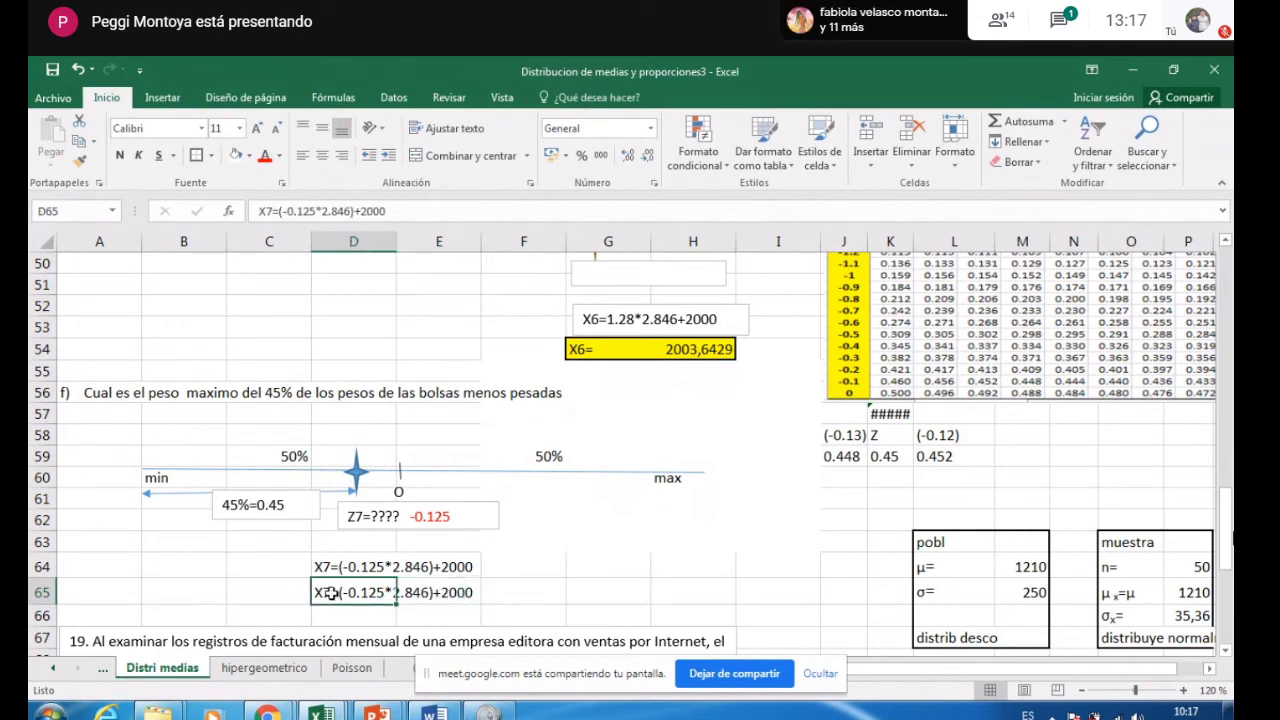
pyautogui.press('Delete')
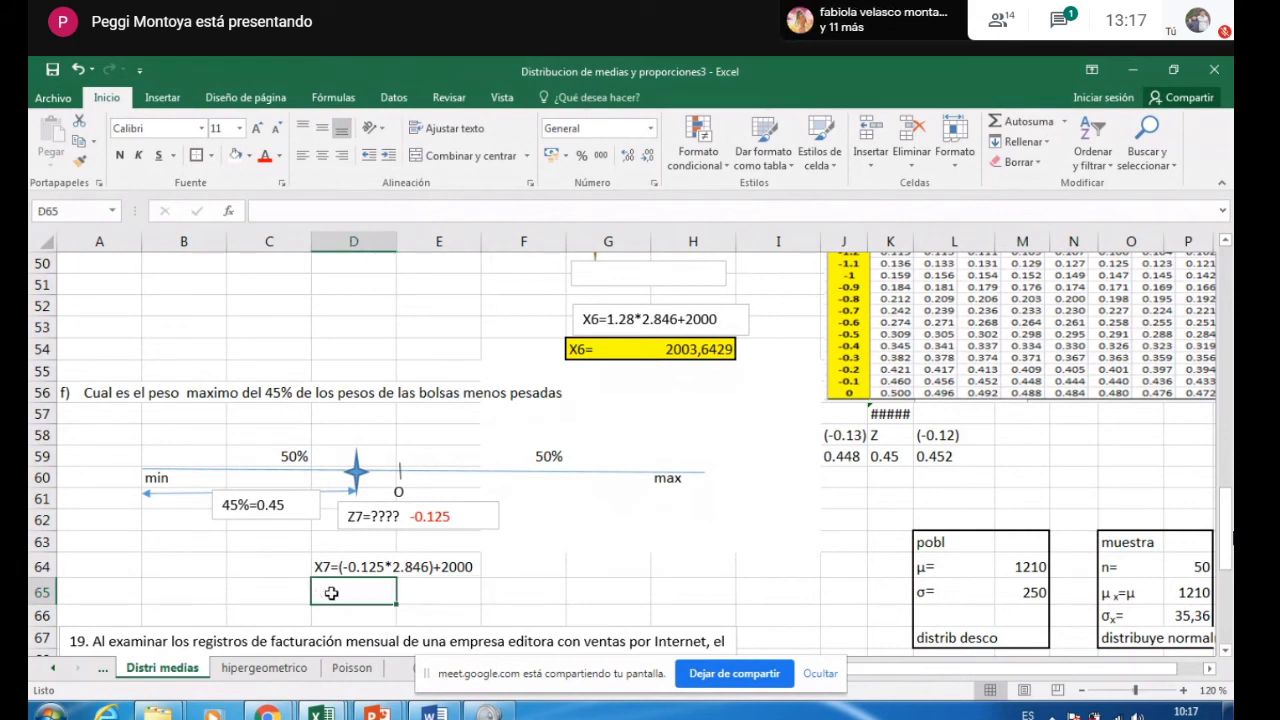
# - Append an equals sign to the X7 expression in D64, making it X7=(-0.125*2.846)+2000=
pyautogui.click(393, 566)
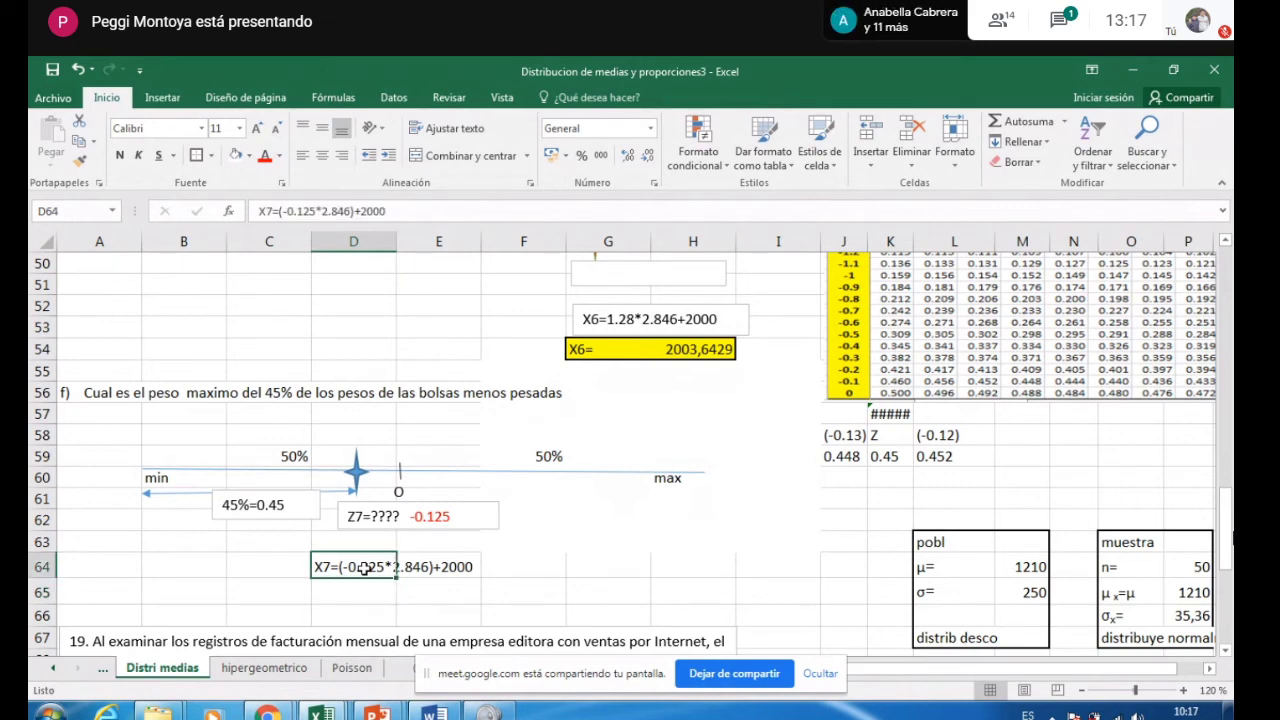
pyautogui.click(399, 211)
pyautogui.write('=')
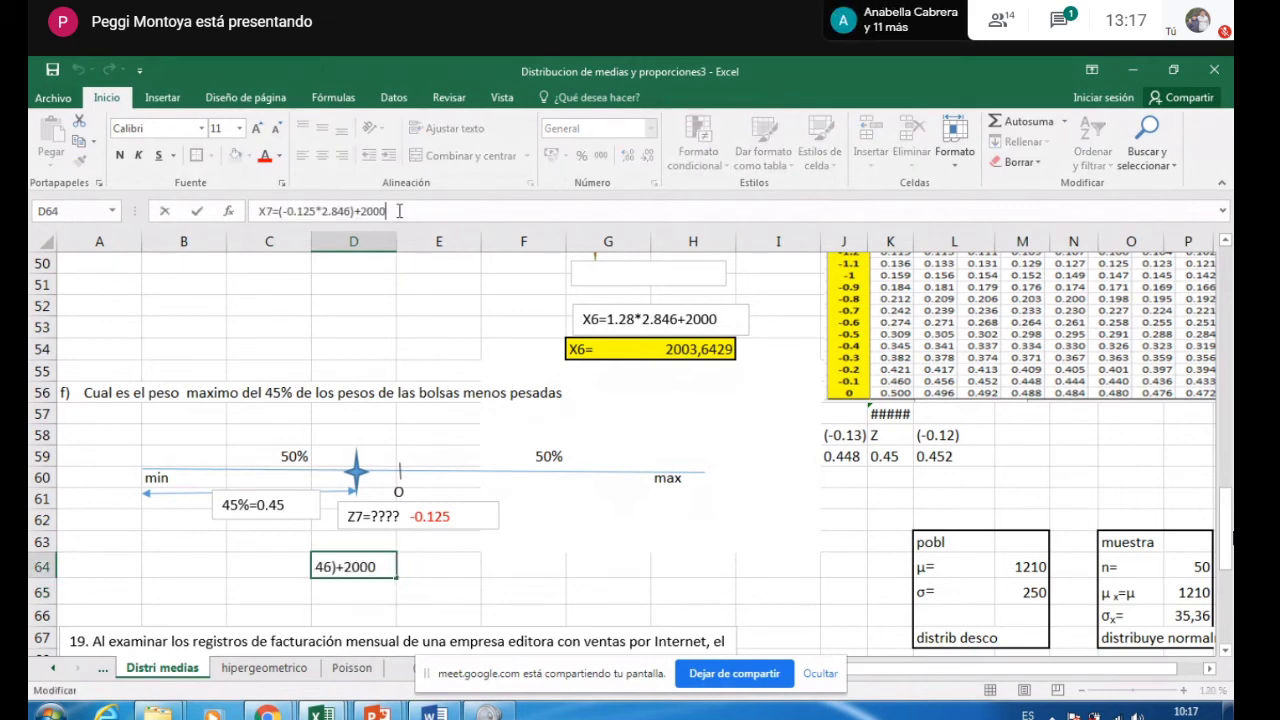
pyautogui.press('Return')
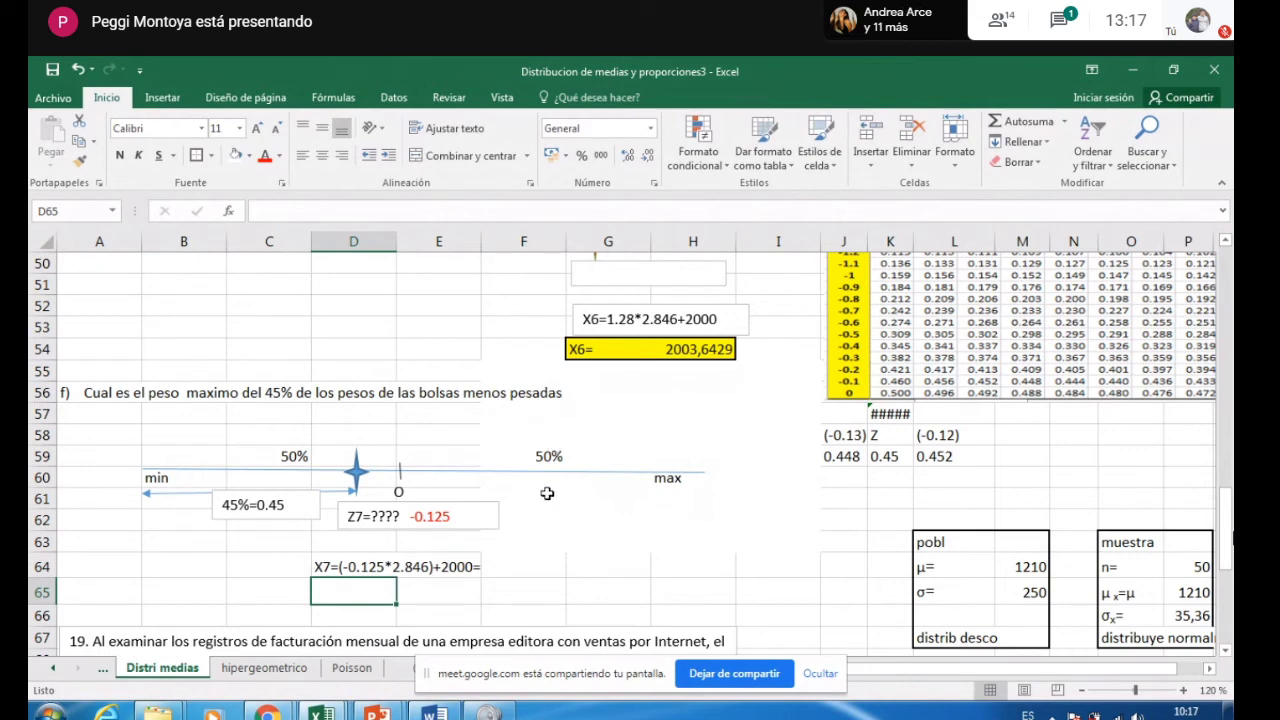
# - Try to enter the formula =-1.125*2.846) in F64, beside the X7 expression, and decline the suggested correction
pyautogui.click(527, 574)
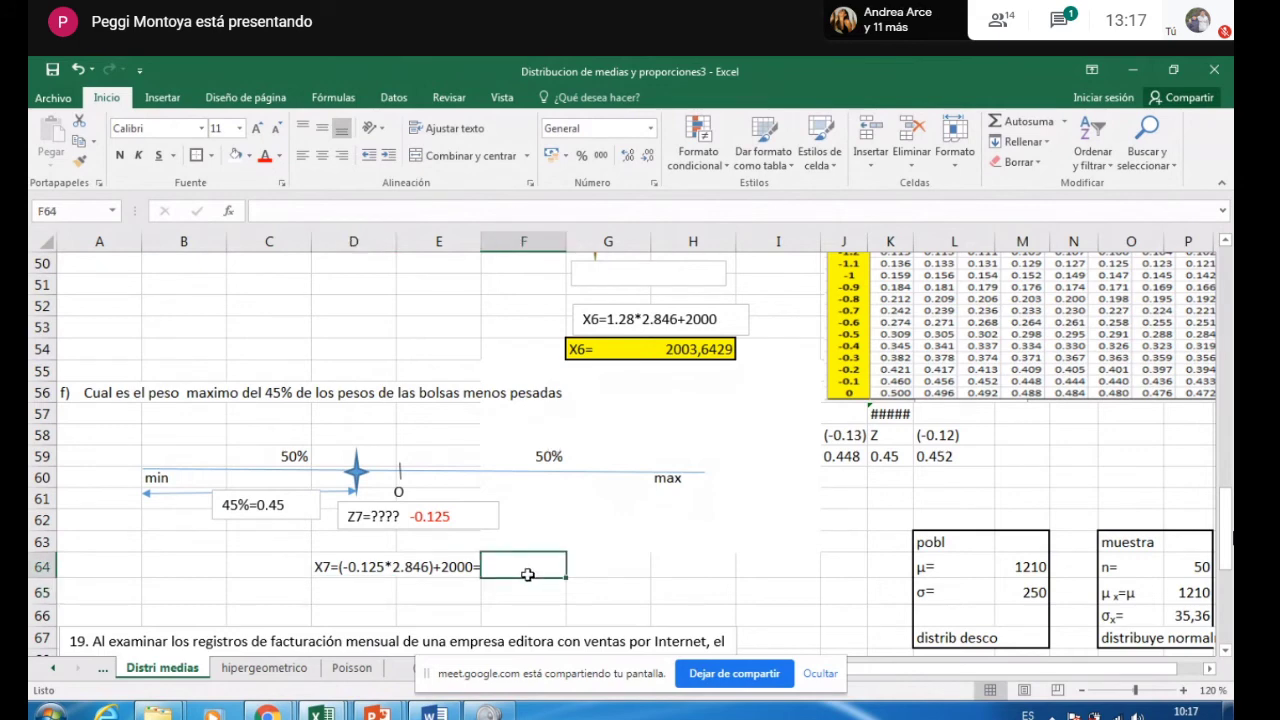
pyautogui.write('=')
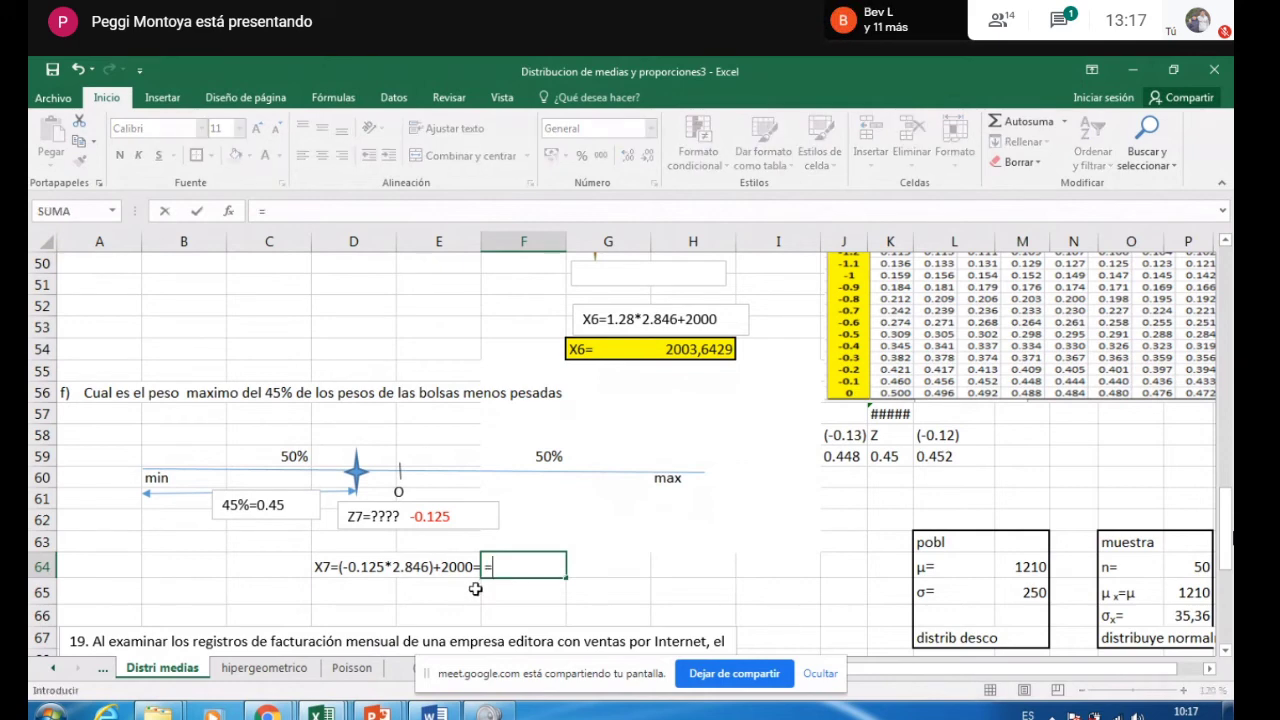
pyautogui.write('-1')
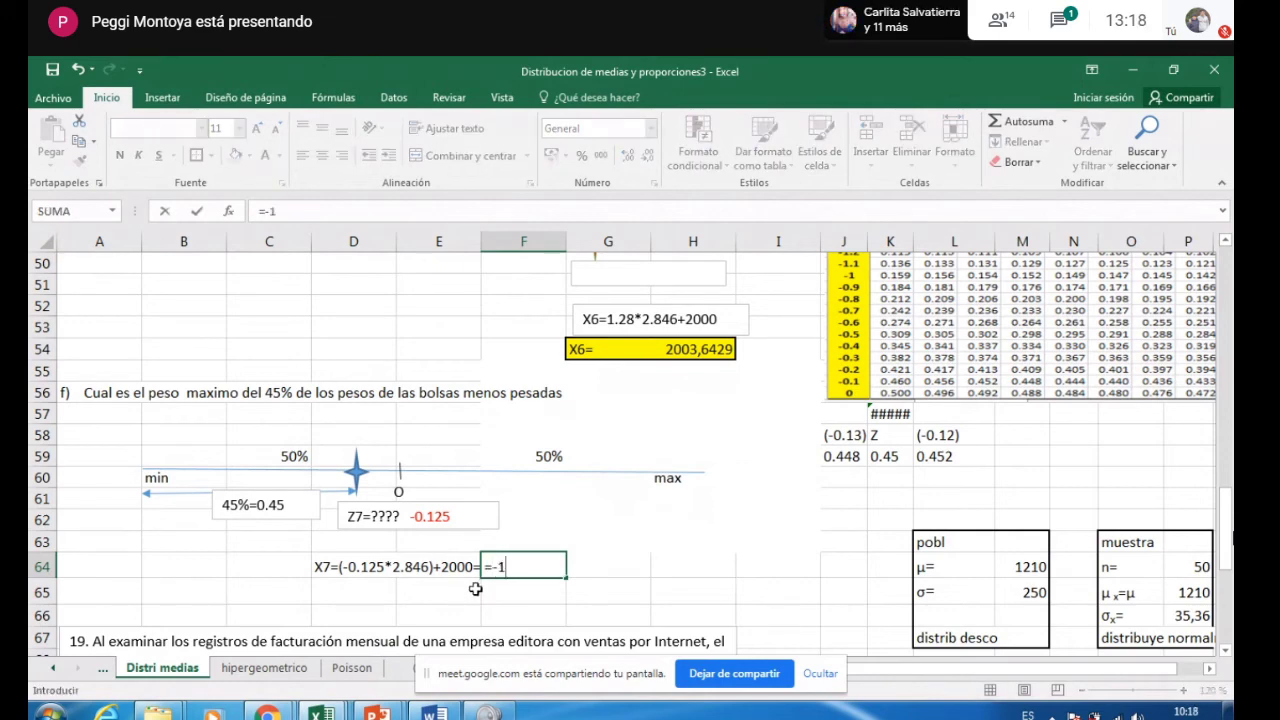
pyautogui.write('.125*2.')
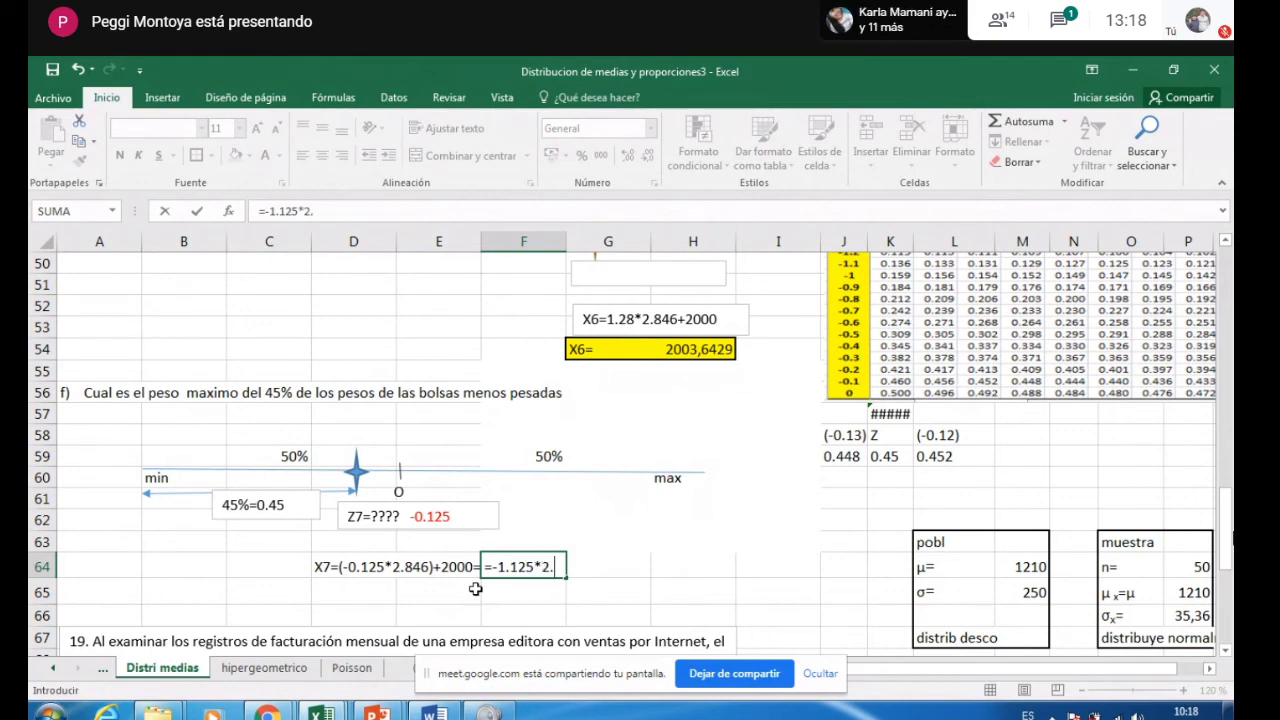
pyautogui.write('846)')
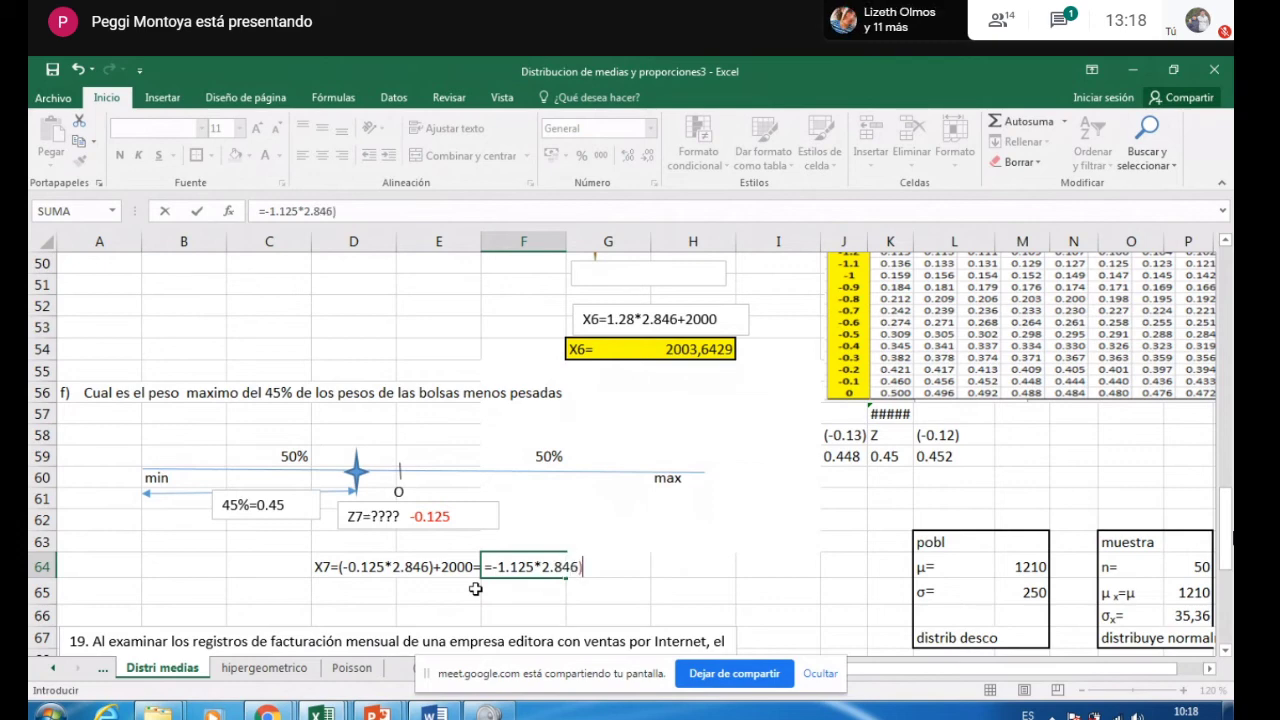
pyautogui.press('Return')
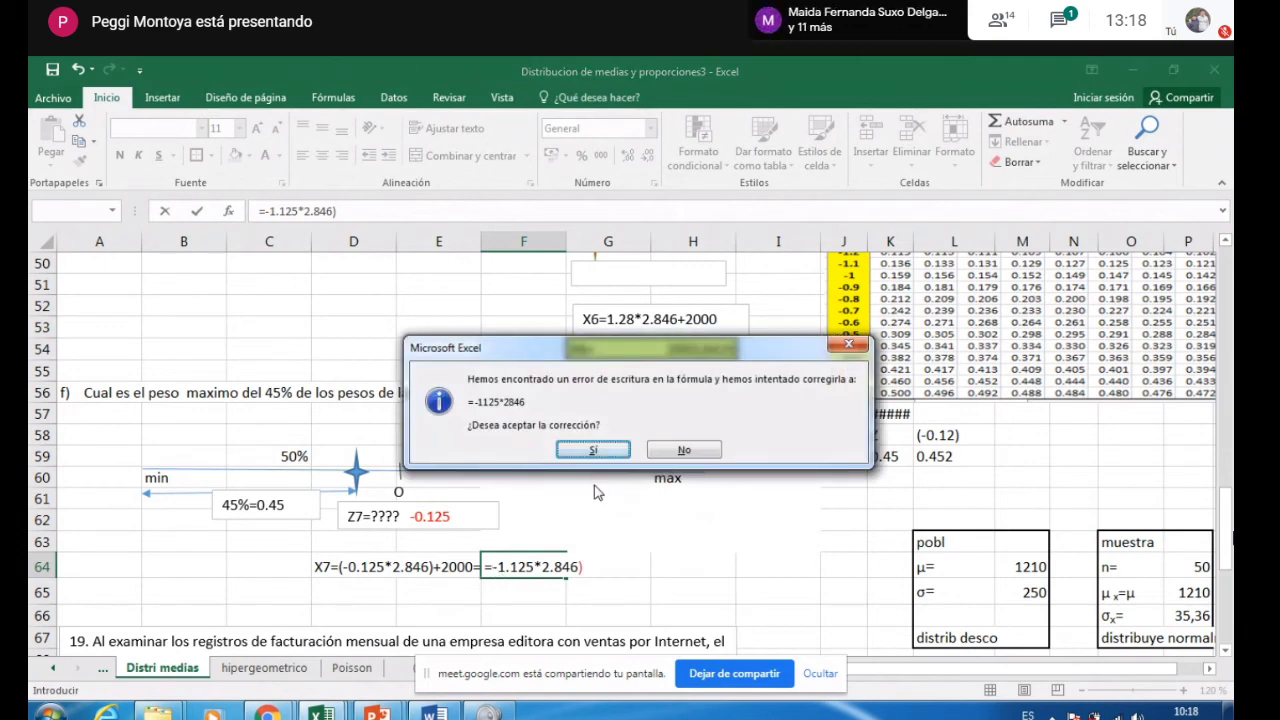
pyautogui.click(657, 451)
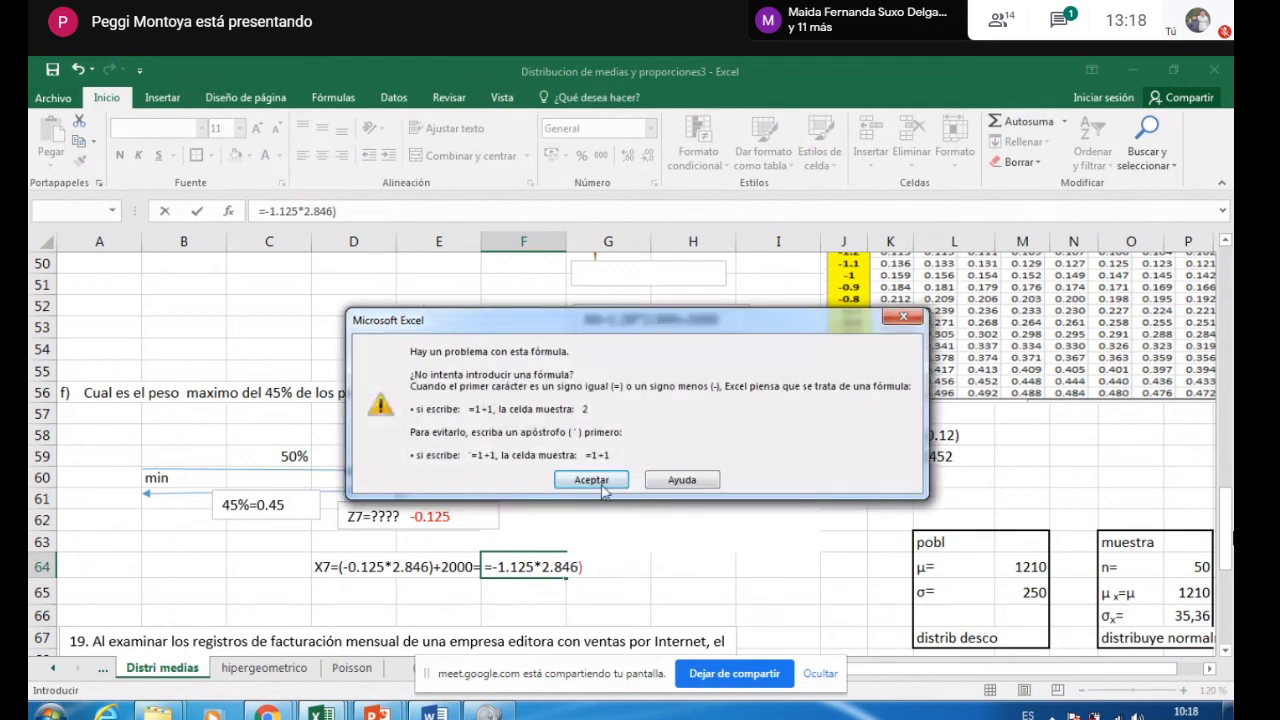
pyautogui.click(595, 477)
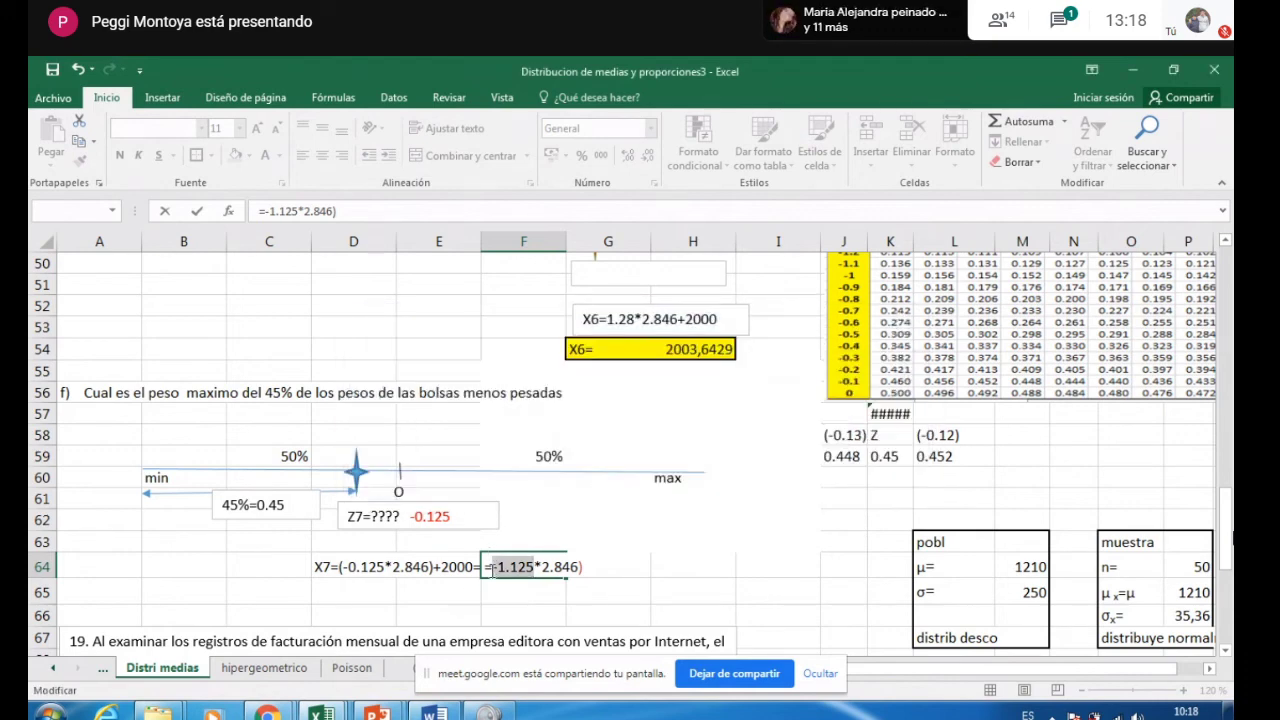
# - Correct the F64 formula to =(-0,125*2,846)+2000, using decimal commas, to calculate X7
pyautogui.click(492, 567)
pyautogui.press('Delete')
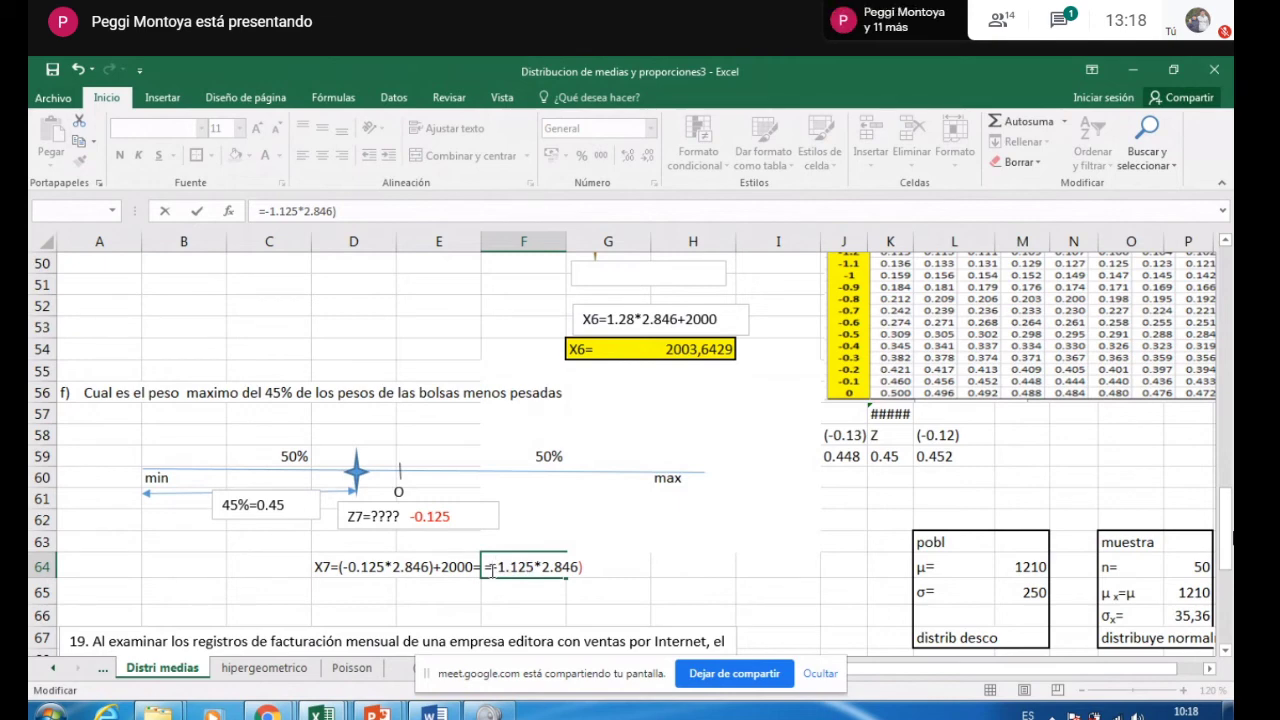
pyautogui.write('(-')
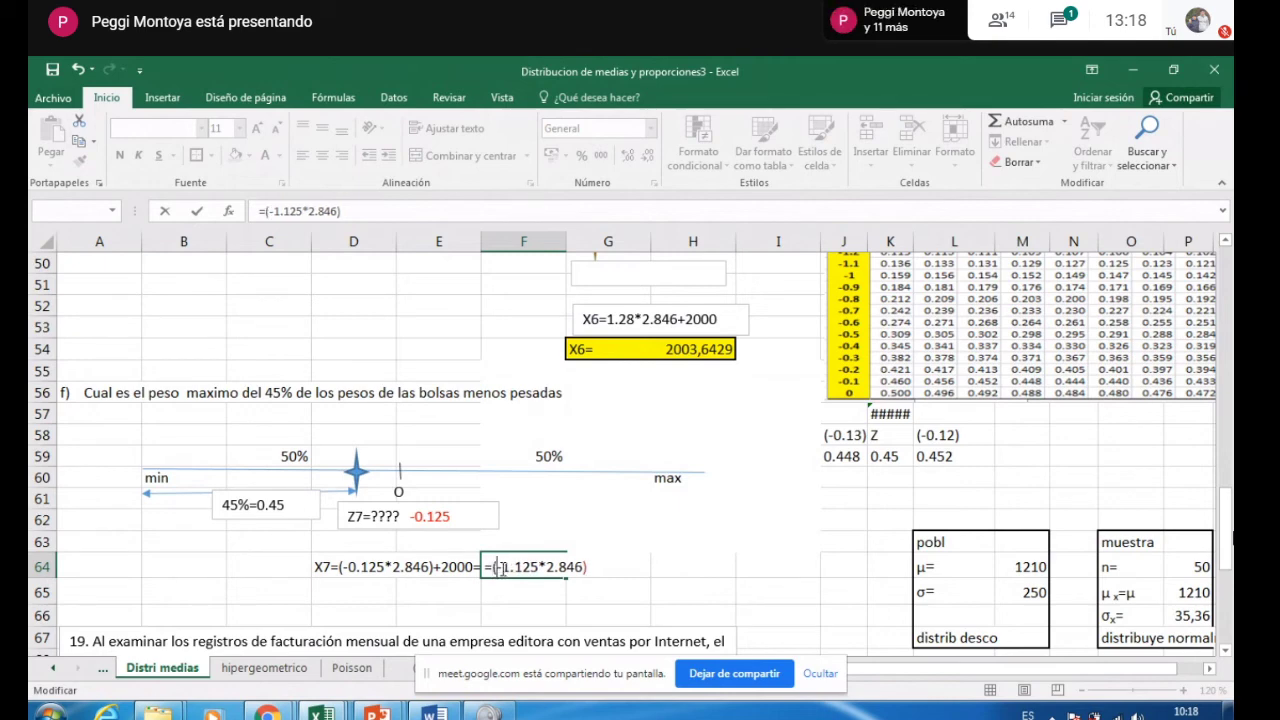
pyautogui.write('0')
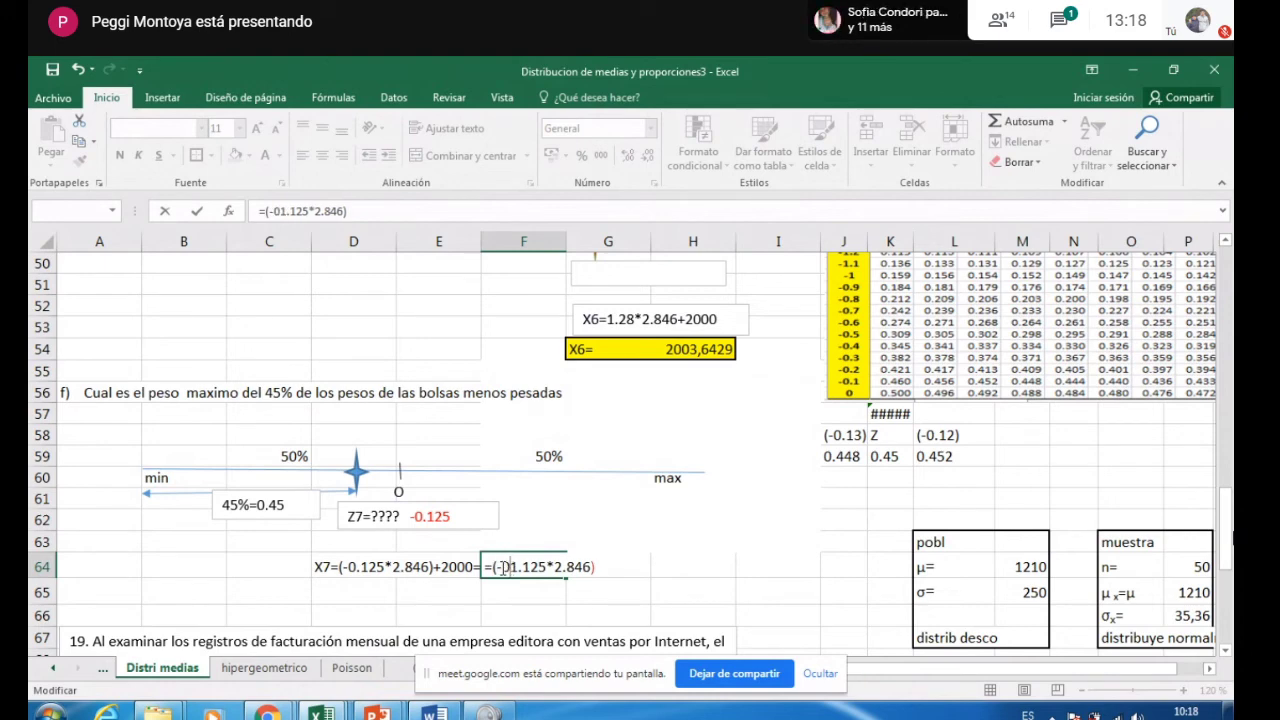
pyautogui.write(',')
pyautogui.press('Delete')
pyautogui.press('Delete')
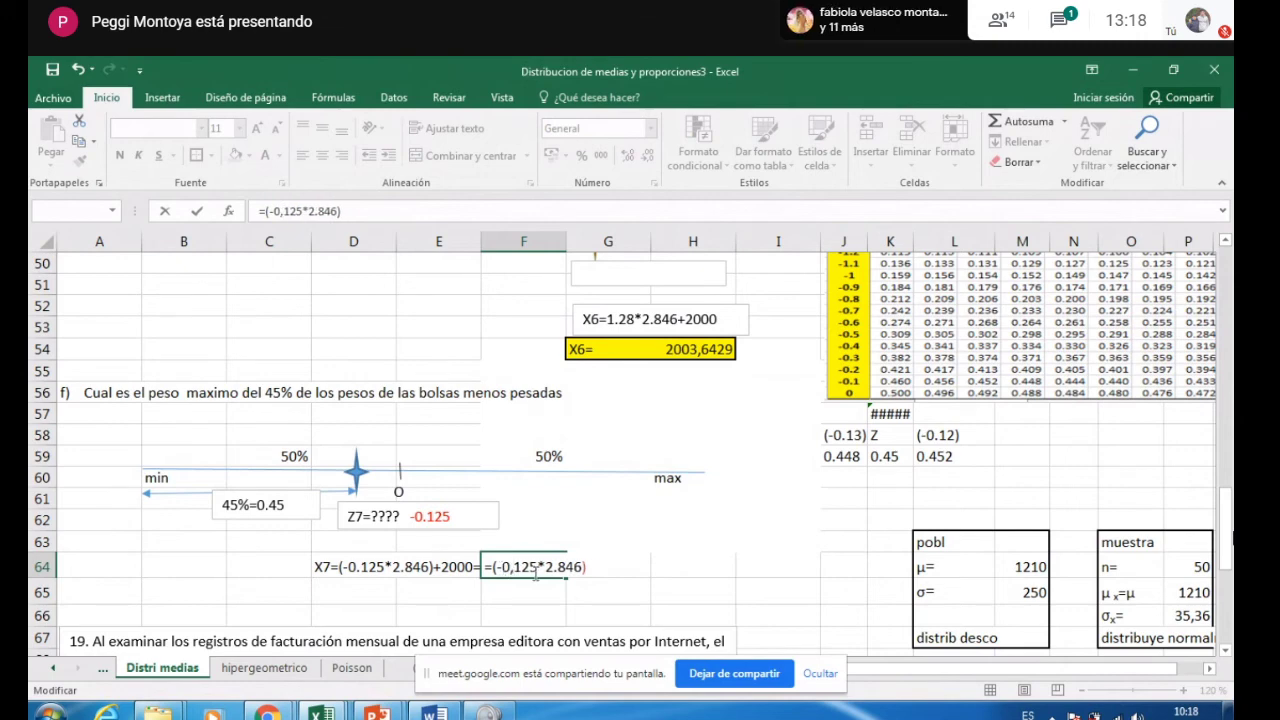
pyautogui.click(552, 568)
pyautogui.press('Delete')
pyautogui.write(',')
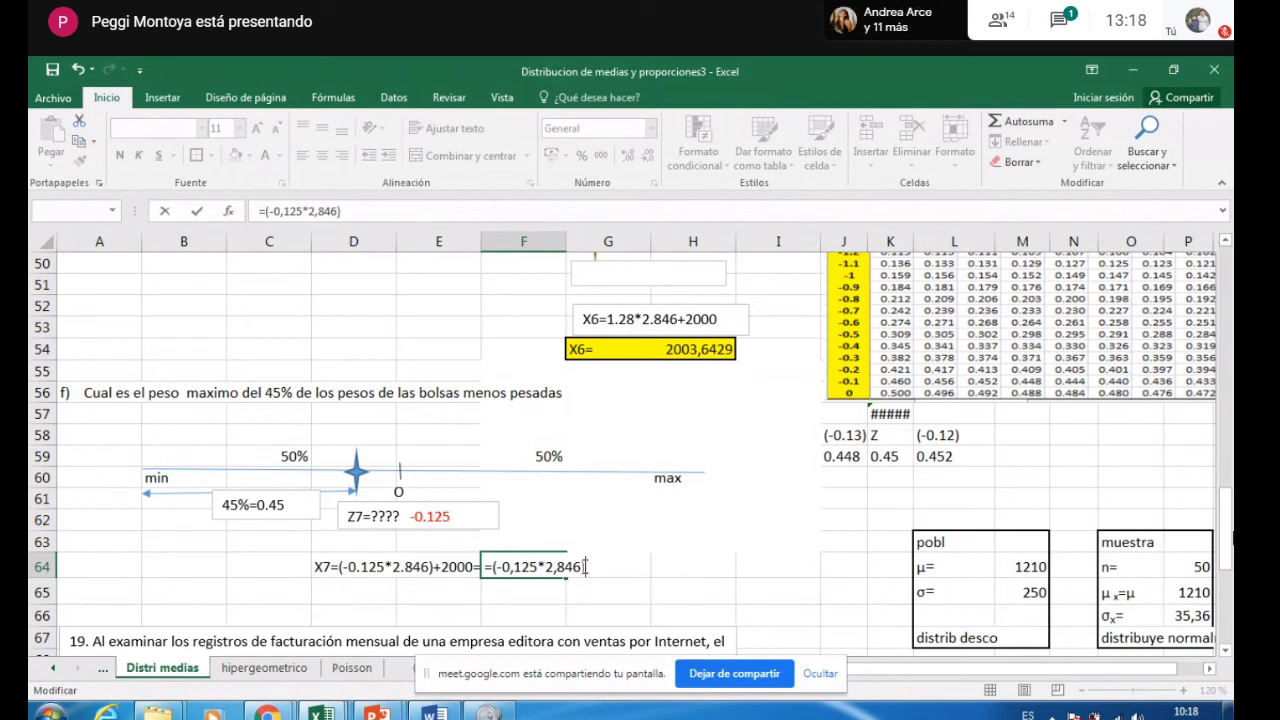
pyautogui.write('+')
pyautogui.write('2000')
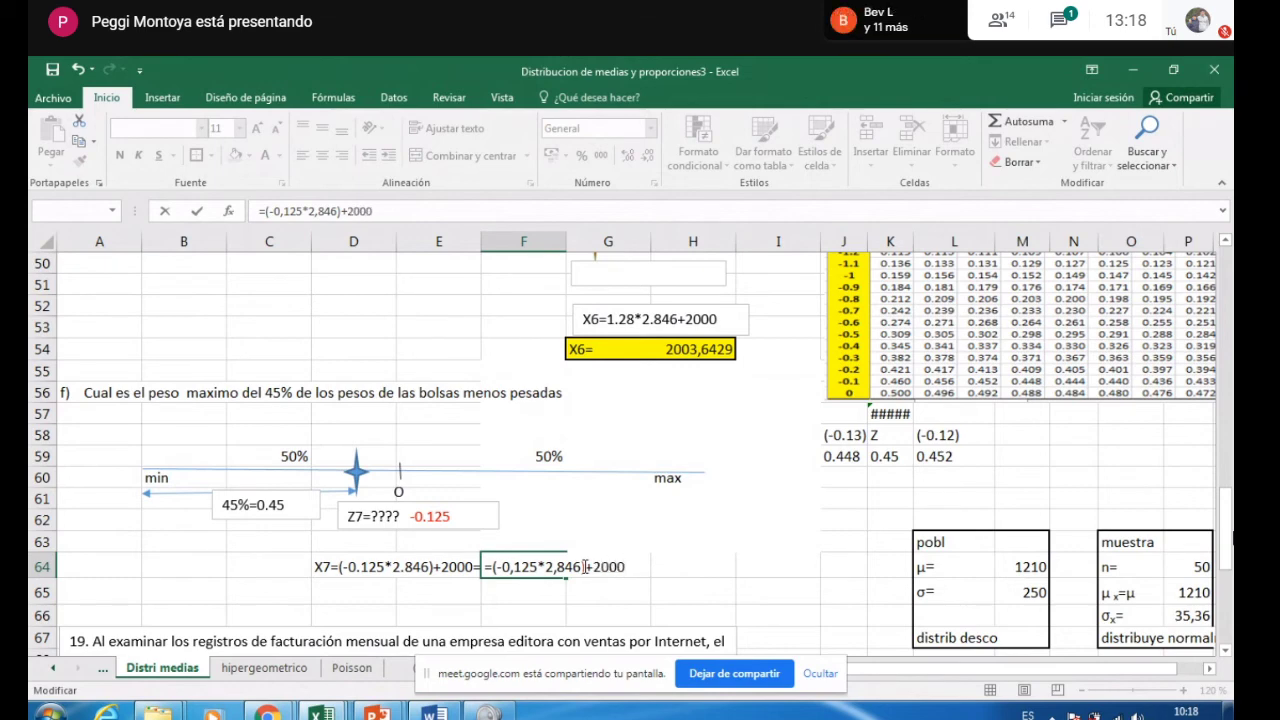
pyautogui.press('Return')
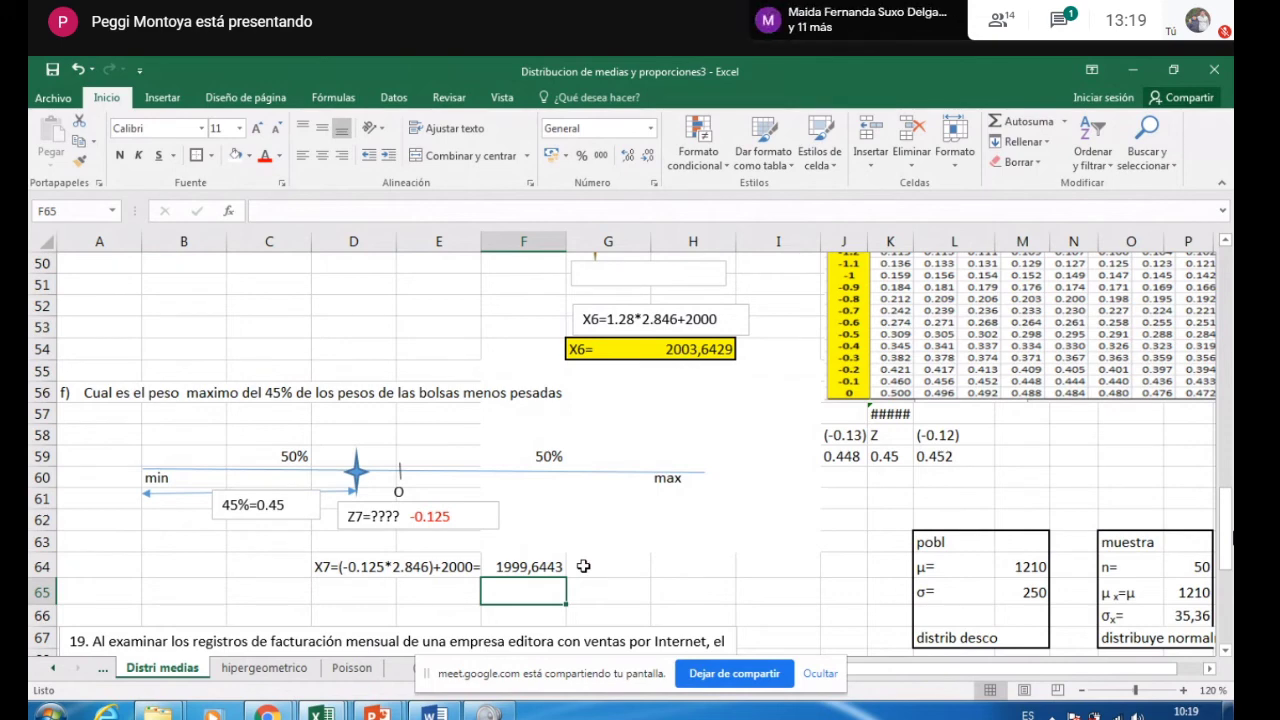
# - Enlarge the exercise 19 text box upward and downward to span rows 65 to 69, so its whole statement fits
pyautogui.press('Down')
pyautogui.press('Down')
pyautogui.press('Down')
pyautogui.press('Down')
pyautogui.press('Down')
pyautogui.press('Down')
pyautogui.press('Down')
pyautogui.press('Down')
pyautogui.press('Down')
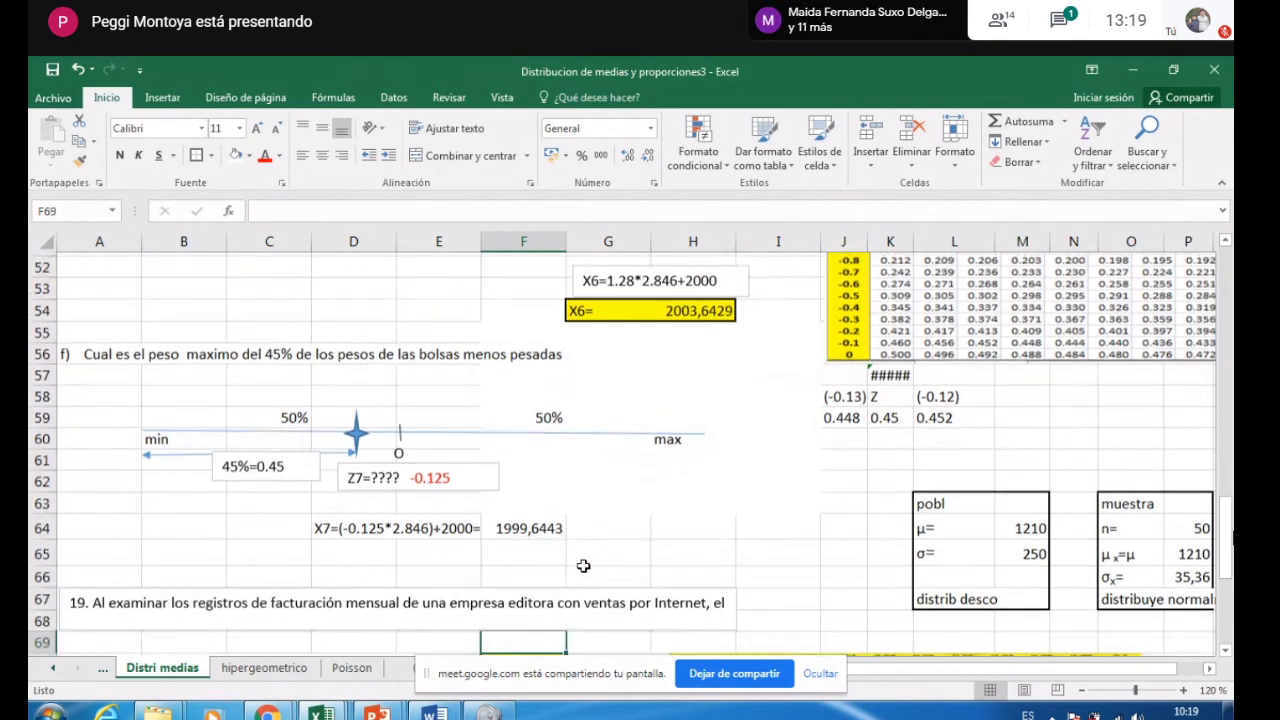
pyautogui.press('Down')
pyautogui.press('Down')
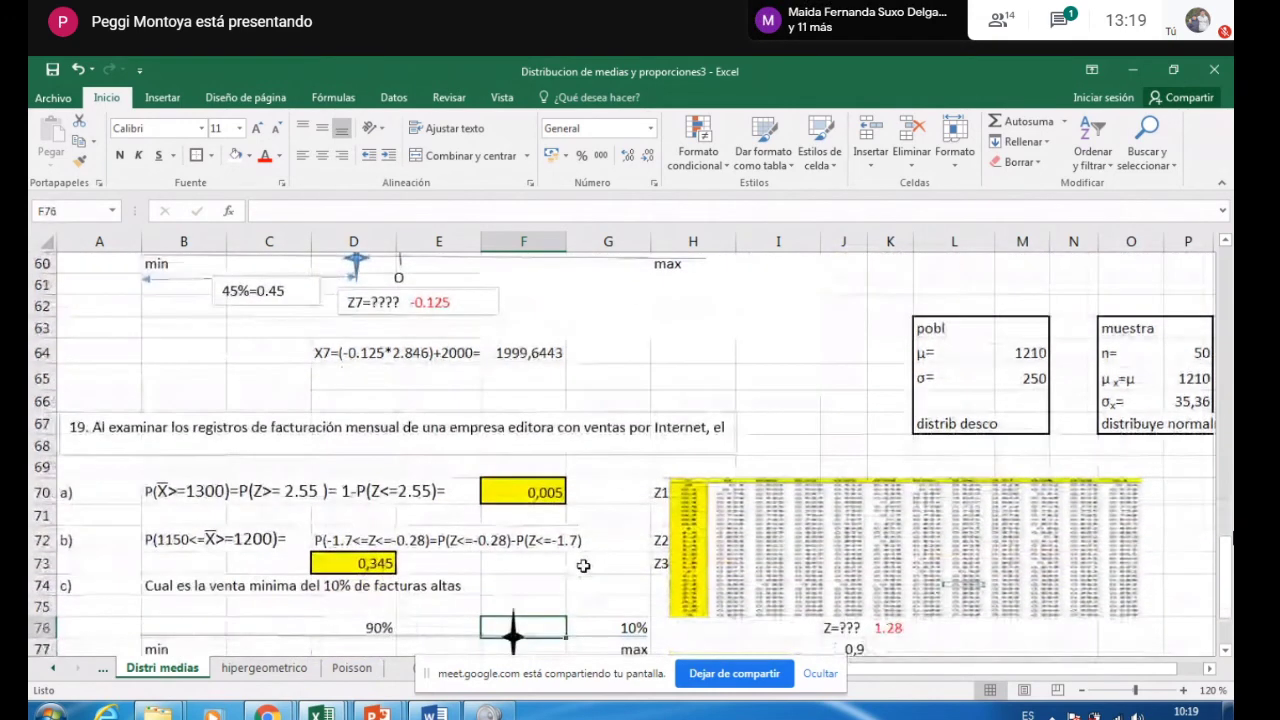
pyautogui.click(606, 396)
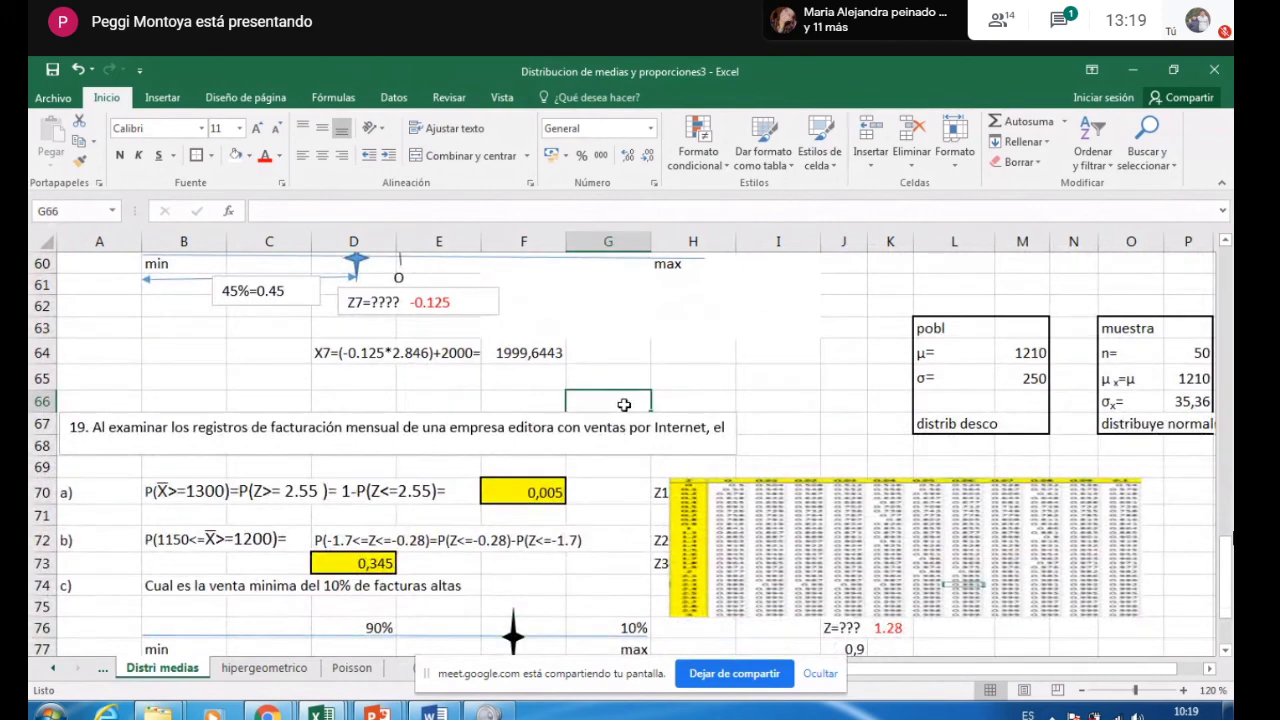
pyautogui.click(505, 430)
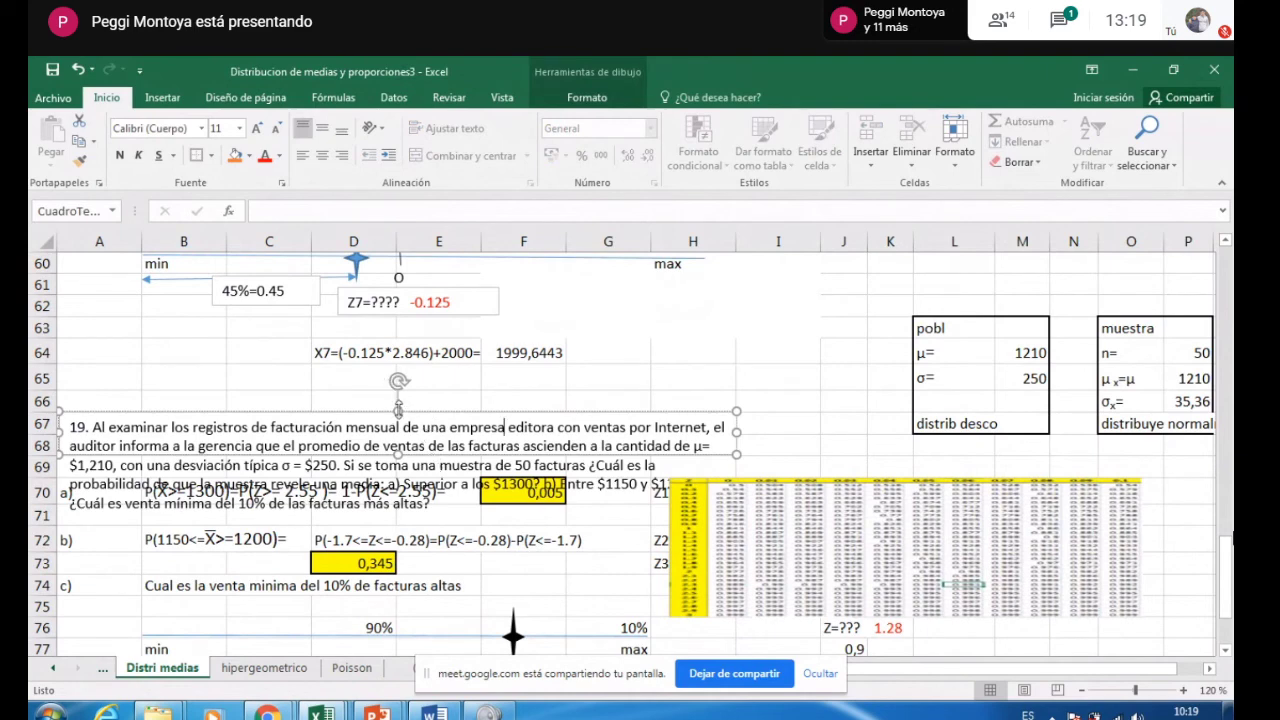
pyautogui.moveTo(398, 410); pyautogui.dragTo(397, 364)
pyautogui.moveTo(398, 452); pyautogui.dragTo(400, 481)
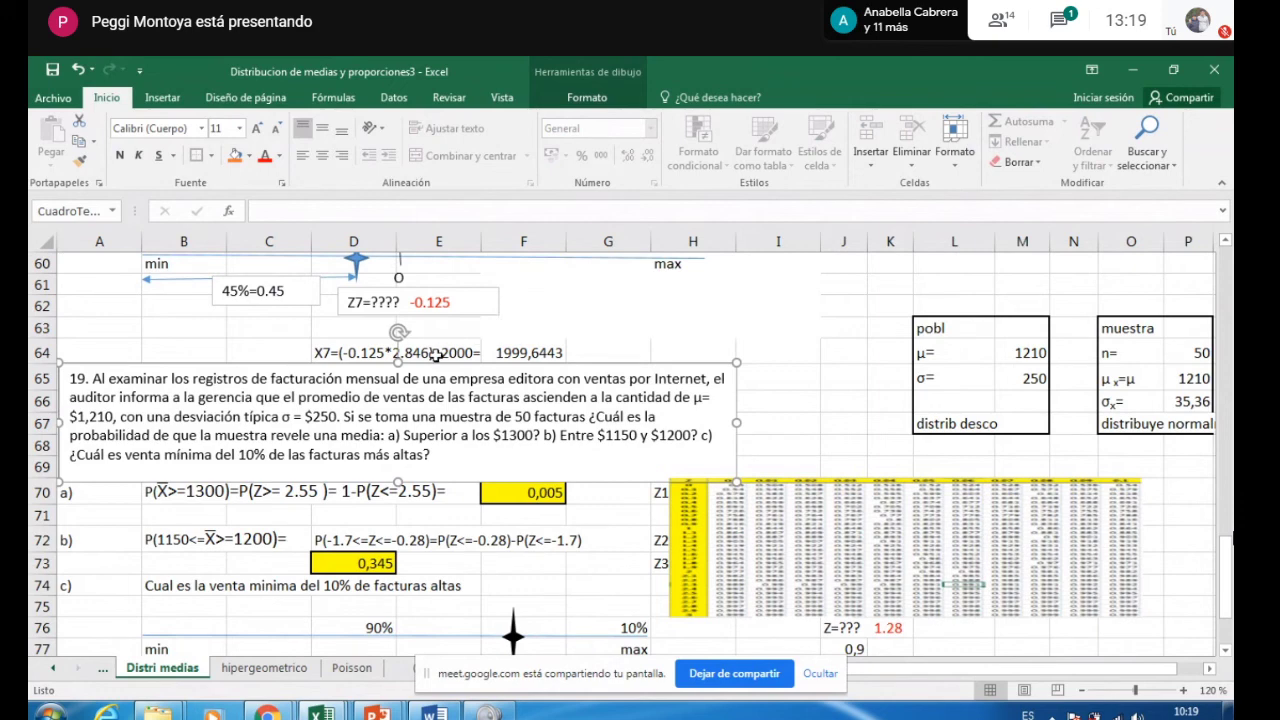
# - Delete the entire row 63, directly above the X7 expression
pyautogui.click(802, 327)
pyautogui.press('Up')
pyautogui.press('Up')
pyautogui.press('Up')
pyautogui.press('Up')
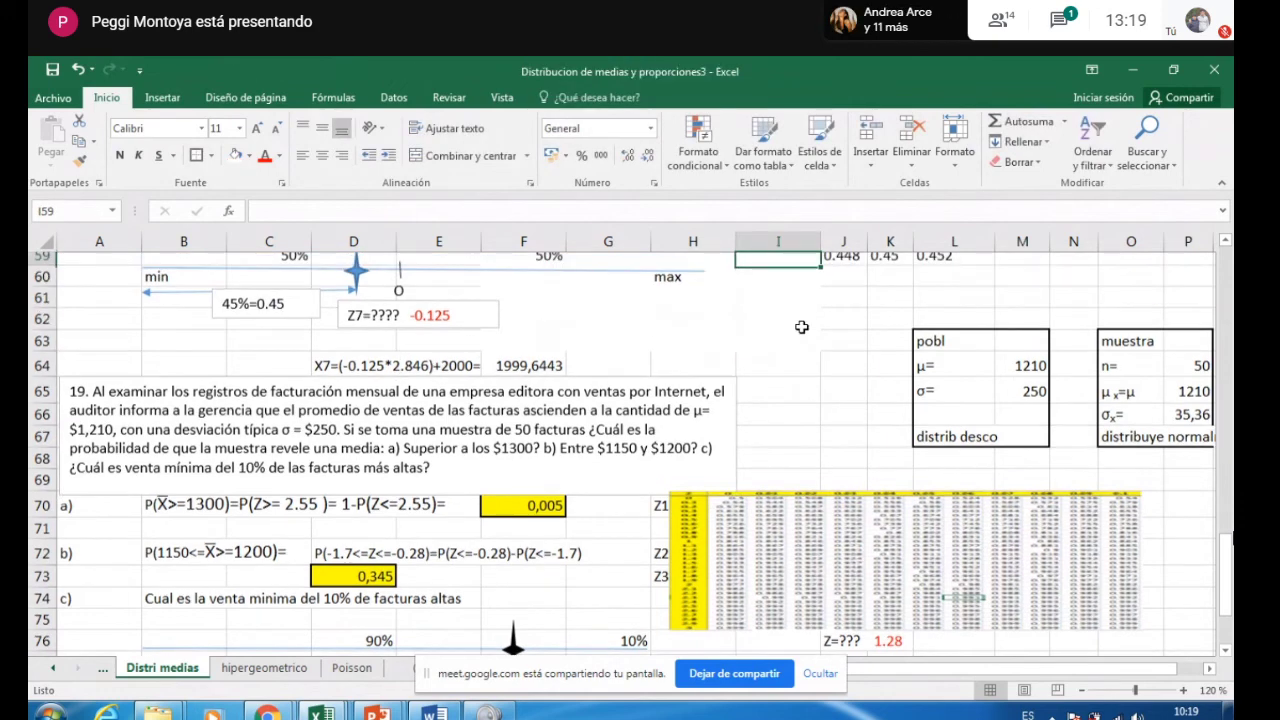
pyautogui.press('Up')
pyautogui.press('Up')
pyautogui.press('Up')
pyautogui.press('Up')
pyautogui.press('Up')
pyautogui.press('Up')
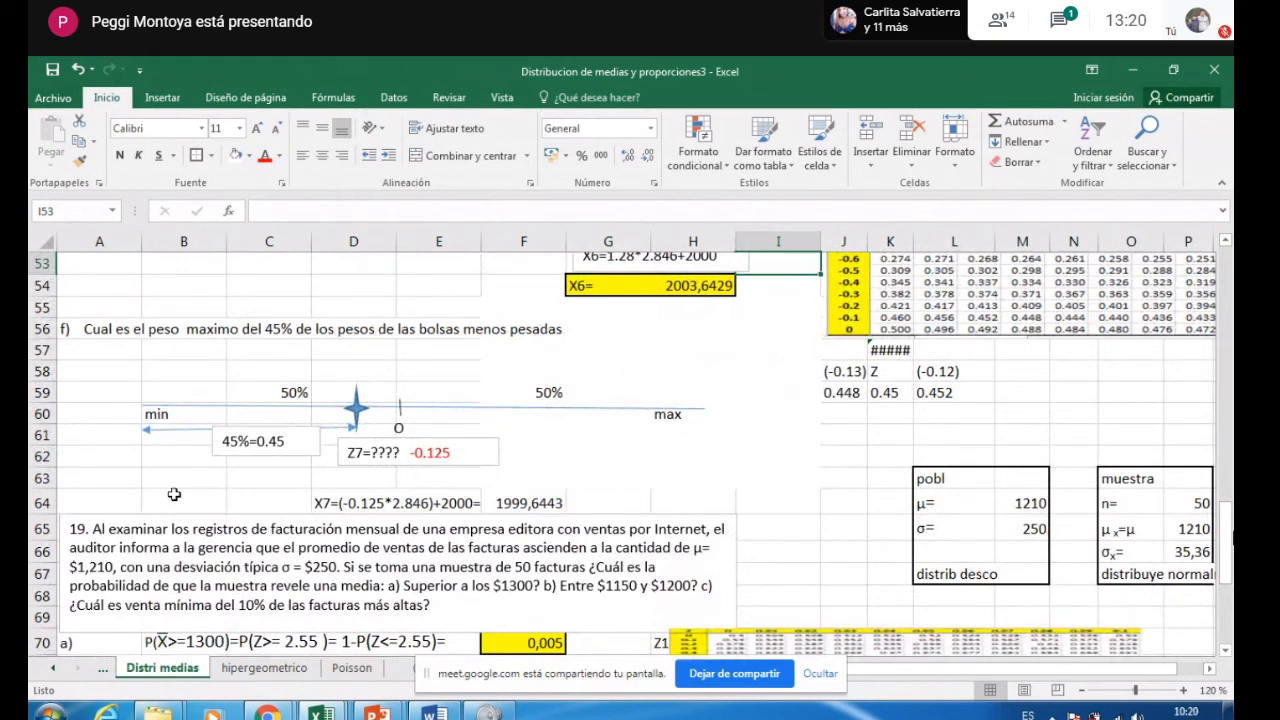
pyautogui.click(42, 478)
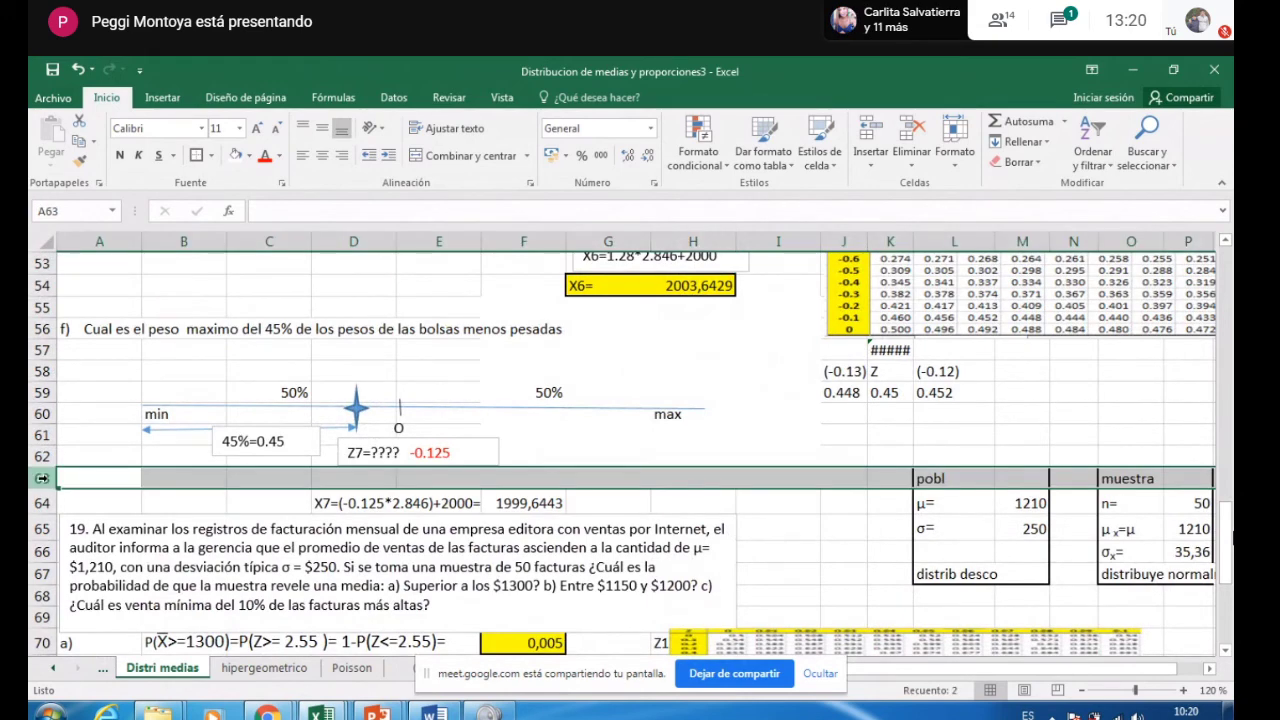
pyautogui.rightClick(45, 479)
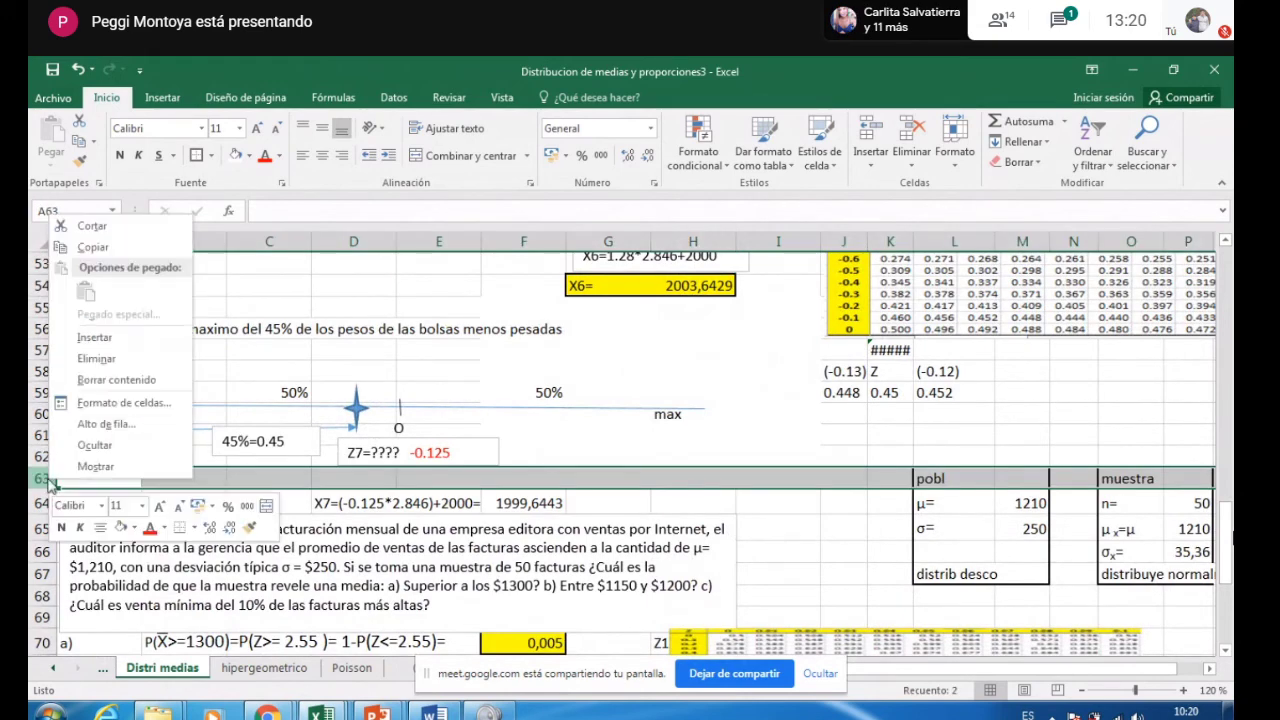
pyautogui.click(86, 357)
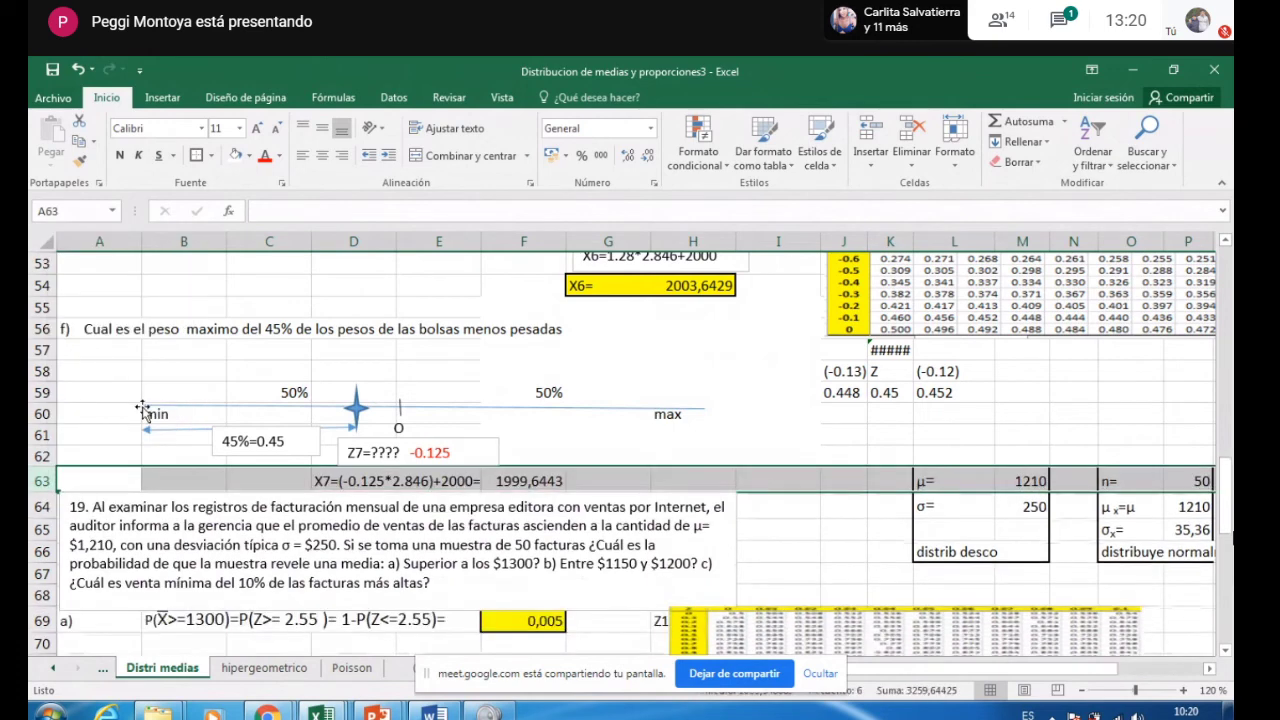
pyautogui.click(41, 507)
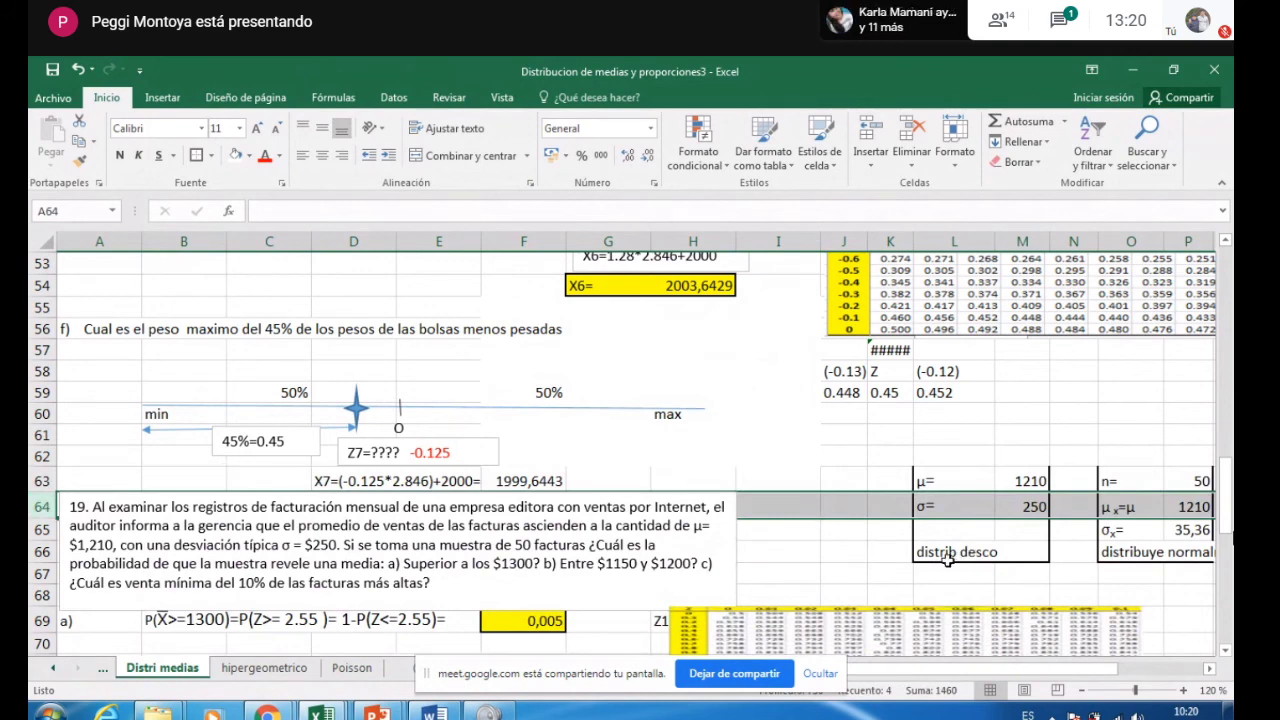
# - Enter the headings poblacion in L62 and muestra in O62, above the exercise 19 data boxes
pyautogui.click(955, 455)
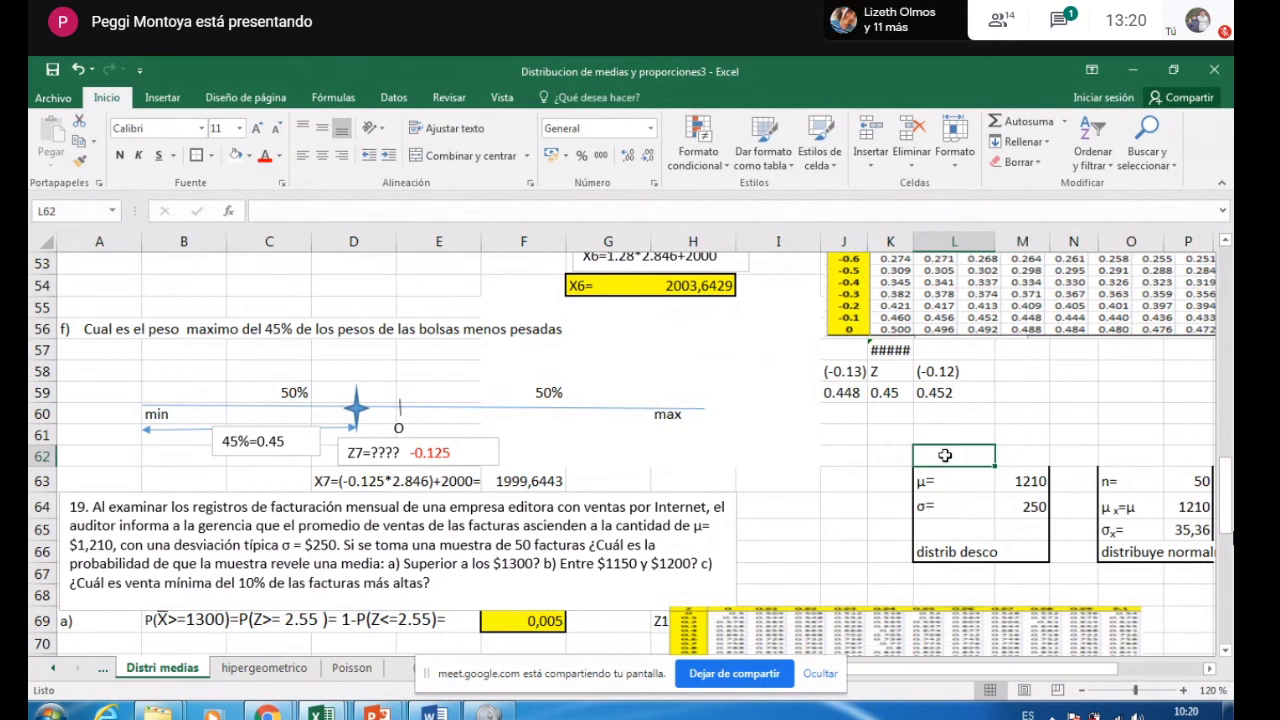
pyautogui.write('pobl')
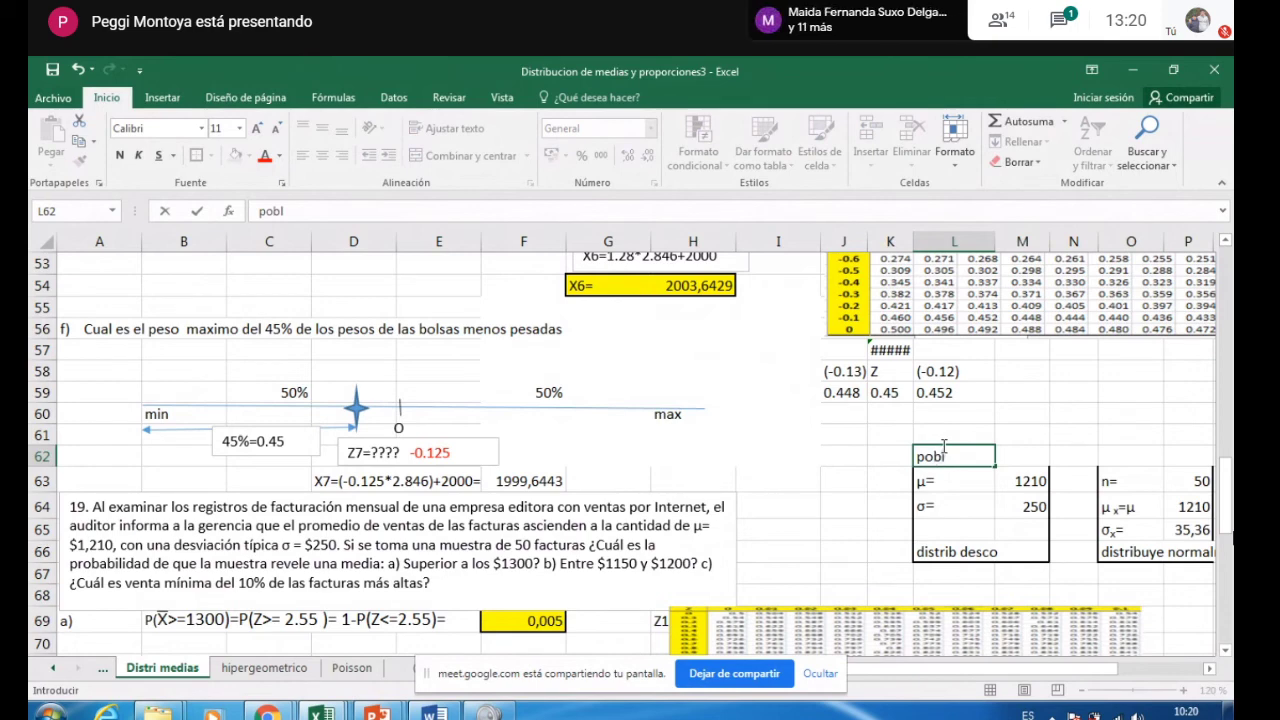
pyautogui.write('acion')
pyautogui.click(1143, 448)
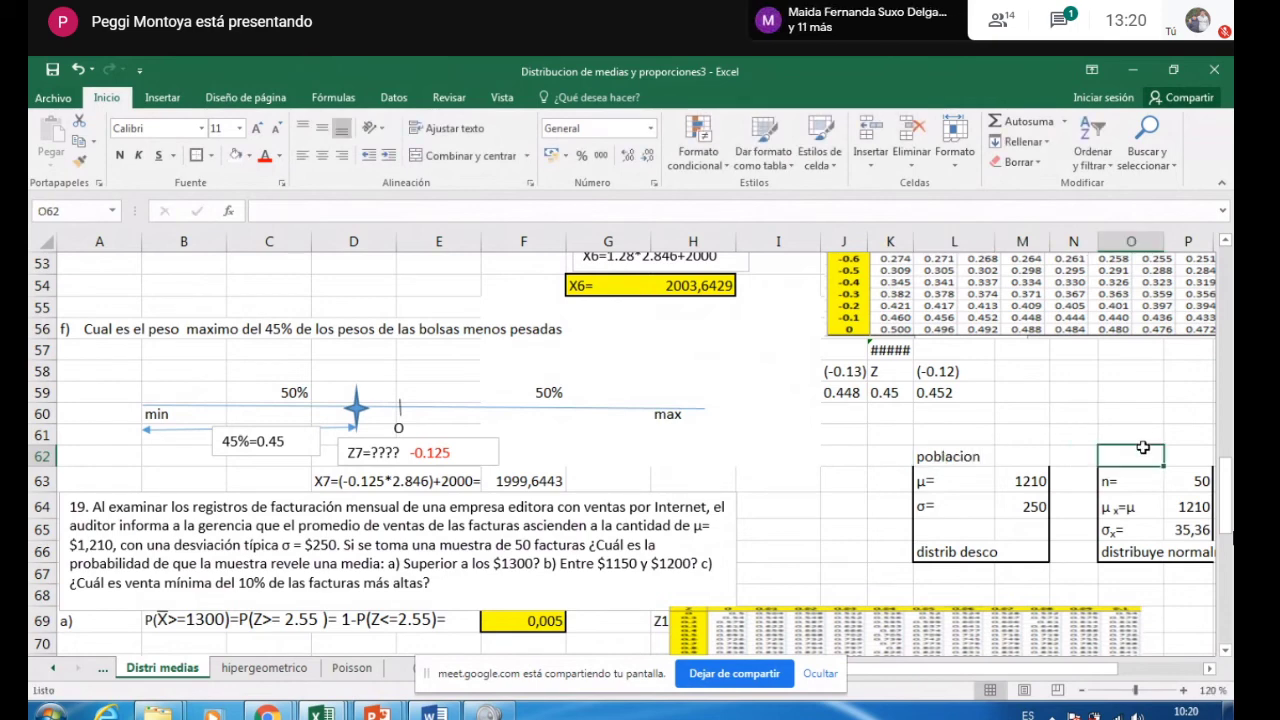
pyautogui.write('mu')
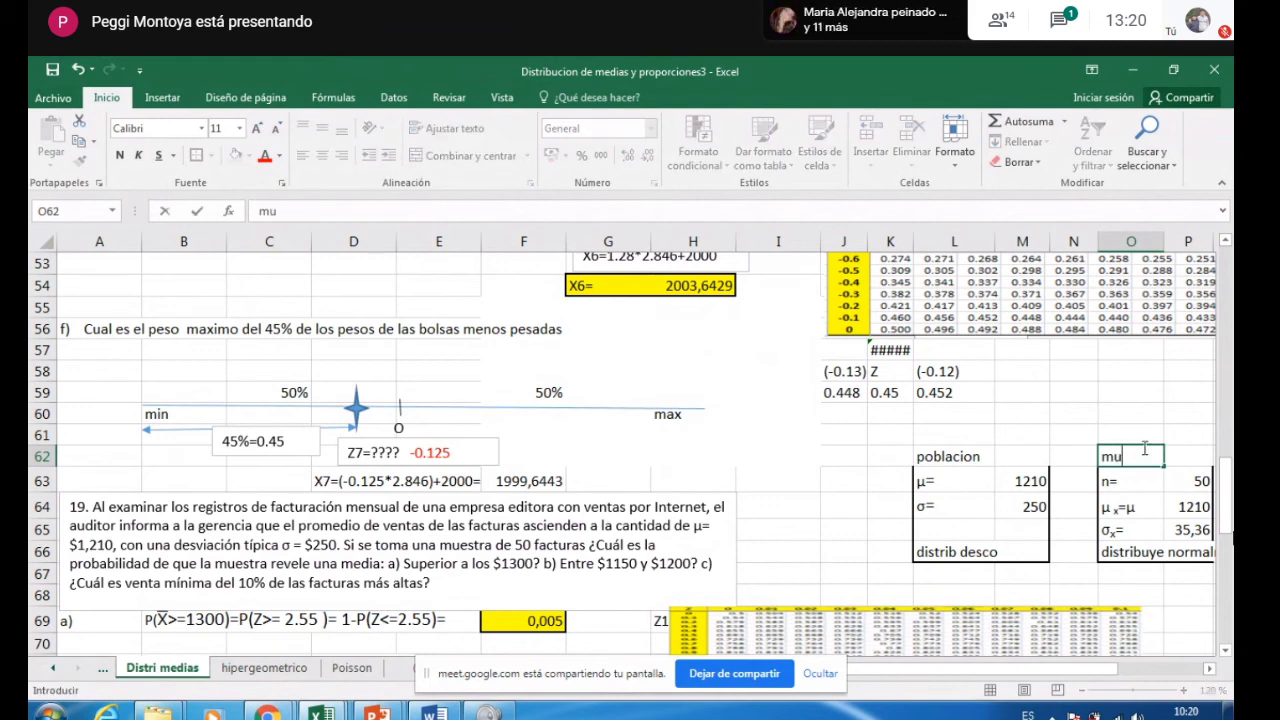
pyautogui.write('estra')
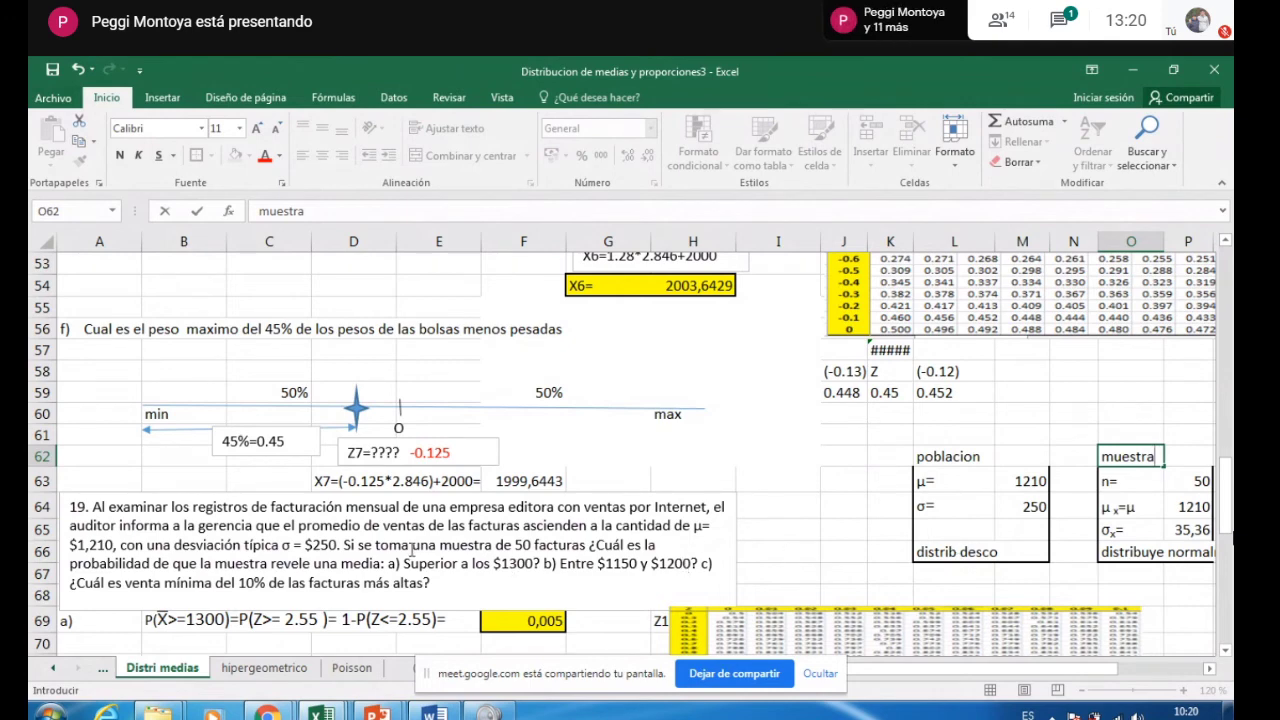
# - Fill the exercise 19 statement text box with a solid light gold theme colour
pyautogui.click(408, 545)
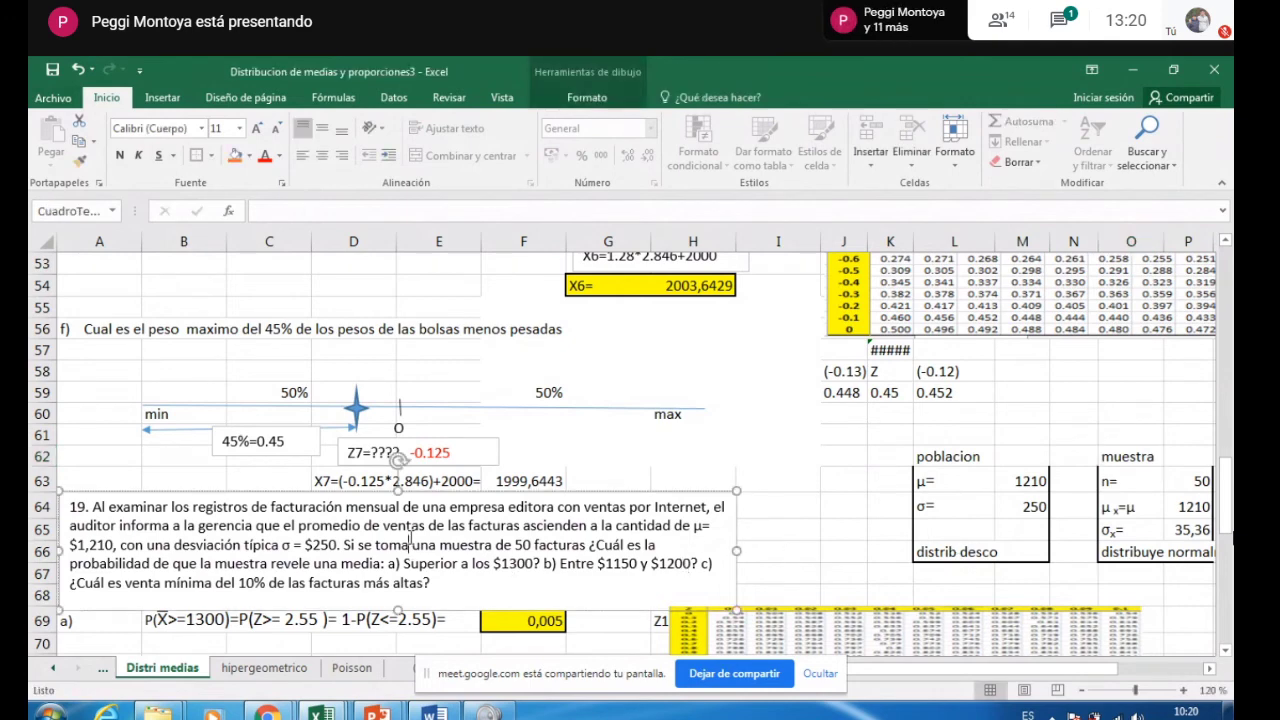
pyautogui.rightClick(409, 543)
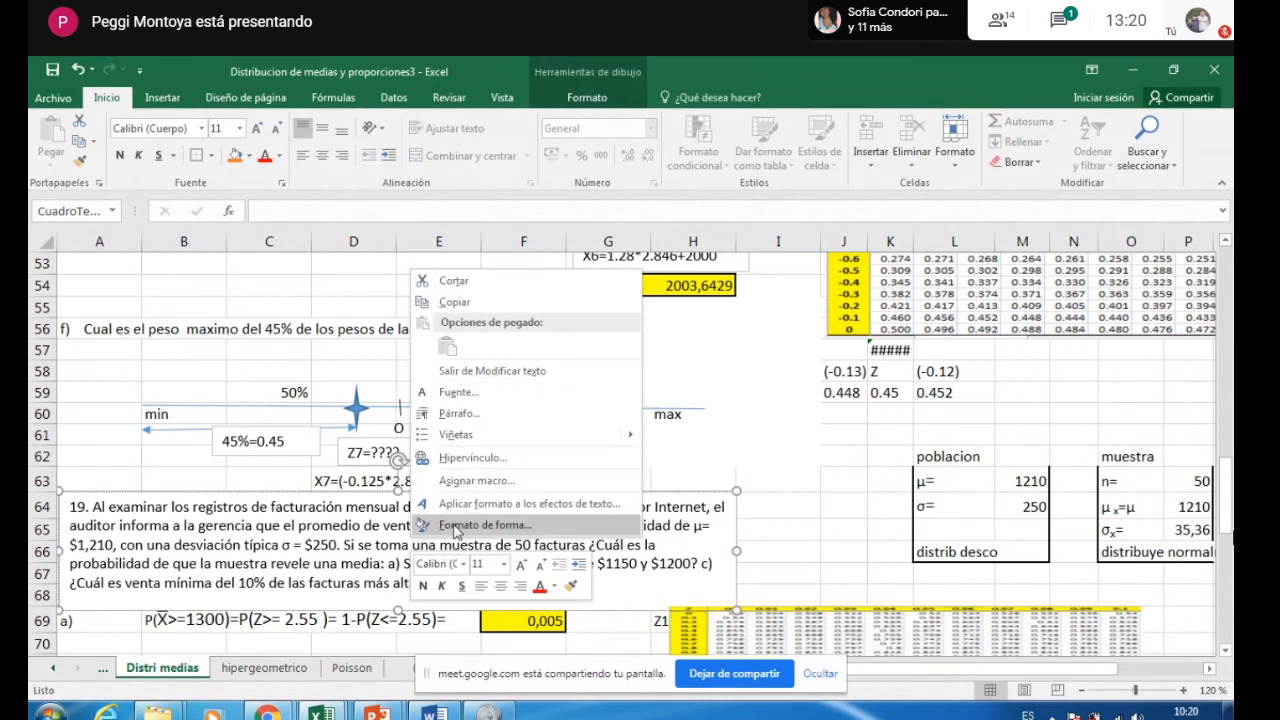
pyautogui.click(484, 525)
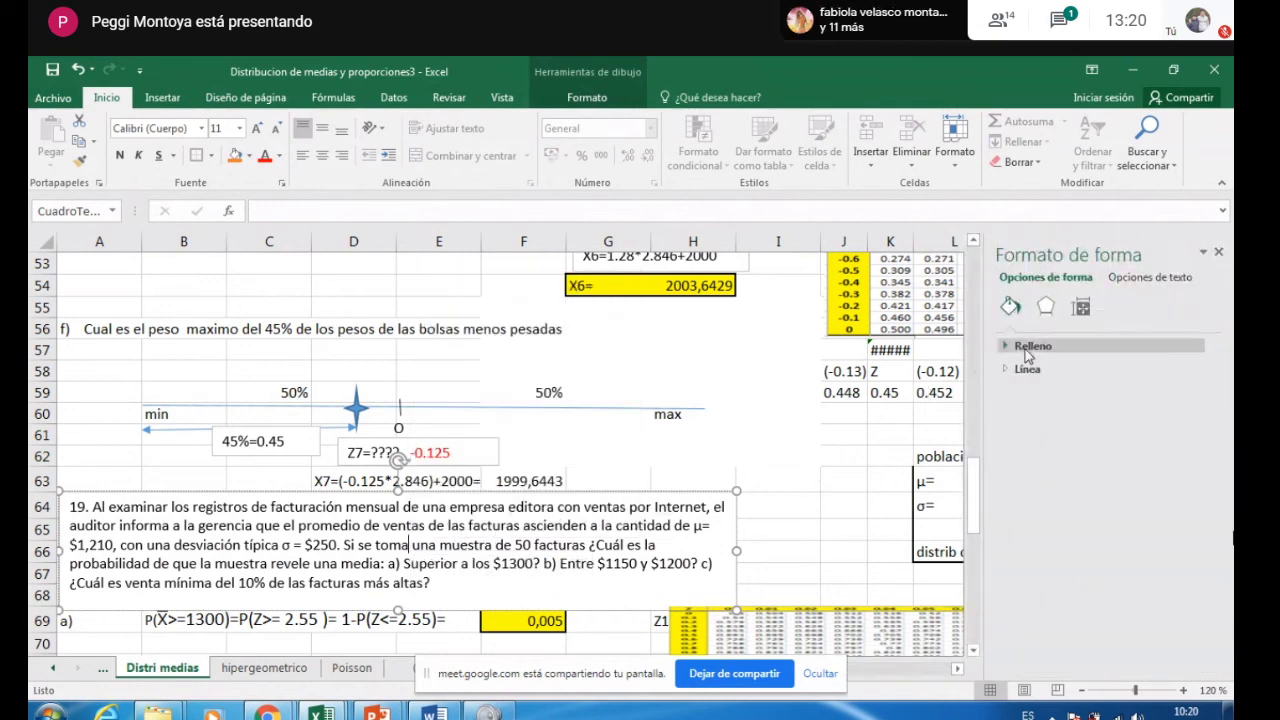
pyautogui.click(1030, 346)
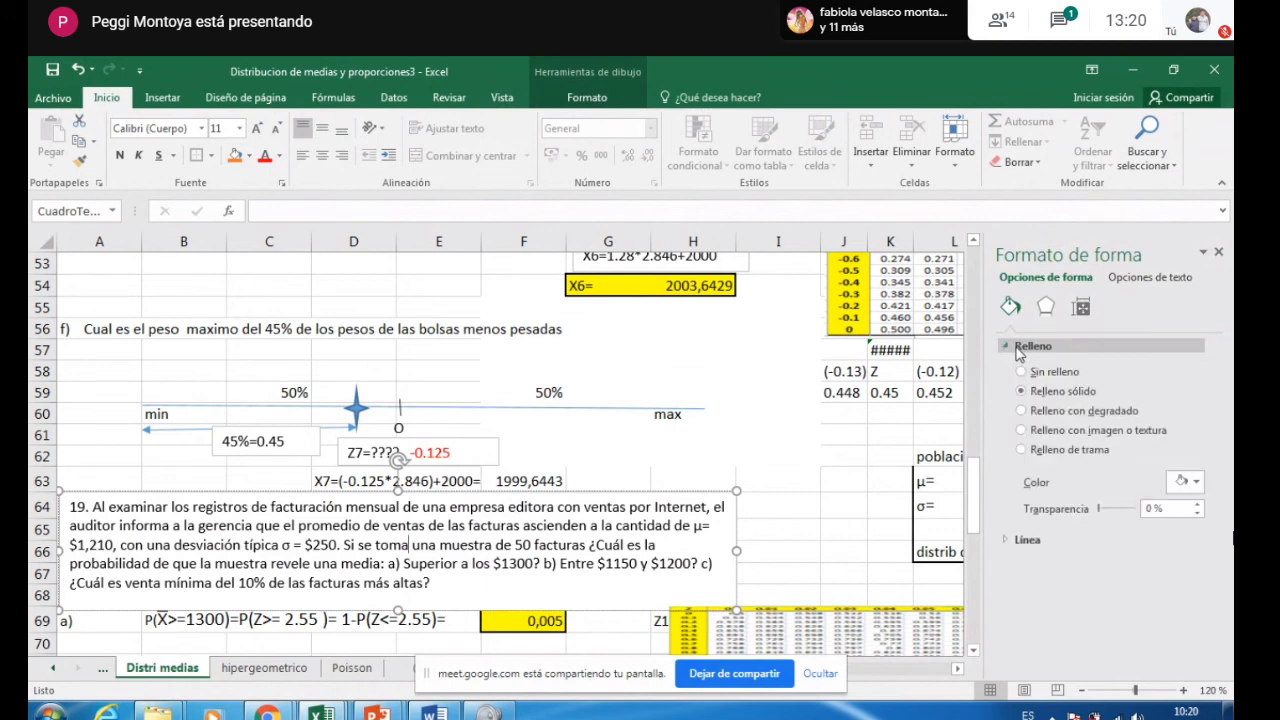
pyautogui.click(1196, 481)
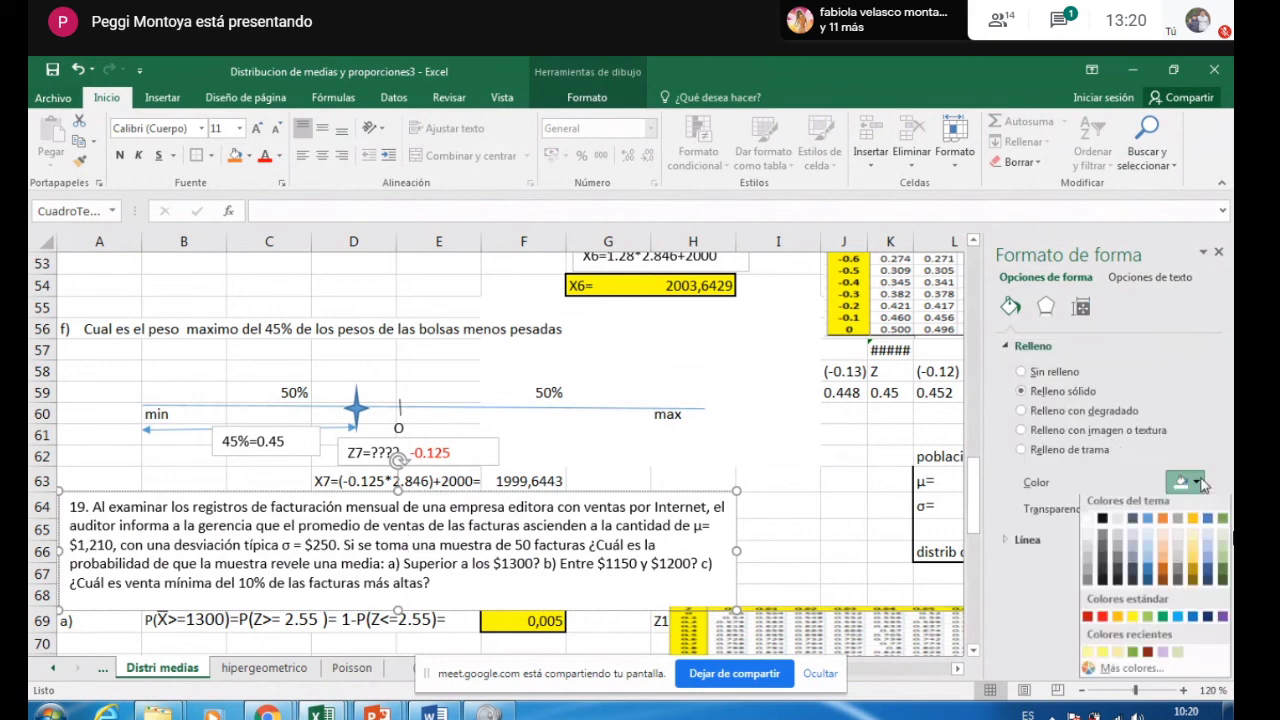
pyautogui.click(1191, 551)
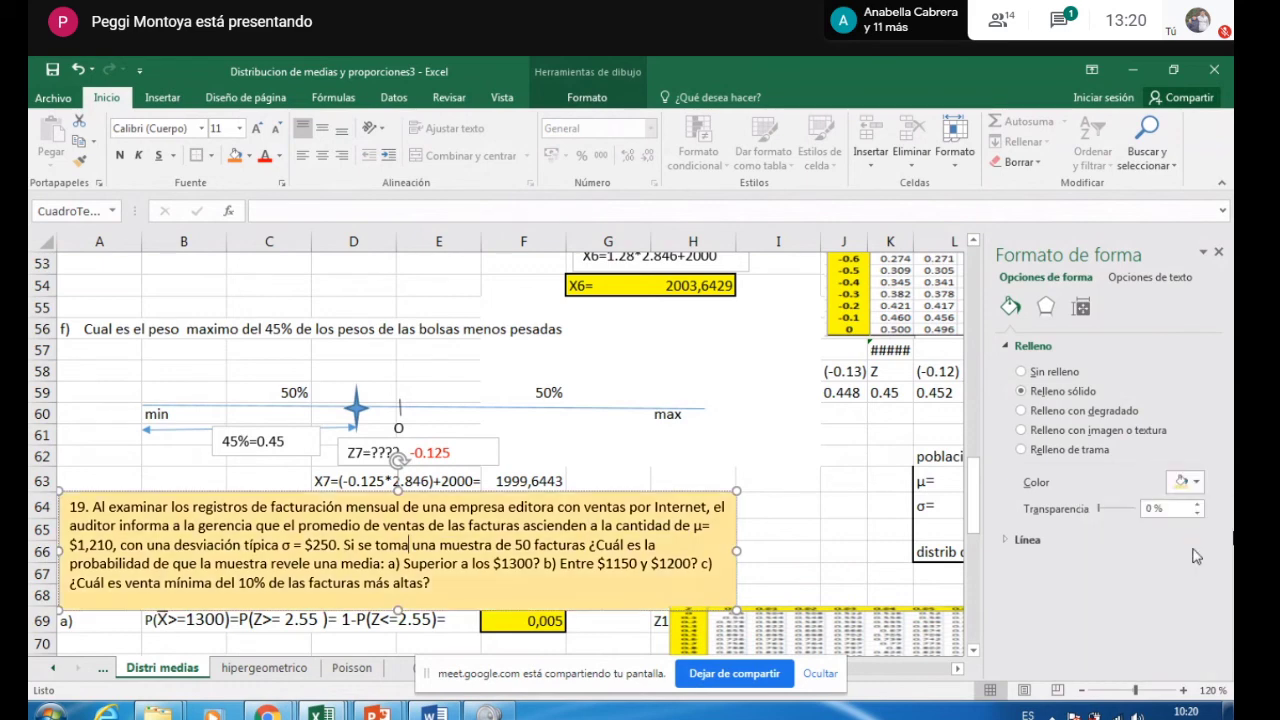
# - Extend the thick outline of the population and sample data boxes up to row 62, enclosing their poblacion and muestra headings
pyautogui.click(949, 503)
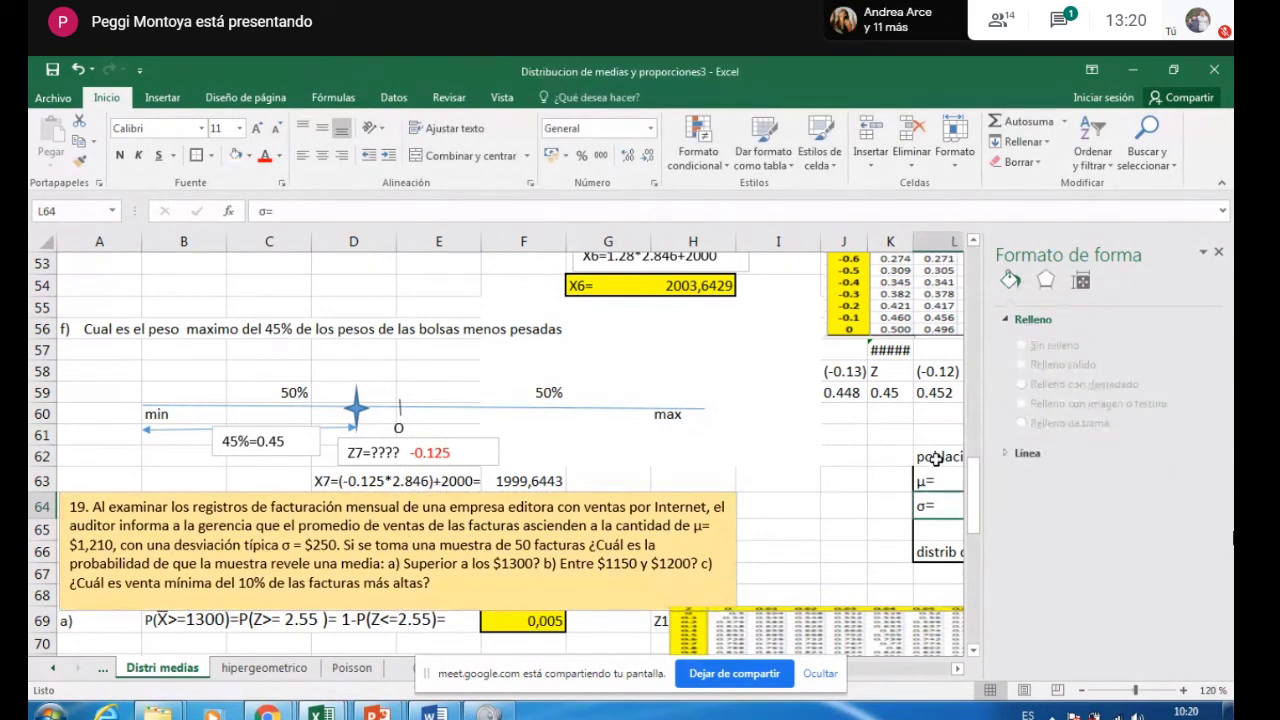
pyautogui.click(935, 458)
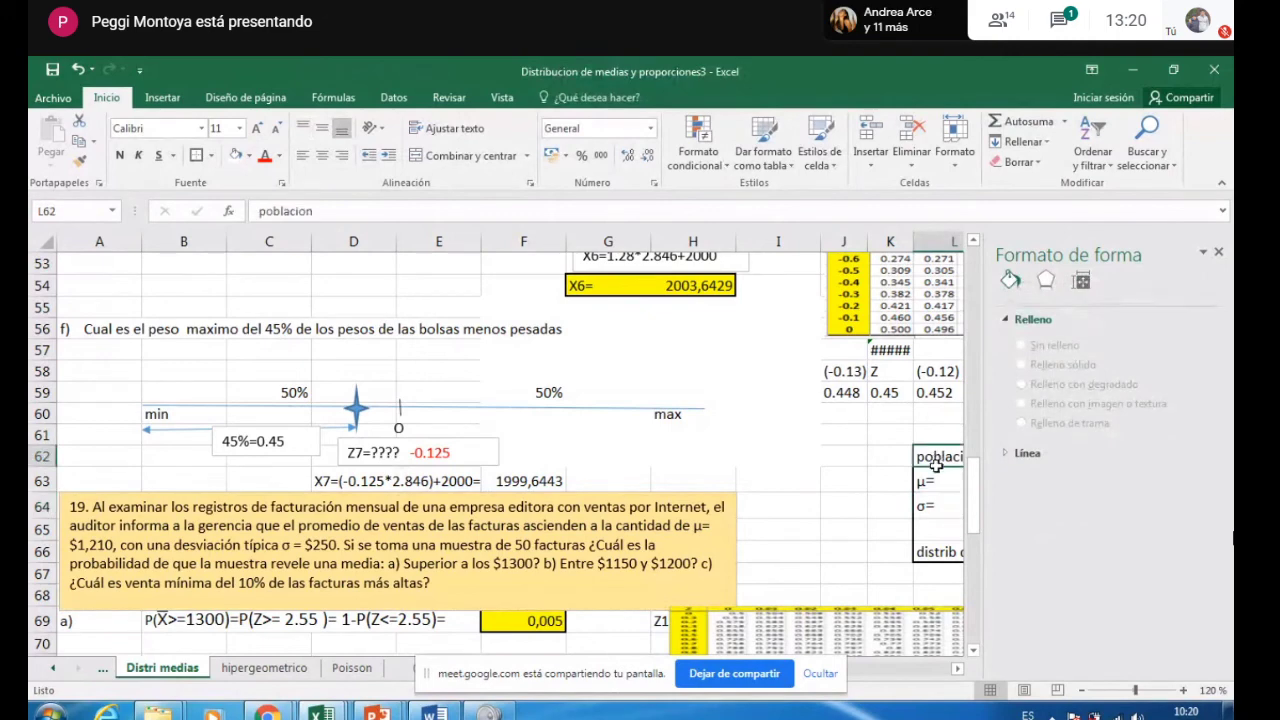
pyautogui.moveTo(935, 465); pyautogui.dragTo(940, 552)
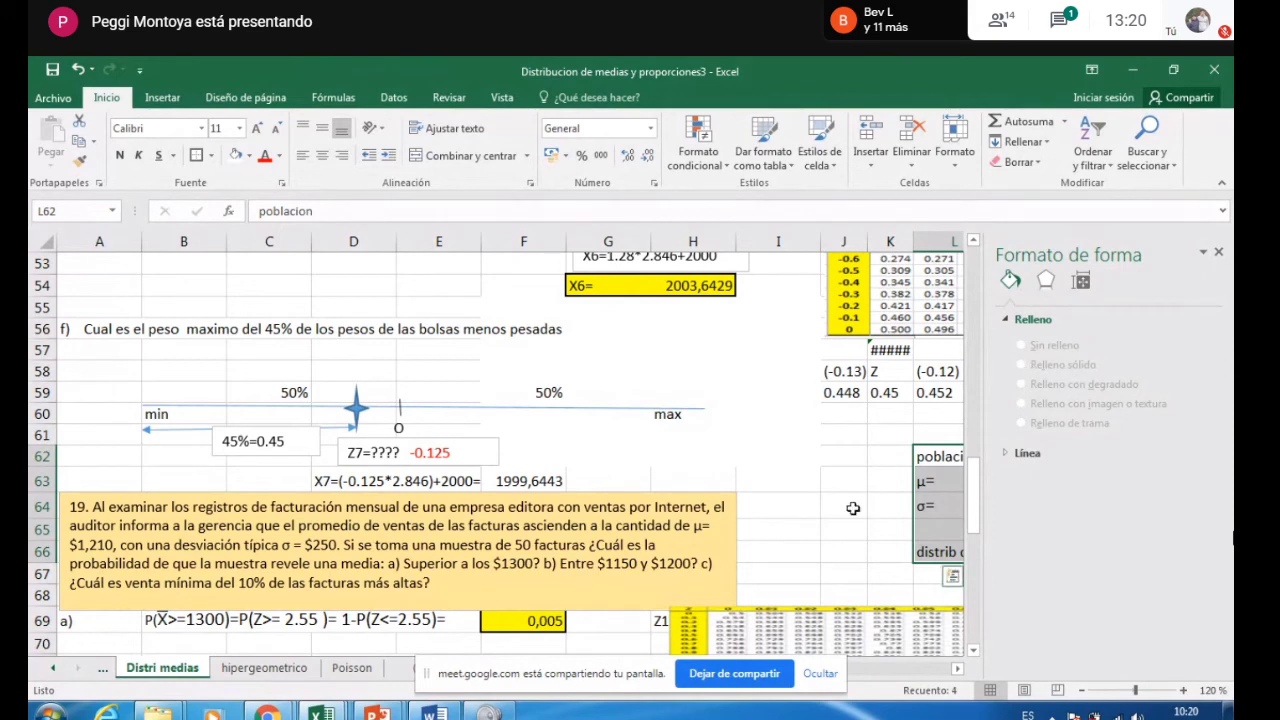
pyautogui.click(900, 536)
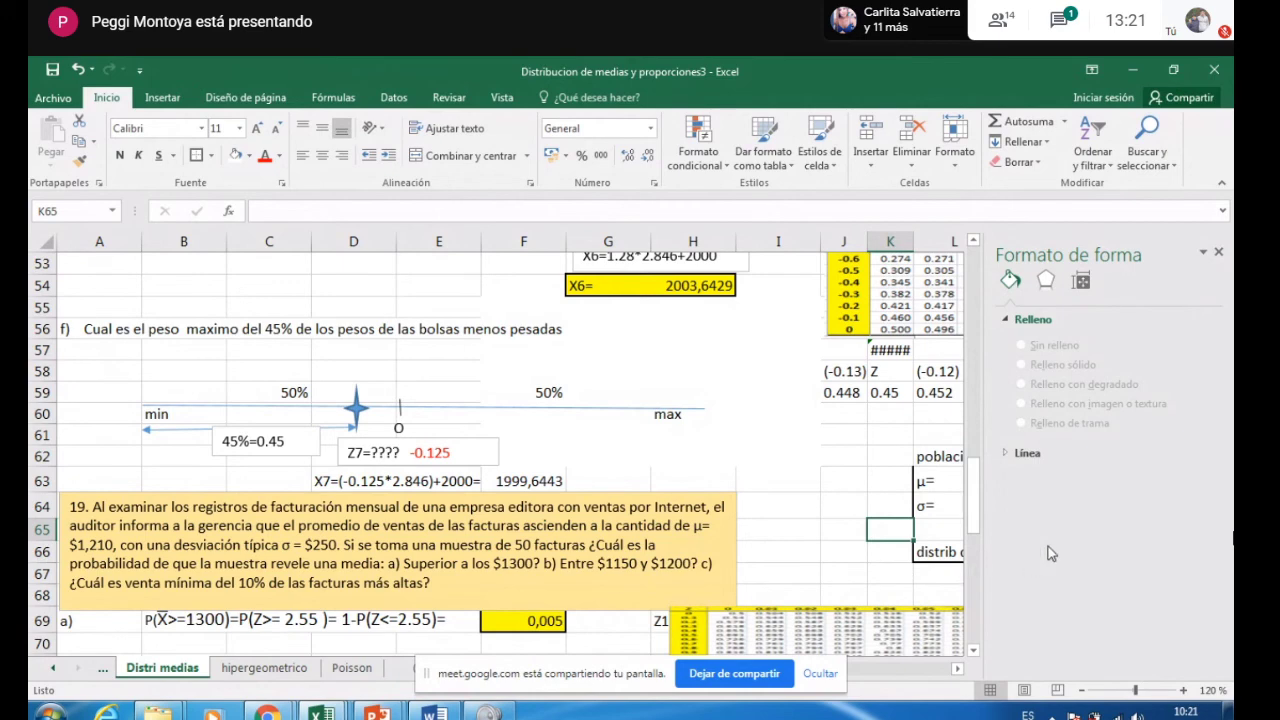
pyautogui.click(1219, 256)
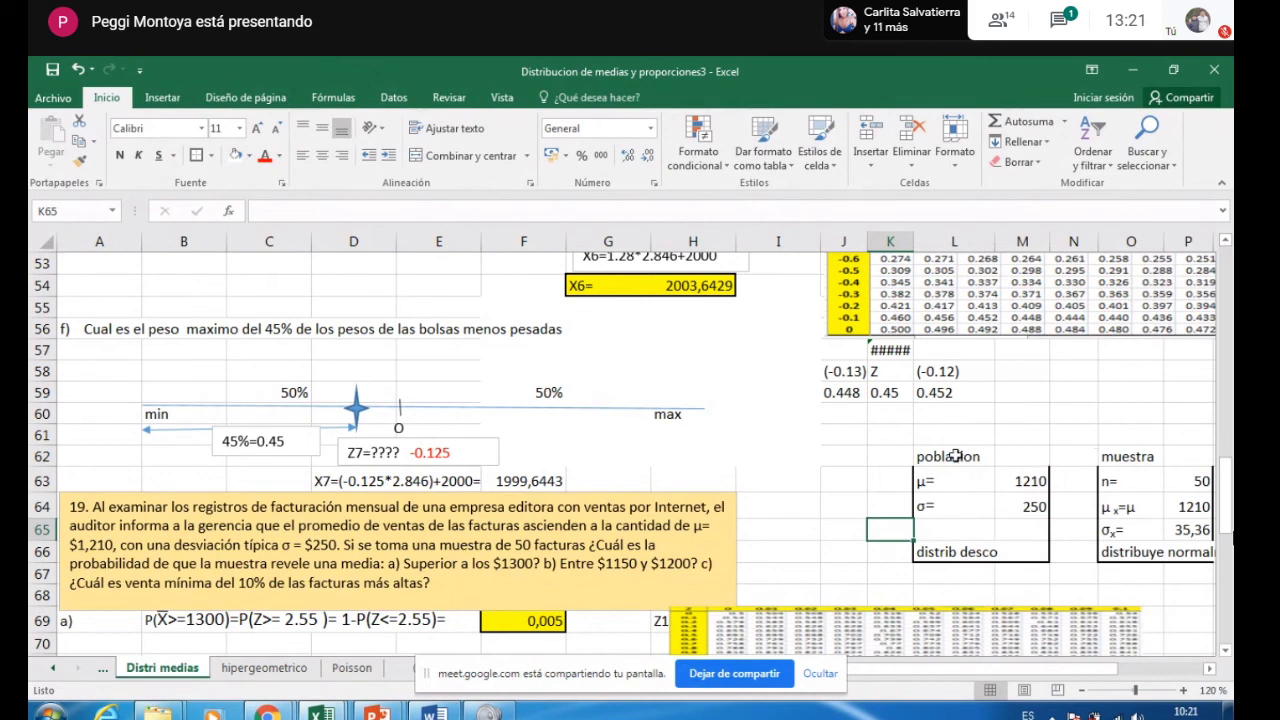
pyautogui.moveTo(948, 455); pyautogui.dragTo(1023, 543)
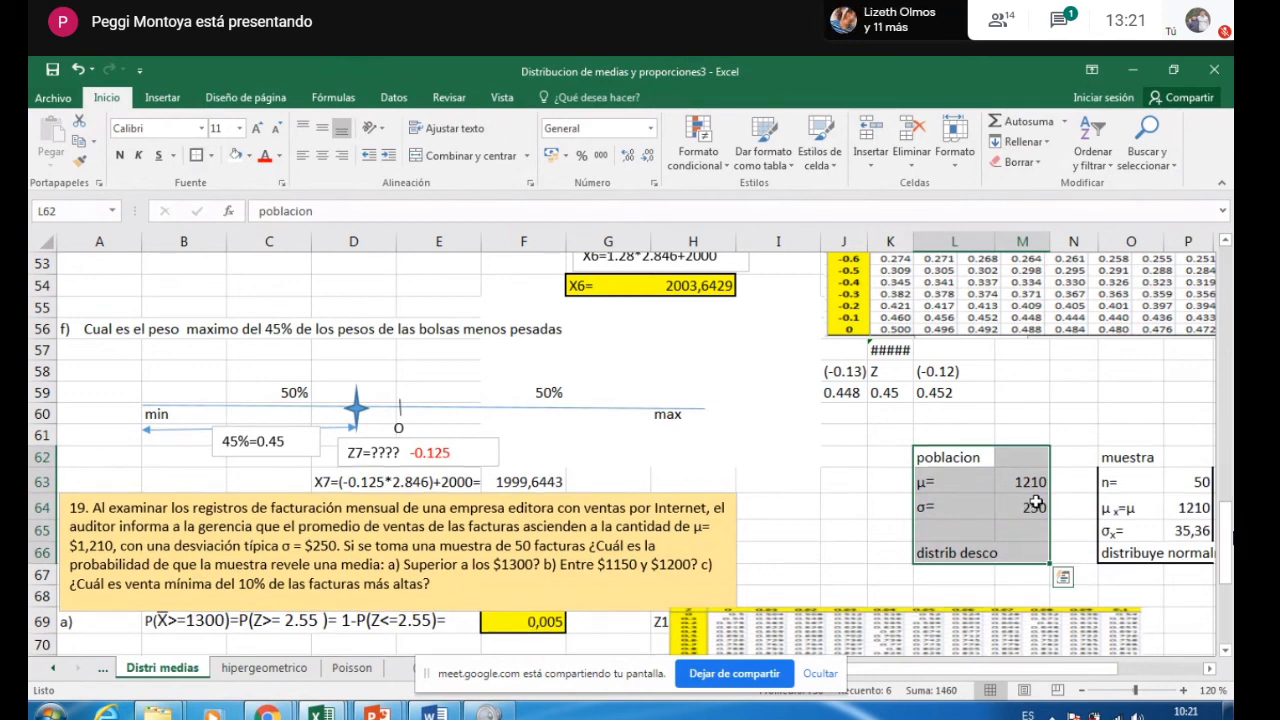
pyautogui.moveTo(1108, 462); pyautogui.dragTo(1188, 560)
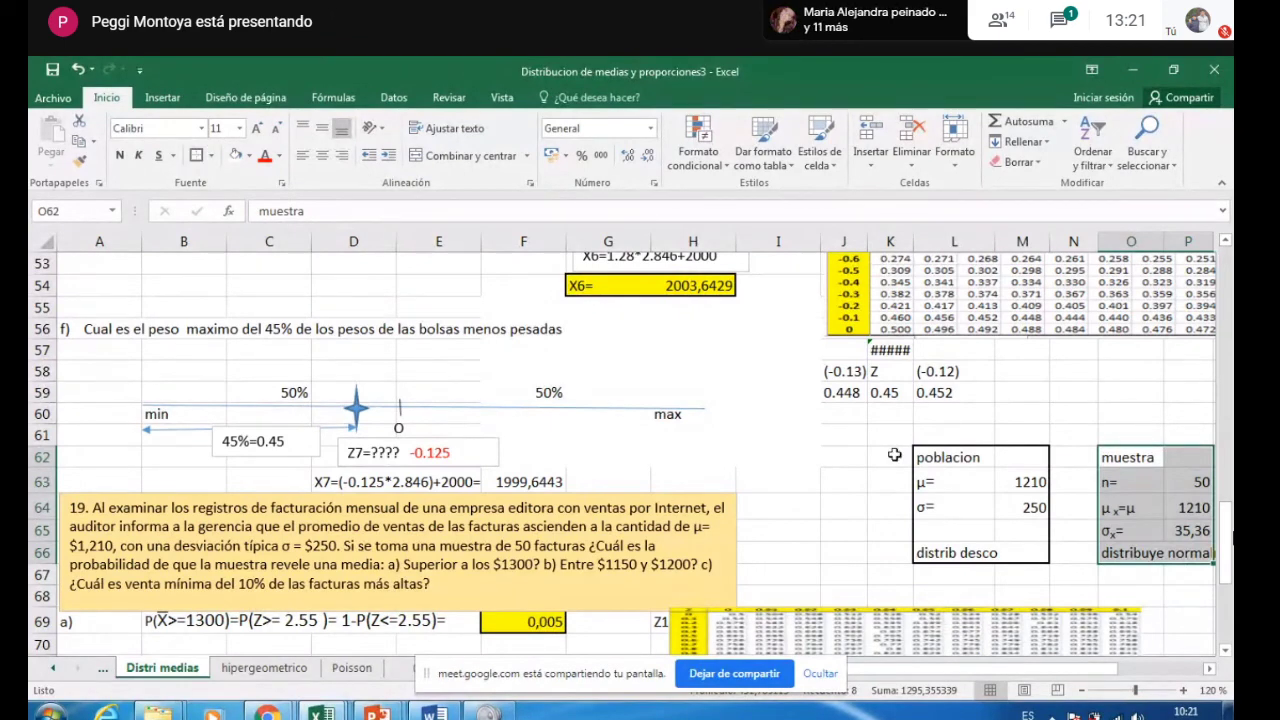
pyautogui.click(988, 528)
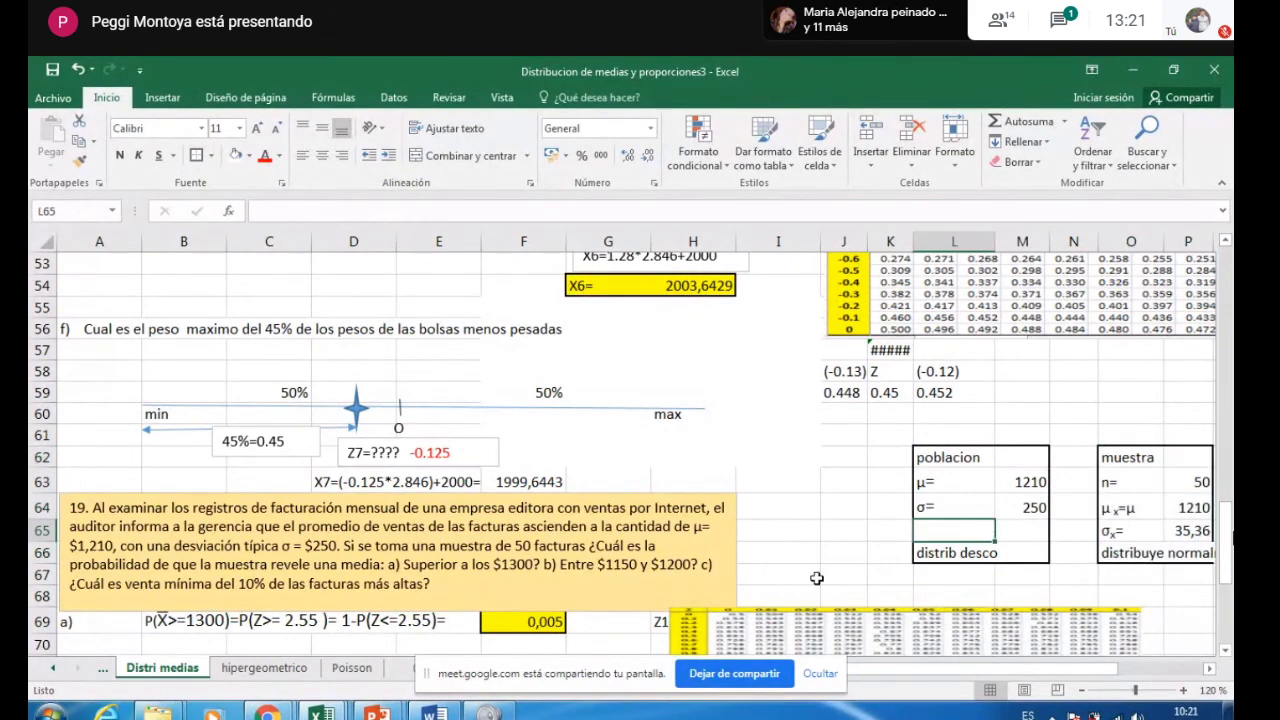
# - Fill the population box L62:M66 and the adjacent sample box, headings included, with the same light gold colour
pyautogui.click(979, 459)
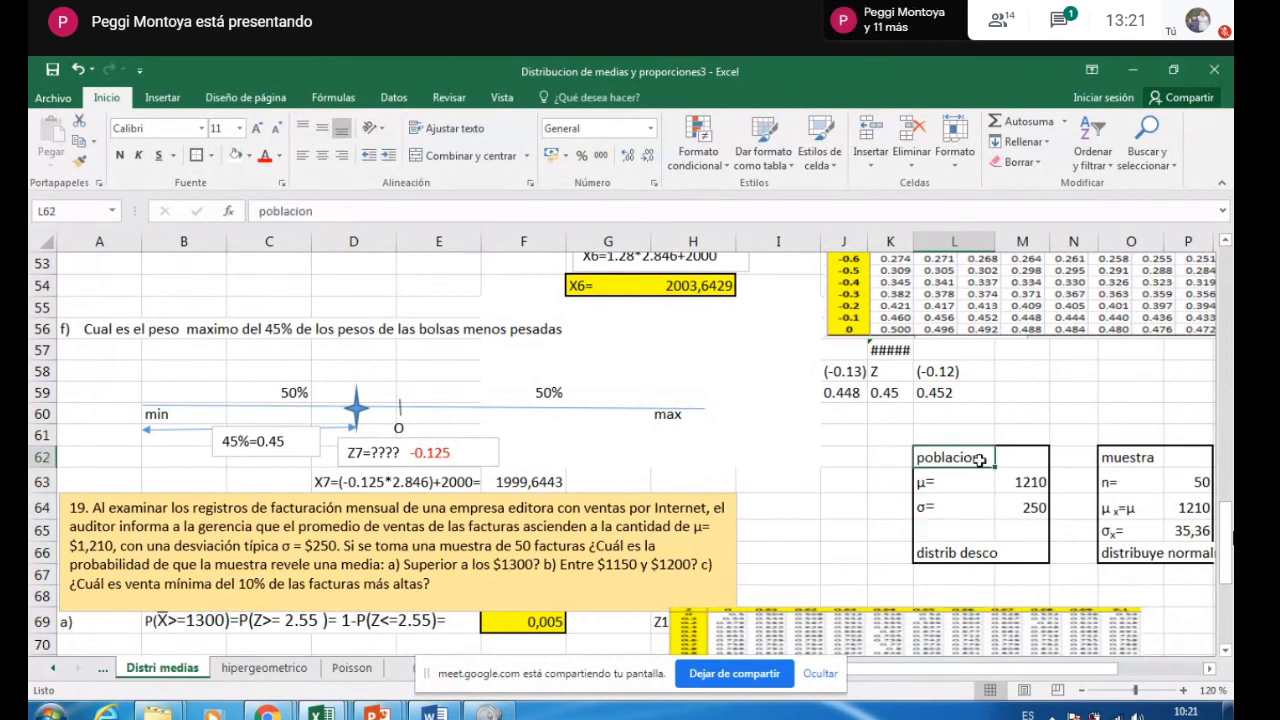
pyautogui.moveTo(981, 460); pyautogui.dragTo(1040, 556)
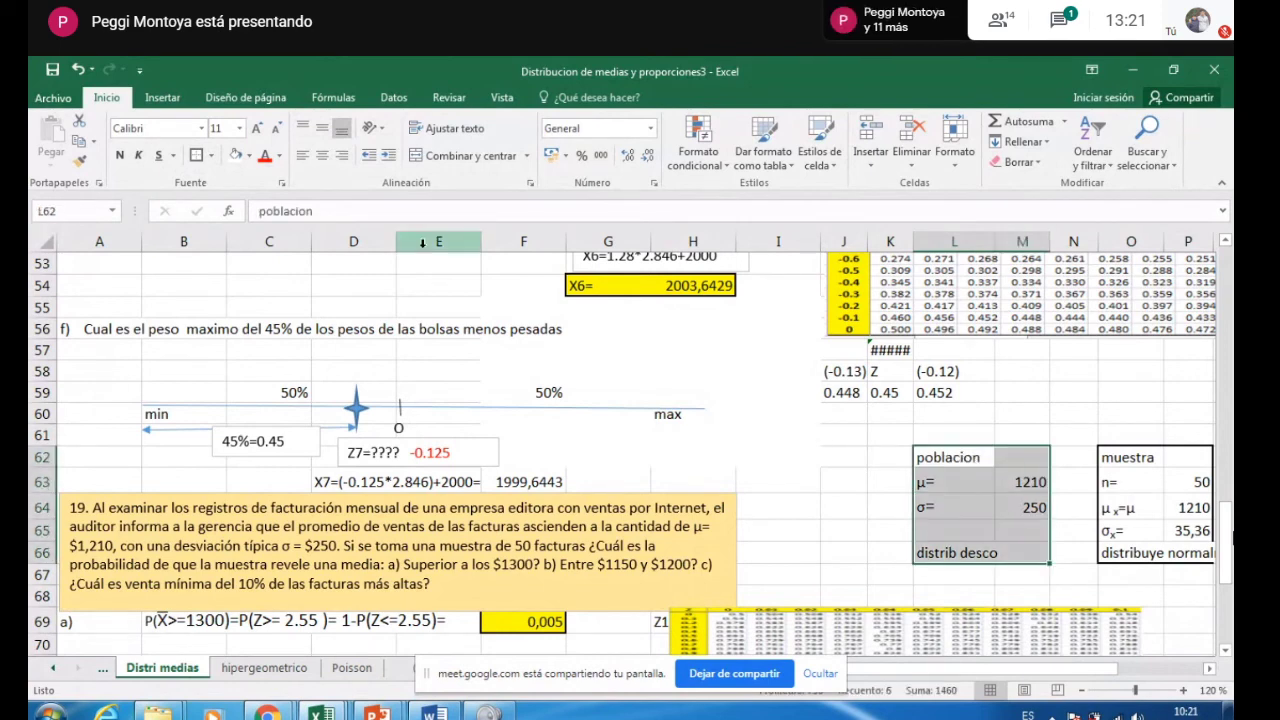
pyautogui.click(248, 156)
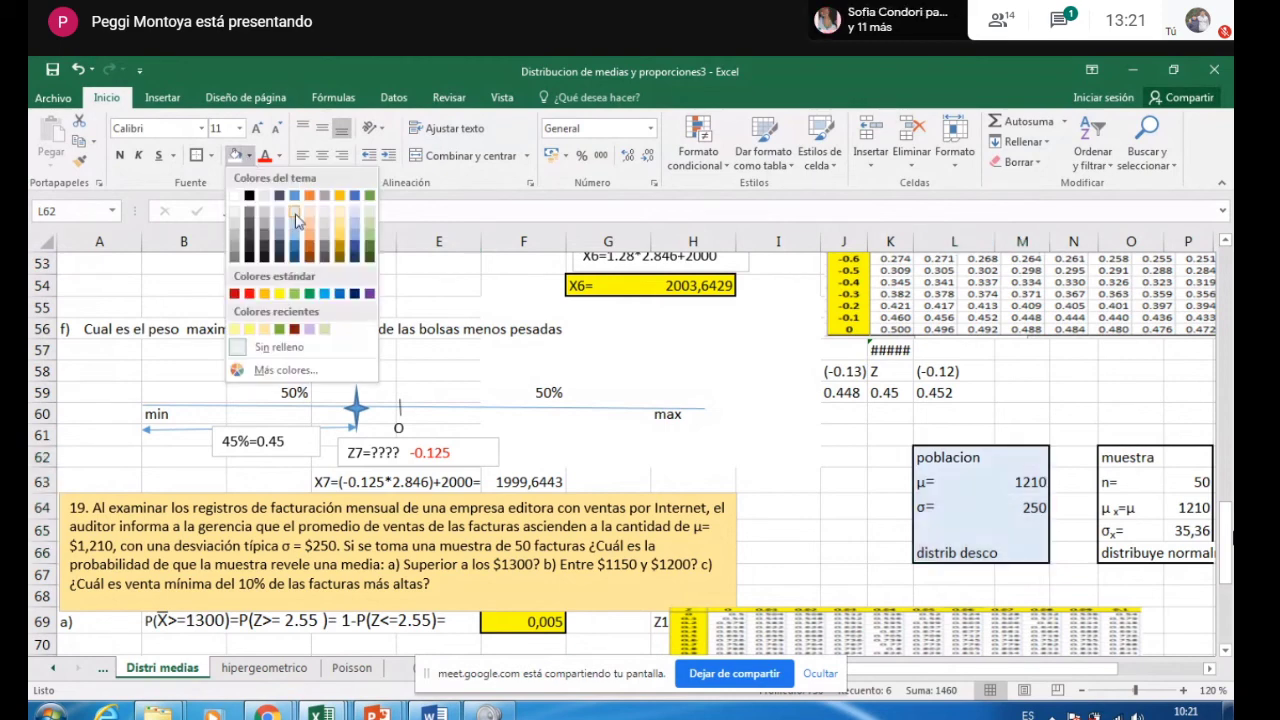
pyautogui.click(340, 228)
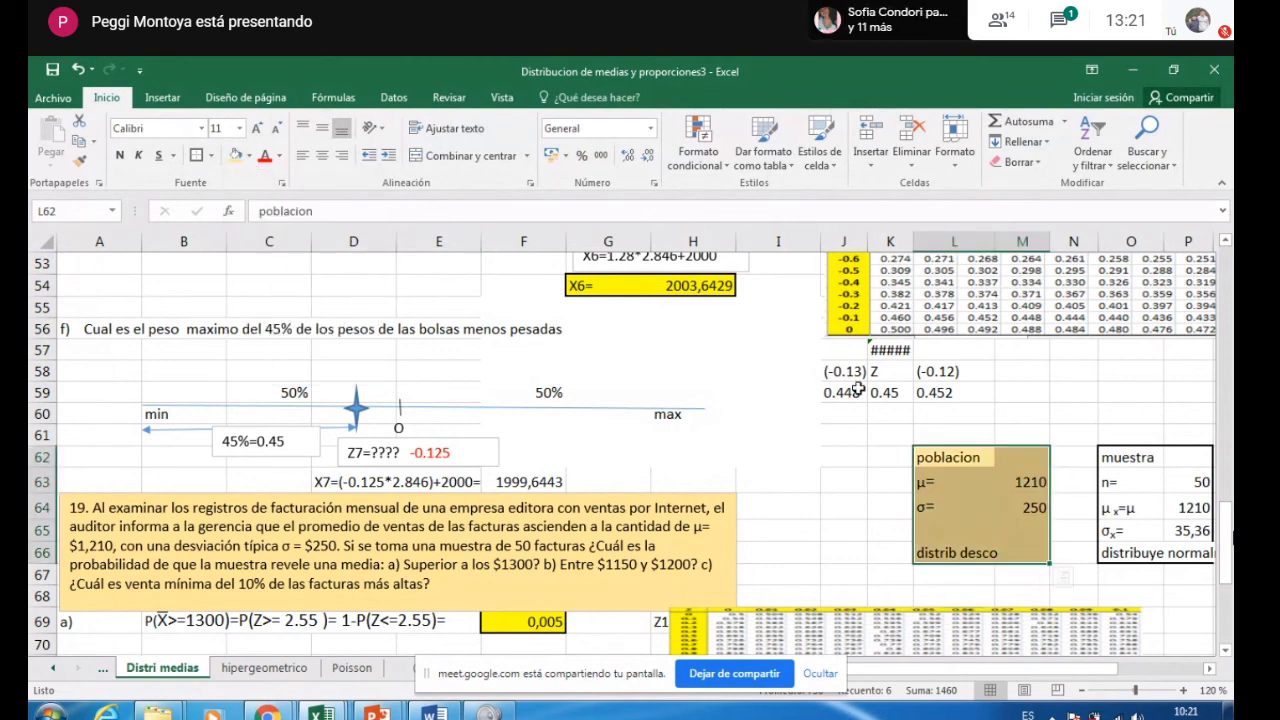
pyautogui.moveTo(1125, 458); pyautogui.dragTo(1181, 555)
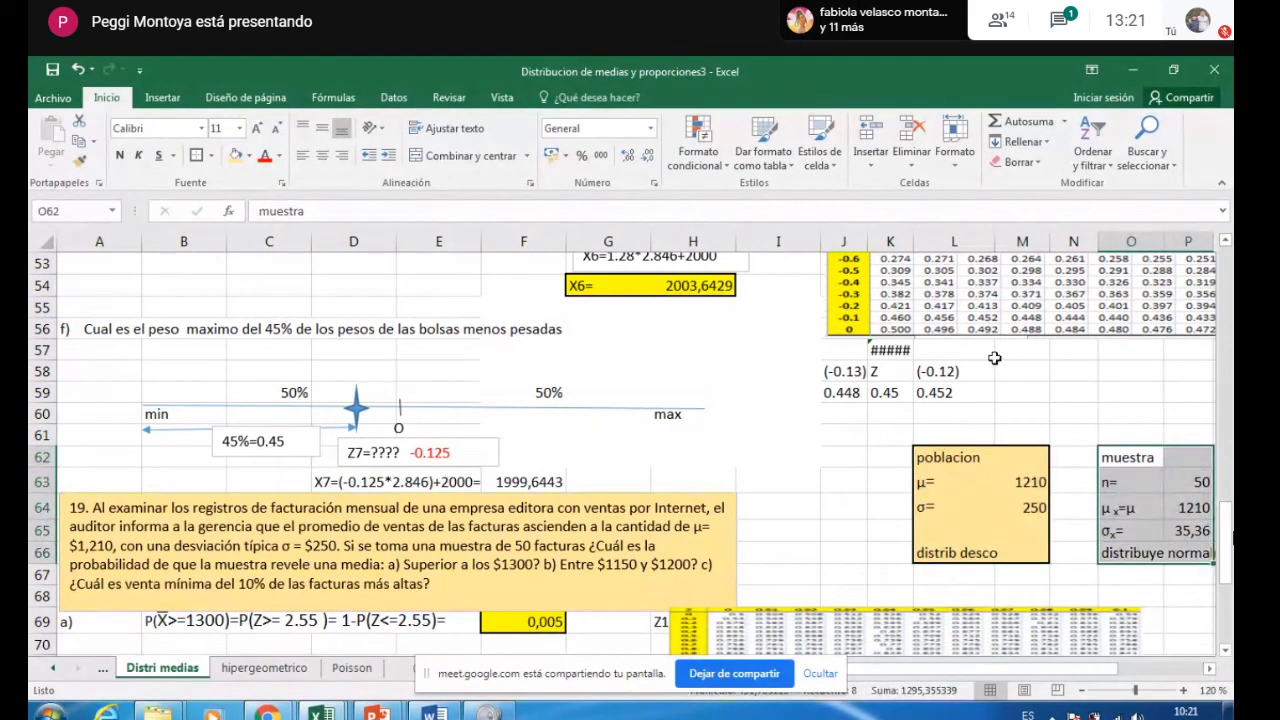
pyautogui.click(236, 158)
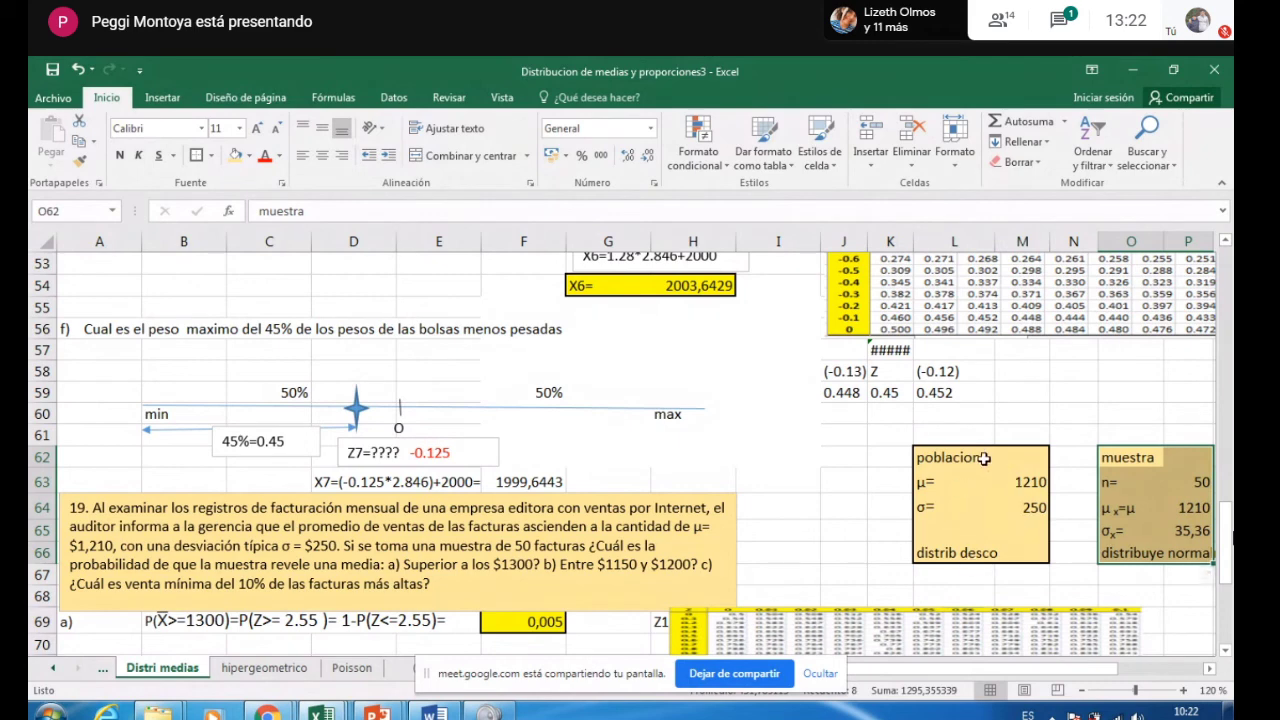
# - Complete the distribution note in L66 of the population box so it reads distrib desconcida
pyautogui.click(970, 553)
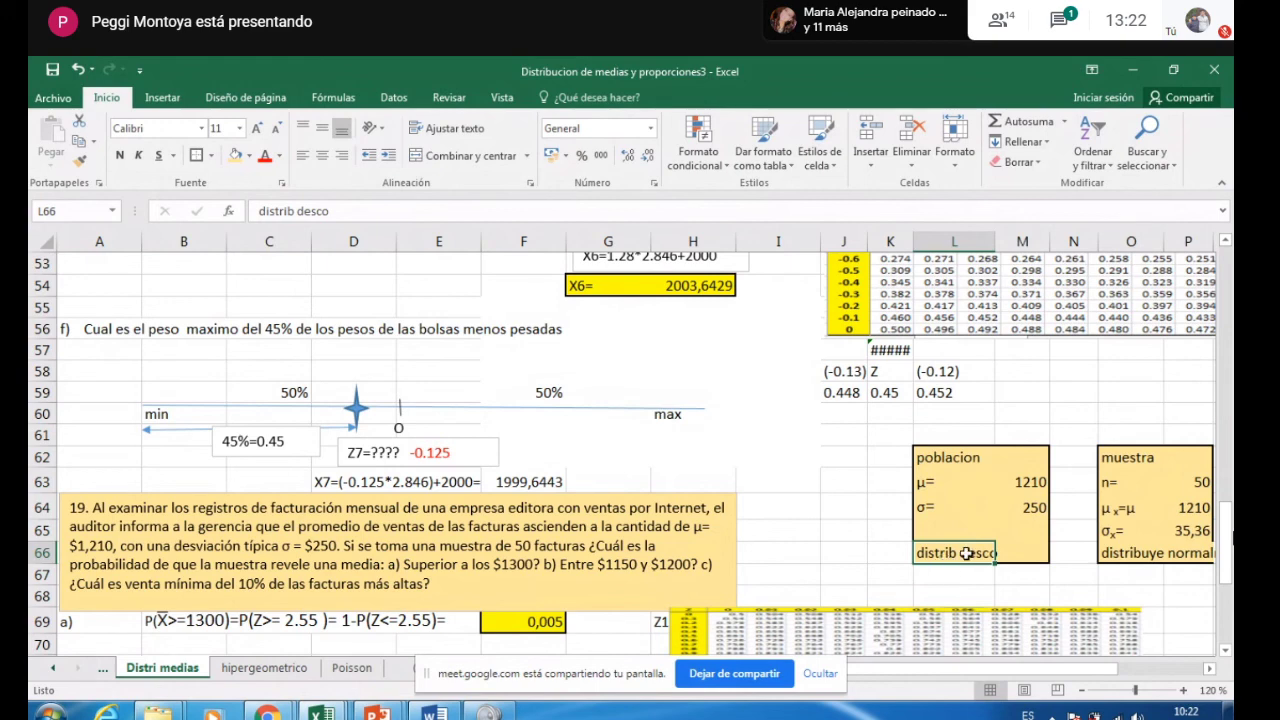
pyautogui.click(330, 211)
pyautogui.write('n')
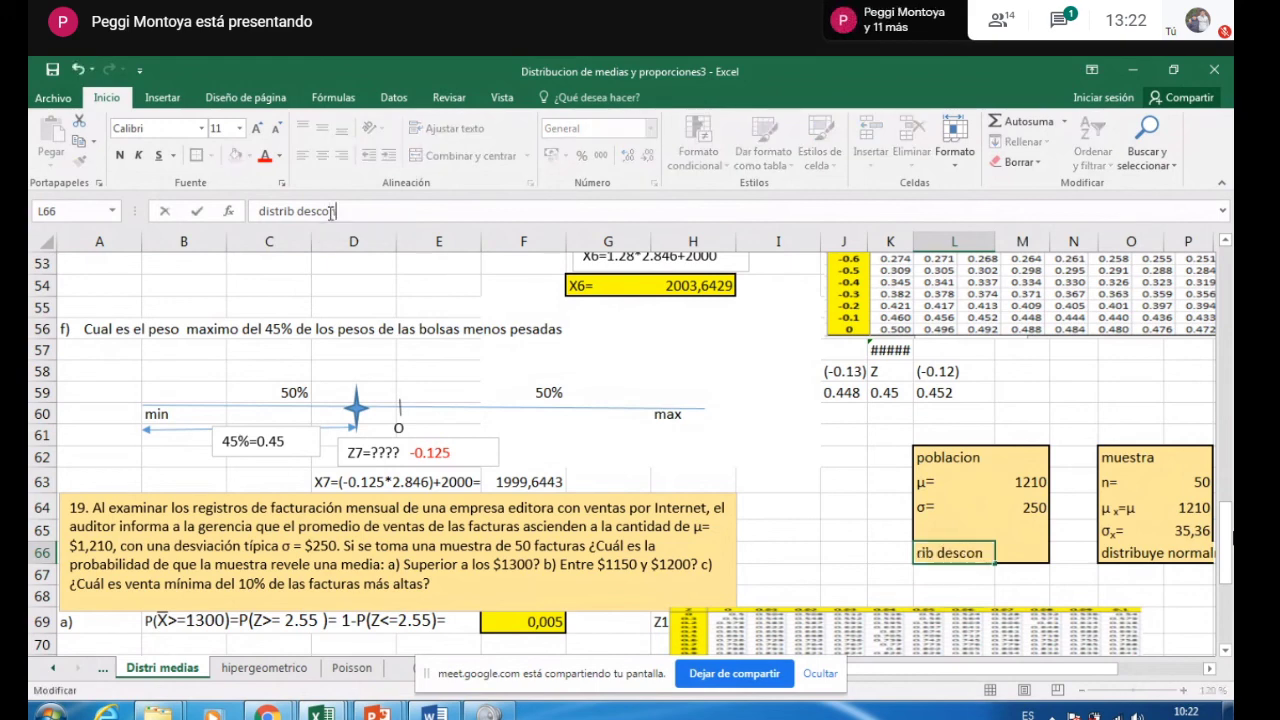
pyautogui.write('cida')
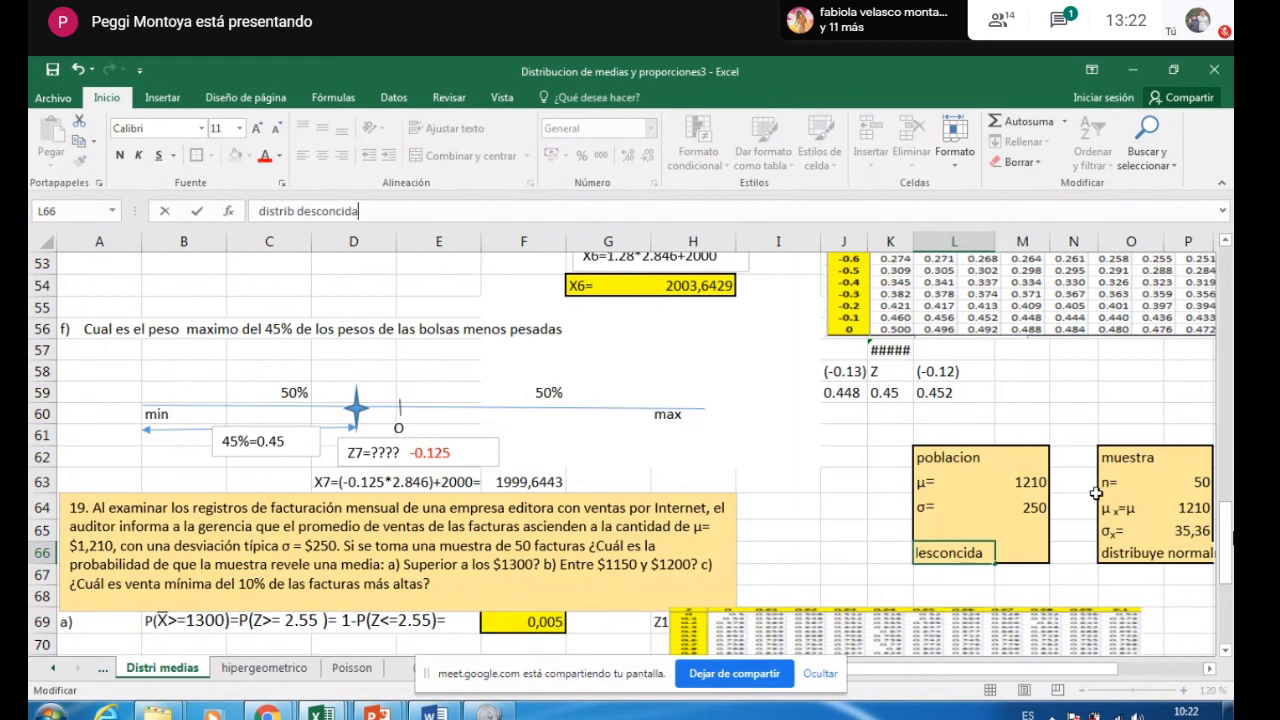
# - Colour the sample size in P63 and the distribuye normalmente note in O66 red
pyautogui.click(1188, 482)
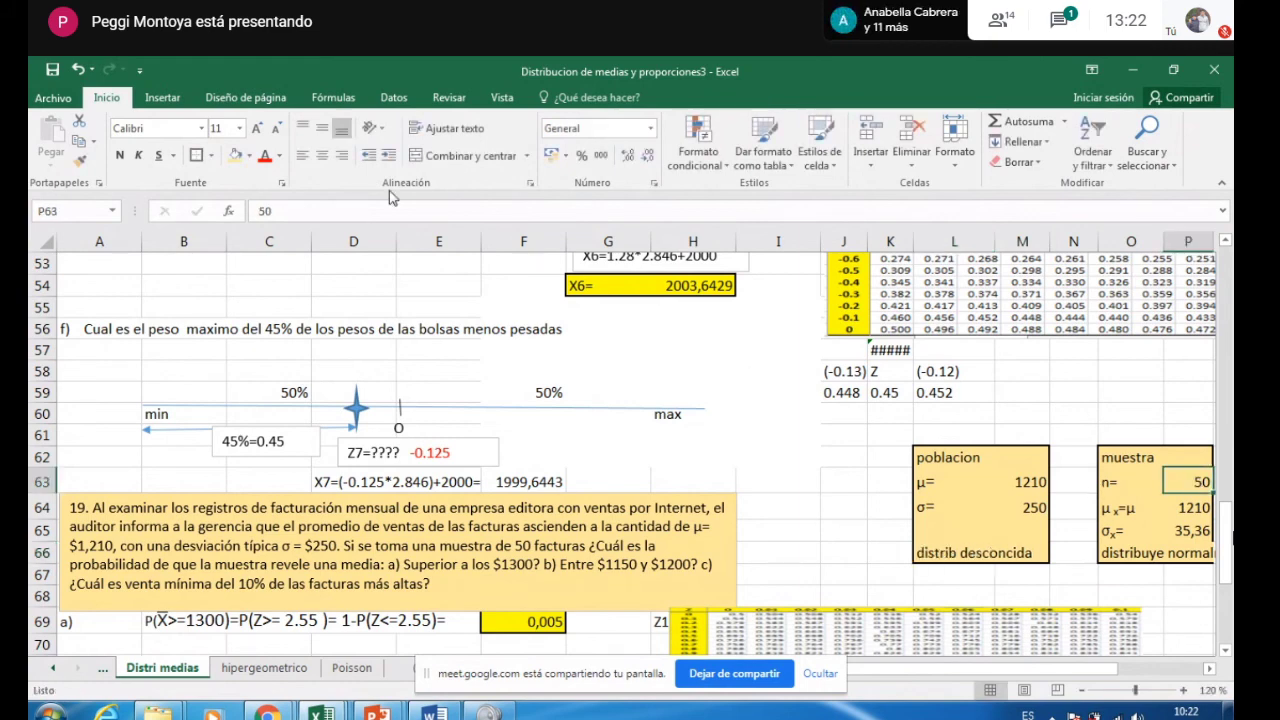
pyautogui.click(265, 155)
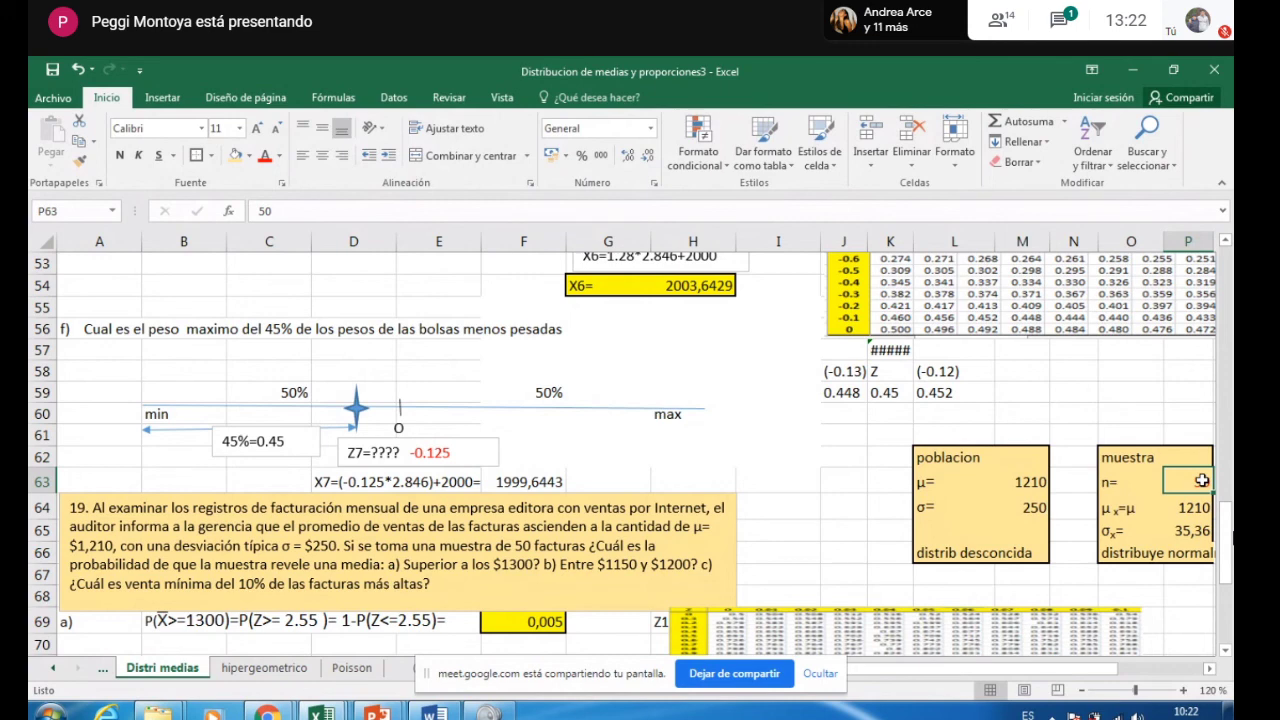
pyautogui.click(1152, 561)
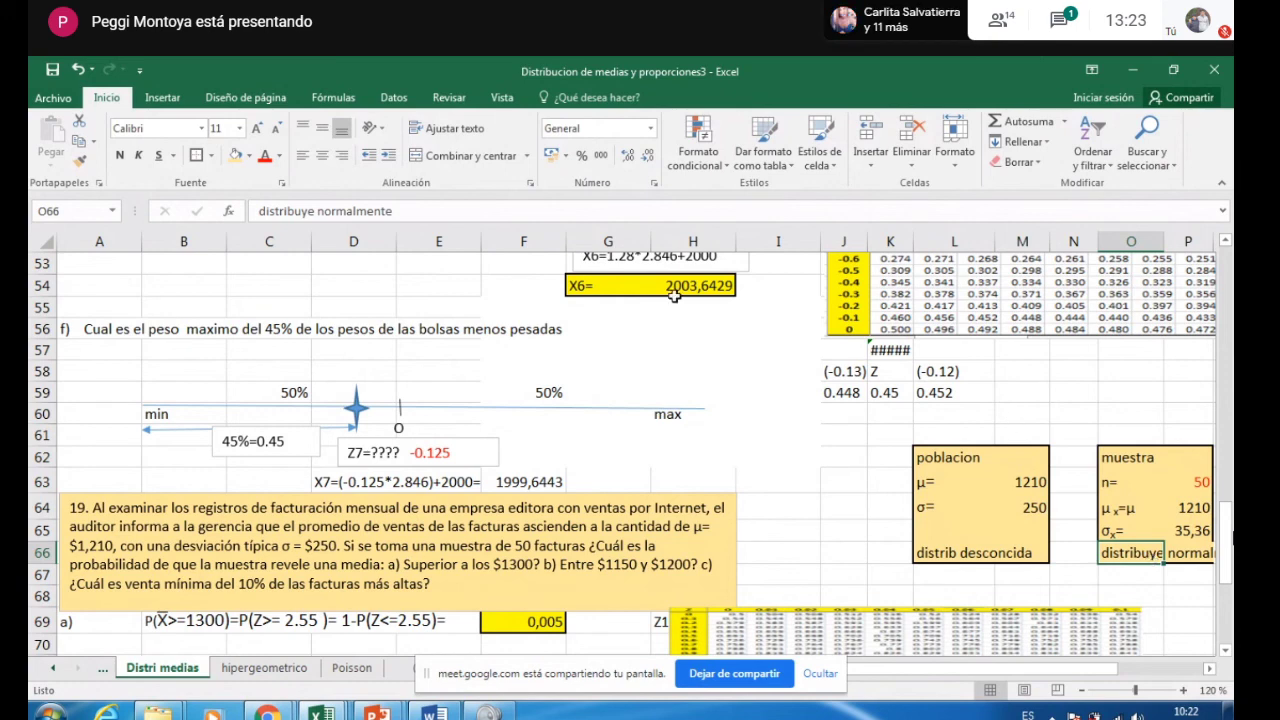
pyautogui.click(280, 156)
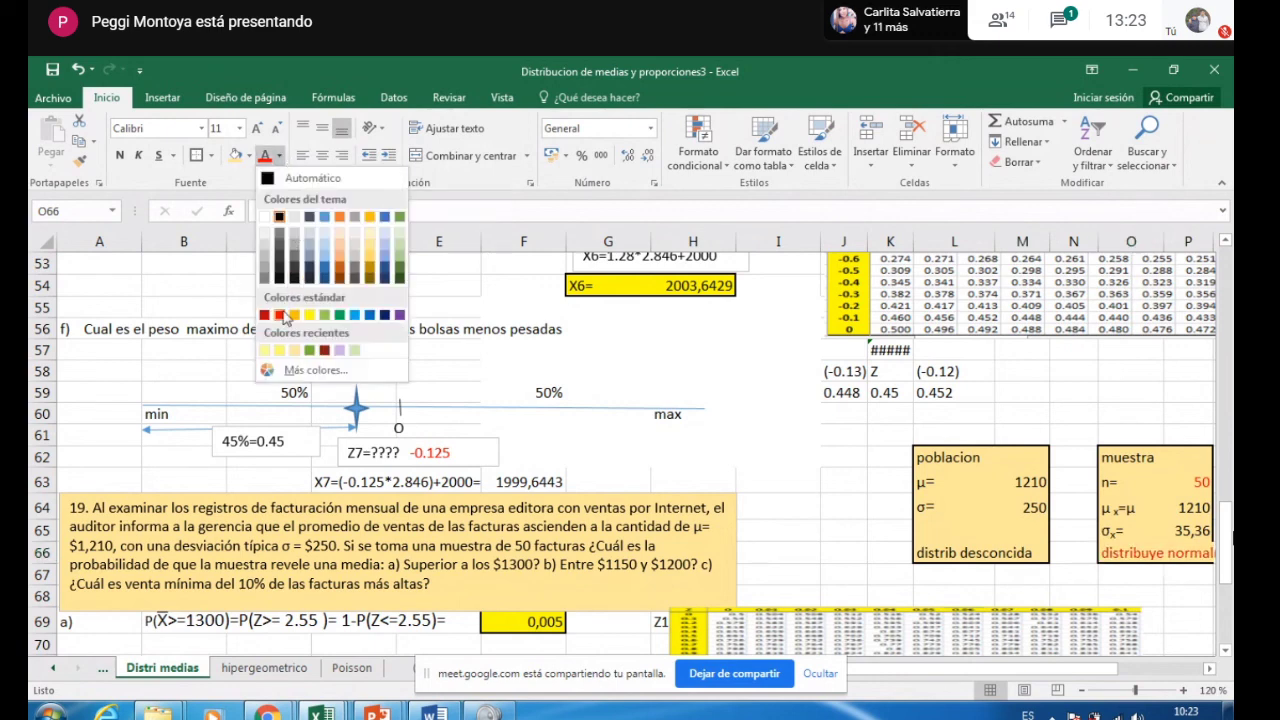
pyautogui.click(285, 316)
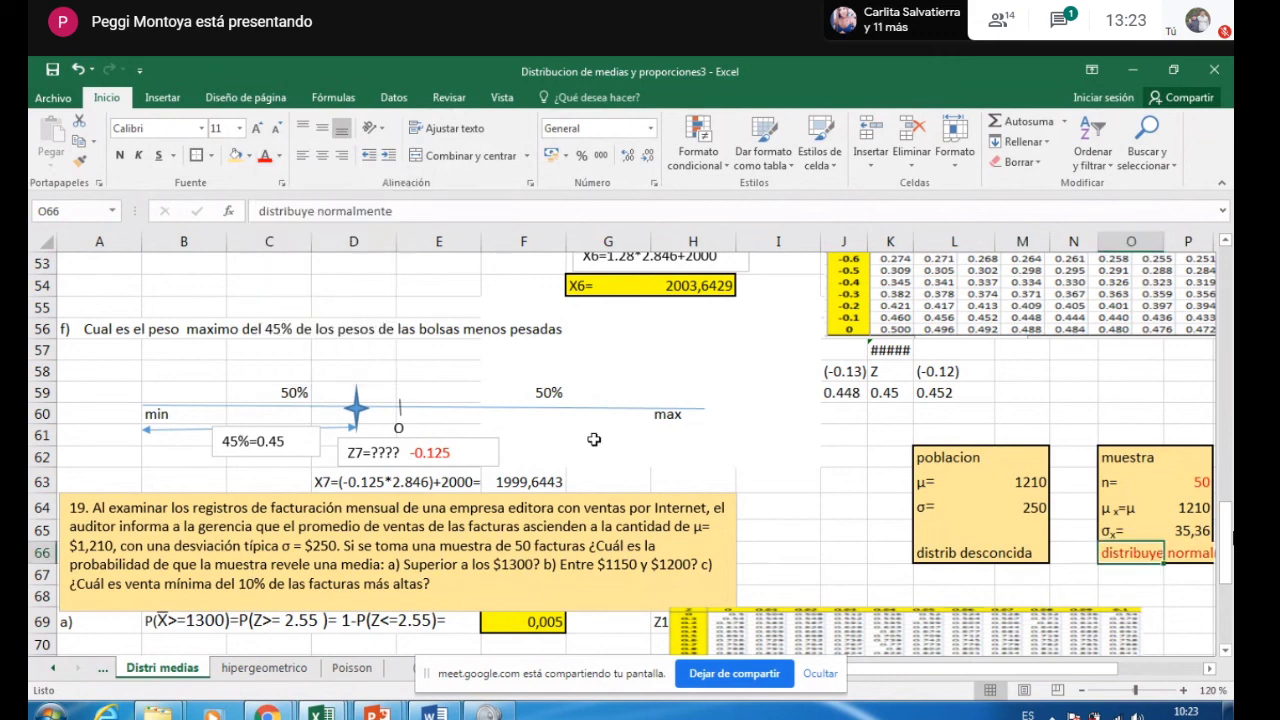
pyautogui.click(800, 530)
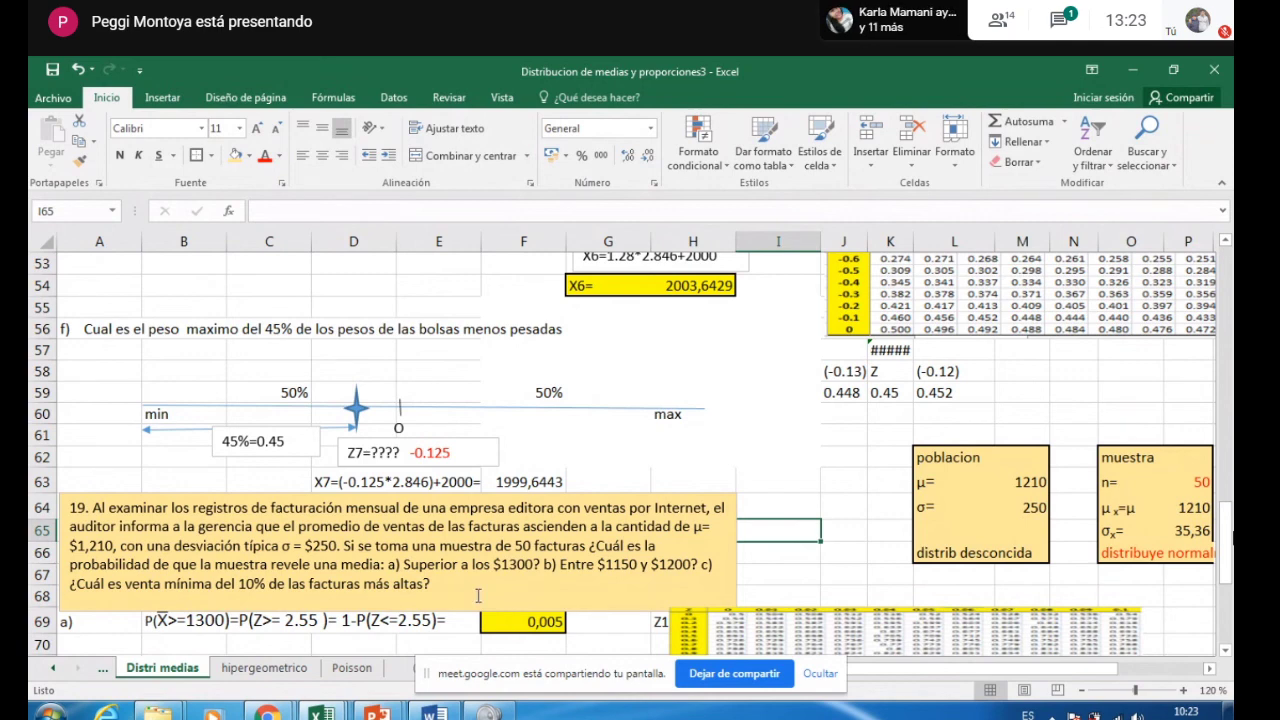
# - Shrink the Z table picture beside exercise 19 until its left edge lies in column M, uncovering the Z1, Z2 and Z3 calculations
pyautogui.click(388, 643)
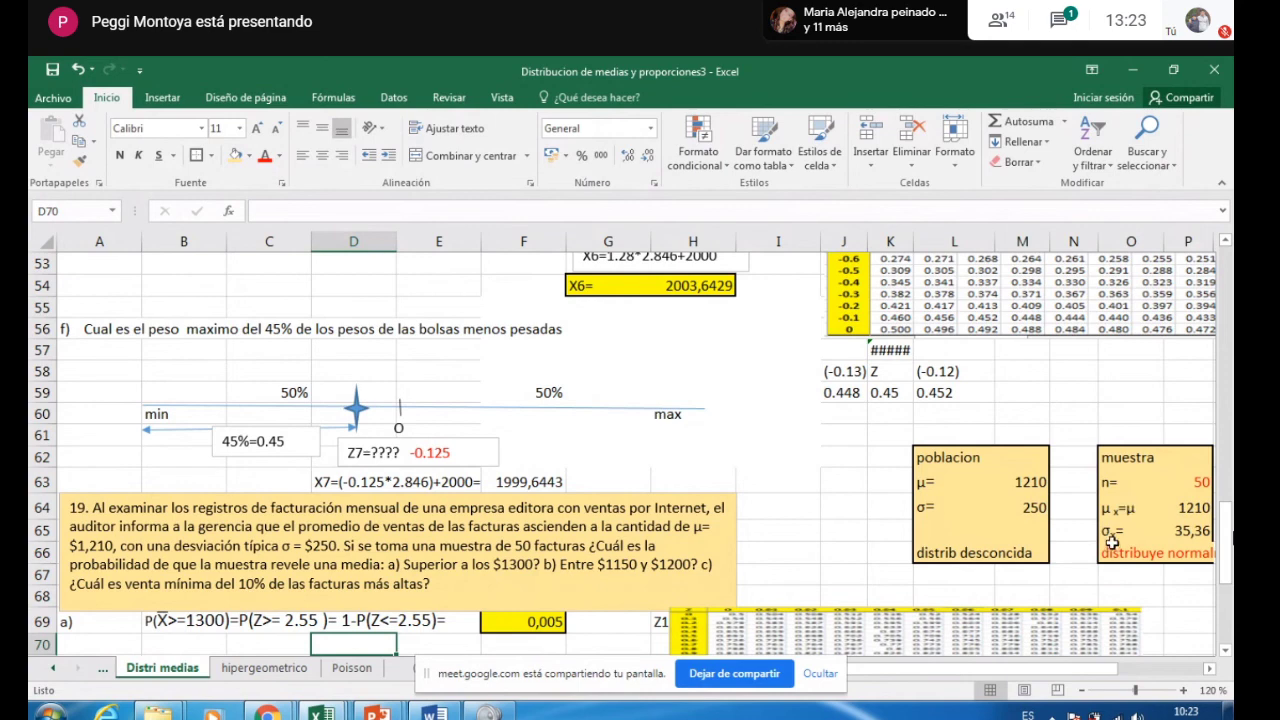
pyautogui.click(1188, 533)
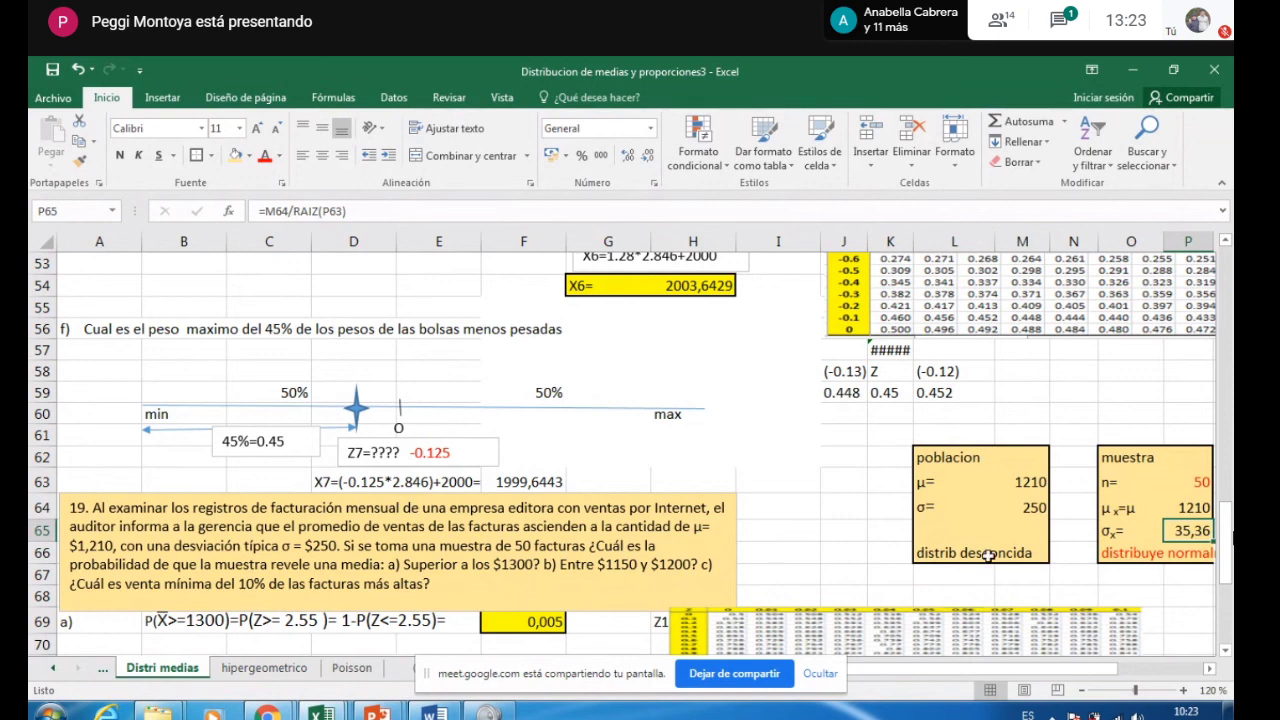
pyautogui.press('Down')
pyautogui.press('Down')
pyautogui.press('Down')
pyautogui.press('Down')
pyautogui.press('Down')
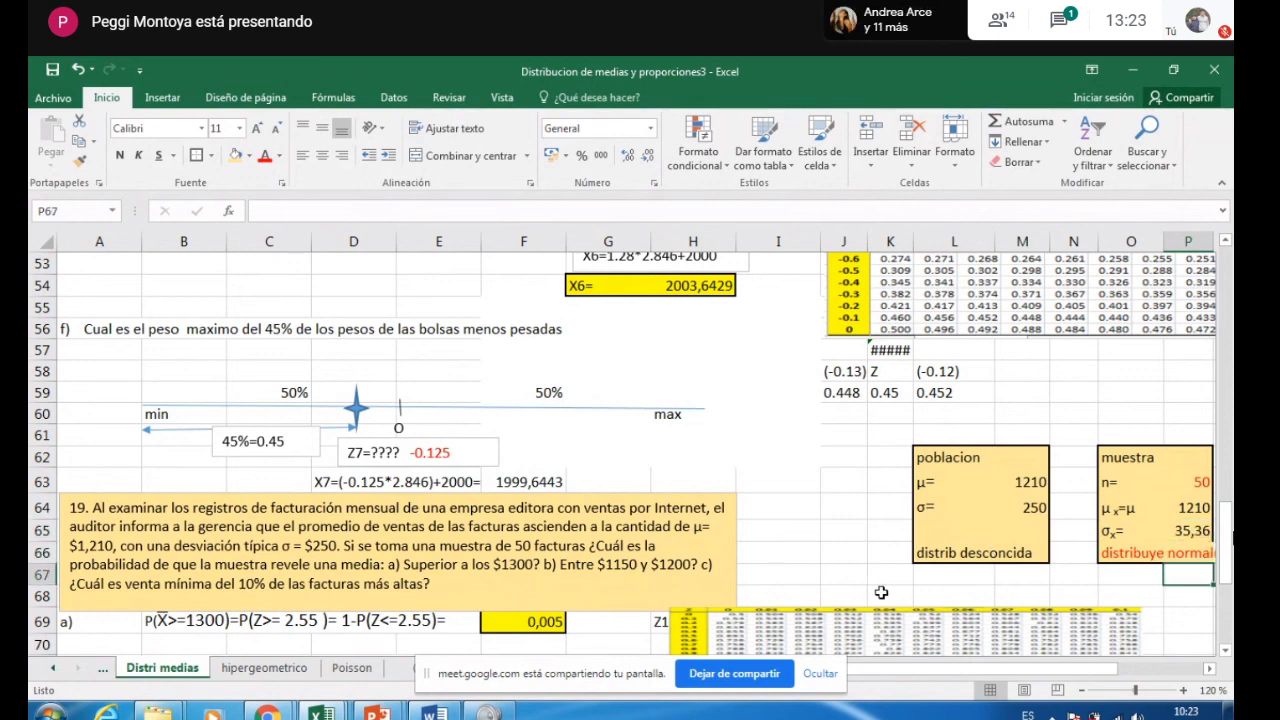
pyautogui.press('Down')
pyautogui.press('Down')
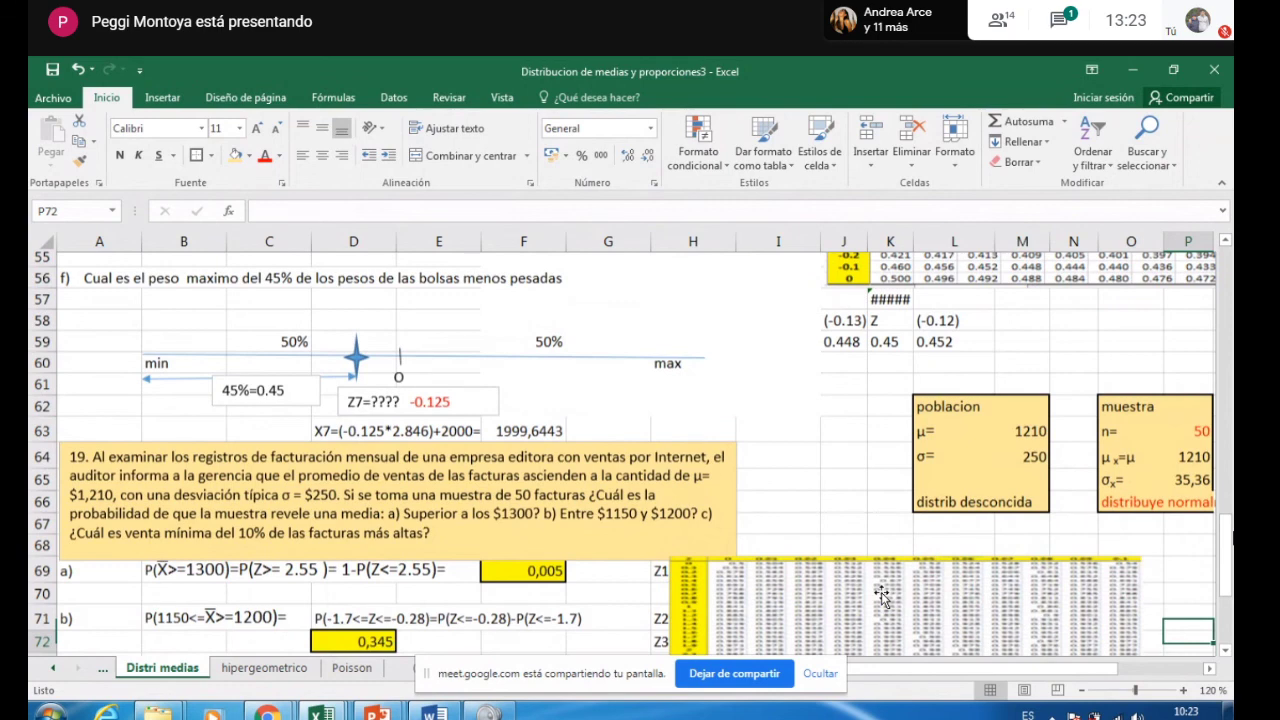
pyautogui.press('Down')
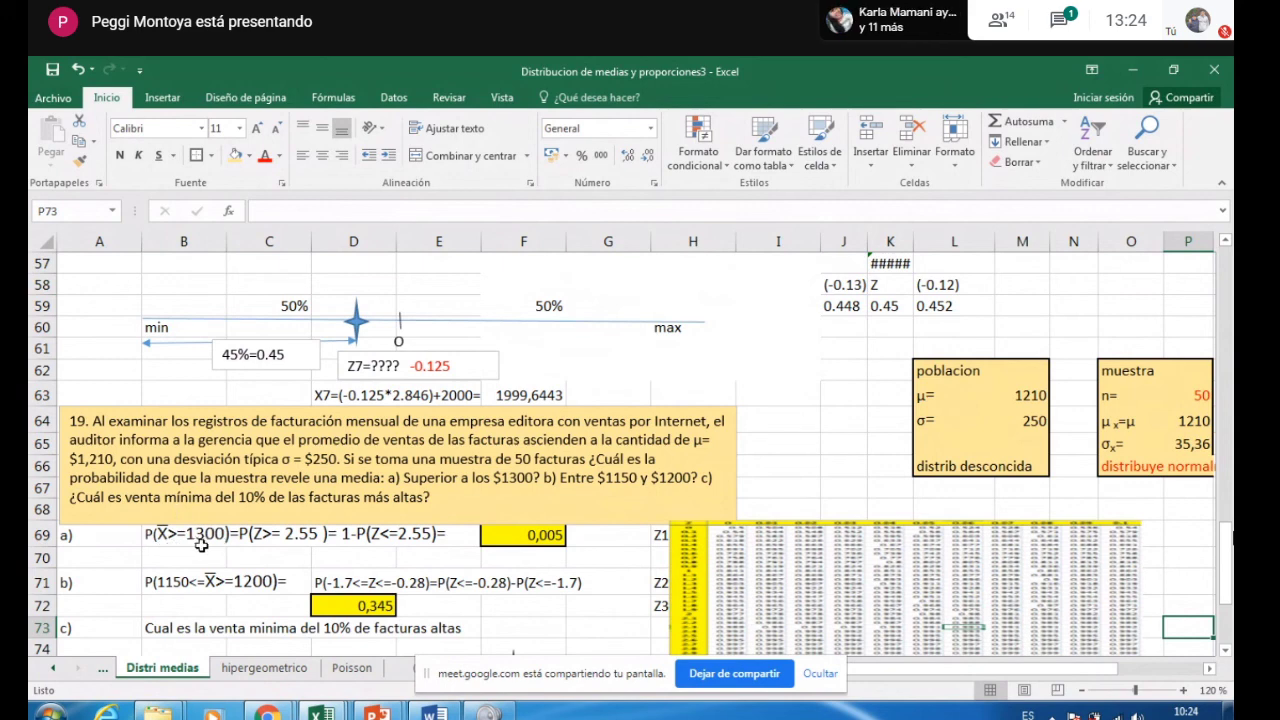
pyautogui.click(741, 562)
pyautogui.moveTo(671, 560); pyautogui.dragTo(1015, 558)
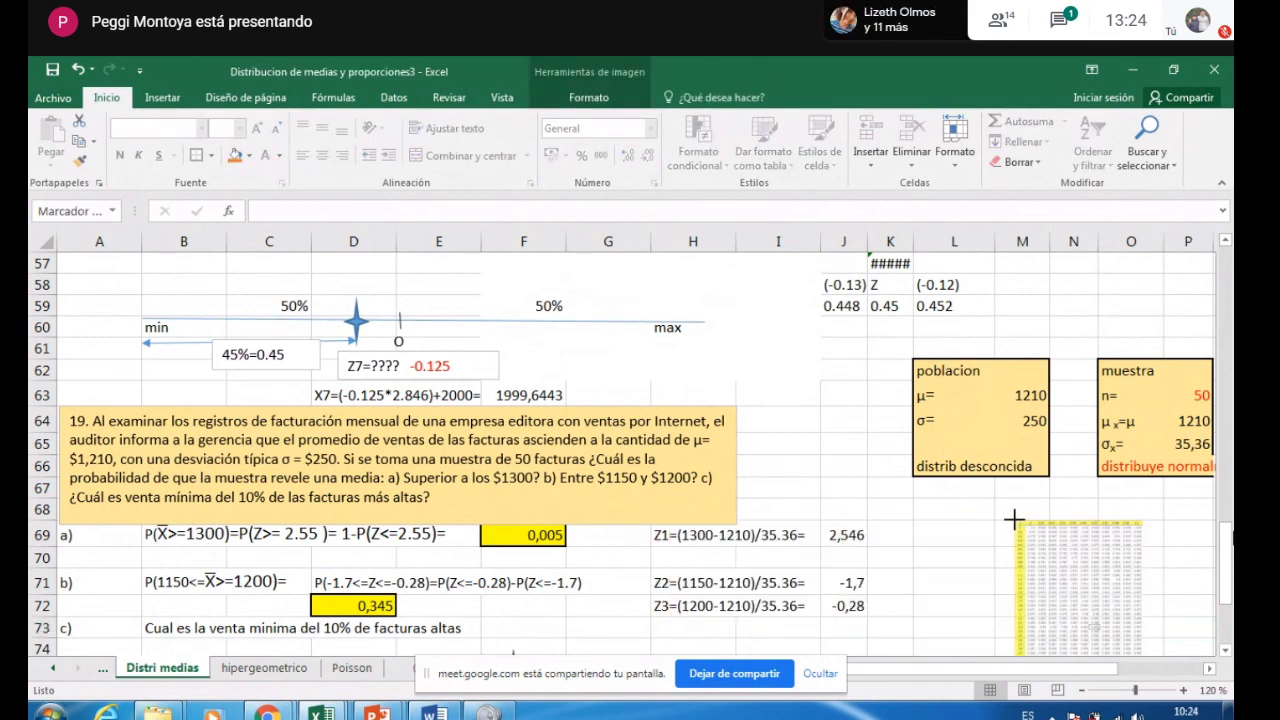
# - Review the Z1 calculation for part a in row 69, including the formula in J69 and its references to the sample box
pyautogui.click(700, 541)
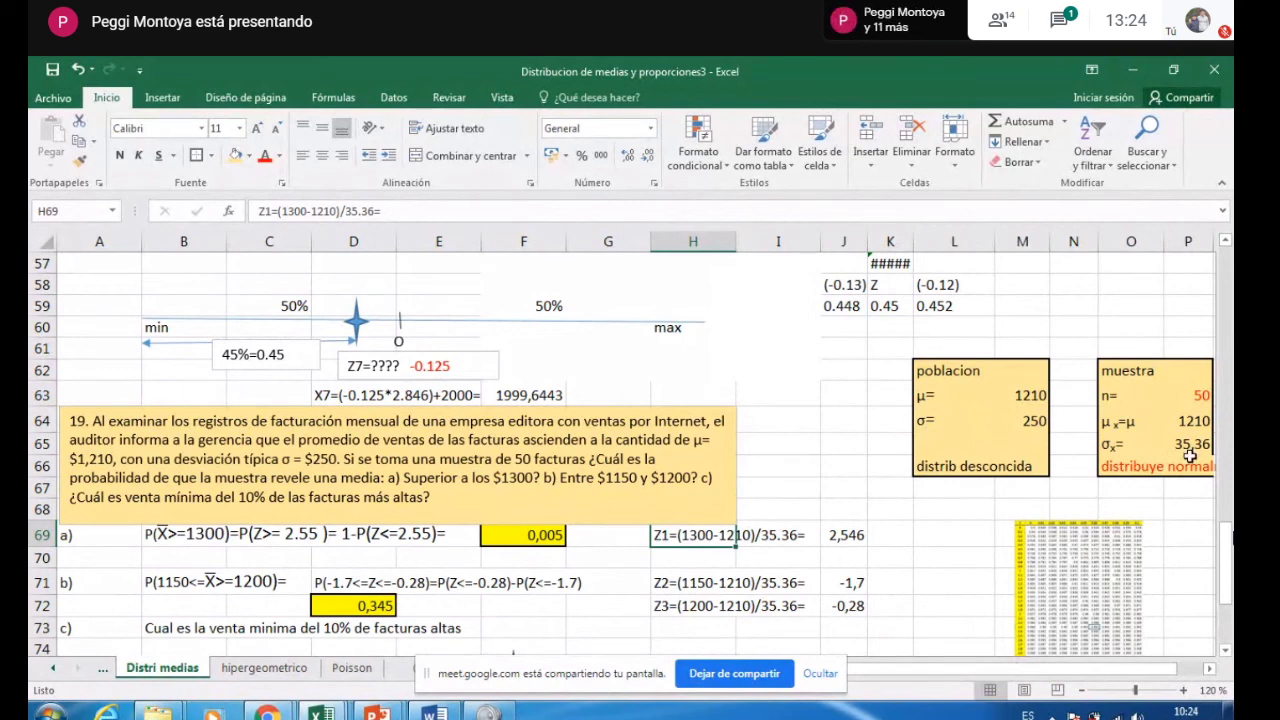
pyautogui.click(929, 558)
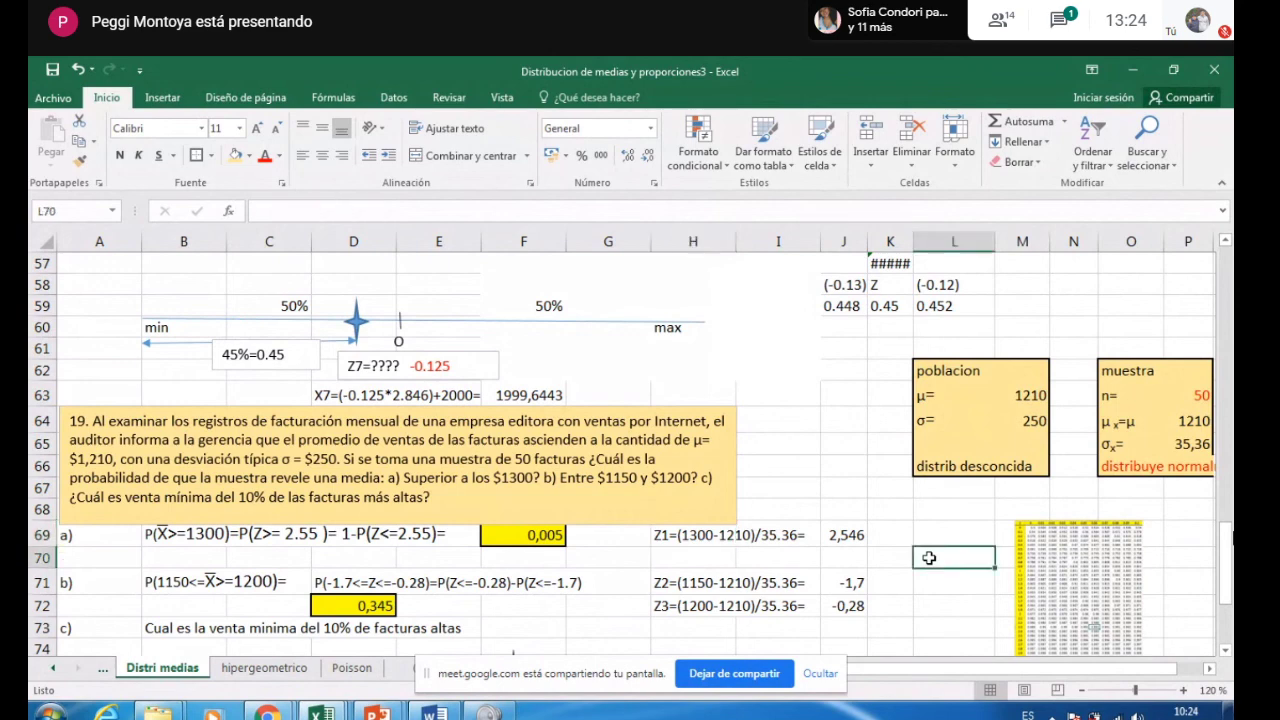
pyautogui.click(845, 537)
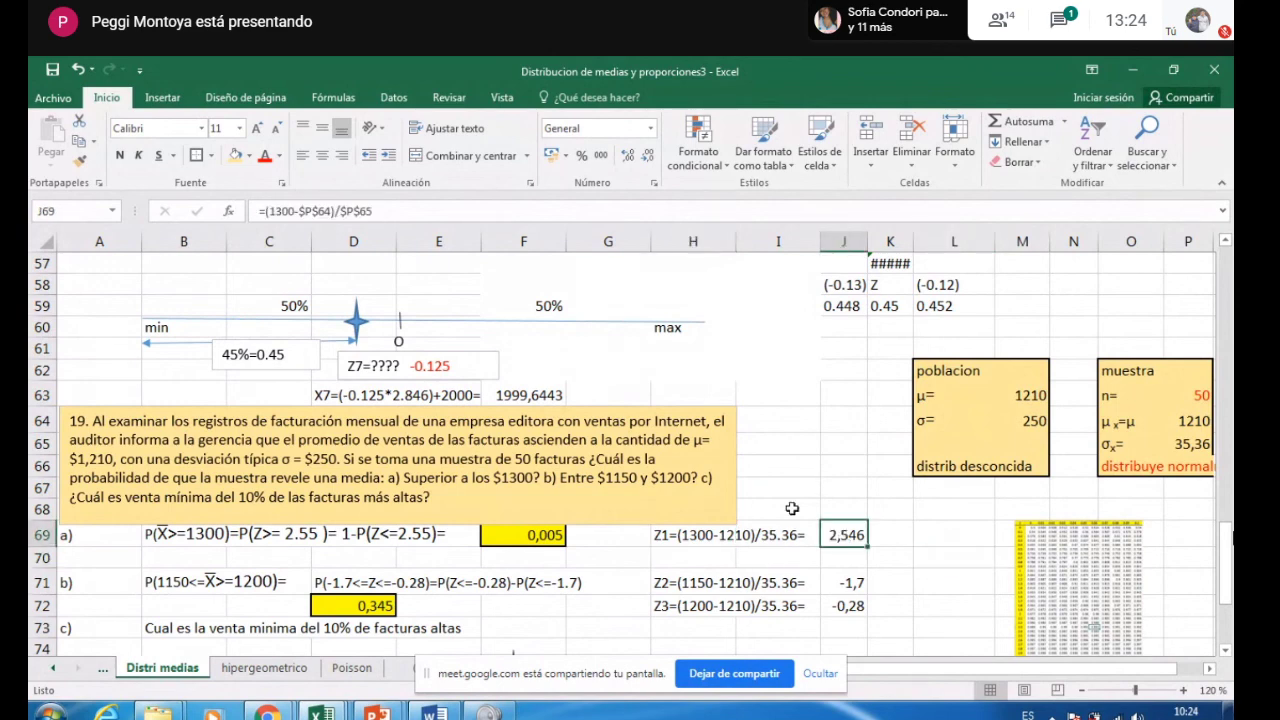
pyautogui.press('F2')
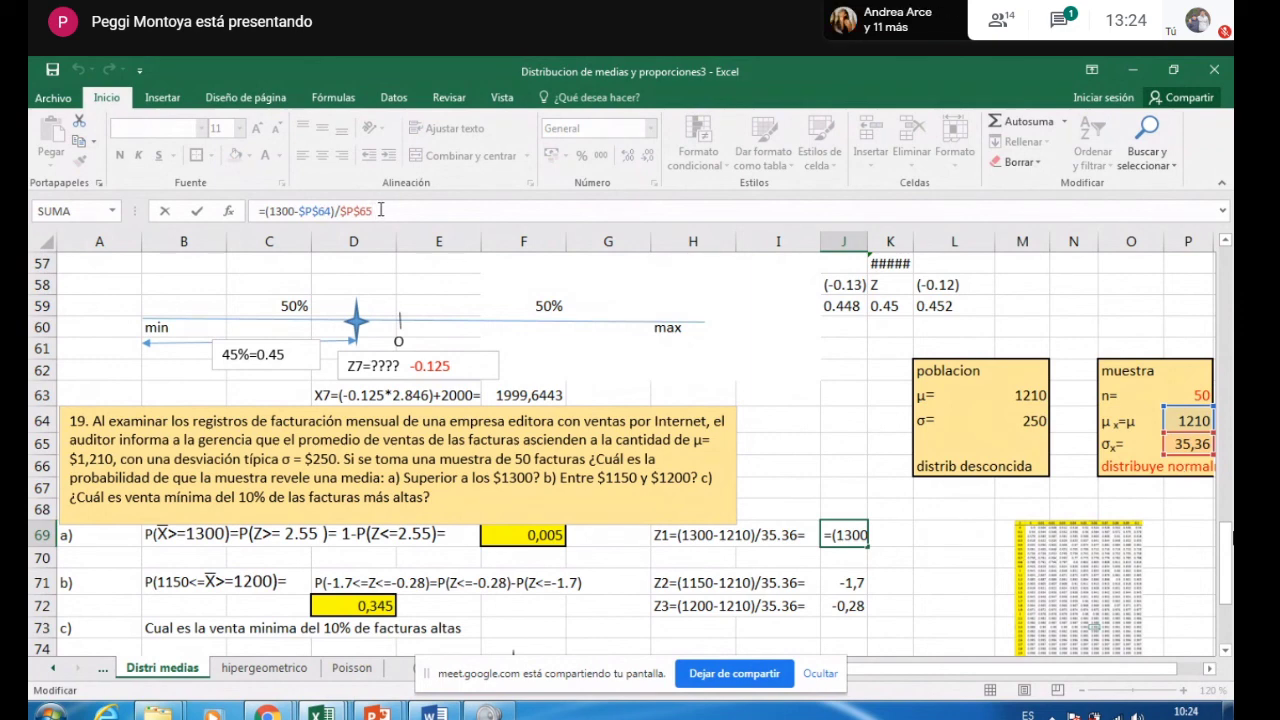
pyautogui.press('Return')
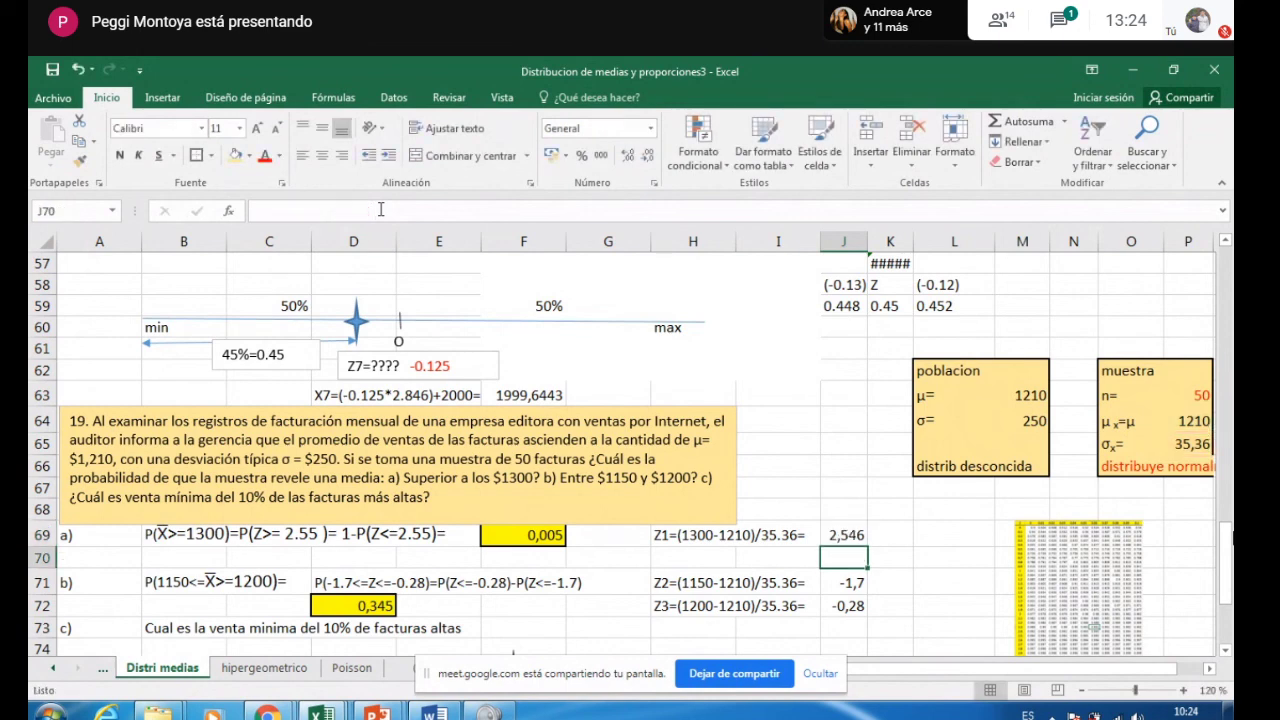
# - Enter the rounded Z1 value 2,55 in K69, beside the calculated result
pyautogui.click(887, 537)
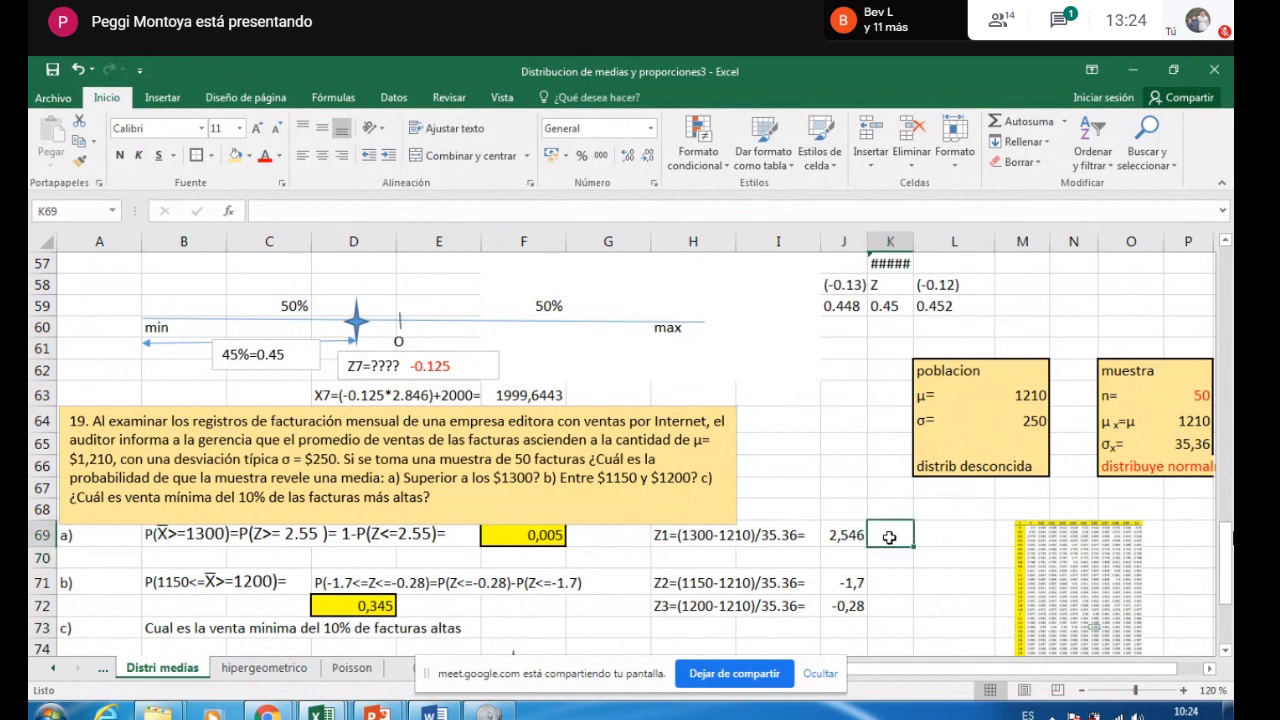
pyautogui.write('2,')
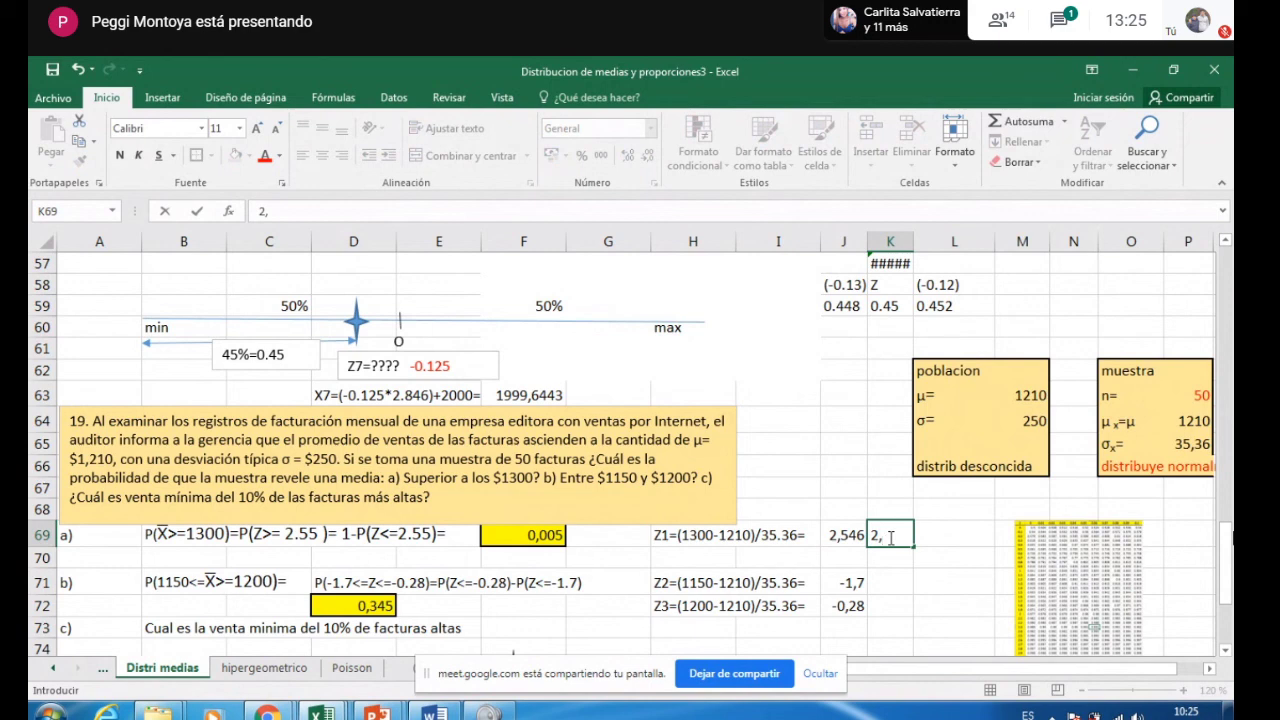
pyautogui.write('55')
pyautogui.press('Return')
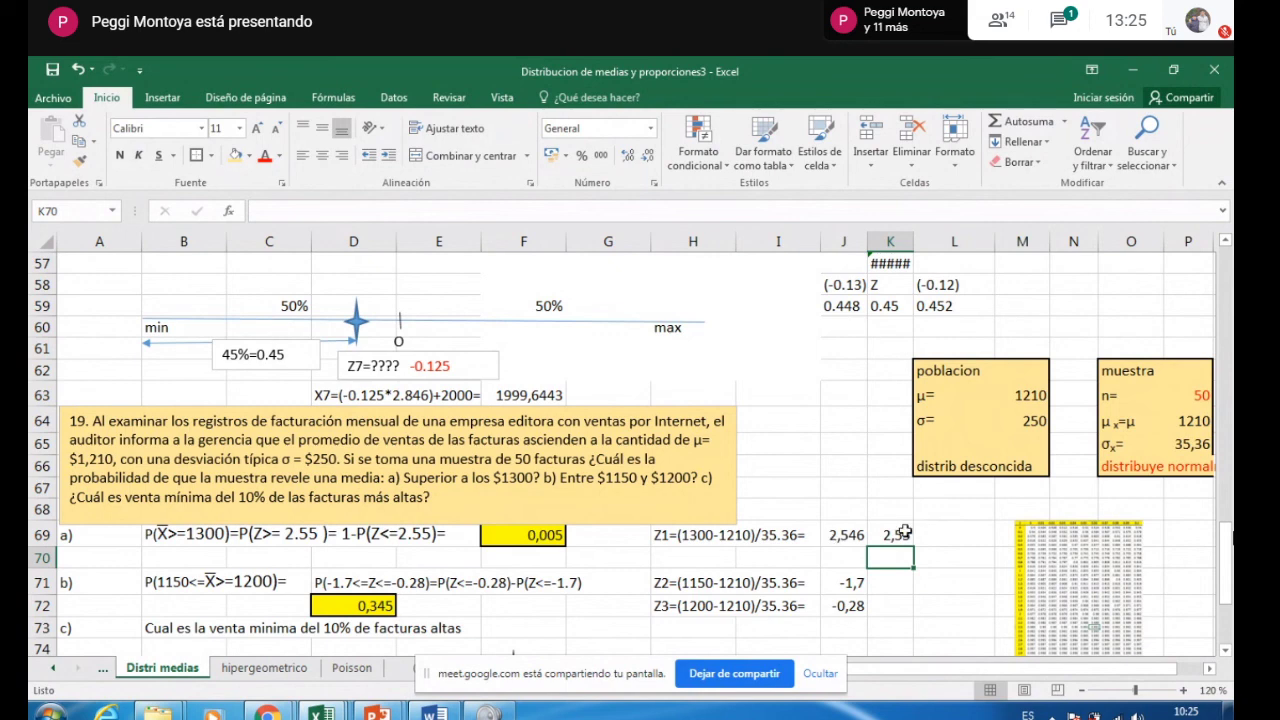
# - Enlarge the Z table picture until it spans columns I to O and starts at row 58, making its values readable
pyautogui.click(1024, 572)
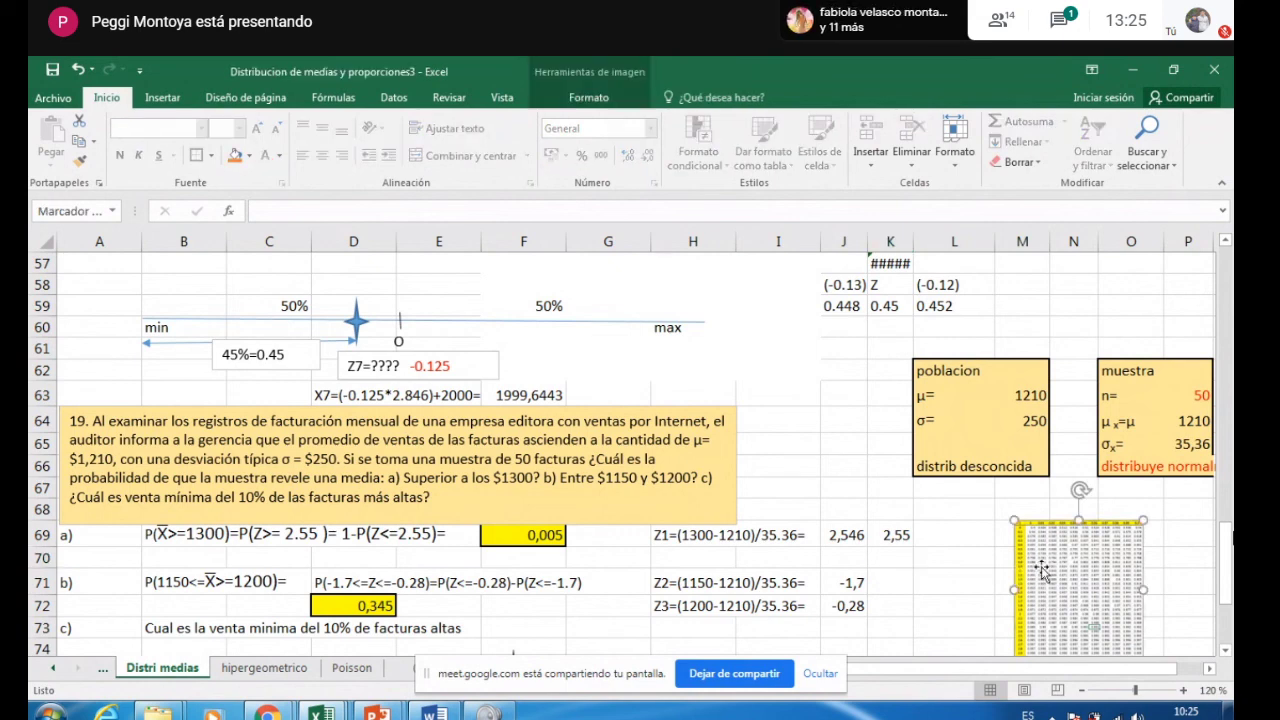
pyautogui.moveTo(1015, 588); pyautogui.dragTo(873, 618)
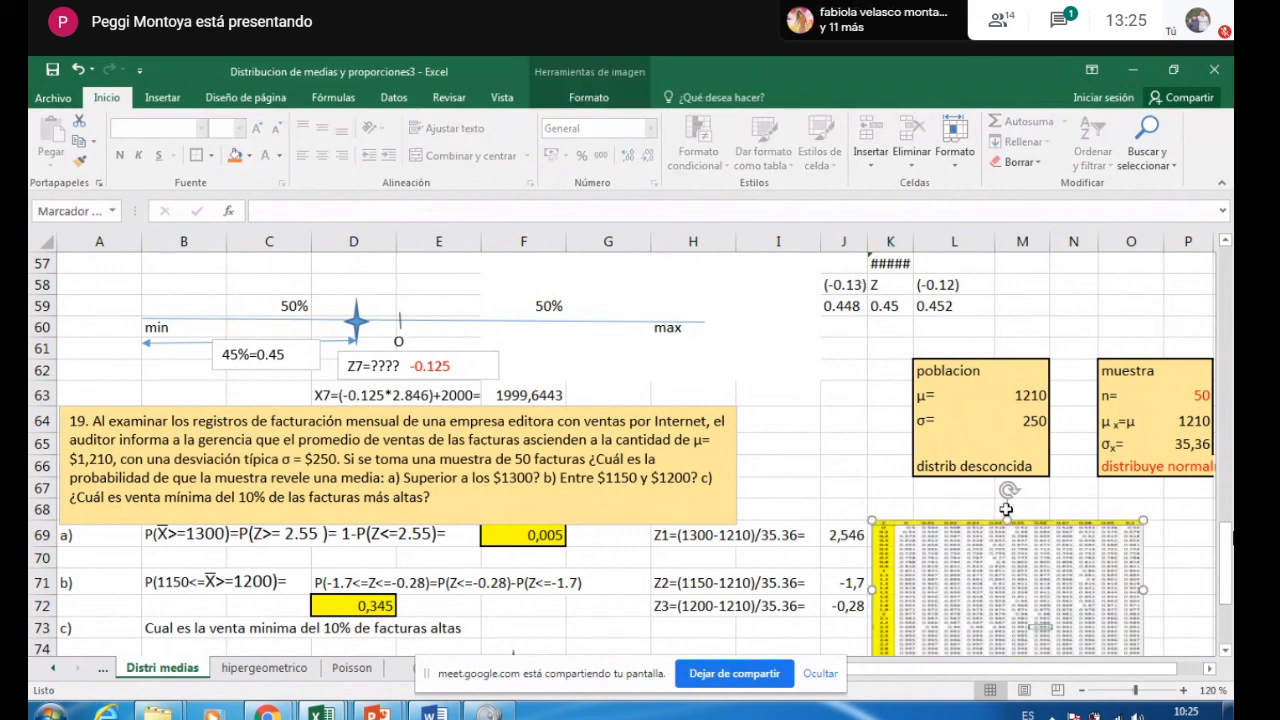
pyautogui.moveTo(1008, 520); pyautogui.dragTo(1008, 284)
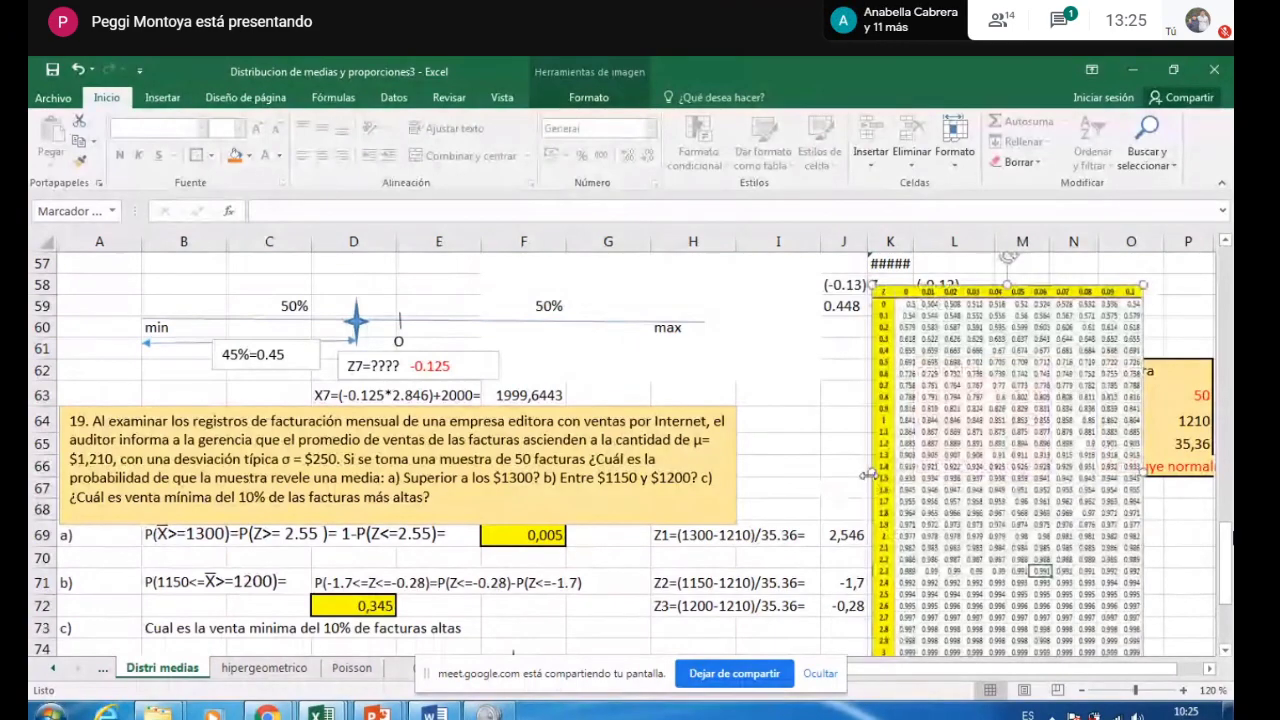
pyautogui.moveTo(866, 474); pyautogui.dragTo(780, 483)
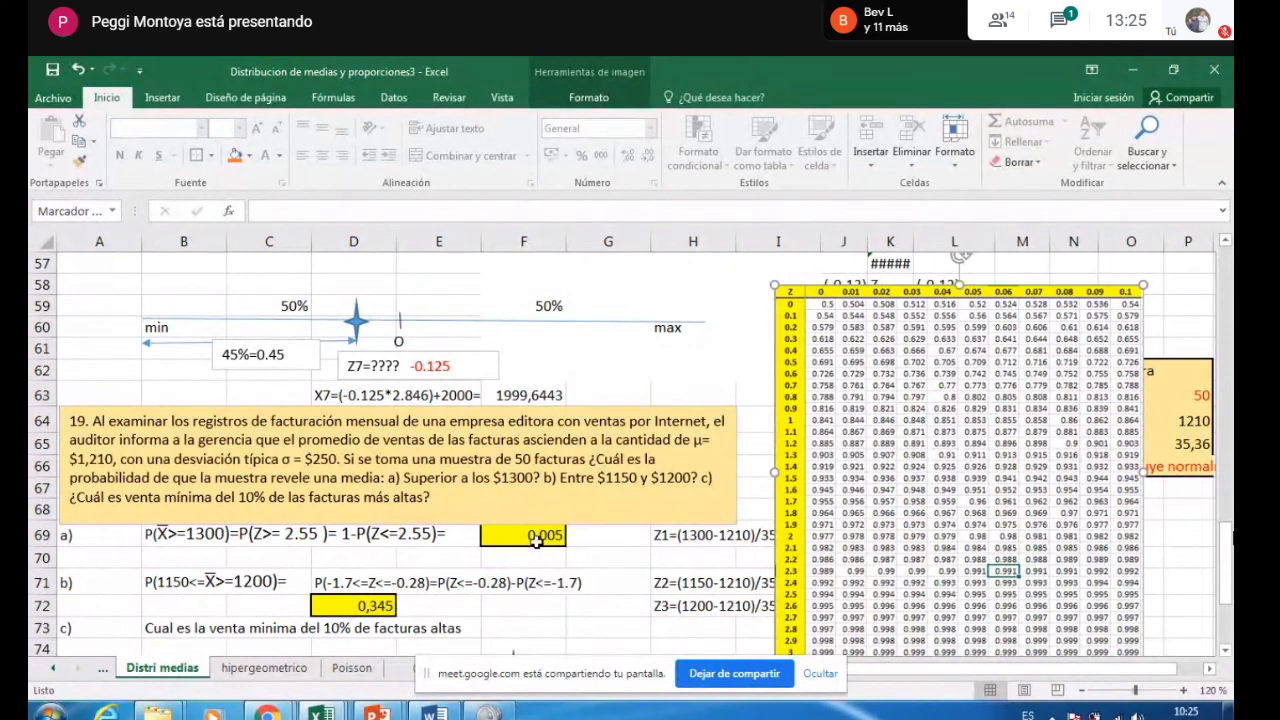
# - Examine the formula behind the part a probability in F69
pyautogui.click(533, 536)
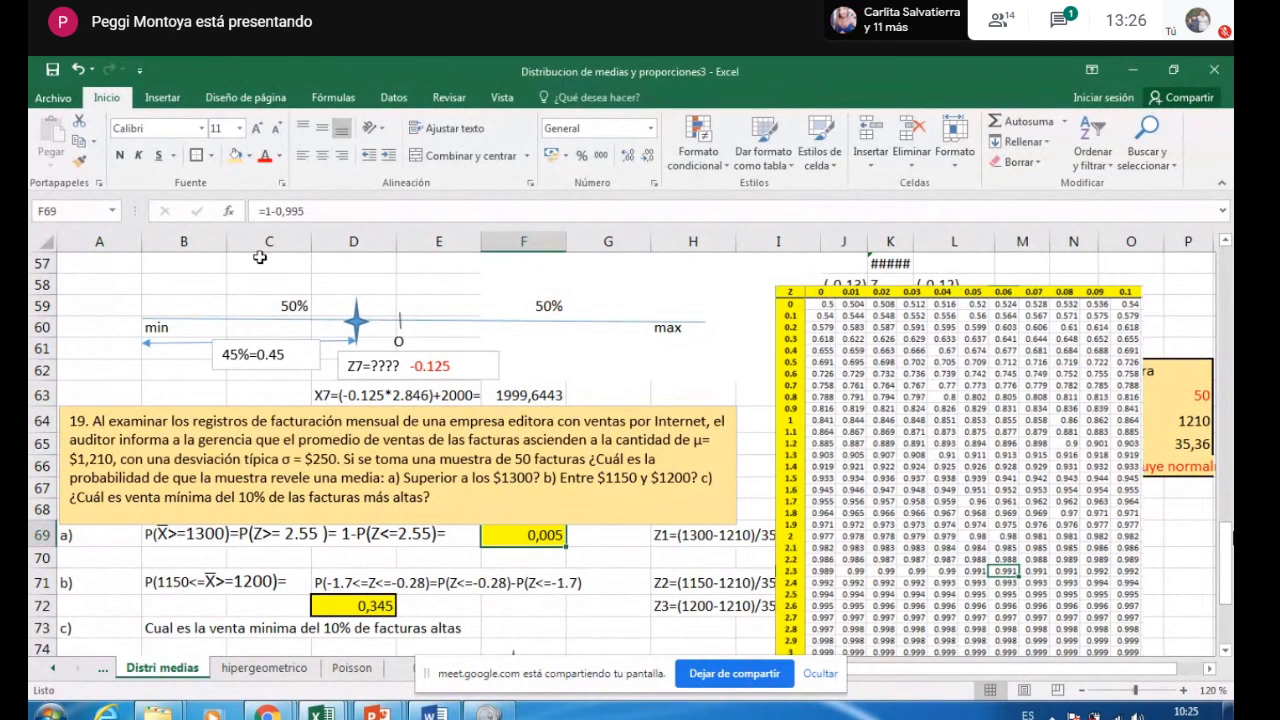
pyautogui.click(294, 212)
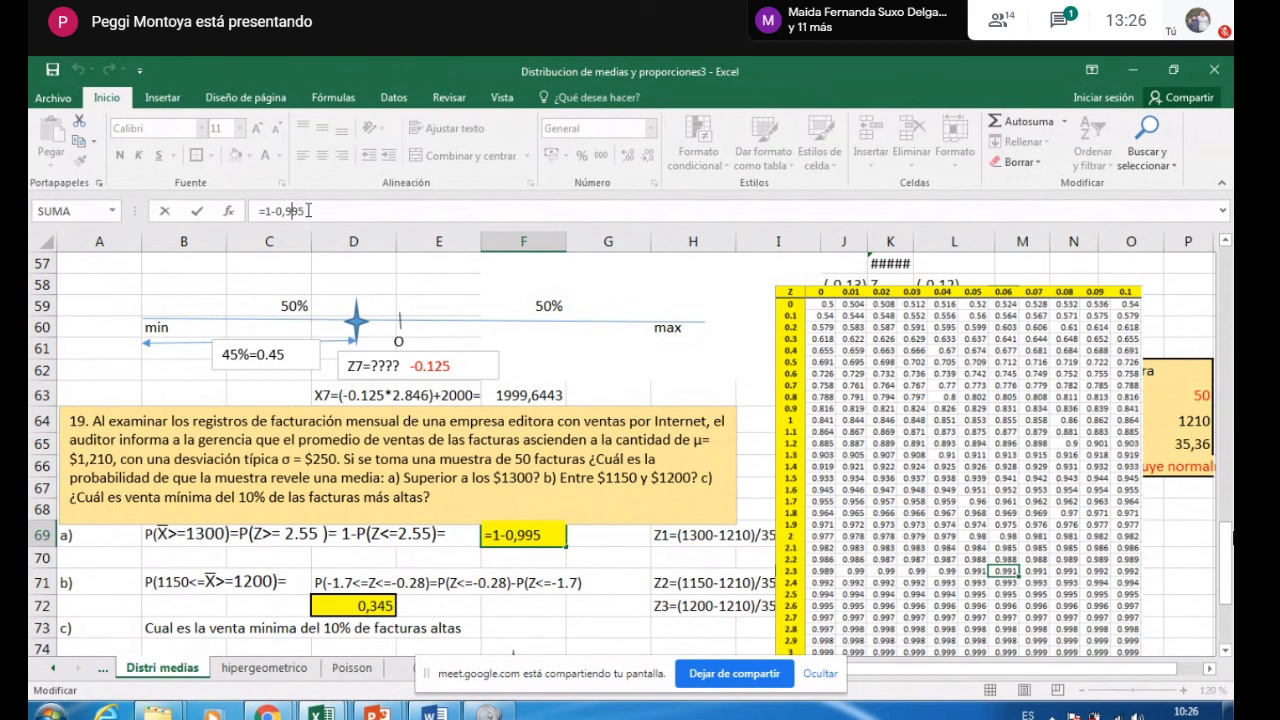
pyautogui.press('Return')
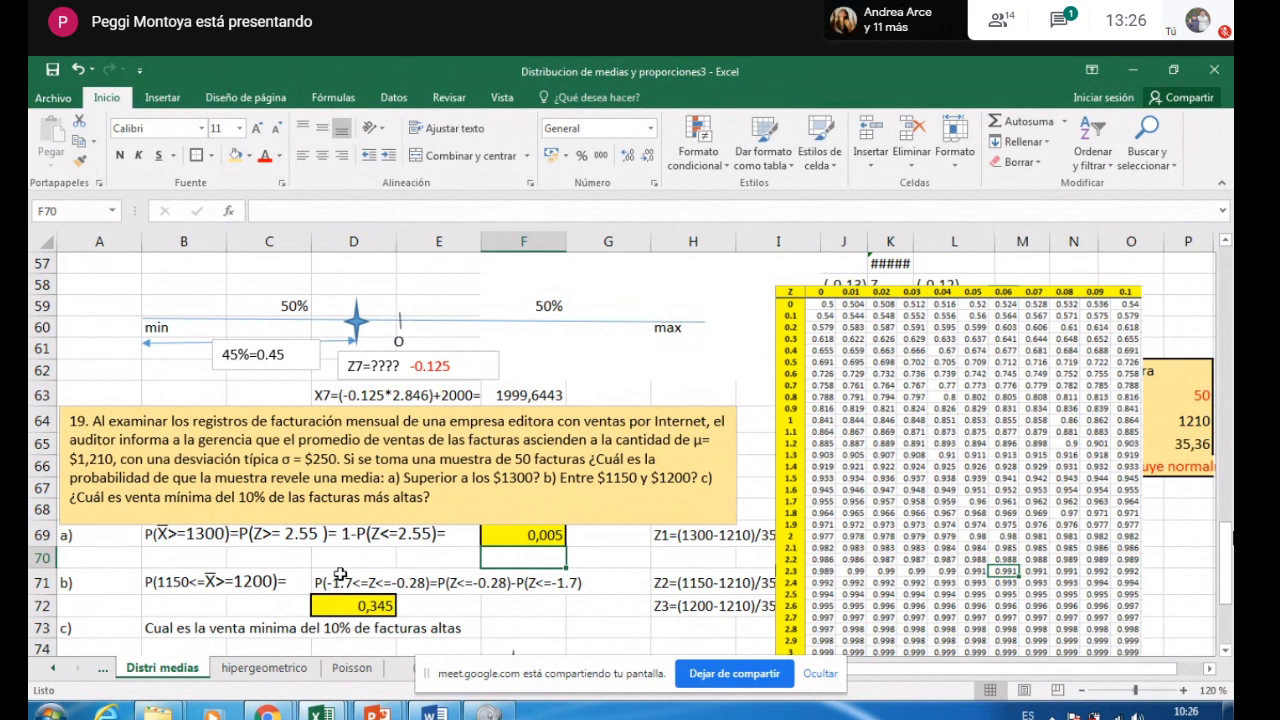
# - Look over part c and the exercise 22 and 20 statements further down the sheet, and return to exercise 19
pyautogui.click(636, 557)
pyautogui.press('Down')
pyautogui.press('Down')
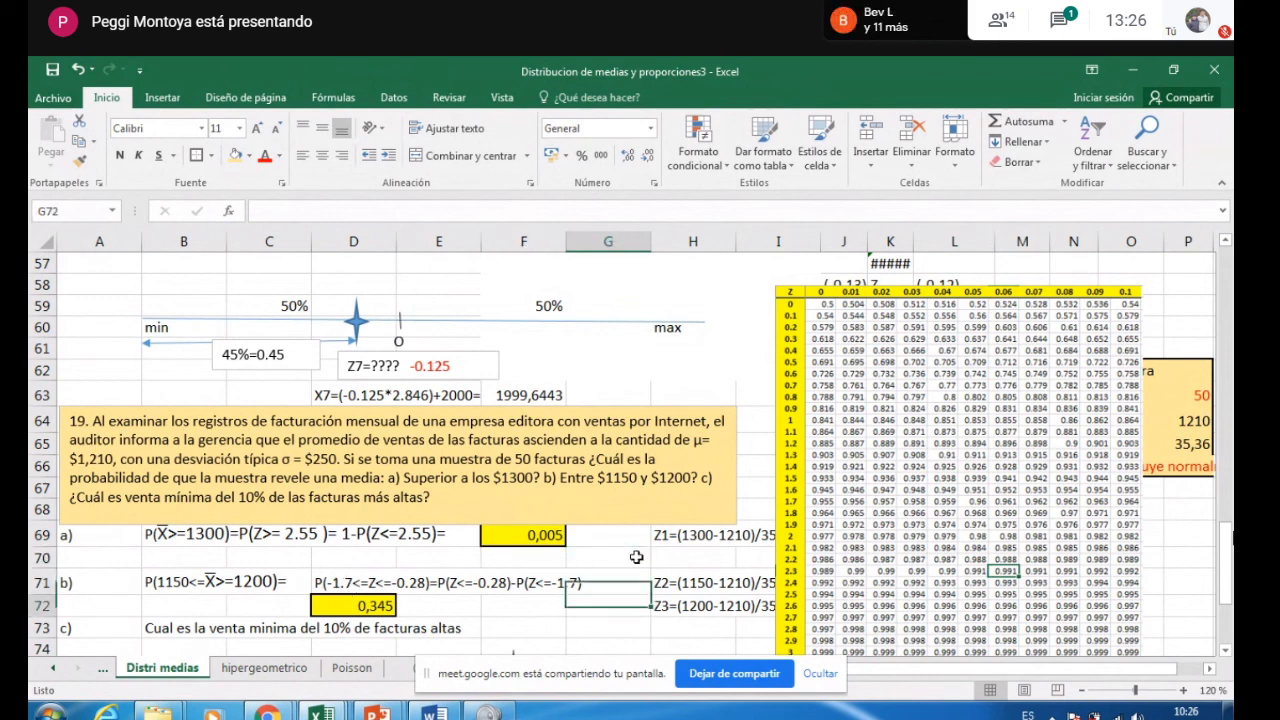
pyautogui.press('Down')
pyautogui.press('Down')
pyautogui.press('Down')
pyautogui.press('Down')
pyautogui.press('Down')
pyautogui.press('Down')
pyautogui.press('Down')
pyautogui.press('Down')
pyautogui.press('Down')
pyautogui.press('Down')
pyautogui.press('Down')
pyautogui.press('Down')
pyautogui.press('Down')
pyautogui.press('Down')
pyautogui.press('Down')
pyautogui.press('Down')
pyautogui.press('Down')
pyautogui.press('Down')
pyautogui.press('Down')
pyautogui.press('Down')
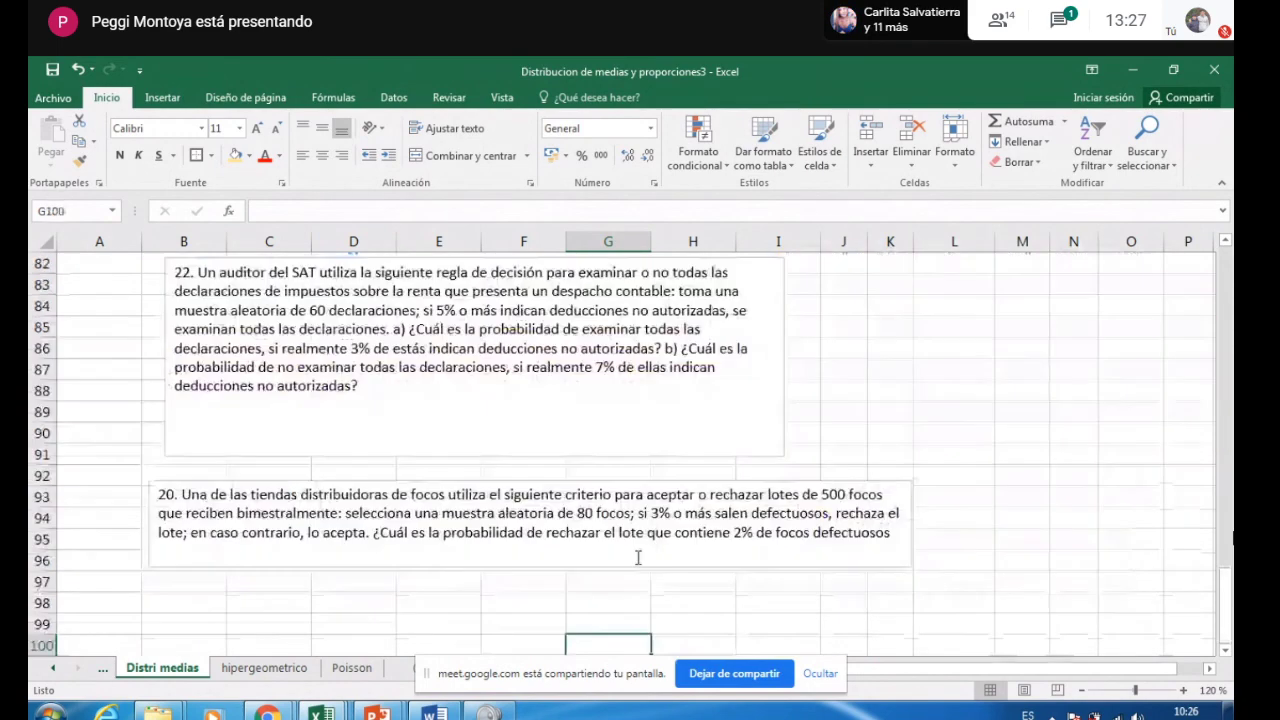
pyautogui.press('Down')
pyautogui.press('Down')
pyautogui.press('Down')
pyautogui.press('Down')
pyautogui.press('Down')
pyautogui.press('Down')
pyautogui.press('Down')
pyautogui.press('Down')
pyautogui.press('Down')
pyautogui.press('Down')
pyautogui.press('Down')
pyautogui.press('Down')
pyautogui.press('Down')
pyautogui.press('Down')
pyautogui.press('Down')
pyautogui.press('Down')
pyautogui.press('Up')
pyautogui.press('Up')
pyautogui.press('Up')
pyautogui.press('Up')
pyautogui.press('Up')
pyautogui.press('Up')
pyautogui.press('Up')
pyautogui.press('Up')
pyautogui.press('Up')
pyautogui.press('Up')
pyautogui.press('Up')
pyautogui.press('Up')
pyautogui.press('Up')
pyautogui.press('Up')
pyautogui.press('Up')
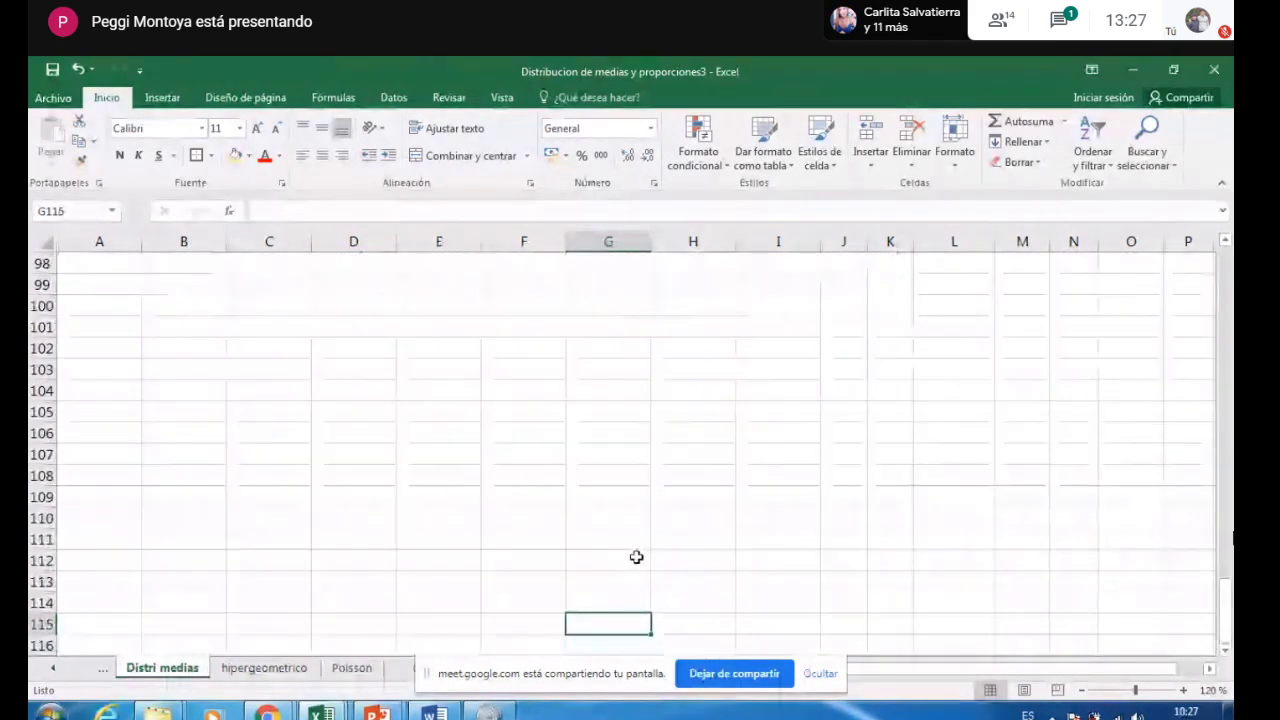
pyautogui.press('Up')
pyautogui.press('Up')
pyautogui.press('Up')
pyautogui.press('Up')
pyautogui.press('Up')
pyautogui.press('Up')
pyautogui.press('Up')
pyautogui.press('Up')
pyautogui.press('Up')
pyautogui.press('Up')
pyautogui.press('Up')
pyautogui.press('Up')
pyautogui.press('Up')
pyautogui.press('Up')
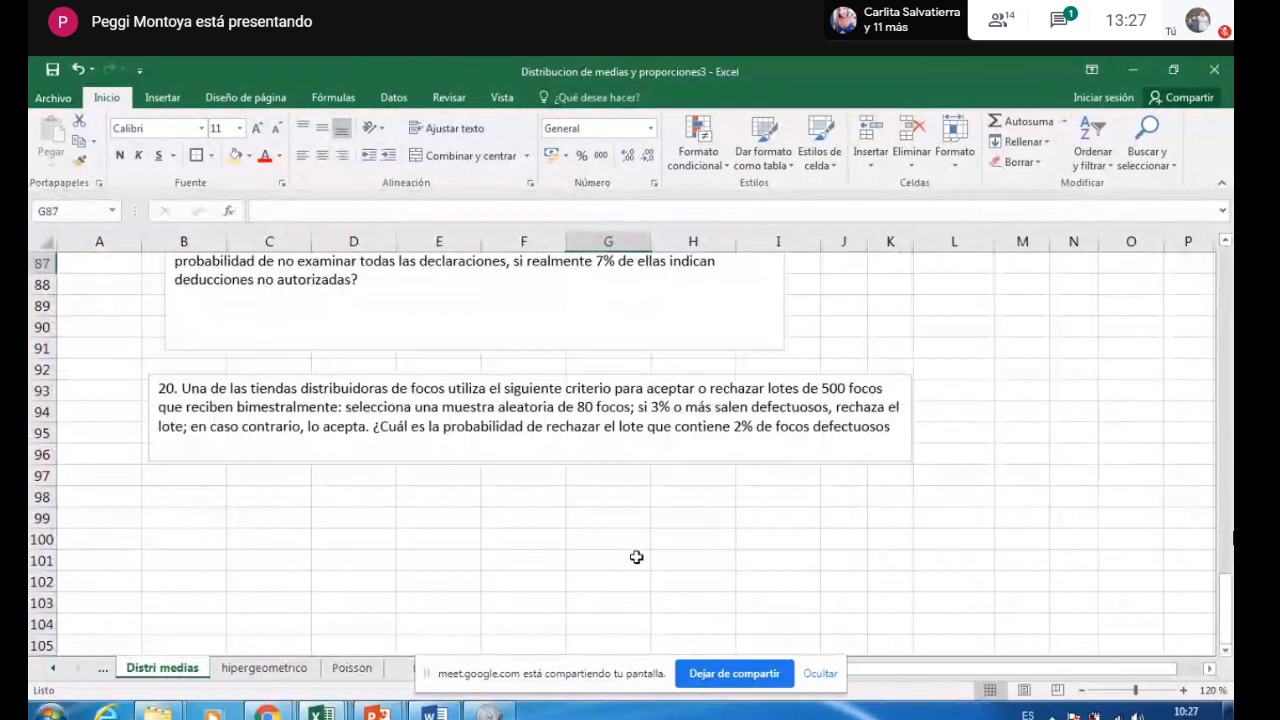
pyautogui.press('Up')
pyautogui.press('Up')
pyautogui.press('Up')
pyautogui.press('Up')
pyautogui.press('Up')
pyautogui.press('Up')
pyautogui.press('Up')
pyautogui.press('Up')
pyautogui.press('Up')
pyautogui.press('Up')
pyautogui.press('Up')
pyautogui.press('Up')
pyautogui.press('Up')
pyautogui.press('Up')
pyautogui.press('Up')
pyautogui.press('Up')
pyautogui.press('Up')
pyautogui.press('Up')
pyautogui.press('Up')
pyautogui.press('Up')
pyautogui.press('Up')
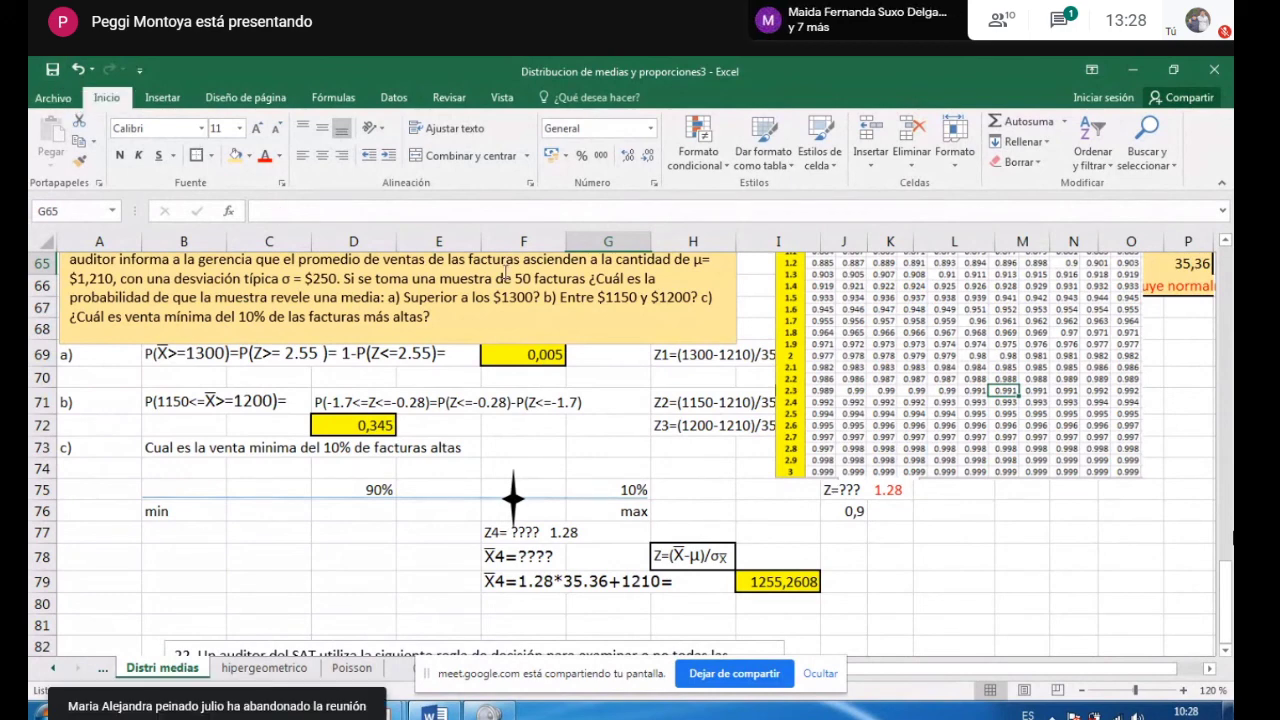
# - Close the workbook and open the PowerPoint presentation 1.-Muestreo y distribucion de muestreo (1) from the ESTA PSIC desktop folder
pyautogui.click(1215, 73)
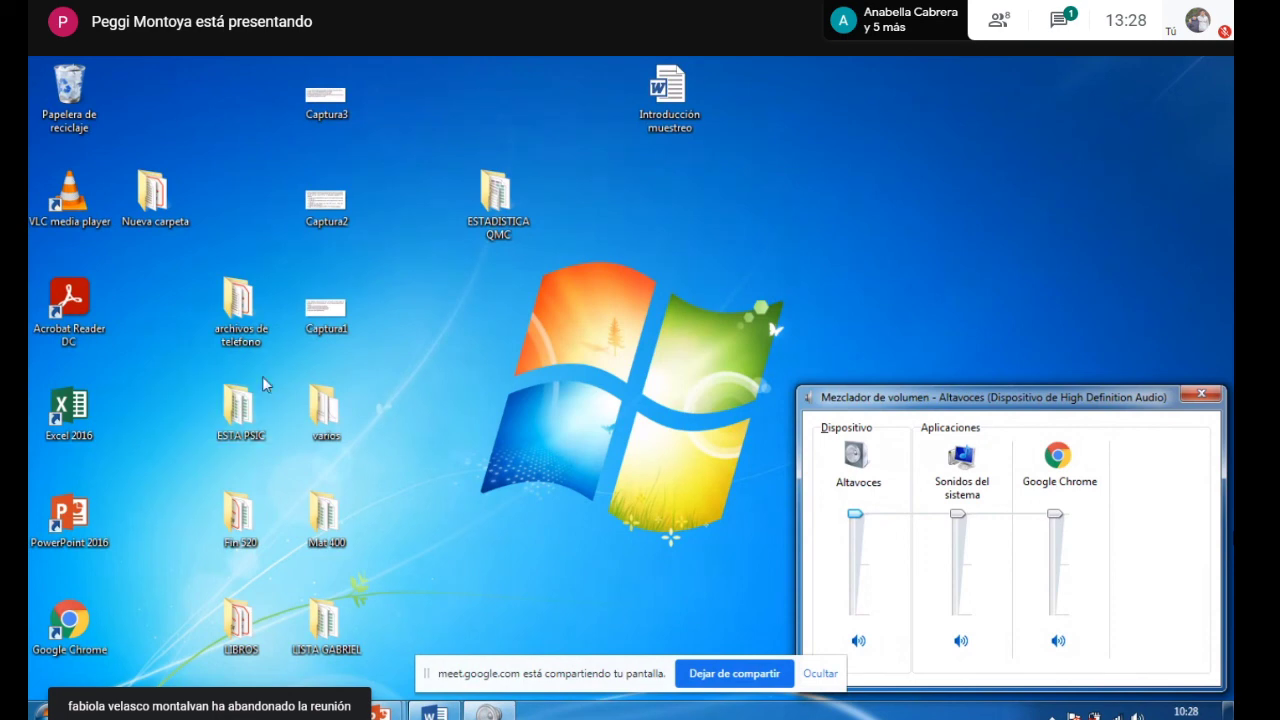
pyautogui.doubleClick(245, 440)
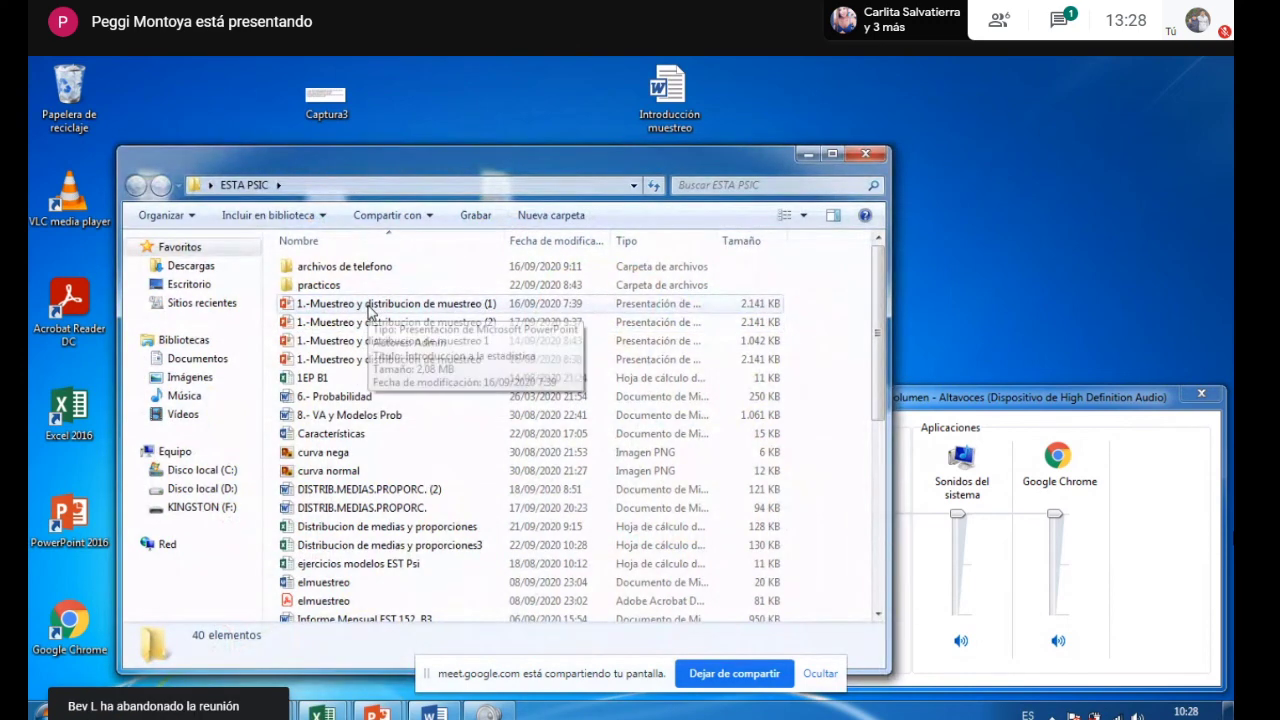
pyautogui.doubleClick(369, 305)
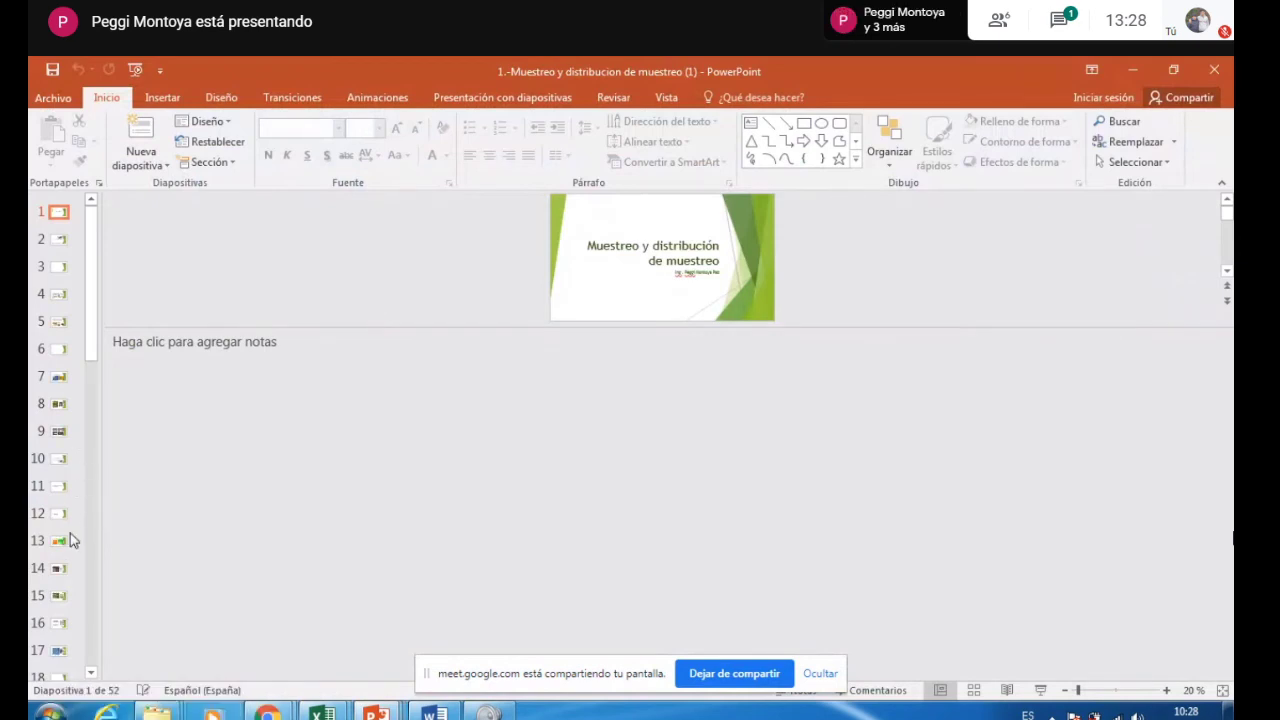
# - Look through the presentation's content by sampling slides 16, 46, 43, 37 and 19
pyautogui.click(60, 623)
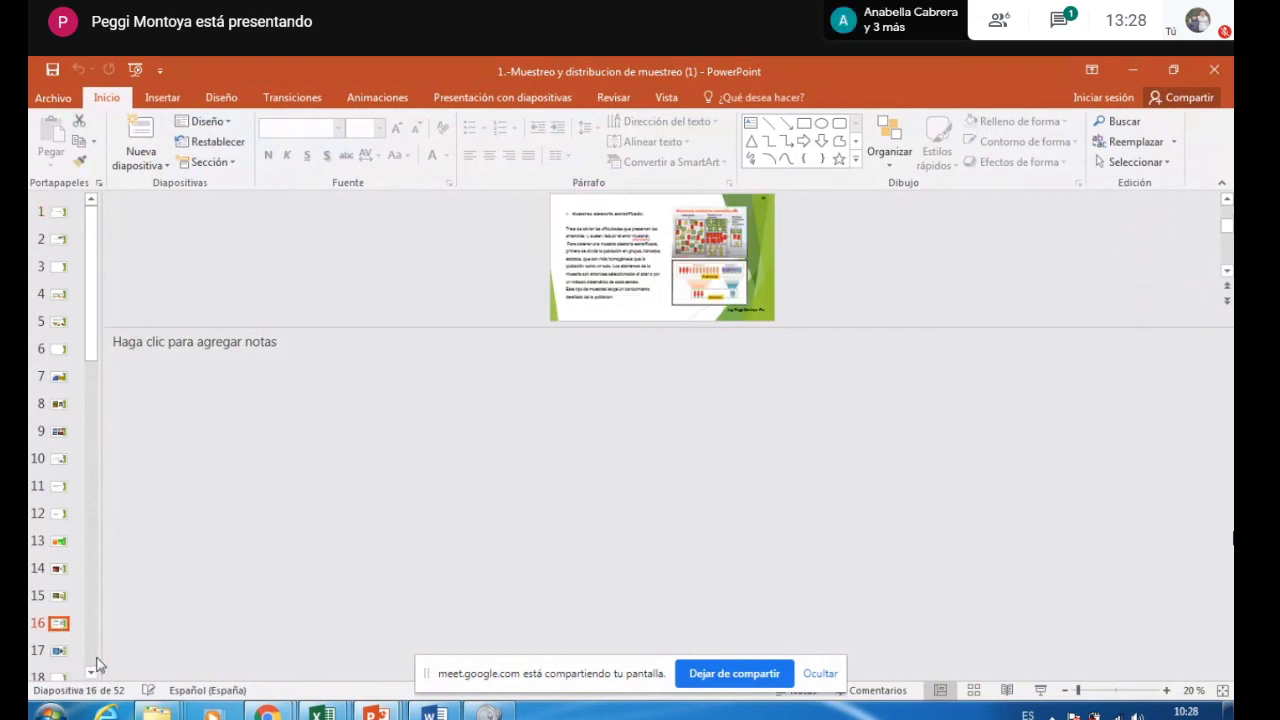
pyautogui.scroll(-12, 97, 660)
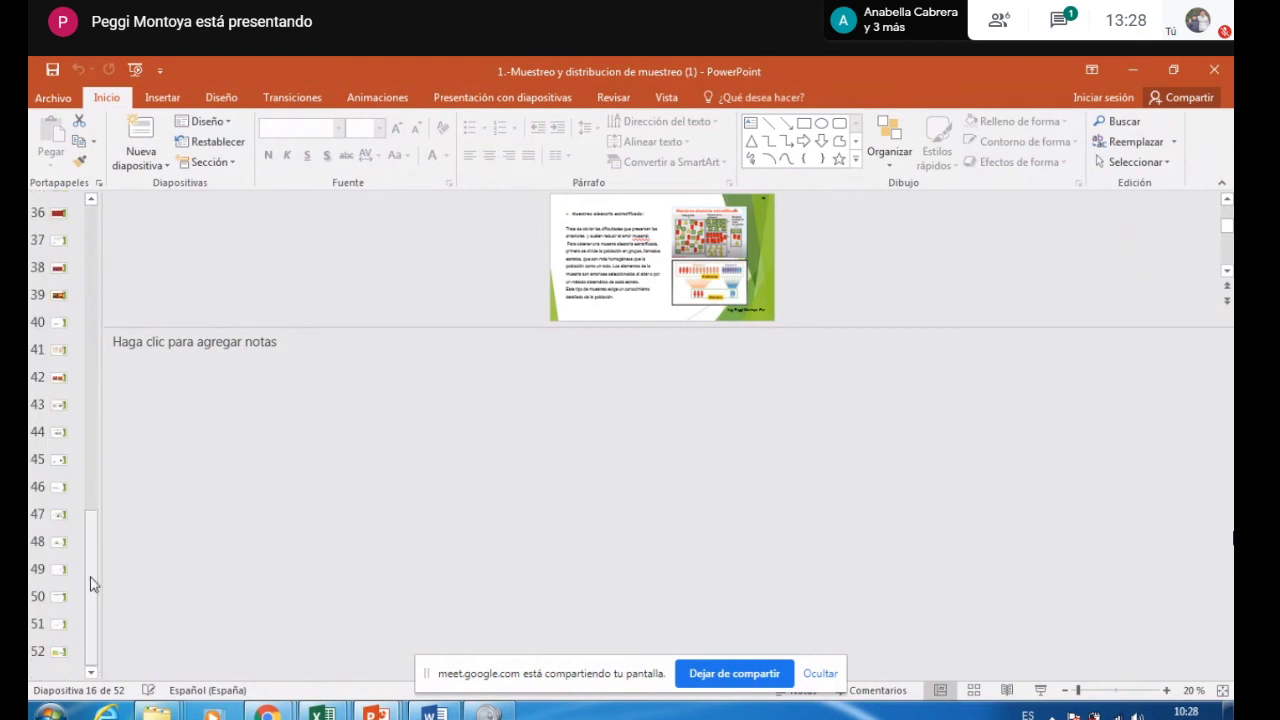
pyautogui.click(66, 494)
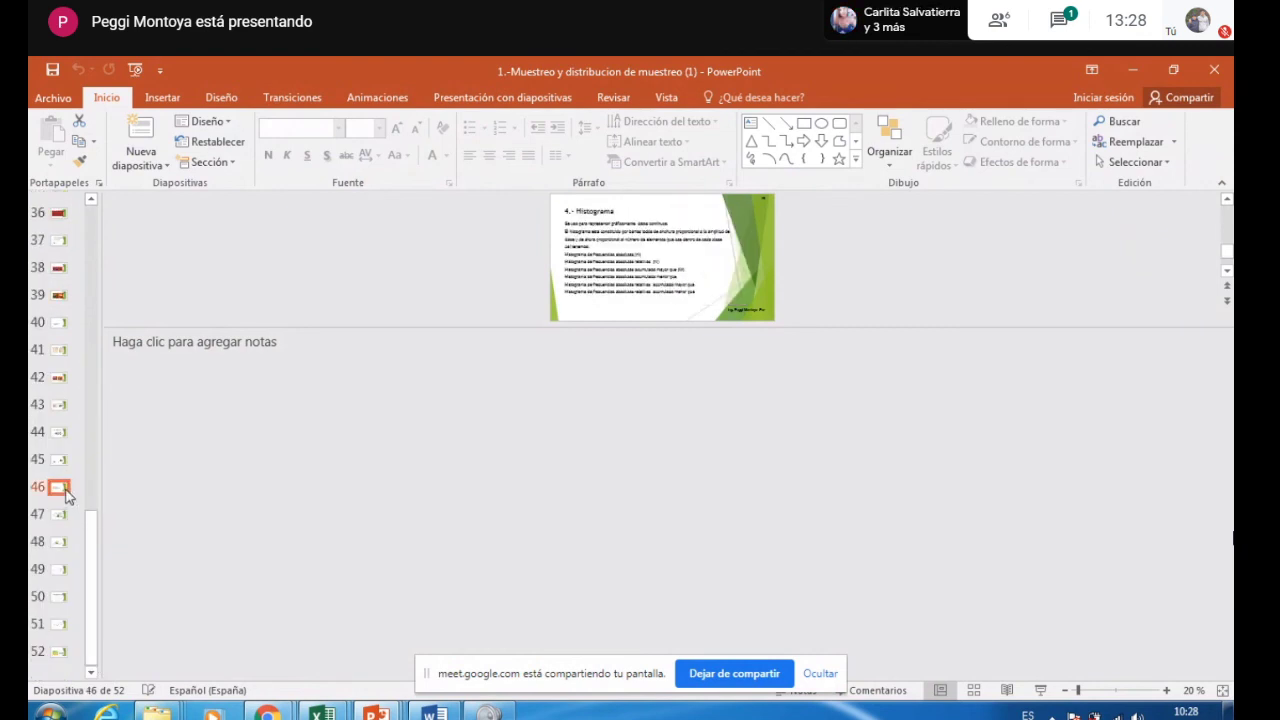
pyautogui.click(62, 407)
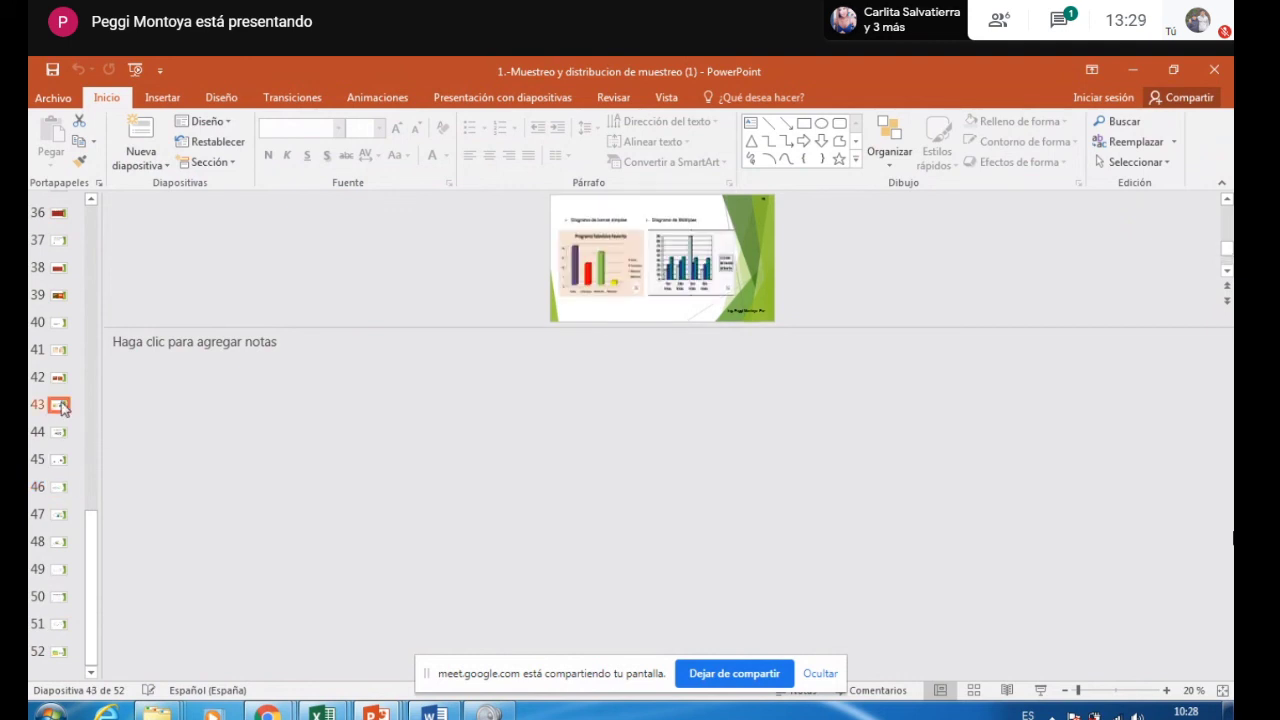
pyautogui.click(60, 244)
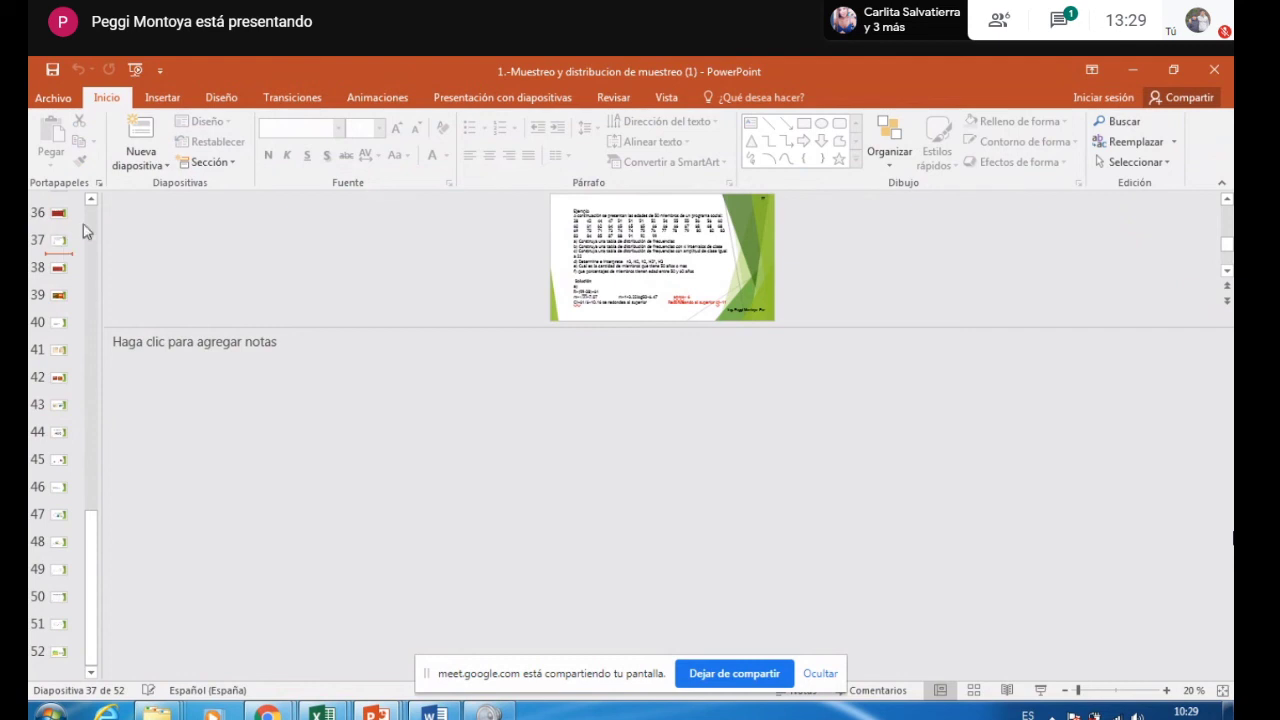
pyautogui.scroll(6, 89, 224)
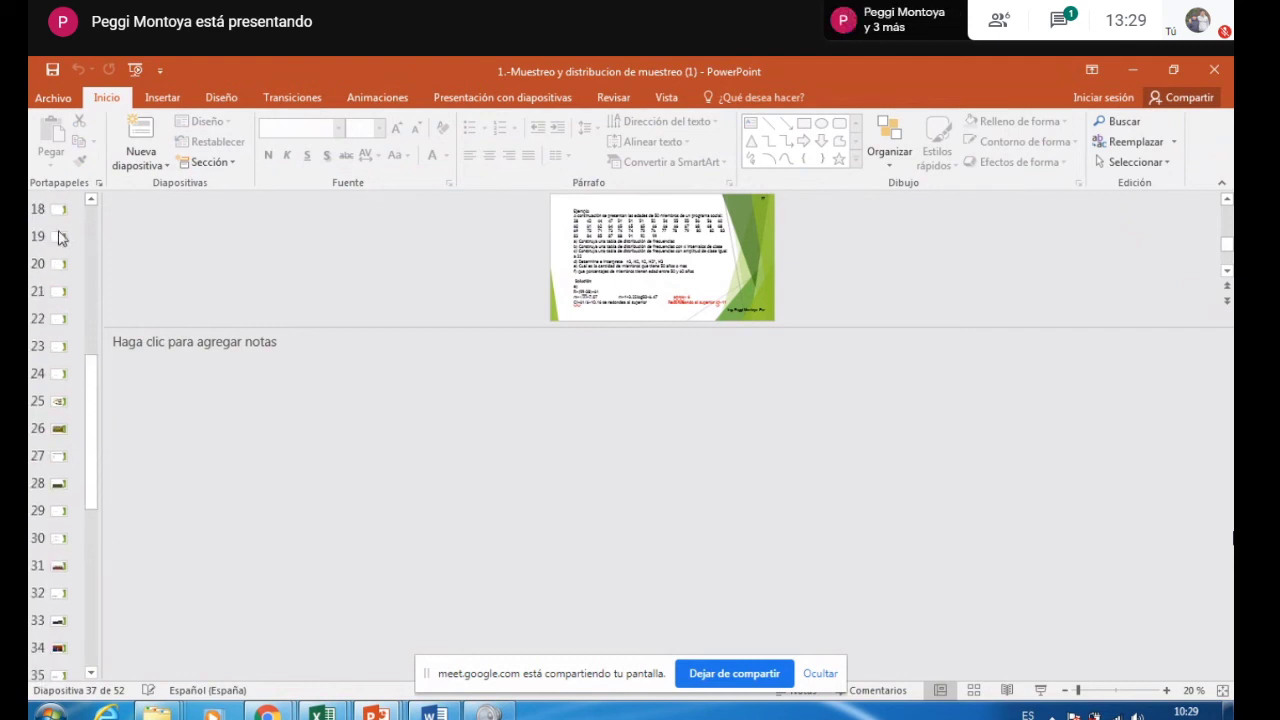
pyautogui.click(62, 240)
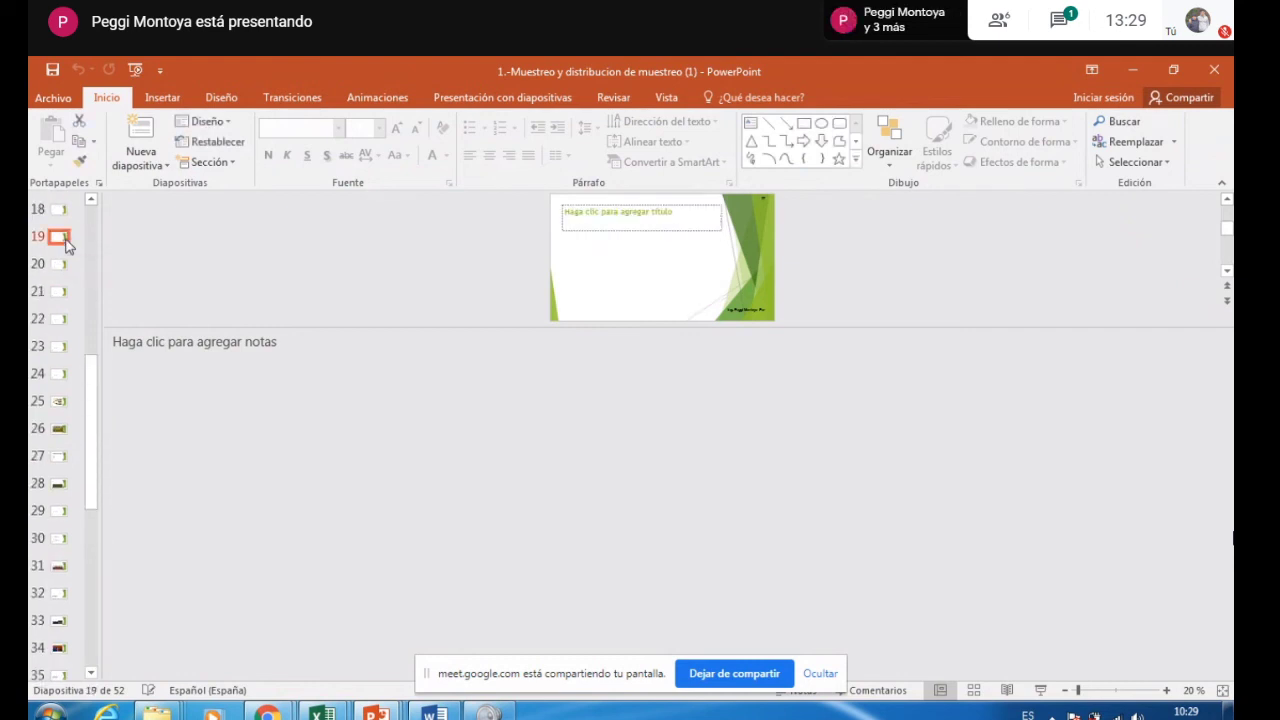
pyautogui.press('Up')
pyautogui.press('Up')
pyautogui.press('Up')
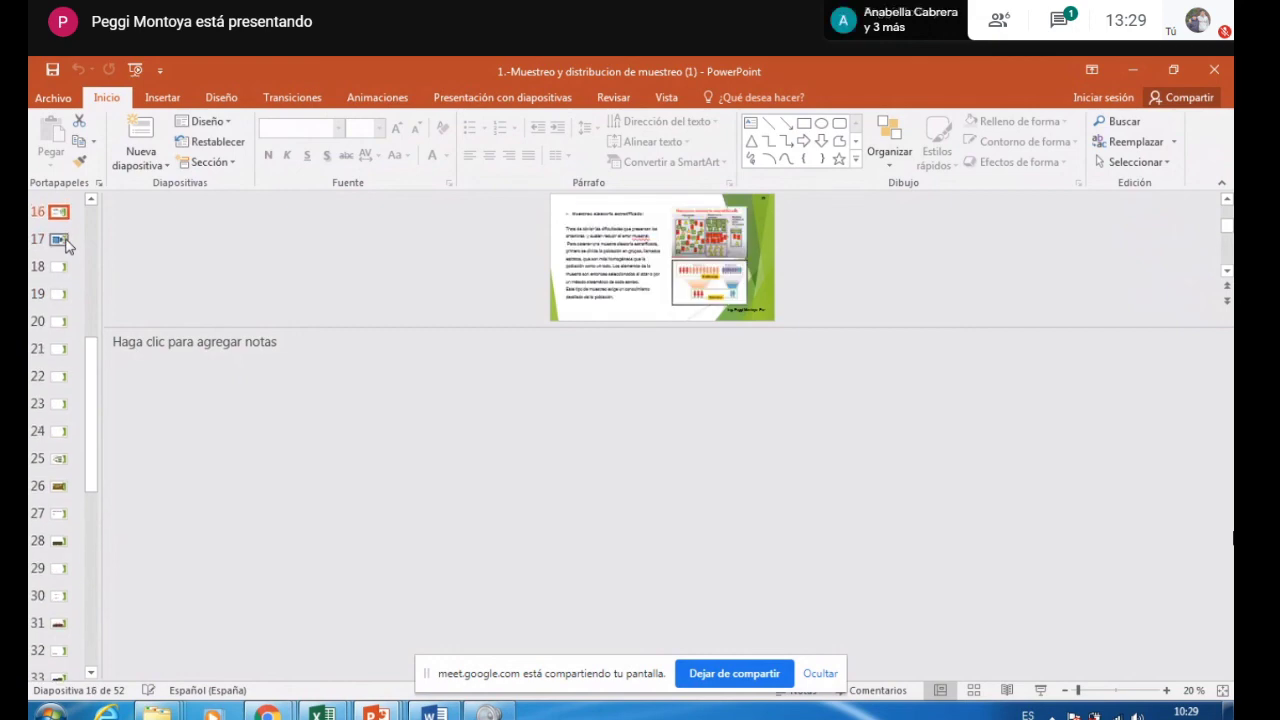
# - Close the current presentation and open 1.-Muestreo y distribucion de muestreo (2) from the ESTA PSIC folder
pyautogui.click(1216, 69)
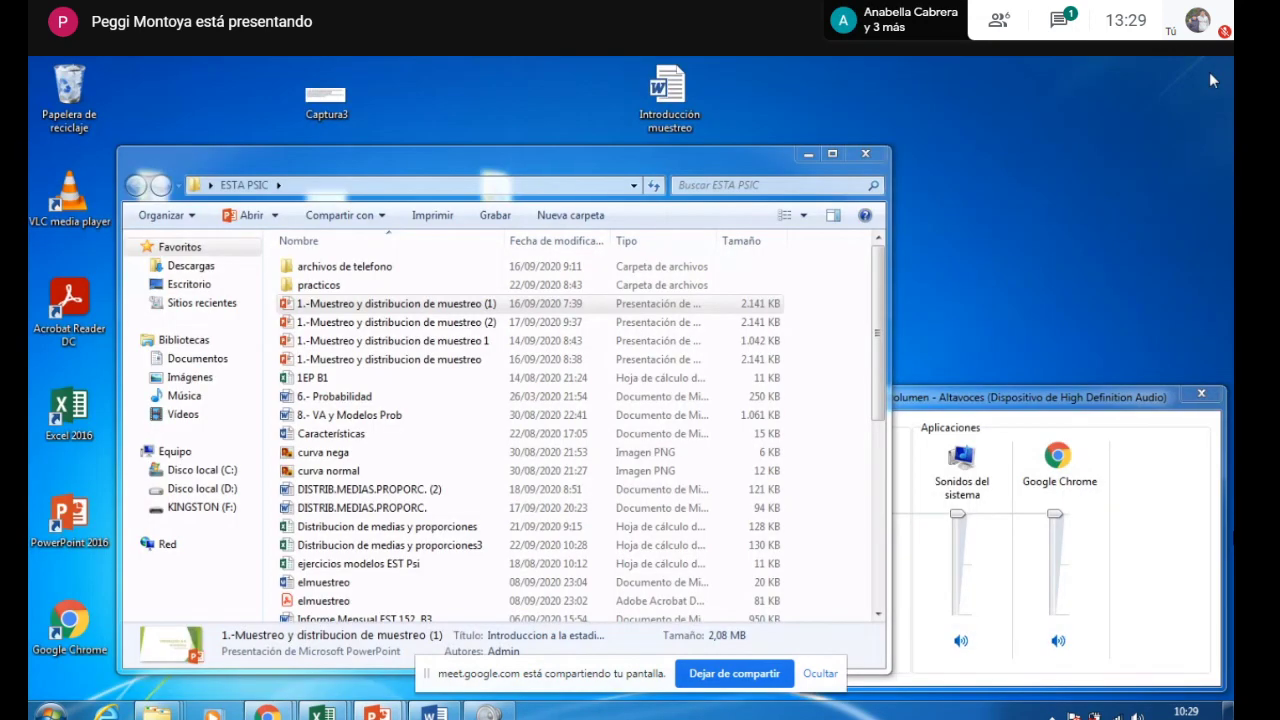
pyautogui.click(455, 325)
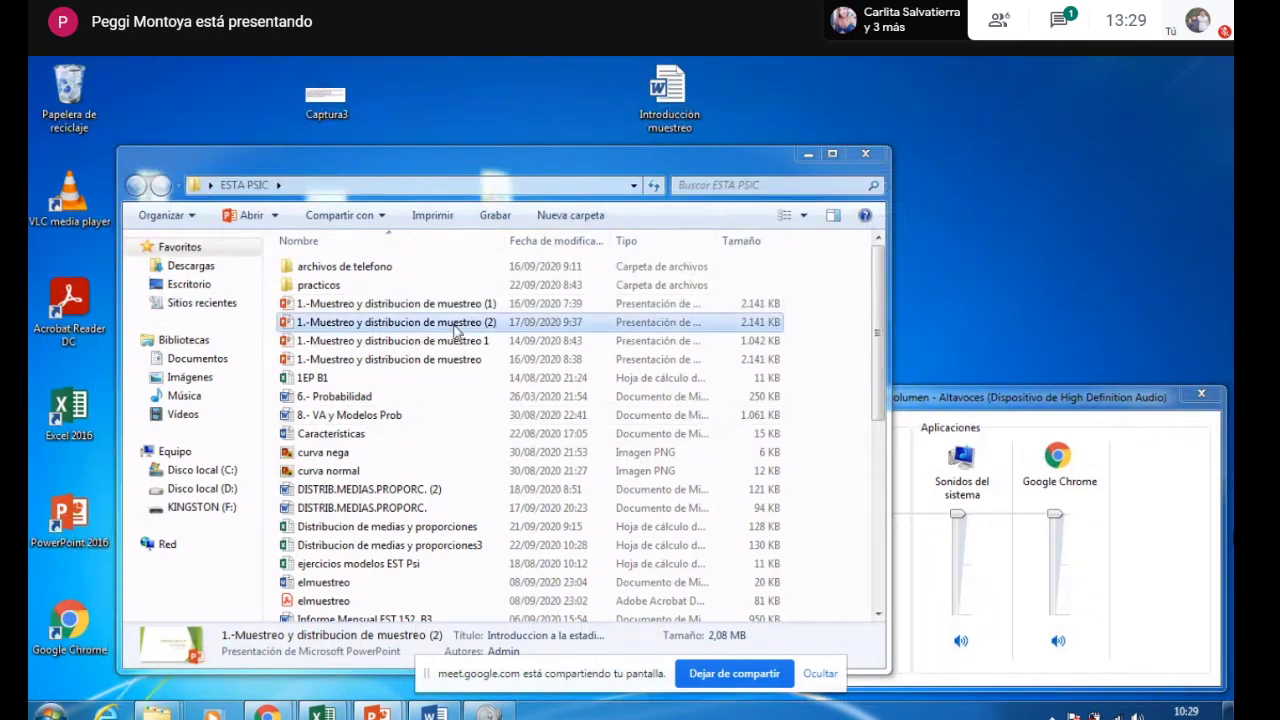
pyautogui.doubleClick(455, 326)
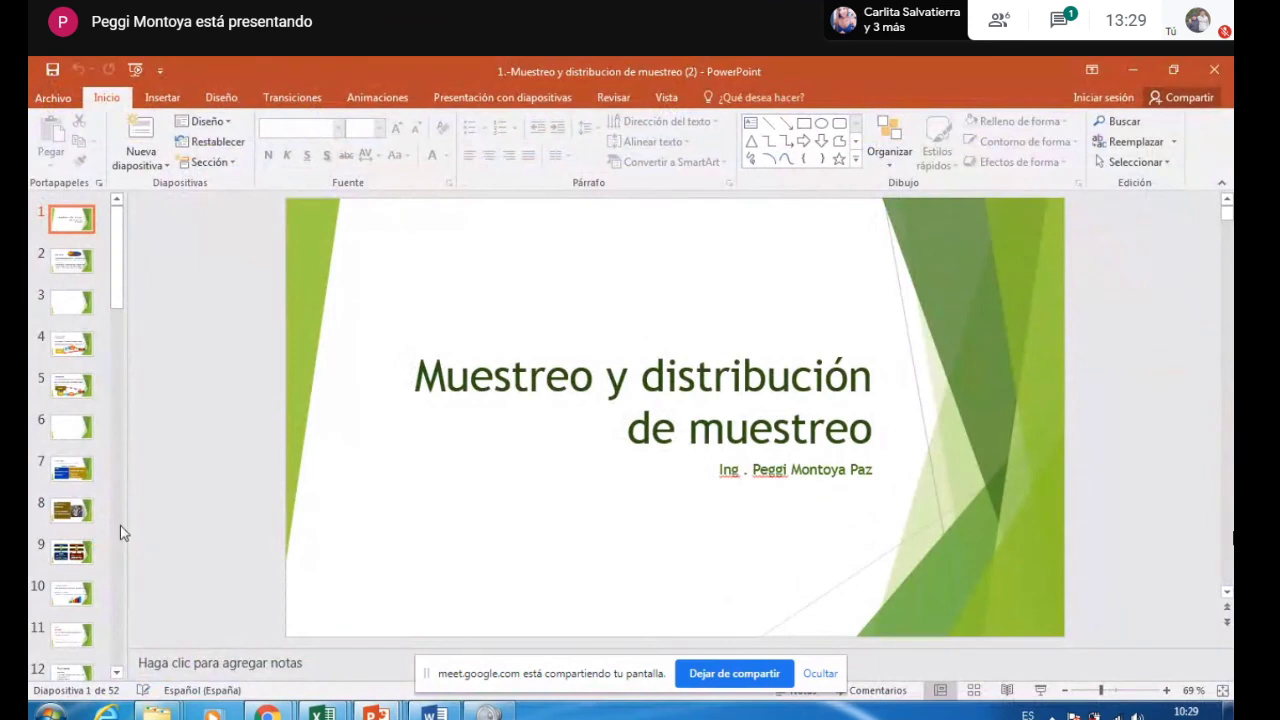
# - Look through the slide thumbnails of the second presentation, view slide 18, and close the presentation
pyautogui.scroll(-4, 120, 533)
pyautogui.scroll(-4, 120, 534)
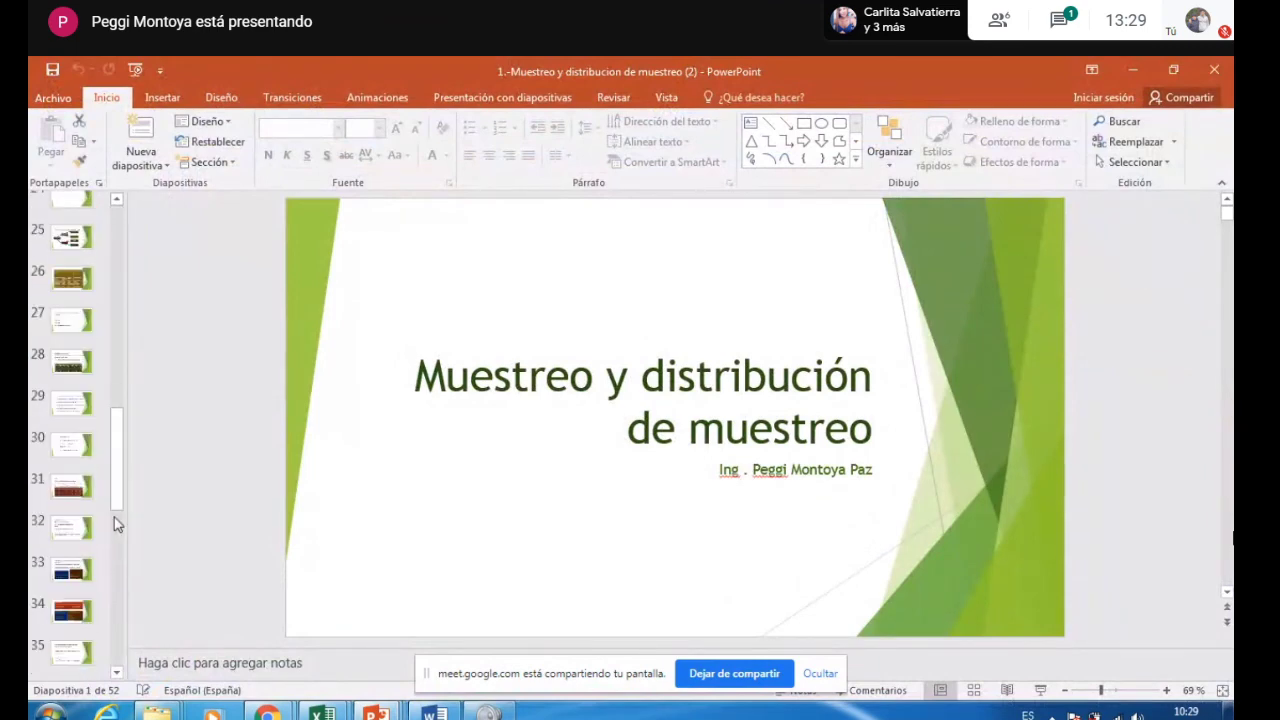
pyautogui.moveTo(120, 453); pyautogui.dragTo(122, 341)
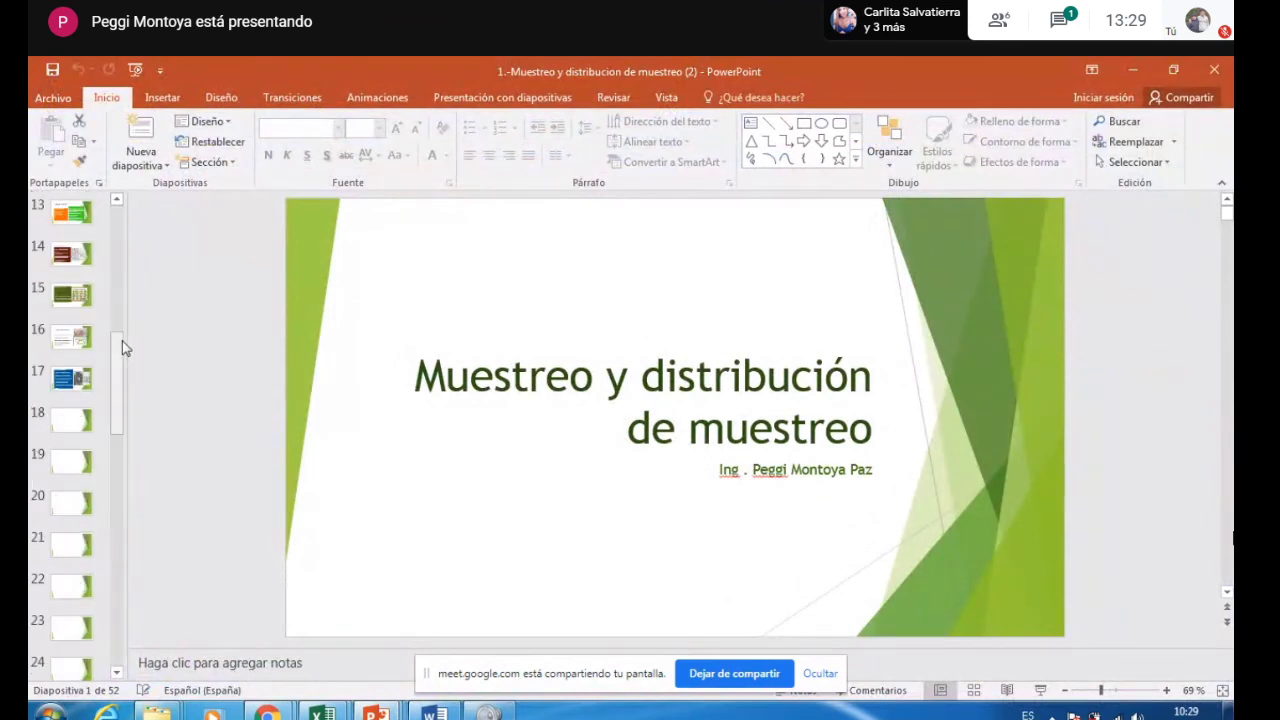
pyautogui.click(87, 443)
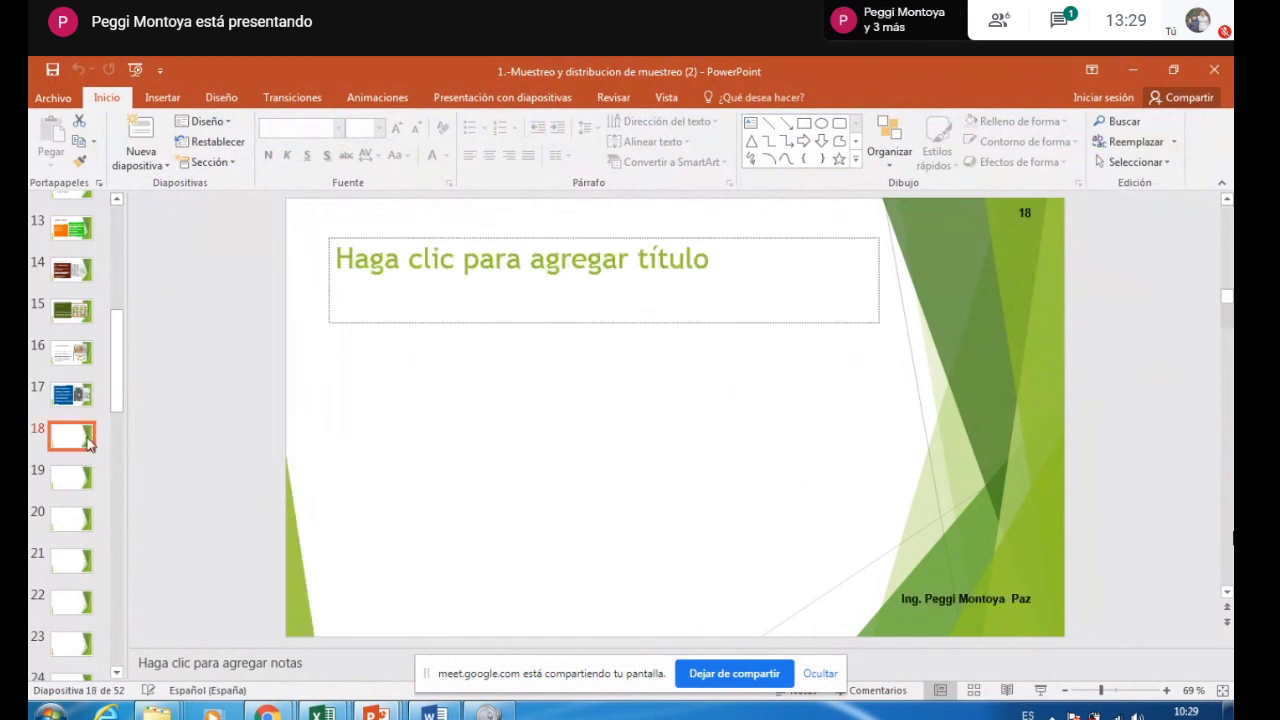
pyautogui.click(1186, 64)
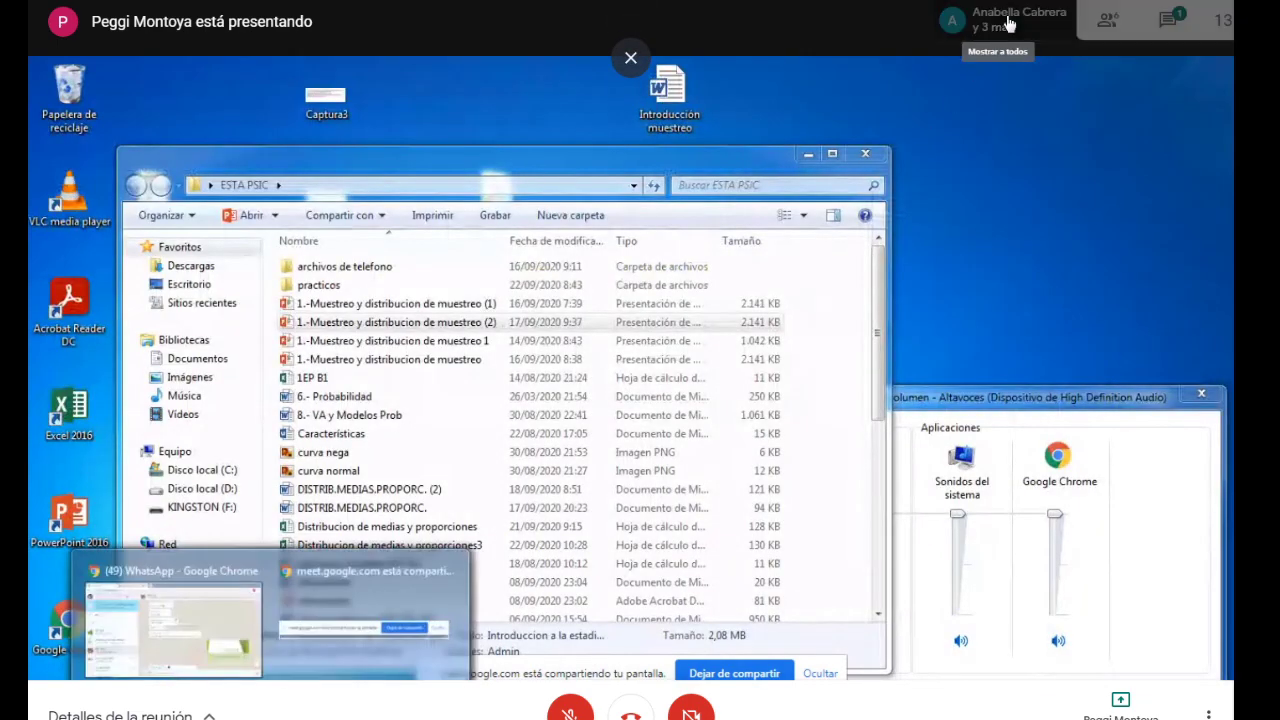
# - Check the participant list of the Google Meet call, close the meeting details, and leave the call
pyautogui.click(1001, 20)
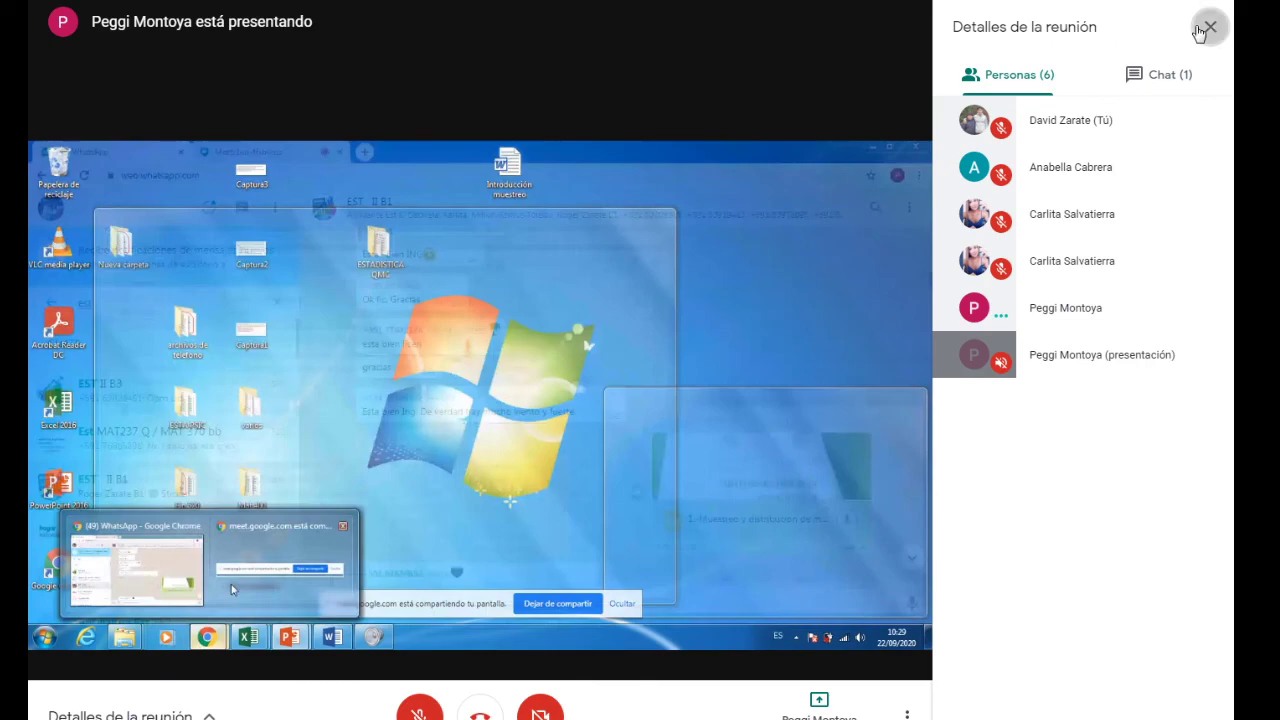
pyautogui.click(1210, 28)
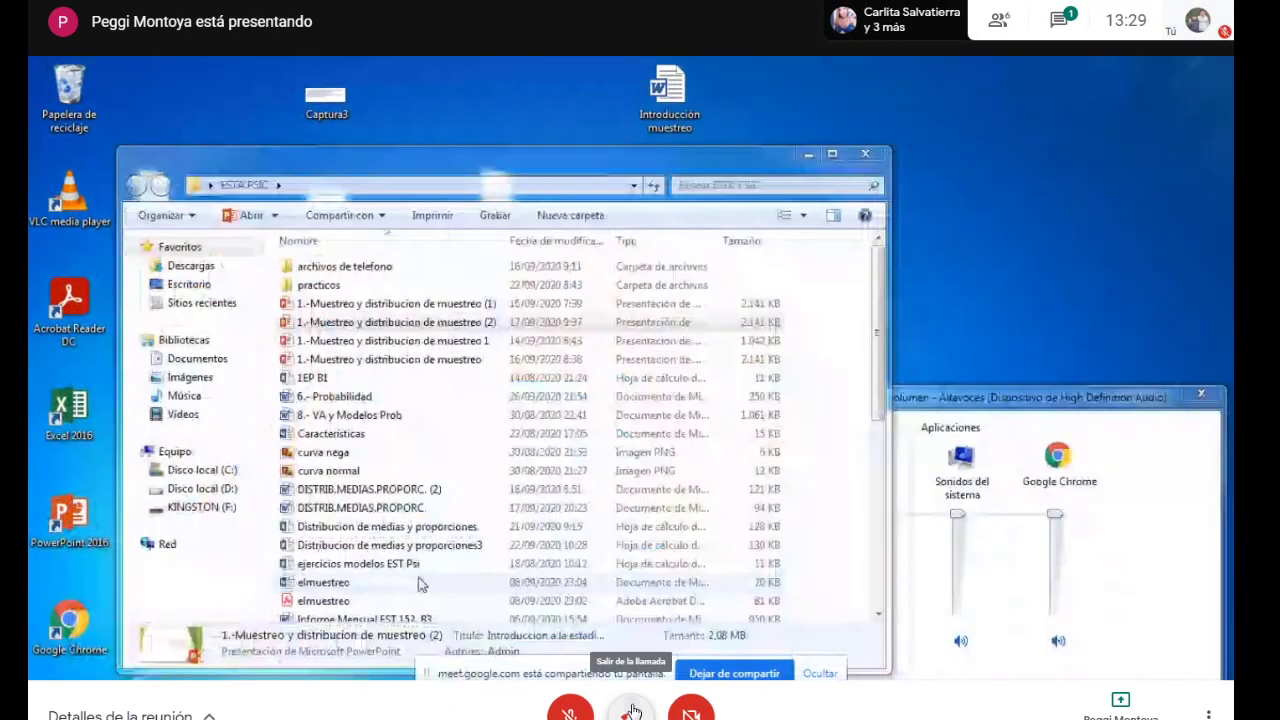
pyautogui.click(631, 710)
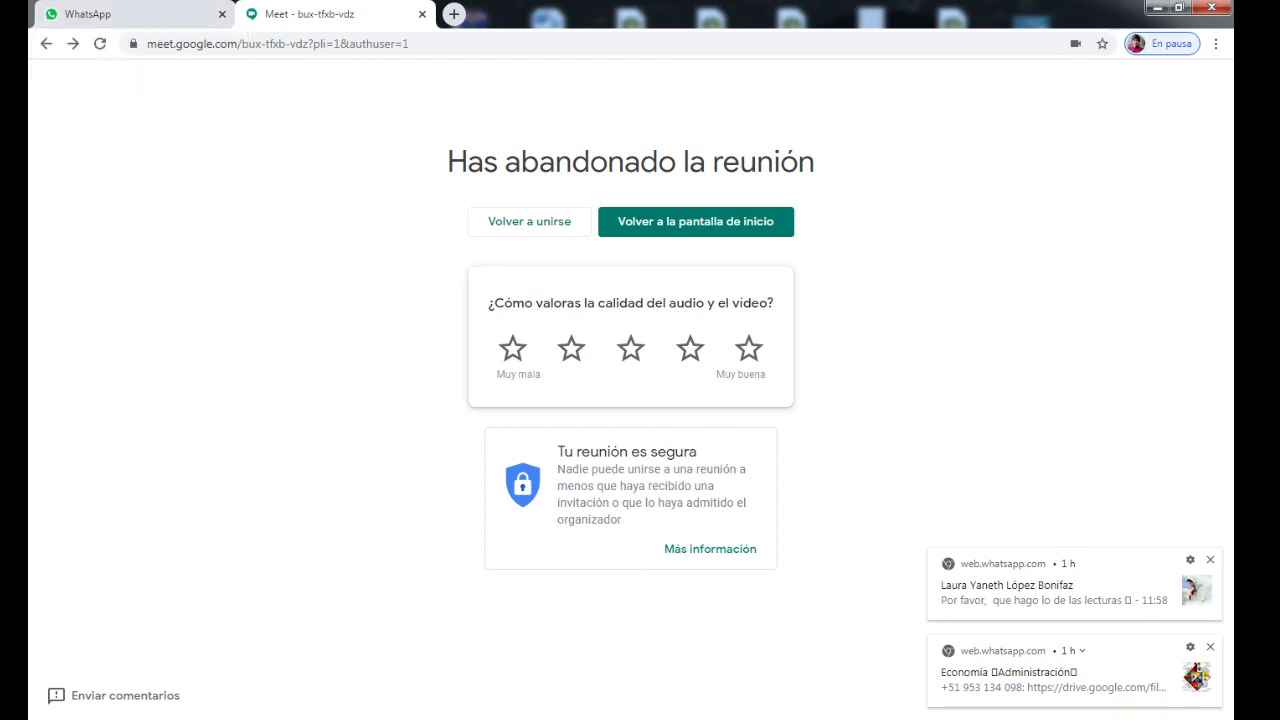
# - Switch to OBS and dismiss the upper WhatsApp notification that overlaps its window
pyautogui.click(385, 712)
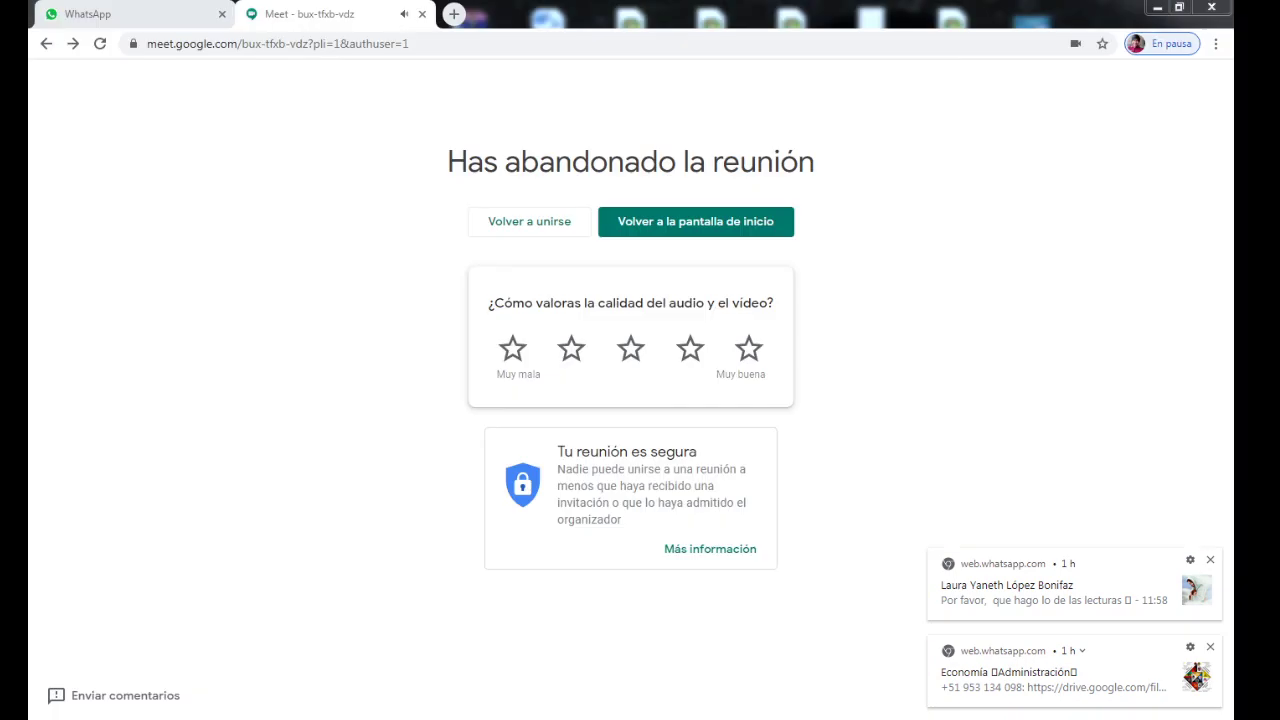
pyautogui.click(448, 601)
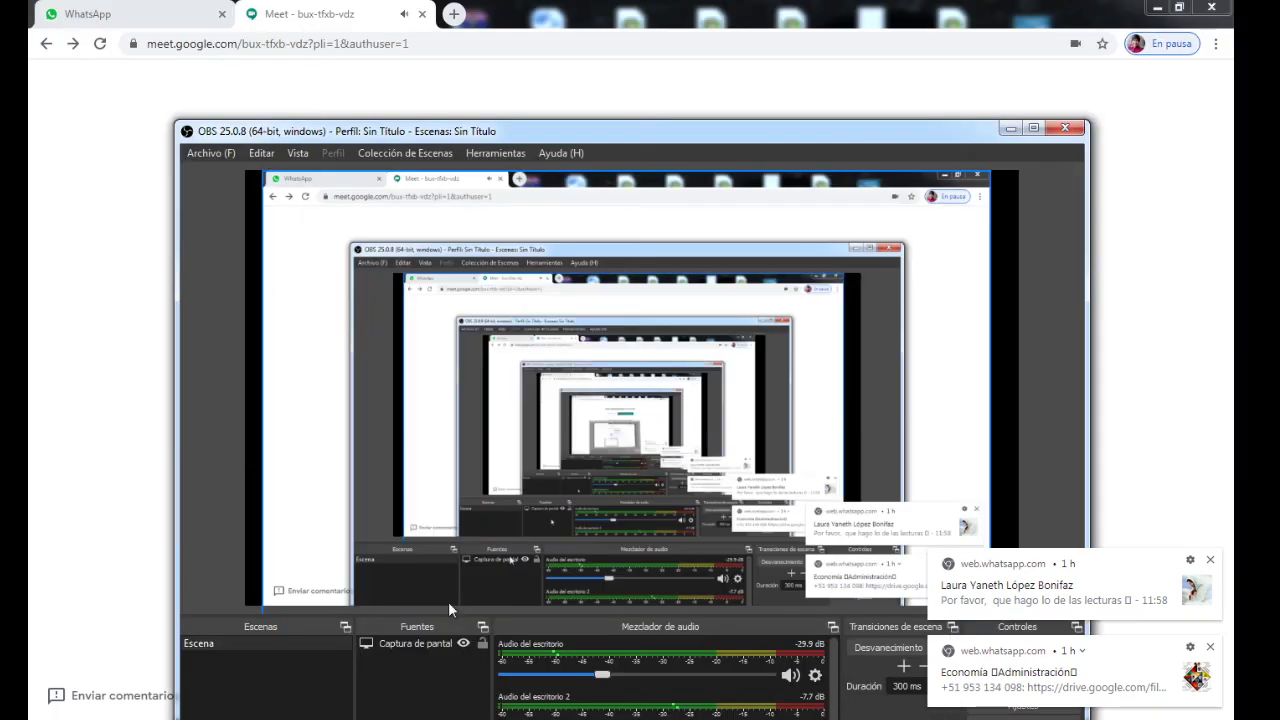
pyautogui.click(1210, 562)
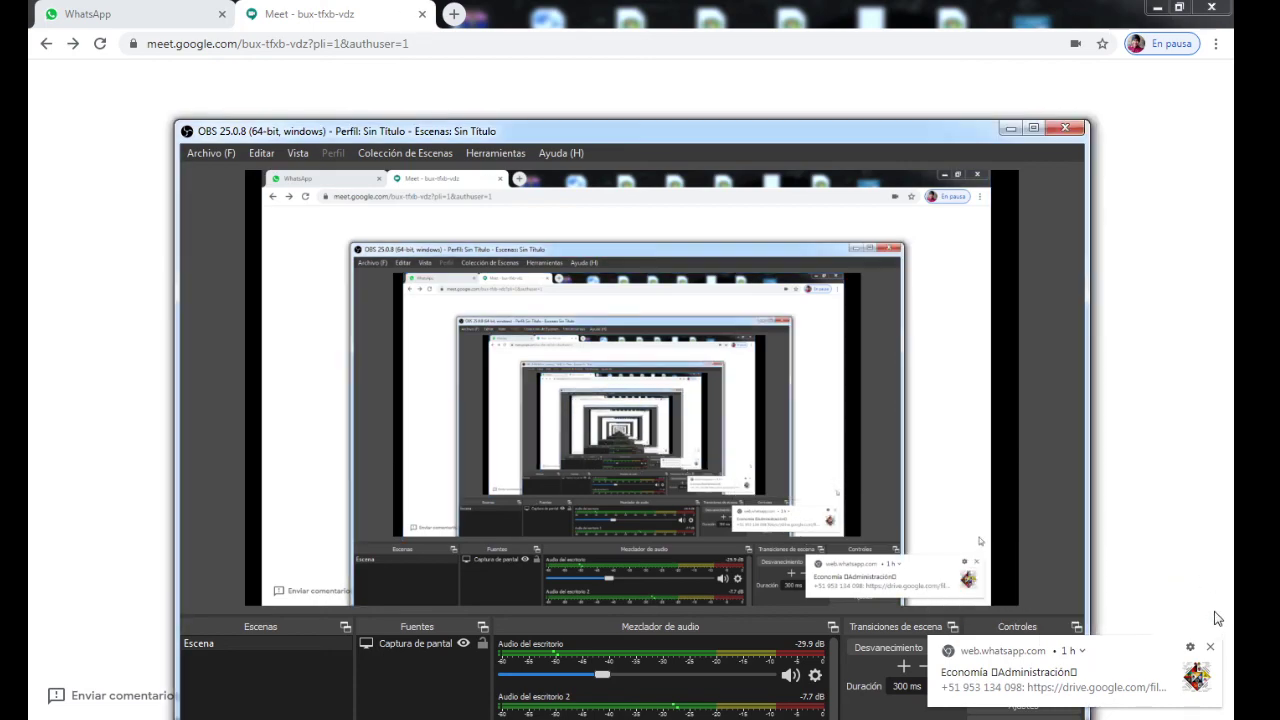